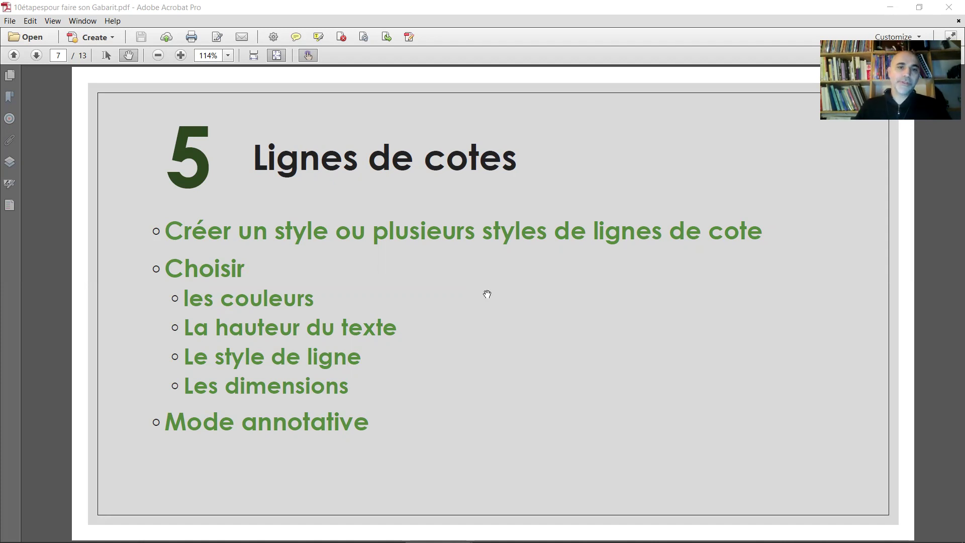
Switch to the AutoCAD drawing and open the linetype selection for layer DI-N-GEN-TXT from the layer properties
scroll(436, 294, down, 1)
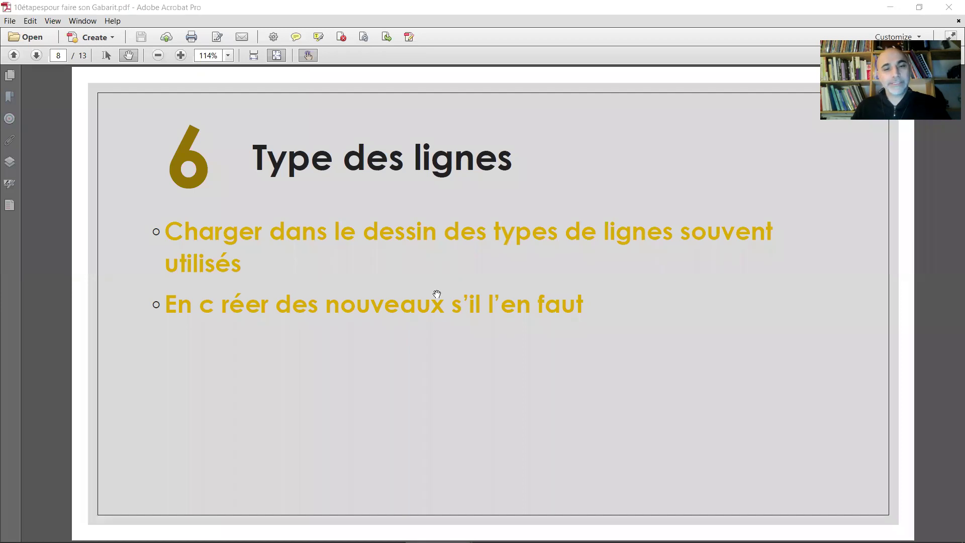
click(890, 7)
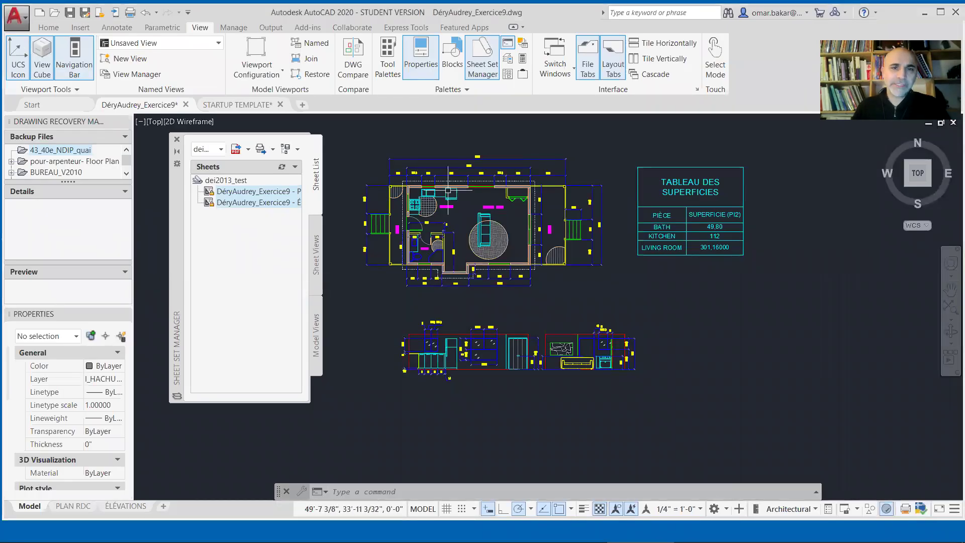
click(53, 27)
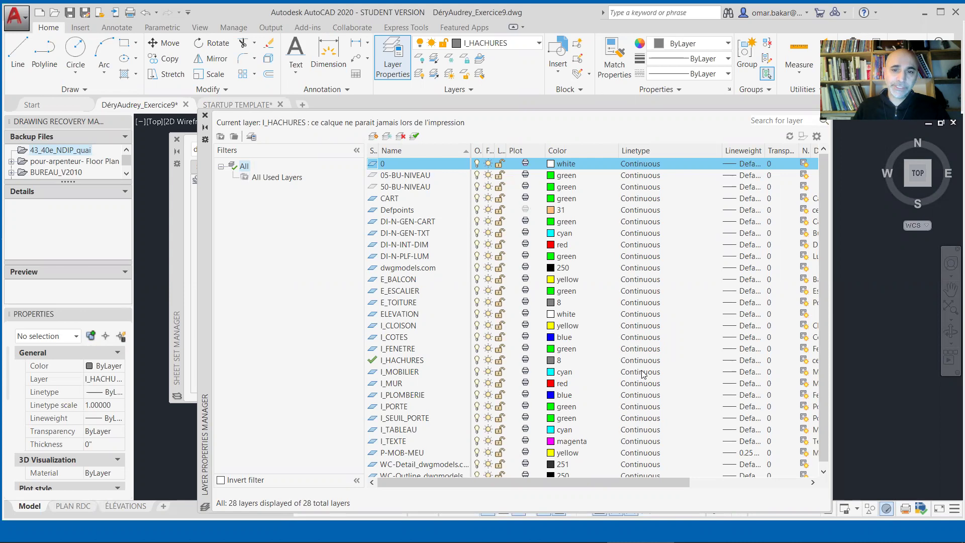
click(643, 234)
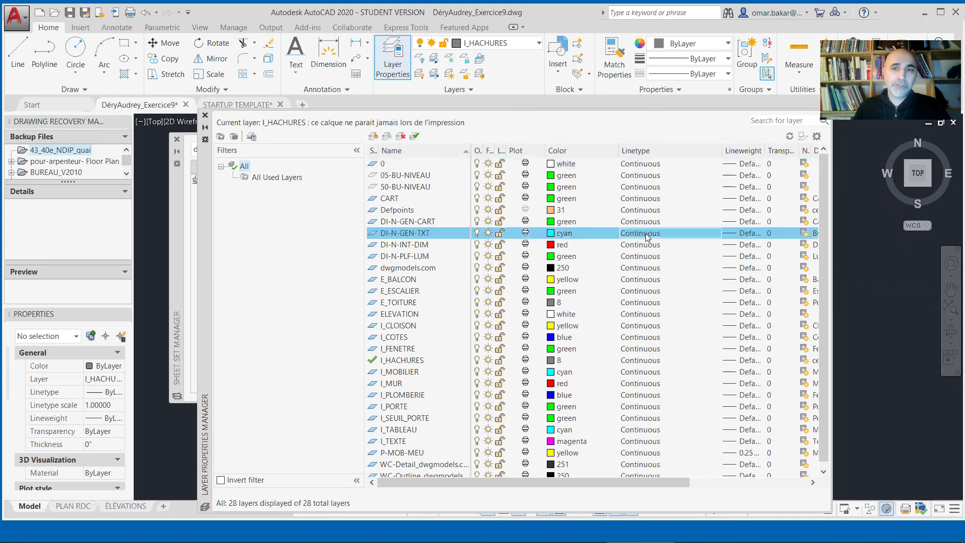
click(646, 234)
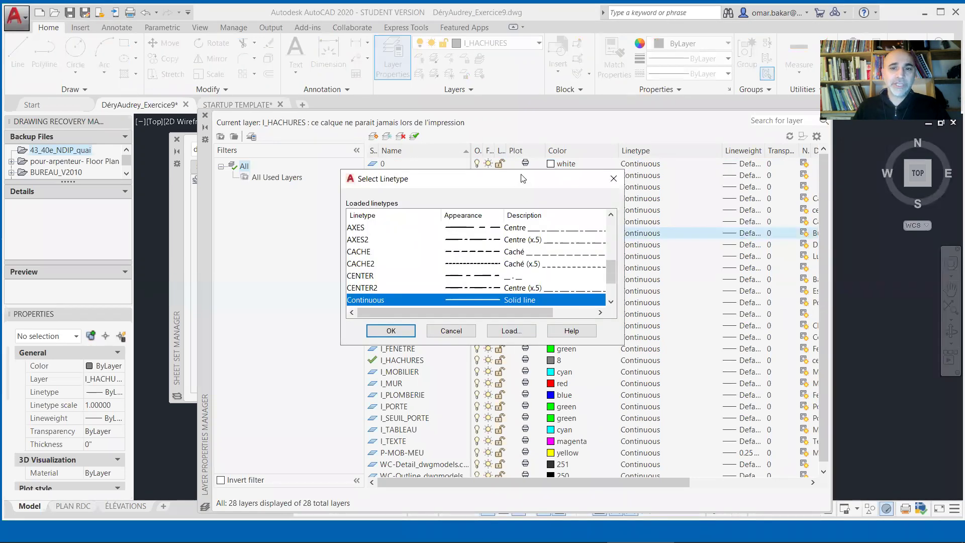
Review the linetypes loaded in the drawing and the list of linetypes available to load from acad.lin
drag(522, 178, 490, 110)
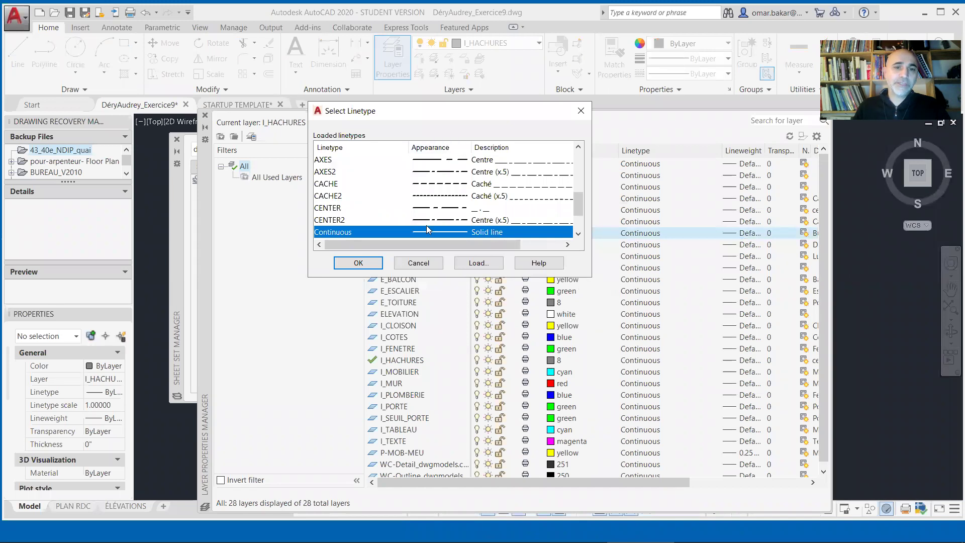
drag(582, 204, 572, 227)
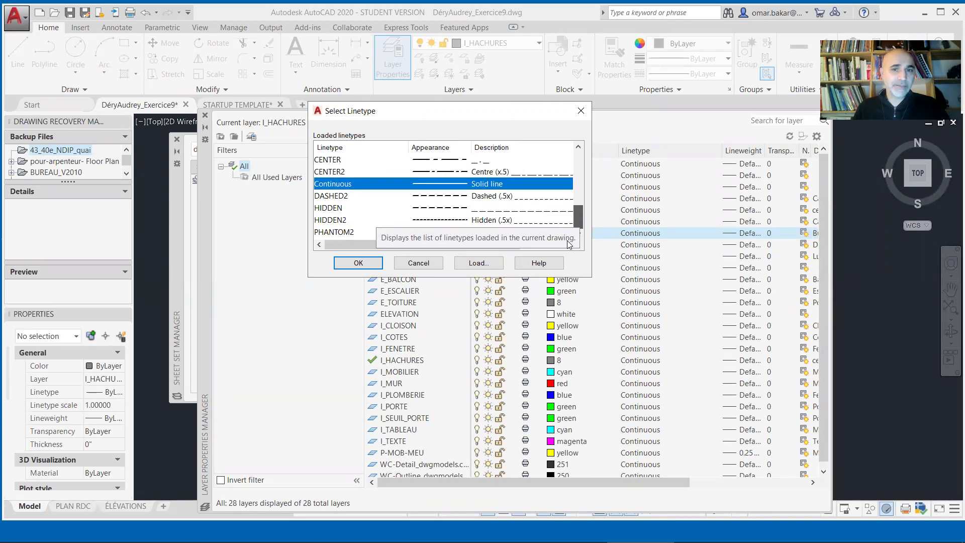
drag(565, 213, 567, 174)
scroll(566, 174, down, 4)
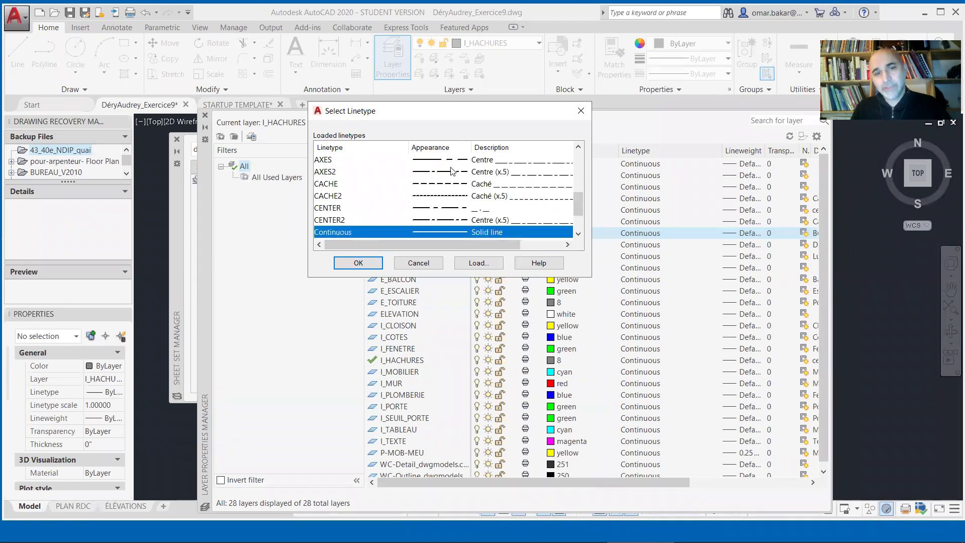
click(474, 265)
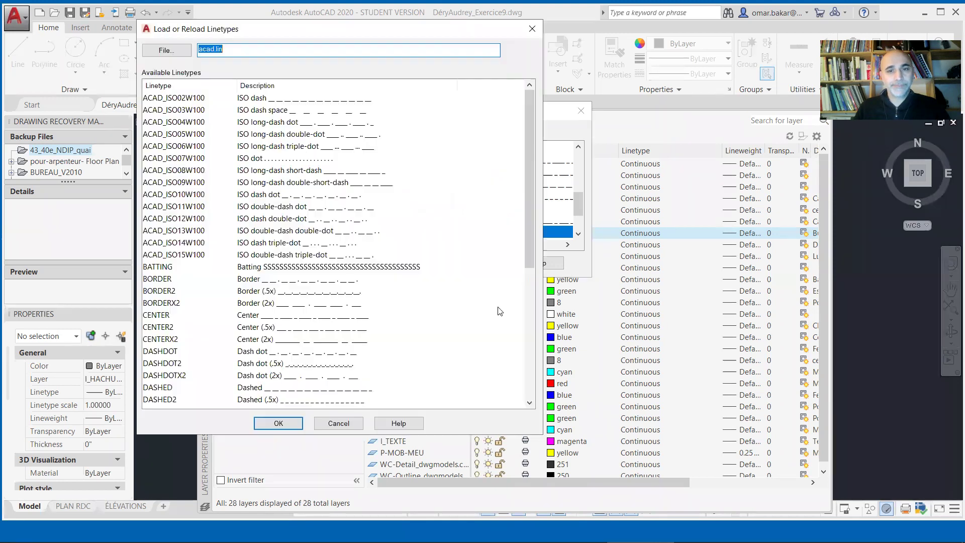
mouse_move(530, 114)
mouse_down()
mouse_move(528, 283)
mouse_move(534, 103)
mouse_up()
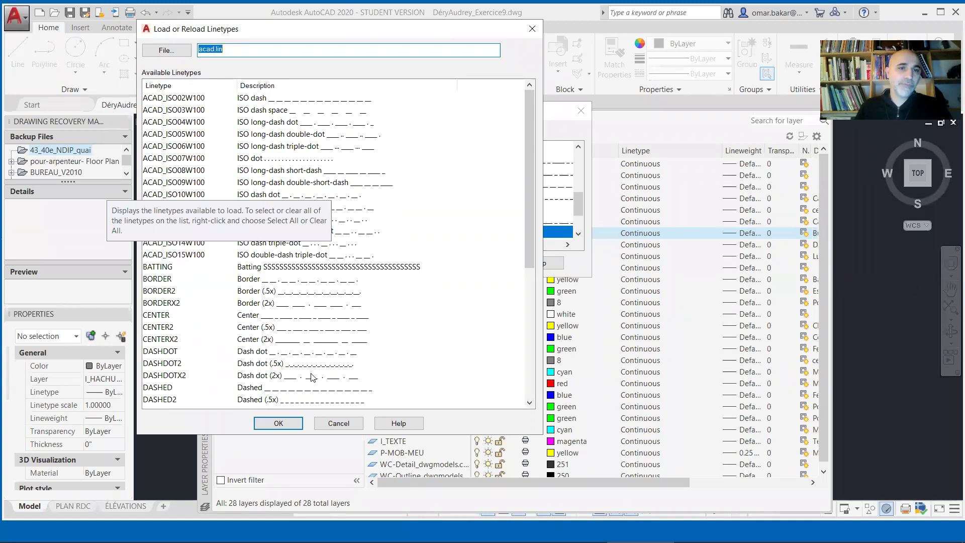
Open the acad.lin linetype file from the Support folder in Notepad, making Notepad the default app for .lin files
click(200, 50)
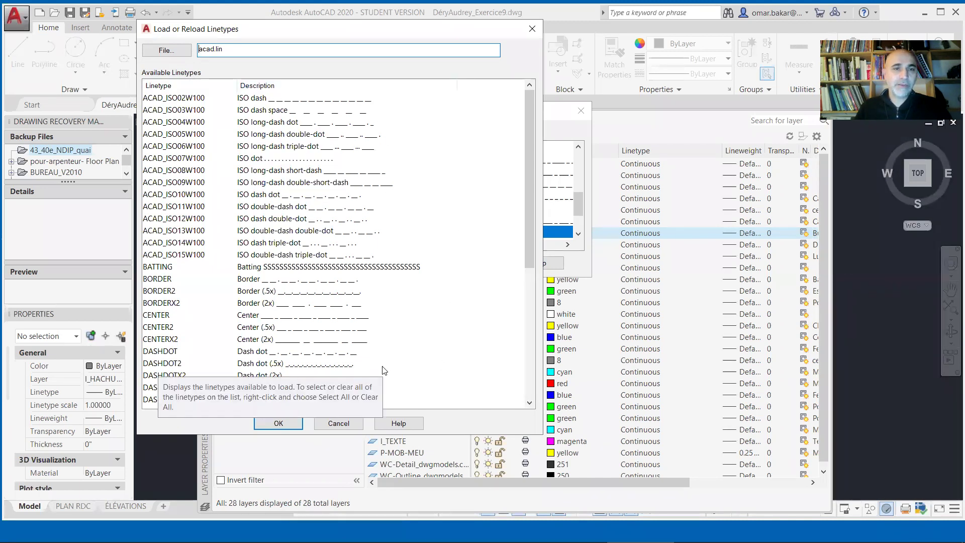
click(165, 50)
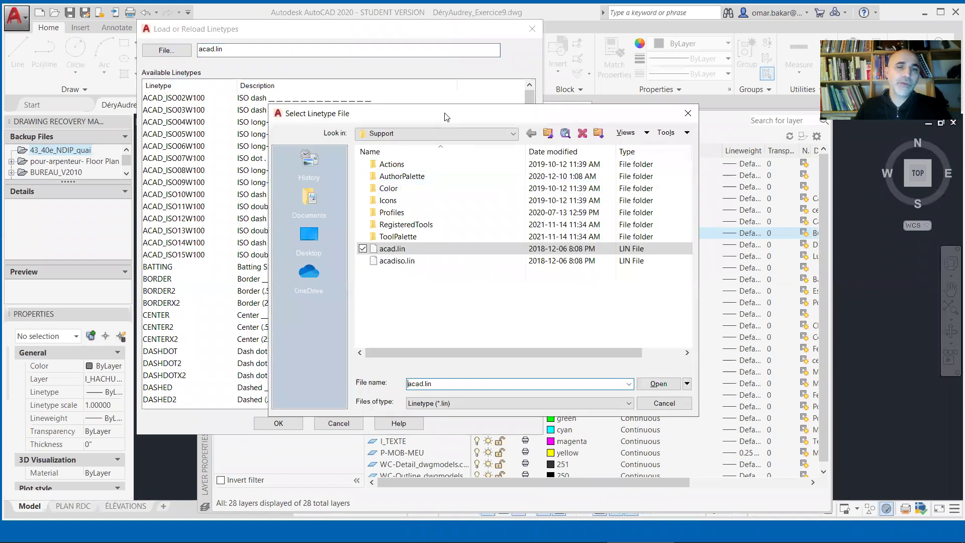
drag(445, 117, 349, 45)
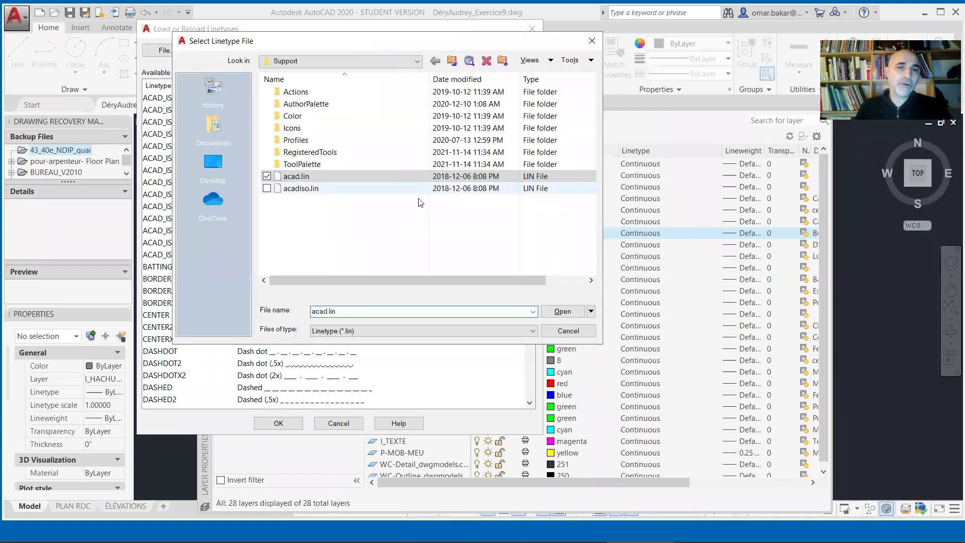
double_click(298, 177)
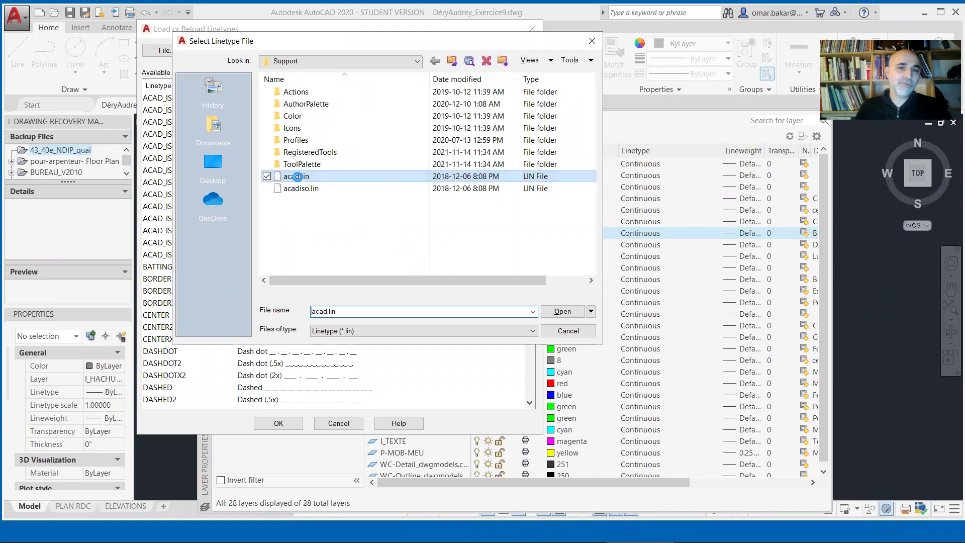
right_click(297, 177)
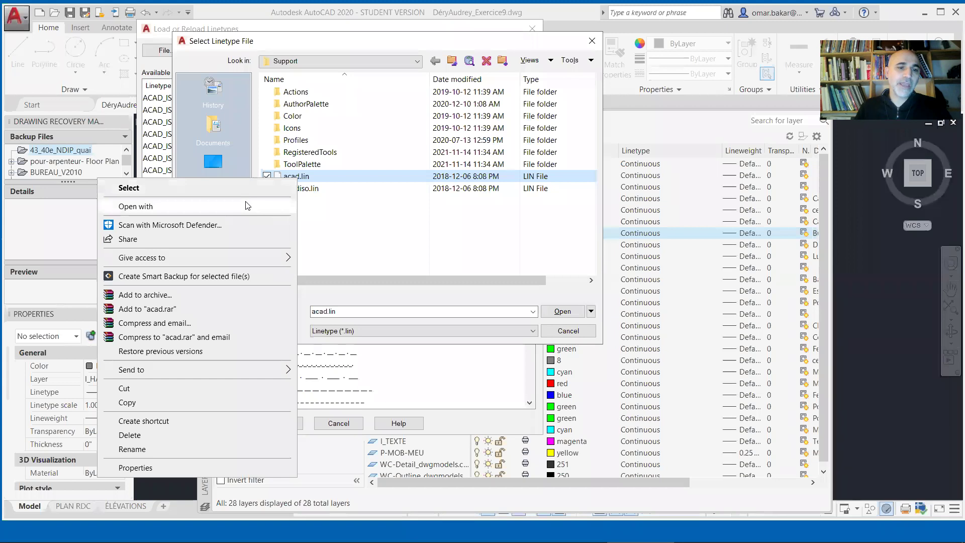
click(380, 251)
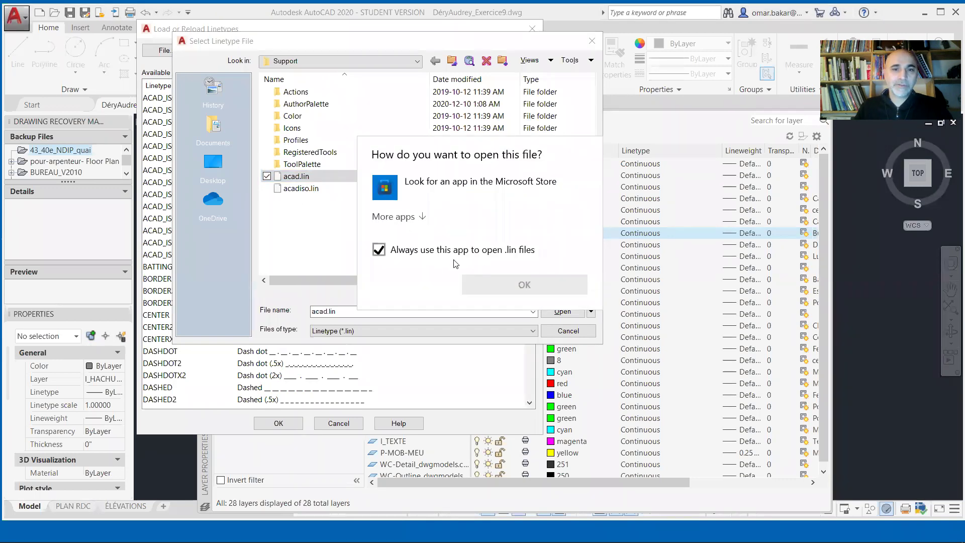
click(421, 223)
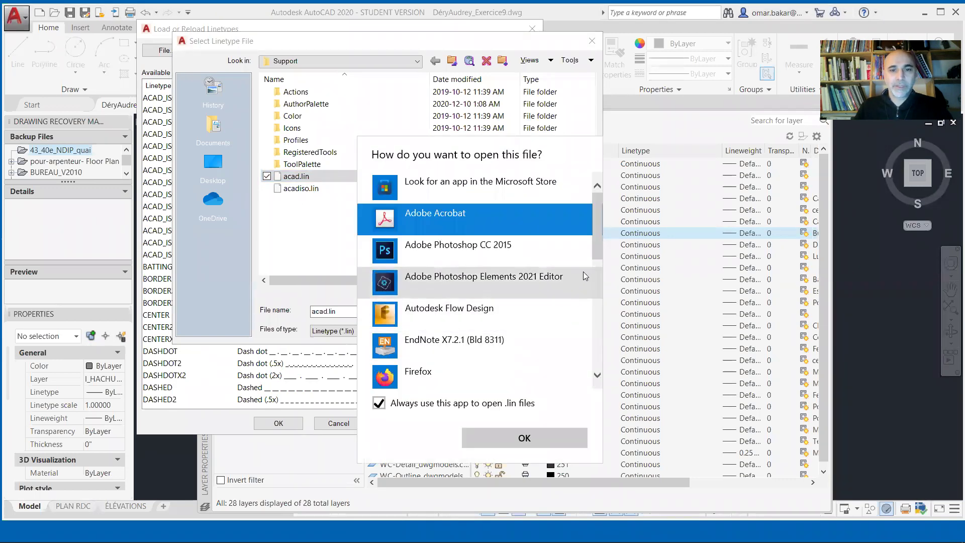
drag(594, 236, 595, 284)
click(410, 282)
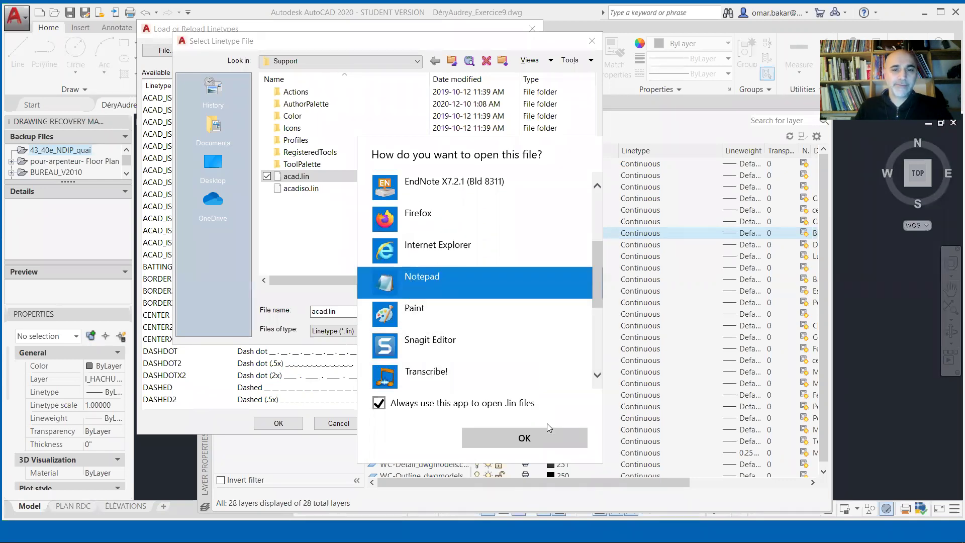
click(531, 436)
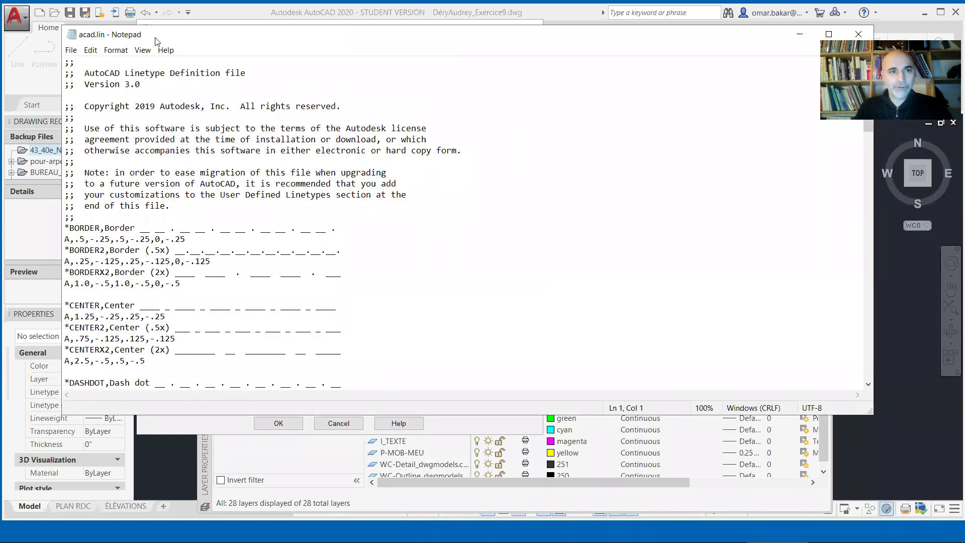
Examine the BORDER linetype's name, description and pattern code, and read through acad.lin down to the User Defined Linetypes section
drag(155, 40, 197, 47)
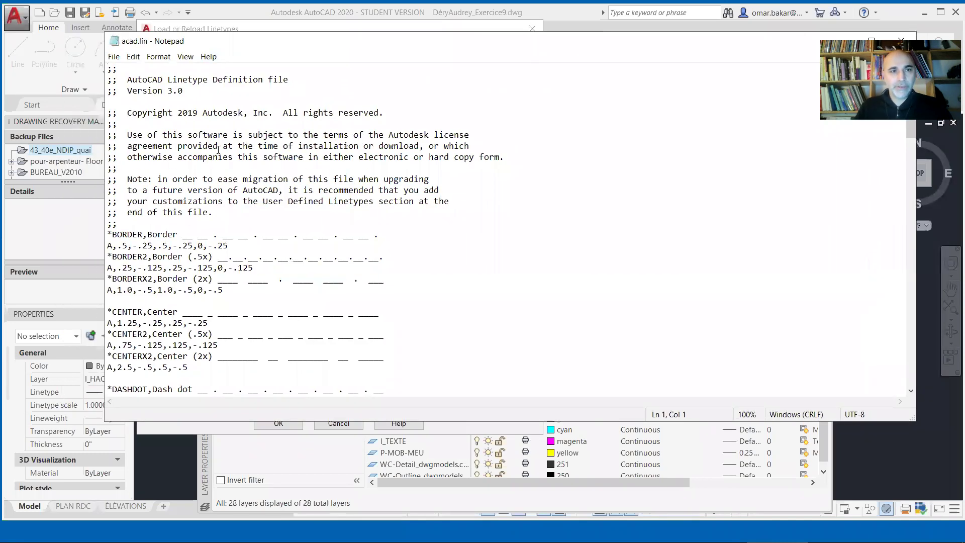
click(111, 232)
drag(112, 232, 177, 233)
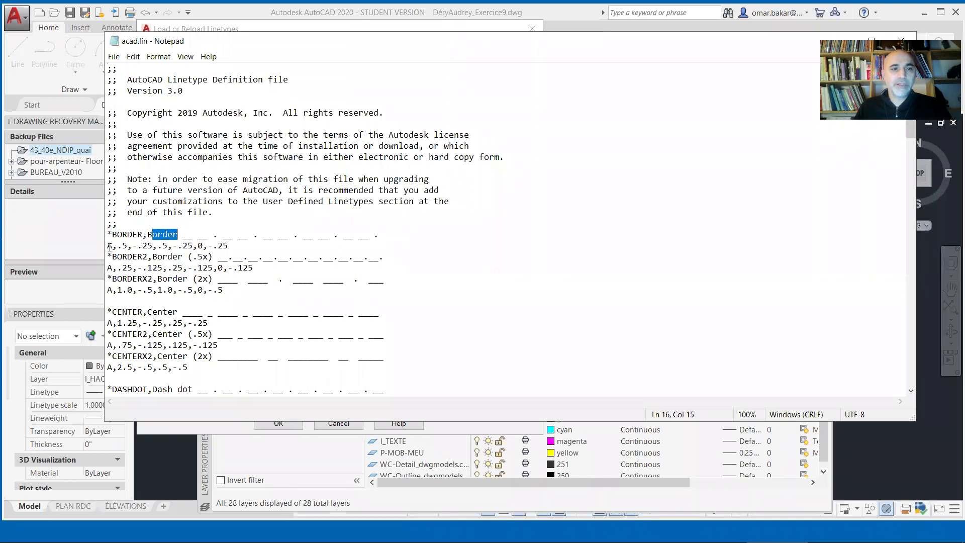
drag(109, 246, 114, 246)
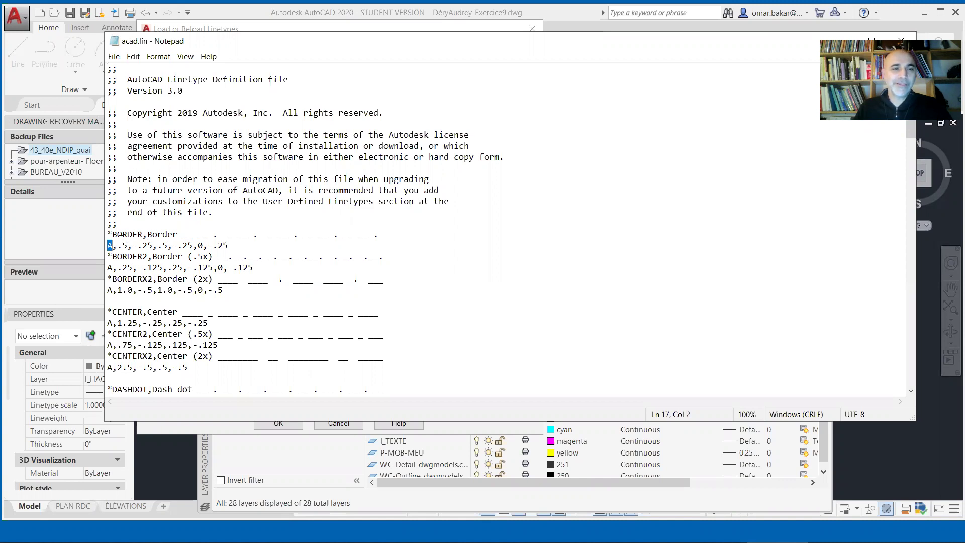
drag(112, 234, 165, 256)
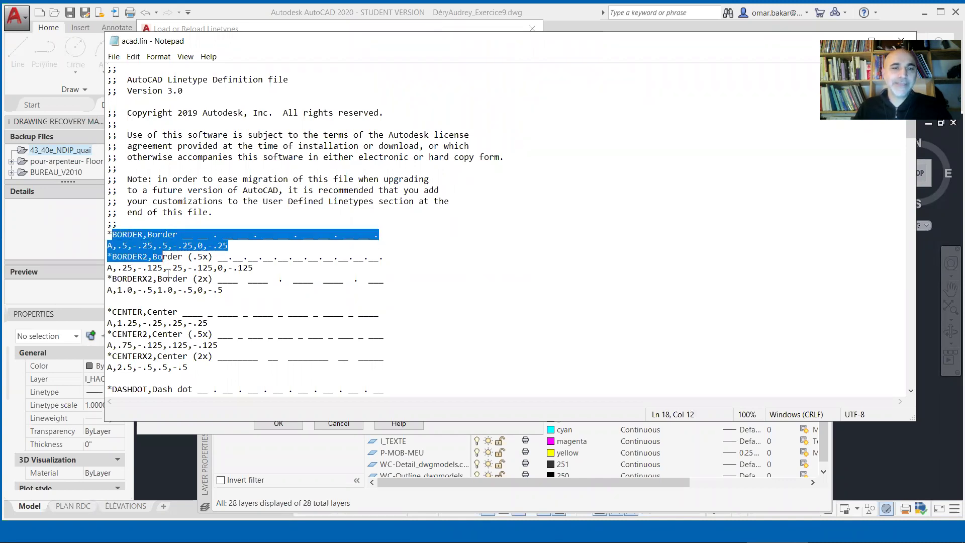
scroll(191, 272, down, 1)
scroll(191, 272, down, 5)
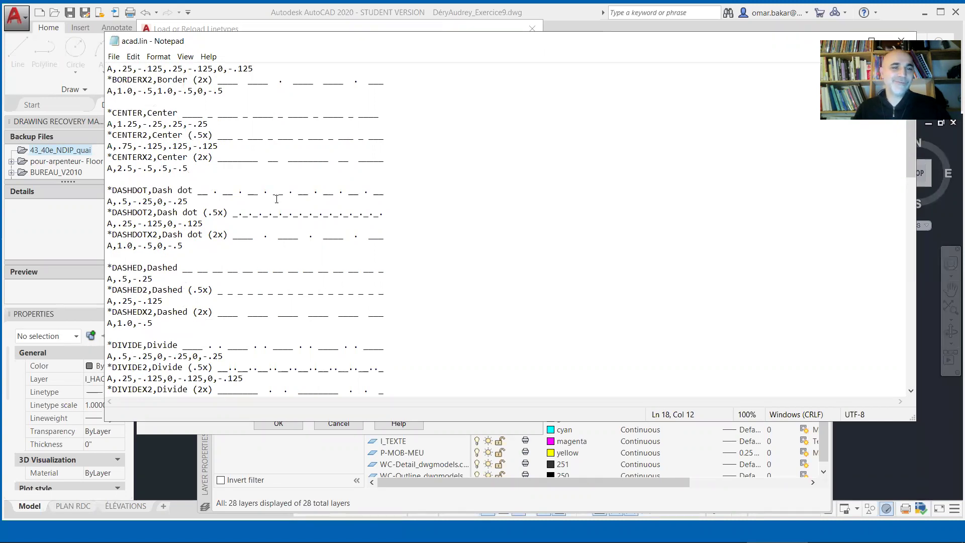
scroll(276, 199, down, 20)
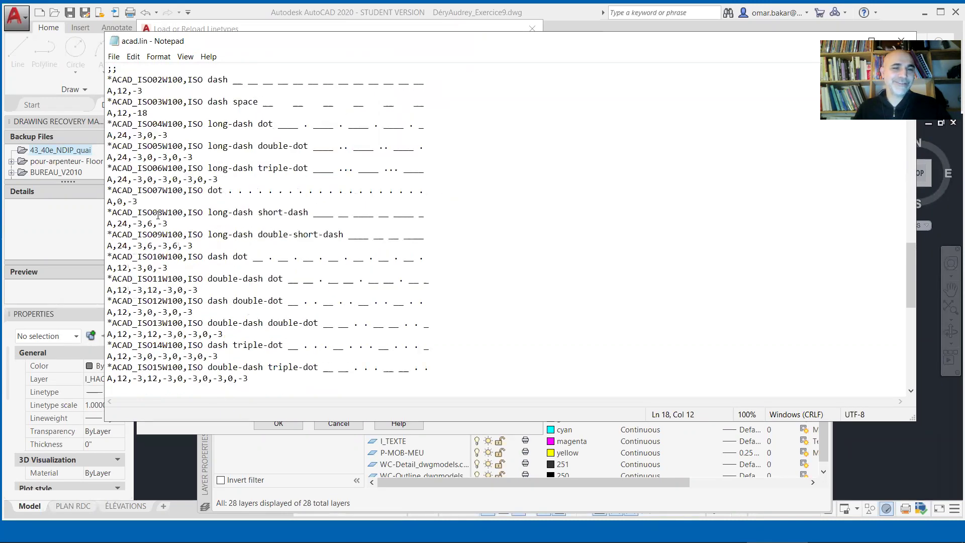
scroll(158, 215, down, 13)
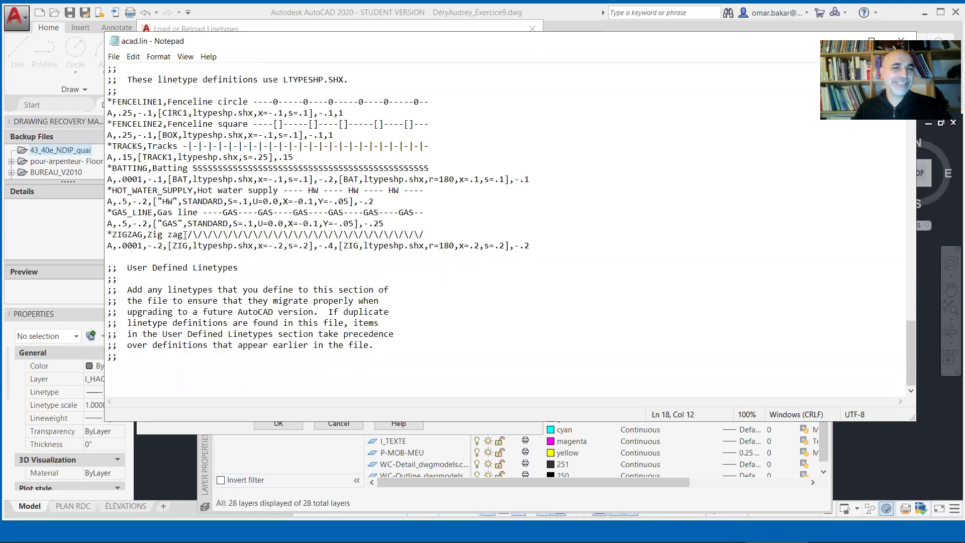
Examine the ACAD_ISO05W100 long-dash double-dot pattern and its definition code, and close the acad.lin text file
scroll(185, 235, up, 15)
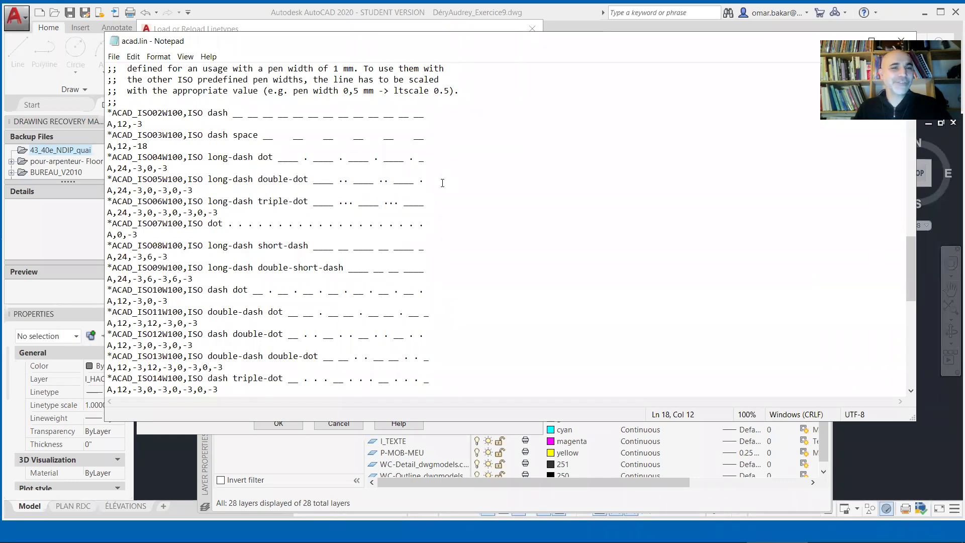
drag(107, 189, 197, 191)
drag(312, 179, 355, 180)
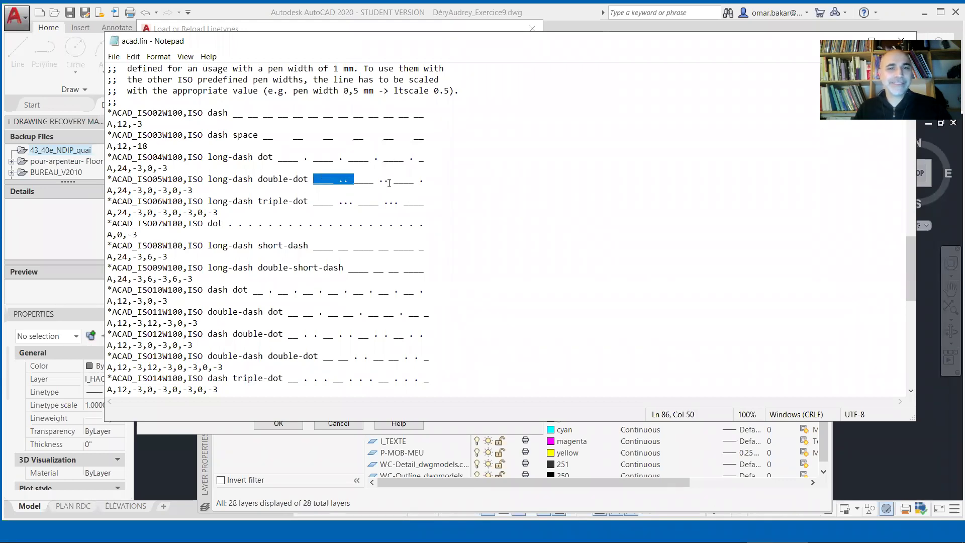
click(195, 190)
scroll(264, 261, up, 11)
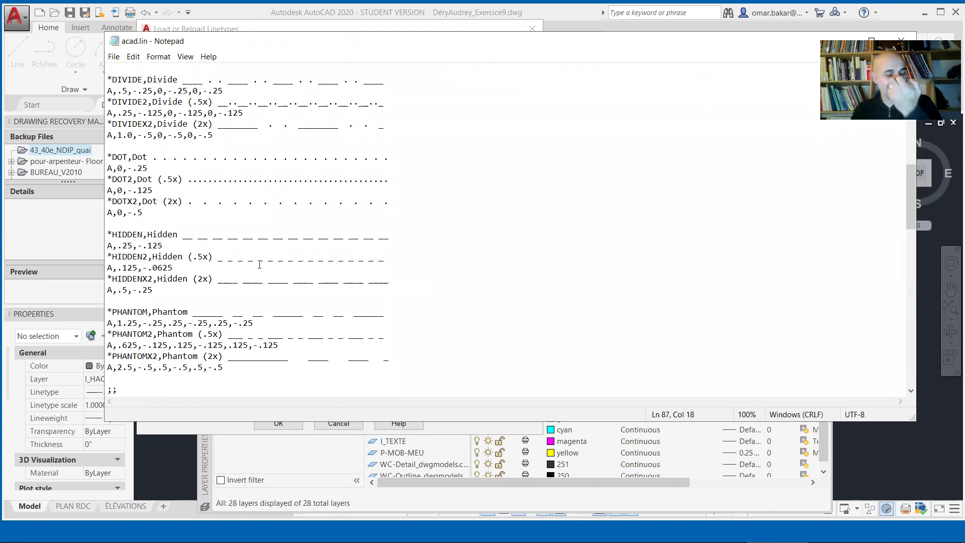
scroll(260, 264, up, 6)
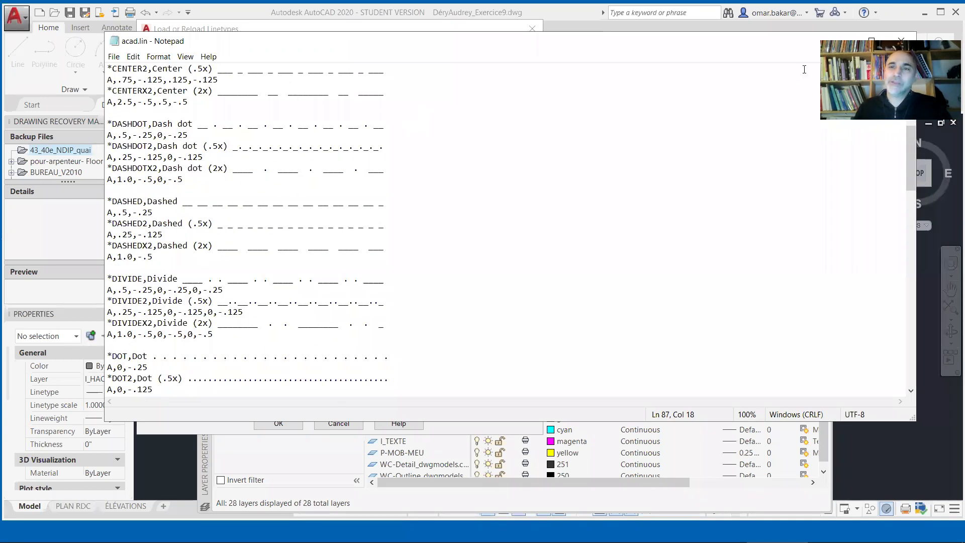
click(901, 40)
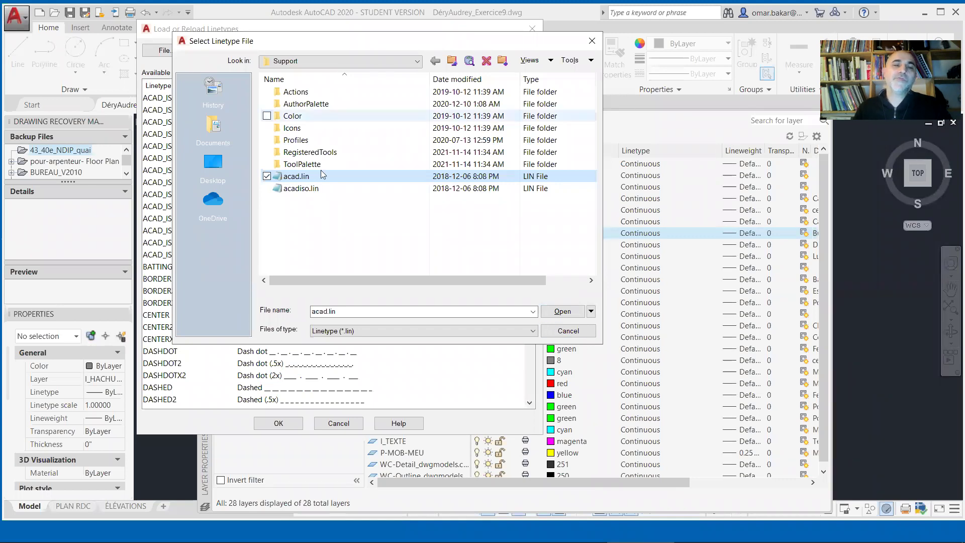
Use acadiso.lin as the source linetype file and look through its available linetypes
click(302, 190)
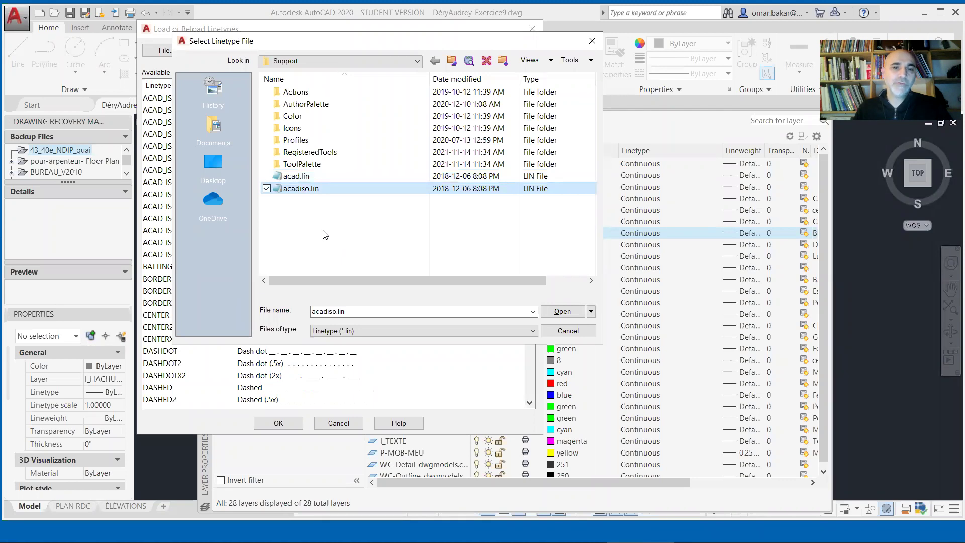
click(567, 312)
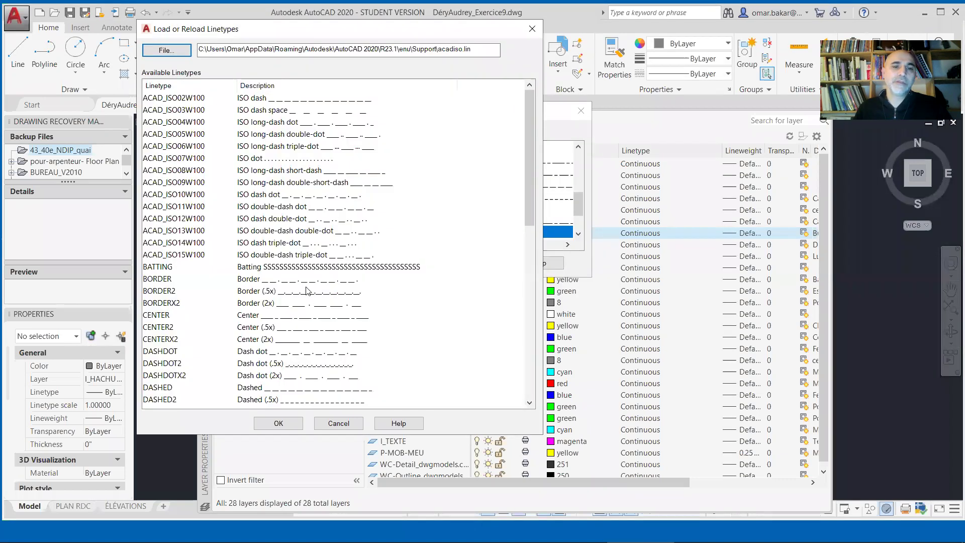
drag(530, 196, 550, 395)
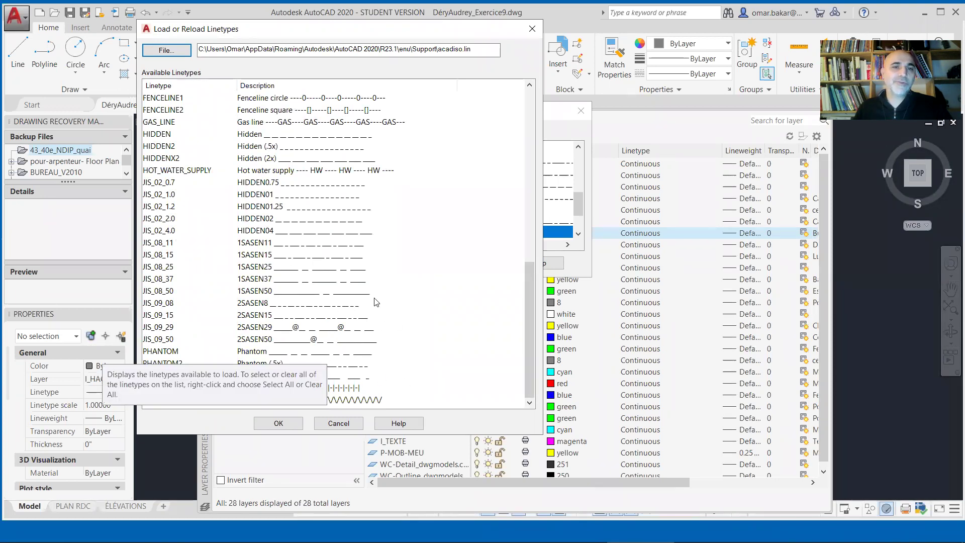
Browse the Support folder for the available linetype definition files, acad.lin and acadiso.lin
click(169, 50)
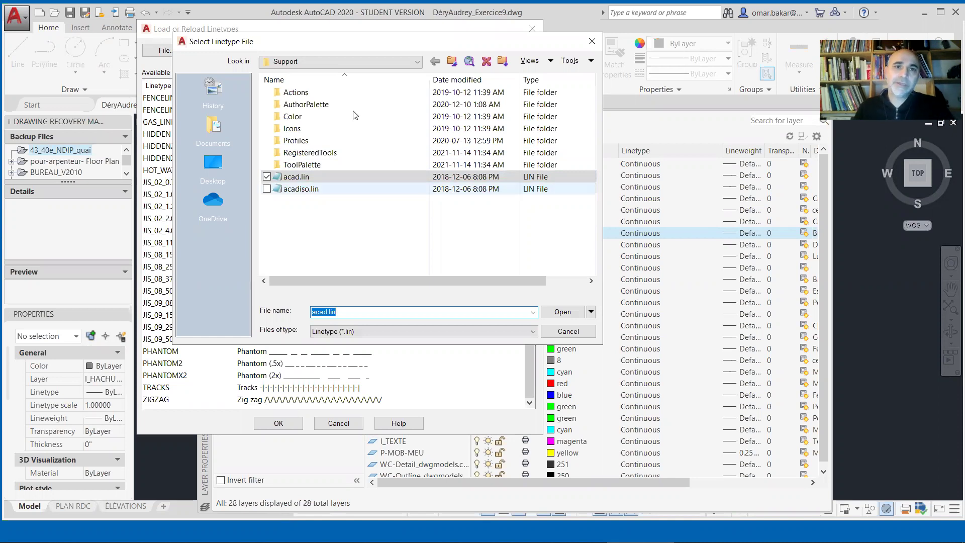
drag(326, 45, 243, 35)
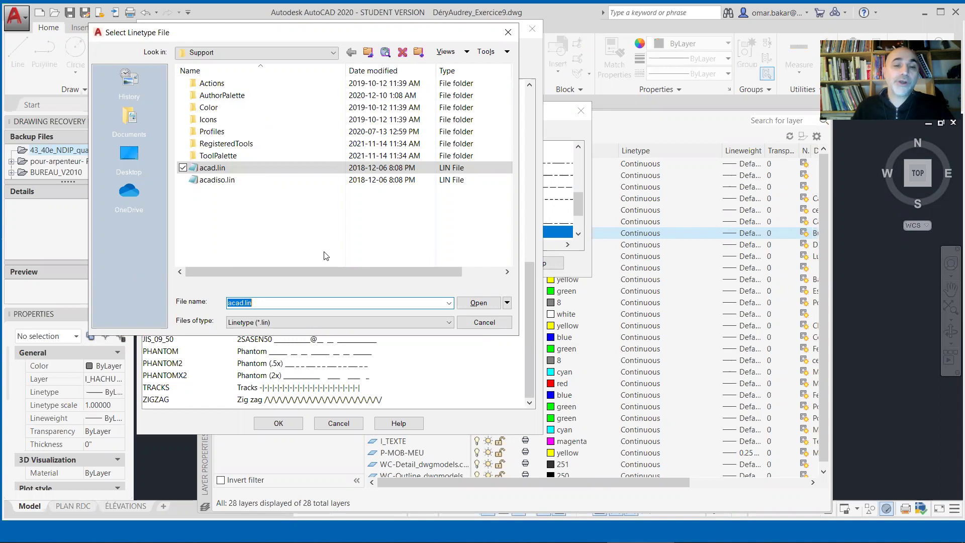
click(484, 322)
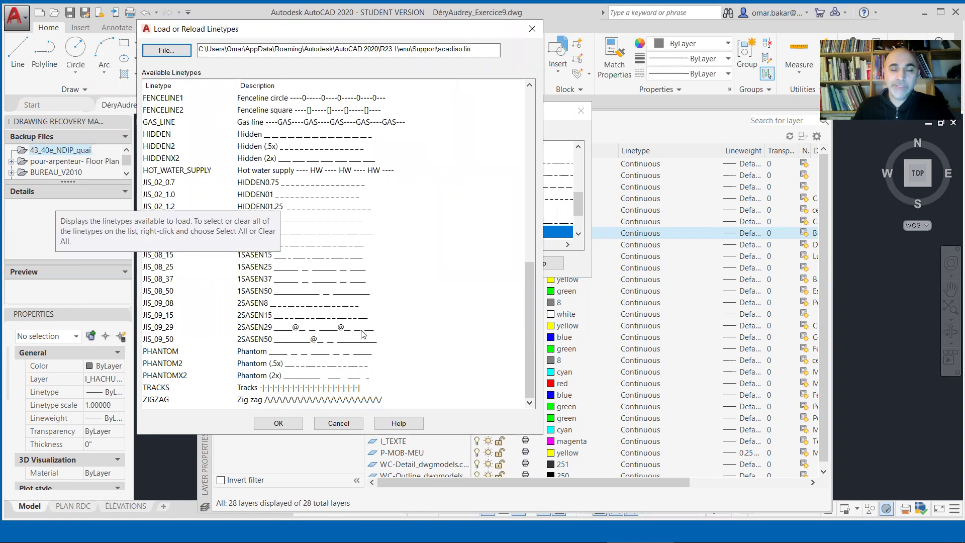
click(166, 51)
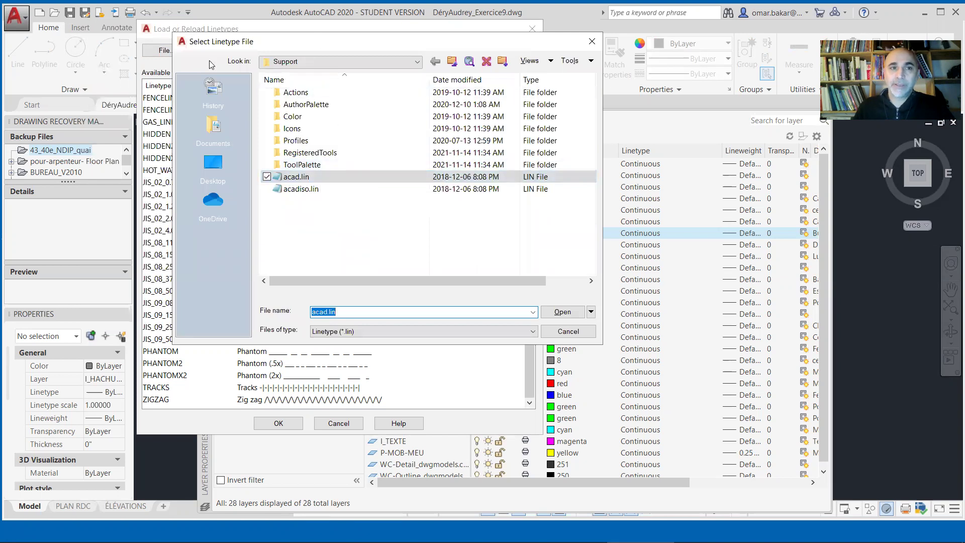
drag(319, 42, 204, 38)
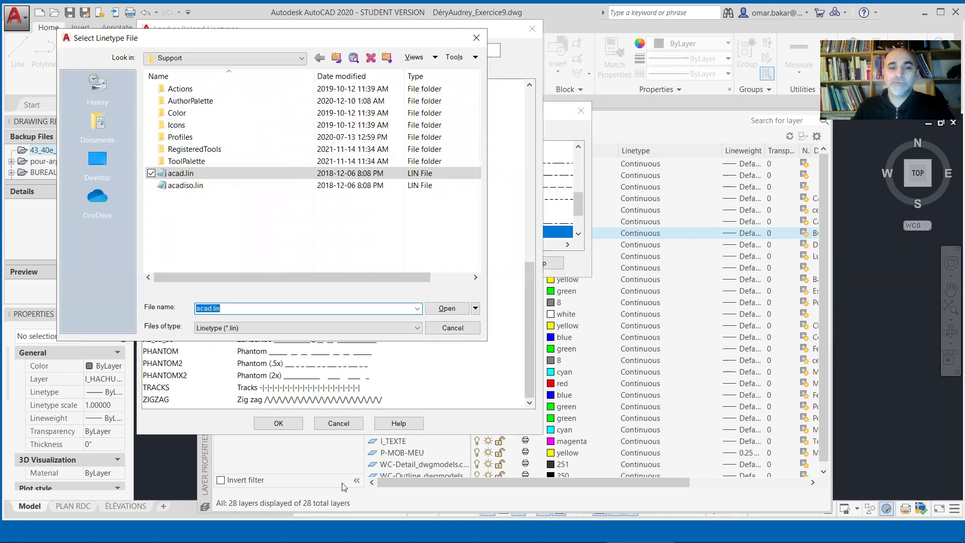
click(235, 533)
click(361, 484)
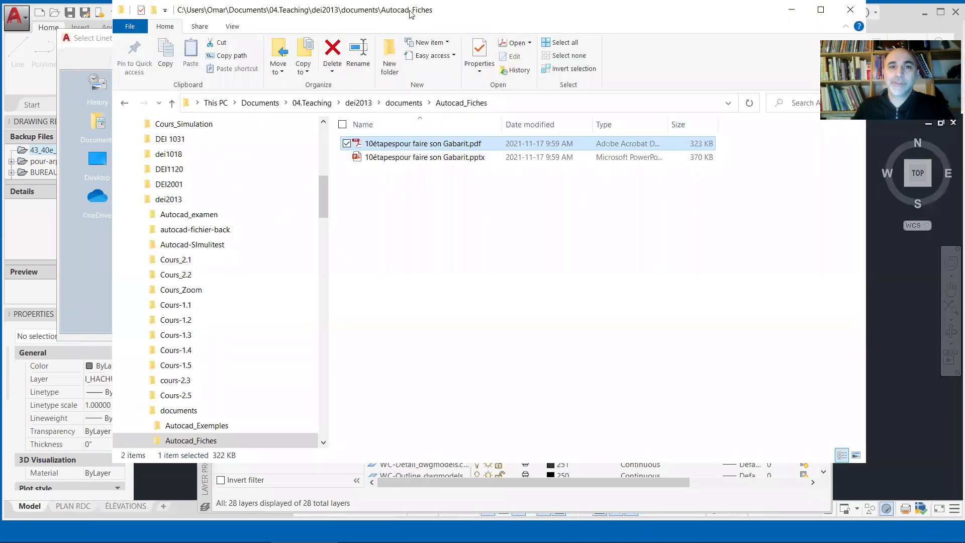
drag(412, 14, 744, 144)
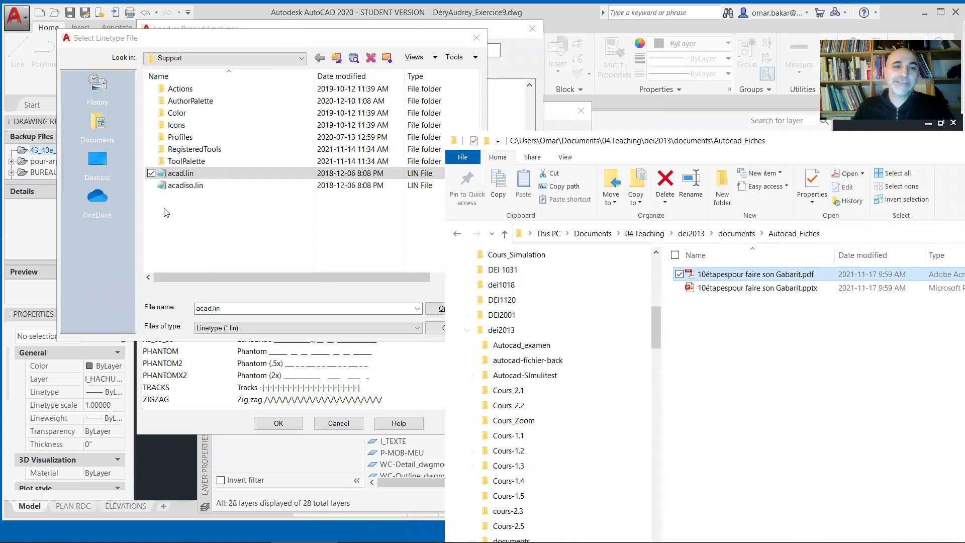
double_click(759, 145)
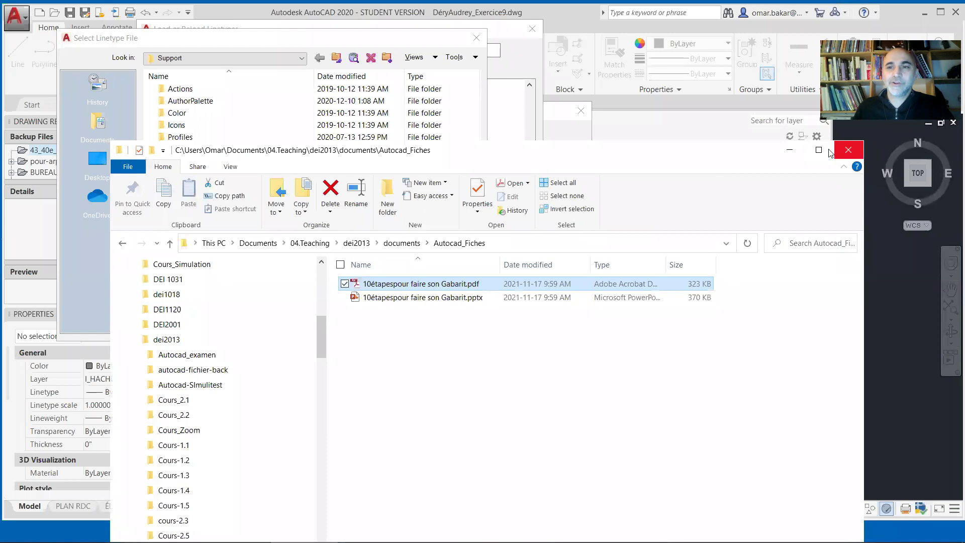
click(788, 151)
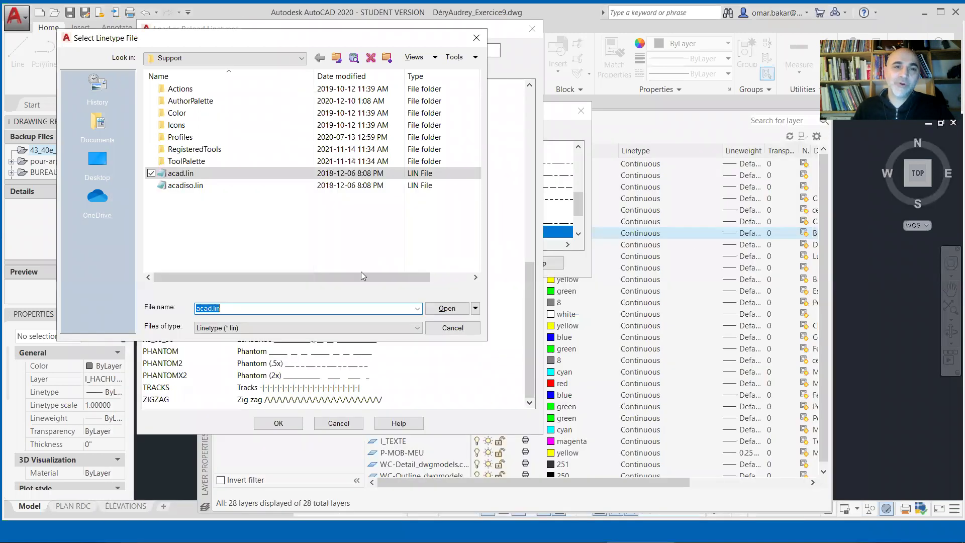
Cancel the linetype file choice, loading and selection without loading any linetype, and close the Layer Properties Manager
click(453, 327)
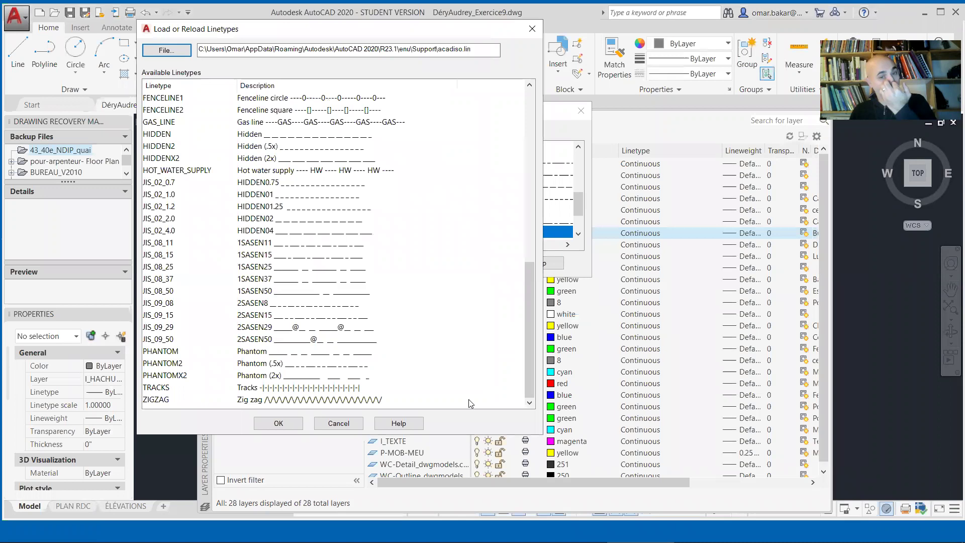
click(338, 423)
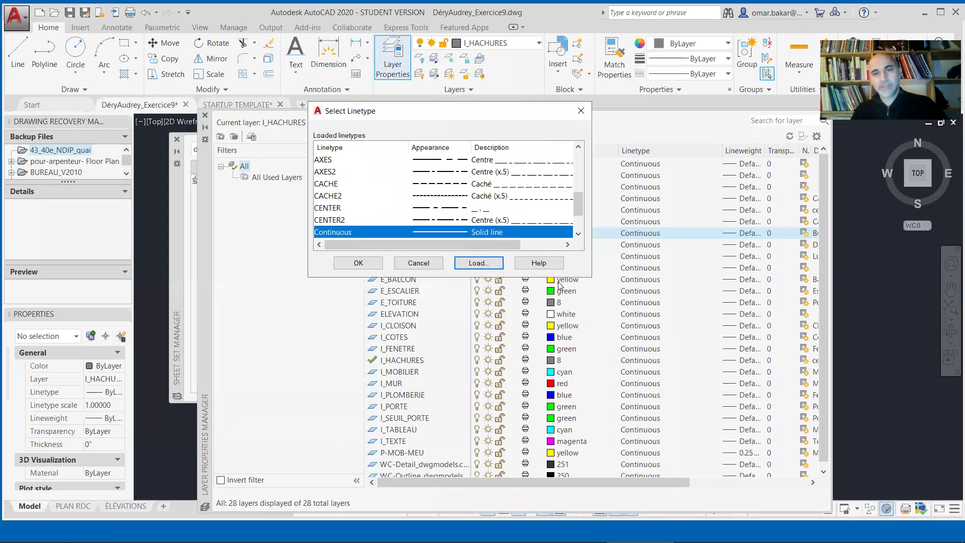
click(419, 262)
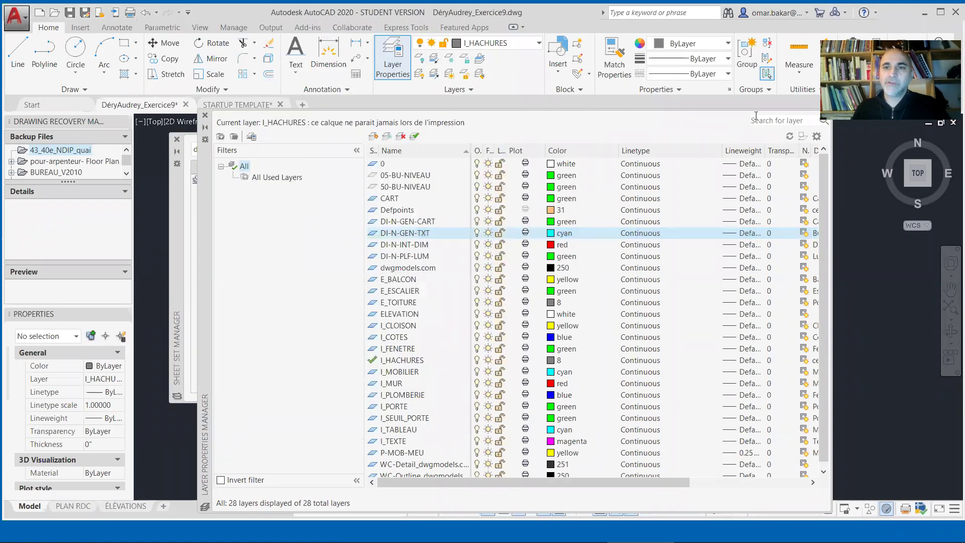
click(205, 115)
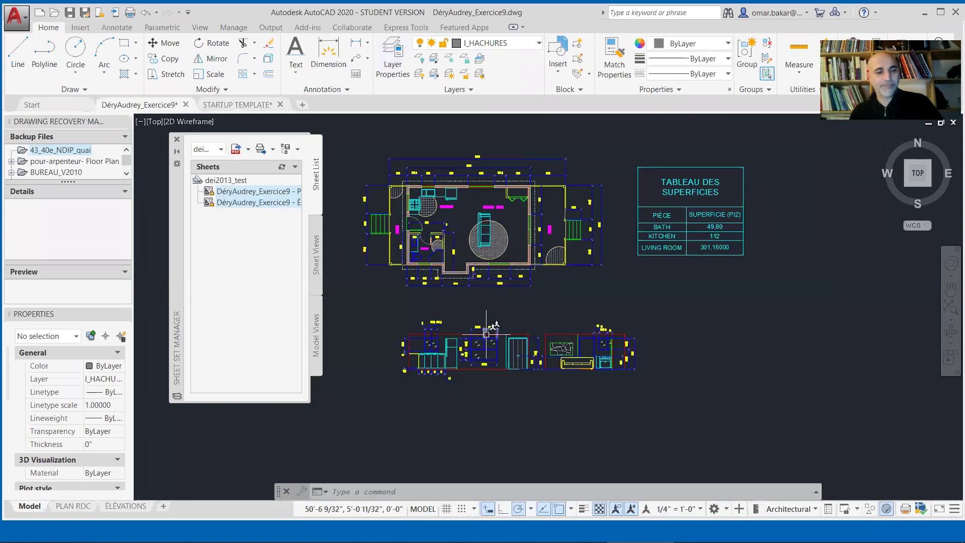
Switch to the template guide PDF in Adobe Acrobat Pro and read step 6 on linetypes and step 7 on layouts with a title block
key(alt+Tab)
key(alt+Tab)
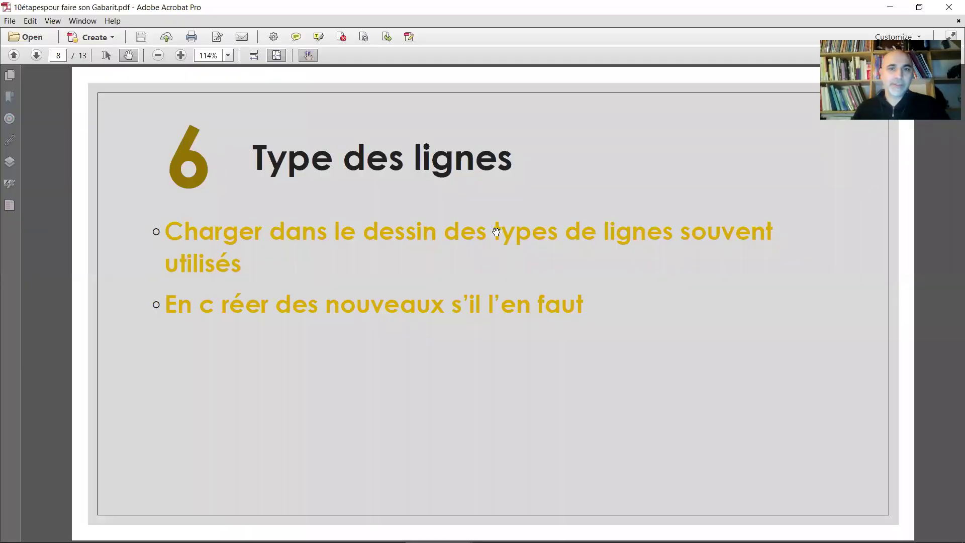
scroll(498, 228, down, 1)
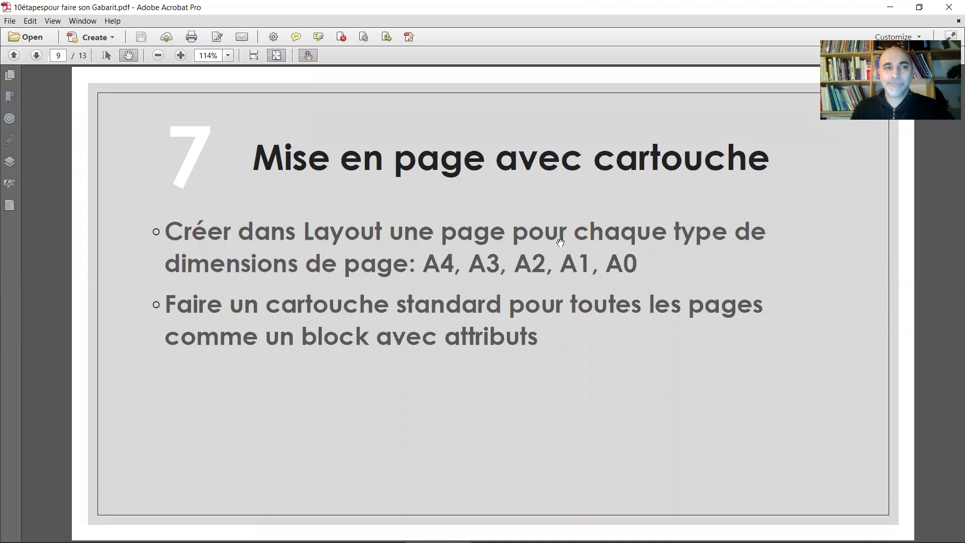
click(889, 7)
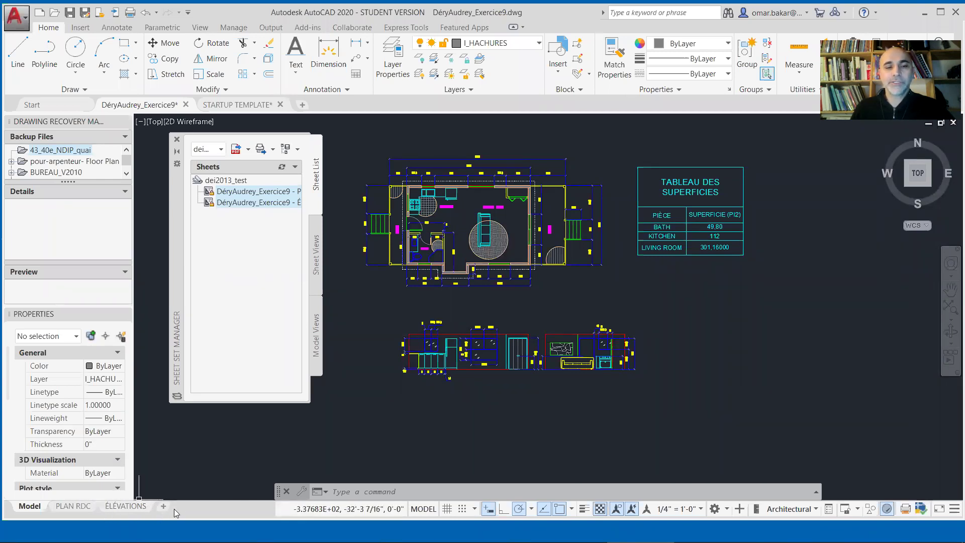
click(164, 507)
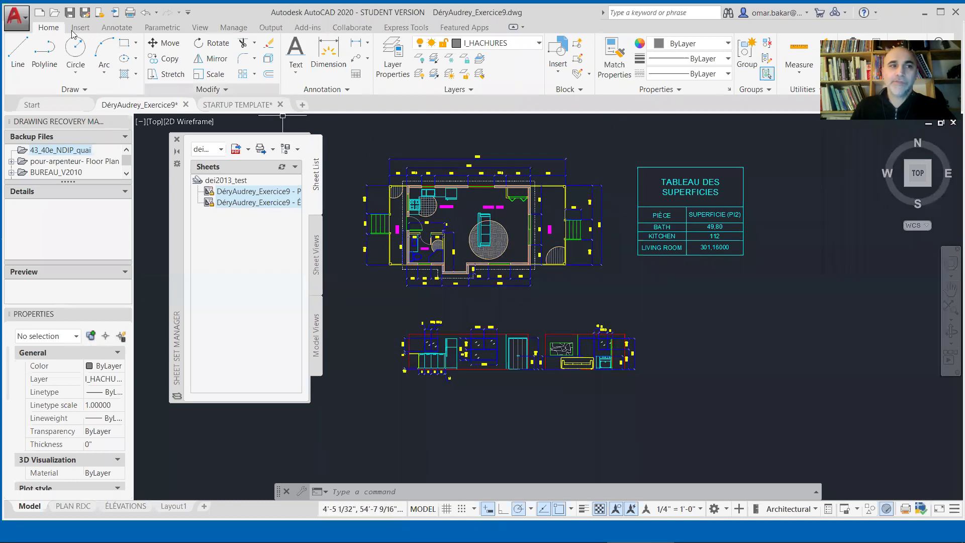
Examine the formats offered for saving a copy of the drawing, including Drawing Template, without saving
click(18, 17)
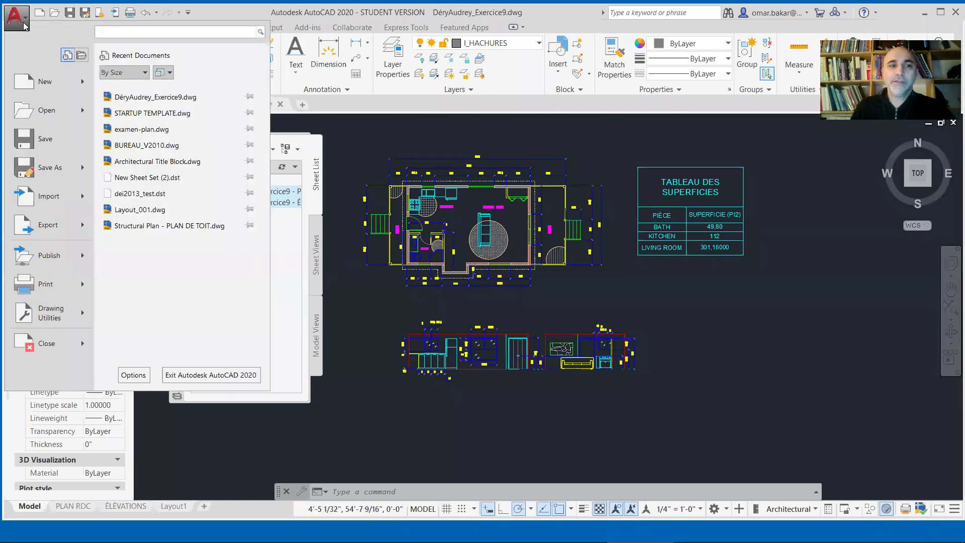
mouse_move(90, 173)
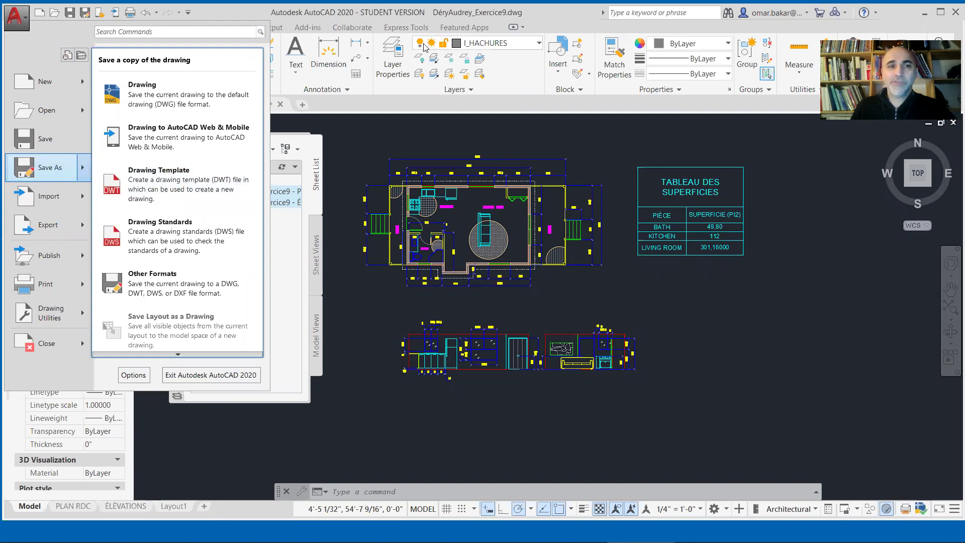
click(455, 15)
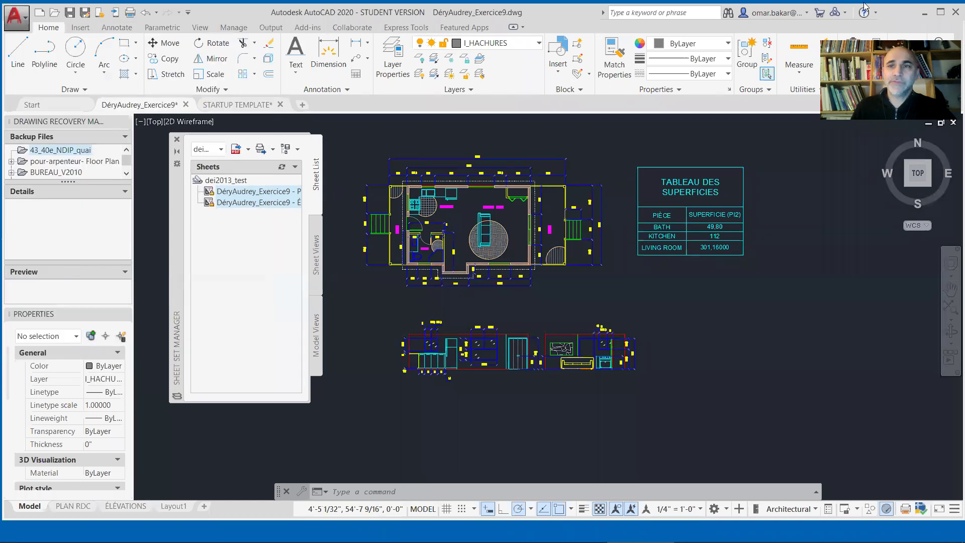
Maximize the AutoCAD window and rename the new Layout1 as A4
click(942, 13)
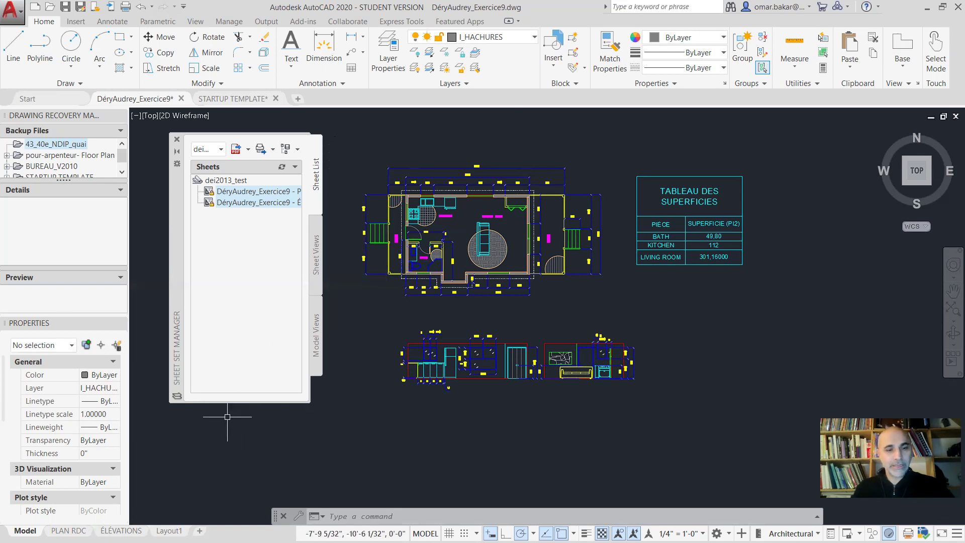
click(169, 531)
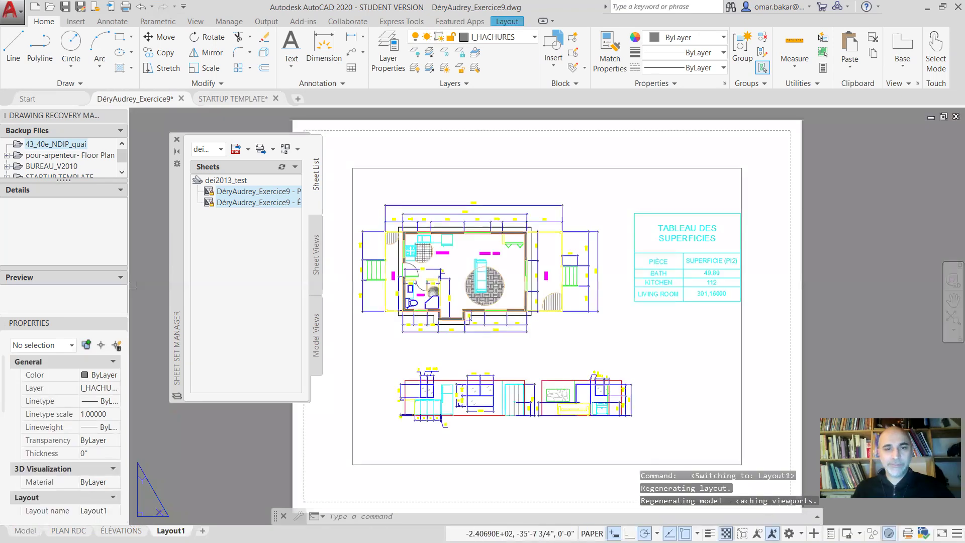
right_click(171, 531)
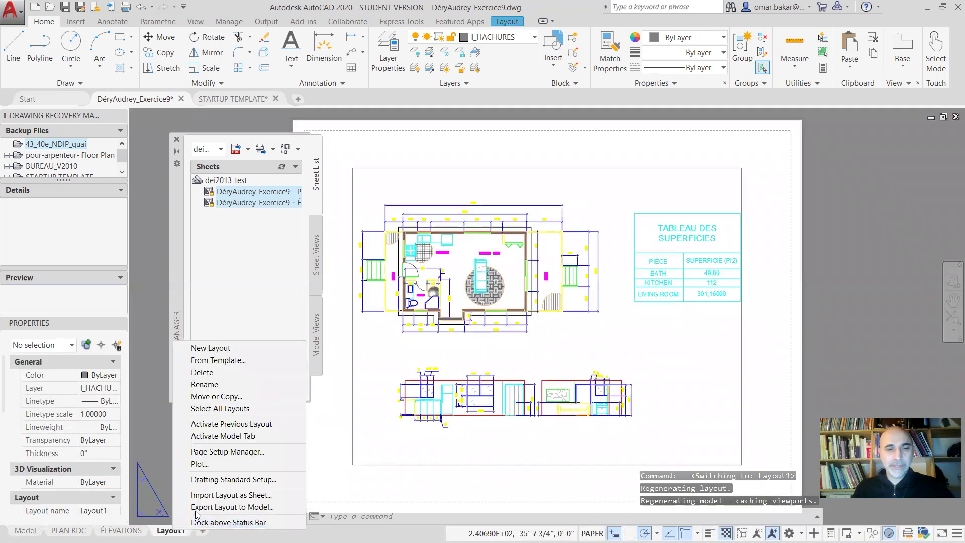
click(205, 384)
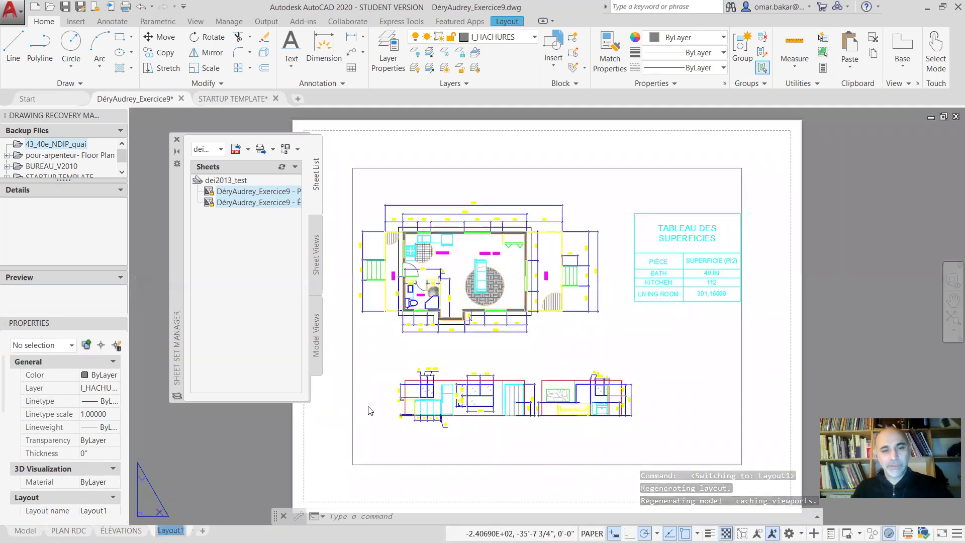
text(A4)
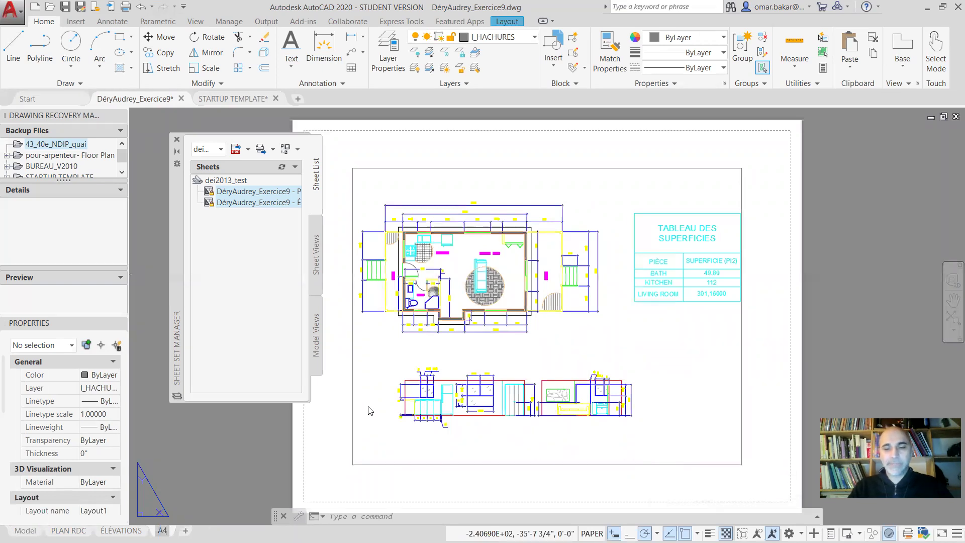
key(Return)
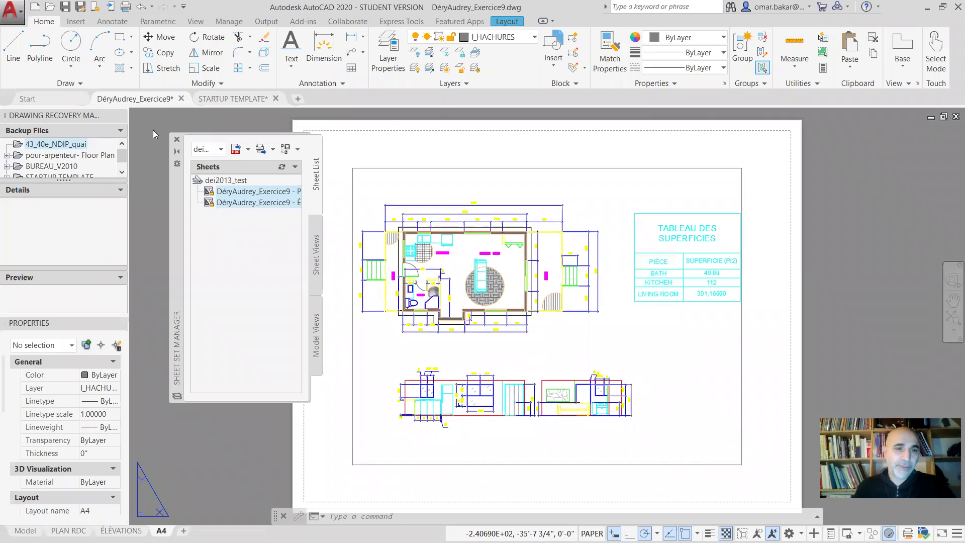
Start the Plot command for the A4 layout and choose DWG To PDF.pc3 as the plotter
click(384, 516)
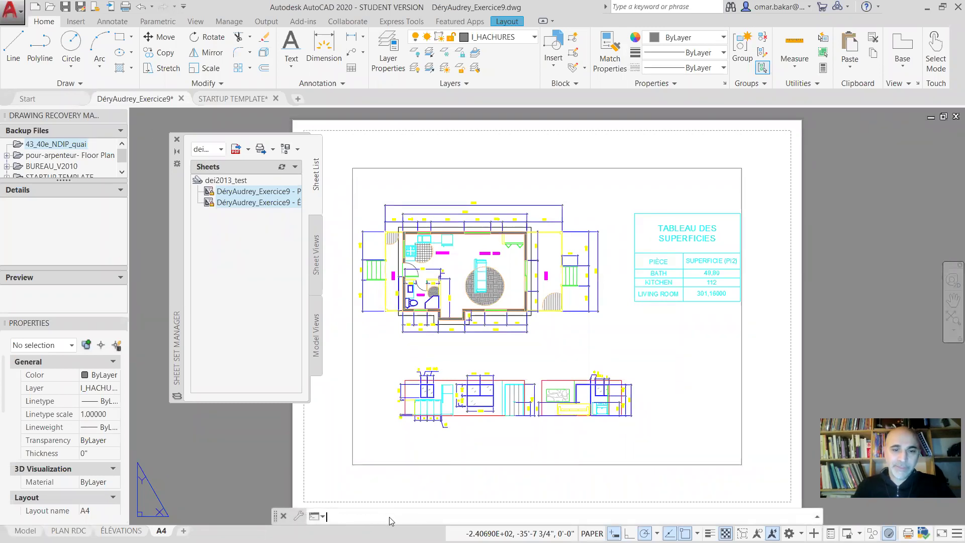
text(plot)
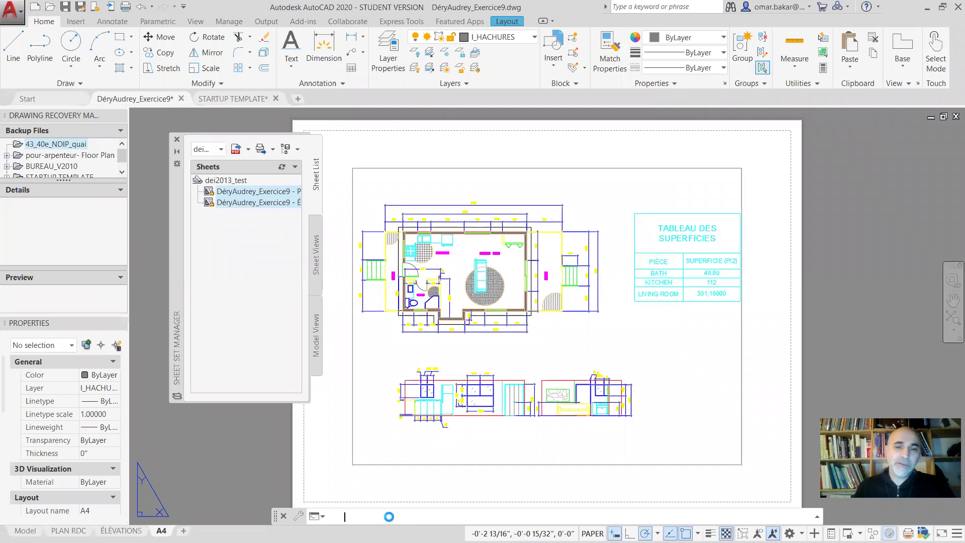
key(Return)
click(477, 186)
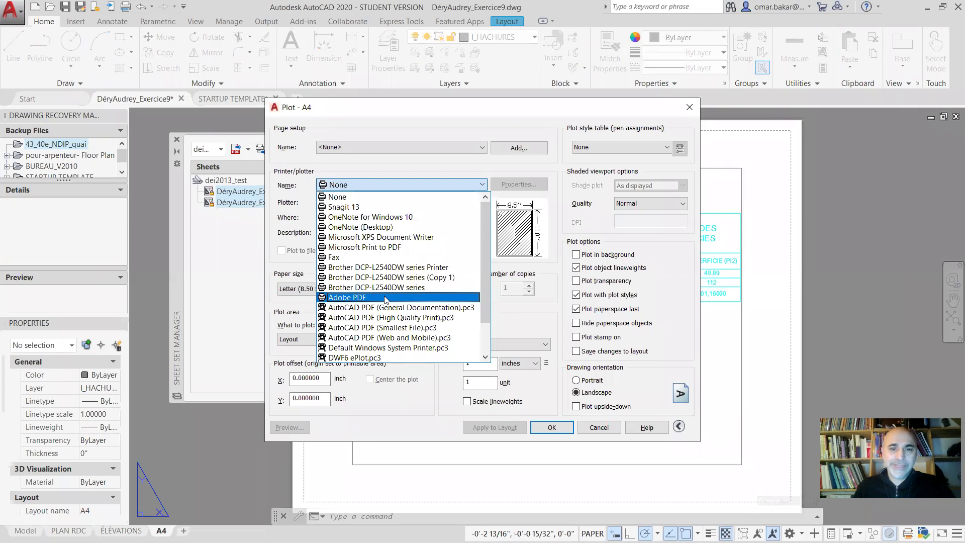
scroll(386, 316, down, 2)
click(384, 337)
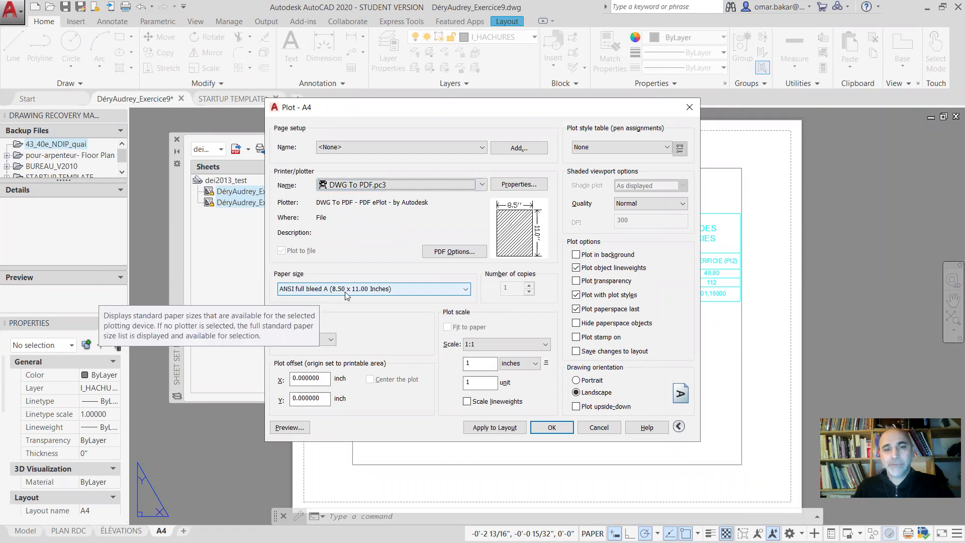
Set the plot's paper size to ISO A4 (210.00 x 297.00 MM)
click(430, 290)
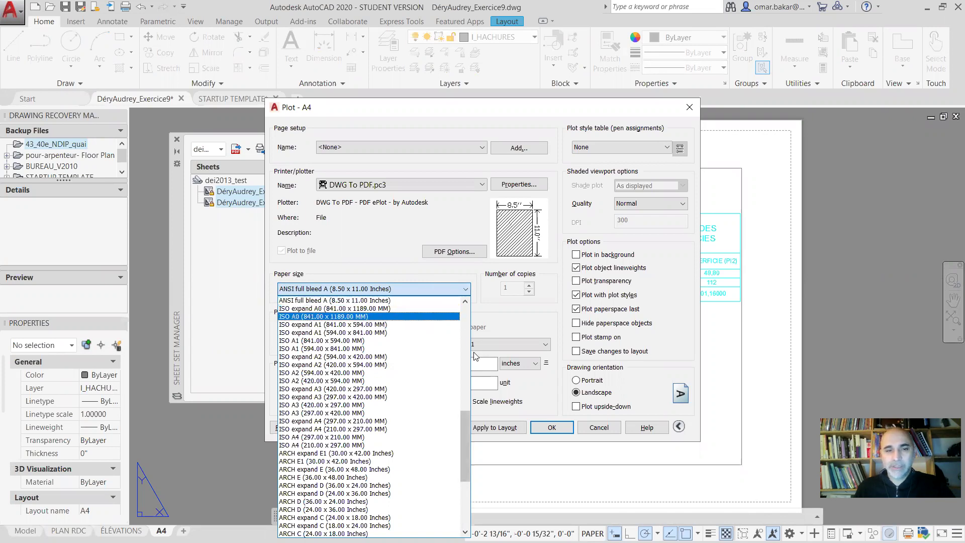
drag(467, 417, 465, 393)
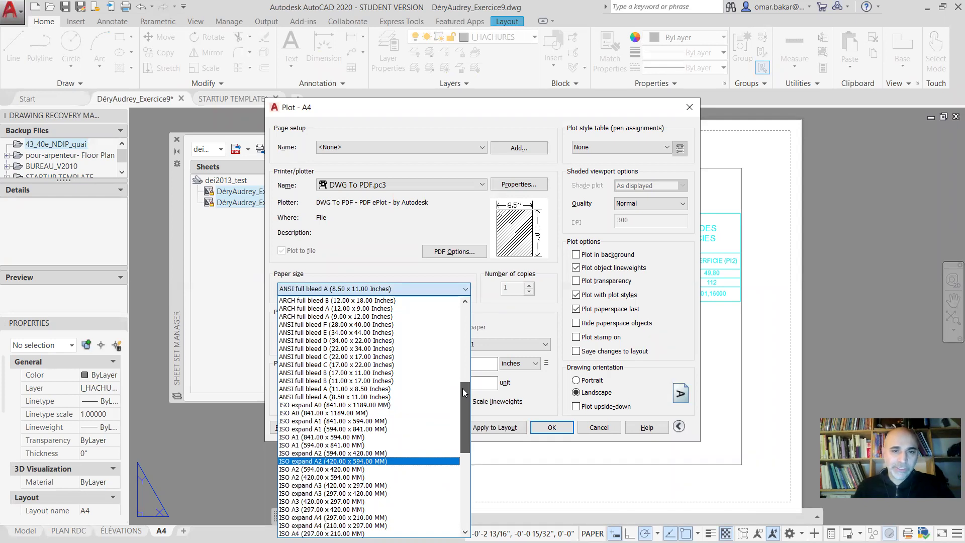
drag(463, 382, 465, 419)
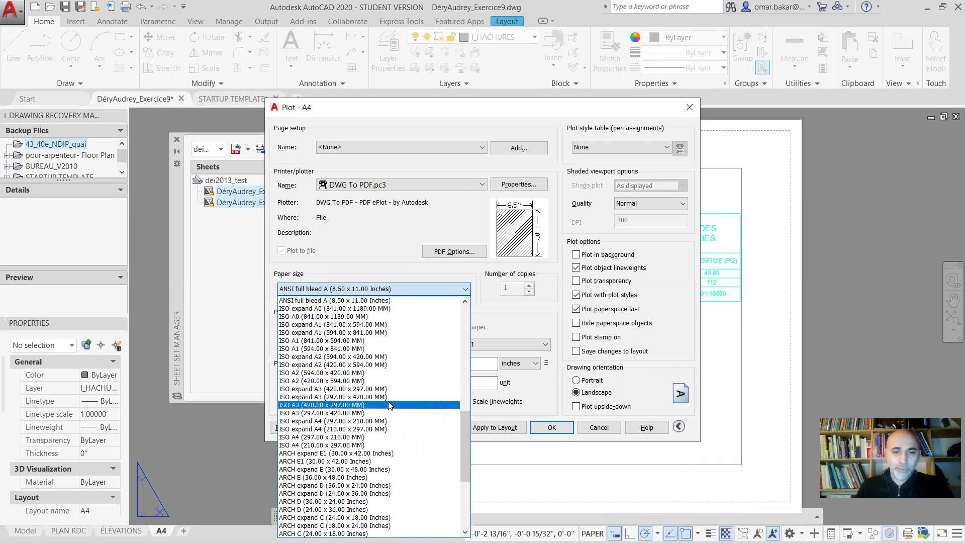
mouse_move(465, 428)
mouse_down()
mouse_move(473, 499)
mouse_move(462, 426)
mouse_up()
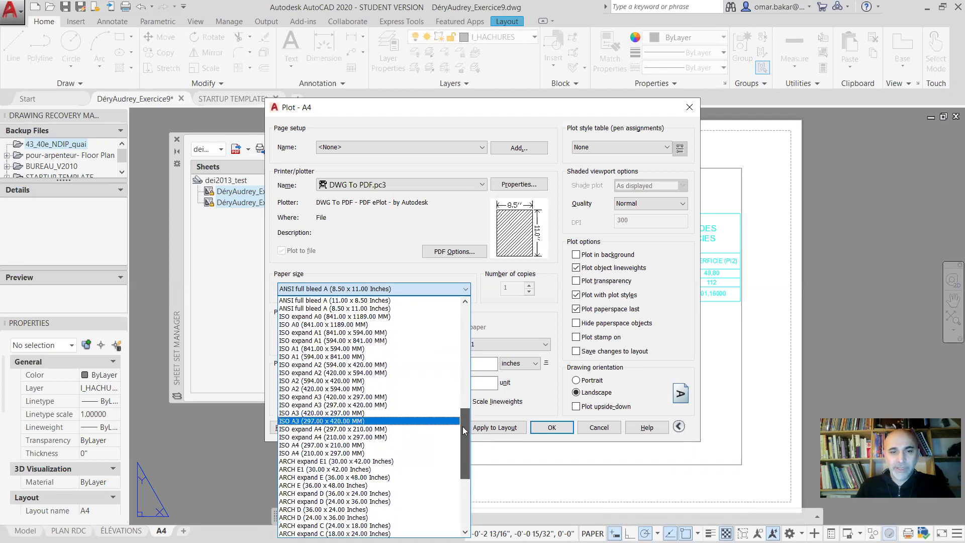
click(316, 454)
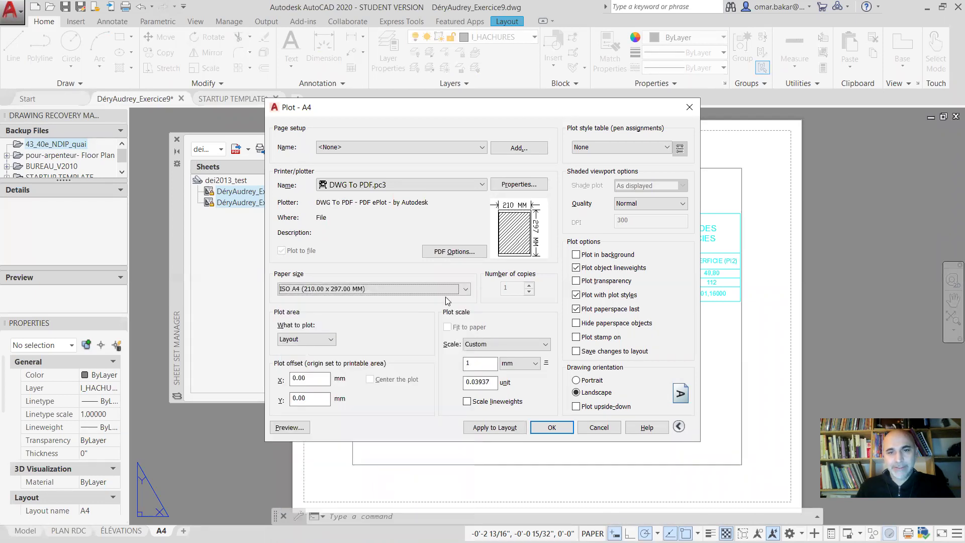
Set the plot scale units to inches and check the paper dimensions in the preview
mouse_move(506, 217)
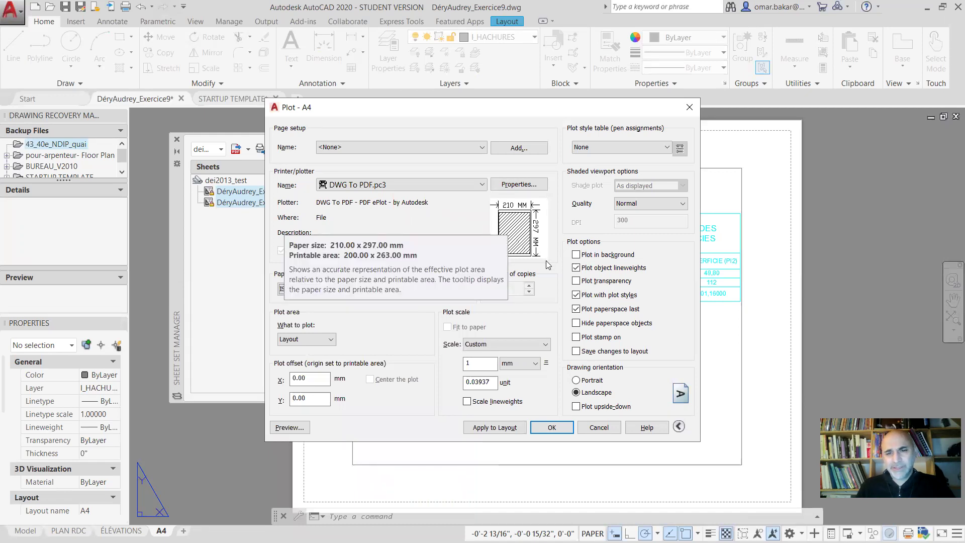
click(535, 363)
click(527, 372)
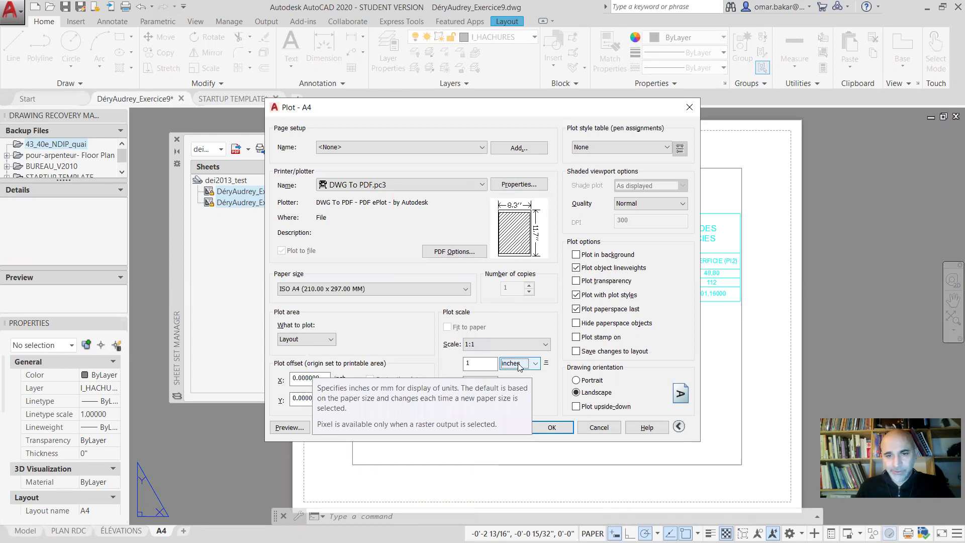
mouse_move(510, 221)
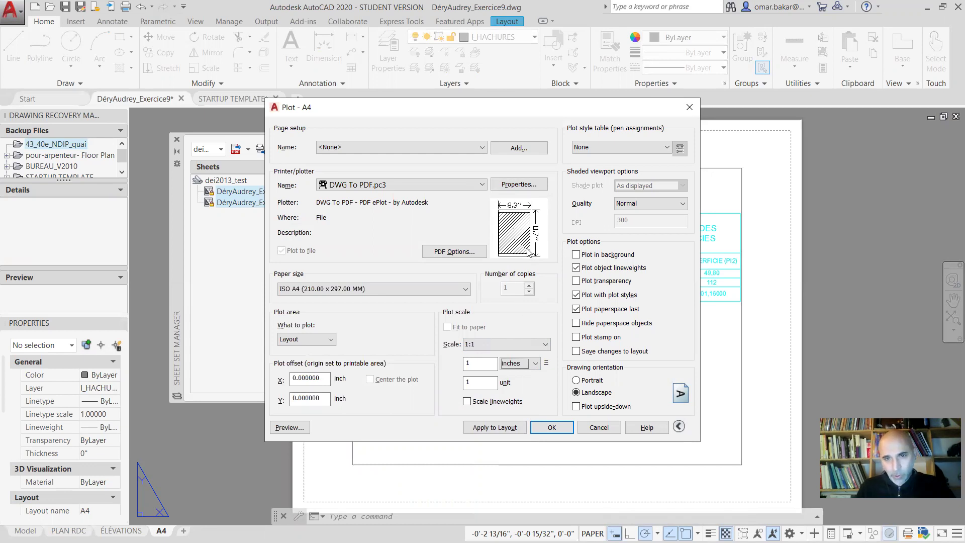
mouse_move(526, 219)
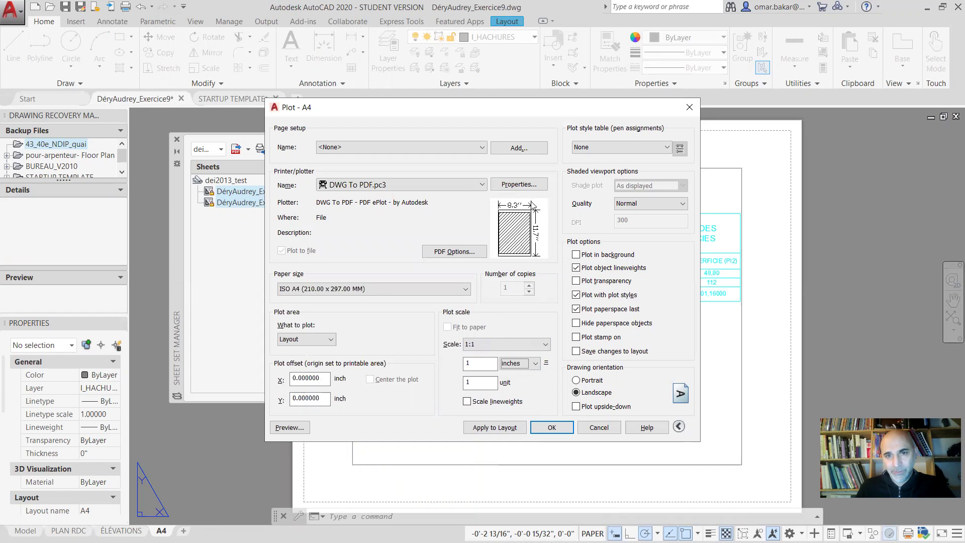
mouse_move(503, 232)
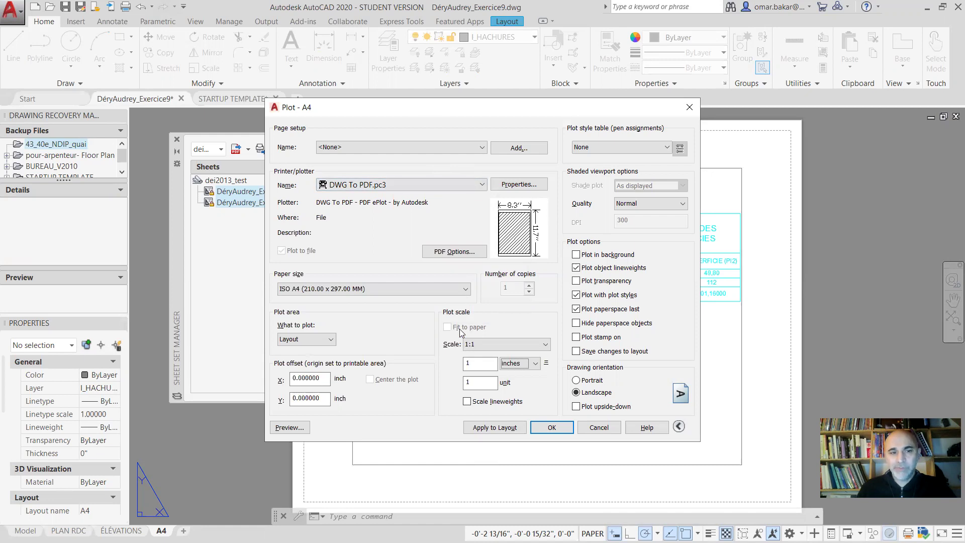
Set the plot's paper size to ANSI full bleed A (11.00 x 8.50 Inches)
click(452, 294)
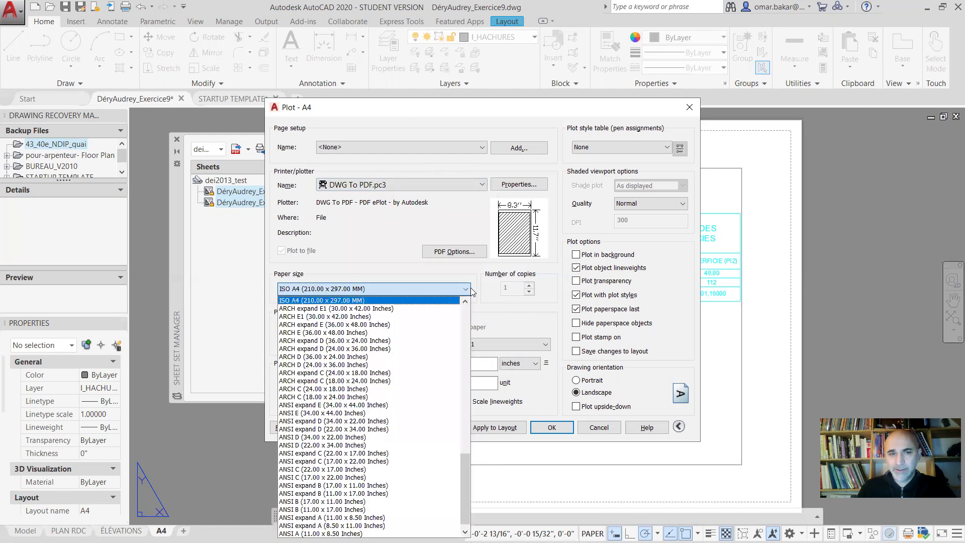
drag(466, 465, 467, 473)
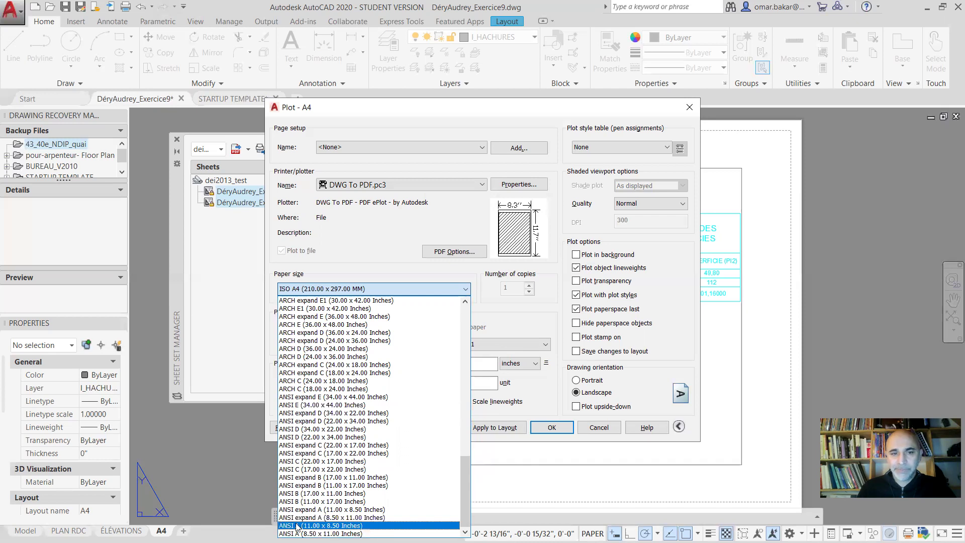
drag(465, 479, 471, 430)
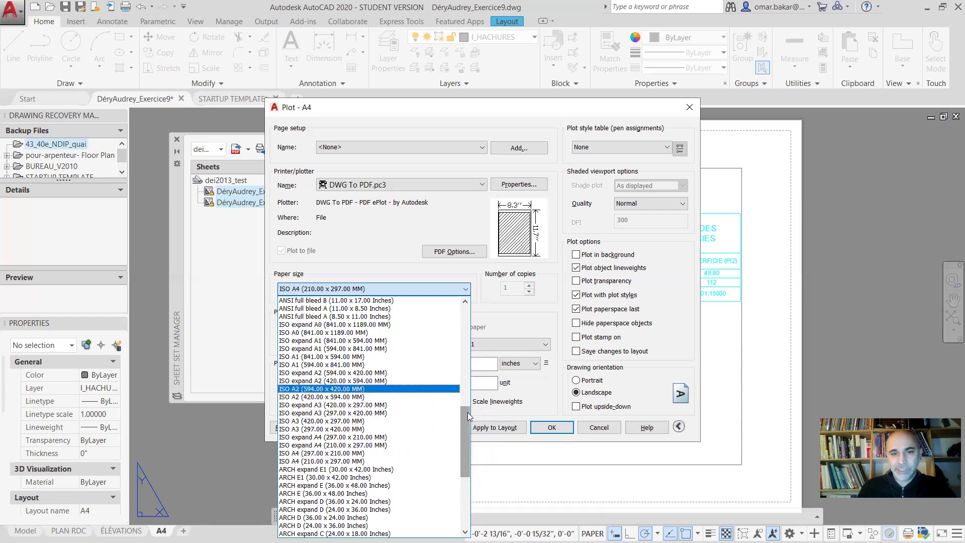
drag(465, 443, 466, 425)
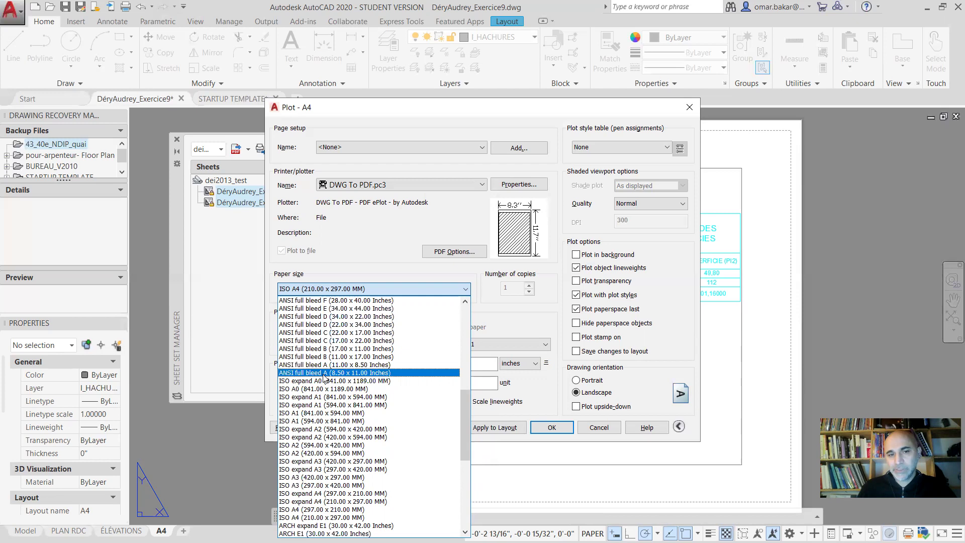
drag(465, 403, 462, 371)
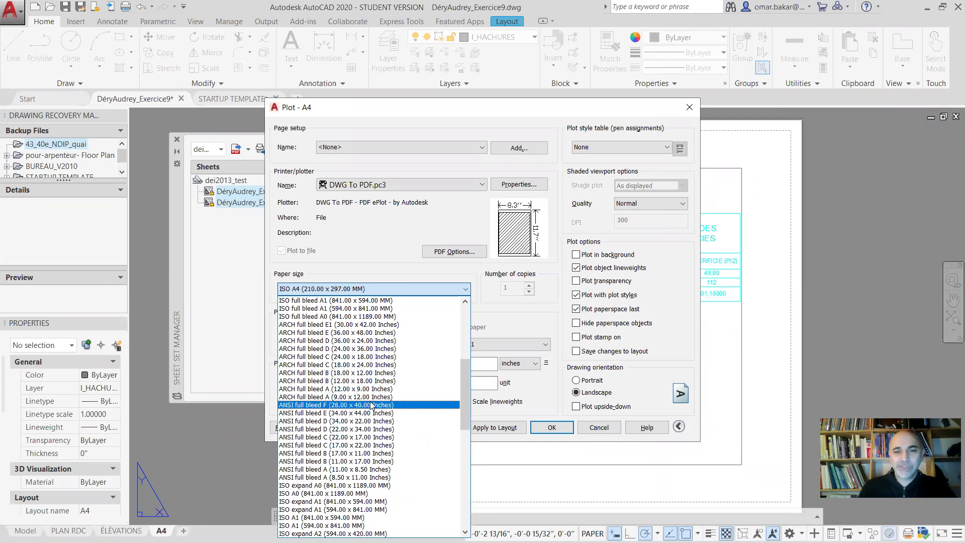
click(344, 470)
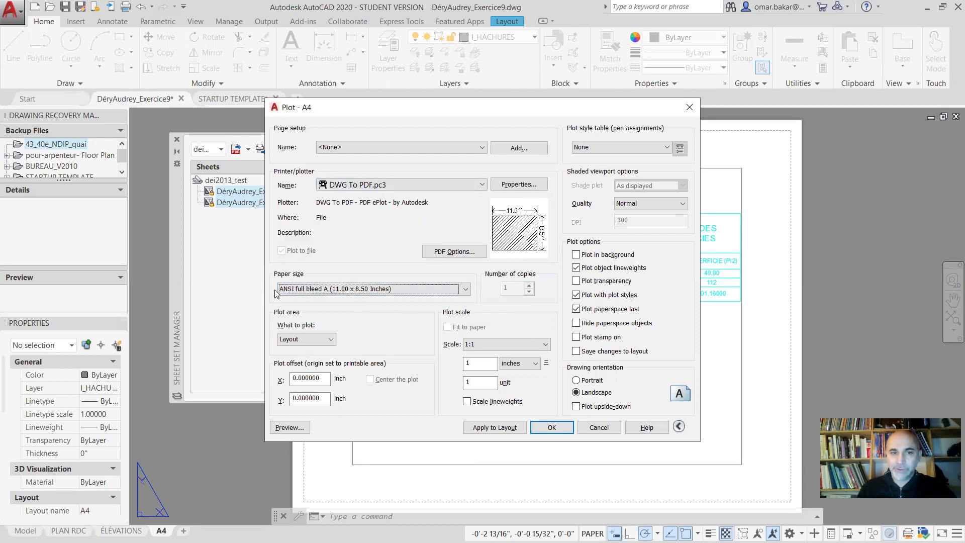
Examine the PDF options and the list of paper sizes without changing either
click(450, 254)
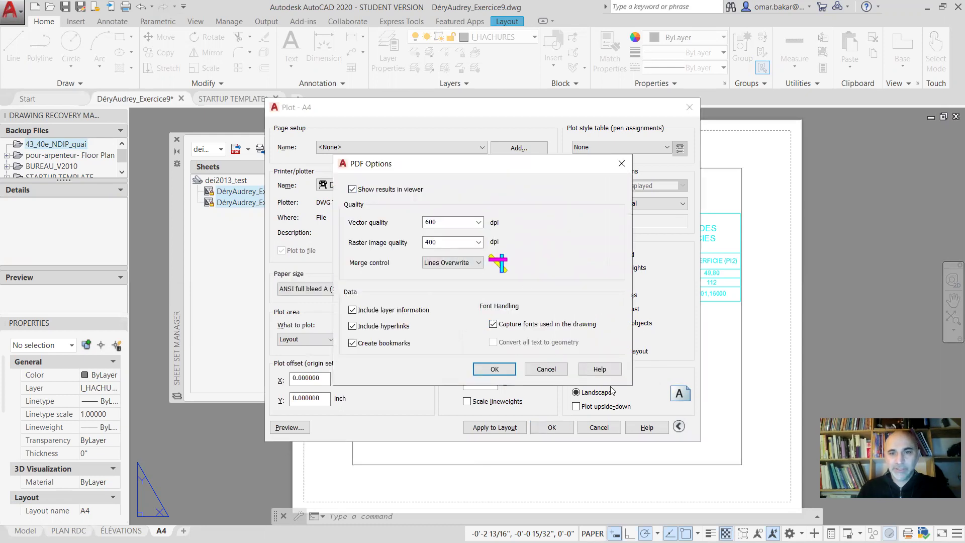
click(544, 370)
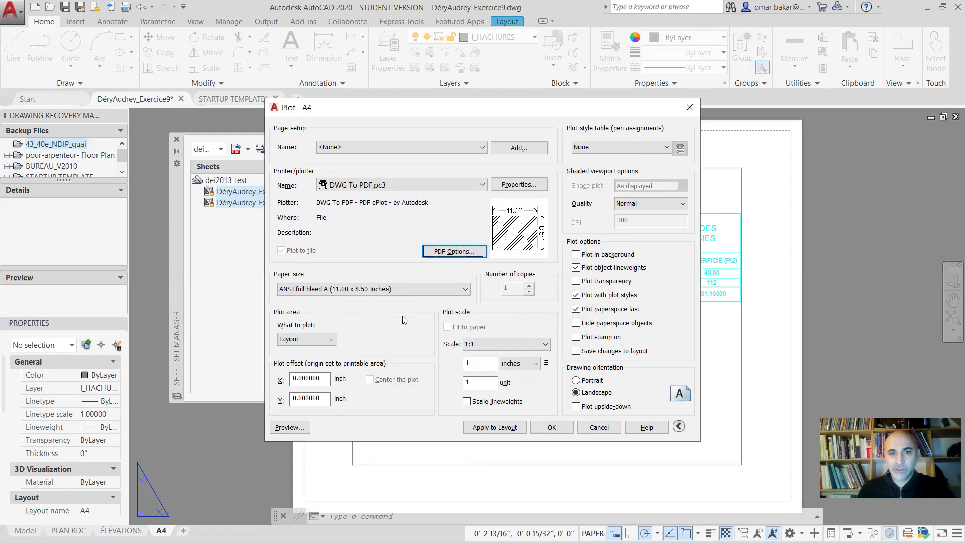
click(337, 291)
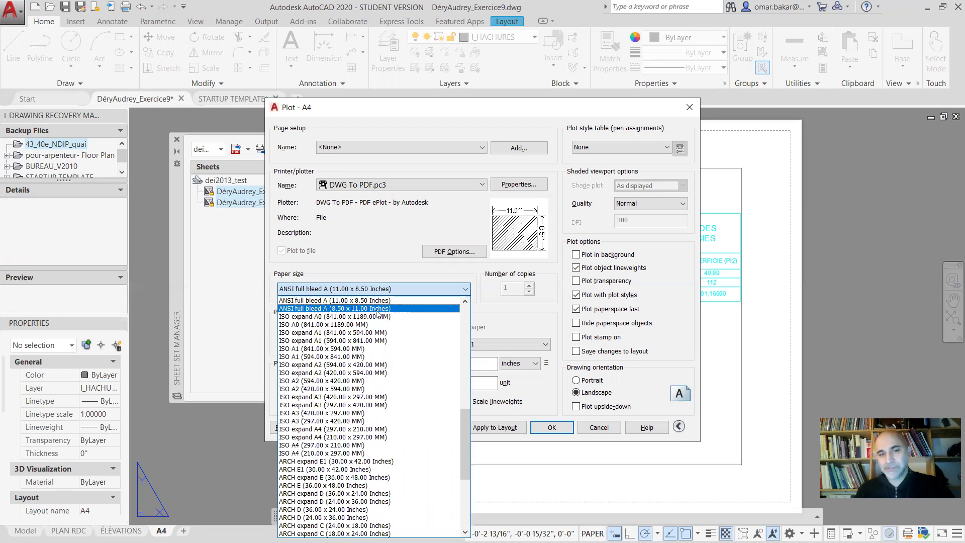
click(583, 230)
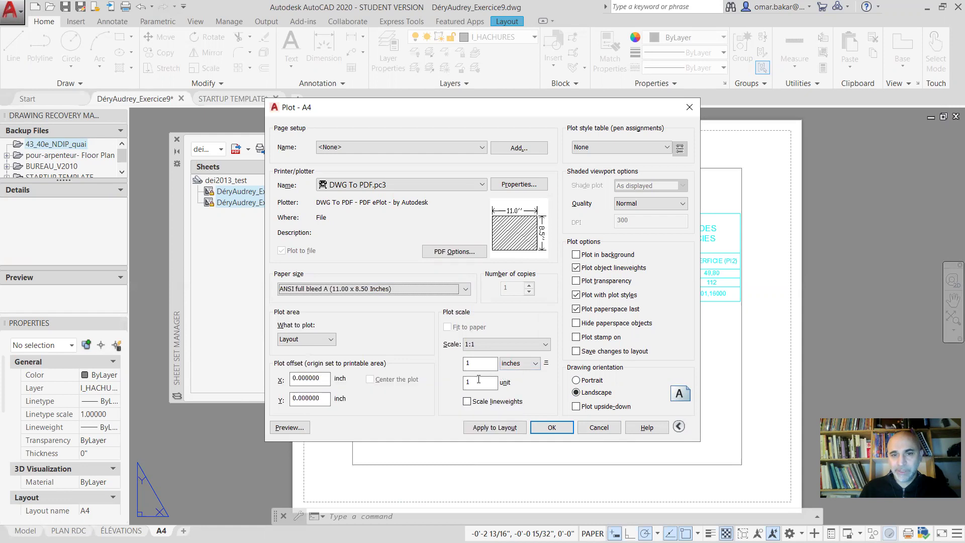
Try the plot scale units in mm and return them to inches
click(530, 365)
click(525, 383)
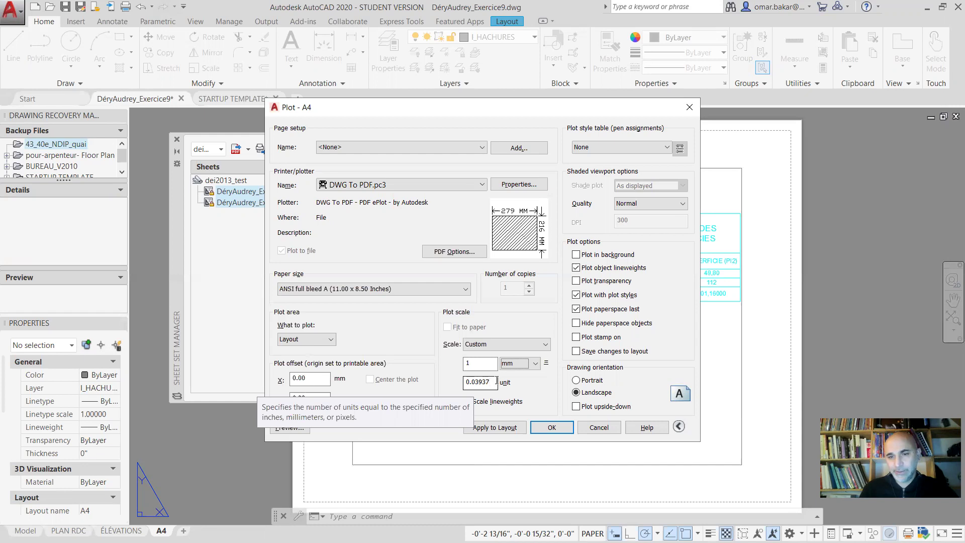
key(Tab)
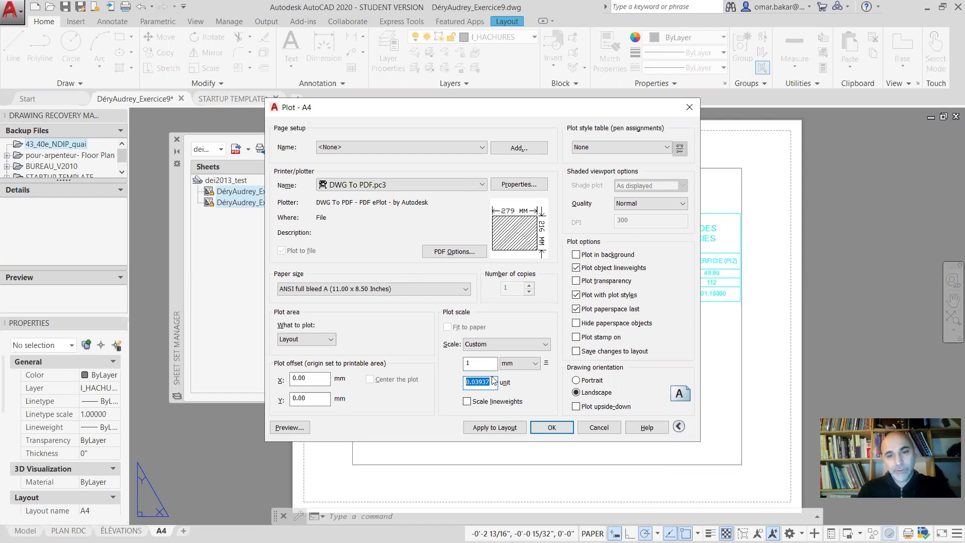
click(520, 363)
click(518, 376)
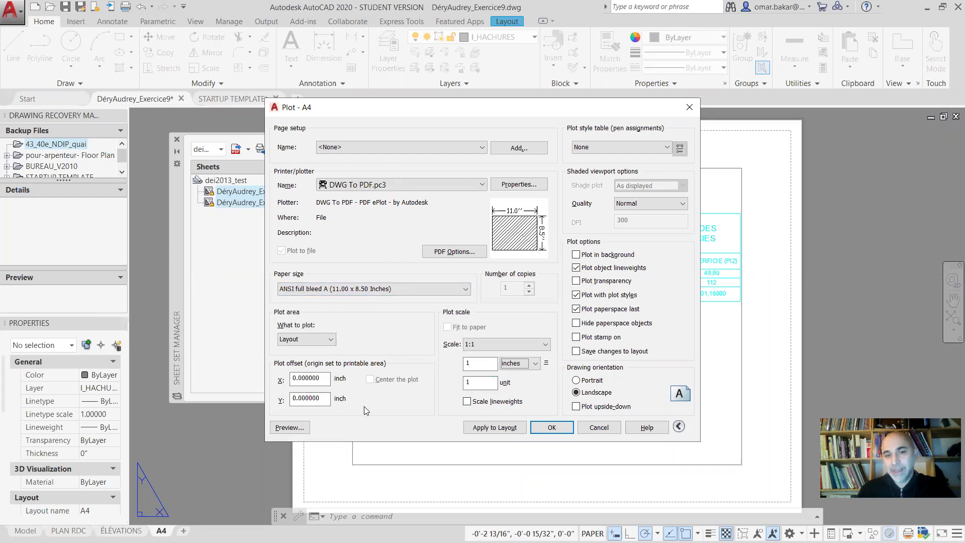
double_click(475, 363)
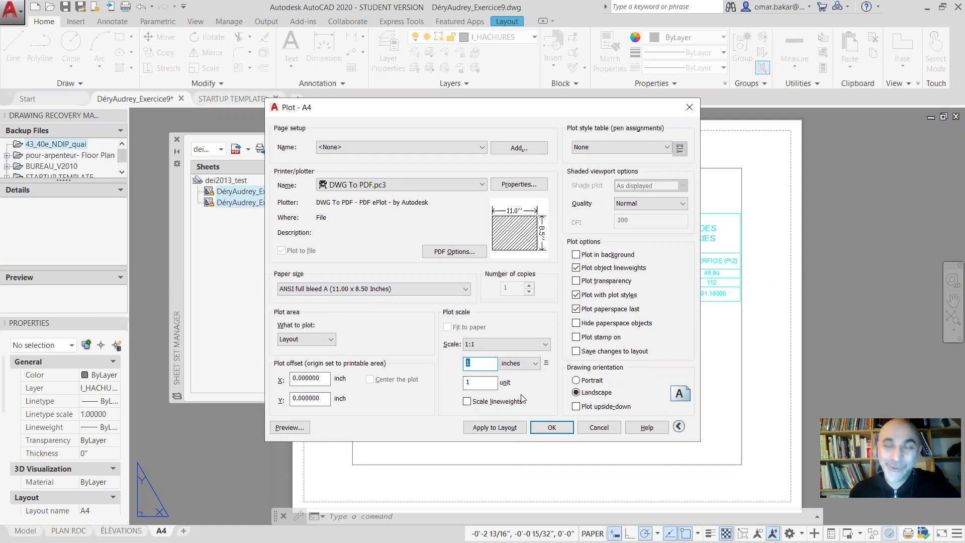
Try the scale lineweights and plot transparency options, leaving both off
click(466, 402)
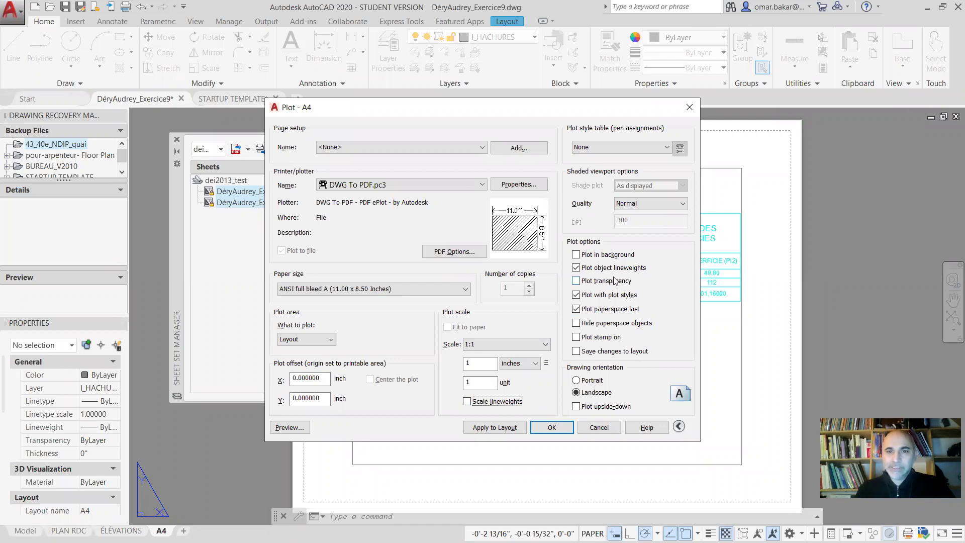
click(576, 281)
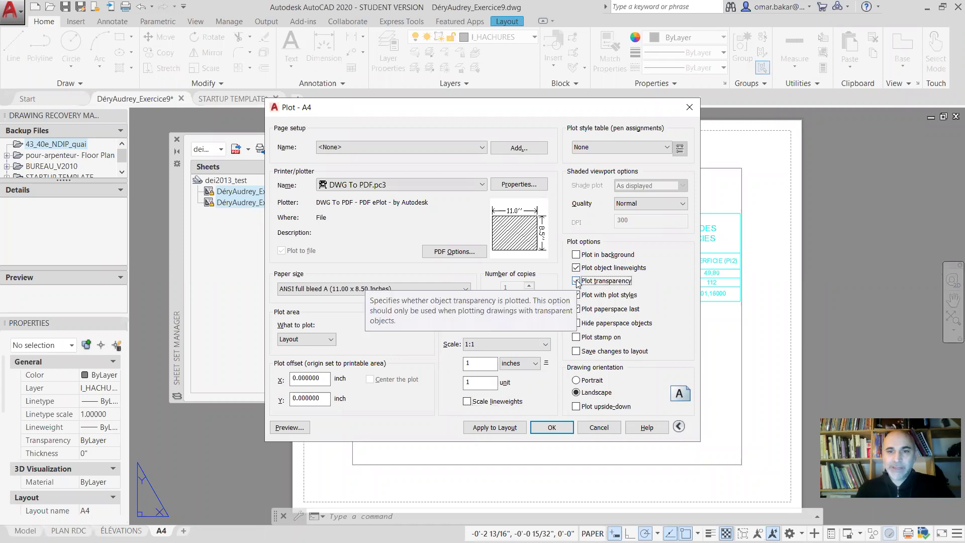
click(576, 280)
click(577, 255)
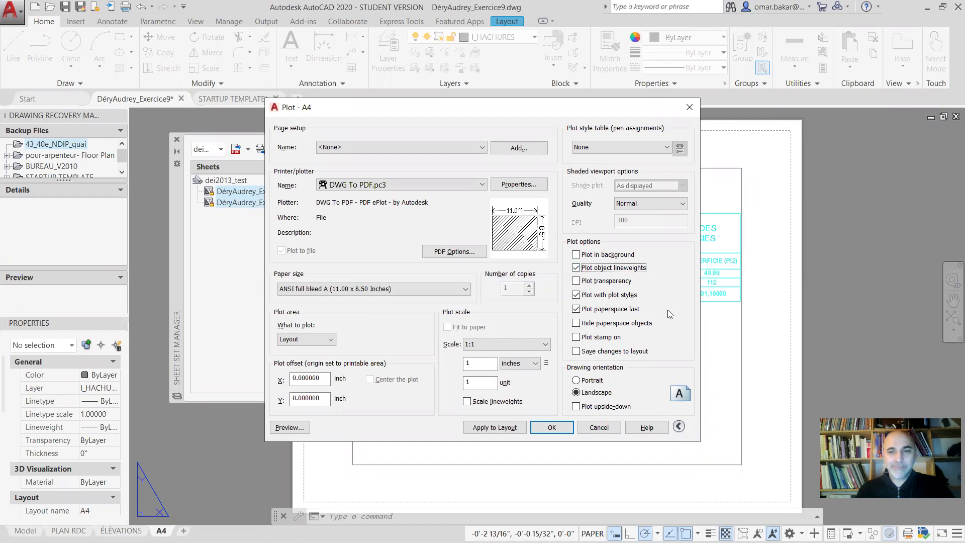
Turn on the plot stamp, try including Date and Time in its fields, cancel that and turn the stamp back off
click(579, 338)
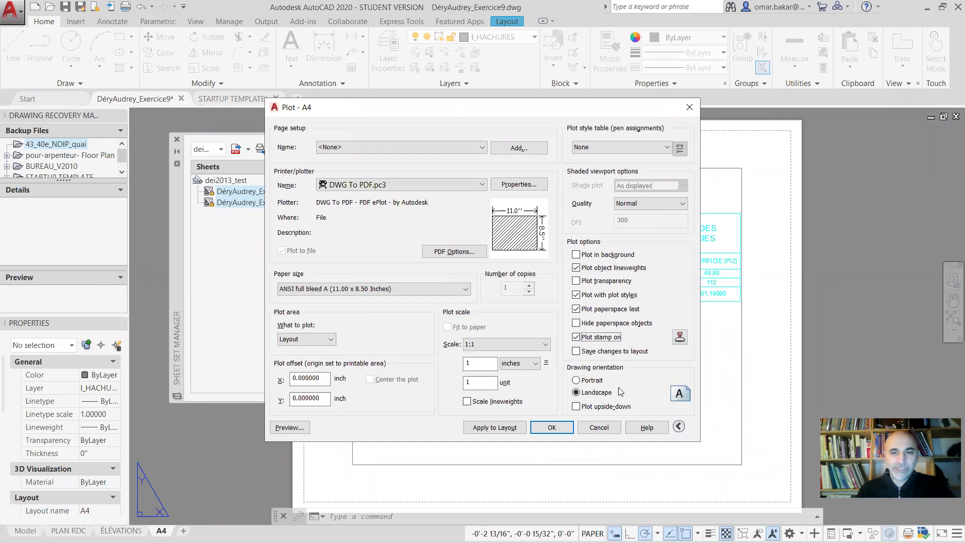
click(680, 337)
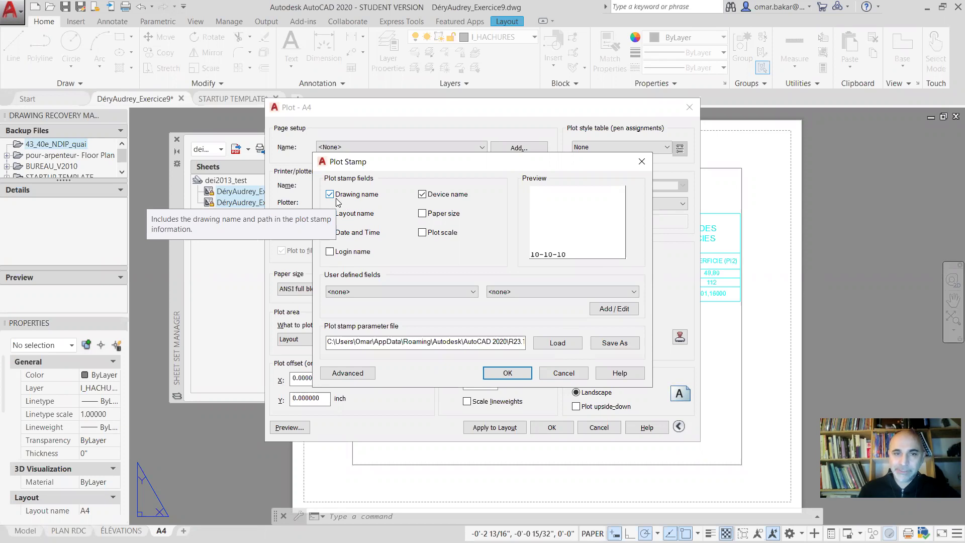
click(330, 232)
drag(362, 165, 379, 89)
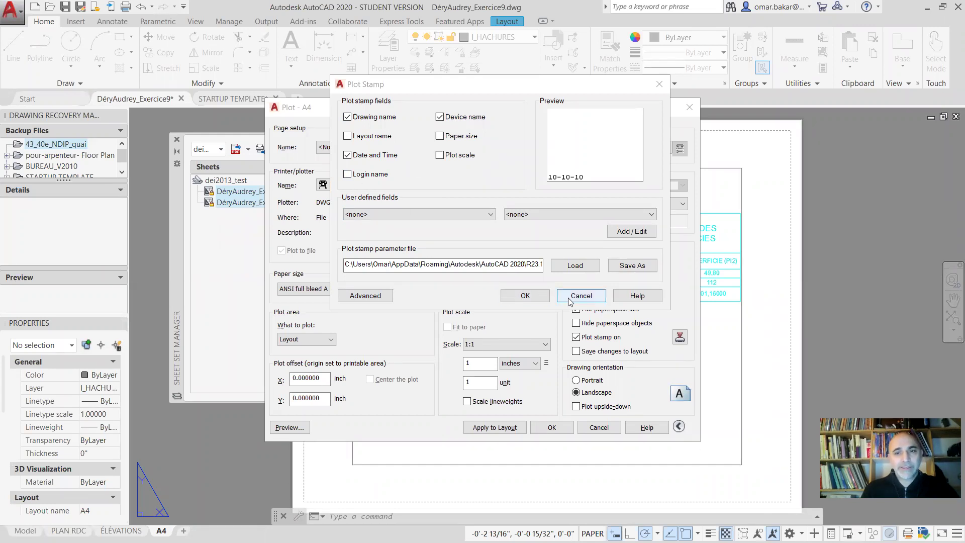
click(584, 299)
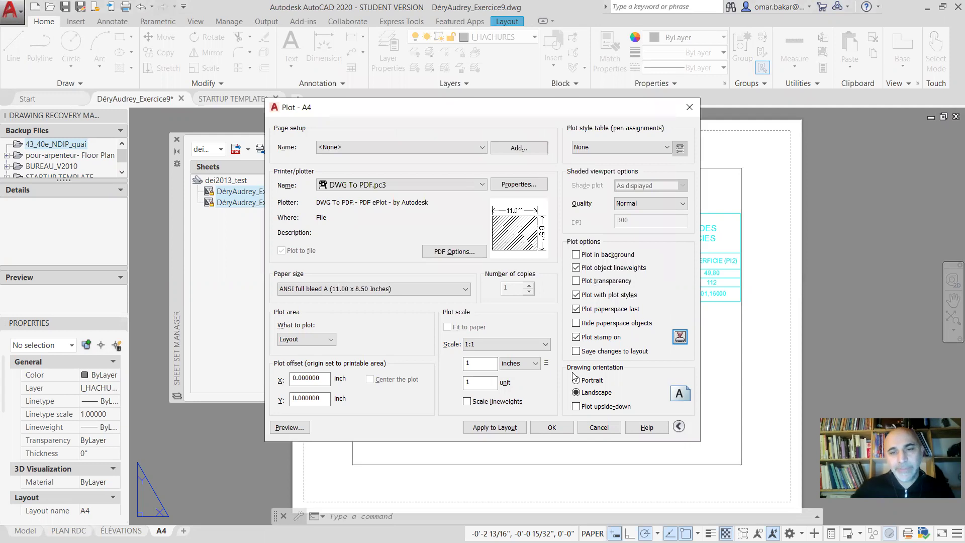
click(576, 337)
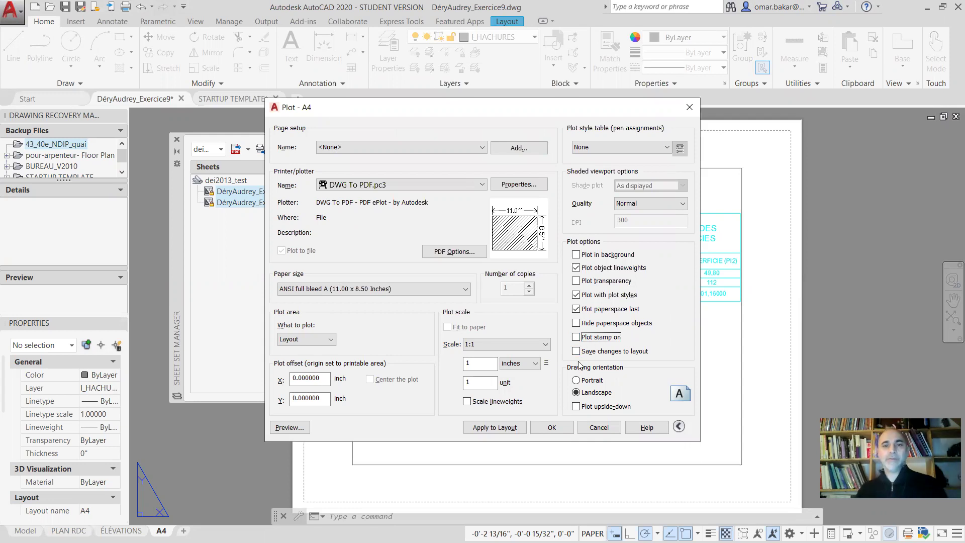
Enable saving changes to the layout and assign the NB_DEI2013.ctb plot style table
click(576, 352)
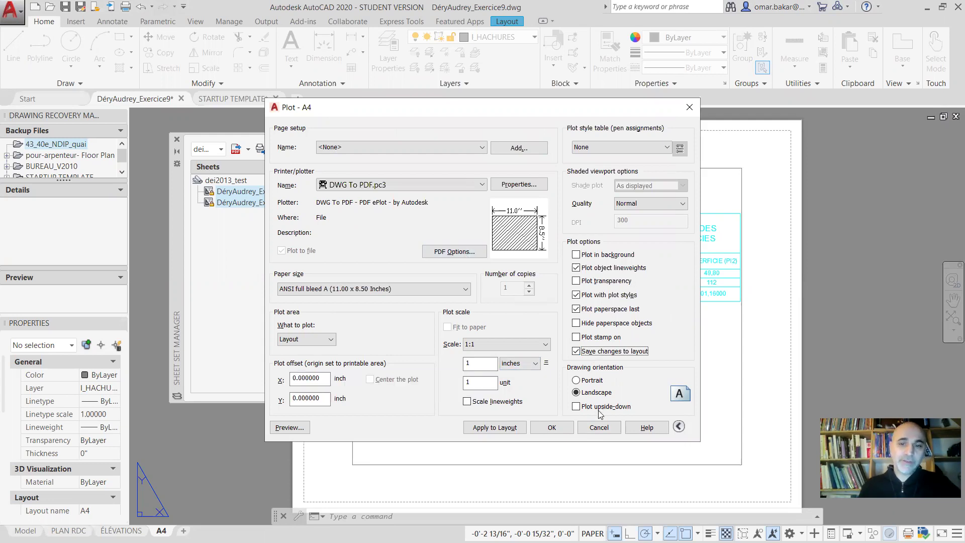
click(613, 154)
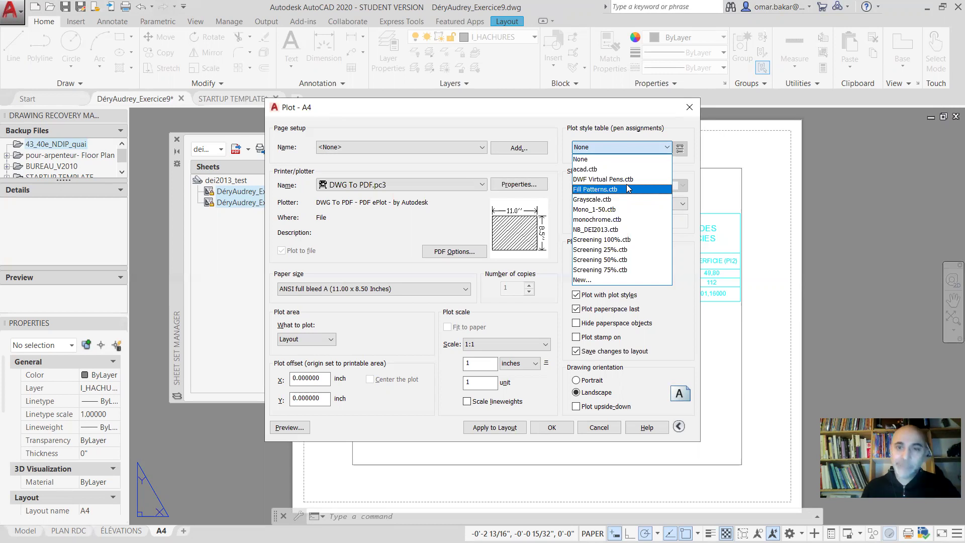
click(595, 231)
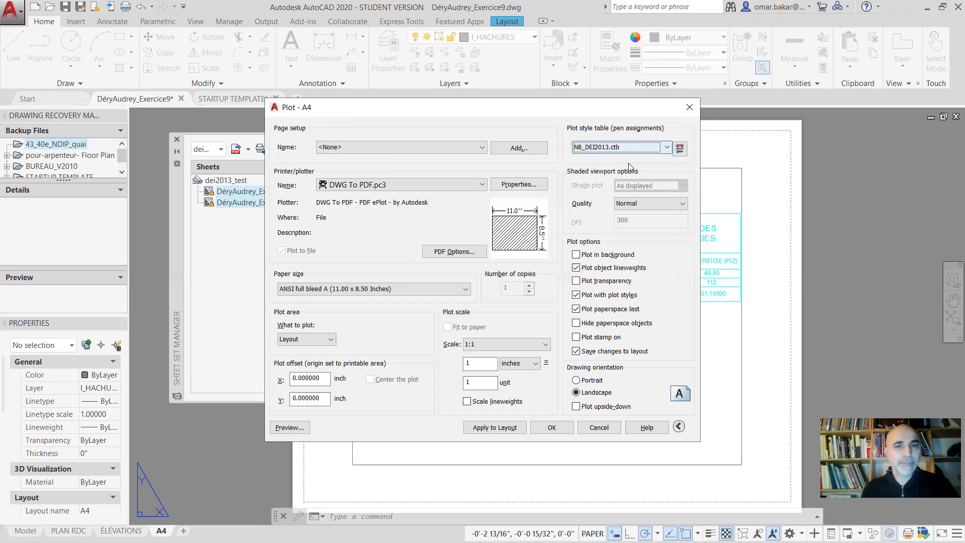
Open the NB_DEI2013.ctb plot style table for editing and examine the color and lineweight settings of Colors 1 through 8
drag(602, 115, 609, 92)
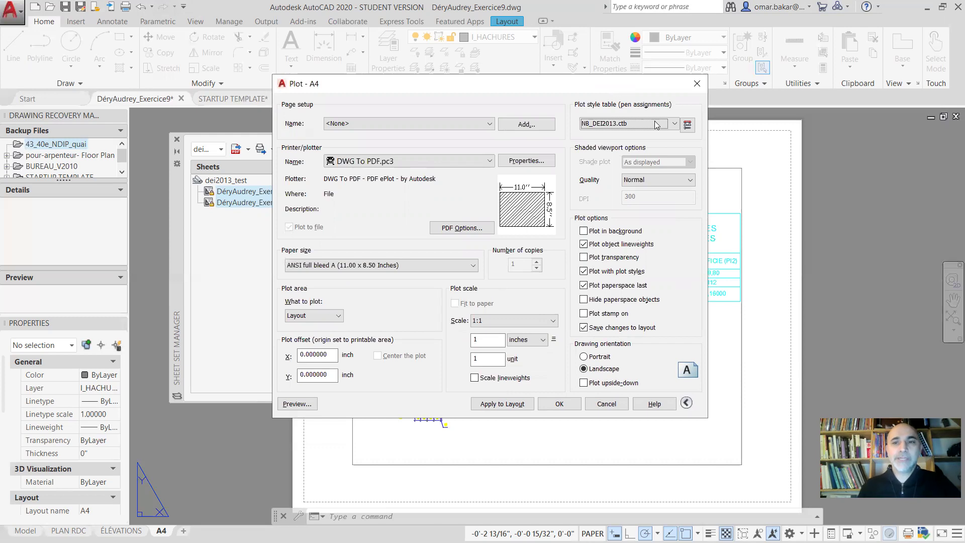
click(687, 124)
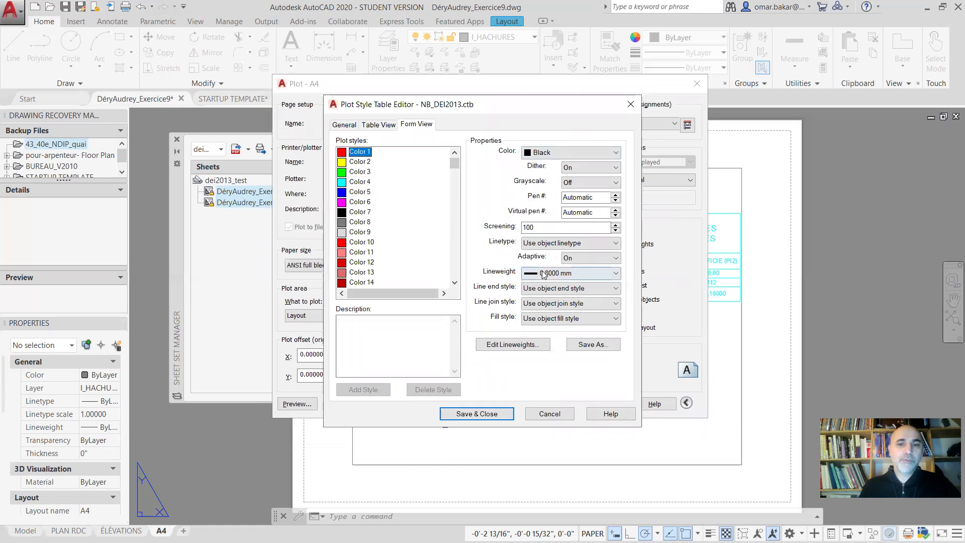
click(359, 161)
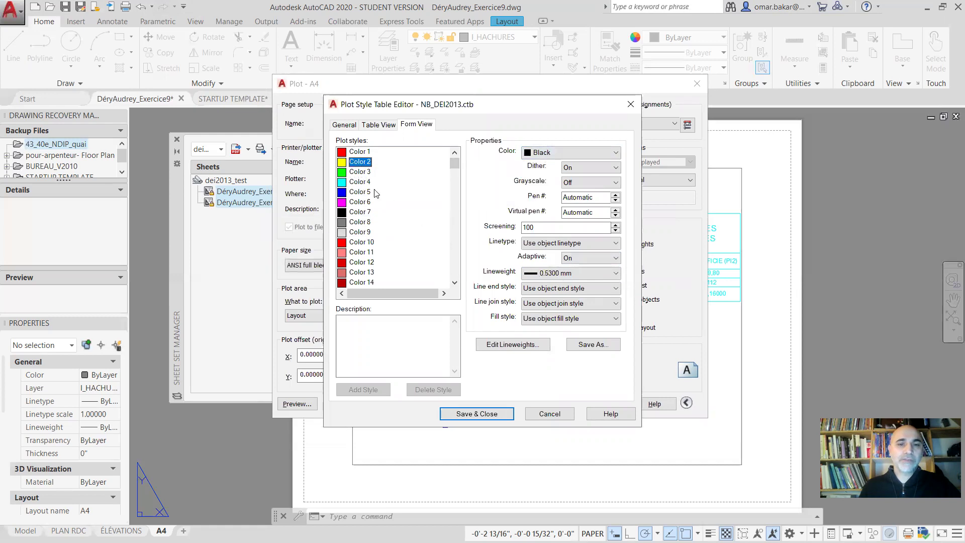
click(361, 171)
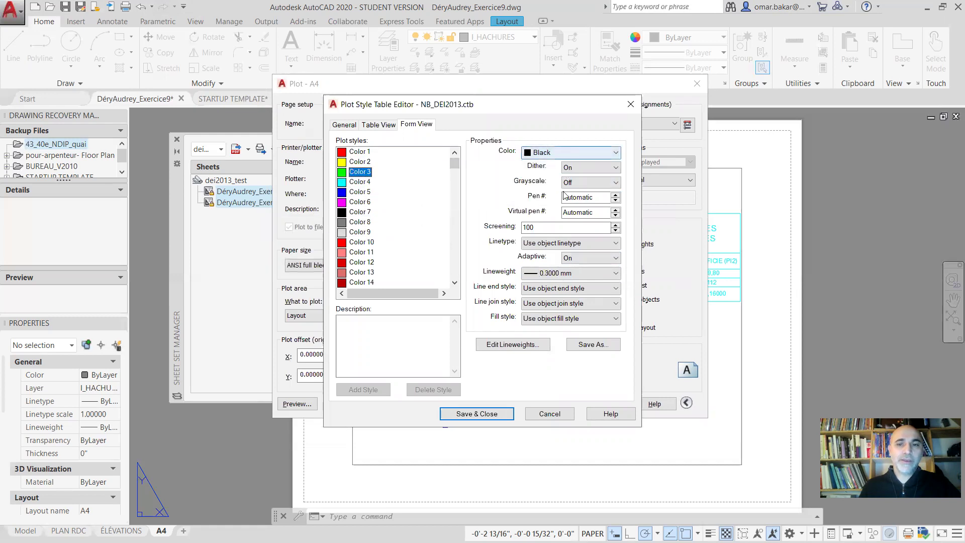
click(356, 182)
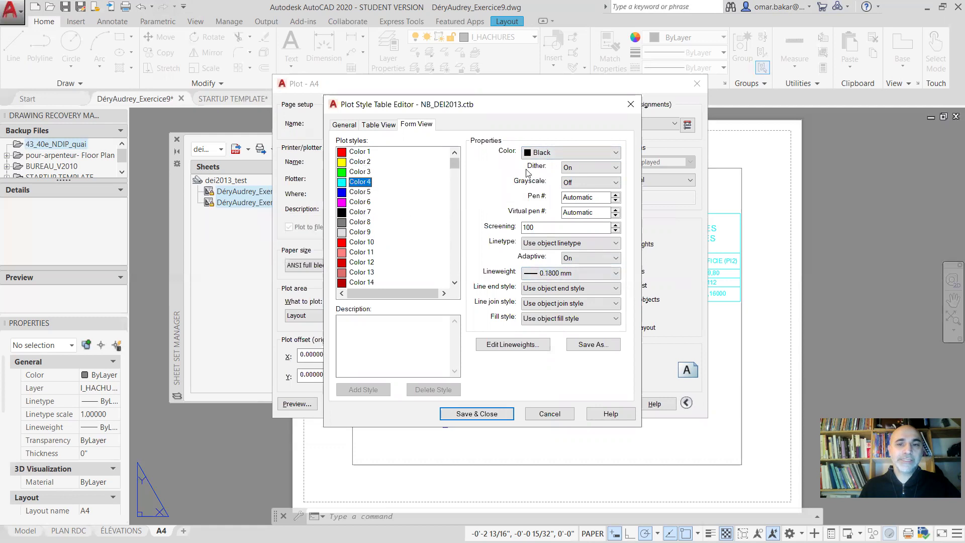
click(361, 192)
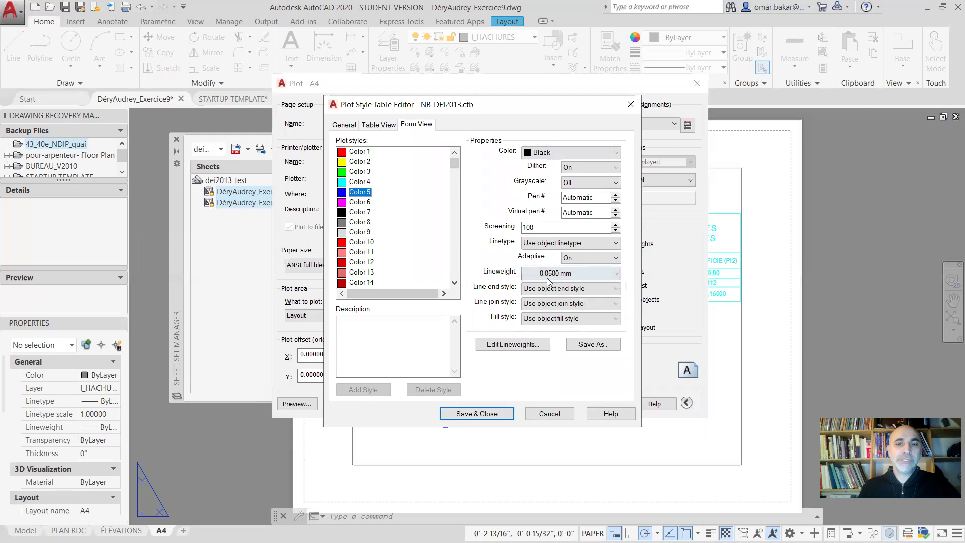
click(363, 203)
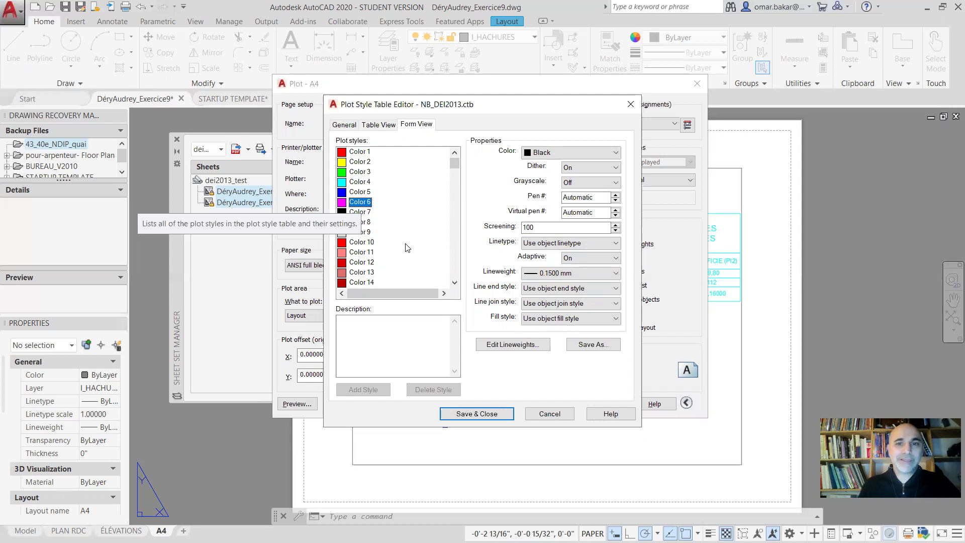
click(365, 213)
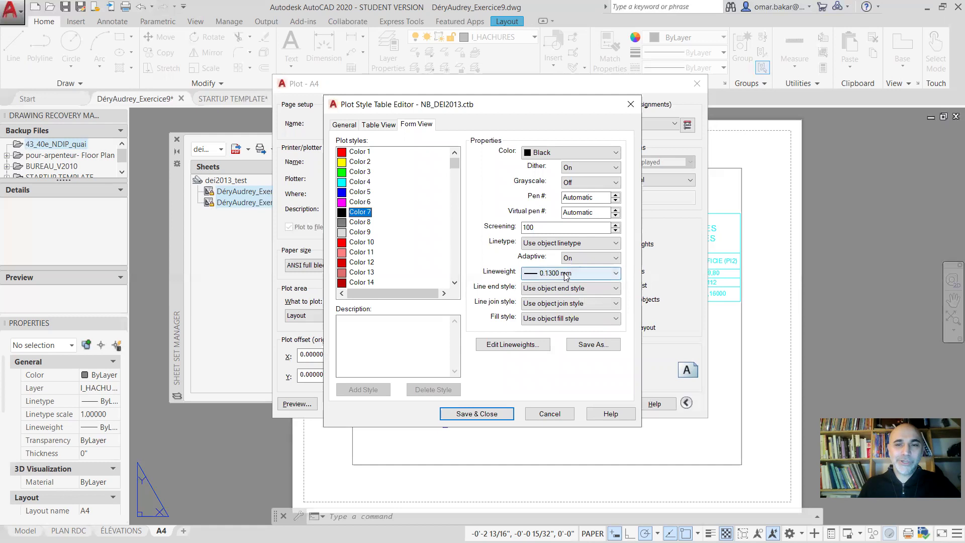
click(363, 223)
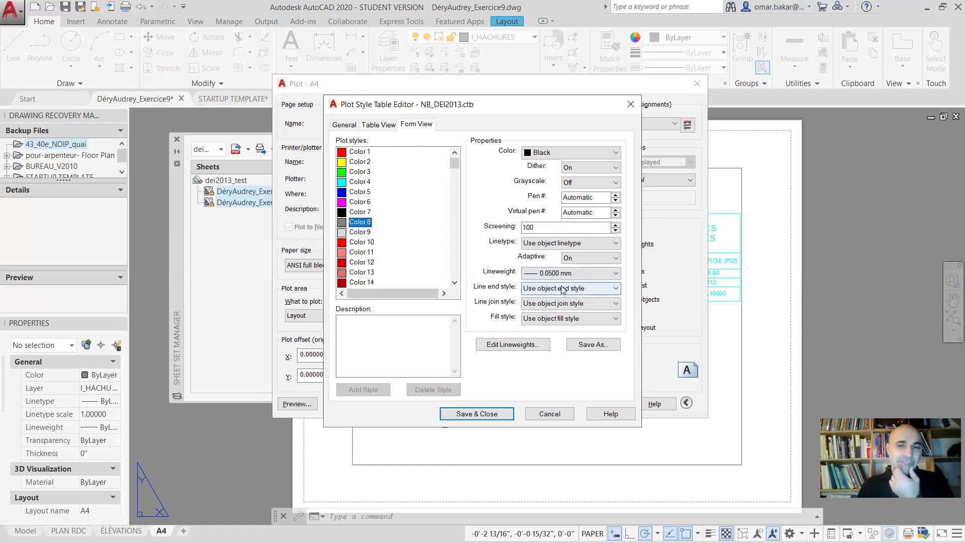
Set the plotted color of the Color 9 plot style to index color 9 instead of black
click(359, 232)
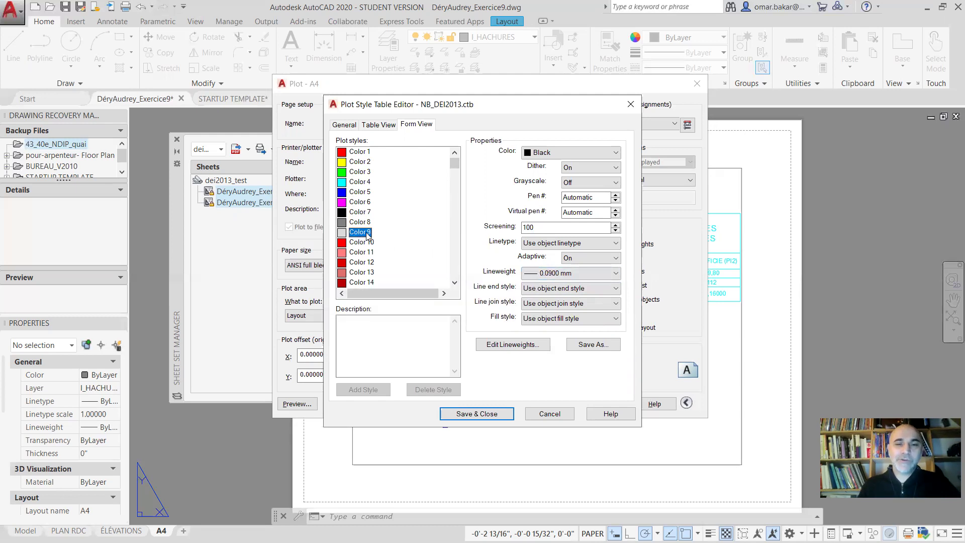
click(574, 150)
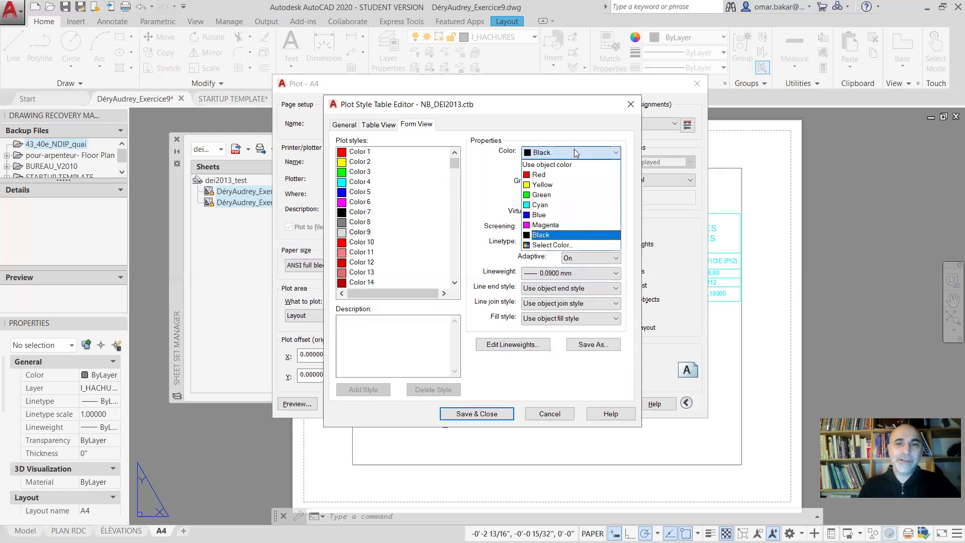
click(552, 166)
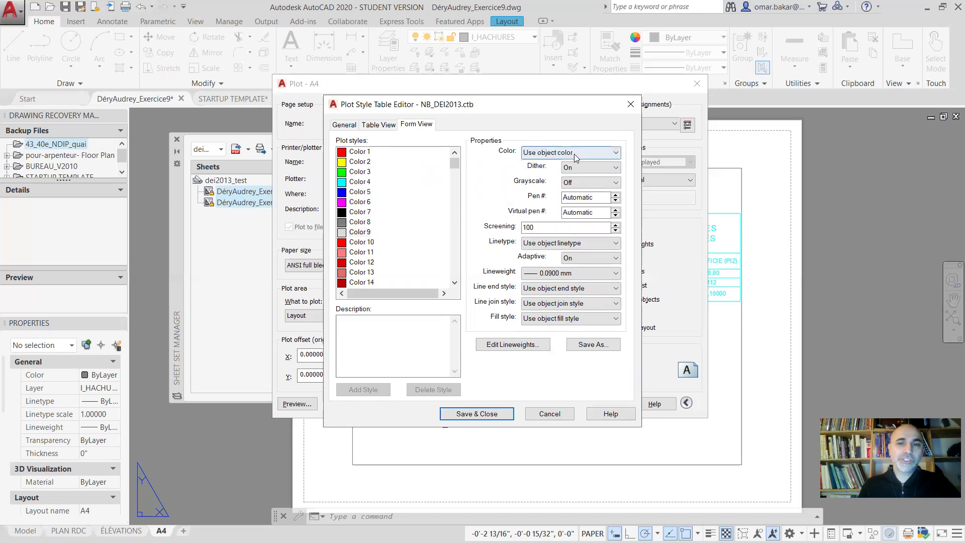
click(574, 154)
click(548, 245)
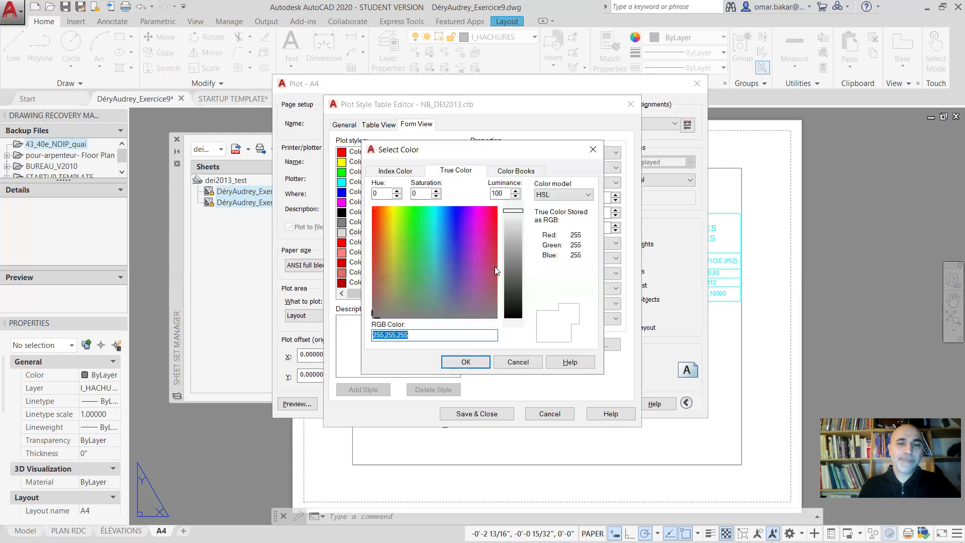
click(403, 170)
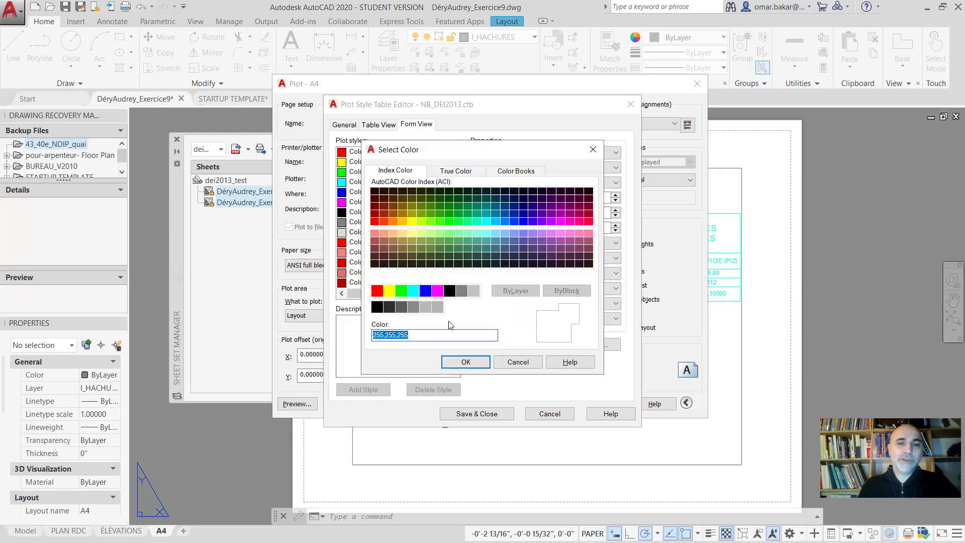
click(474, 292)
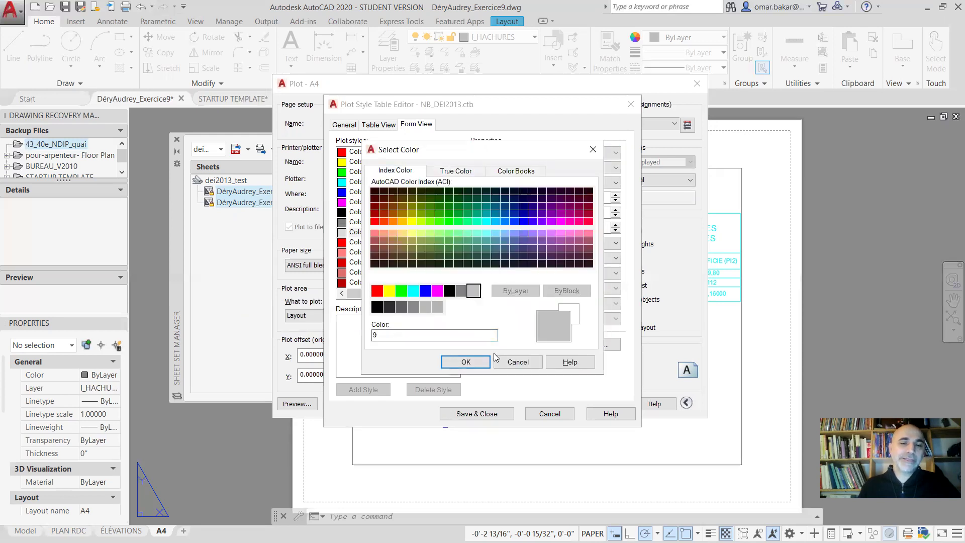
click(479, 361)
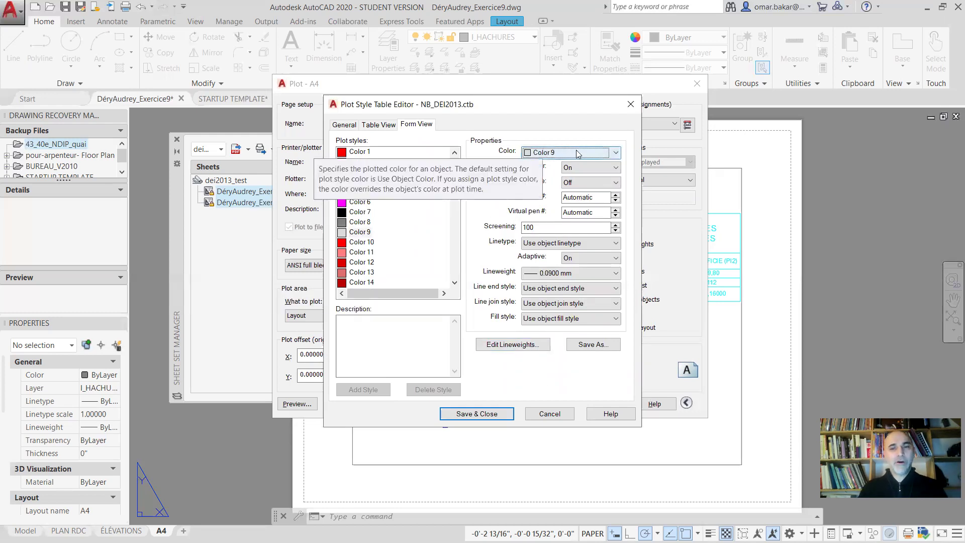
Set the Color 9 lineweight to 0.0500 mm, compare it with Color 8, and save and close the plot style table
click(552, 275)
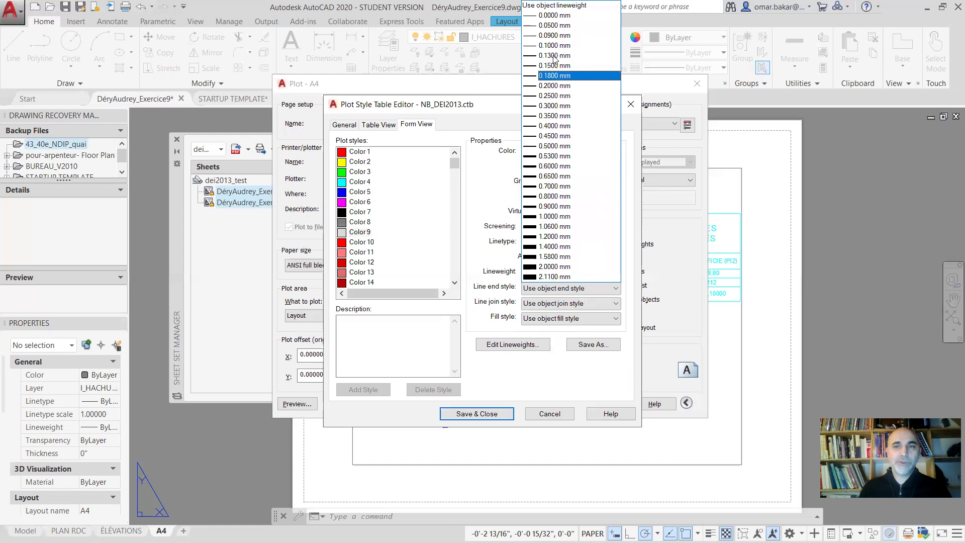
click(367, 223)
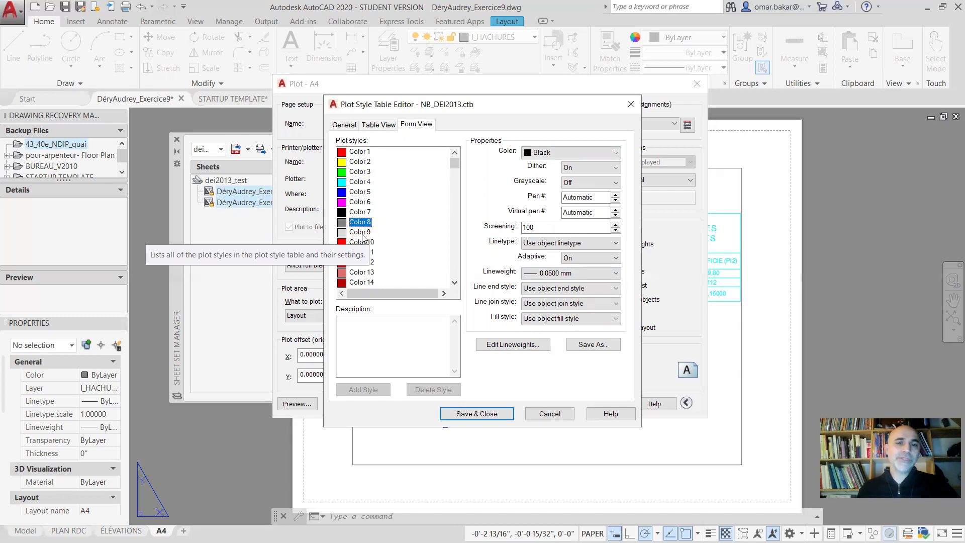
click(363, 236)
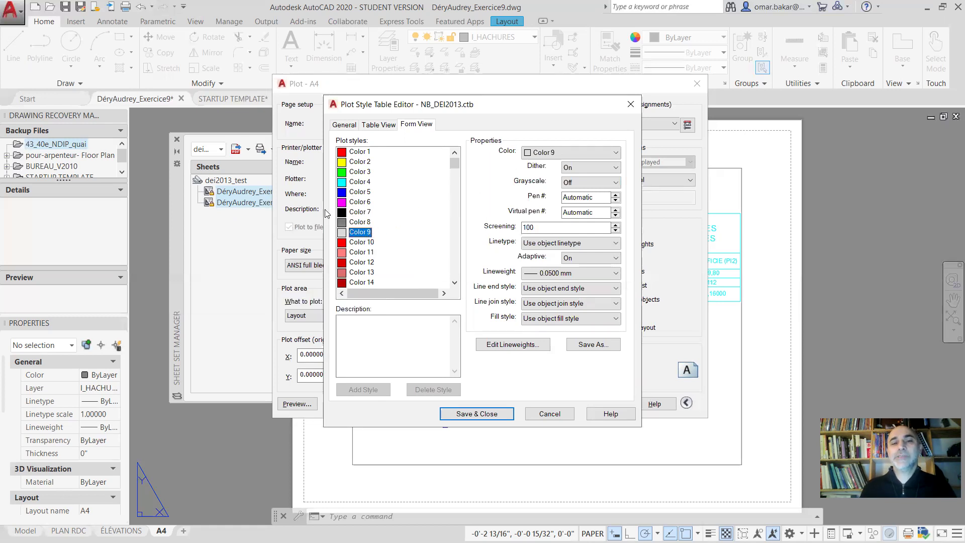
click(369, 222)
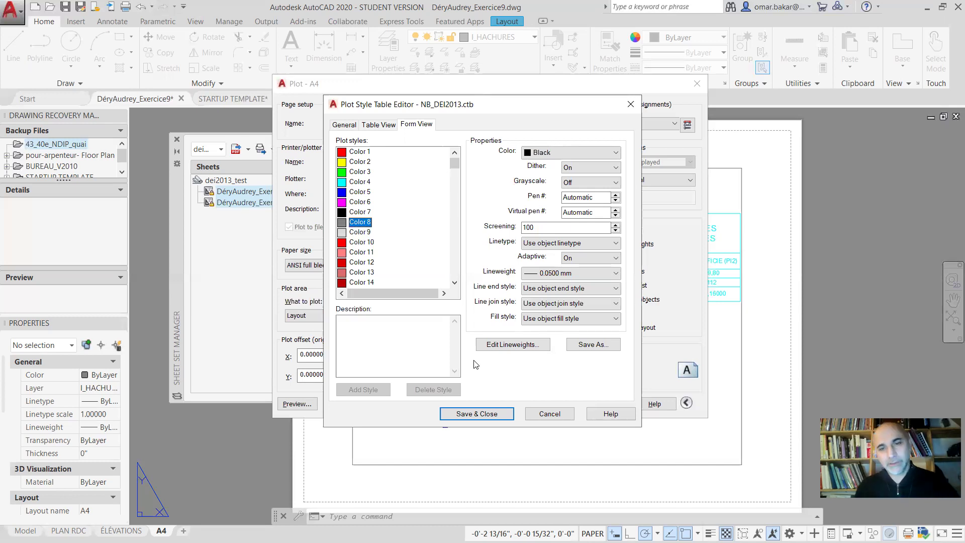
click(489, 413)
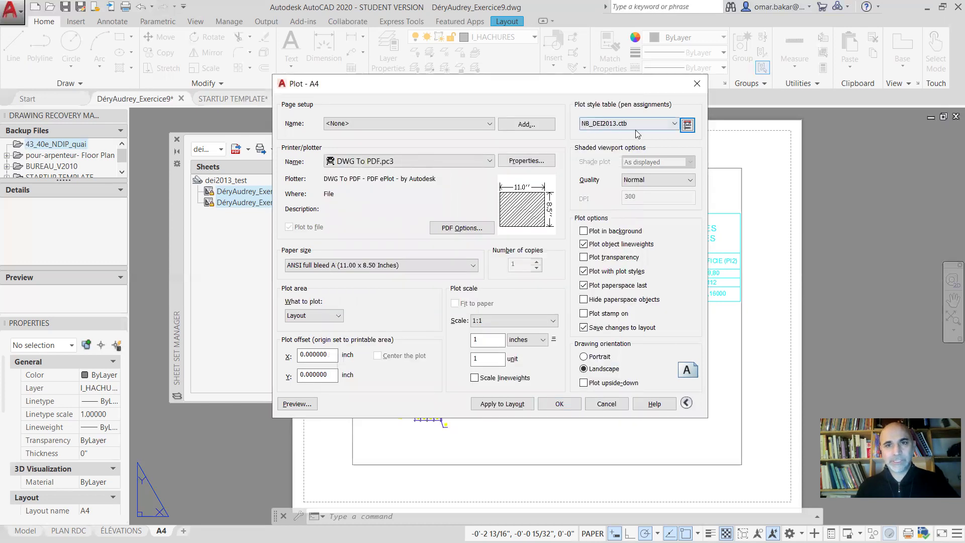
Preview the A4 layout plot, examine the plan's lineweights and dimensions up close, and close the preview
click(297, 404)
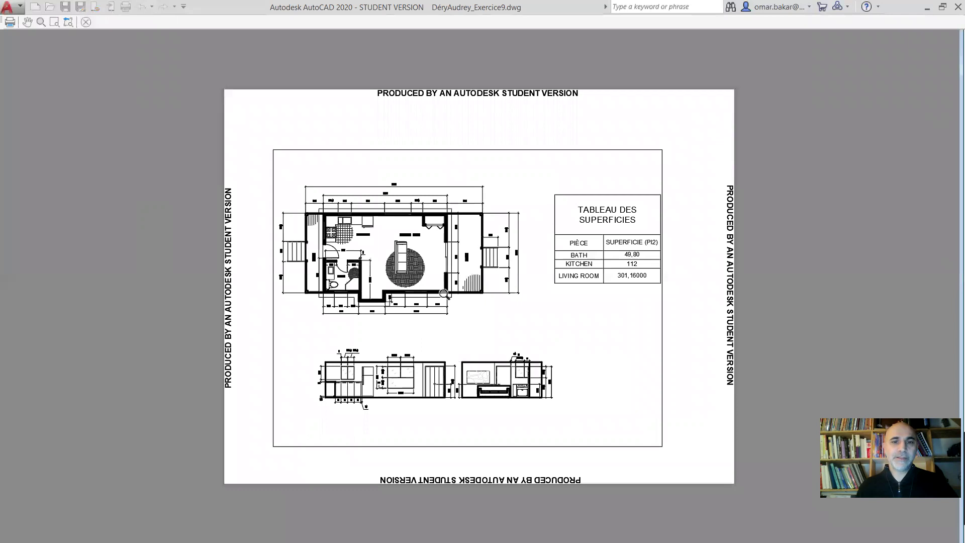
scroll(477, 291, up, 4)
drag(361, 313, 608, 43)
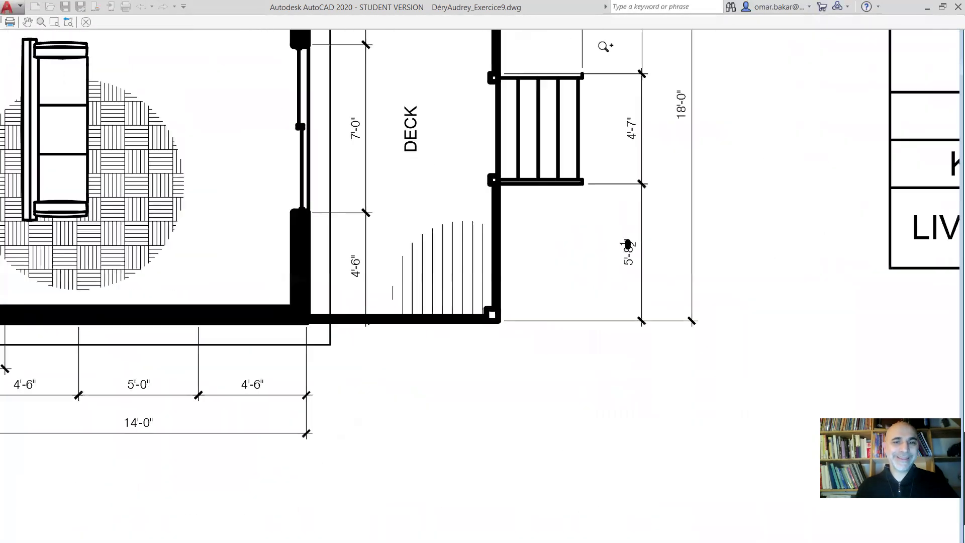
drag(549, 236, 413, 426)
scroll(413, 426, down, 5)
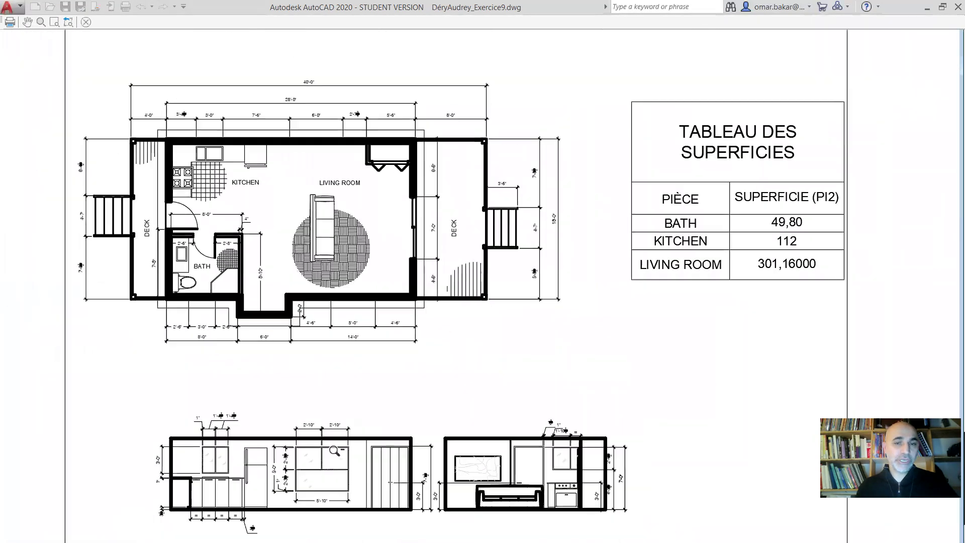
scroll(480, 281, down, 1)
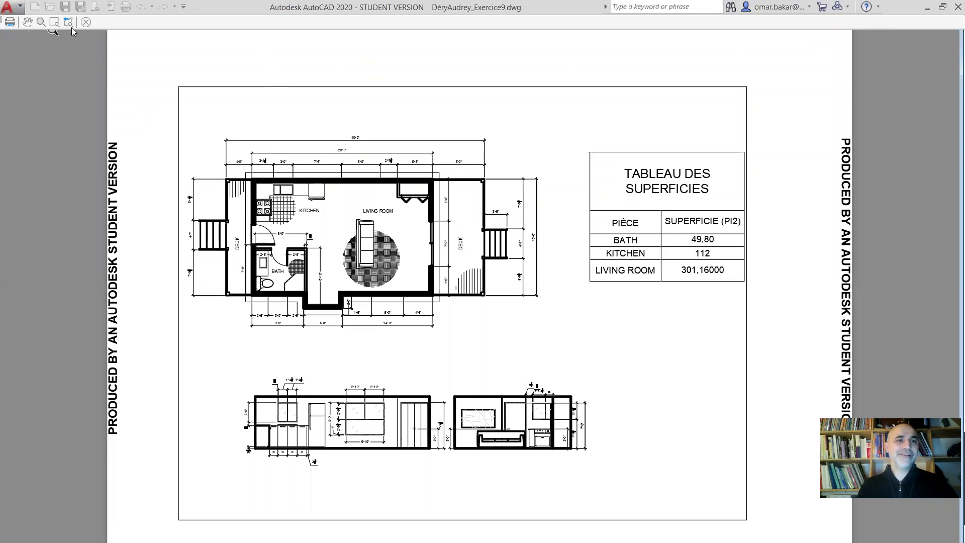
click(86, 22)
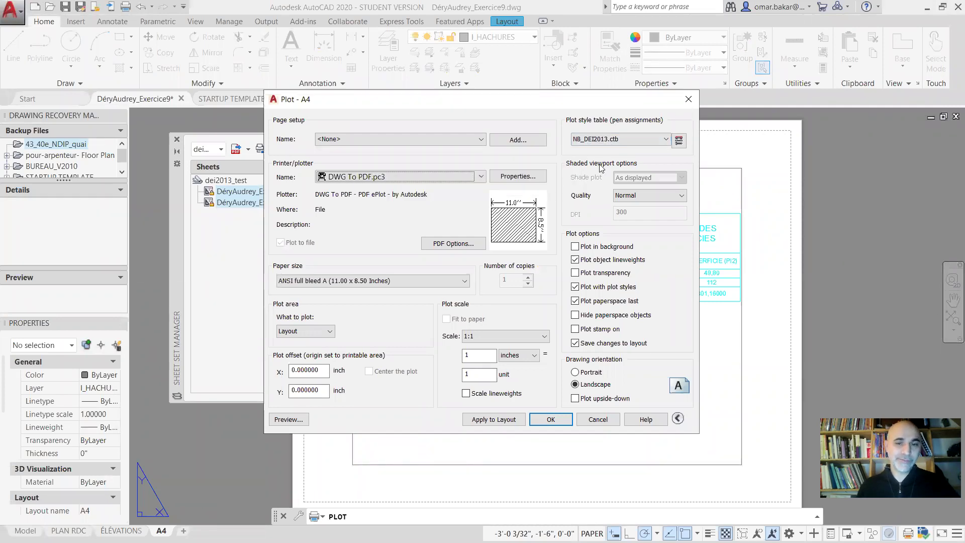
Try scaling the lineweights, check the effect in the plot preview, and turn the option back off
click(467, 393)
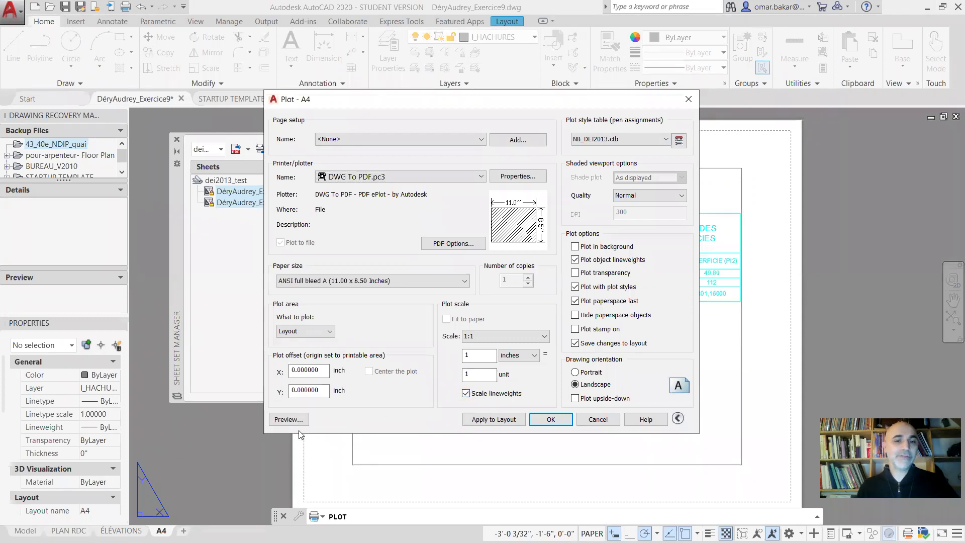
click(288, 419)
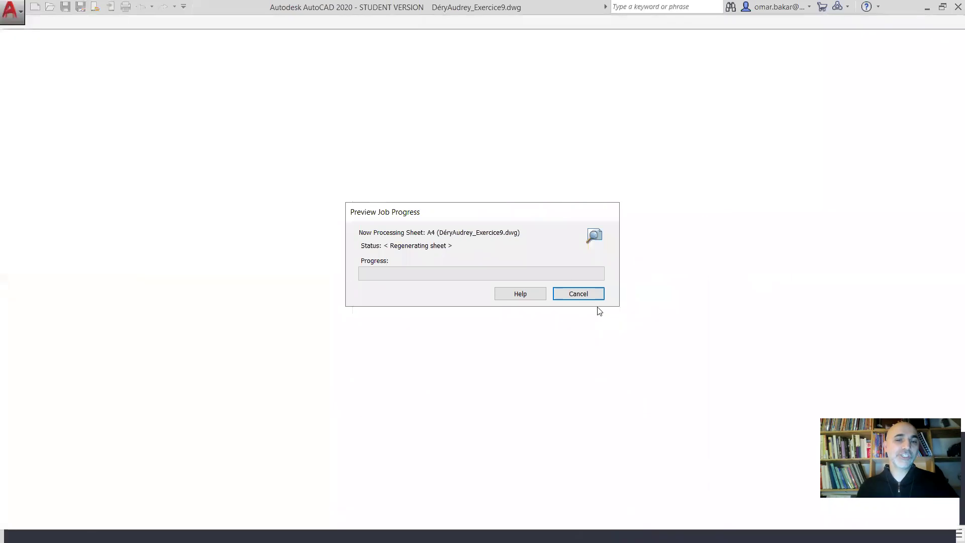
scroll(490, 236, up, 5)
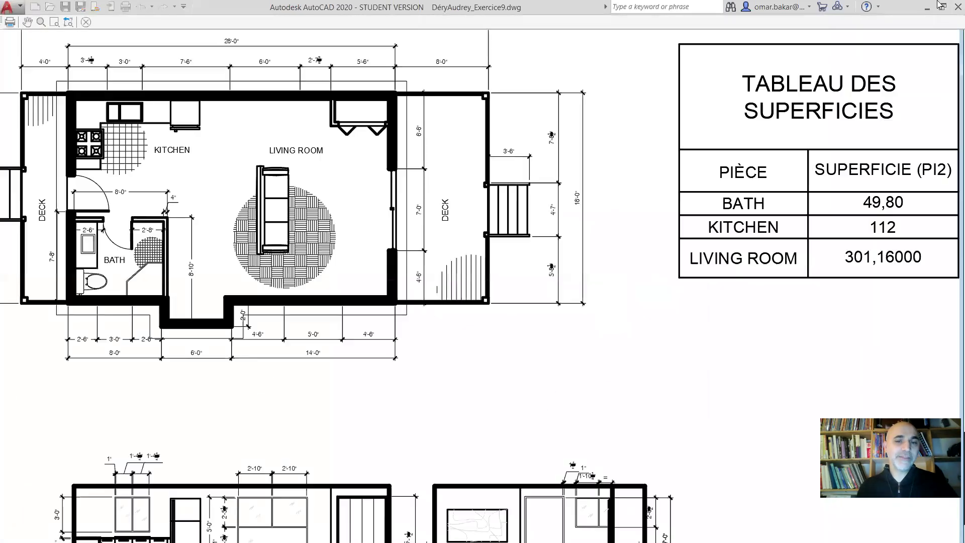
scroll(637, 215, up, 3)
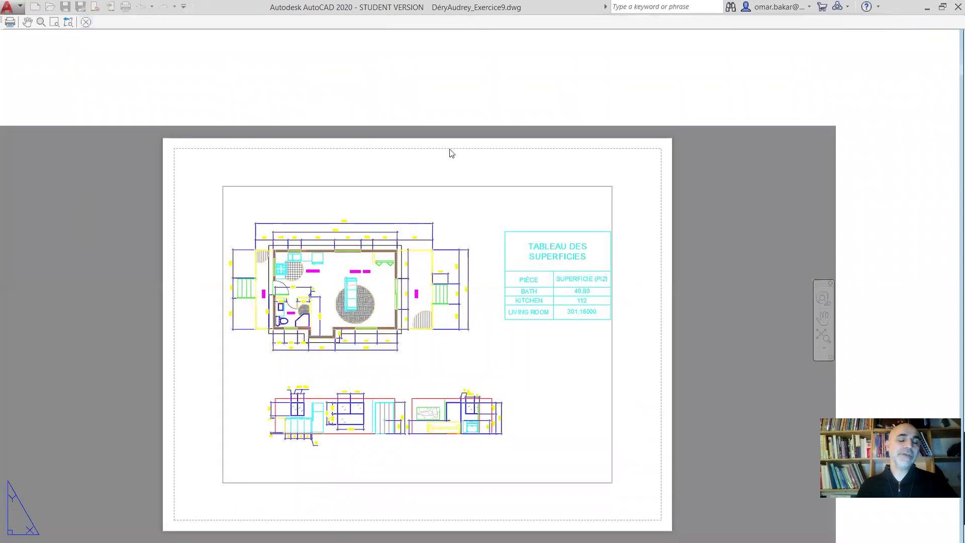
click(86, 22)
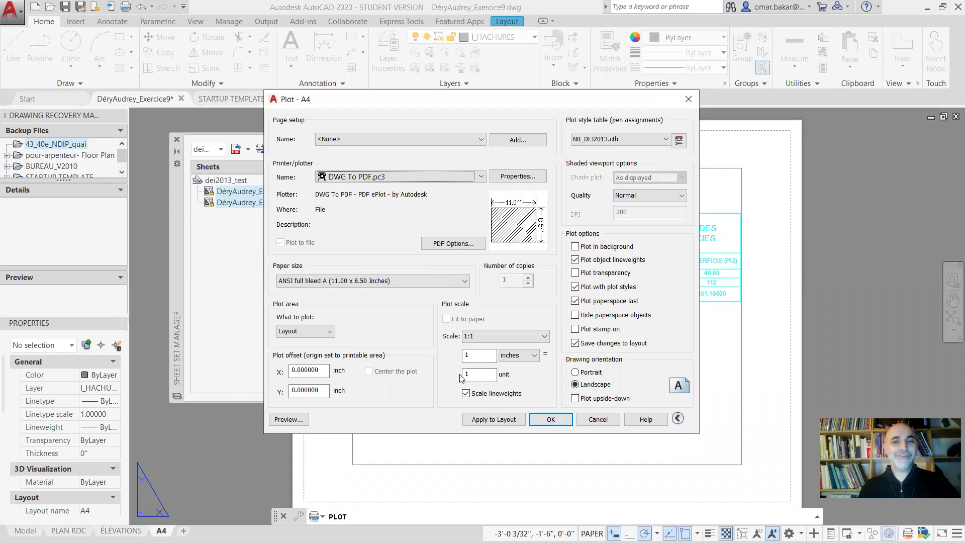
click(474, 397)
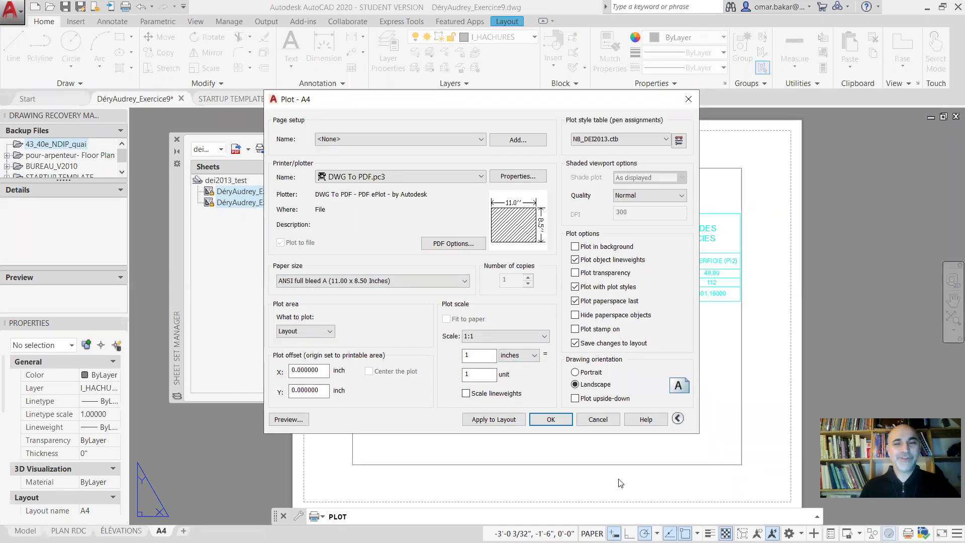
Save a copy of the NB_DEI2013.ctb plot style table as NB_DEI2013_A.ctb
click(679, 140)
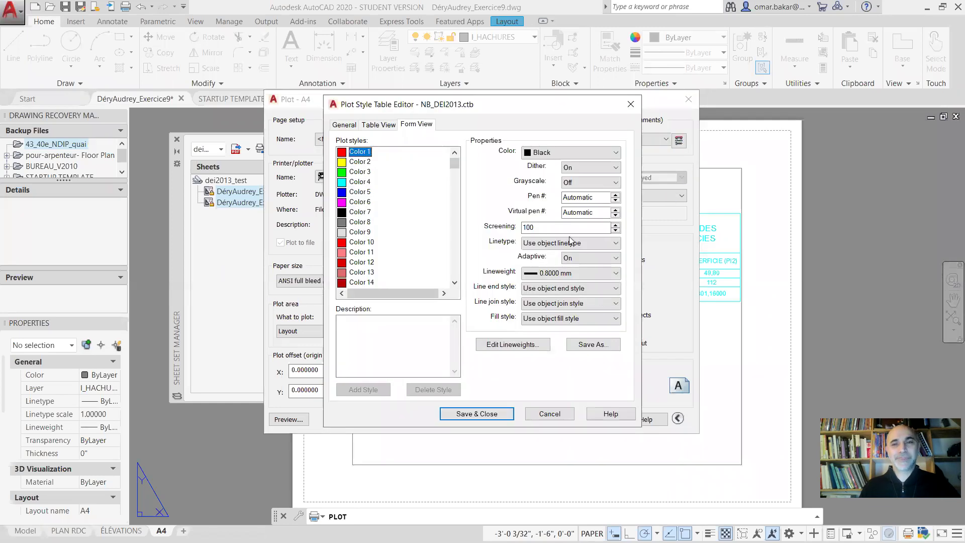
click(588, 346)
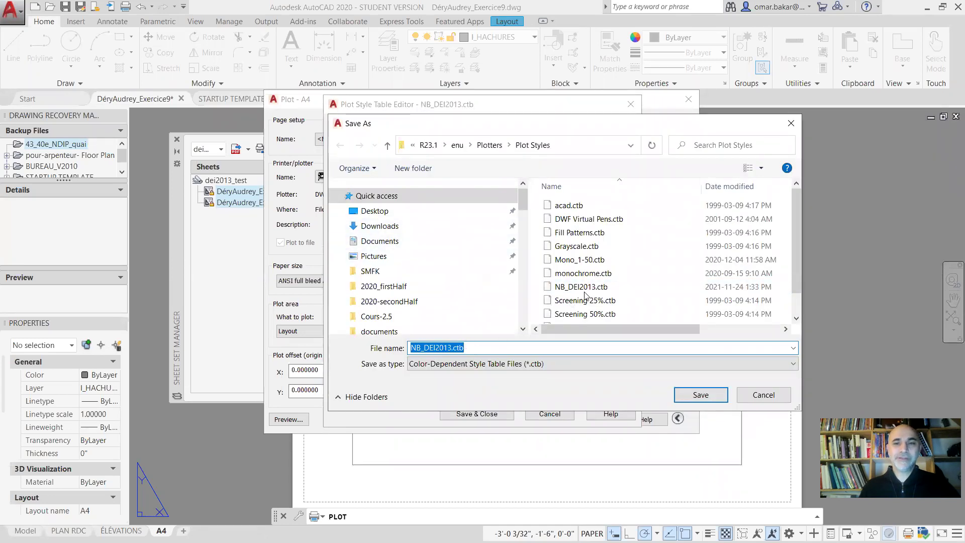
click(451, 348)
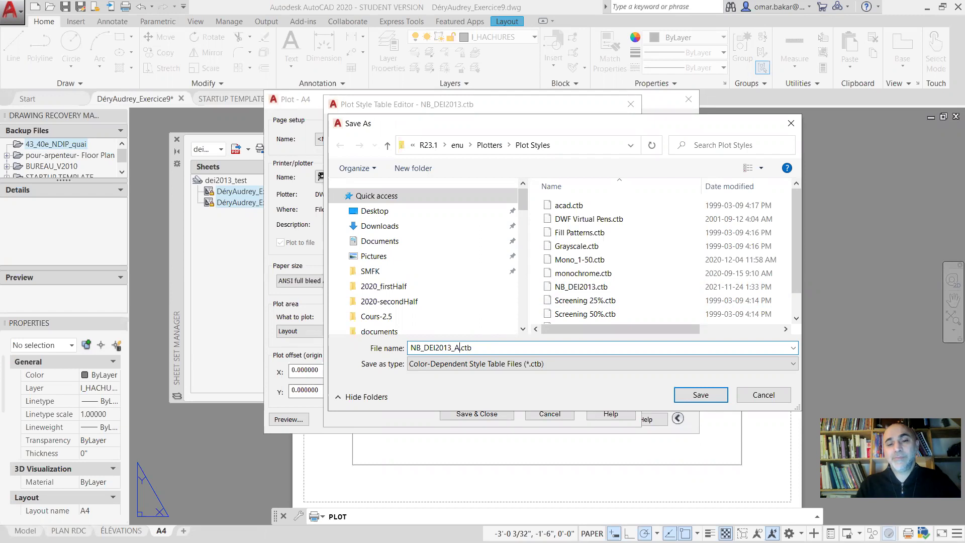
key(Return)
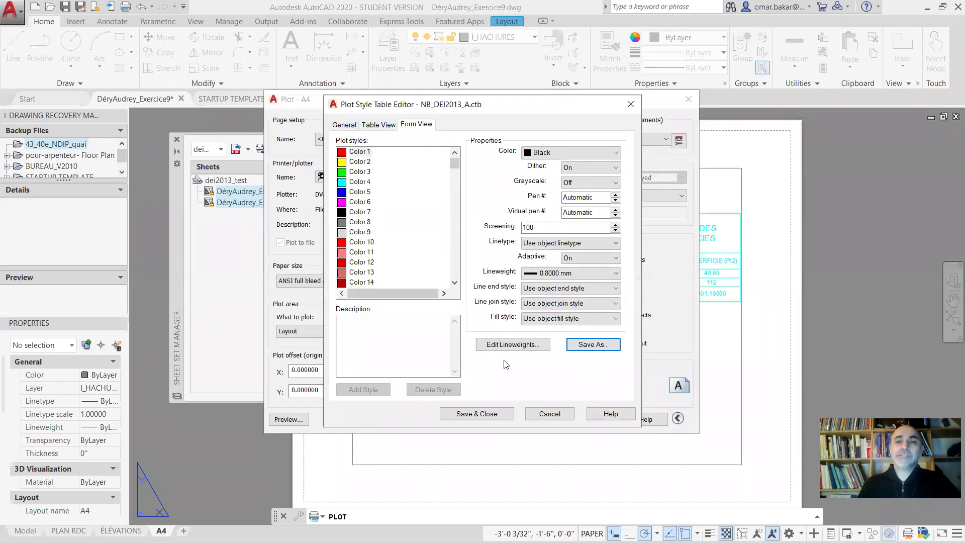
Set the plotted lineweight of Color 1 to 0.5000 mm and of Color 2 to 0.3000 mm
click(607, 275)
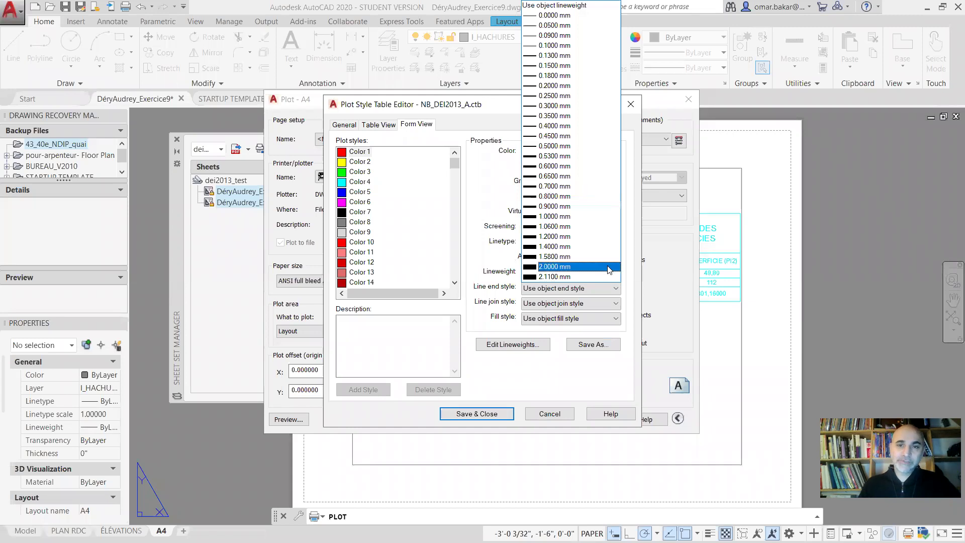
click(558, 156)
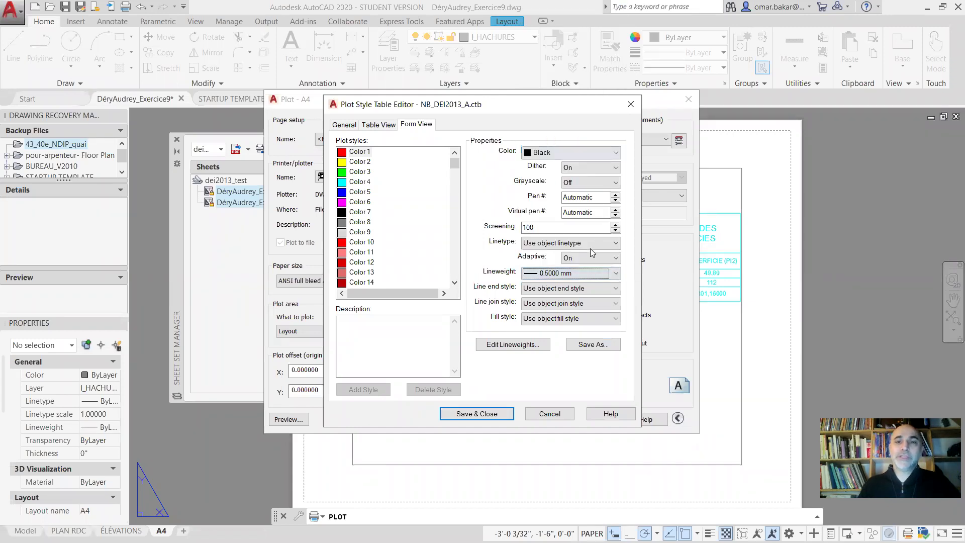
click(359, 163)
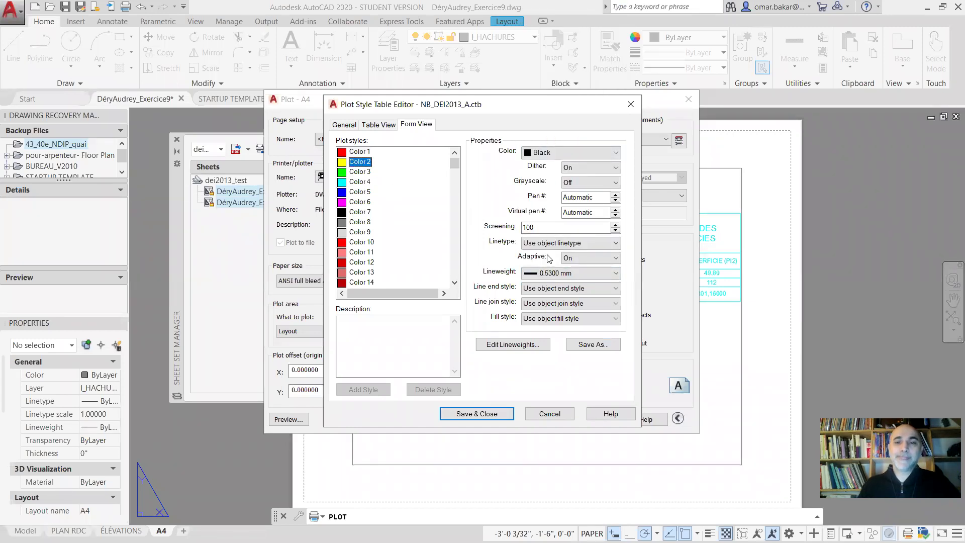
click(563, 275)
click(579, 107)
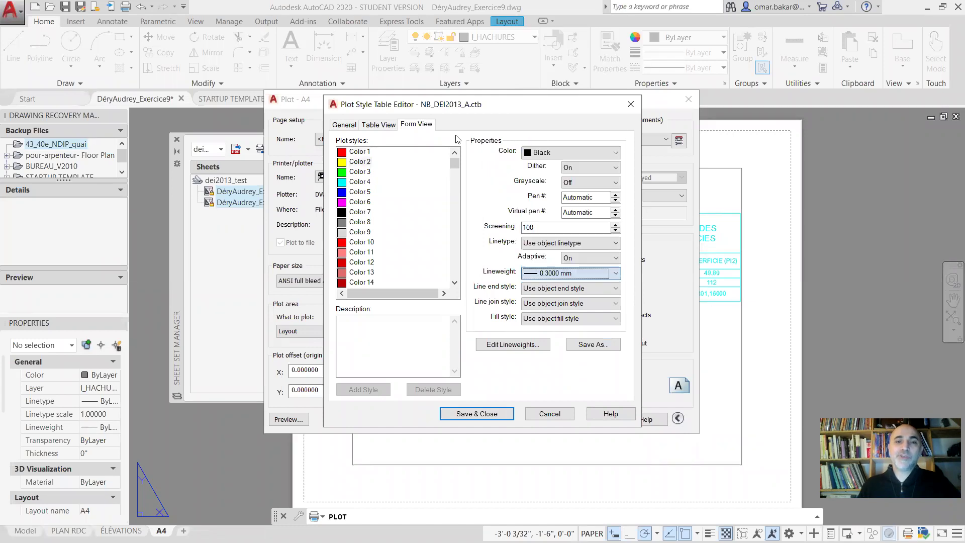
Set the plotted lineweight of Color 3 to 0.1500 mm and of Color 4 to 0.0900 mm
click(360, 171)
click(598, 275)
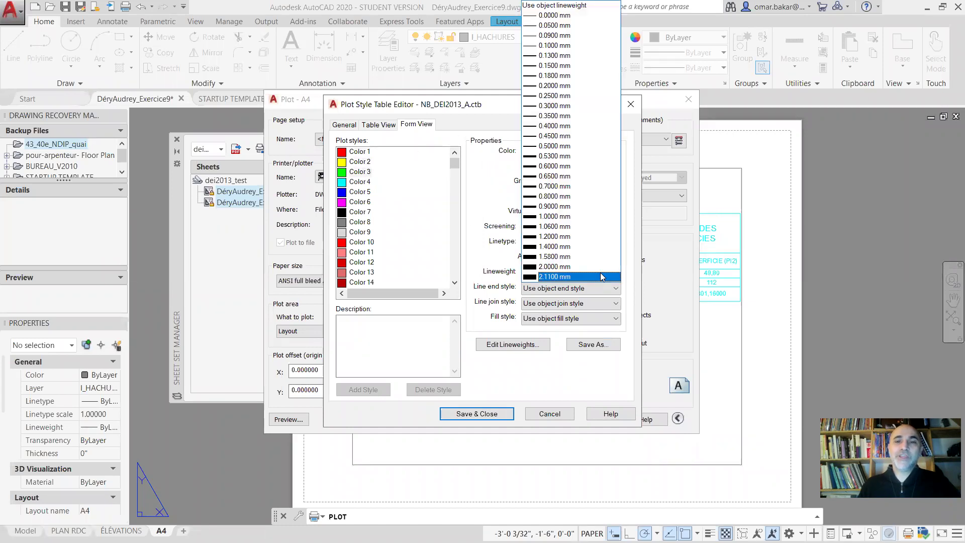
click(564, 66)
click(359, 181)
click(584, 273)
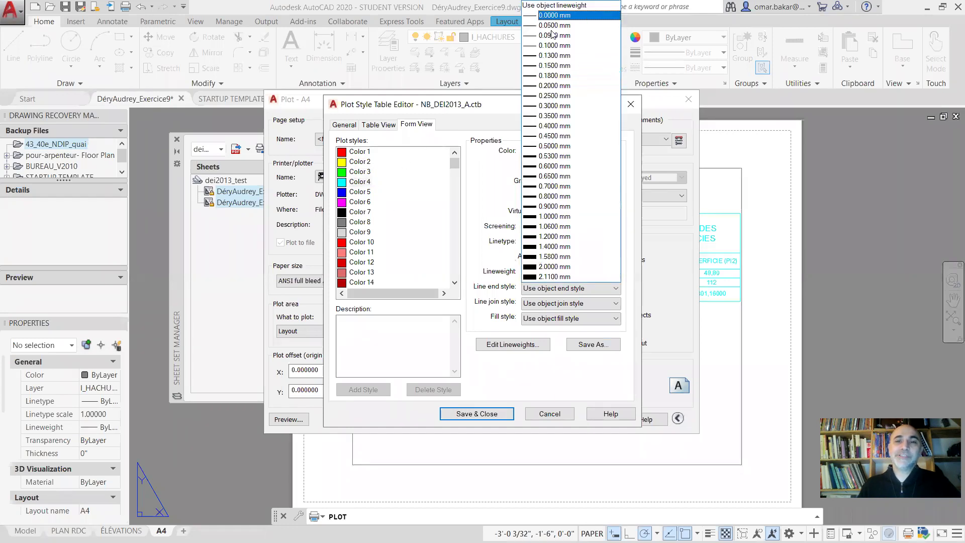
click(568, 34)
Check Color 5, then set the lineweight of Color 6 to 0.1300 mm and of Color 7 to 0.0900 mm
click(360, 191)
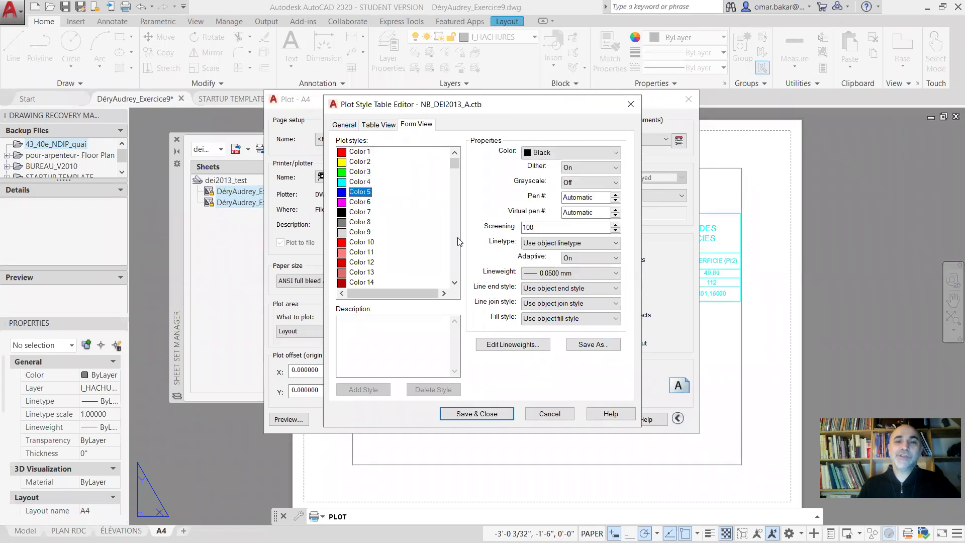
click(360, 202)
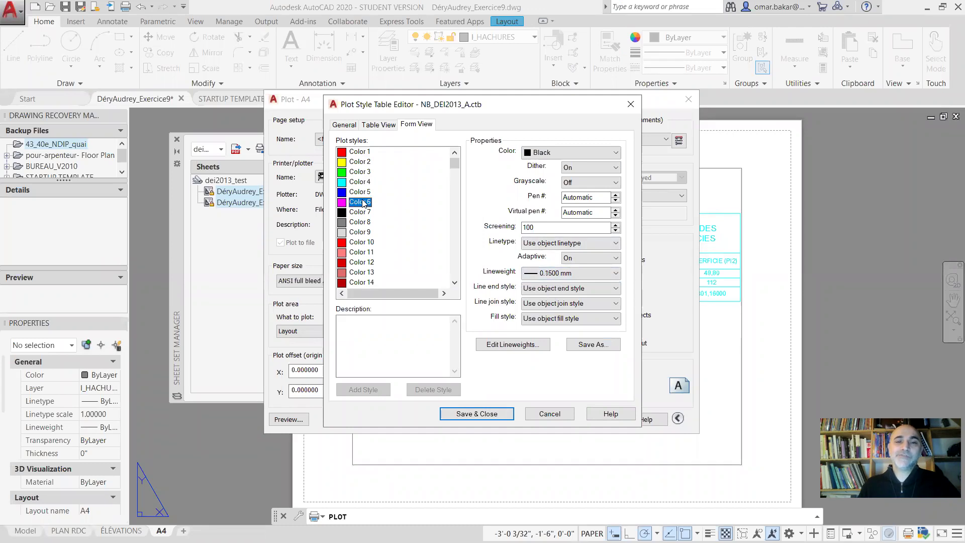
click(548, 275)
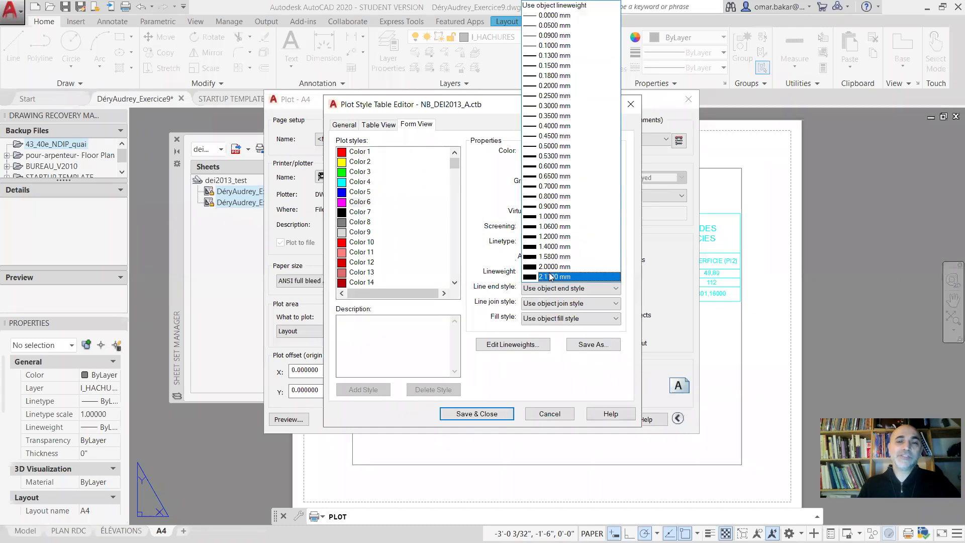
click(550, 276)
click(360, 212)
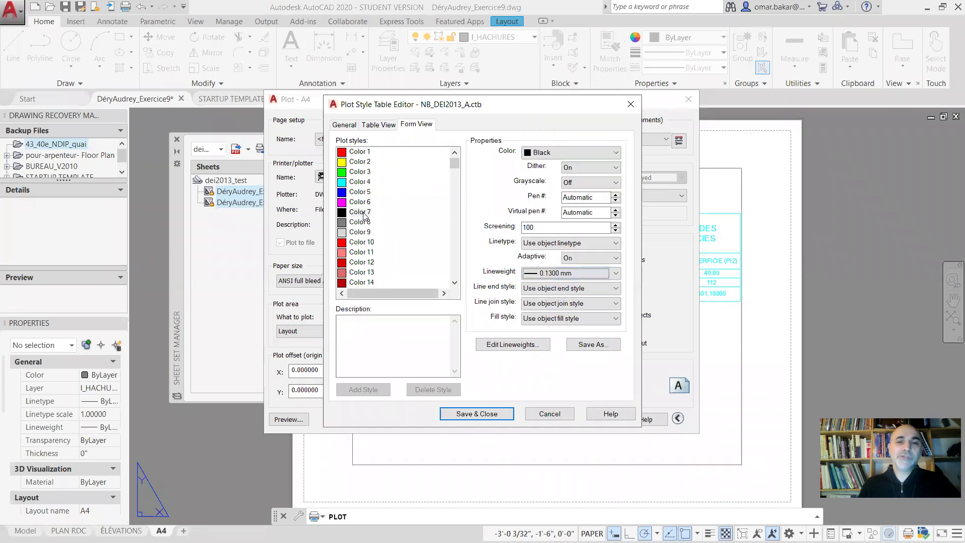
click(544, 276)
click(548, 36)
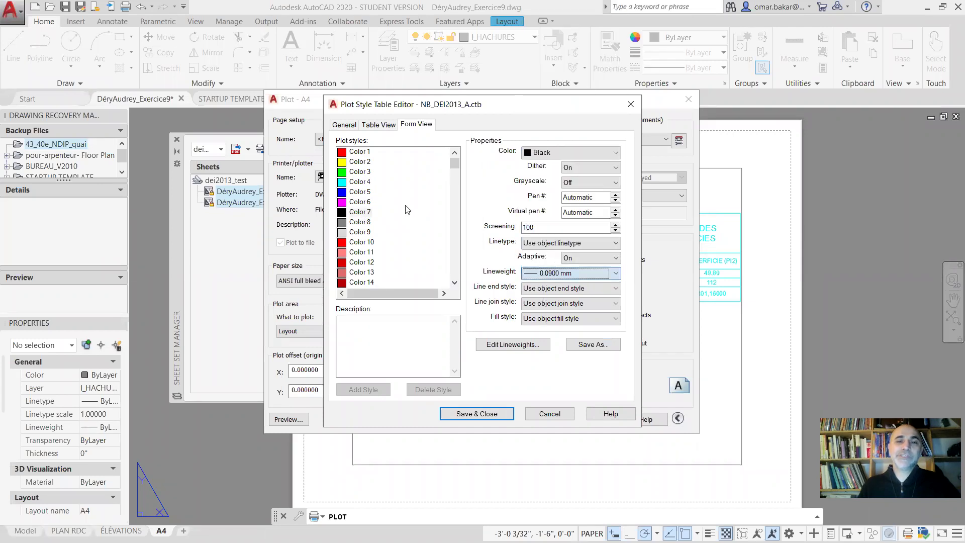
Check Color 8 and Color 9, save and close the plot style table, and assign NB_DEI2013_A.ctb to the A4 plot
click(360, 222)
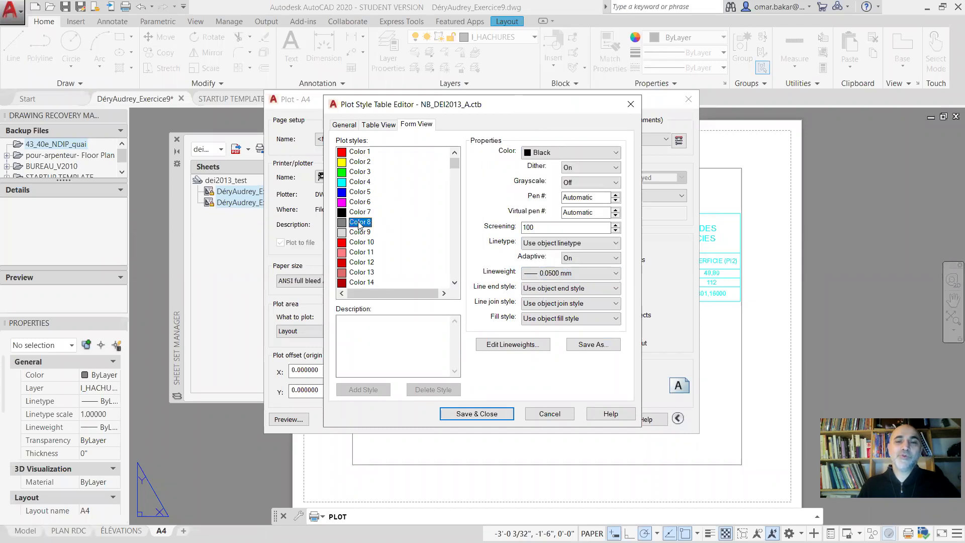
click(362, 233)
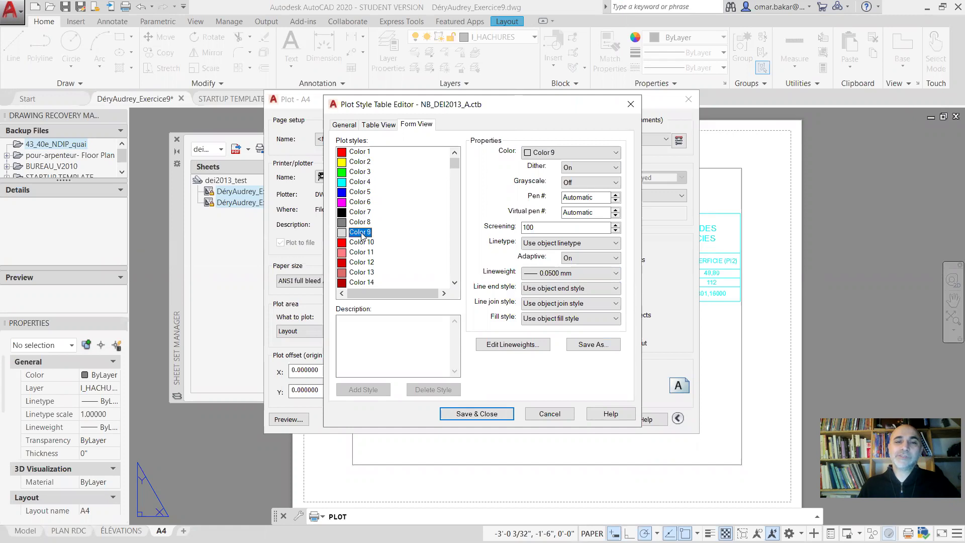
click(494, 415)
click(653, 139)
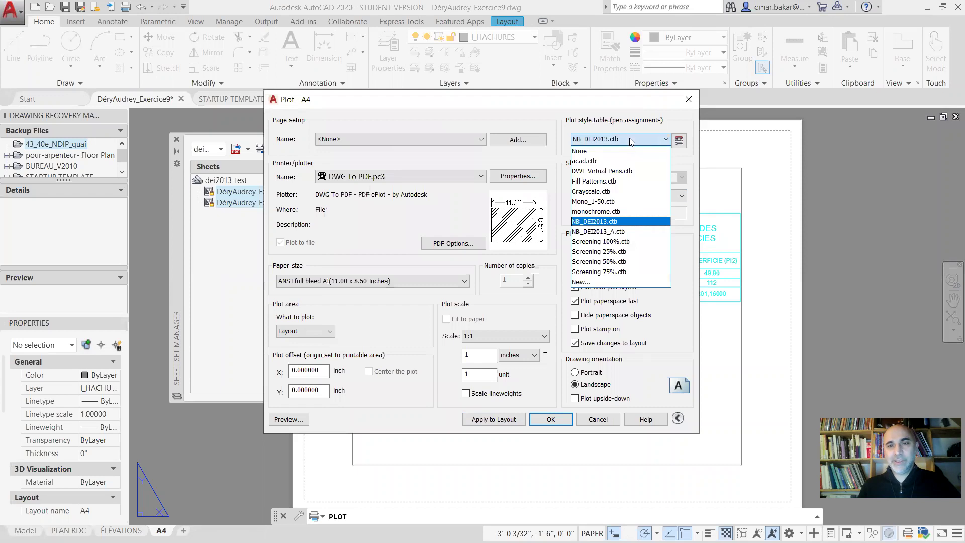
click(621, 232)
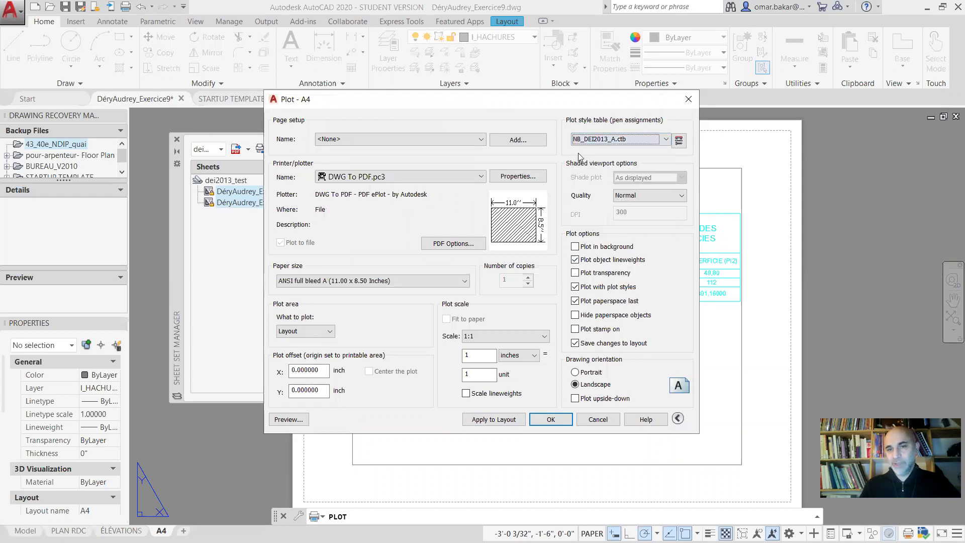
Examine the plan's lineweights up close in the plot preview and apply the plot settings to the A4 layout
click(304, 421)
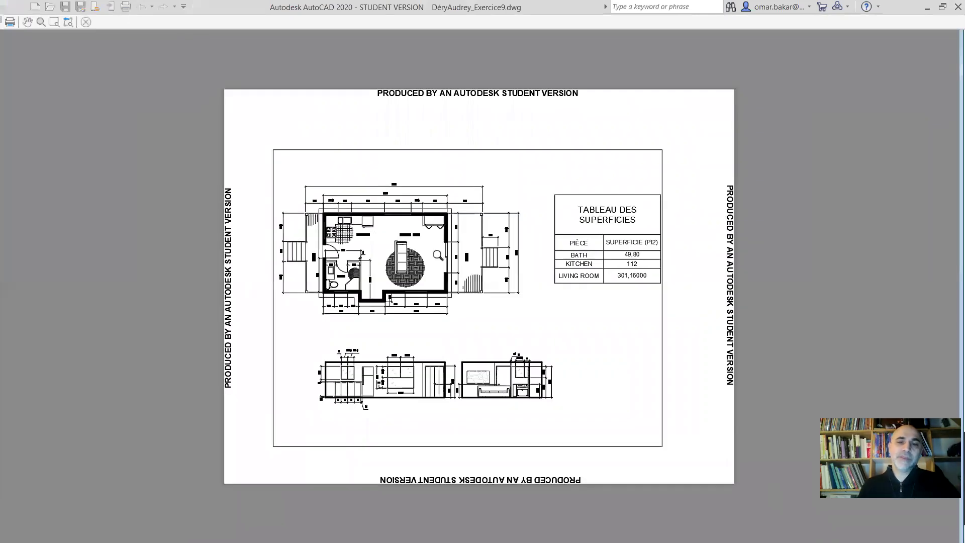
scroll(438, 287, up, 5)
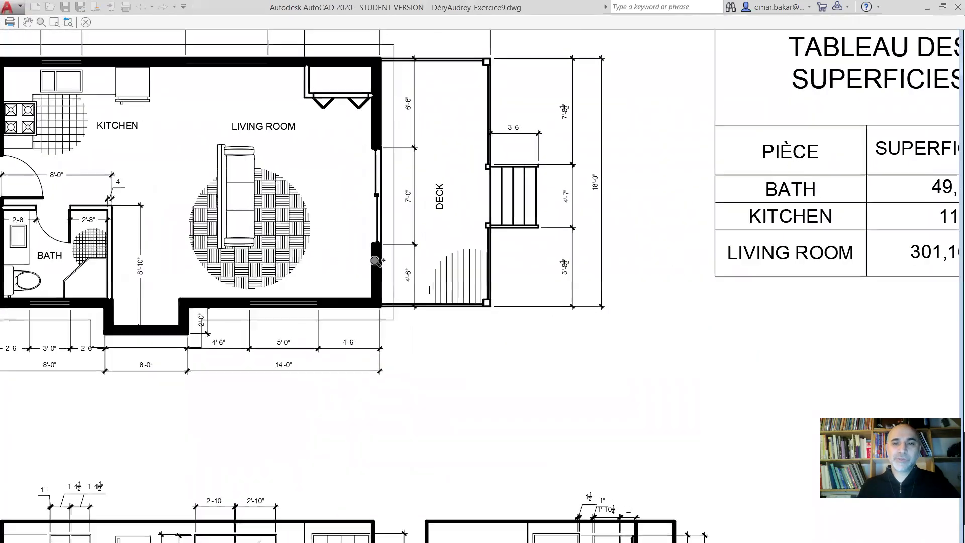
drag(375, 261, 657, 241)
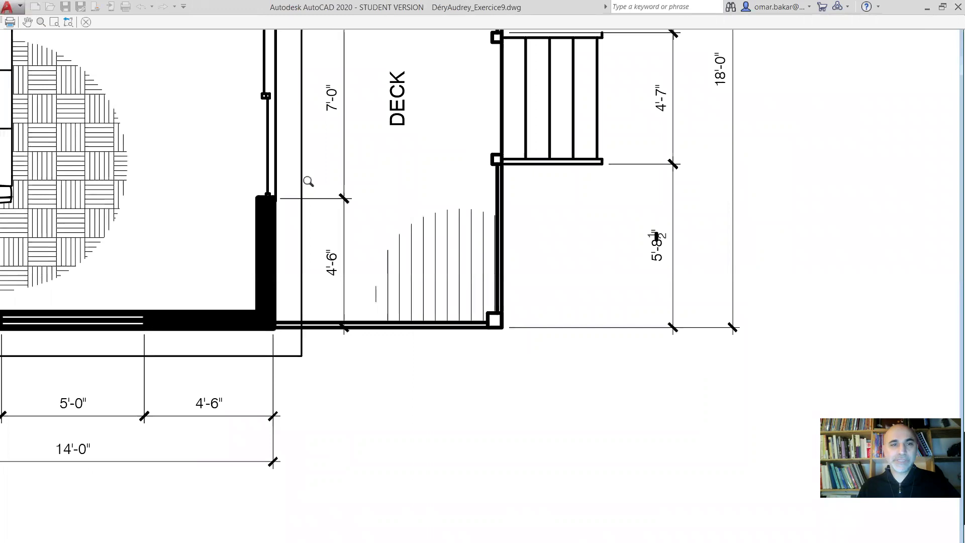
drag(261, 297, 620, 259)
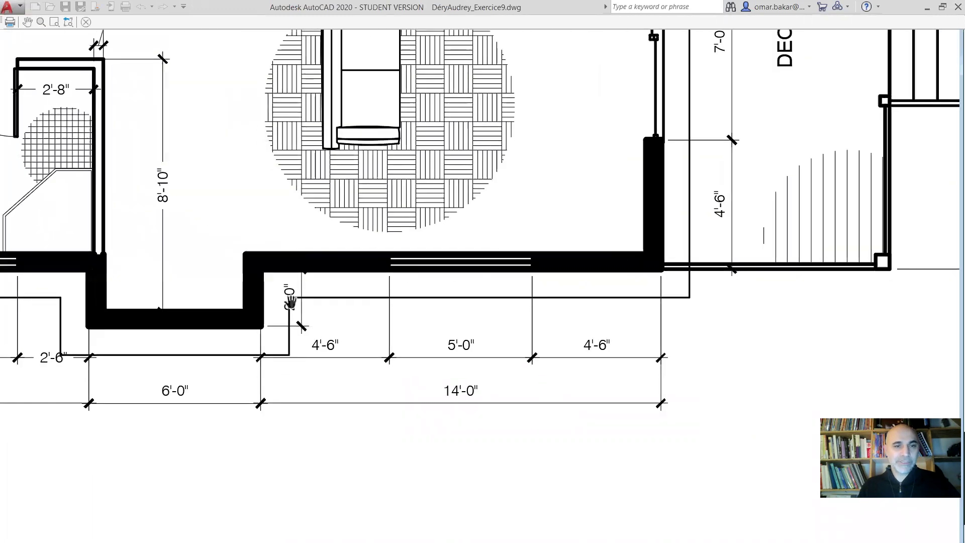
drag(608, 76, 412, 351)
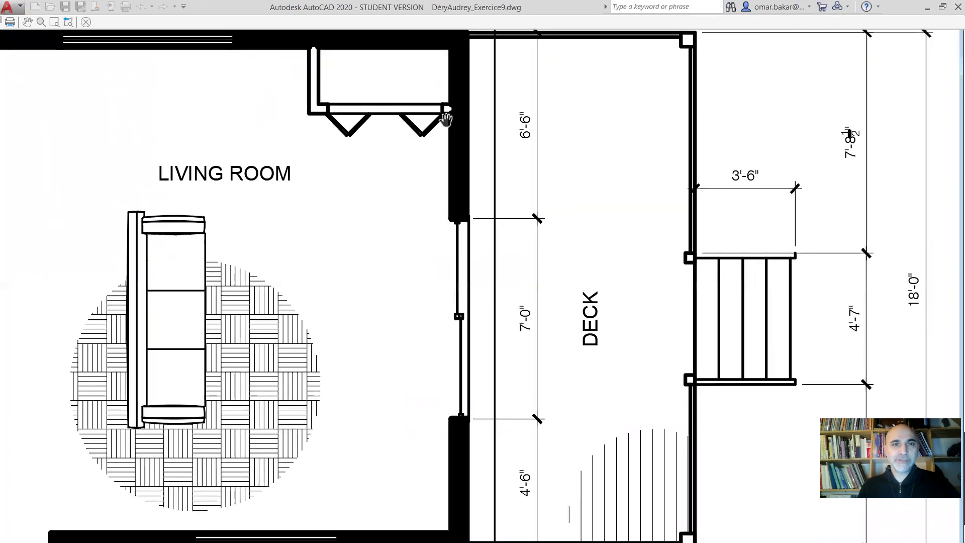
scroll(414, 184, down, 8)
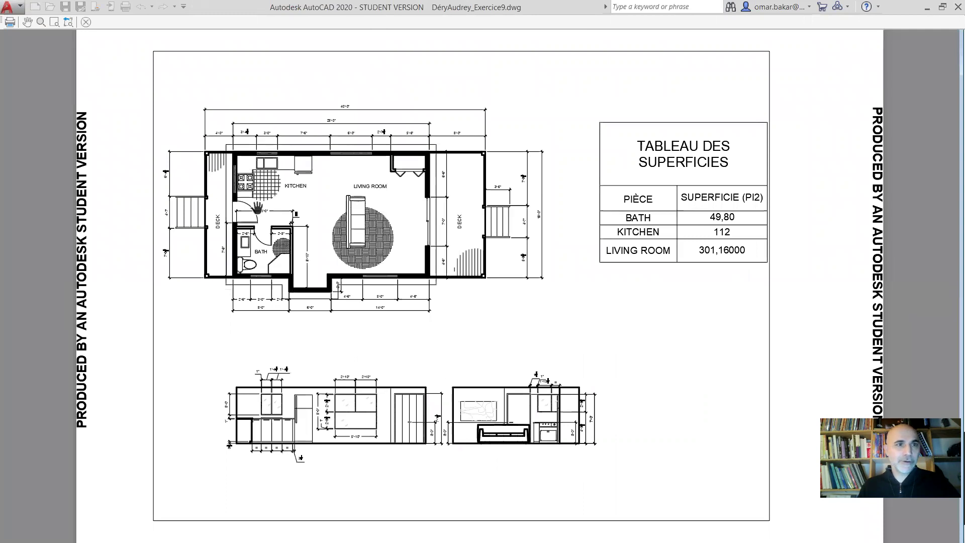
click(86, 23)
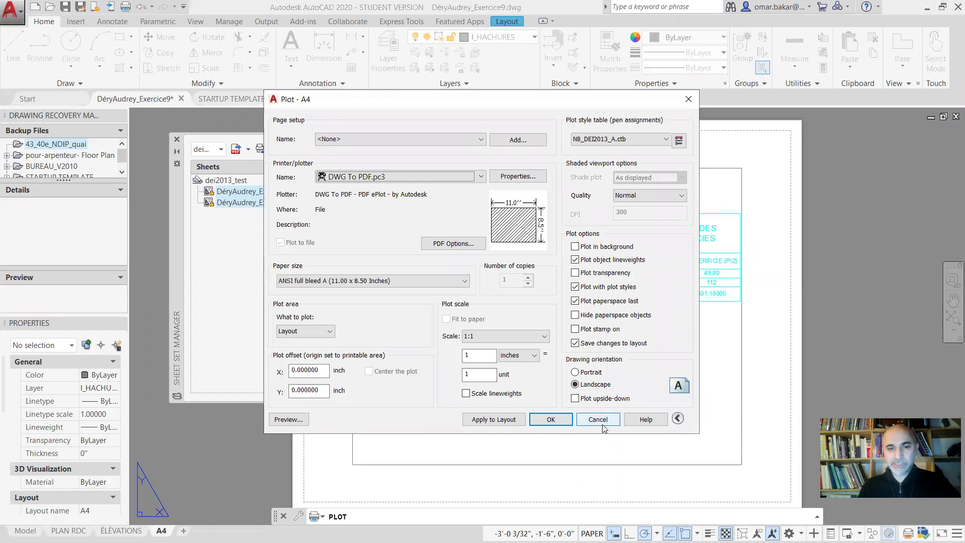
click(492, 419)
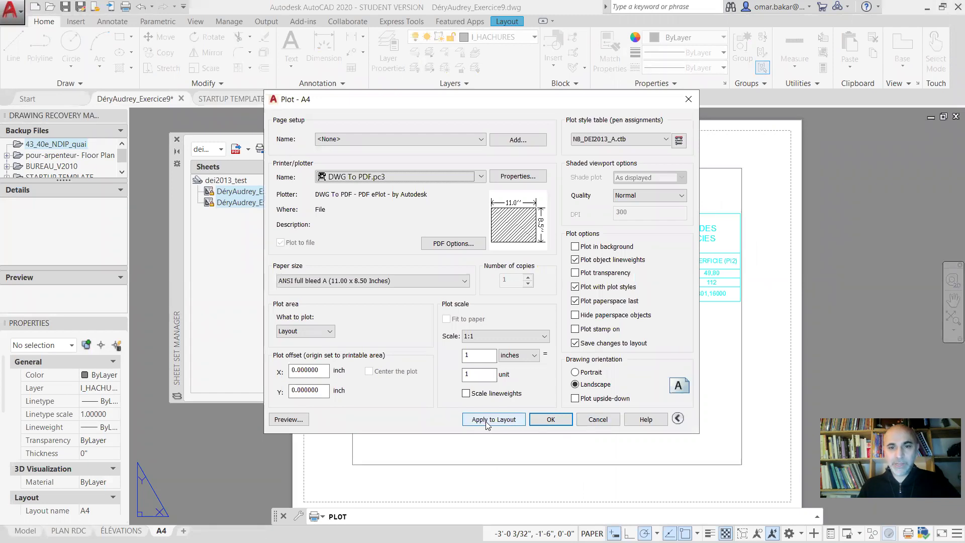
click(596, 419)
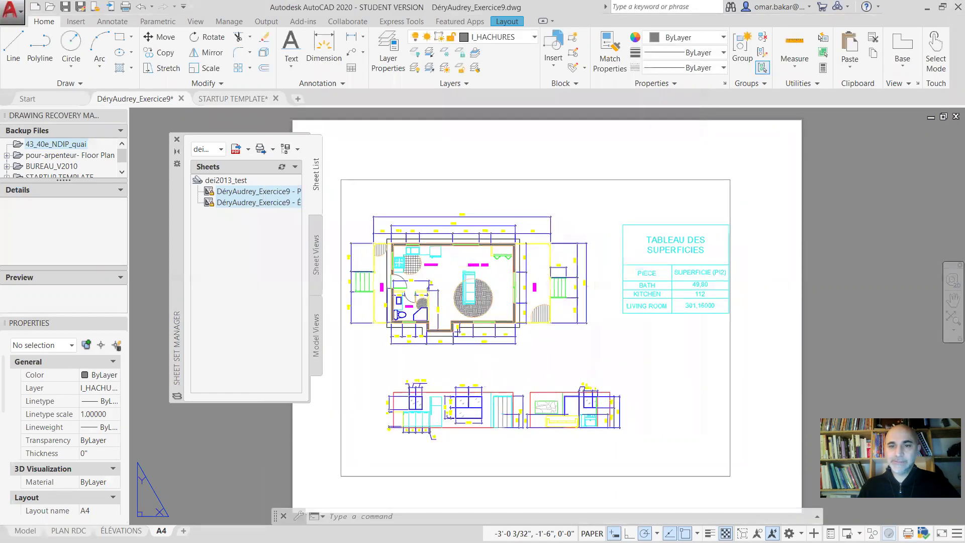
Enlarge the A4 layout's viewport by stretching its upper-right and lower-left corners toward the paper edges
click(604, 179)
click(730, 180)
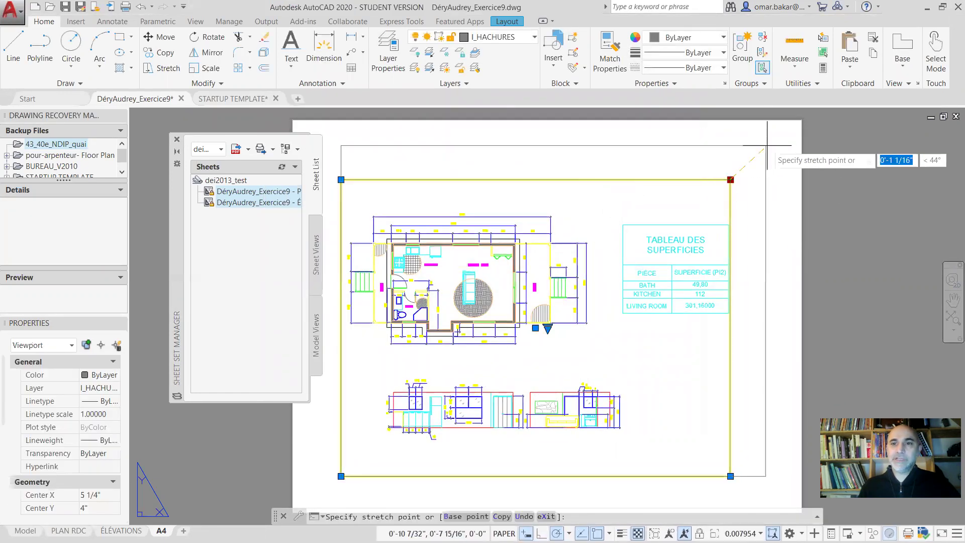
click(776, 144)
click(341, 476)
click(319, 487)
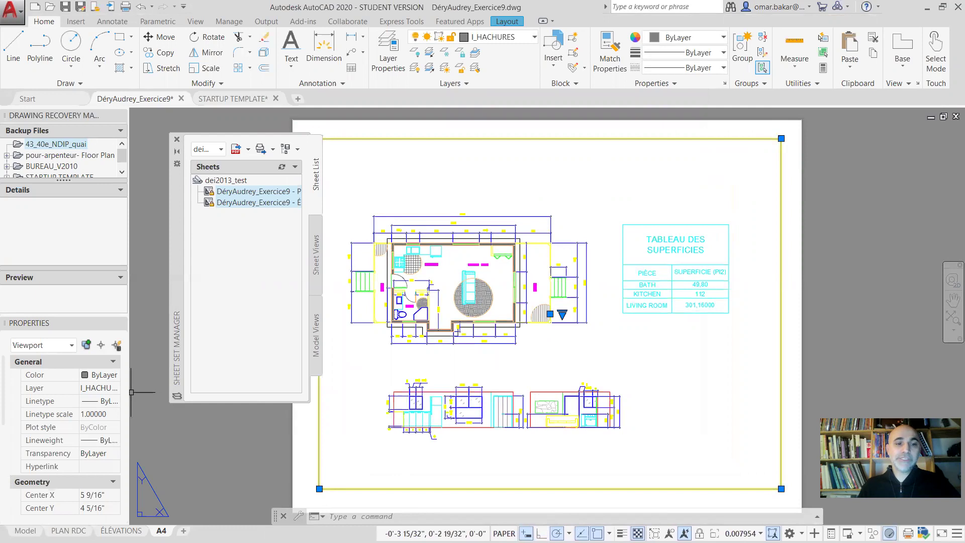
Set the viewport's standard scale to 3/16" = 1'-0" and activate model space inside it
click(142, 402)
click(151, 422)
scroll(75, 465, down, 4)
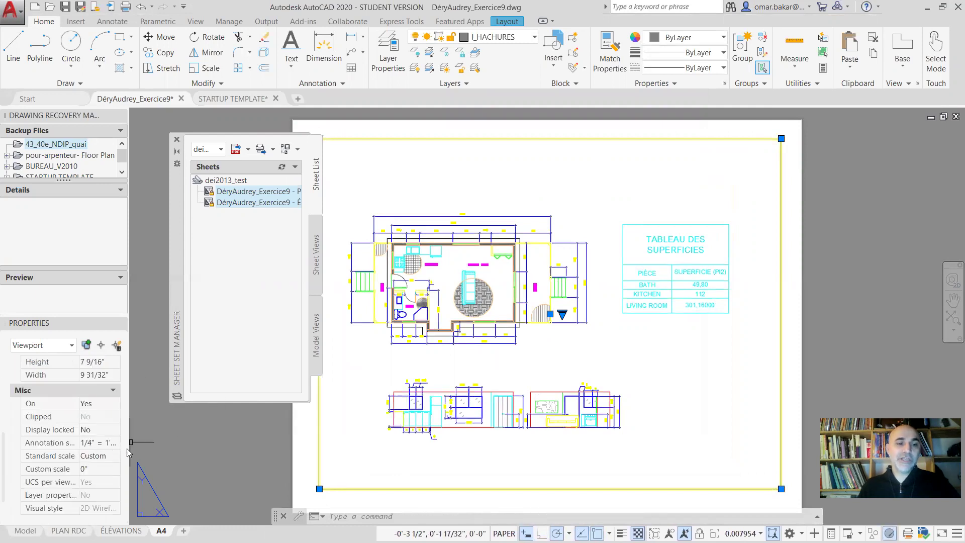
click(102, 460)
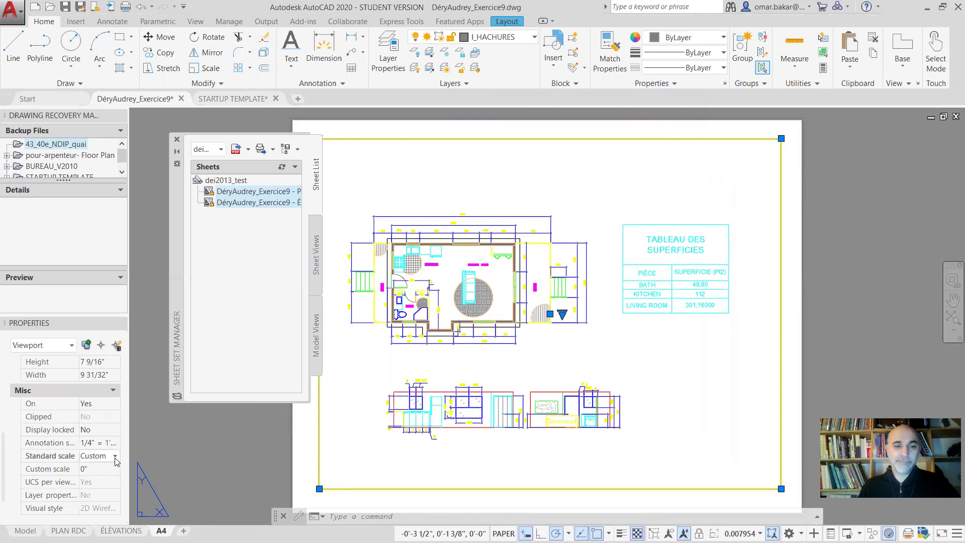
click(116, 456)
drag(116, 368, 119, 414)
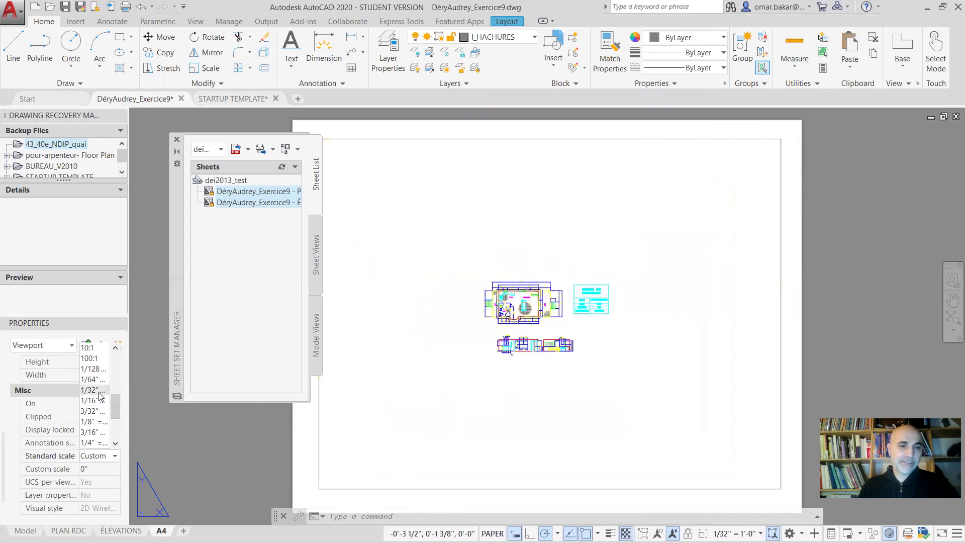
click(97, 432)
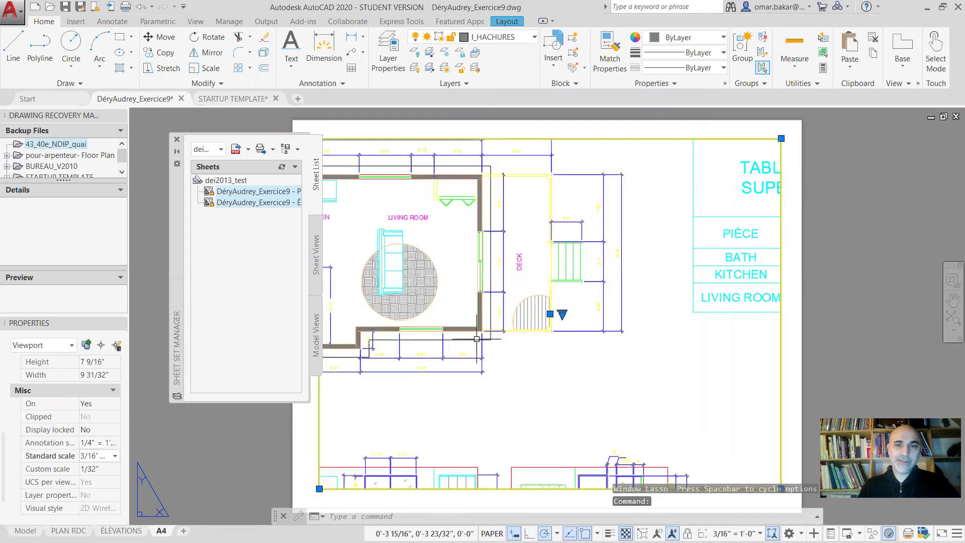
double_click(532, 363)
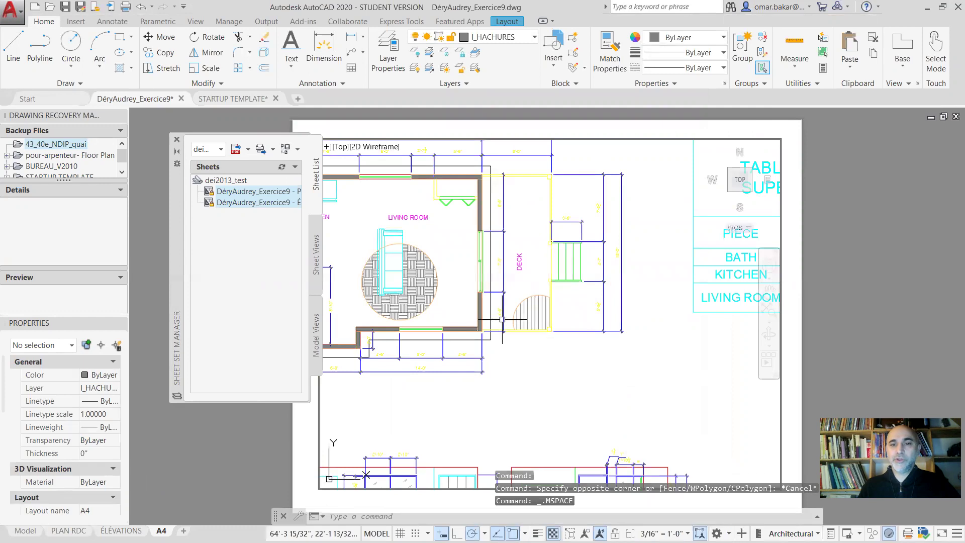
Center the floor plan inside the A4 layout's viewport and return to paper space
middle_drag(565, 342, 730, 380)
middle_drag(661, 357, 665, 353)
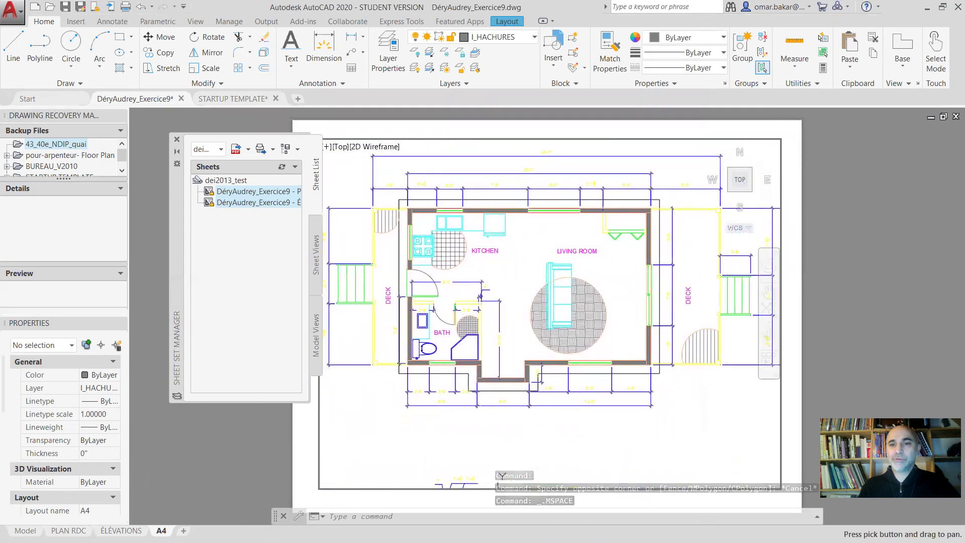
middle_drag(593, 323, 591, 342)
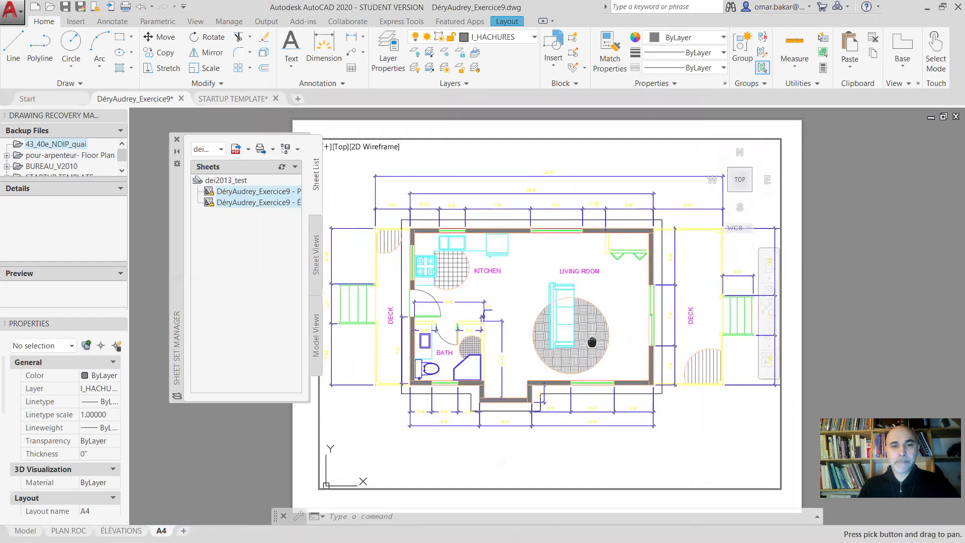
double_click(797, 243)
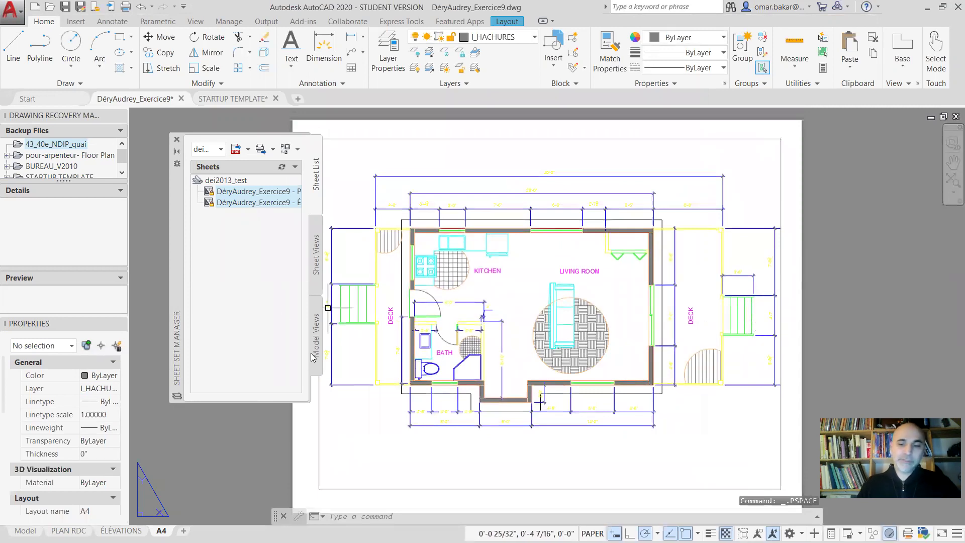
Preview the A4 plot, examine the lineweights of the walls, windows and living room up close, and cancel the plot without printing
text(plot)
key(Return)
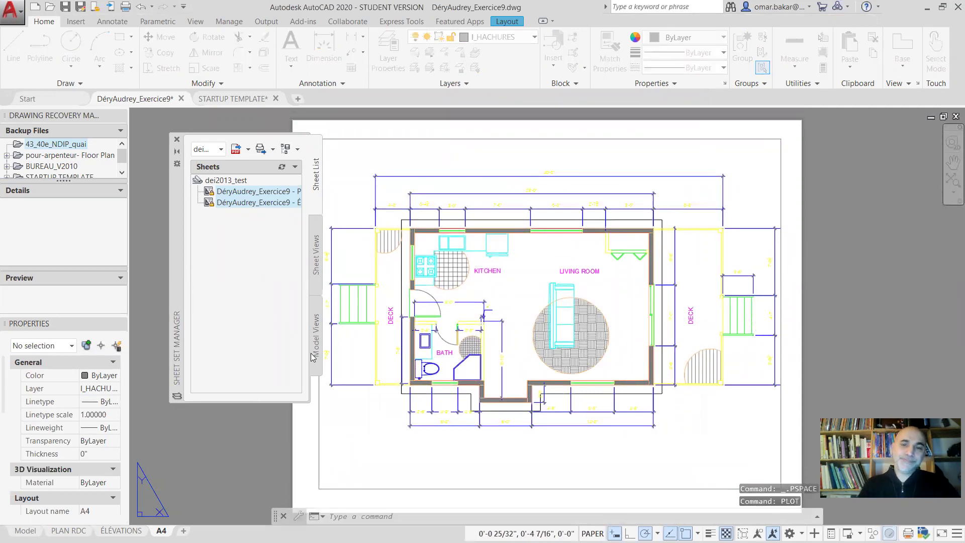
click(289, 427)
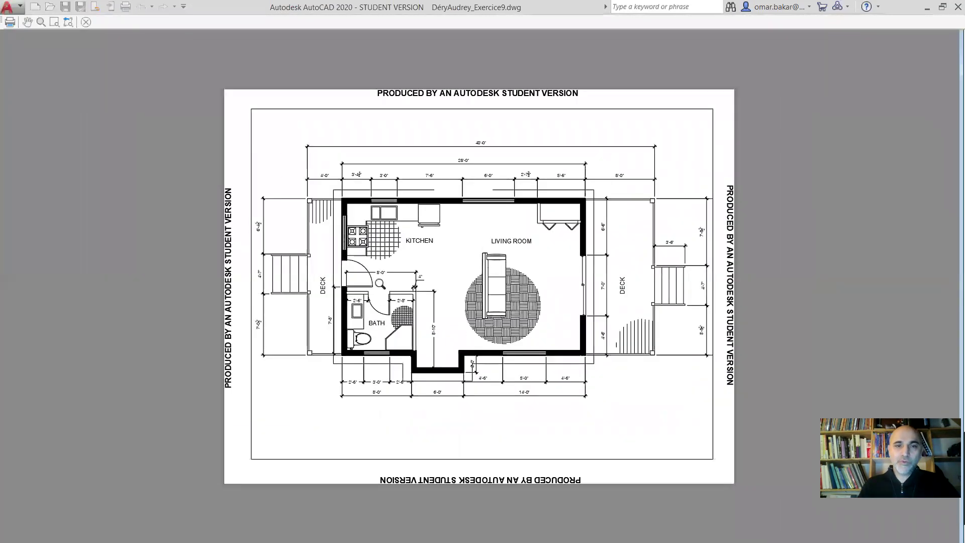
drag(395, 371, 395, 226)
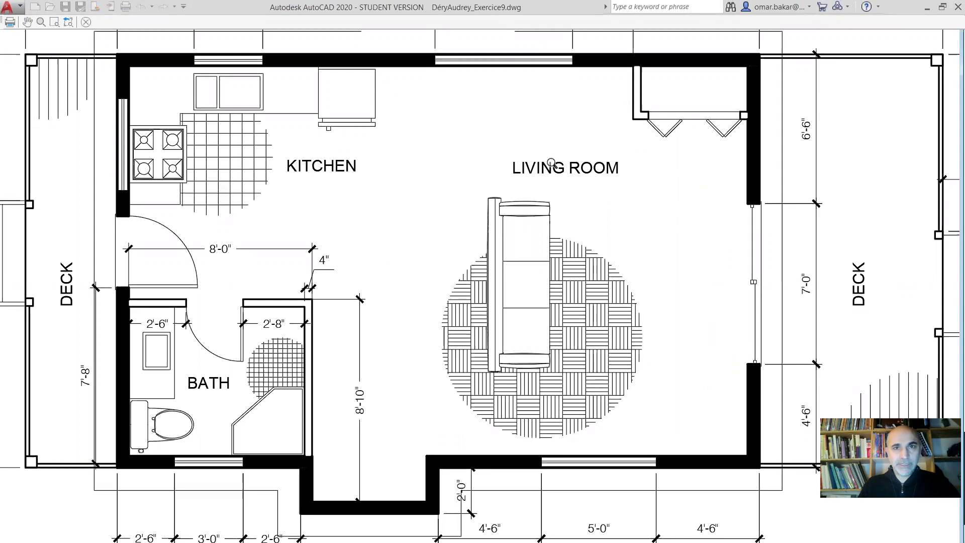
middle_drag(586, 162, 585, 206)
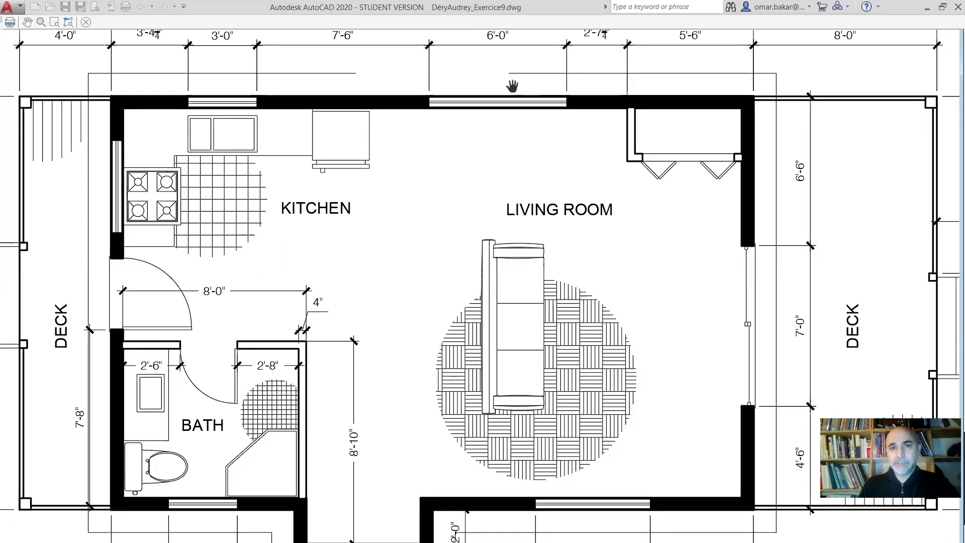
scroll(512, 87, up, 2)
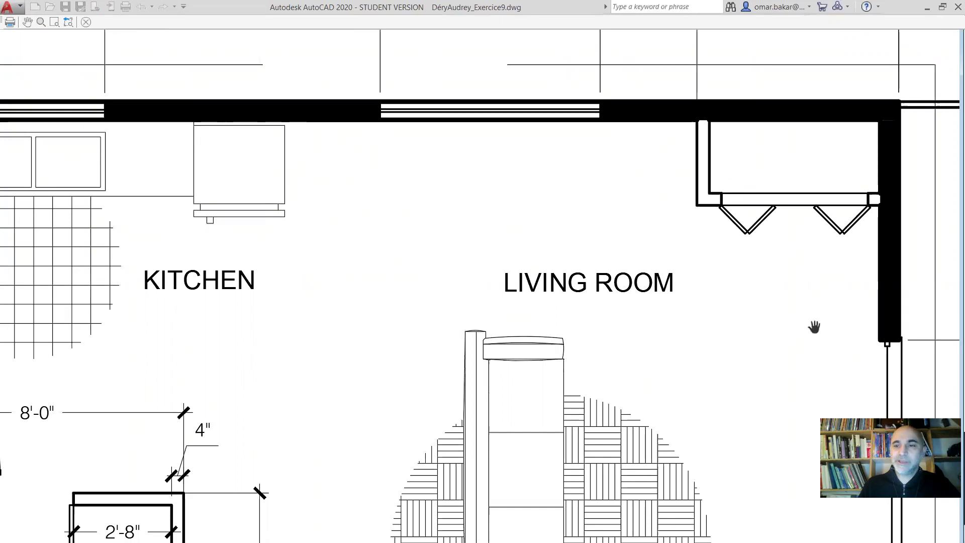
drag(836, 331, 638, 147)
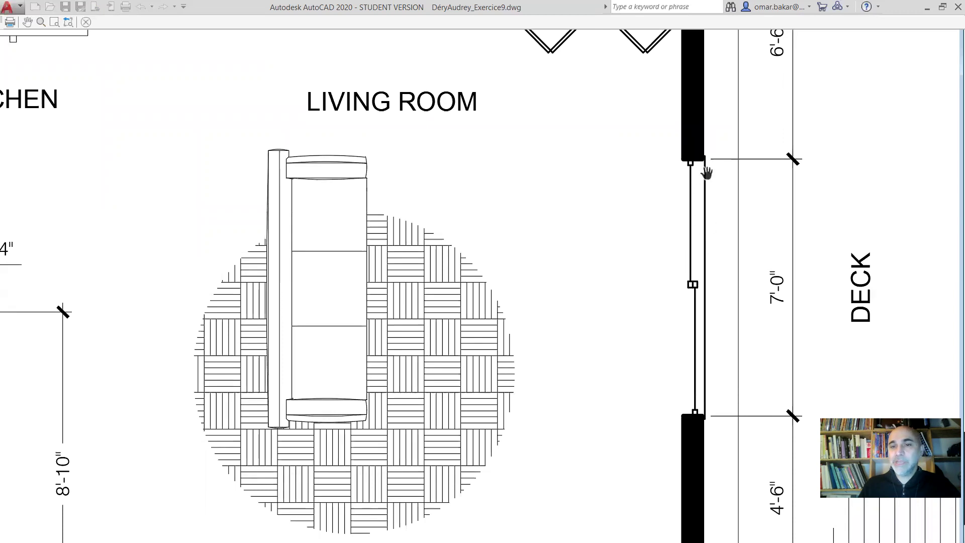
drag(504, 192, 673, 424)
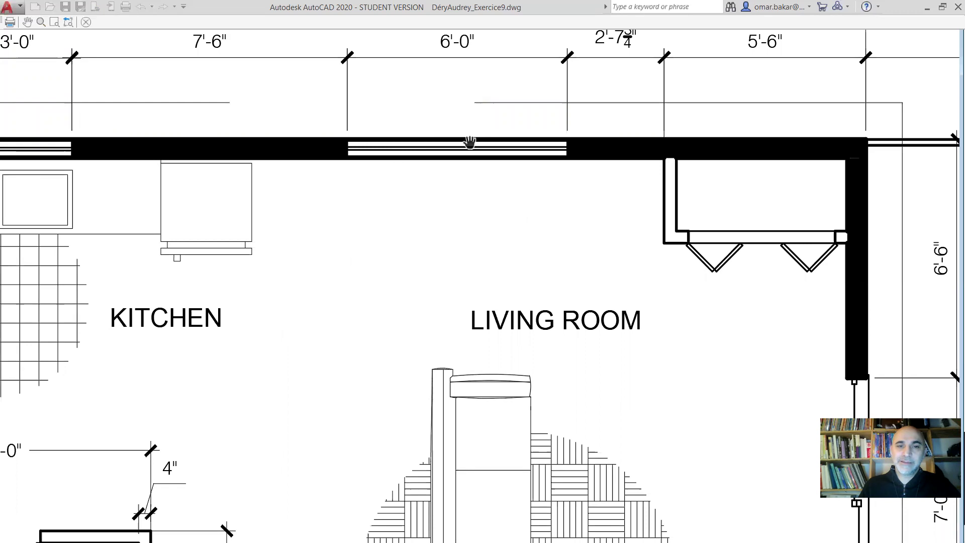
scroll(445, 168, down, 6)
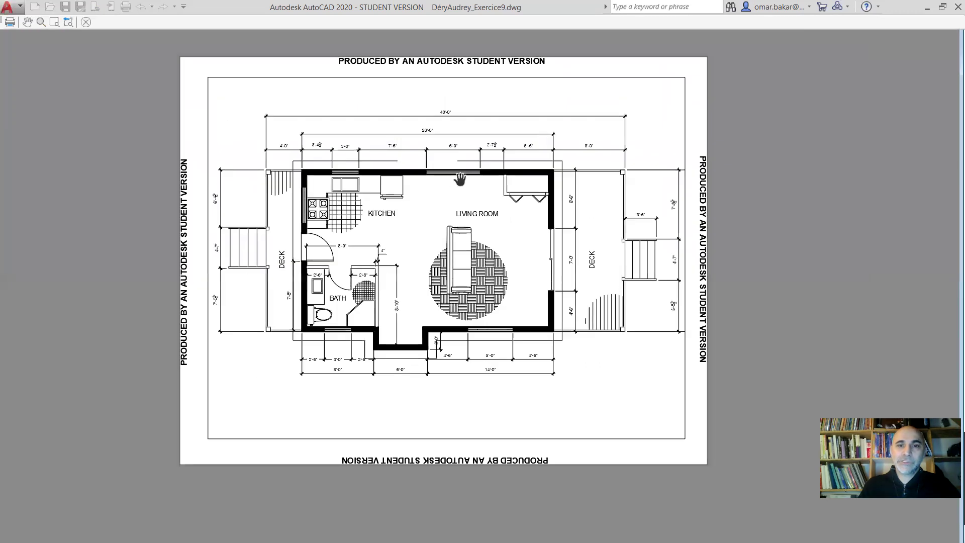
click(86, 24)
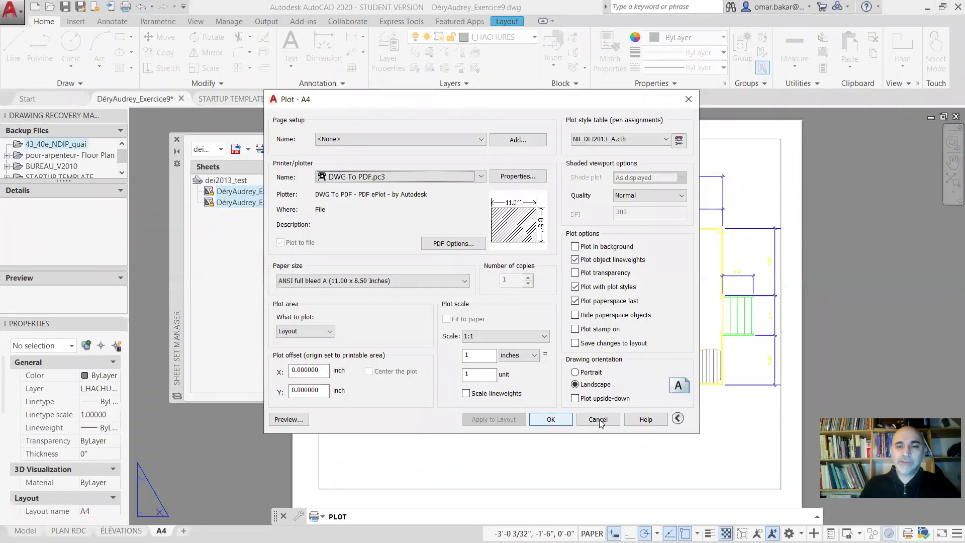
click(599, 421)
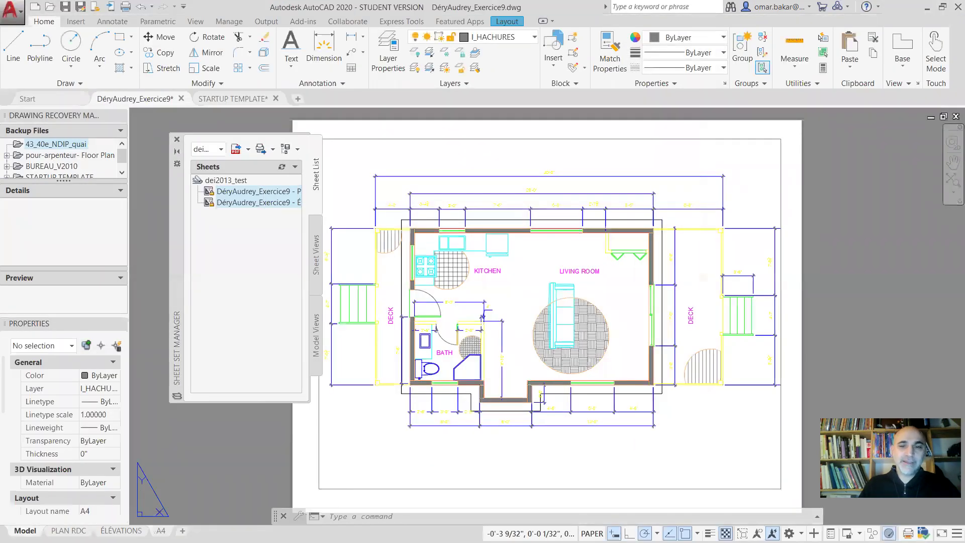
Switch to model space and select the outer wall polyline crossing the 6'-0" window above the living room to check its layer
click(25, 530)
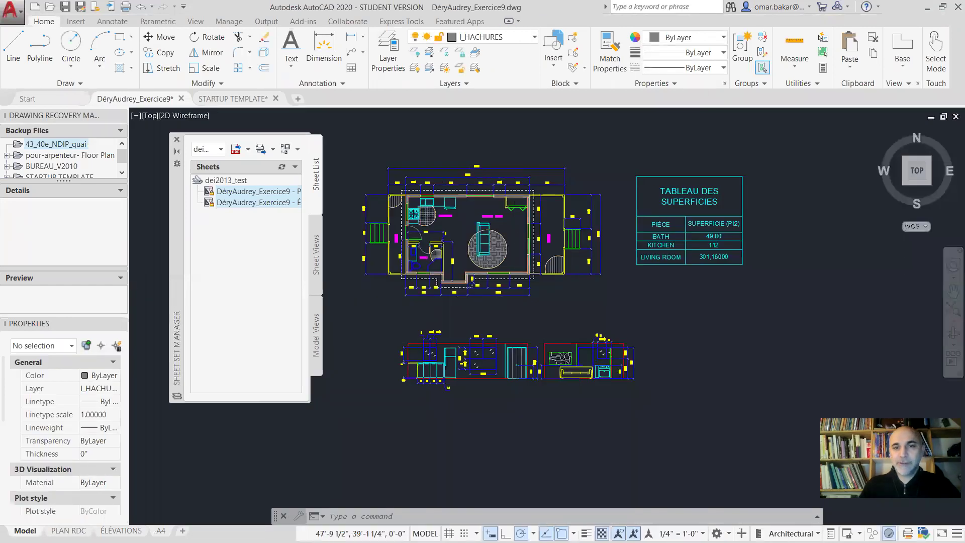
scroll(478, 198, up, 8)
middle_drag(527, 217, 593, 228)
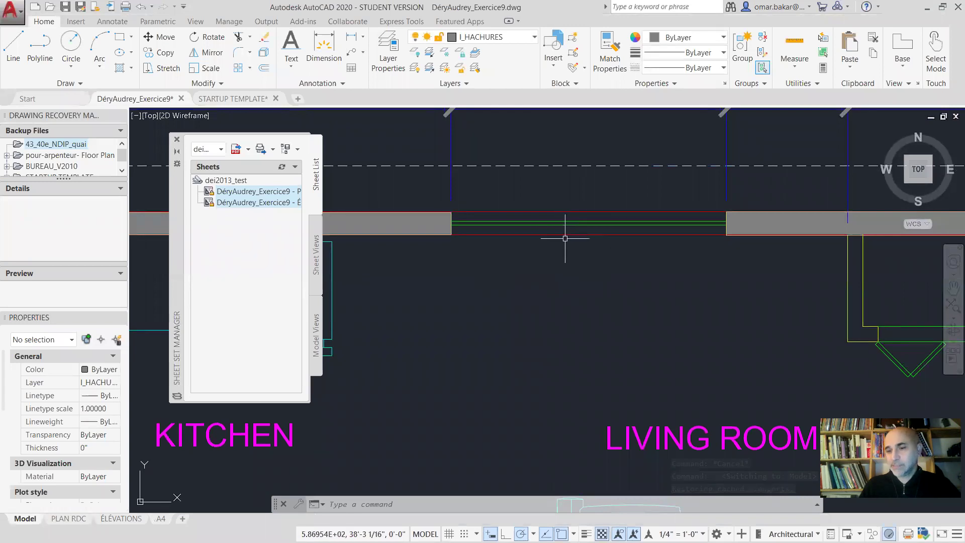
click(583, 210)
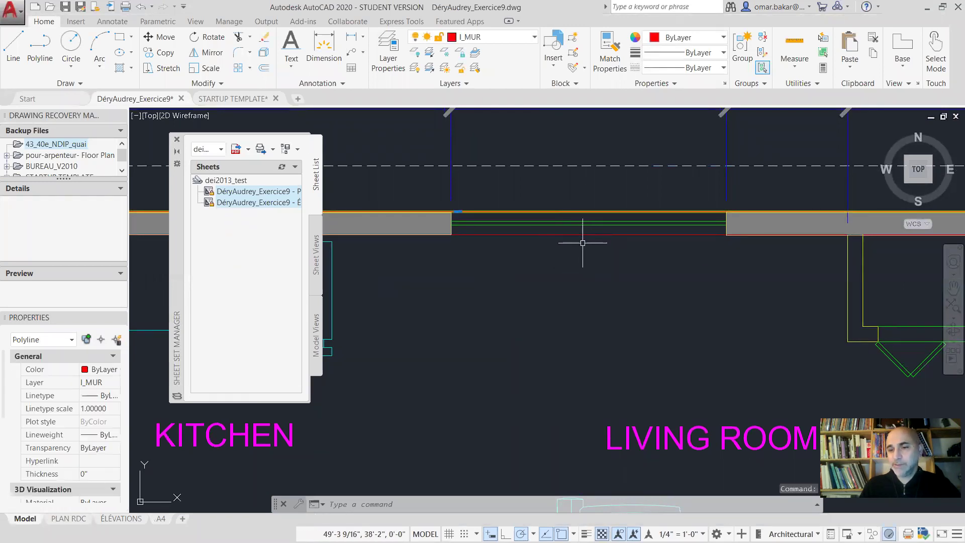
scroll(653, 219, up, 2)
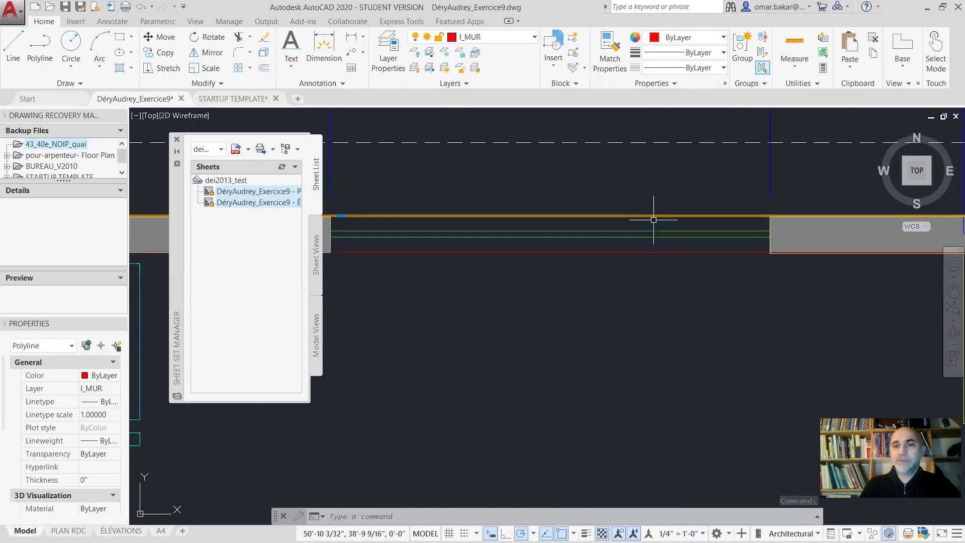
Move the Sheet Set Manager palette away from the window opening and deselect the wall line
mouse_move(178, 185)
mouse_down()
mouse_move(553, 254)
mouse_move(800, 247)
mouse_up()
middle_drag(524, 264, 459, 272)
key(Escape)
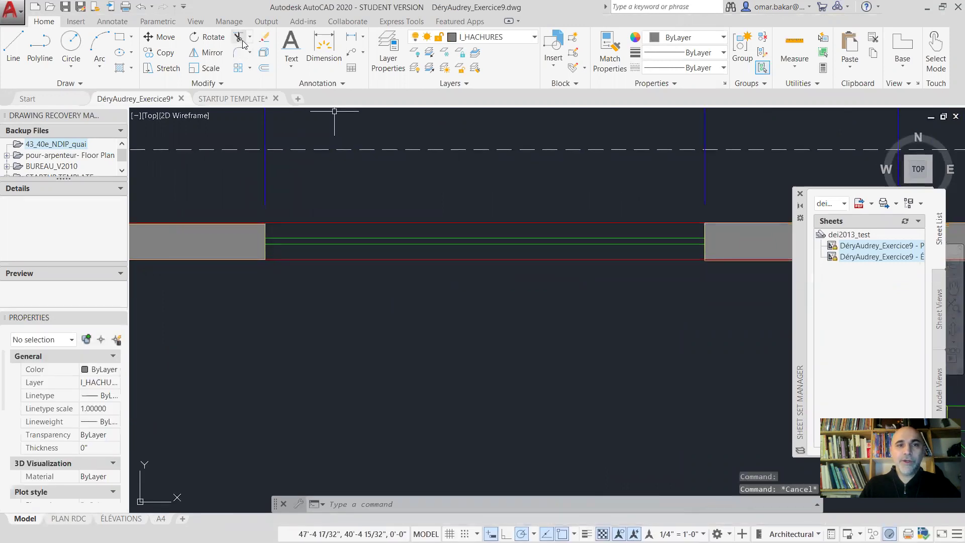
click(238, 38)
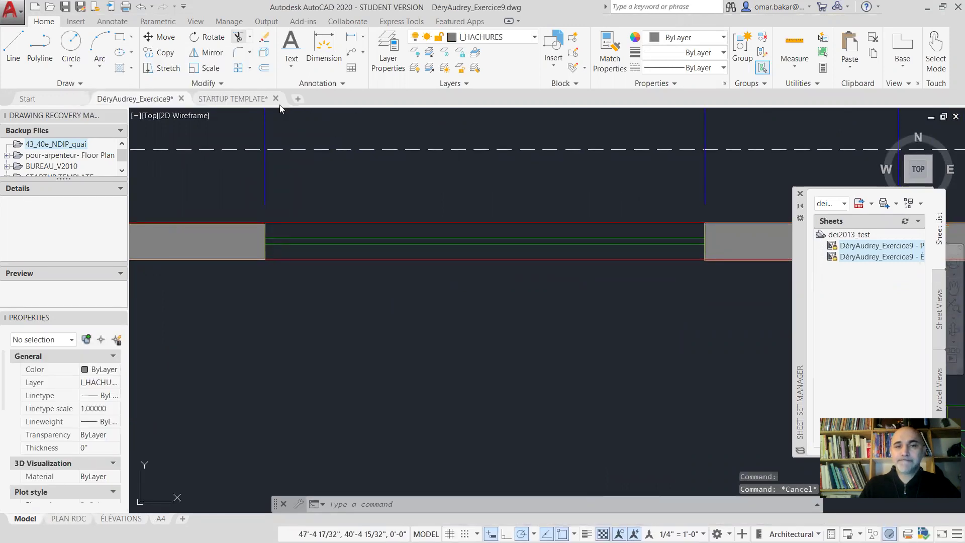
click(385, 223)
key(Escape)
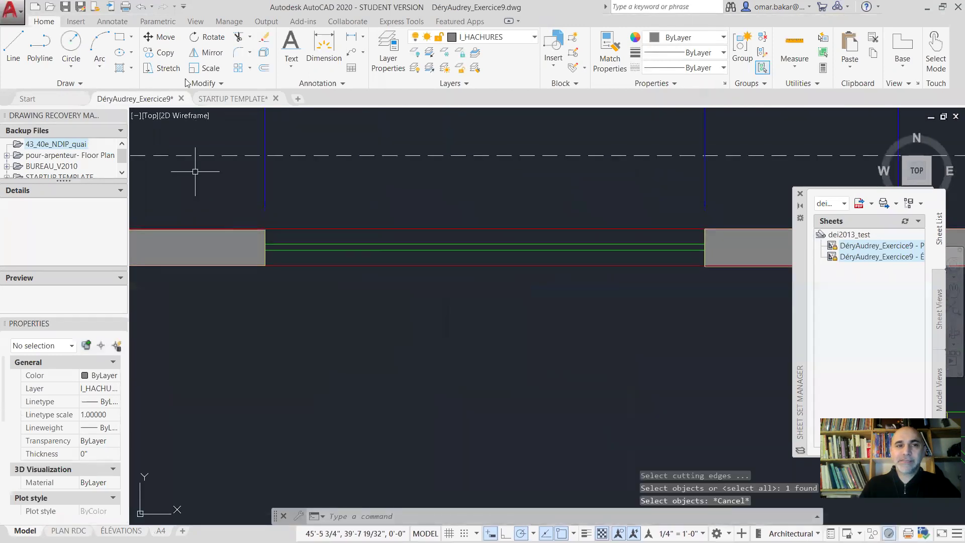
click(239, 45)
mouse_move(241, 208)
mouse_down()
mouse_move(300, 303)
mouse_move(280, 316)
mouse_up()
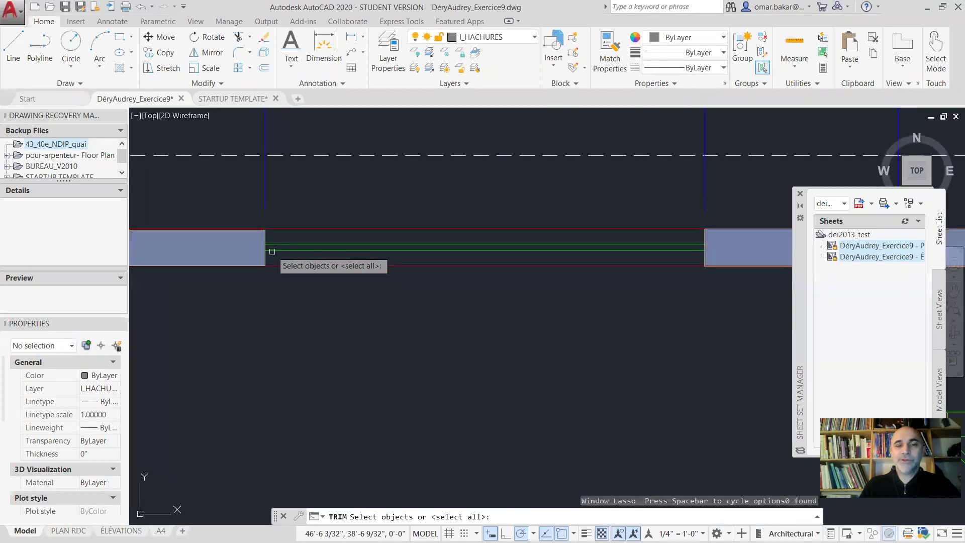
key(Escape)
Trim the outer and inner red wall lines across the window opening, using the hatched wall sections on both sides as cutting edges
click(240, 45)
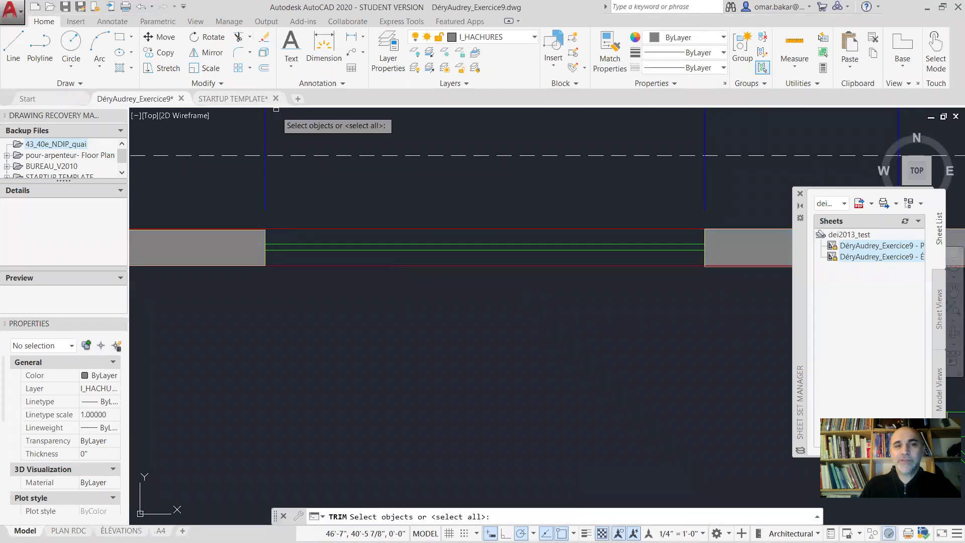
click(264, 233)
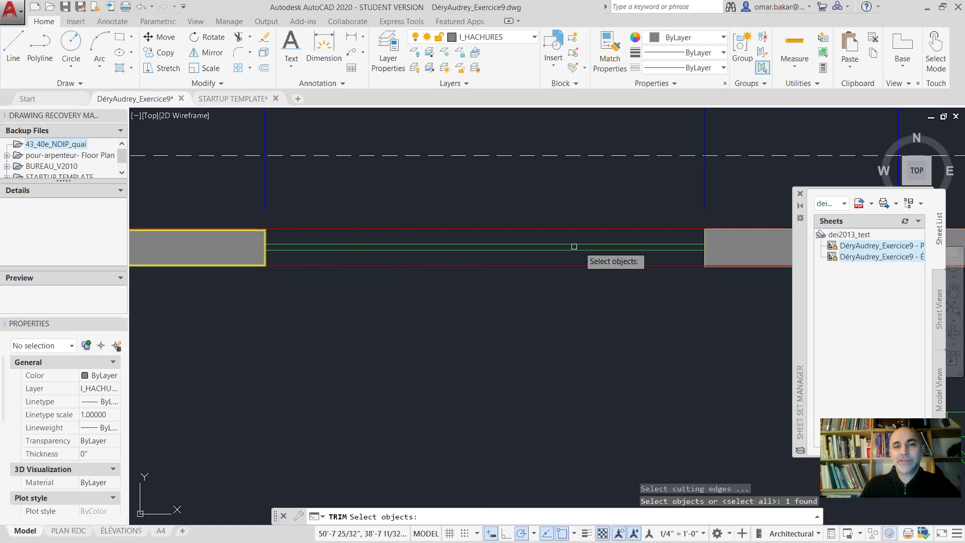
click(704, 235)
key(Return)
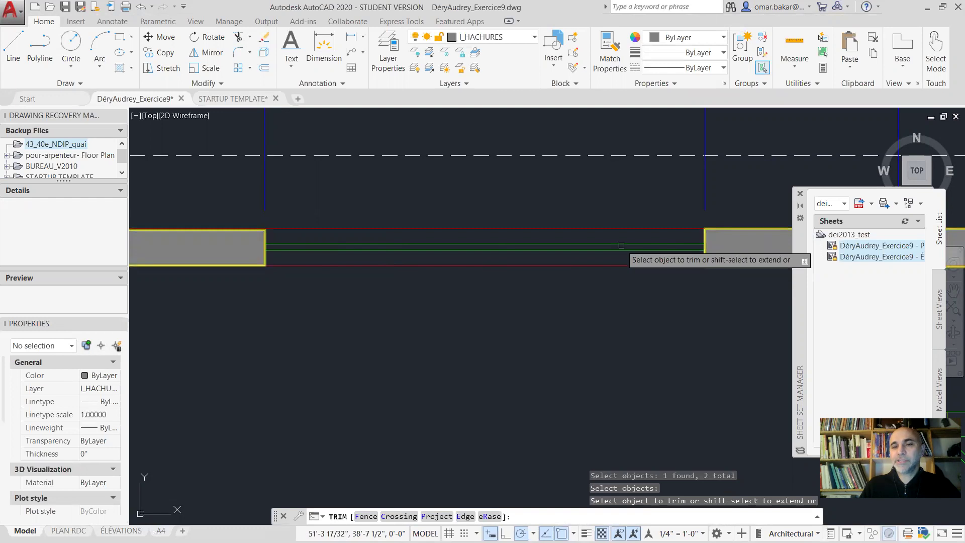
click(621, 230)
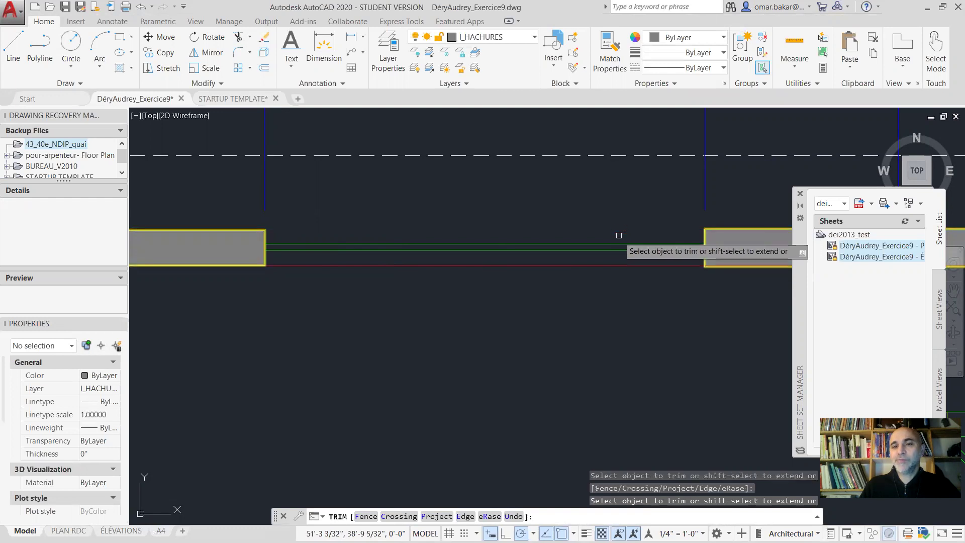
click(618, 266)
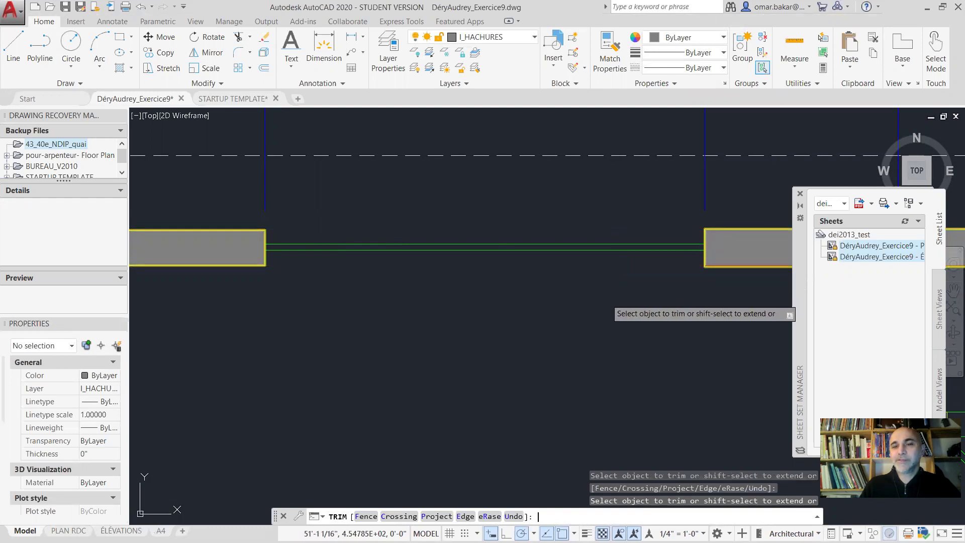
key(Return)
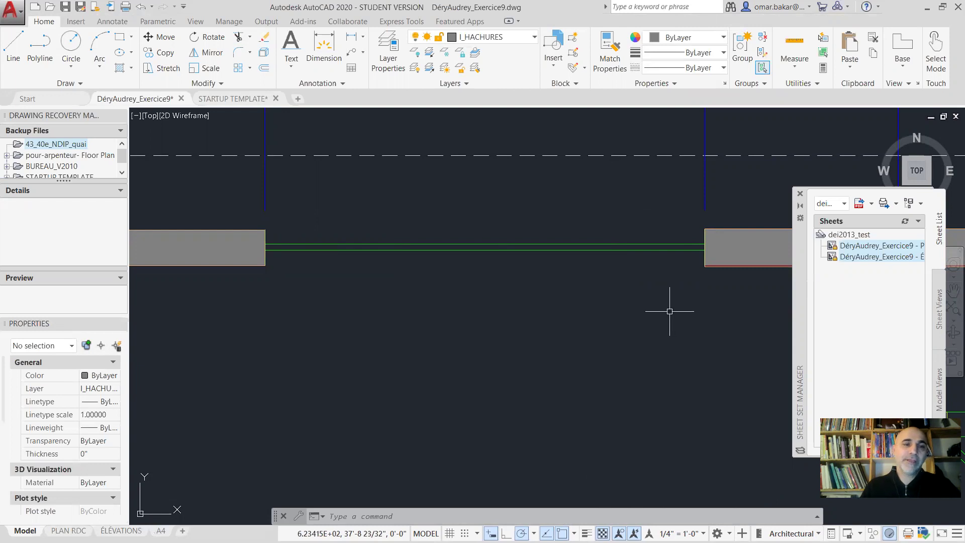
Make I_MUR the current layer and set the current object color to Cyan
click(534, 37)
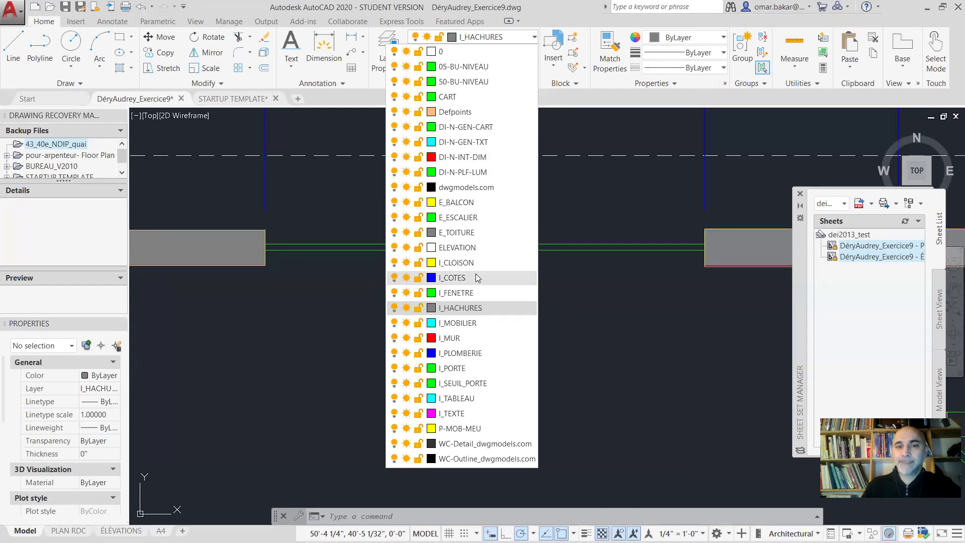
click(449, 338)
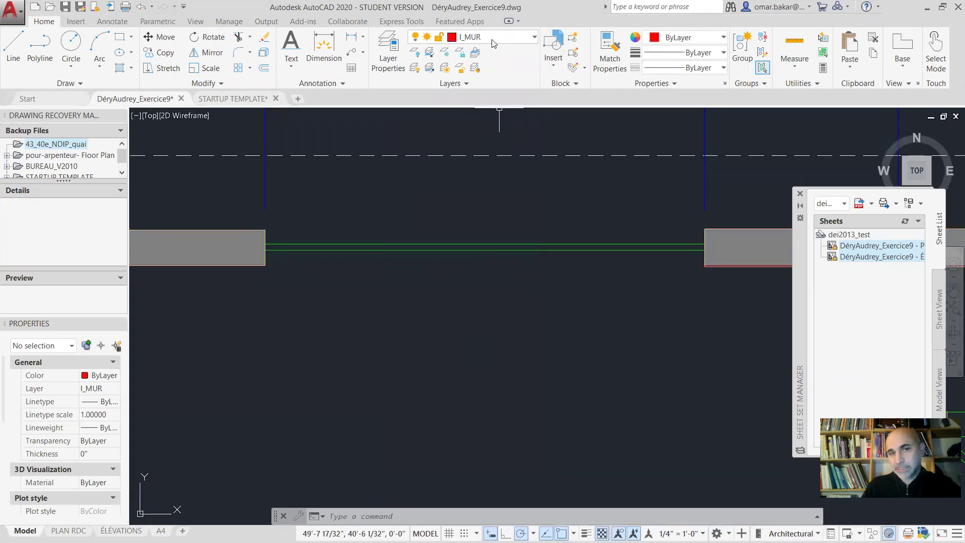
click(724, 38)
click(654, 164)
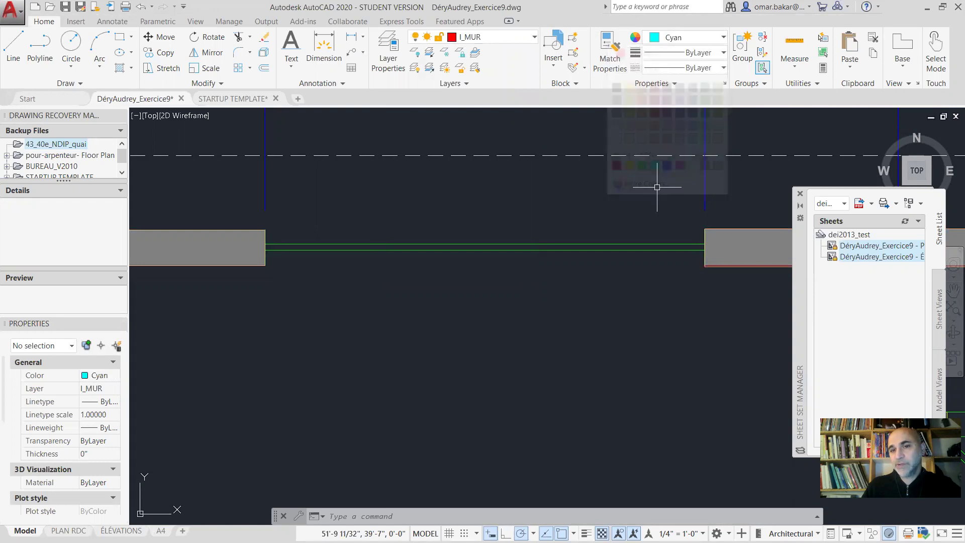
Draw two cyan lines across the window opening, joining the outer and the inner corners of the adjacent wall sections
text(l)
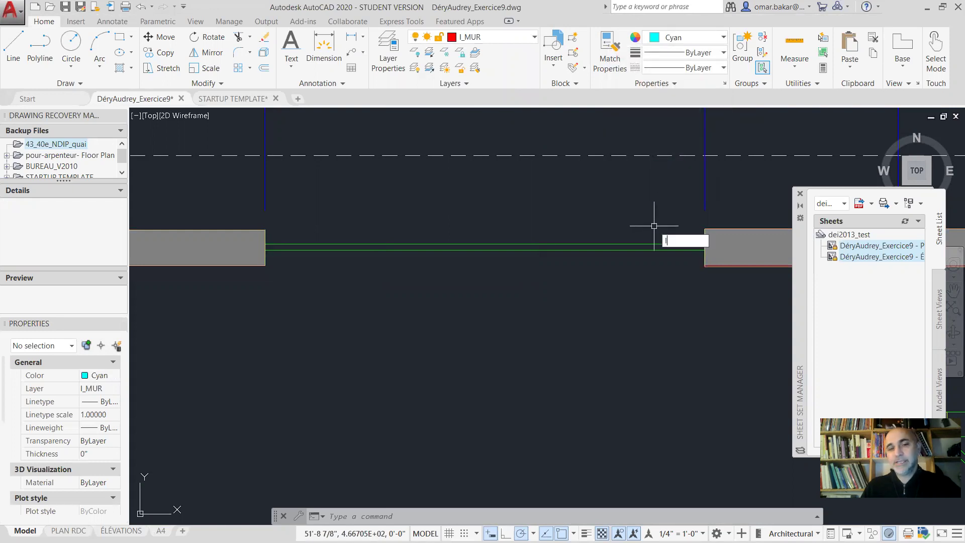
key(Return)
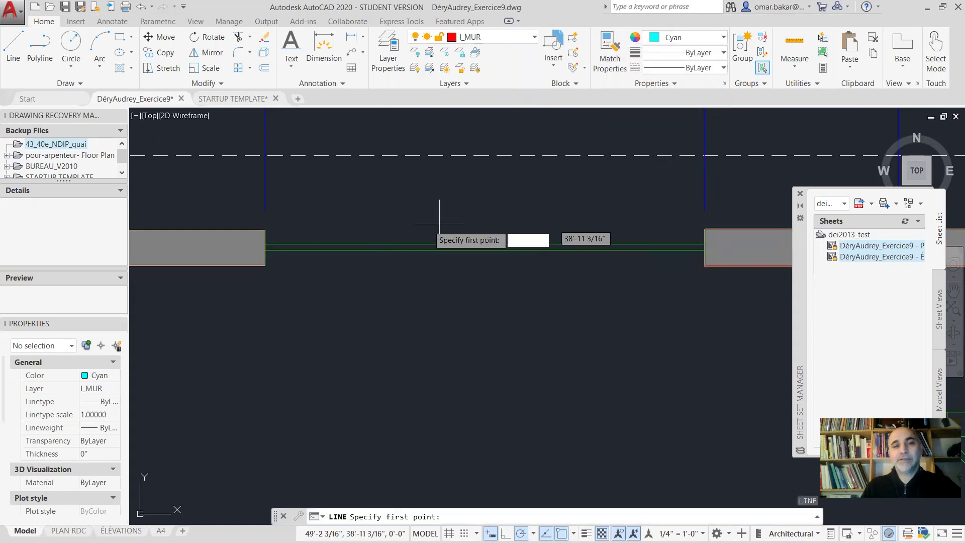
click(265, 230)
click(705, 229)
key(Return)
key(Return)
click(265, 265)
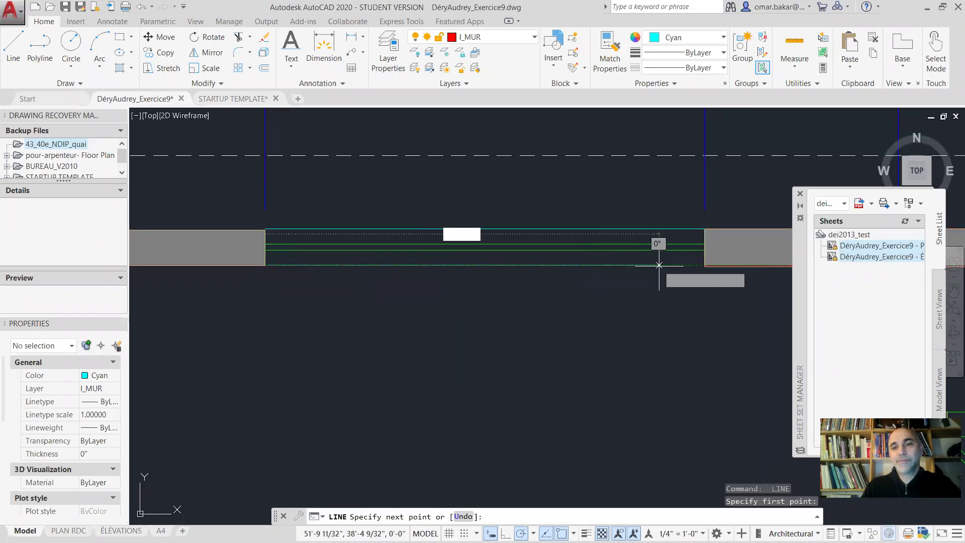
click(704, 265)
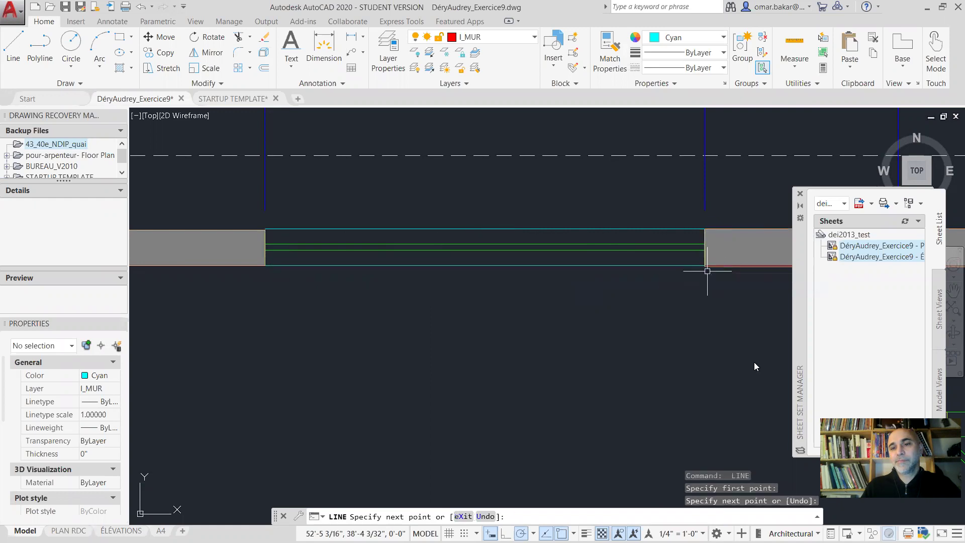
key(Return)
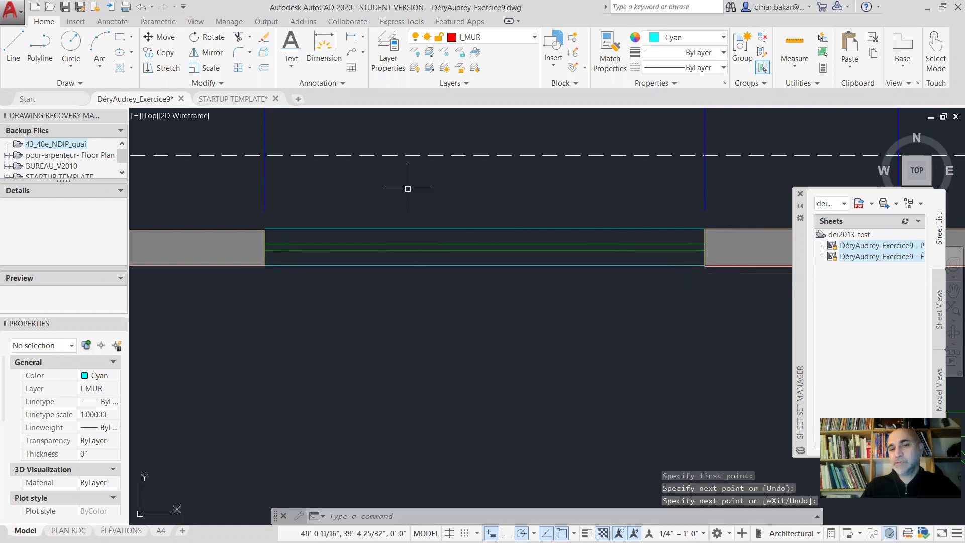
Switch to the A4 layout and open its plot preview
scroll(676, 326, down, 4)
scroll(672, 329, down, 5)
scroll(523, 271, up, 3)
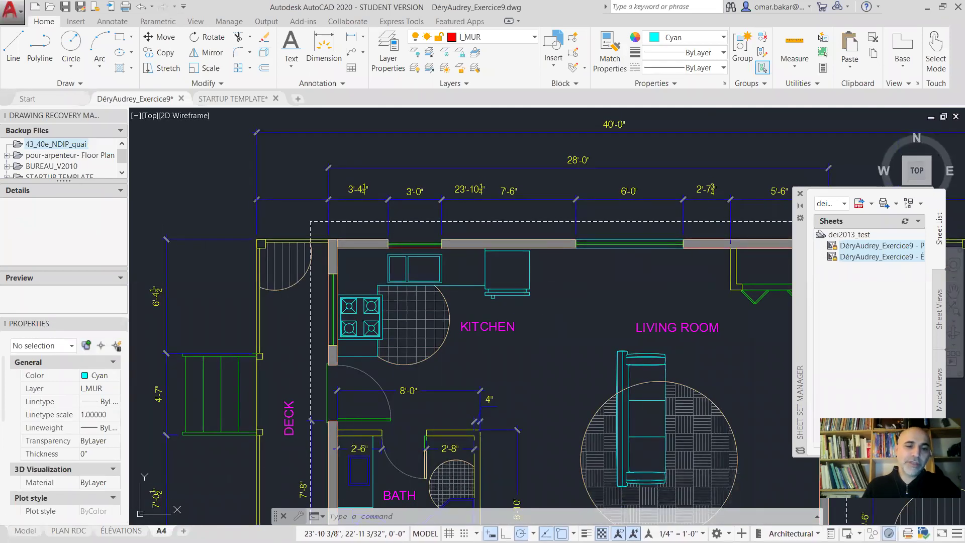
click(160, 530)
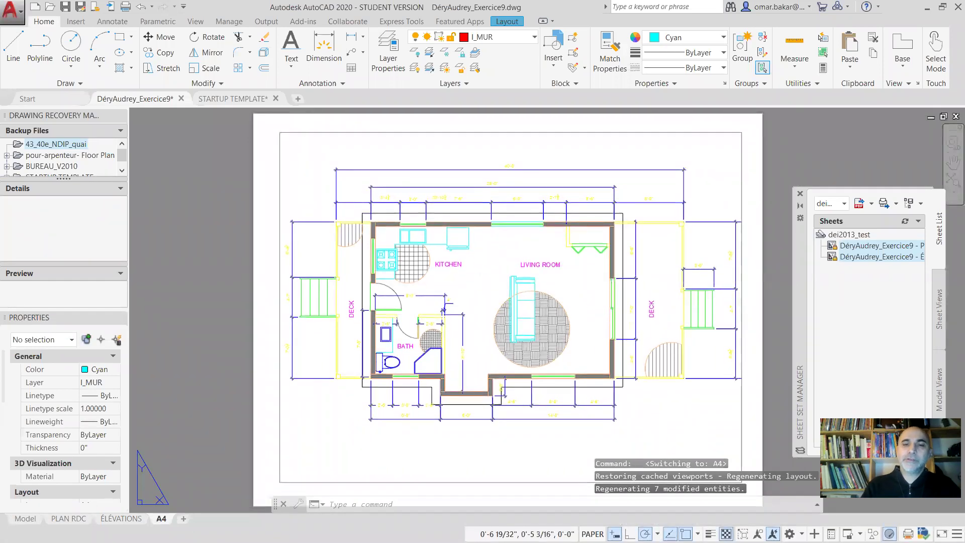
key(ctrl+p)
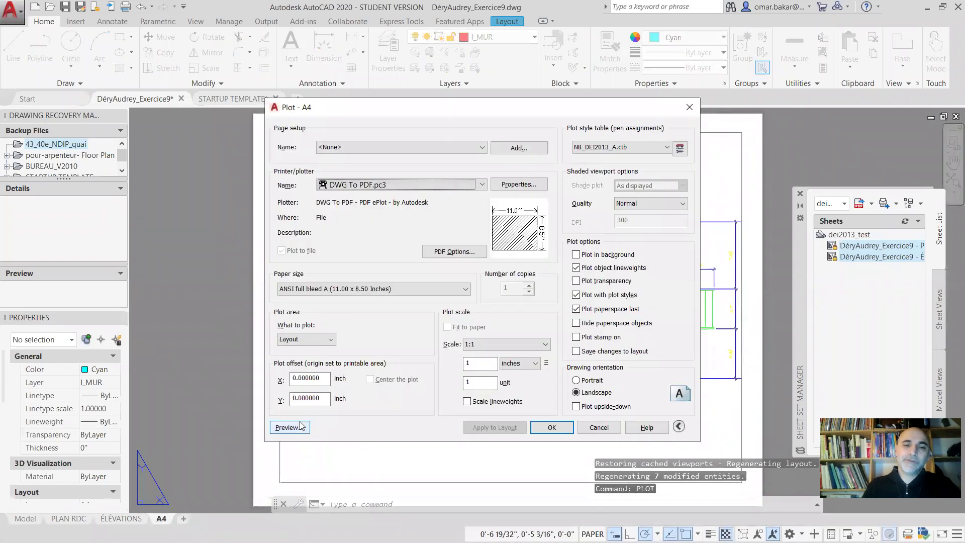
click(287, 428)
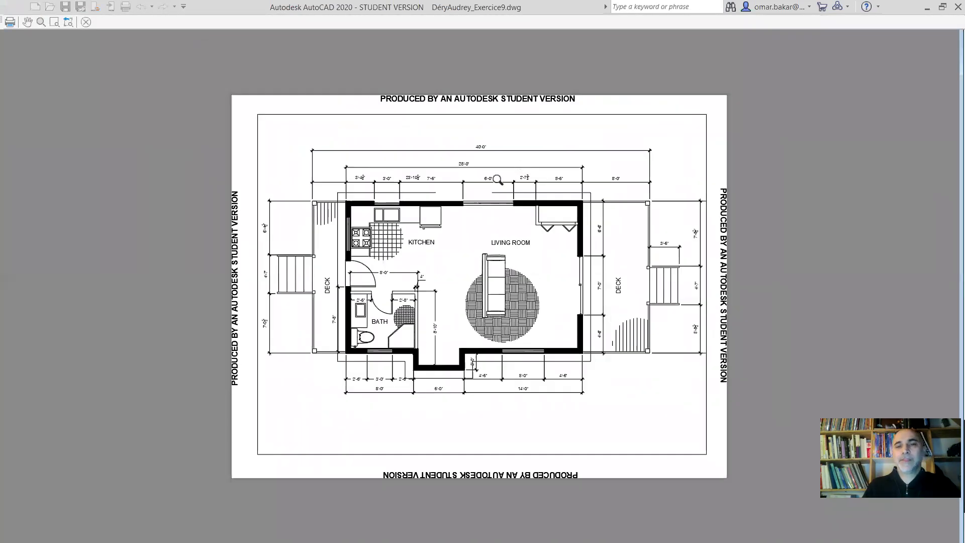
Examine the plotted lineweights of the corrected living room window, the walls and the closet in the preview
scroll(497, 179, up, 8)
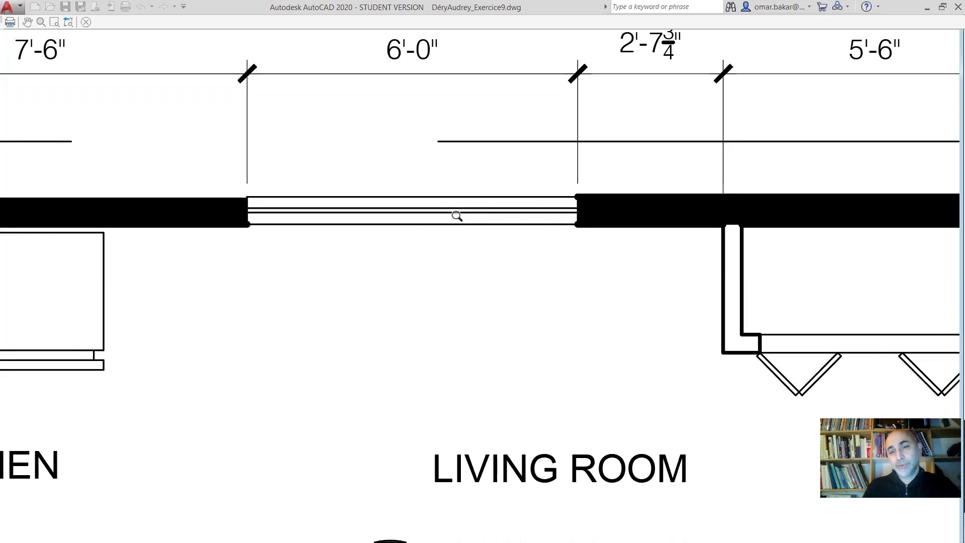
scroll(460, 224, down, 2)
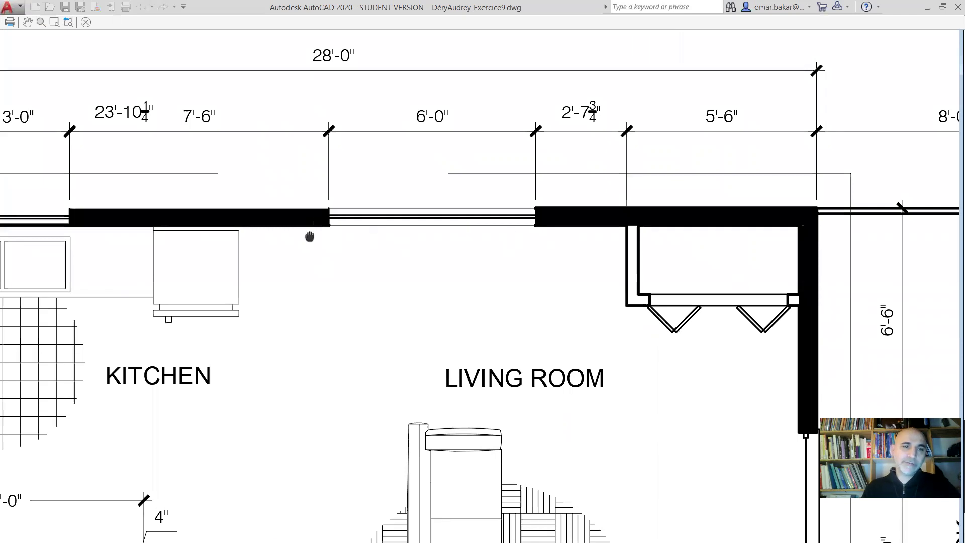
middle_drag(309, 236, 559, 224)
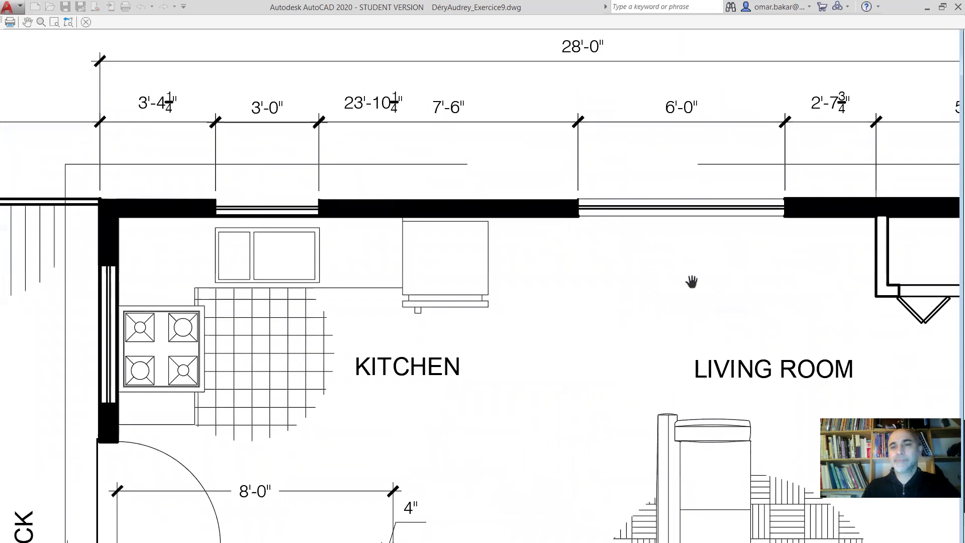
drag(690, 280, 546, 277)
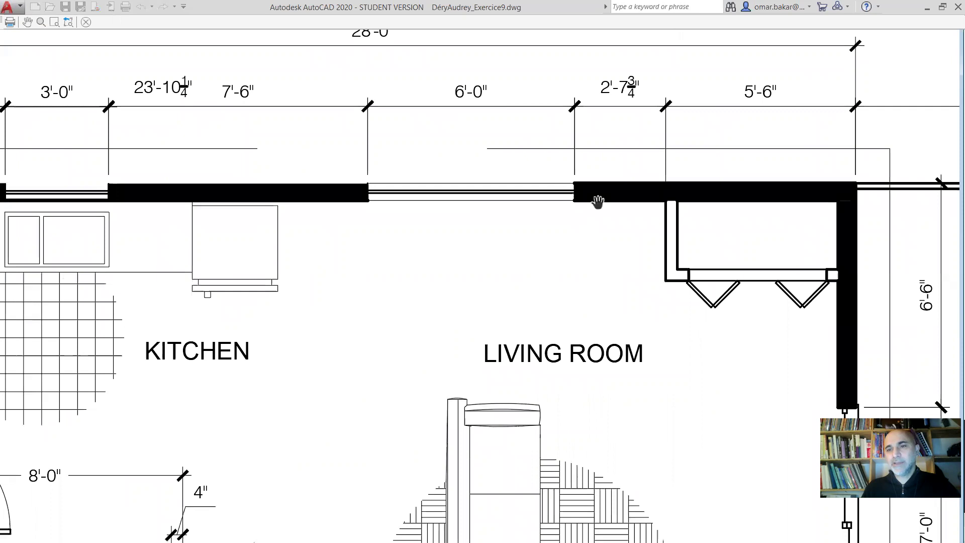
drag(761, 317, 612, 281)
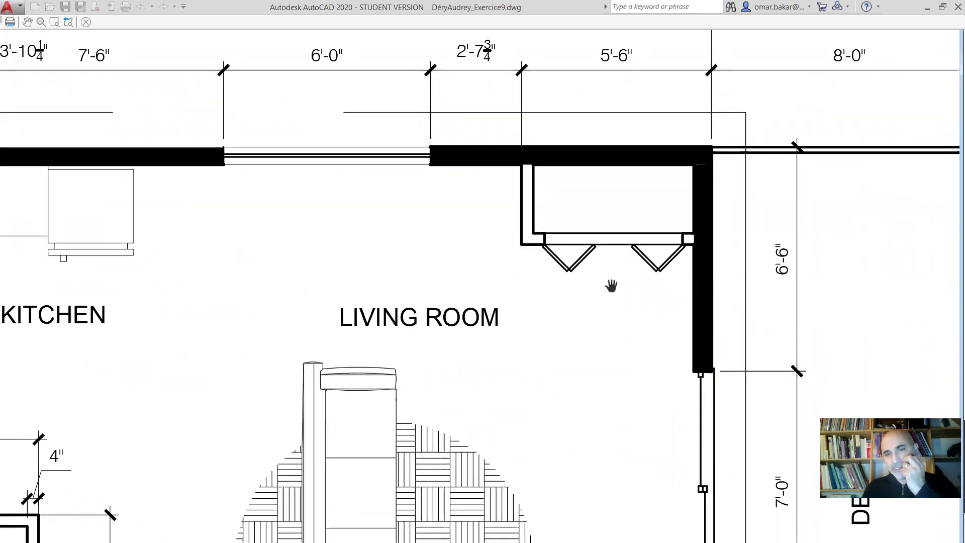
scroll(683, 237, up, 2)
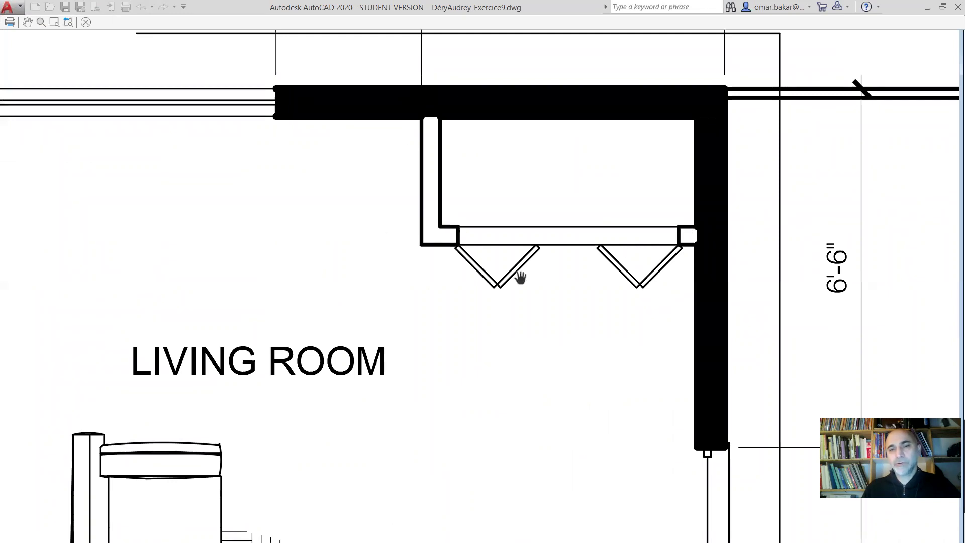
Check the deck and kitchen lineweights in the preview, and close the preview and the plot setup without plotting
scroll(594, 285, down, 5)
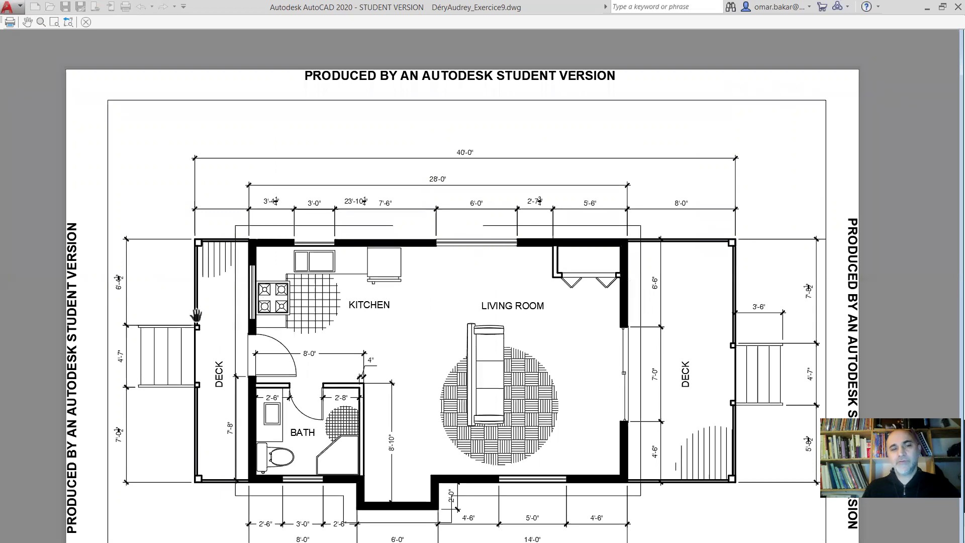
scroll(196, 315, up, 5)
mouse_move(249, 260)
mouse_down()
mouse_move(293, 357)
mouse_move(357, 388)
mouse_move(368, 357)
mouse_up()
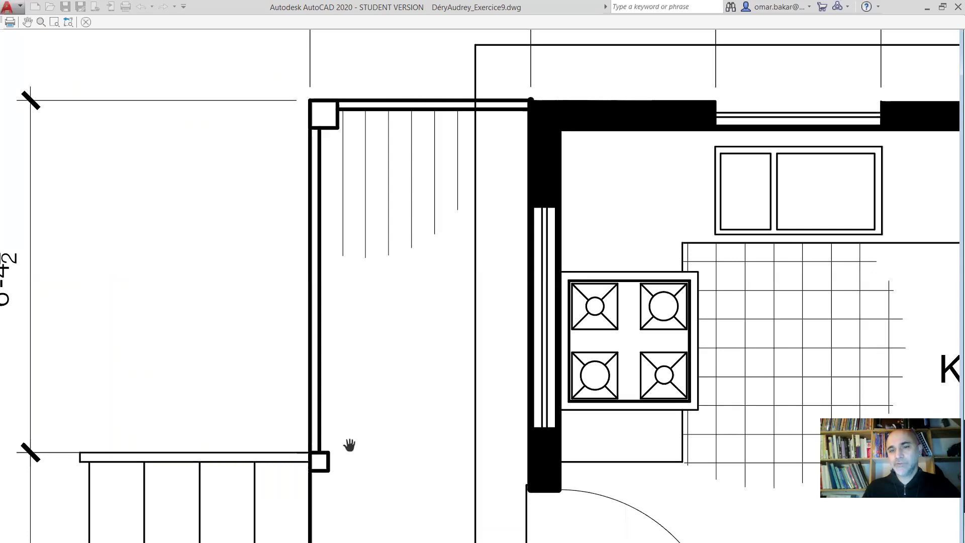
scroll(432, 333, down, 4)
drag(621, 299, 571, 269)
scroll(571, 270, down, 5)
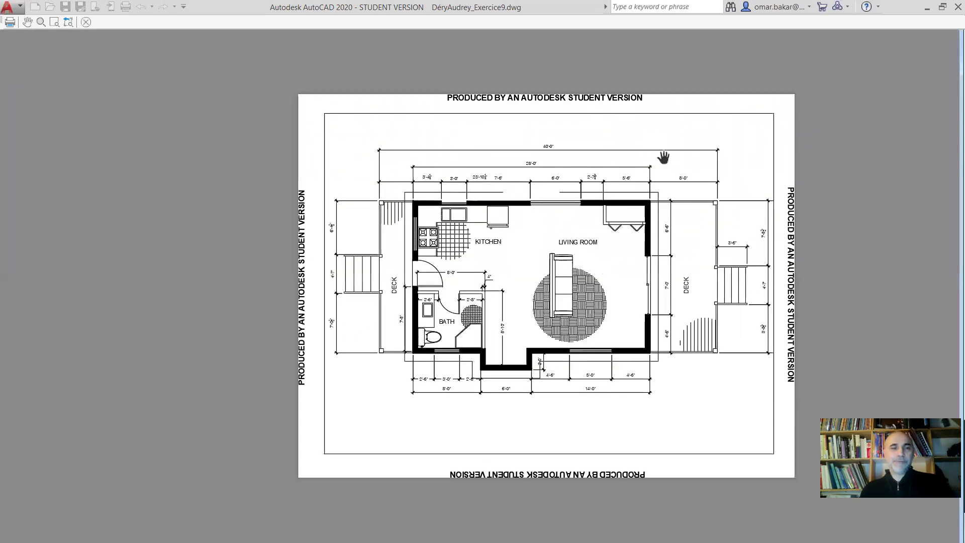
key(Escape)
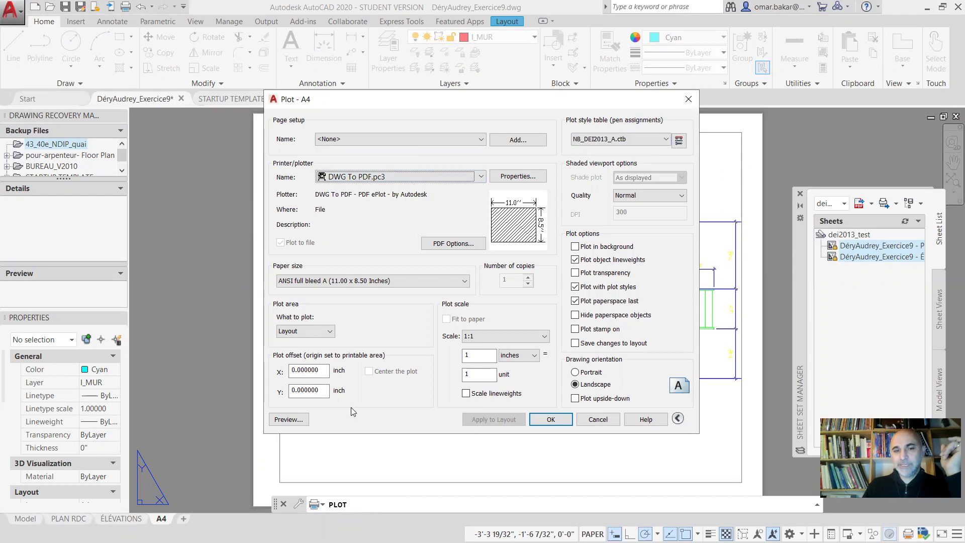
click(598, 420)
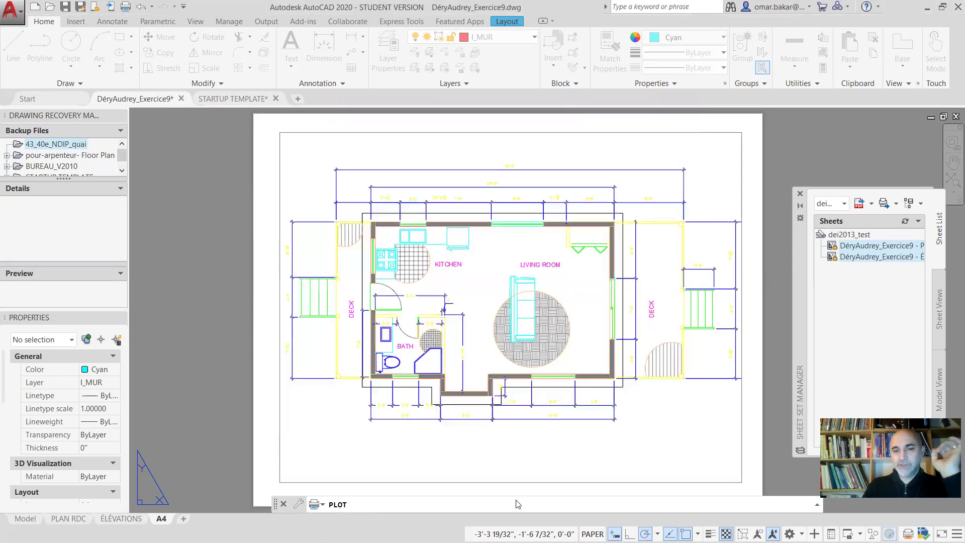
click(328, 483)
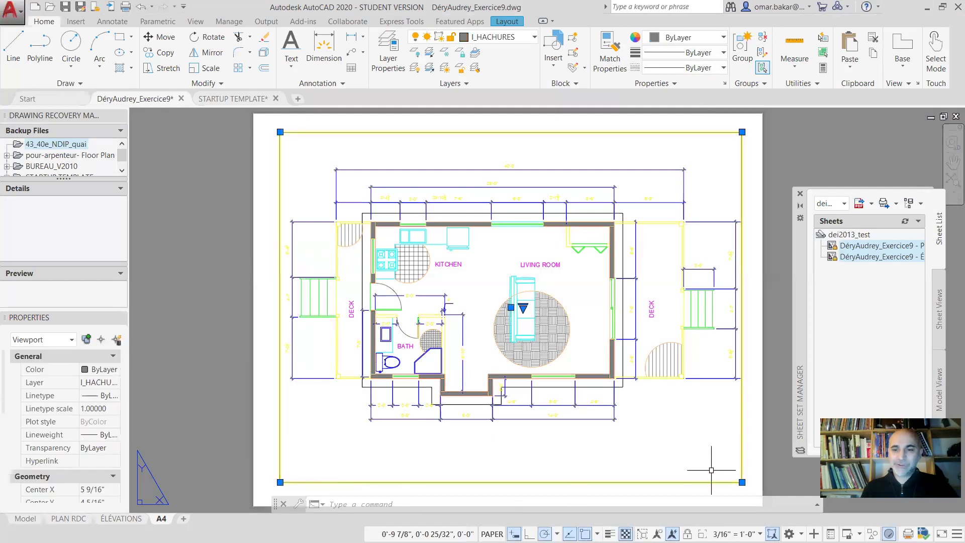
click(742, 482)
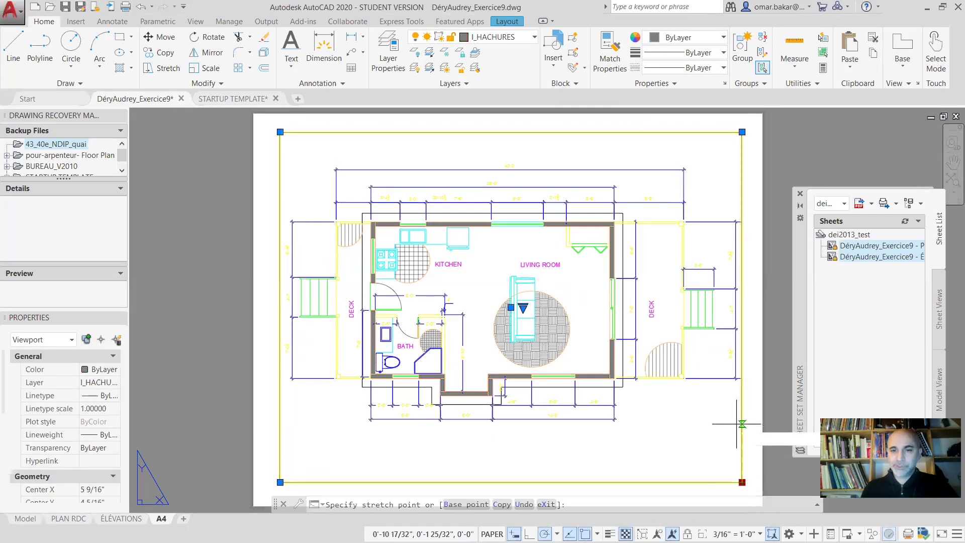
key(Escape)
middle_drag(534, 457, 460, 423)
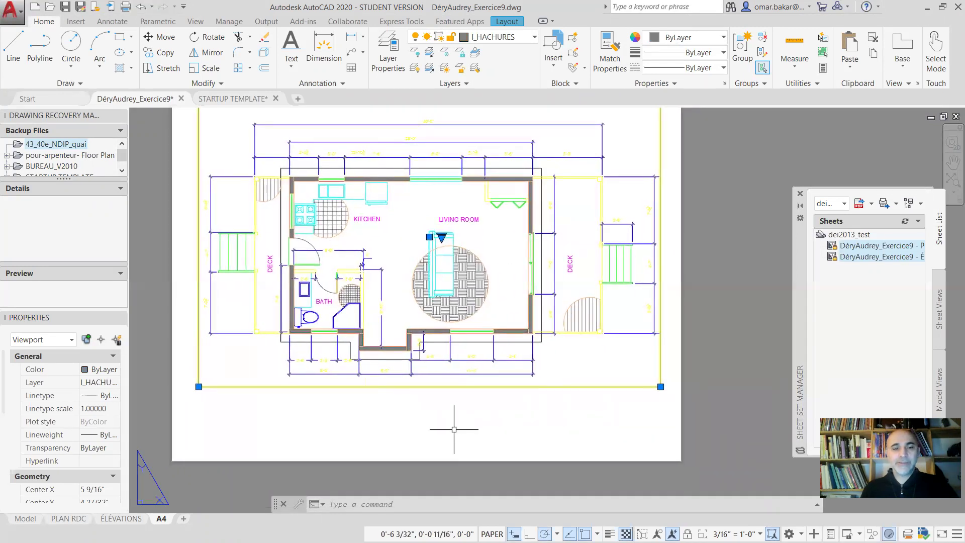
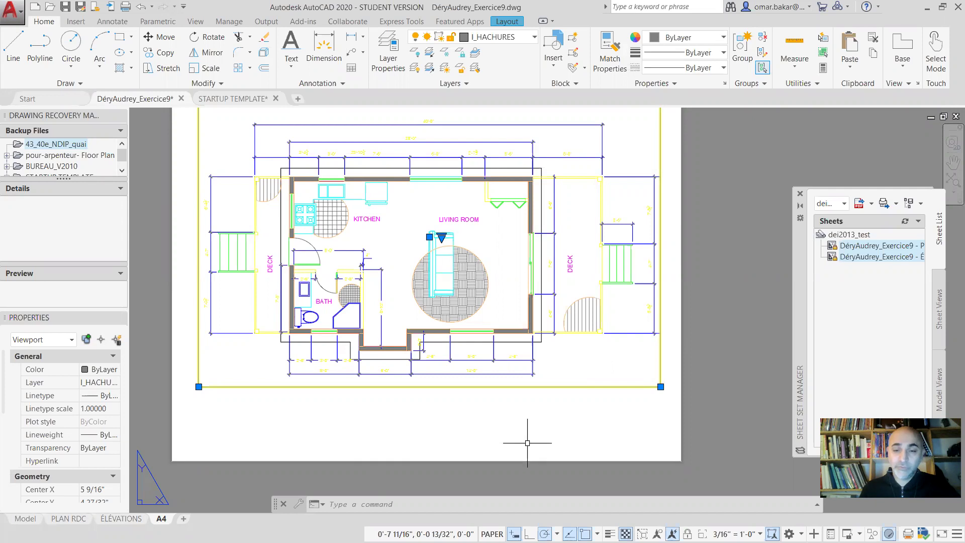
scroll(527, 443, up, 3)
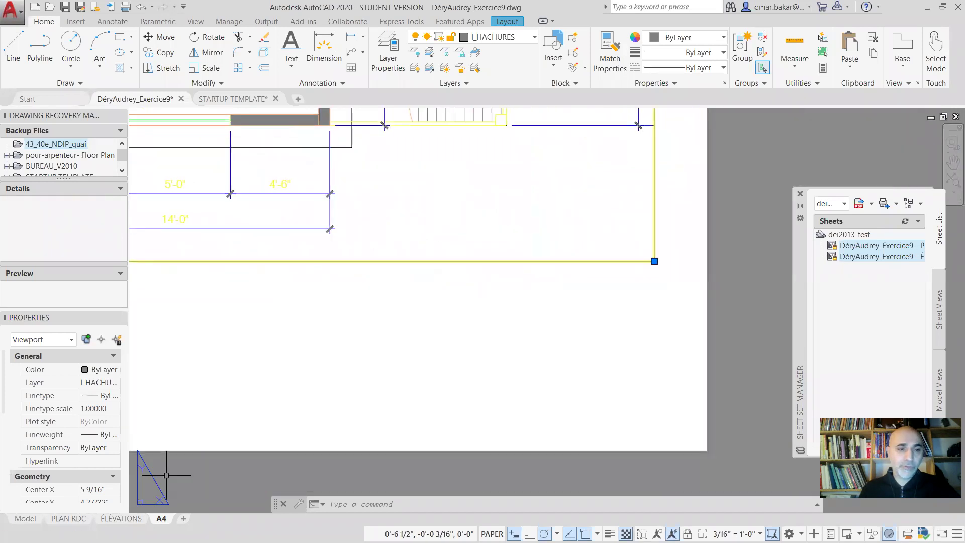
Copy the title block with its thick grey bar from the PLAN RDC layout
click(69, 518)
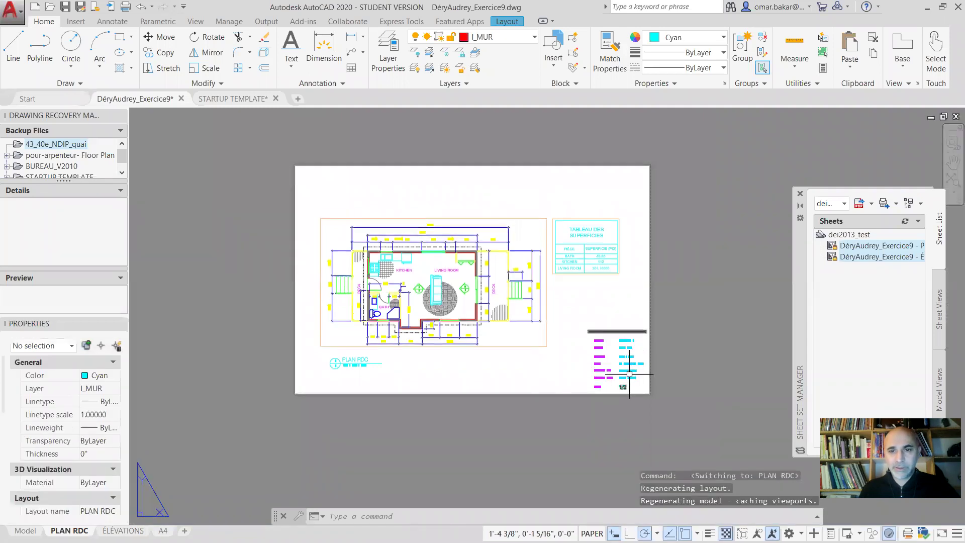
scroll(629, 364, up, 5)
scroll(625, 371, up, 3)
scroll(488, 366, down, 3)
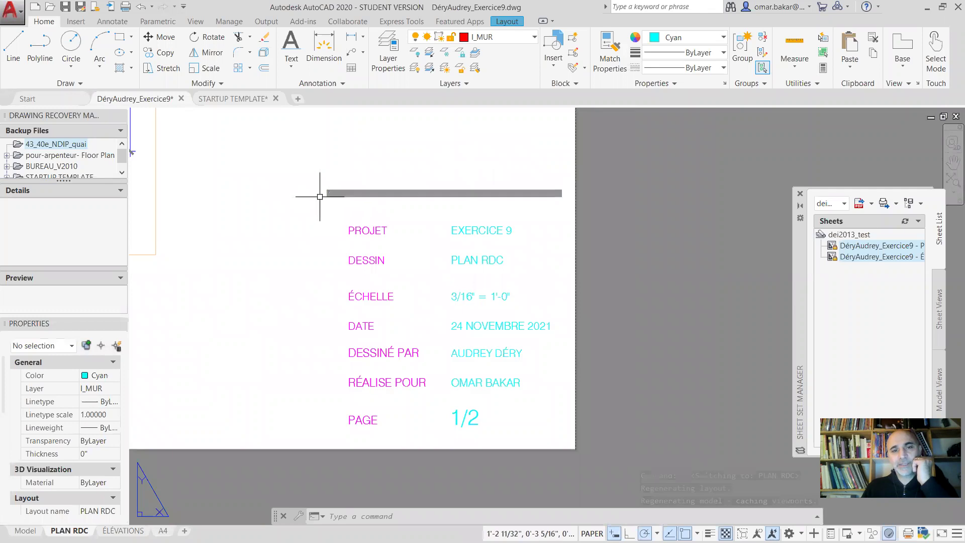
click(382, 193)
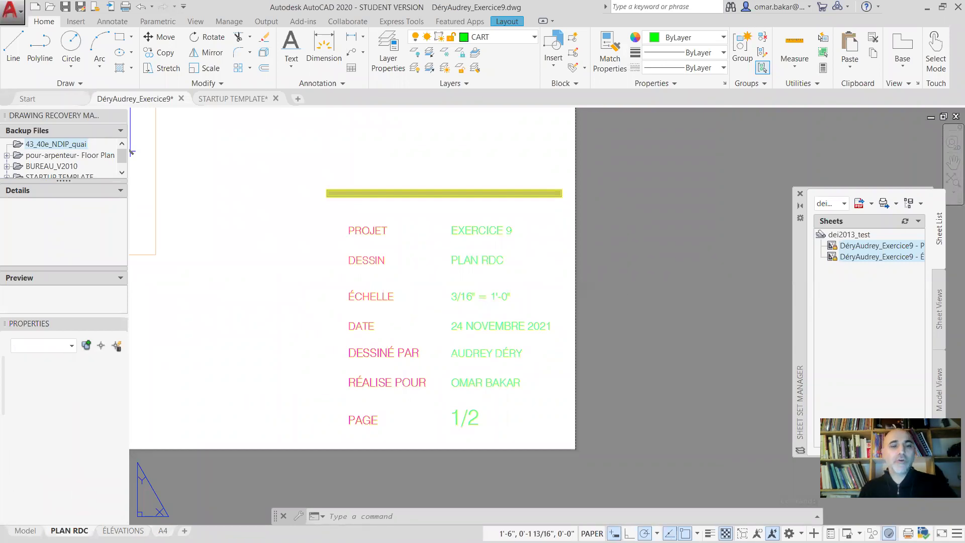
Paste the copied title block into the A4 layout, at the sheet's lower right corner
click(162, 530)
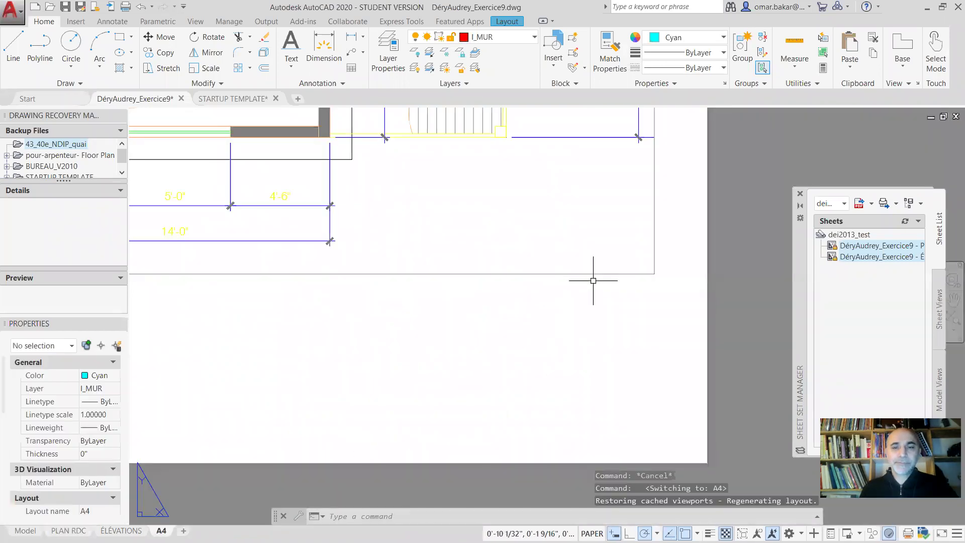
key(ctrl+v)
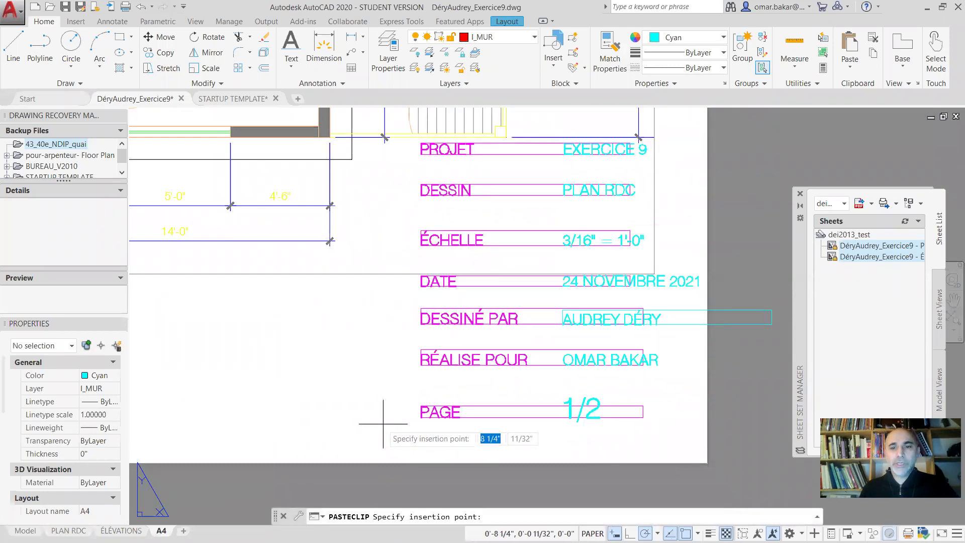
click(368, 440)
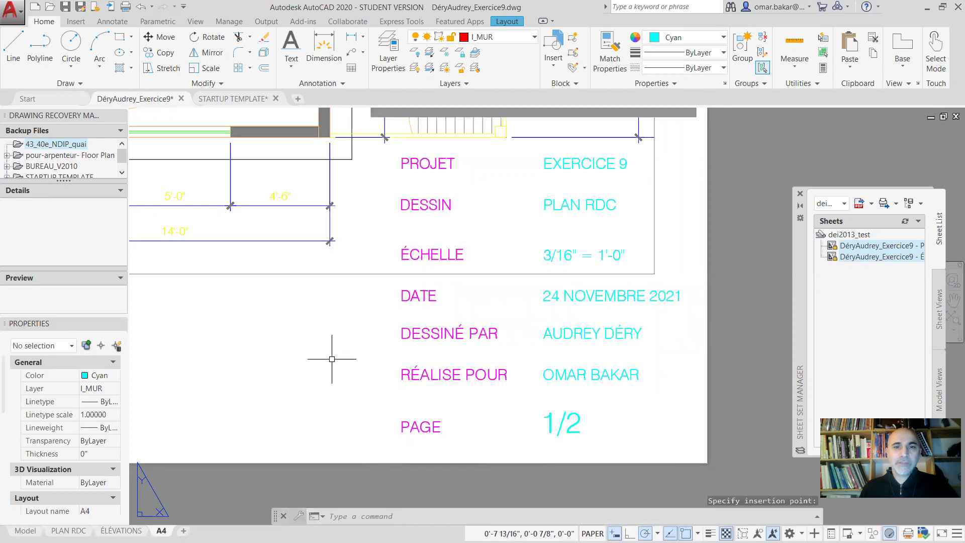
Move the title block straight down so its grey bar sits below the plan's deck
scroll(333, 355, down, 2)
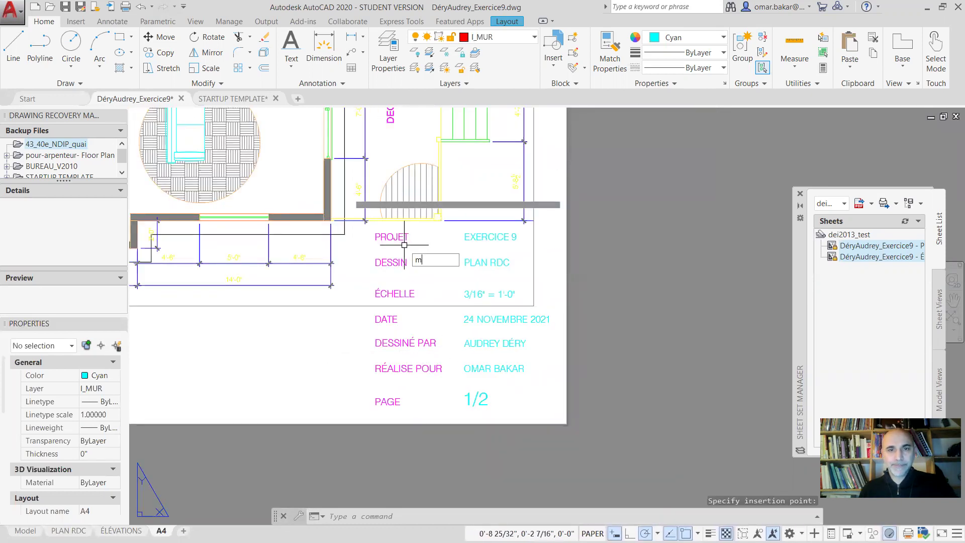
text(m)
key(Return)
click(441, 337)
key(Return)
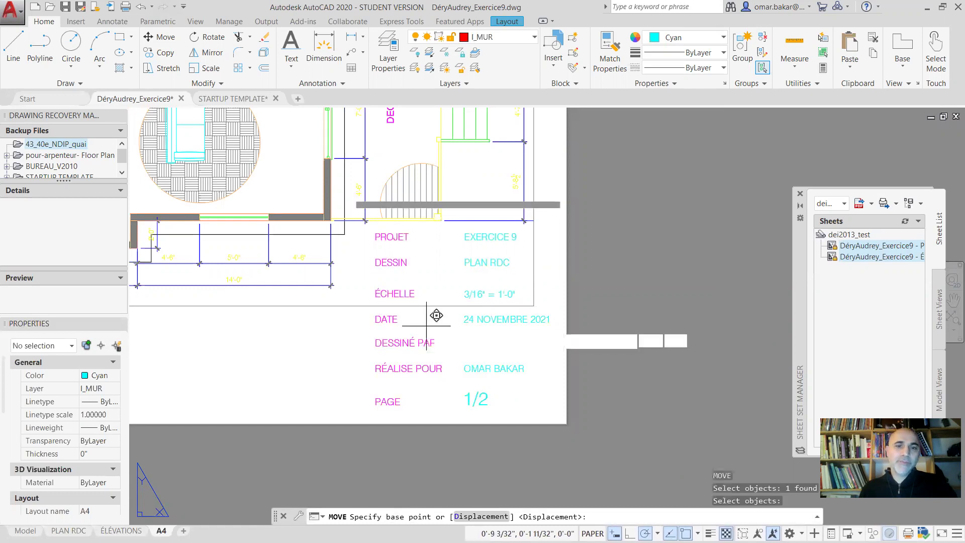
click(425, 325)
click(424, 388)
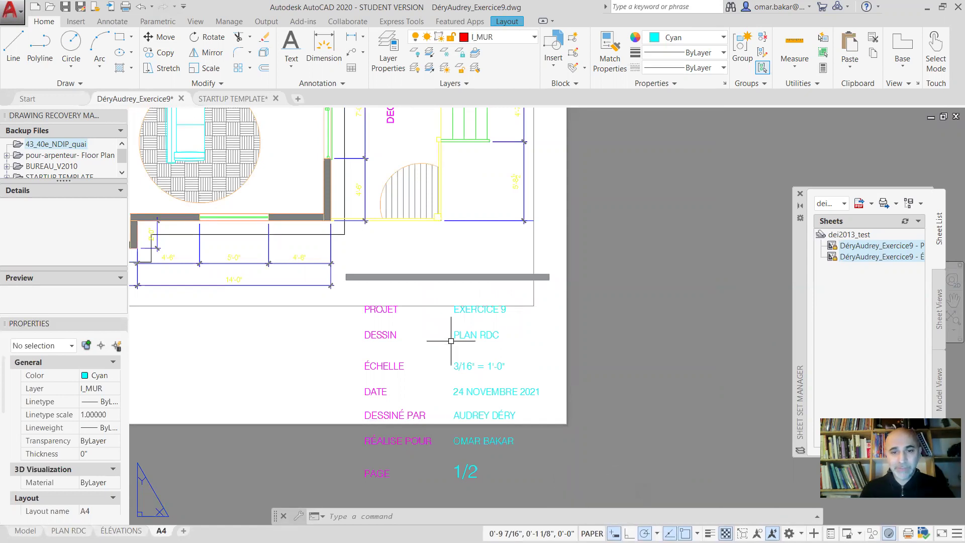
Explode the title block on the A4 layout into separate text elements
text(x)
key(Return)
click(514, 332)
click(451, 376)
key(Return)
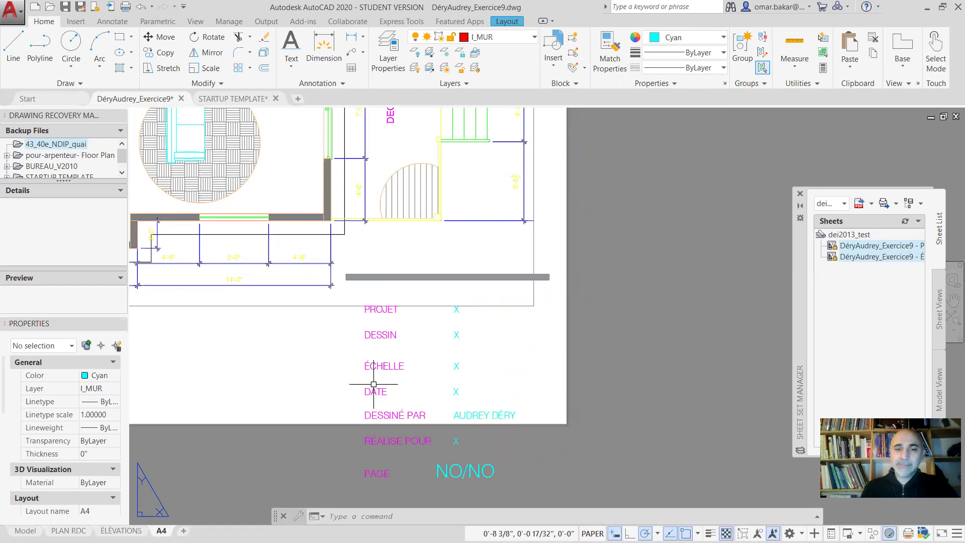
Move the PROJET label and its X value into the empty strip below the viewport, under the bathroom area of the plan
middle_drag(379, 401, 525, 400)
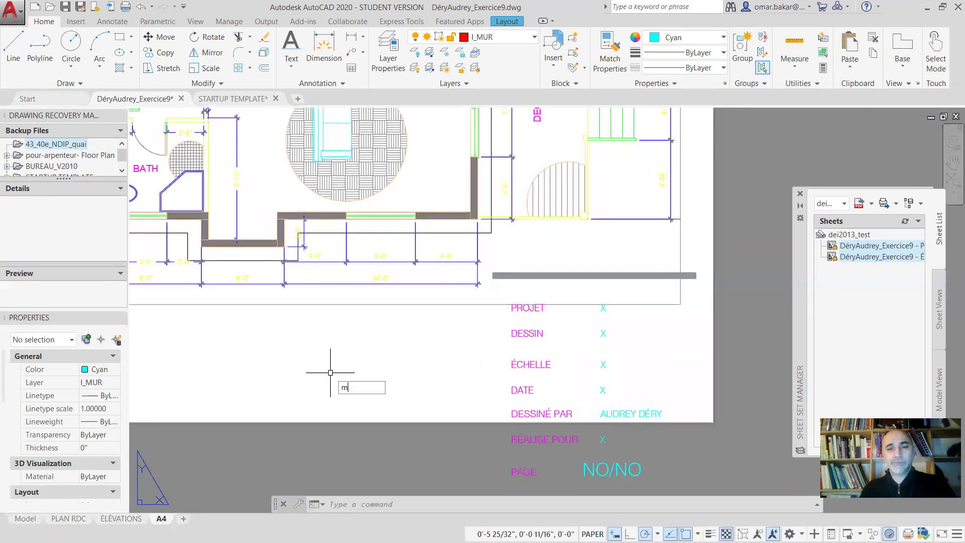
key(Return)
mouse_move(502, 299)
mouse_down()
mouse_move(653, 329)
mouse_move(656, 322)
mouse_up()
key(Escape)
key(Return)
click(493, 297)
click(671, 352)
key(Return)
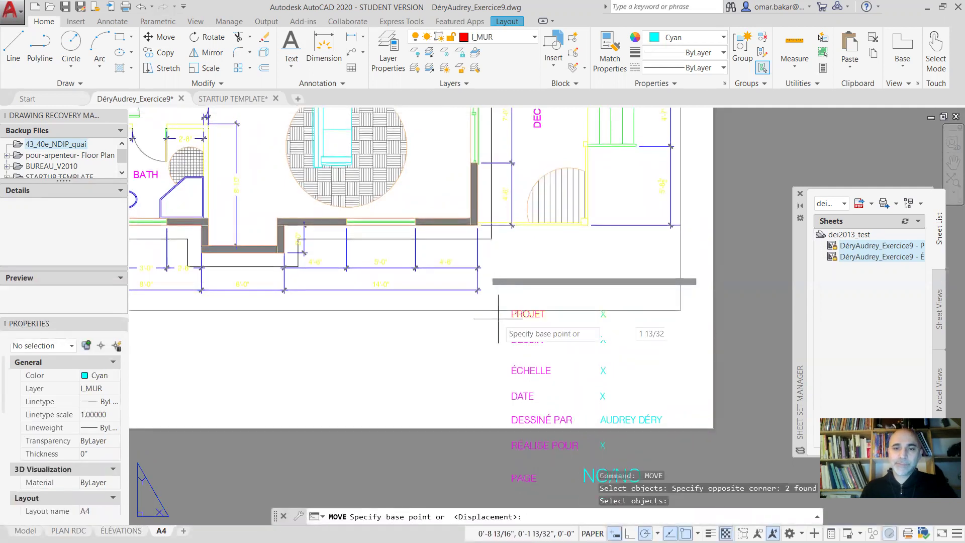
click(509, 312)
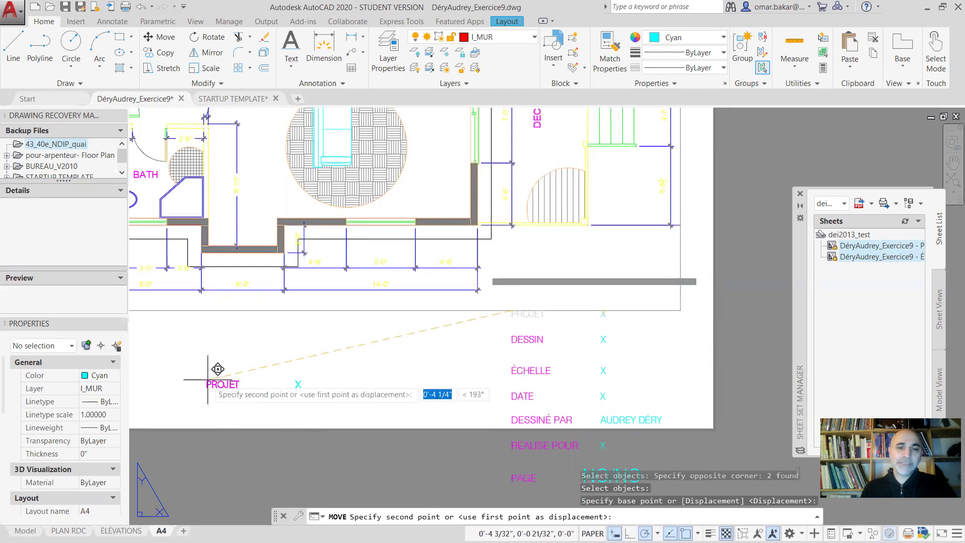
click(189, 393)
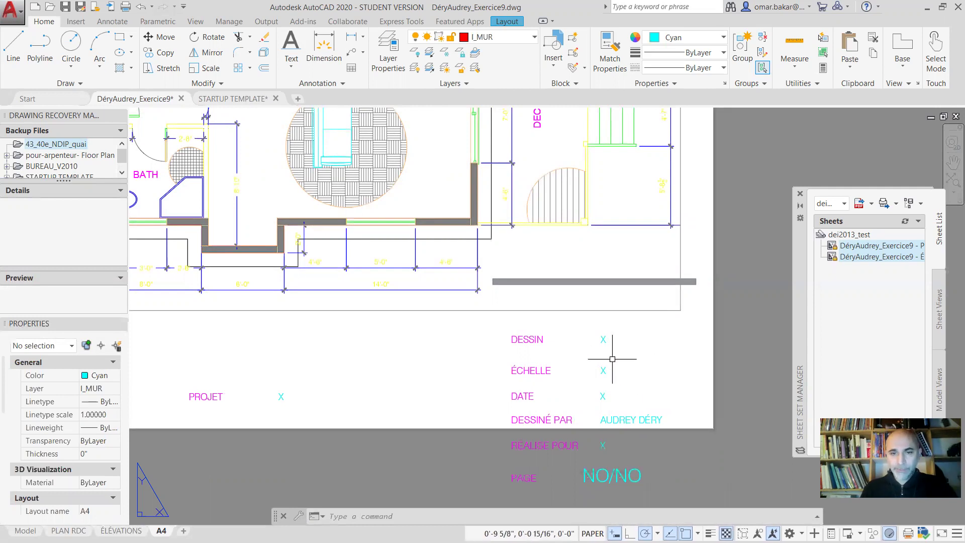
Move the DESSIN label and its X value into the strip below the viewport, just right of the PROJET entry
text(m)
key(Return)
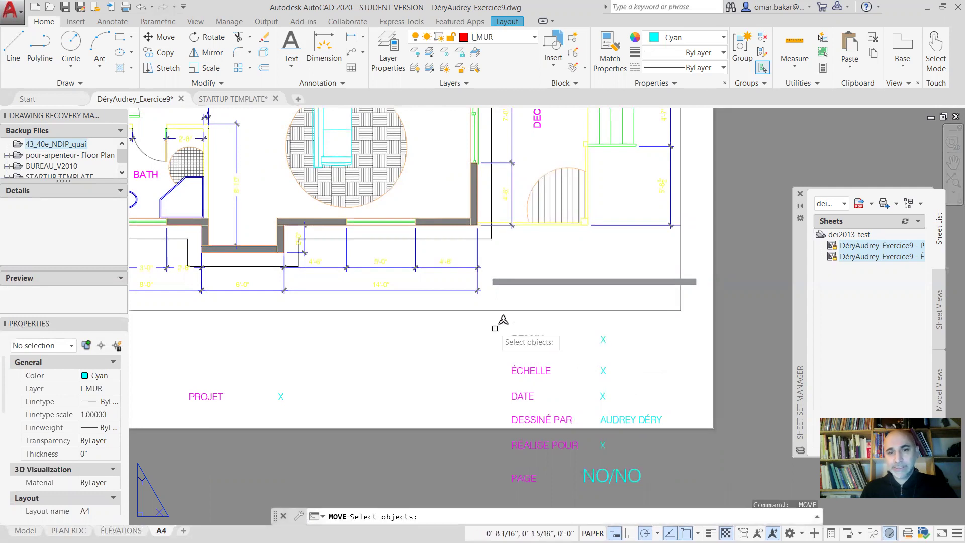
click(491, 324)
click(664, 362)
key(Return)
click(524, 340)
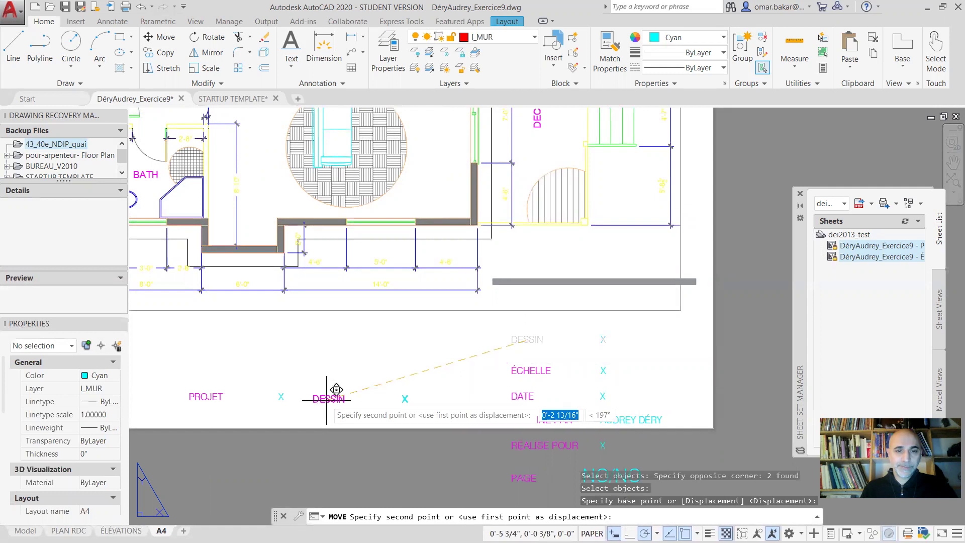
click(325, 399)
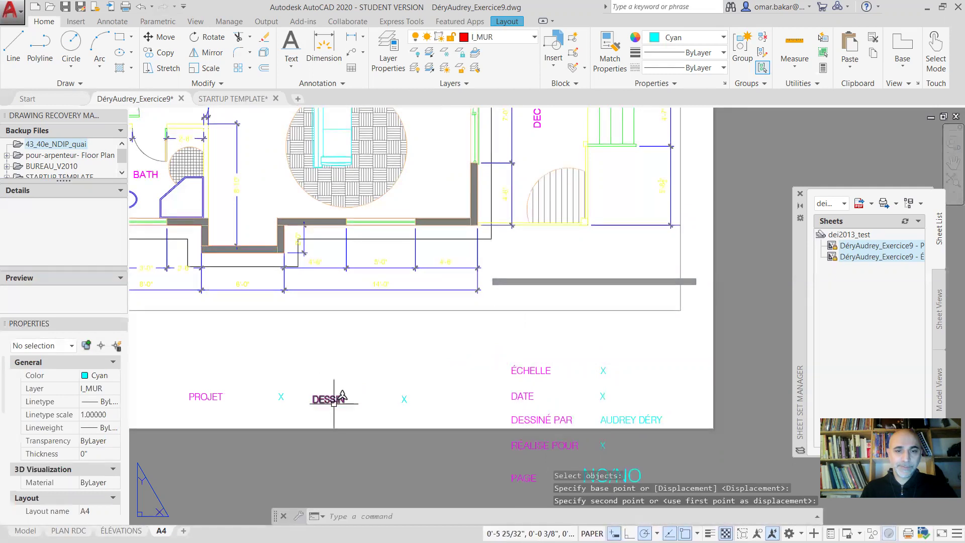
Move the DESSINÉ PAR label and its name value directly beneath the DESSIN row
key(Return)
click(509, 411)
click(693, 439)
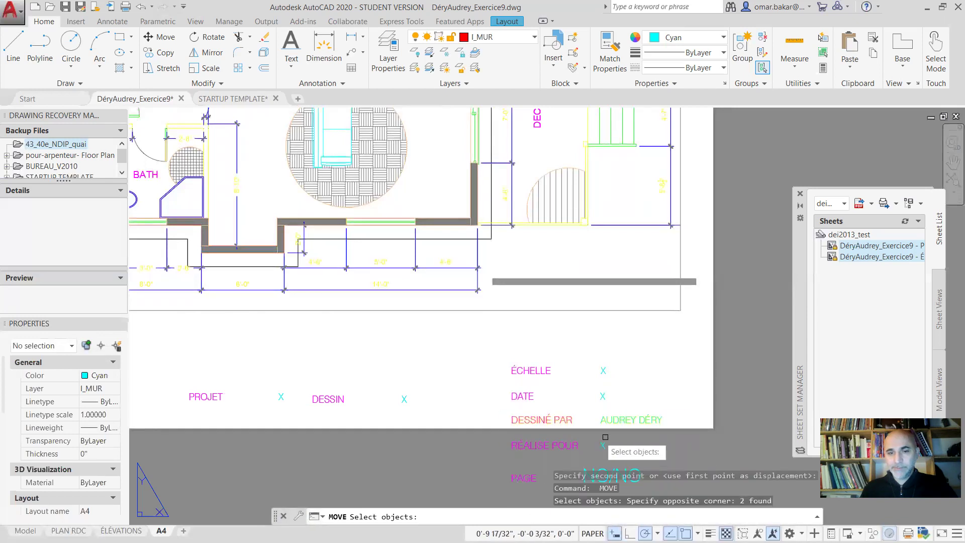
key(Return)
click(539, 410)
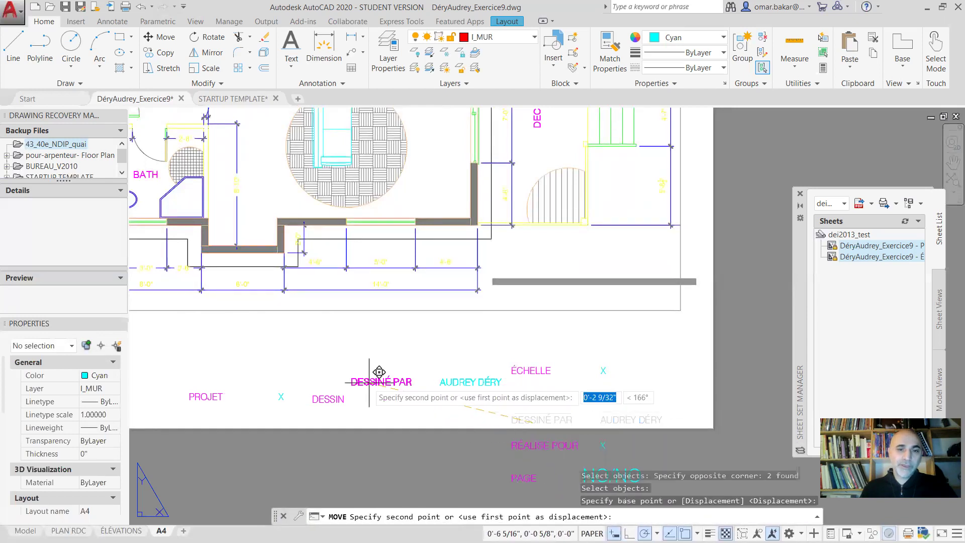
click(341, 401)
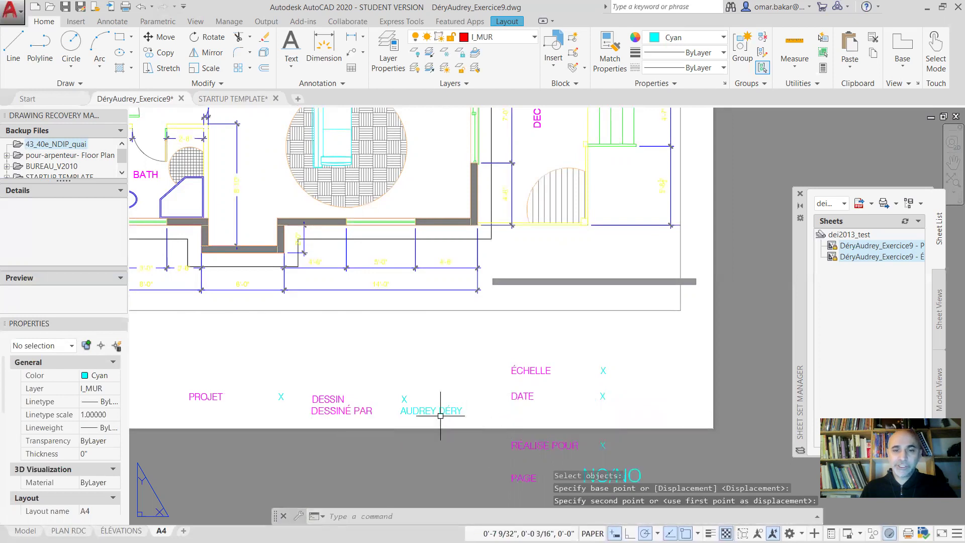
Shift the DESSIN and DESSINÉ PAR rows together slightly up and left, closer to the height of PROJET
key(Return)
click(304, 378)
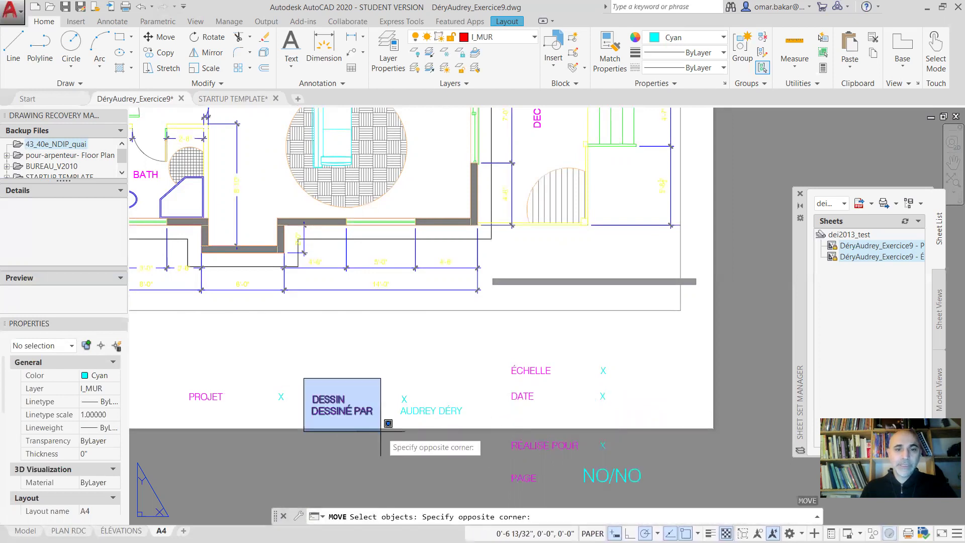
click(388, 423)
key(Return)
click(375, 445)
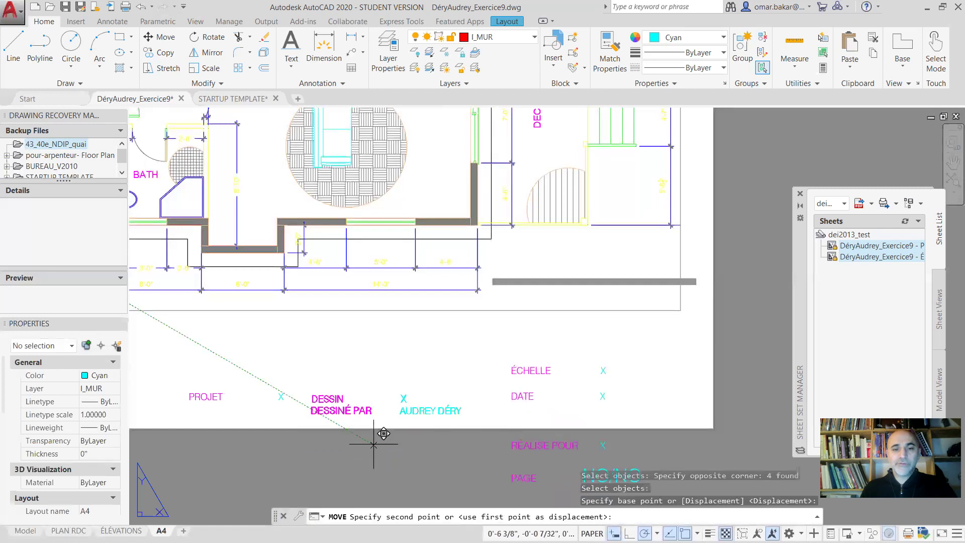
click(372, 440)
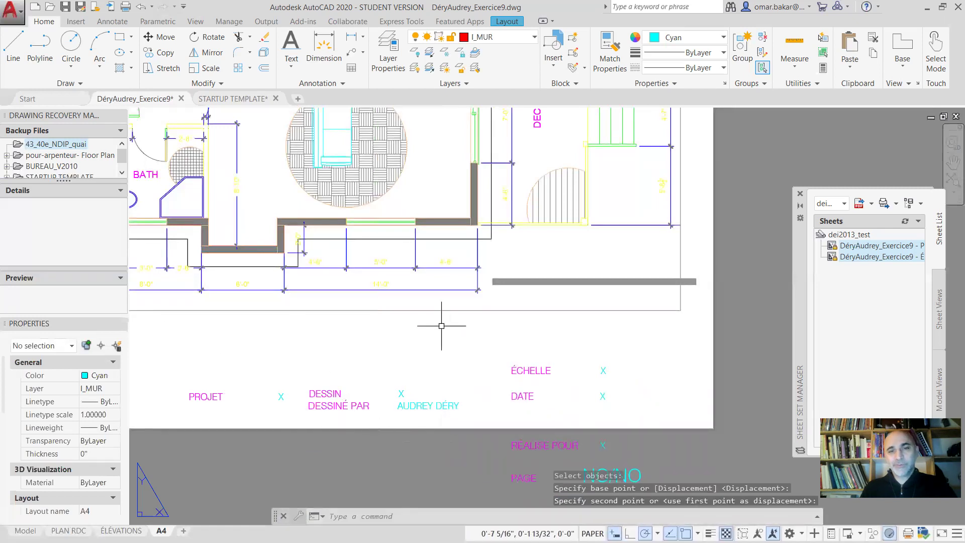
Nudge only the DESSIN label and its X value slightly left above the DESSINÉ PAR row
key(Return)
click(297, 368)
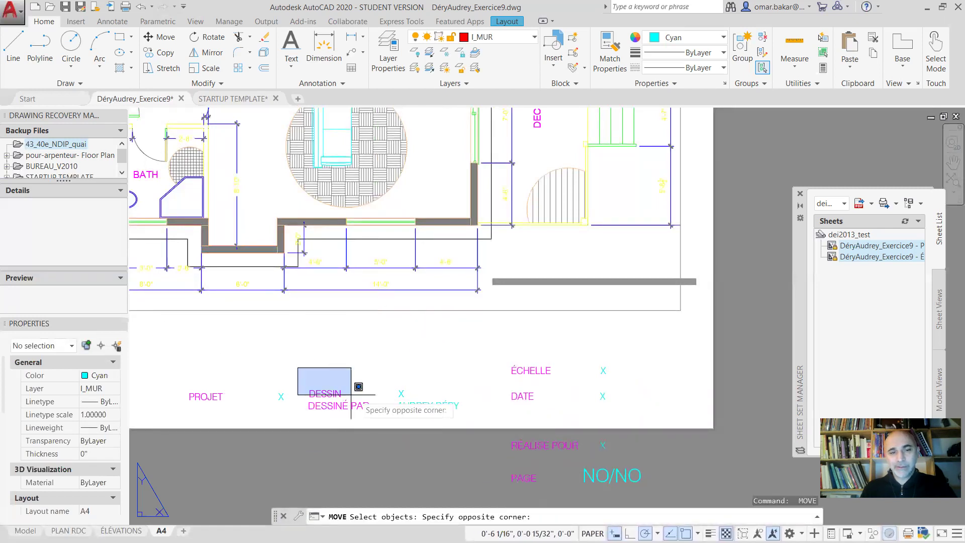
click(475, 395)
key(Return)
click(433, 356)
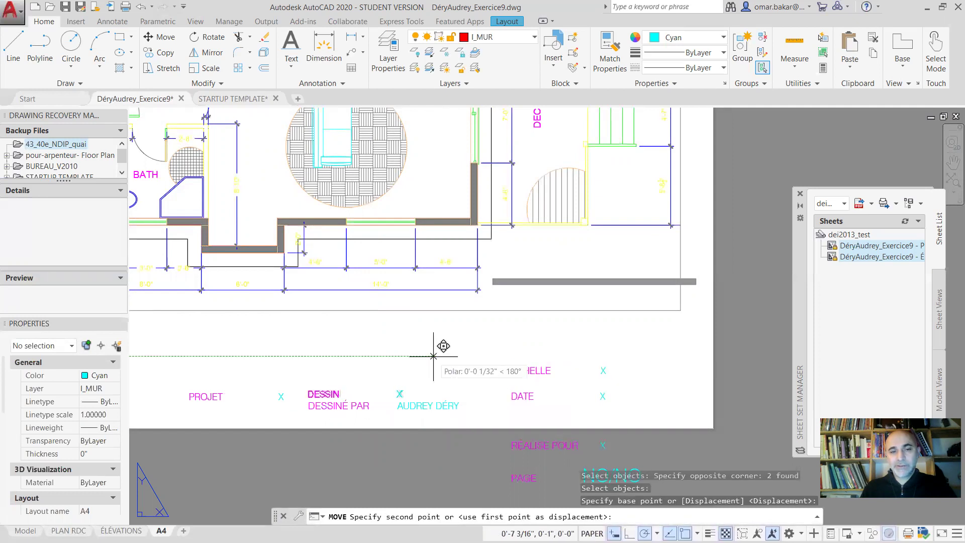
click(433, 355)
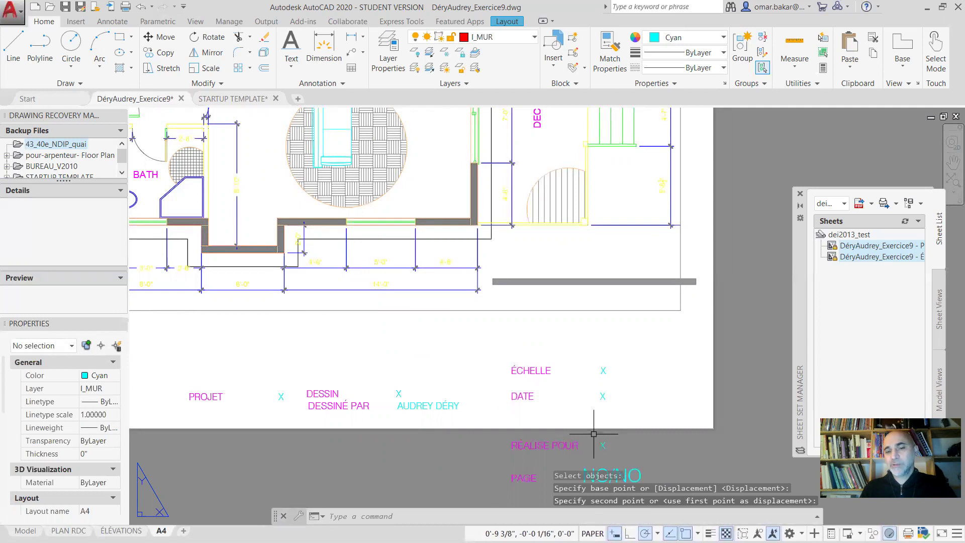
Move the PROJET label and its X value horizontally left to widen the gap before DESSIN
middle_drag(614, 390, 648, 336)
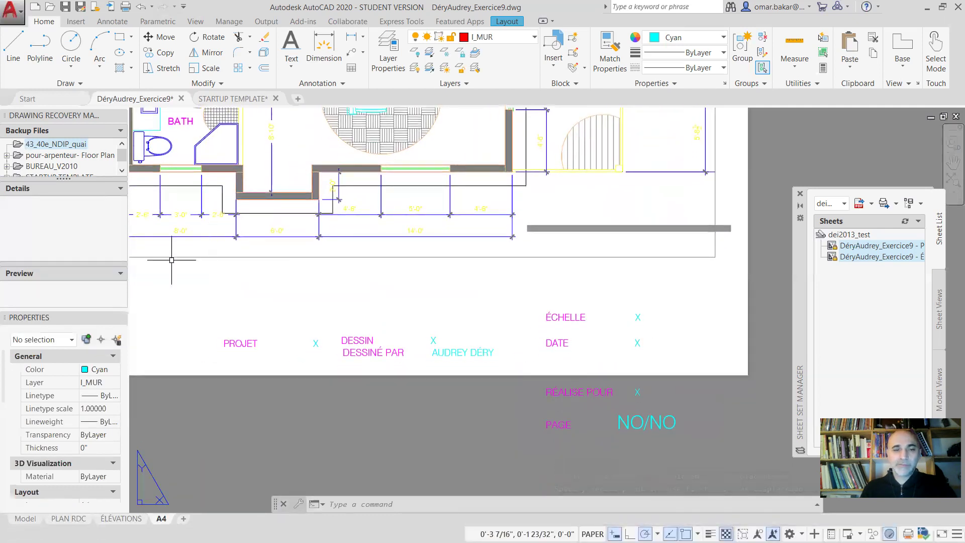
text(m)
key(Return)
click(204, 318)
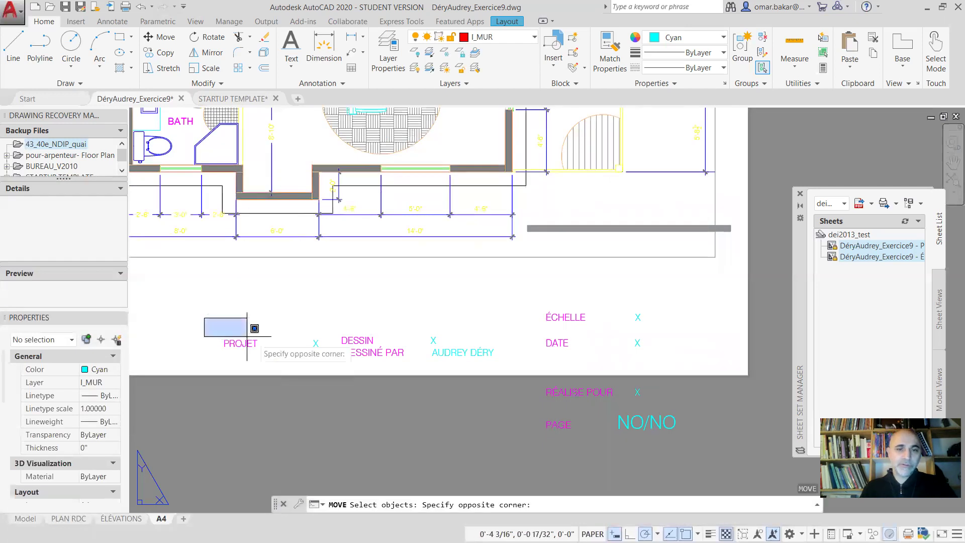
click(324, 366)
key(Return)
click(261, 313)
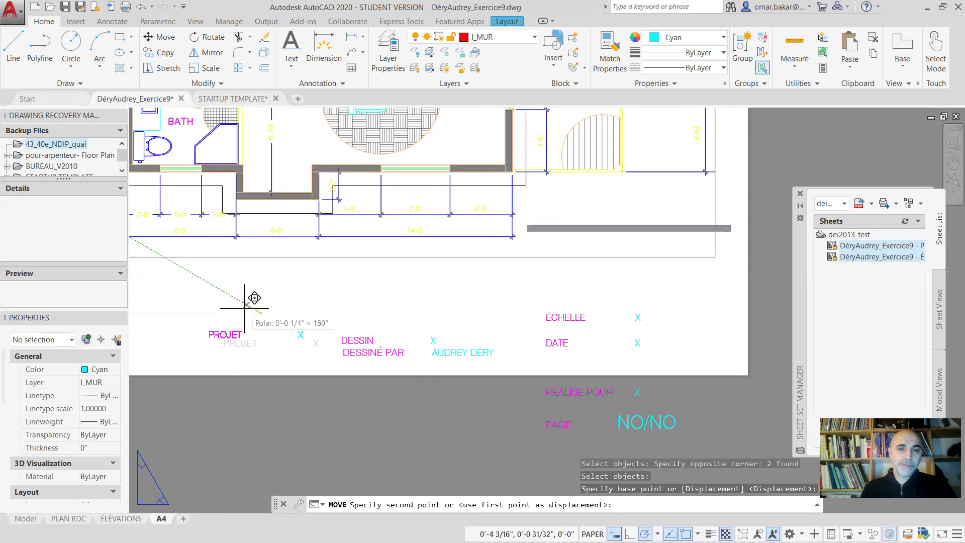
click(242, 313)
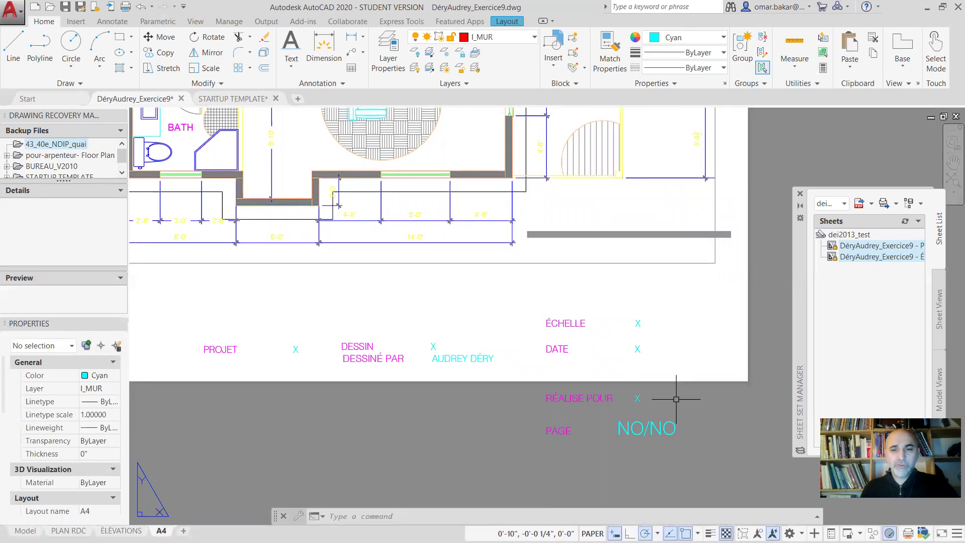
Move the ÉCHELLE label and its X value straight down to sit just above the DATE row
text(m)
key(Return)
click(534, 307)
click(686, 325)
key(Return)
click(539, 325)
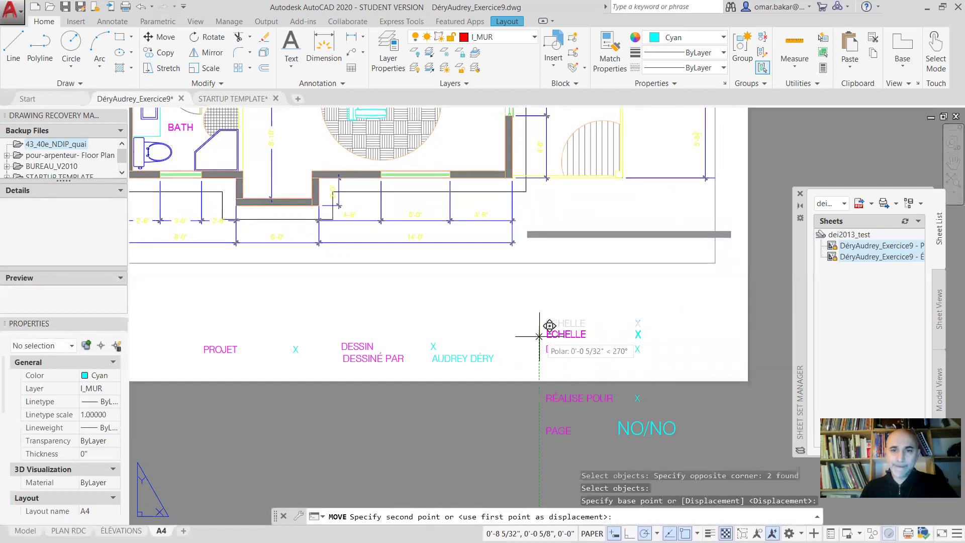
click(539, 340)
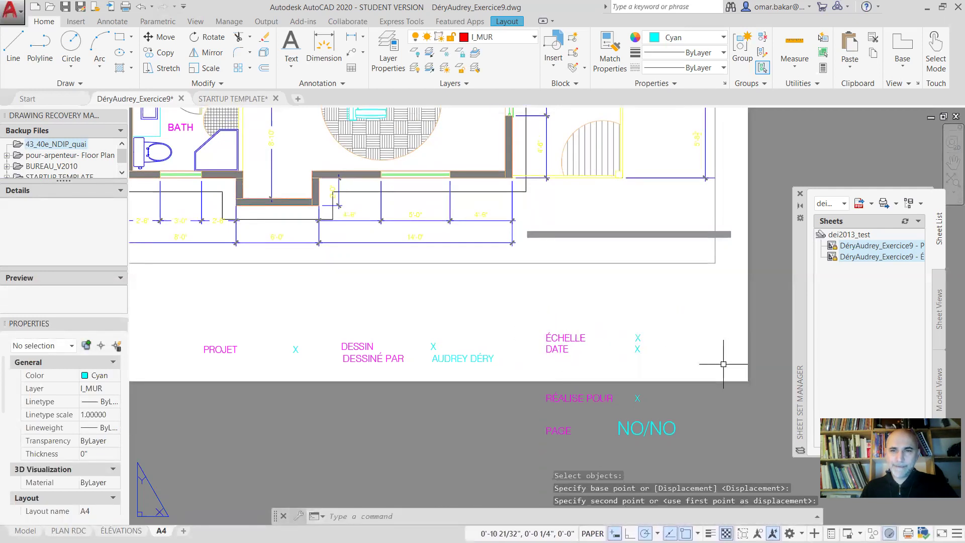
Move the ÉCHELLE and DATE rows straight down to line up with the DESSIN and DESSINÉ PAR rows
text(m)
key(Return)
click(513, 295)
click(704, 396)
key(Return)
click(685, 335)
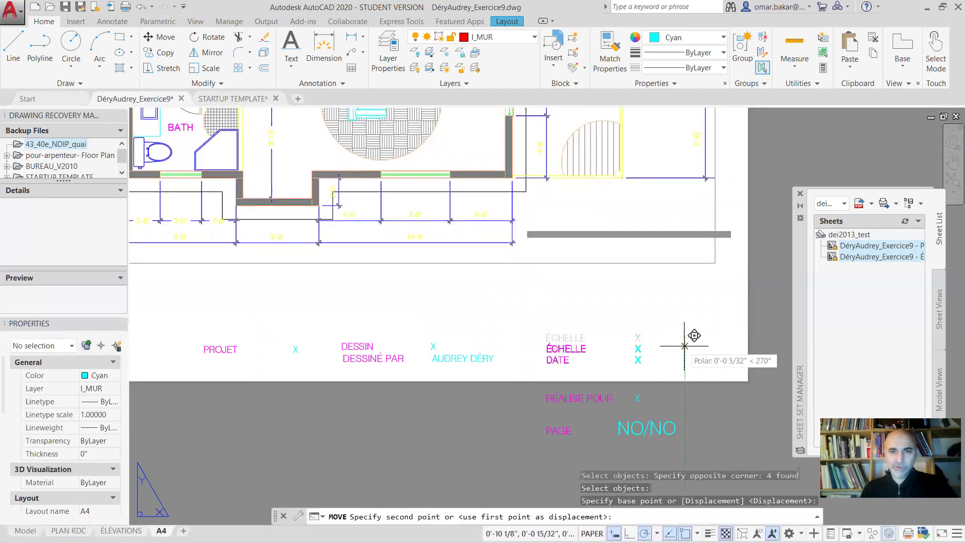
click(684, 344)
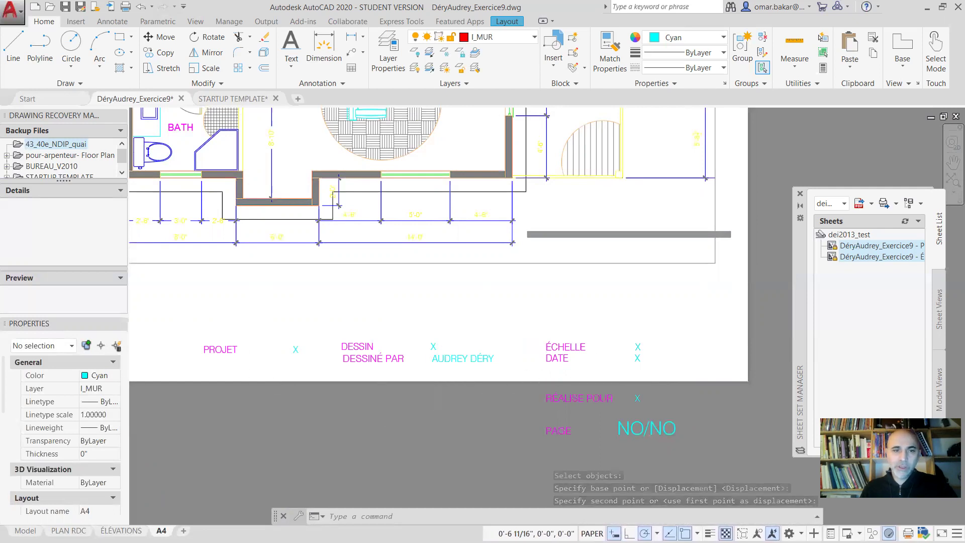
Move the PROJET, DESSIN, DESSINÉ PAR, ÉCHELLE and DATE entries together horizontally left along the strip
scroll(445, 373, down, 3)
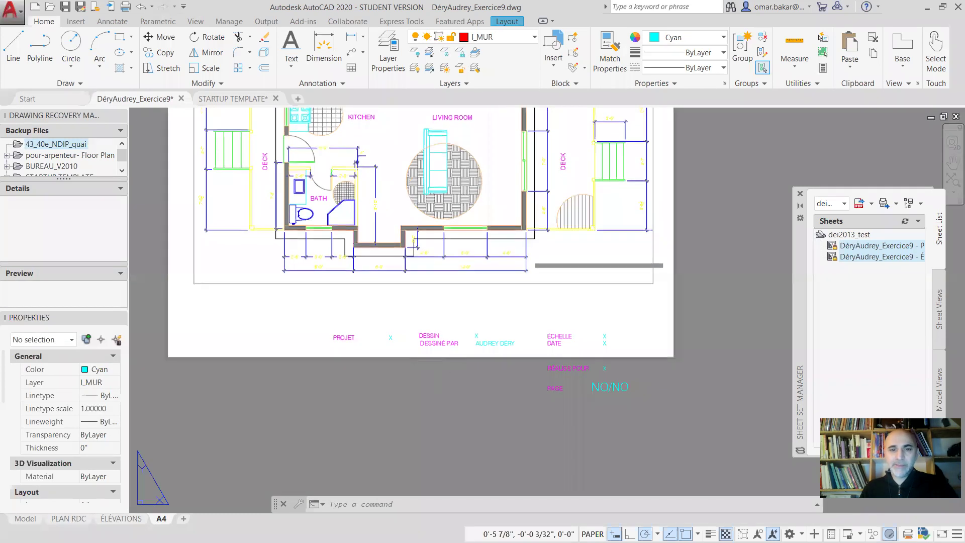
text(M)
key(Return)
click(302, 321)
click(631, 355)
key(Return)
click(639, 330)
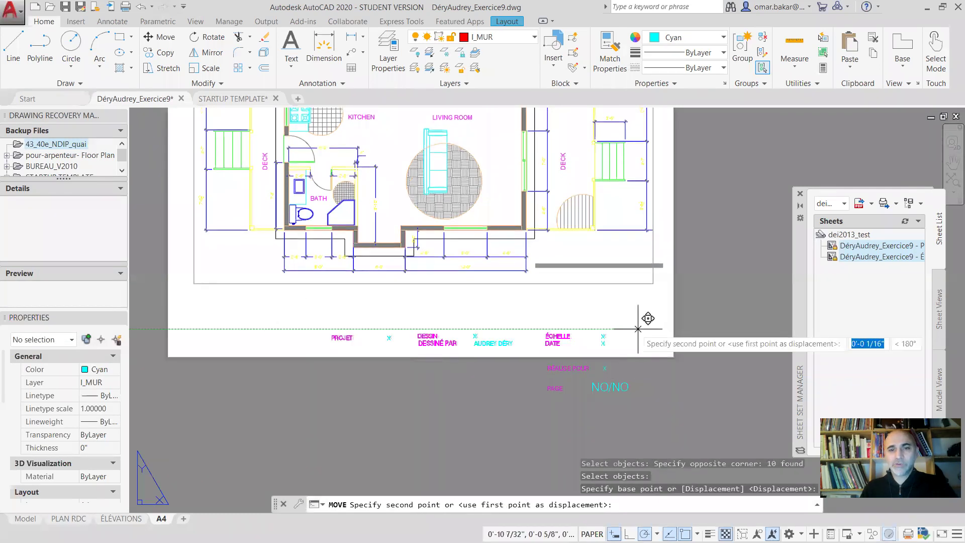
click(608, 329)
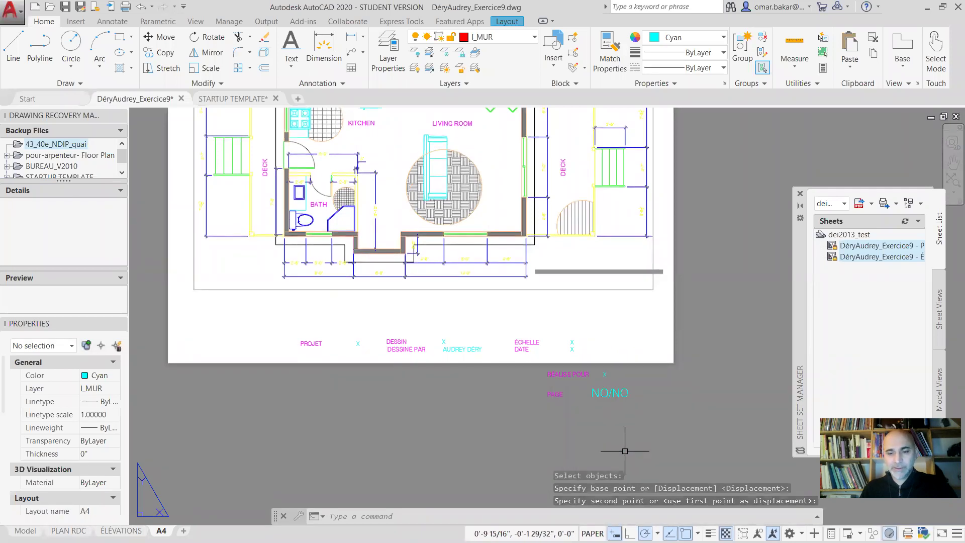
Move the RÉALISE POUR and PAGE rows with their values up into the strip, right of ÉCHELLE and DATE
text(m)
key(Return)
click(534, 433)
click(637, 363)
key(Return)
click(526, 410)
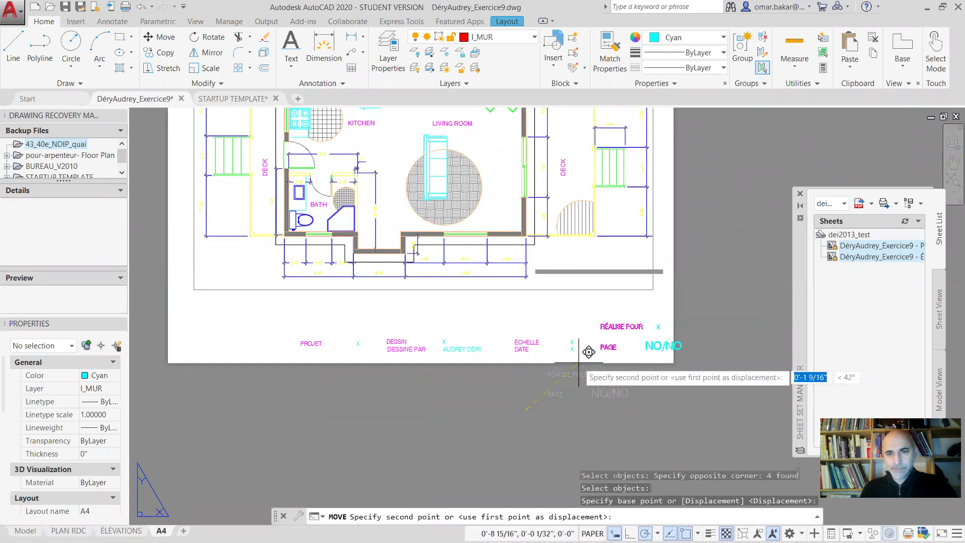
click(579, 363)
Move the RÉALISE POUR and PAGE rows left until the NO/NO text fits inside the sheet edge
scroll(634, 363, up, 2)
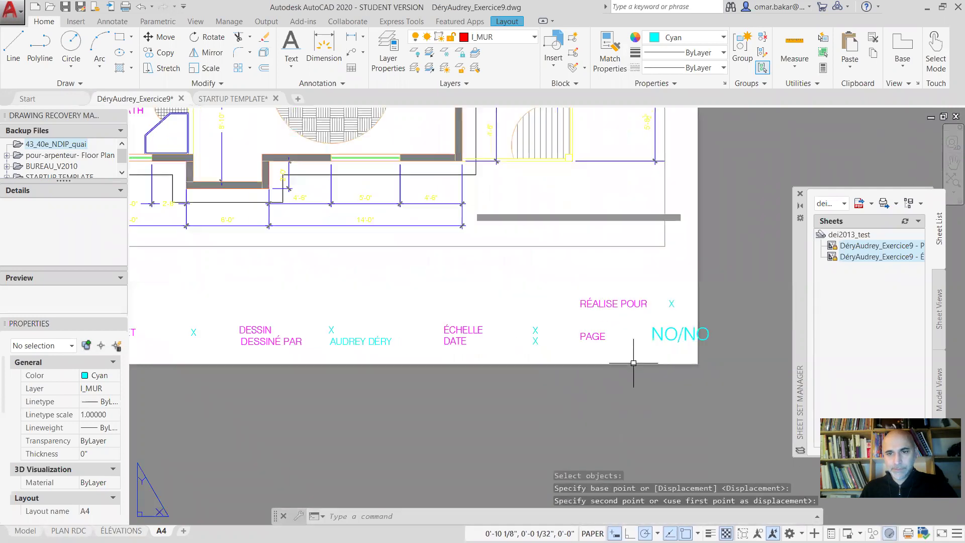
middle_drag(633, 363, 551, 373)
key(Return)
click(489, 293)
click(653, 393)
key(Return)
click(605, 276)
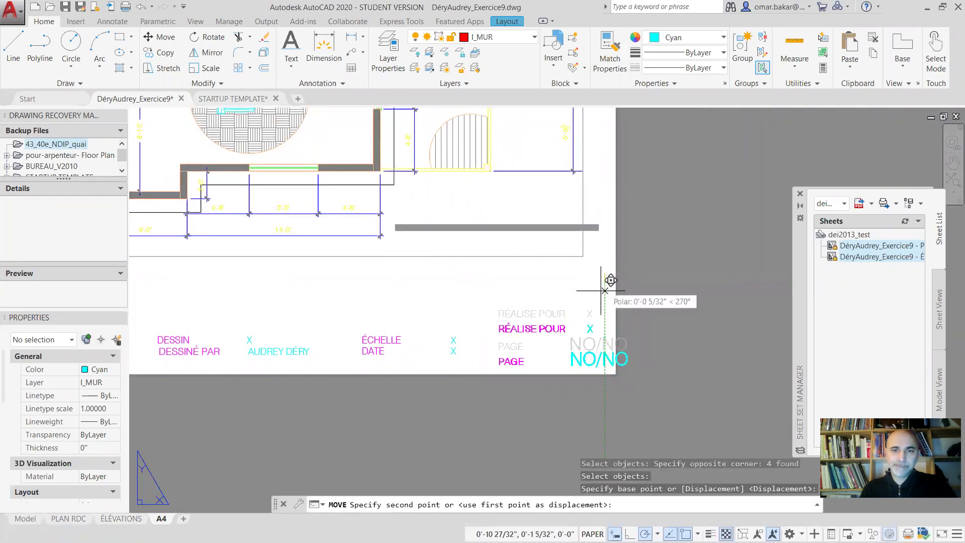
click(581, 278)
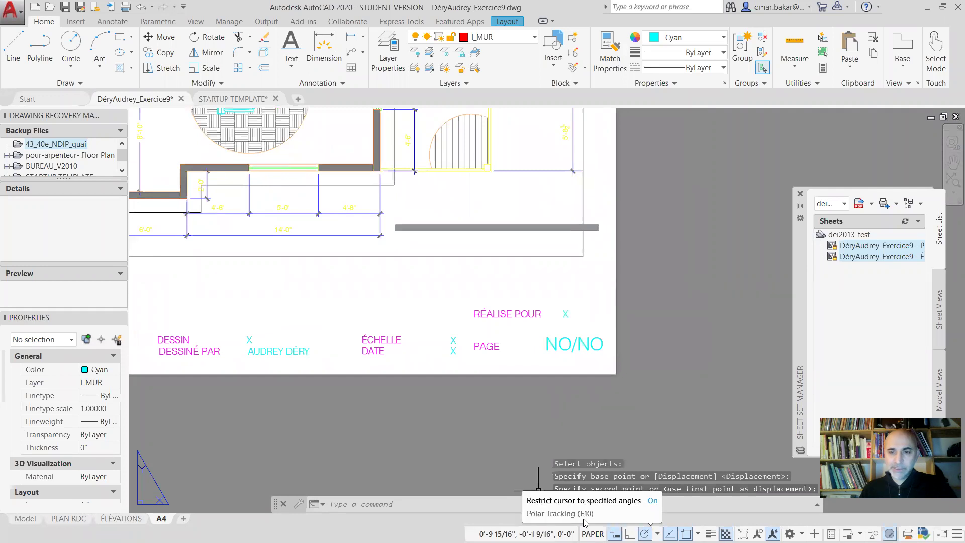
Turn off polar tracking and object snap tracking, and move the RÉALISE POUR and PAGE rows slightly left and down
key(F10)
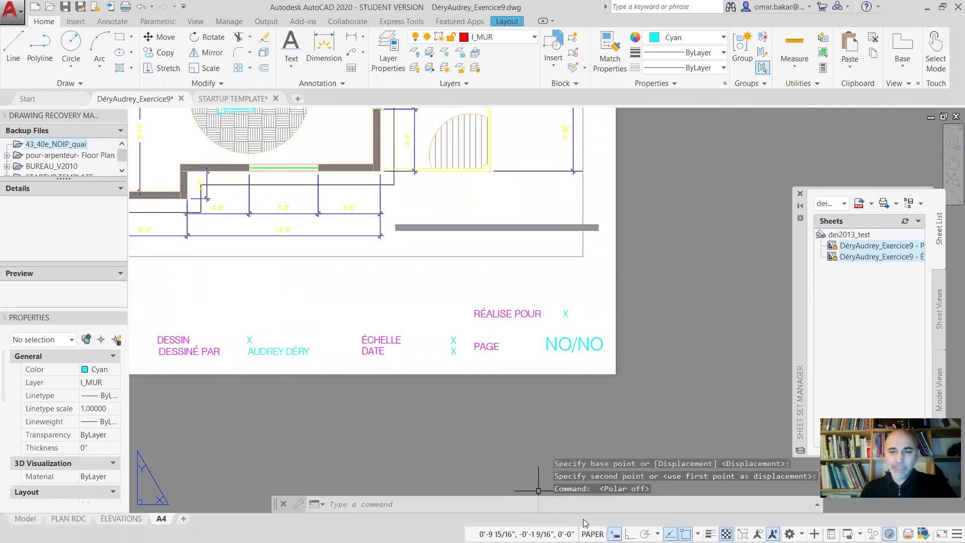
key(F11)
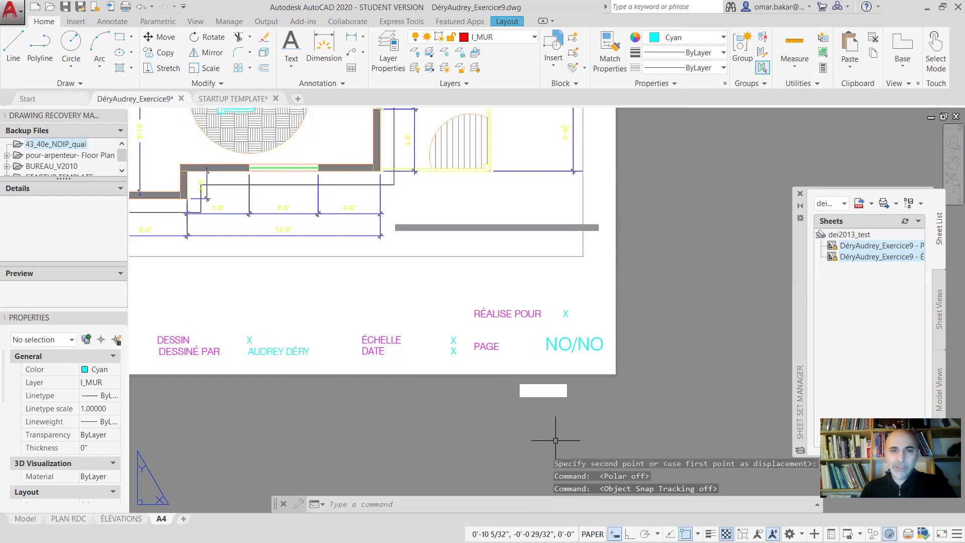
text(m)
key(Return)
click(467, 290)
click(622, 384)
key(Return)
click(586, 295)
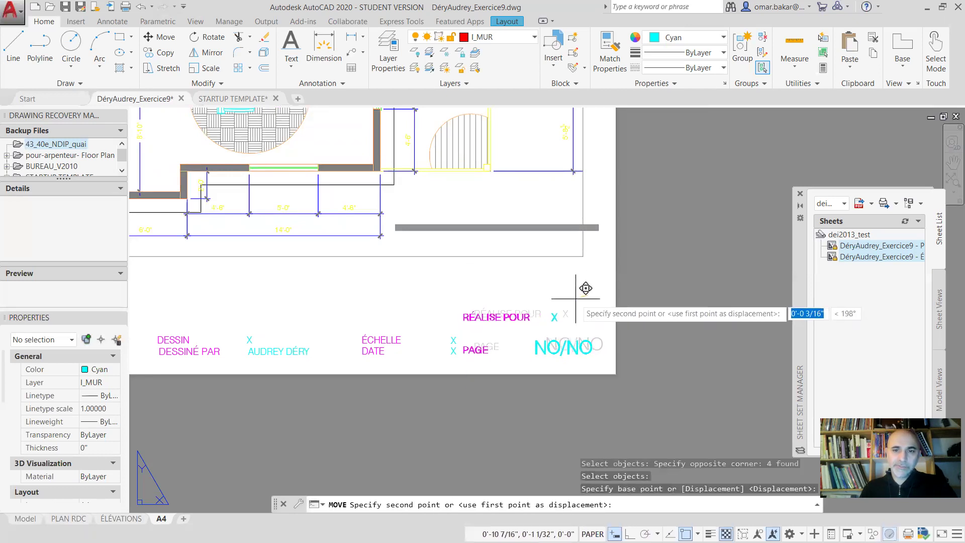
click(585, 289)
Move the ÉCHELLE and DATE rows with their X values left, opening a gap before the PAGE entry
key(Return)
click(341, 307)
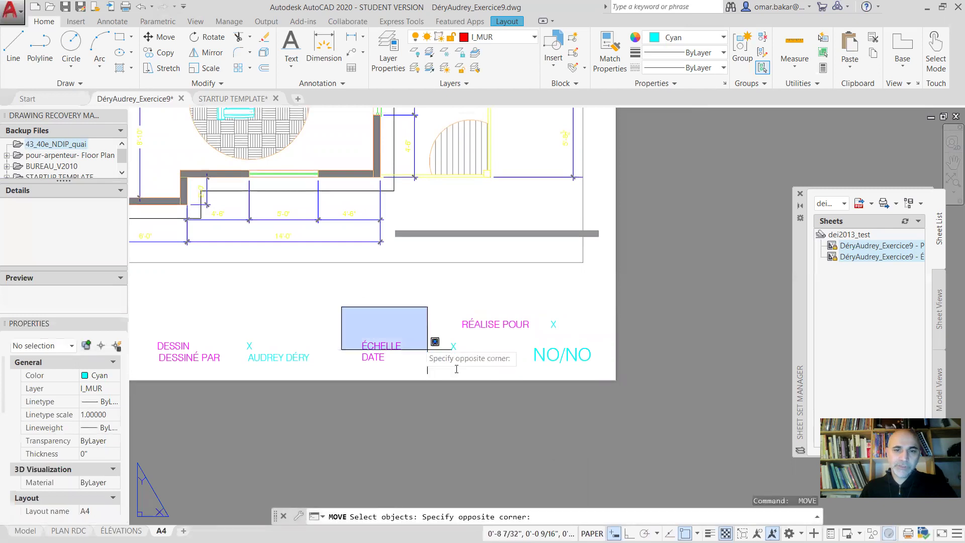
click(474, 400)
key(Return)
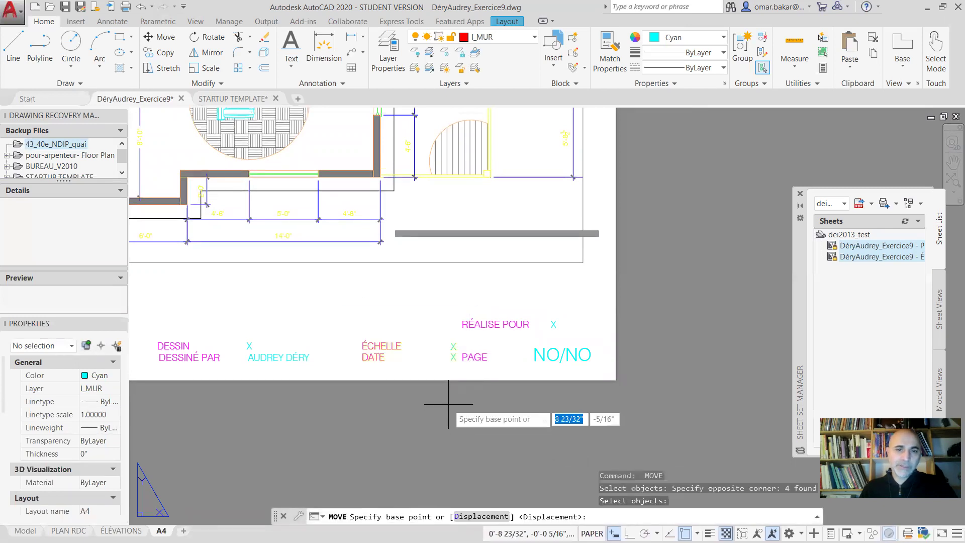
click(448, 404)
click(414, 404)
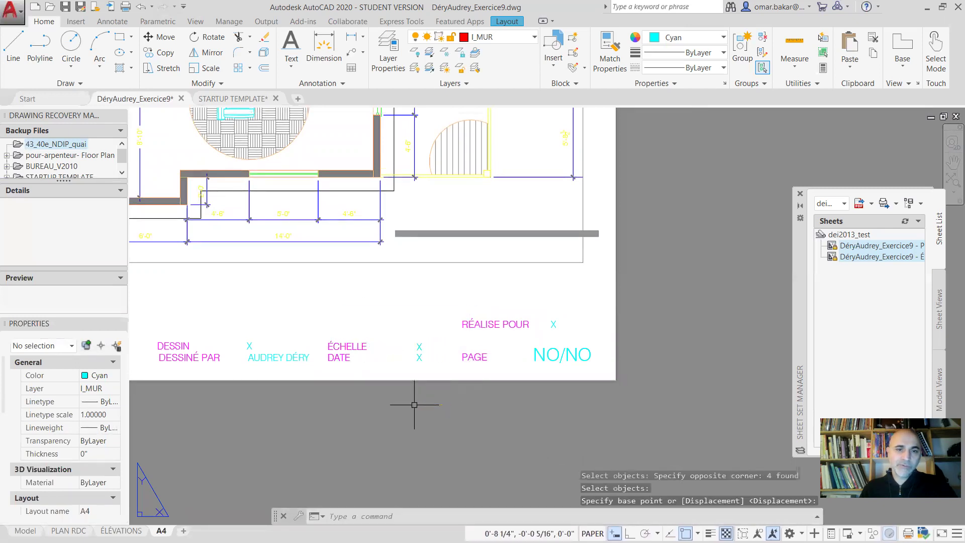
Shift the RÉALISE POUR and PAGE rows with their values slightly further left, closer to the ÉCHELLE and DATE column
key(Return)
click(449, 296)
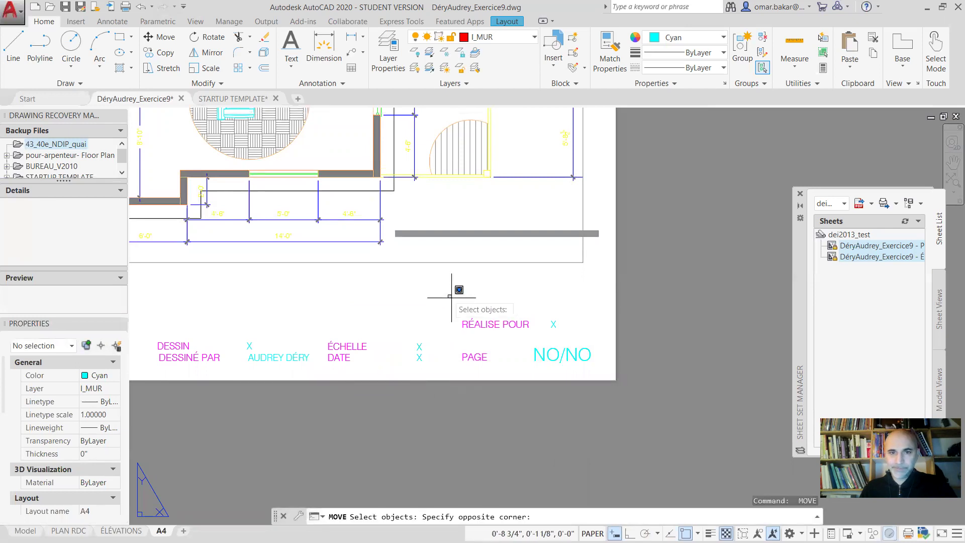
click(621, 391)
key(Return)
click(577, 290)
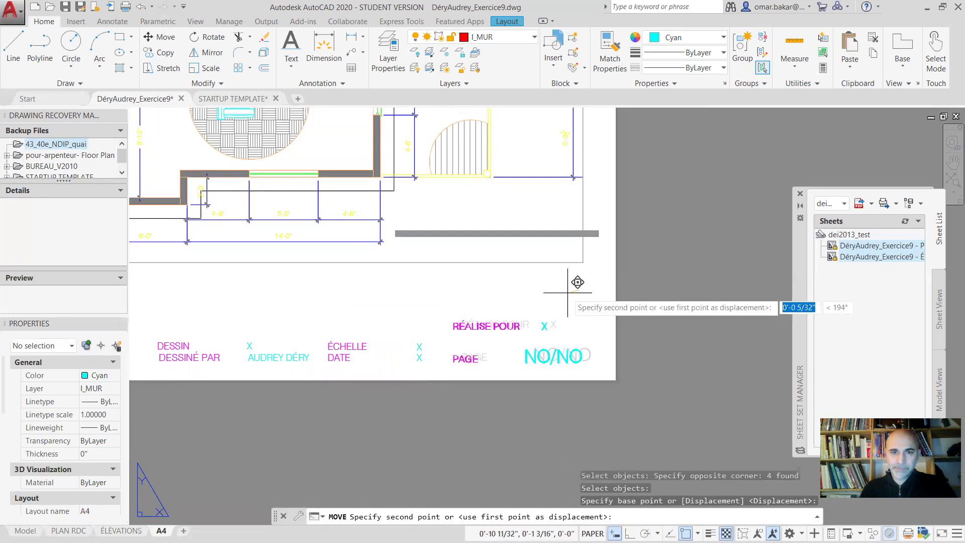
click(561, 291)
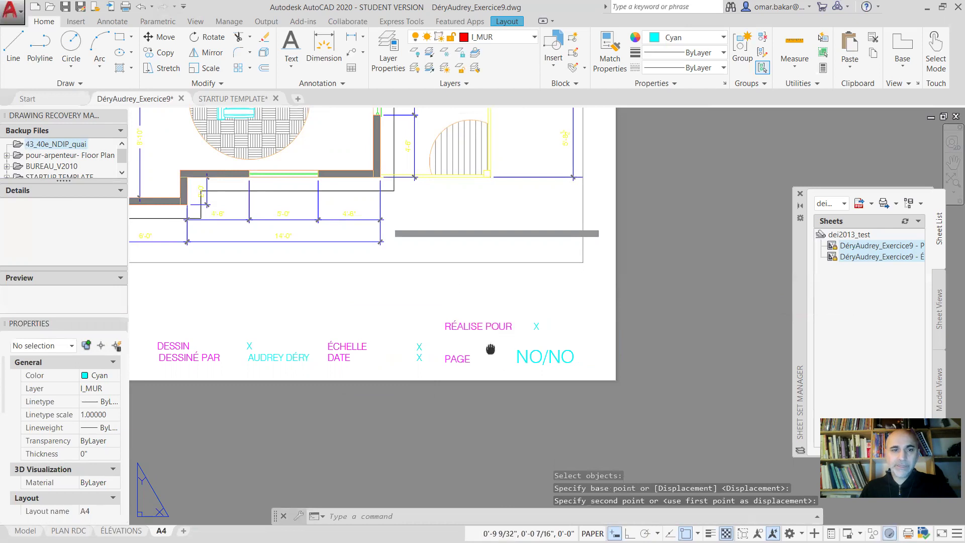
Move the RÉALISE POUR label and its X value to the start of the strip, below the PROJET row
middle_drag(490, 348, 627, 339)
key(Return)
click(576, 288)
click(726, 322)
key(Return)
click(573, 290)
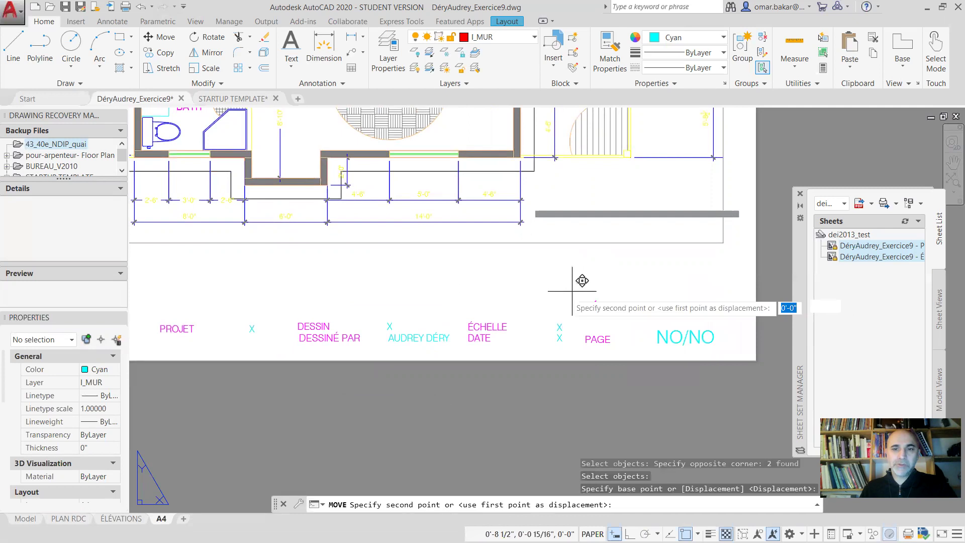
click(158, 329)
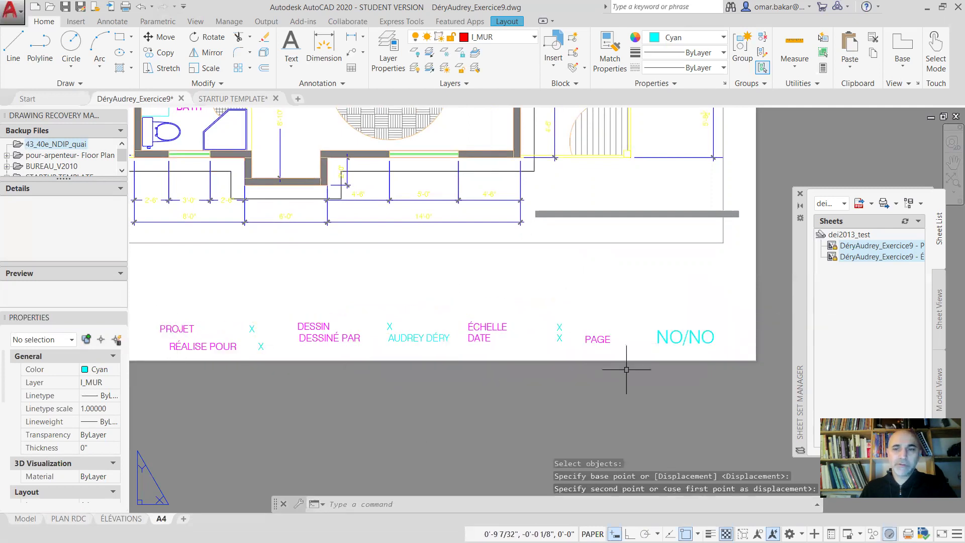
Nudge the PAGE label and the NO/NO text slightly up and right, centring them beside the ÉCHELLE and DATE rows
key(Return)
click(580, 301)
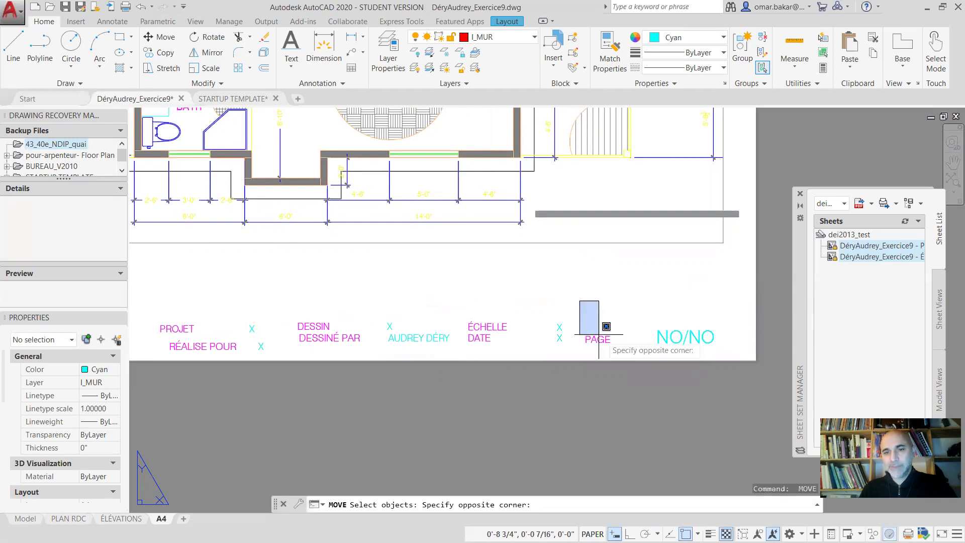
click(753, 365)
key(Return)
click(619, 274)
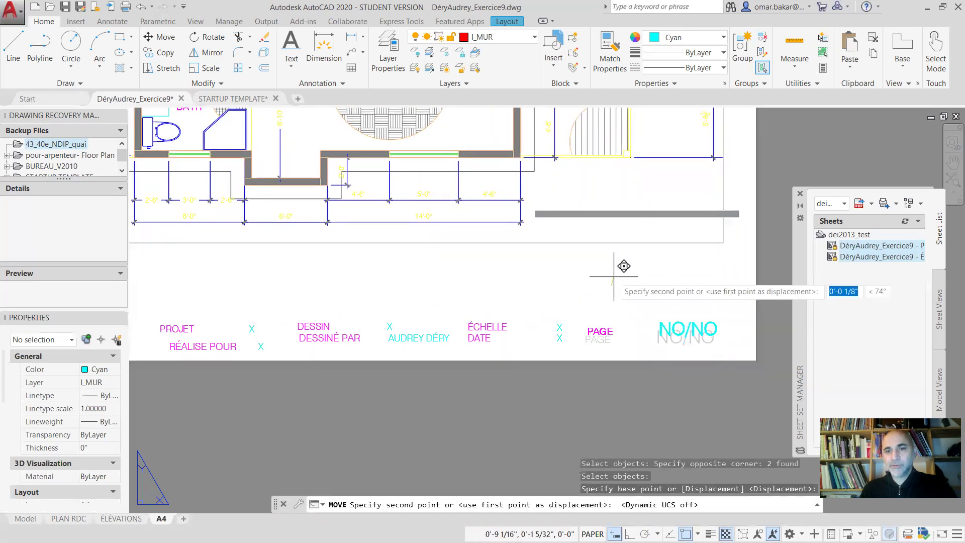
click(616, 279)
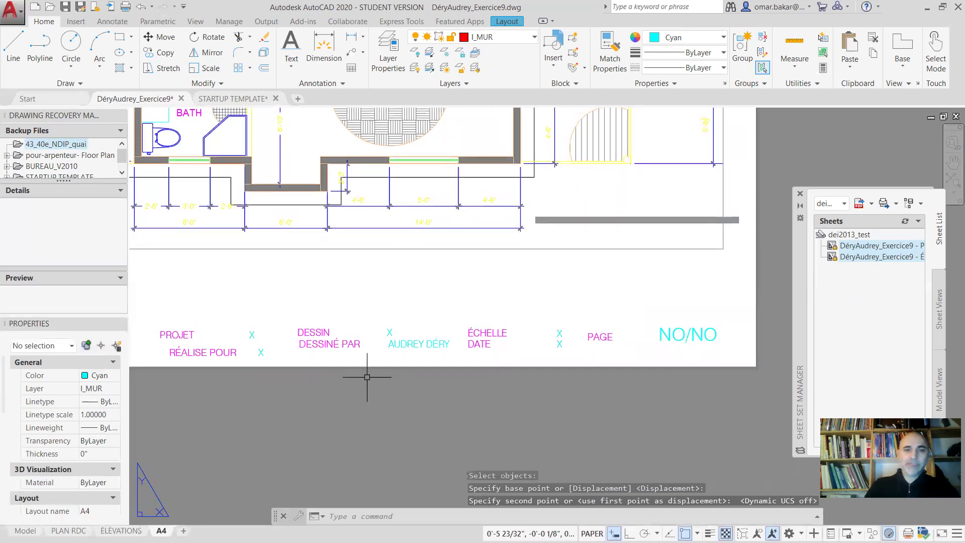
Move the RÉALISE POUR row left and up so its label and X align under the PROJET row
middle_drag(366, 377, 514, 354)
key(Return)
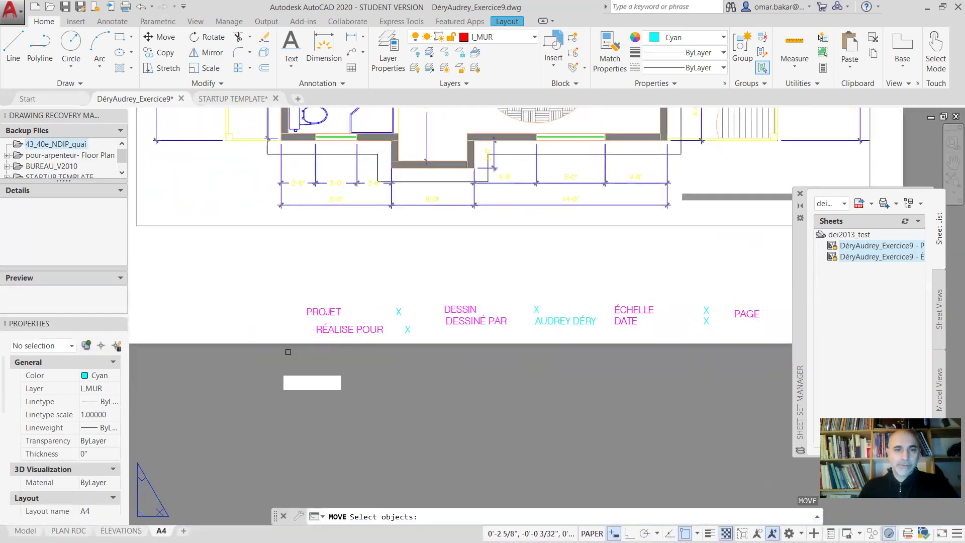
click(293, 357)
click(430, 325)
key(Return)
click(428, 380)
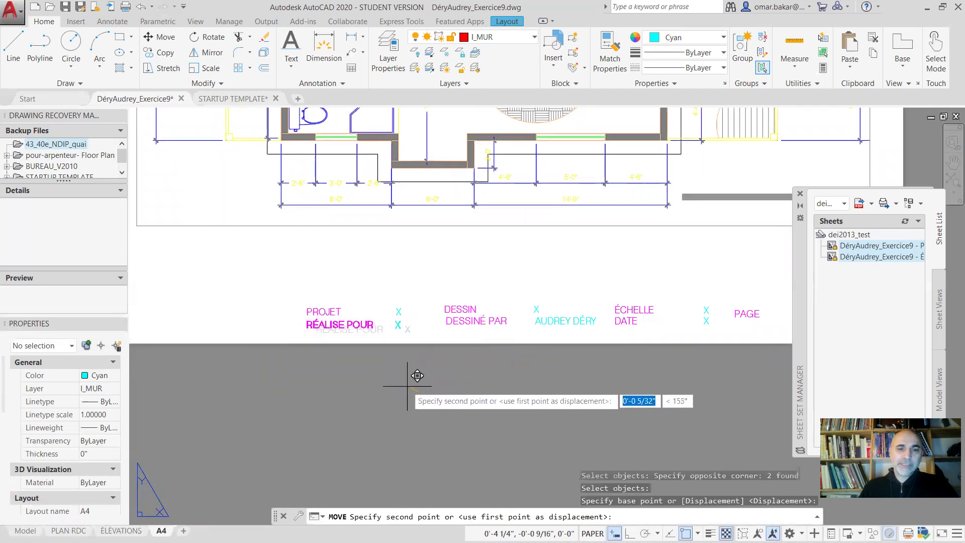
click(417, 374)
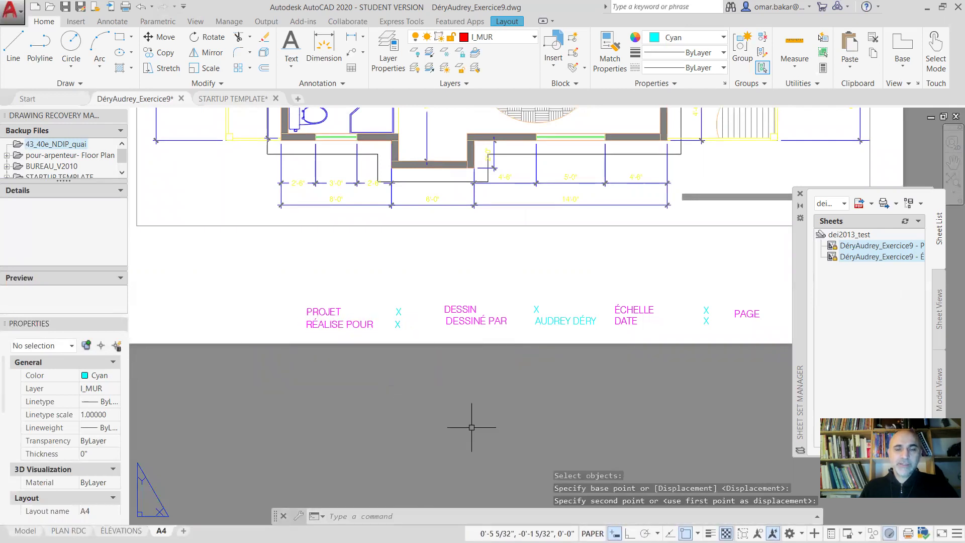
Check the text style of the DESSIN label and inspect its X attribute
click(455, 309)
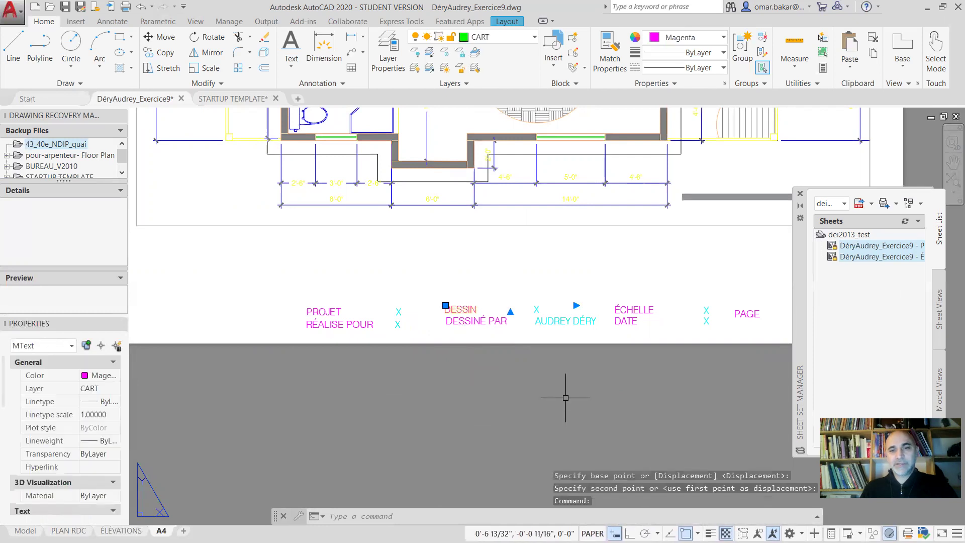
click(112, 22)
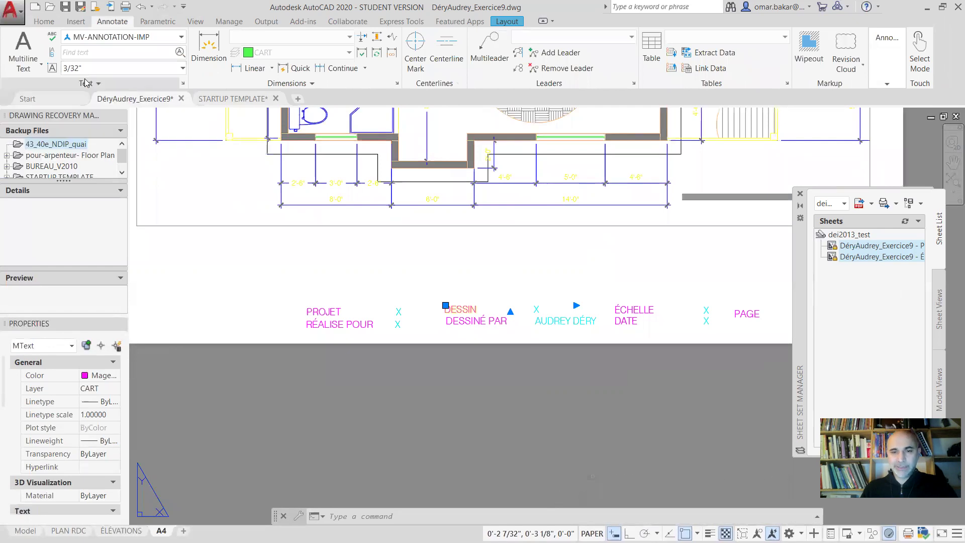
key(Escape)
key(Escape)
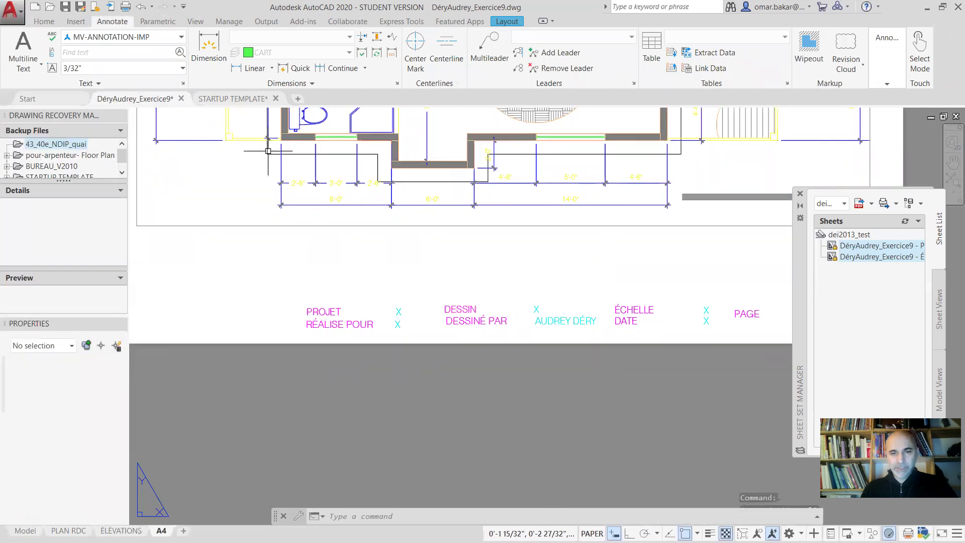
click(537, 310)
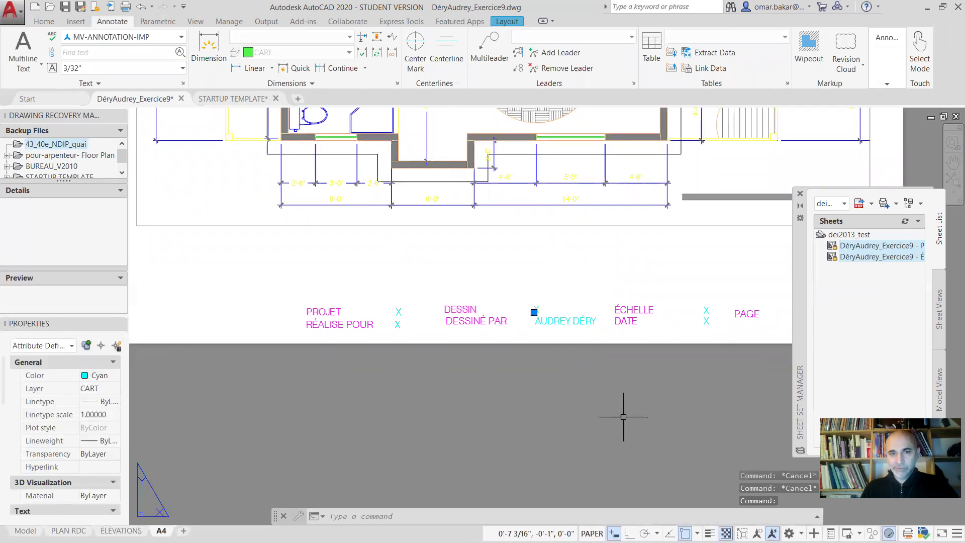
key(Escape)
Nudge the DESSINÉ PAR label slightly left and up so it aligns under DESSIN
scroll(467, 354, down, 2)
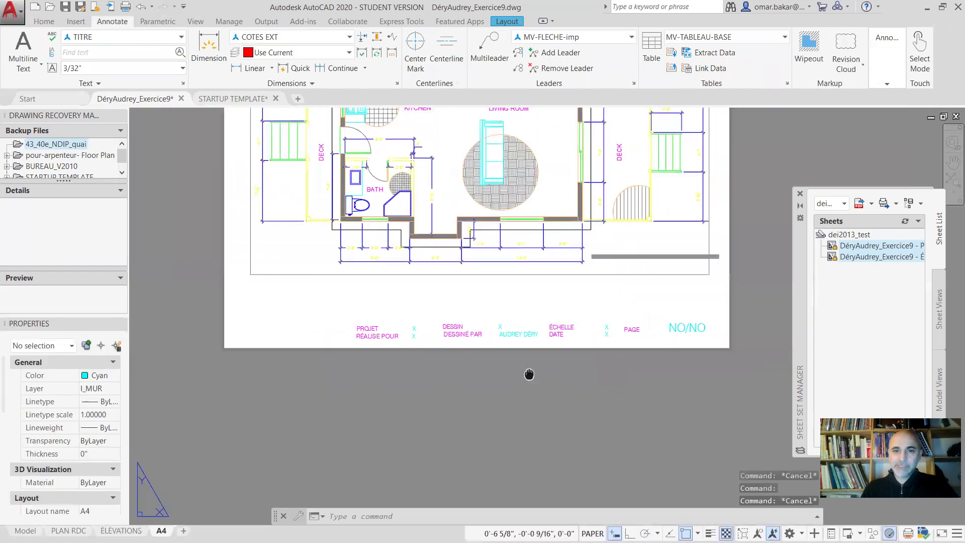
middle_drag(529, 374, 630, 348)
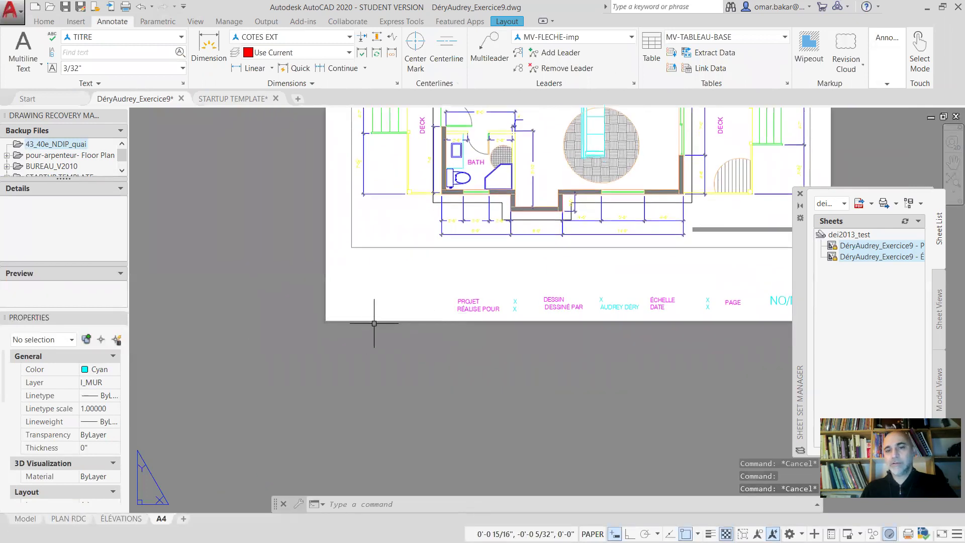
middle_drag(374, 323, 315, 322)
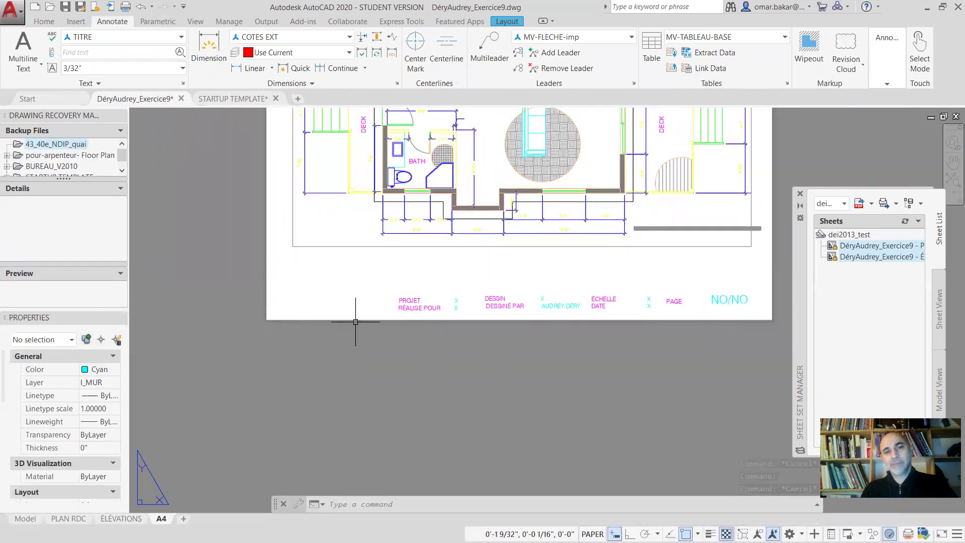
middle_drag(347, 342, 299, 362)
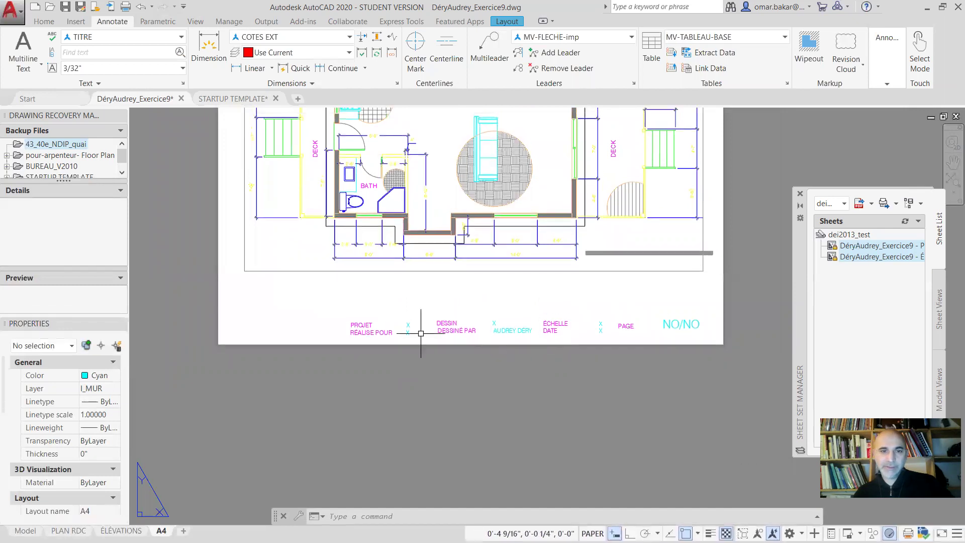
scroll(450, 332, up, 2)
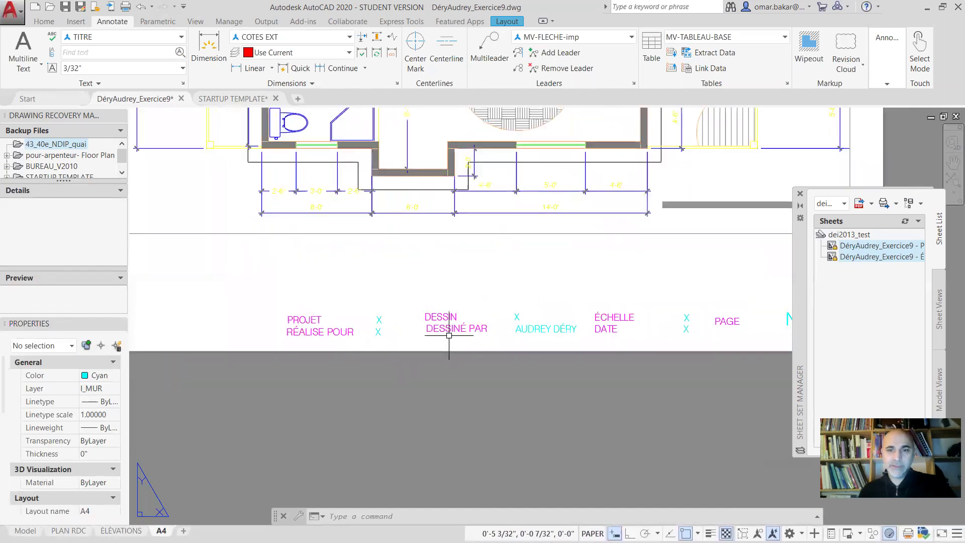
text(m)
key(Return)
click(452, 330)
key(Return)
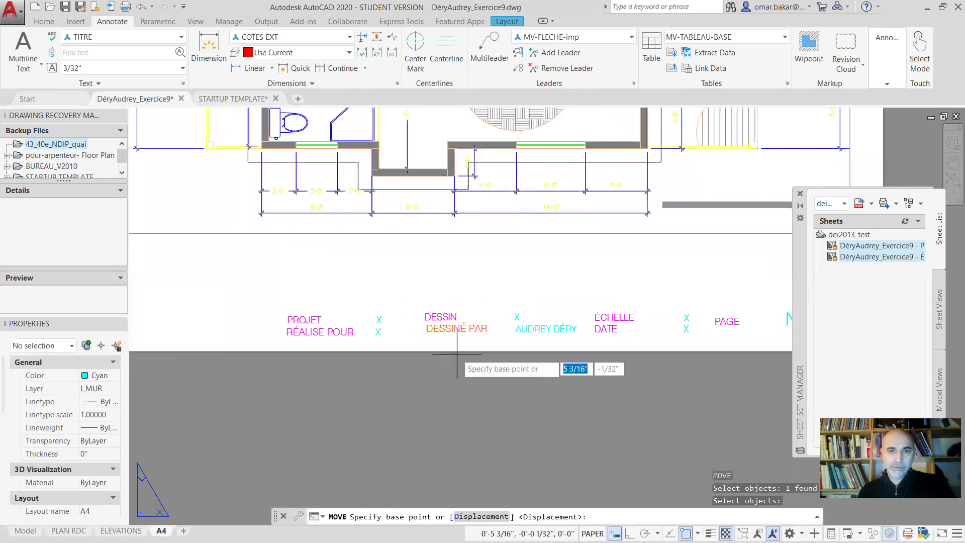
click(457, 355)
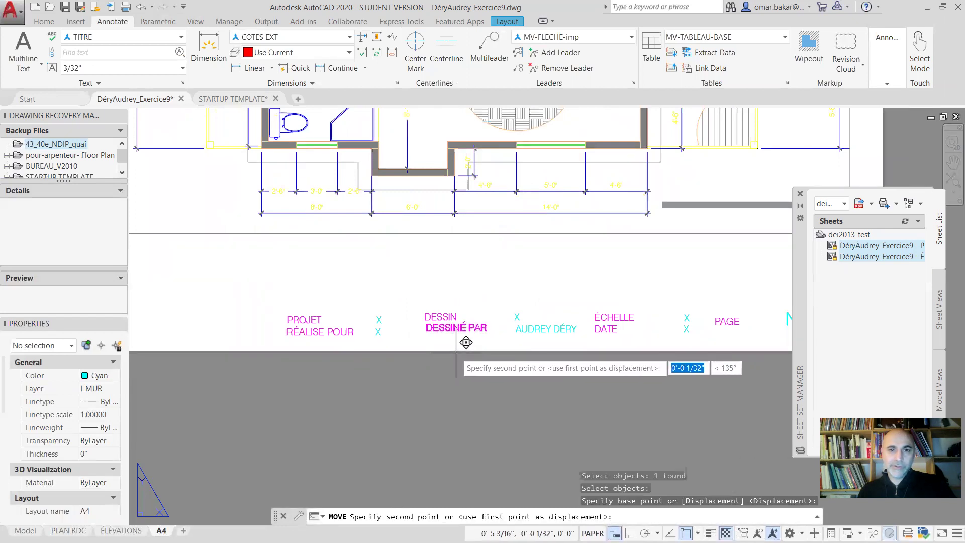
click(455, 354)
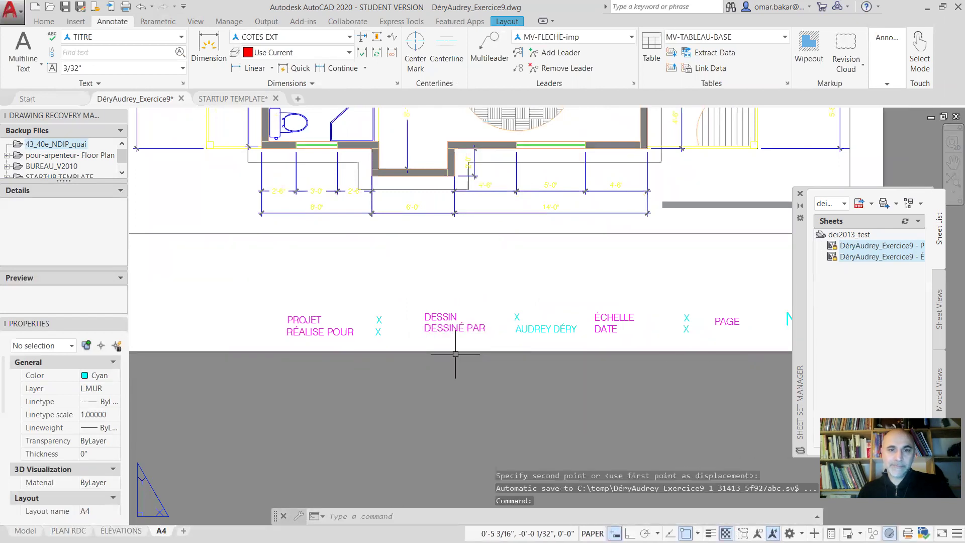
Erase the drafter's name attribute beside DESSINÉ PAR
text(e)
key(Return)
click(539, 328)
key(Return)
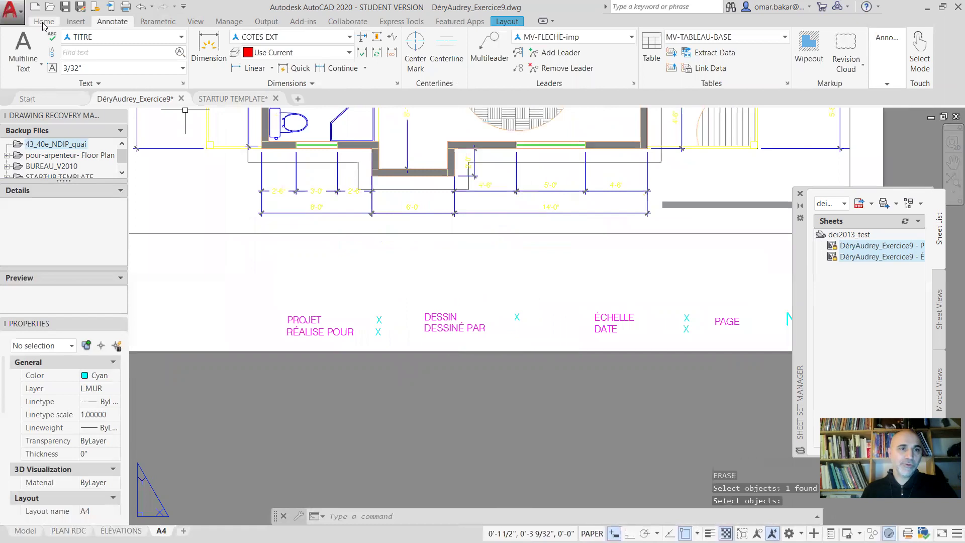
Start an attribute definition with tag Nom, prompt "Qui a dessiné?" and the drafter's first name as default
click(44, 22)
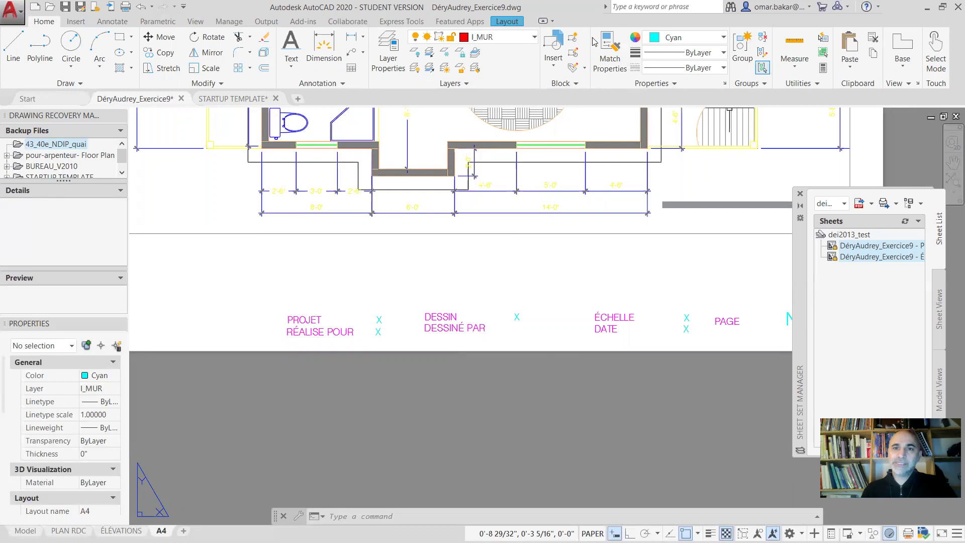
click(574, 85)
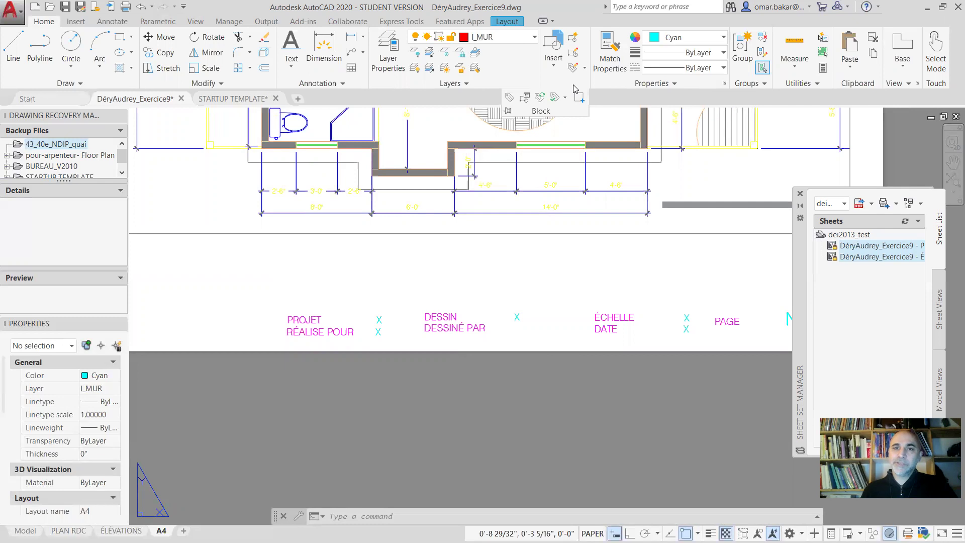
click(509, 99)
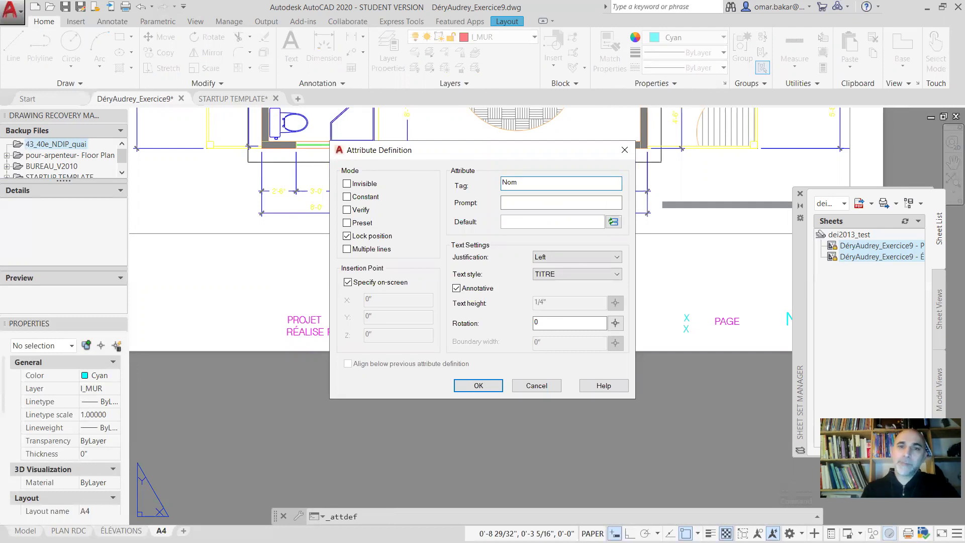
click(533, 201)
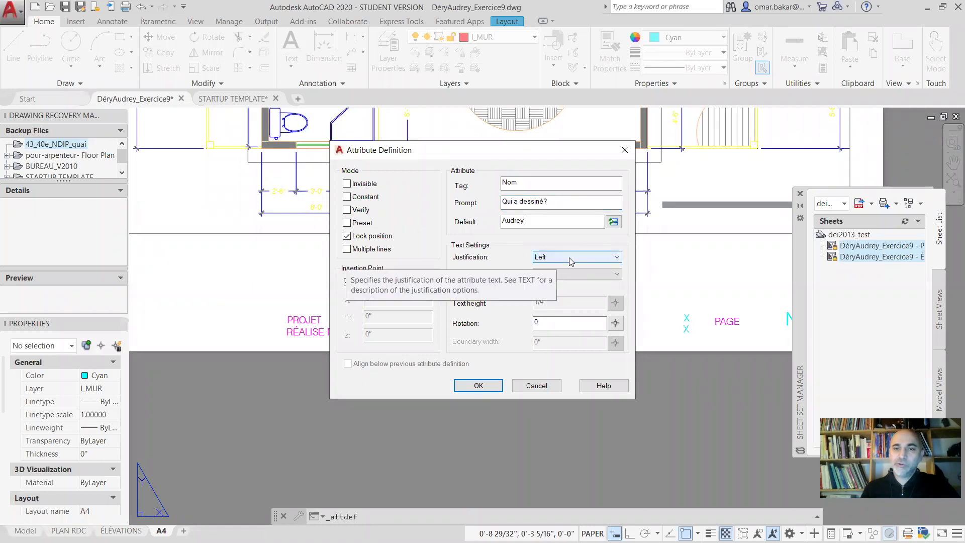
Set the attribute to Middle left justification, non-annotative, and place it beside DESSINÉ PAR
click(592, 258)
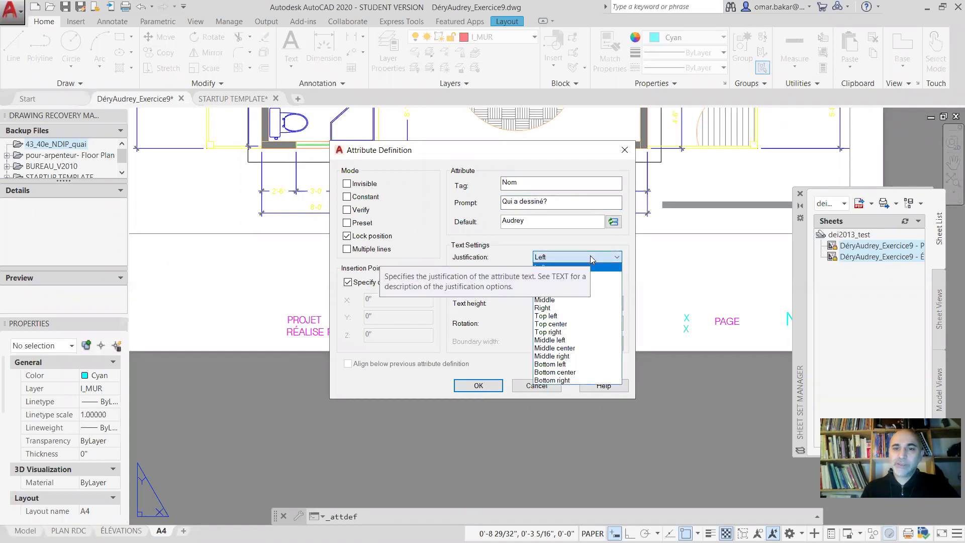
click(565, 343)
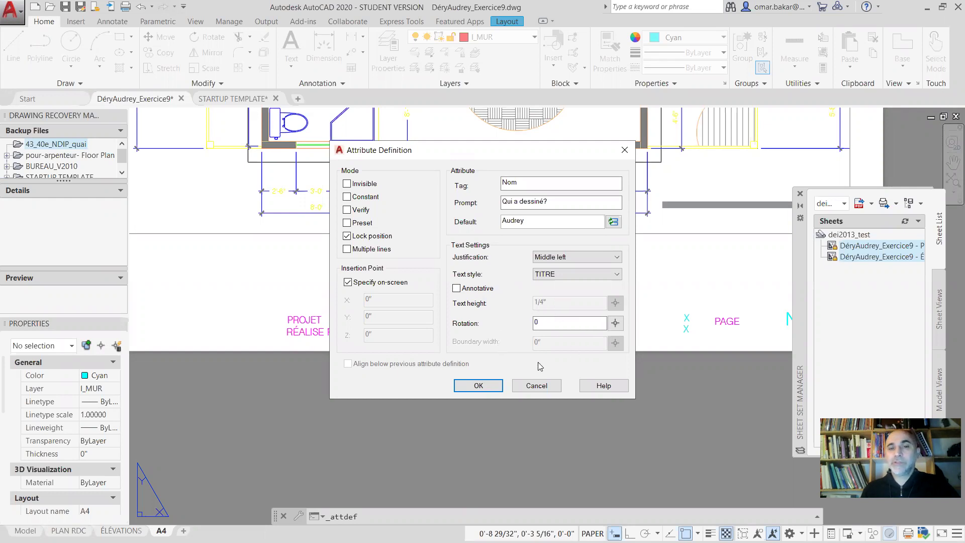
click(478, 386)
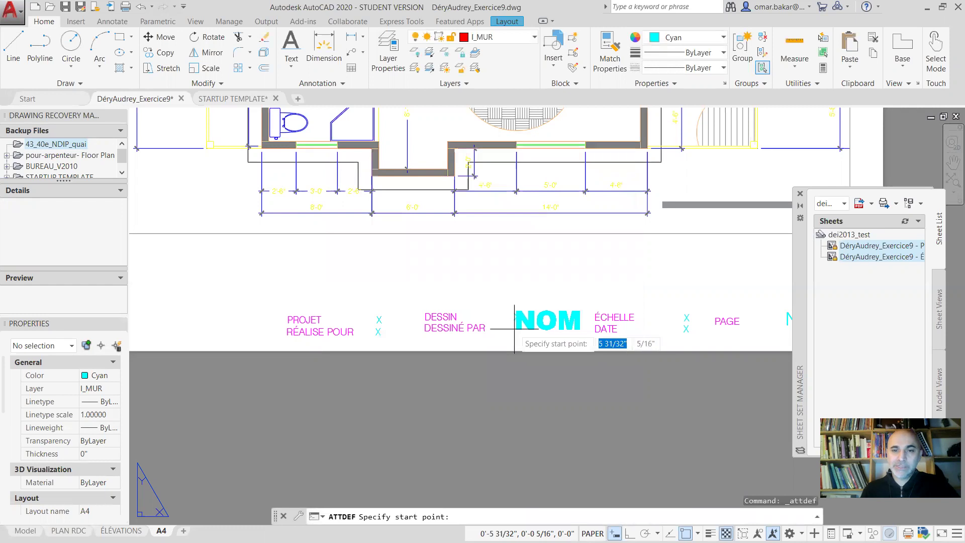
click(514, 329)
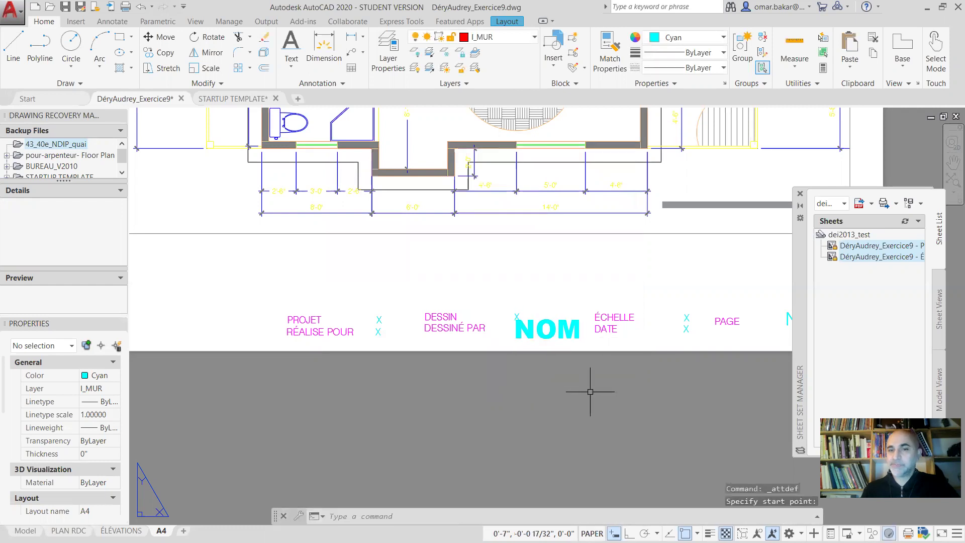
Assign the NOM attribute beside DESSINÉ PAR to the I_TEXTE layer
click(547, 329)
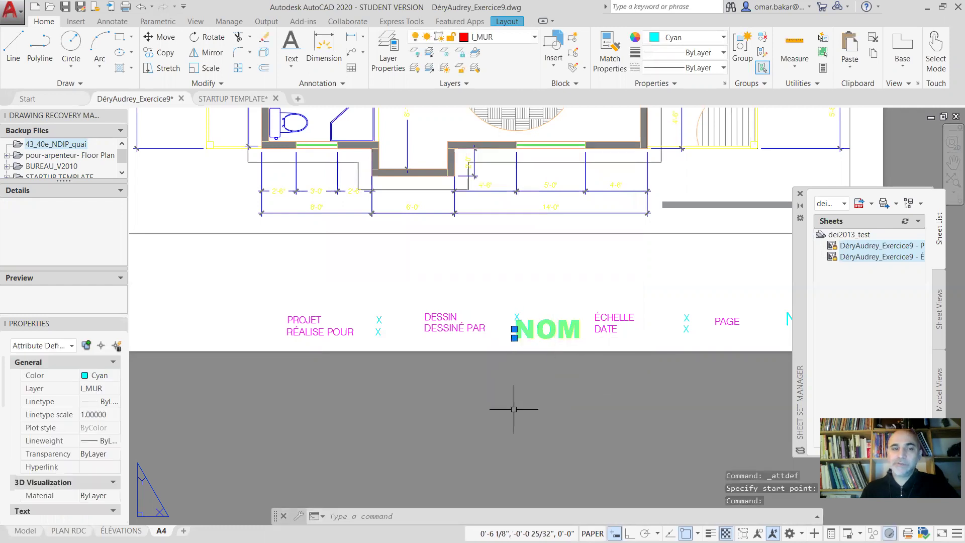
drag(129, 375, 200, 377)
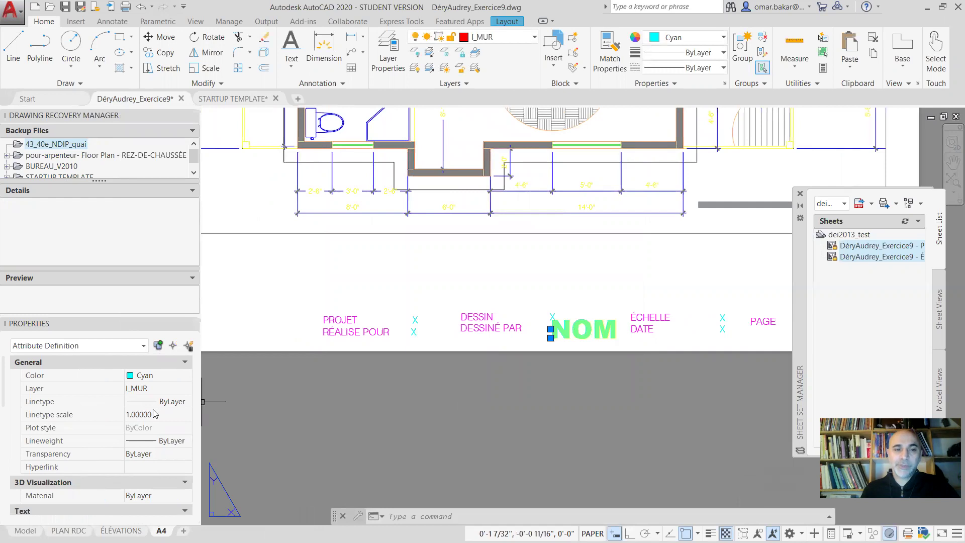
scroll(157, 409, down, 3)
scroll(158, 413, up, 3)
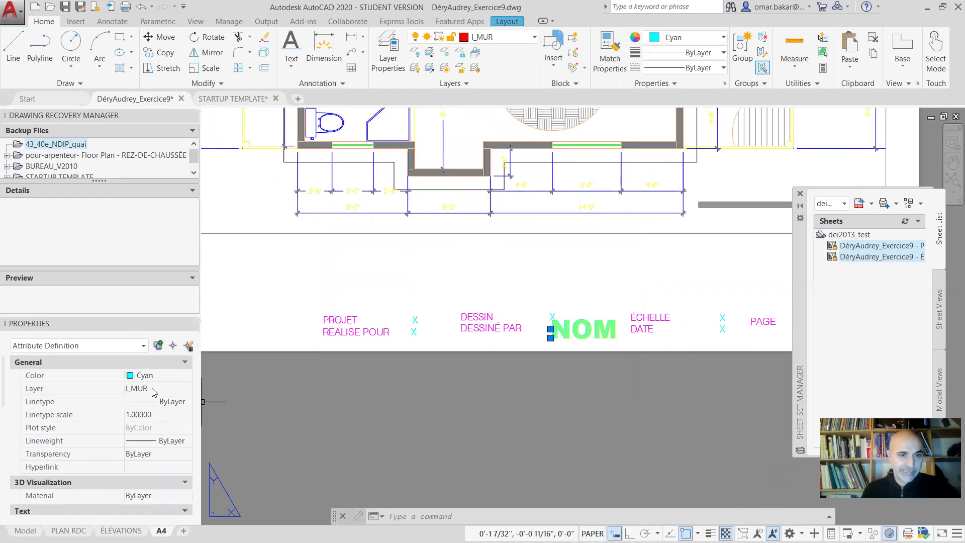
click(532, 44)
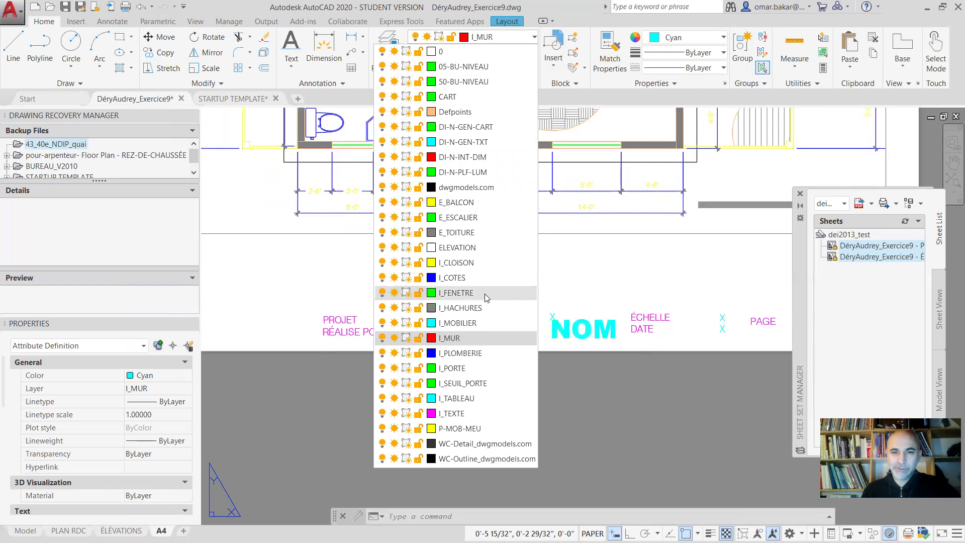
click(454, 413)
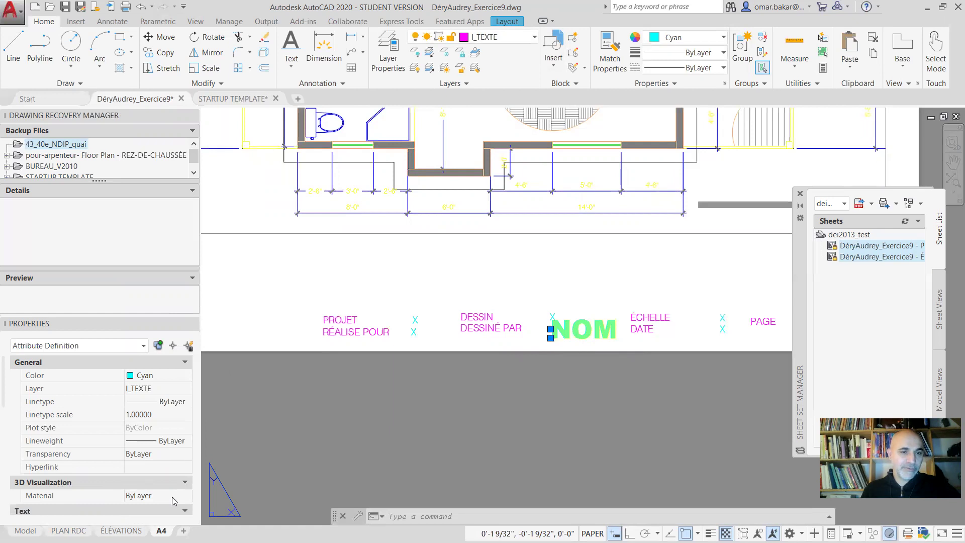
Set the NOM attribute's text style to Standard and its height to 3/32"
scroll(172, 500, down, 3)
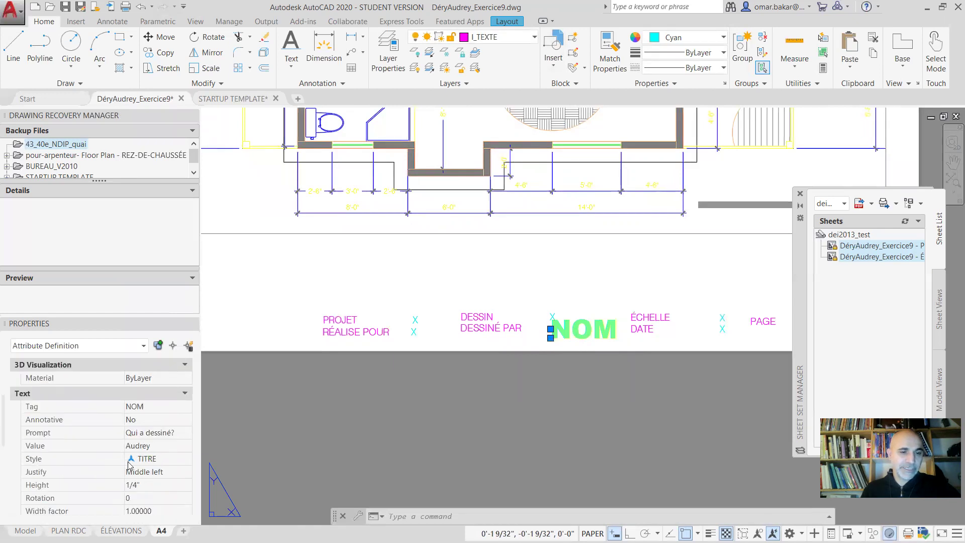
click(179, 459)
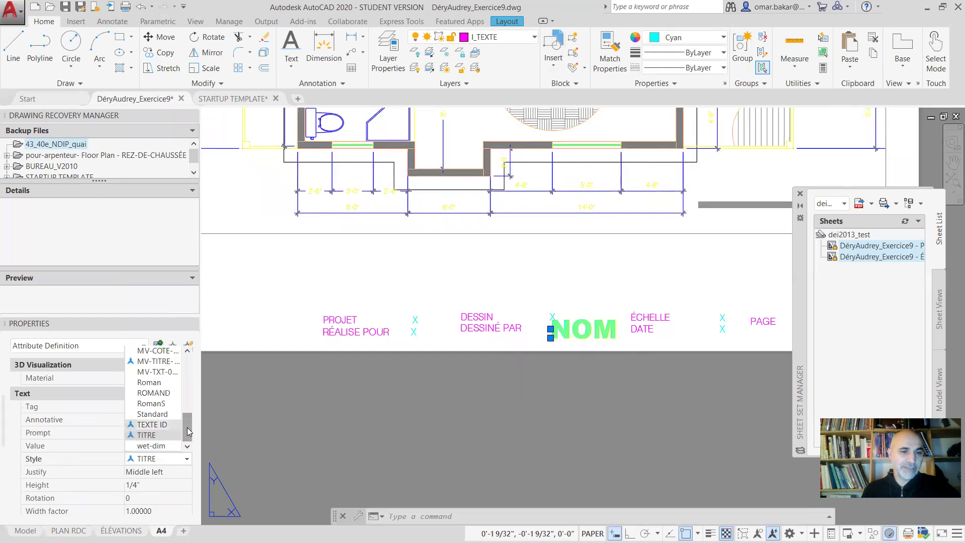
mouse_move(189, 441)
mouse_down()
mouse_move(190, 372)
mouse_move(184, 444)
mouse_up()
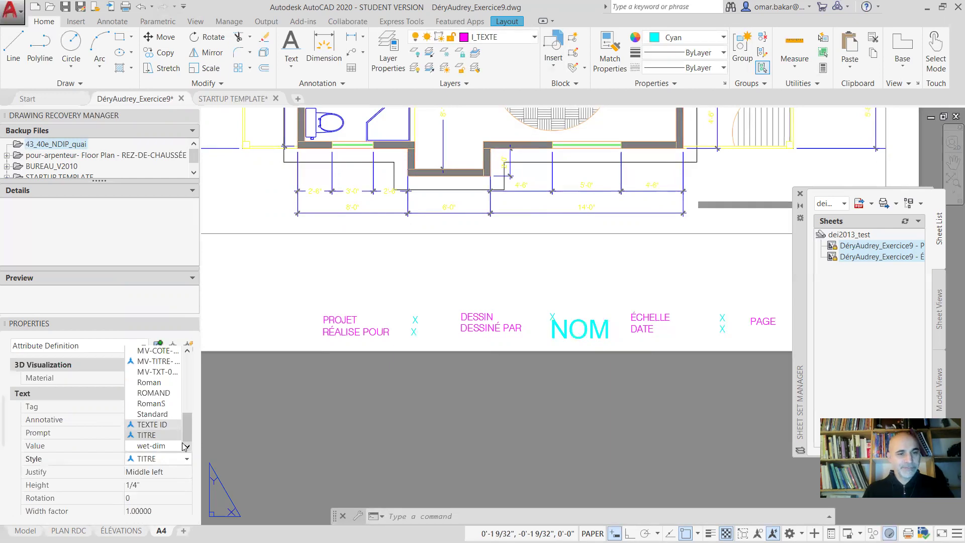
click(156, 414)
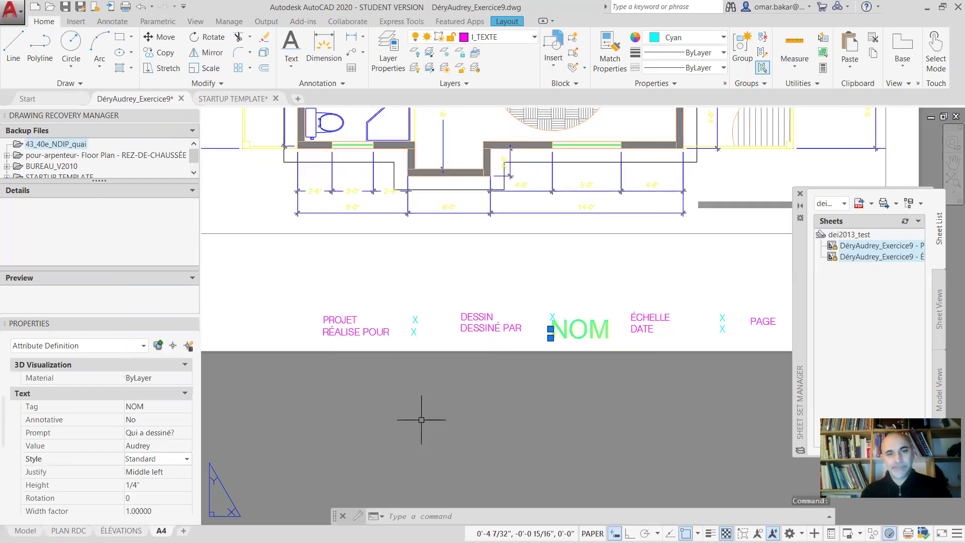
click(150, 486)
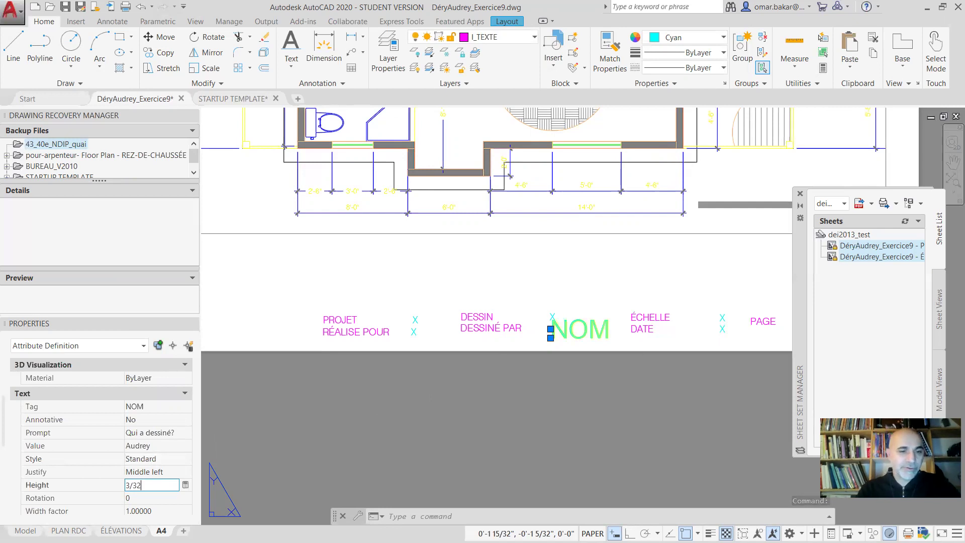
key(Tab)
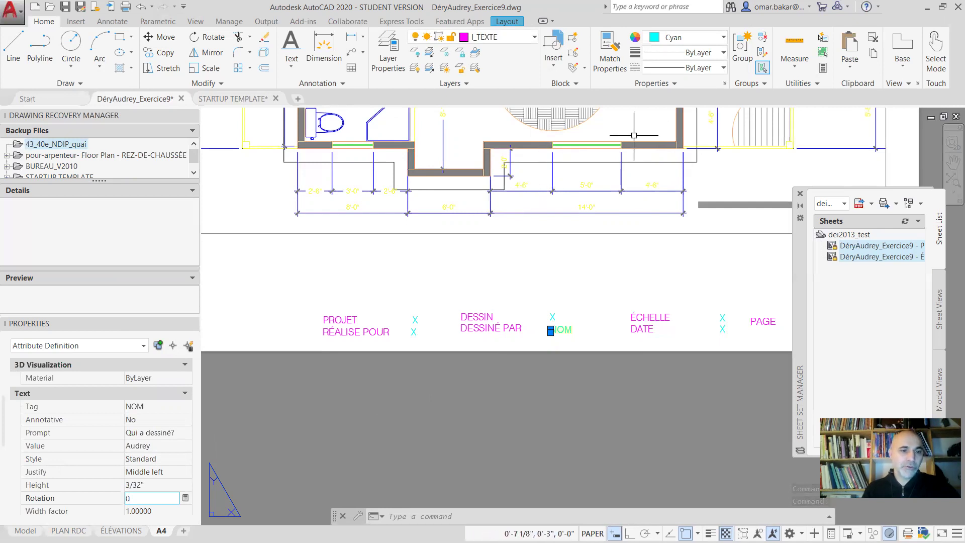
key(Escape)
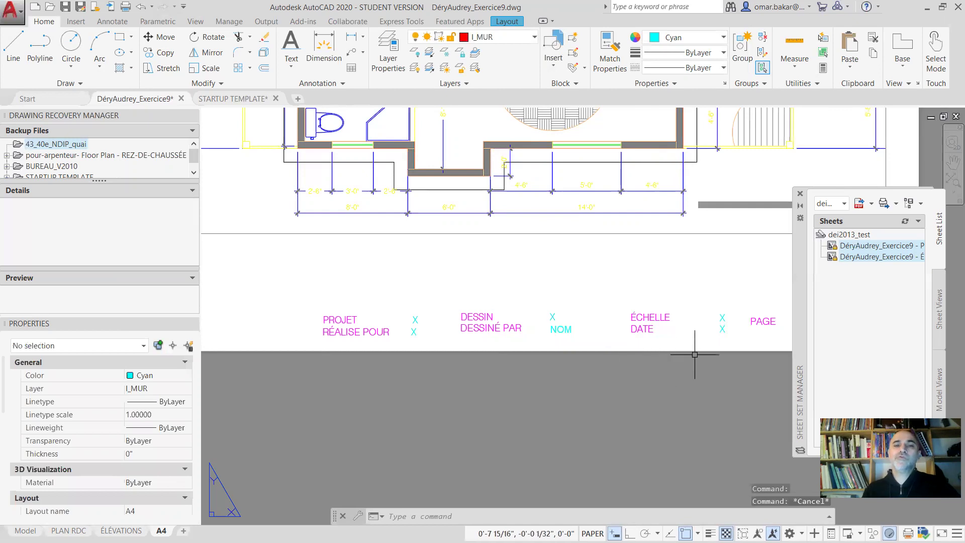
Move the PAGE label horizontally closer to the NO/NO page number in the title strip
scroll(566, 362, down, 5)
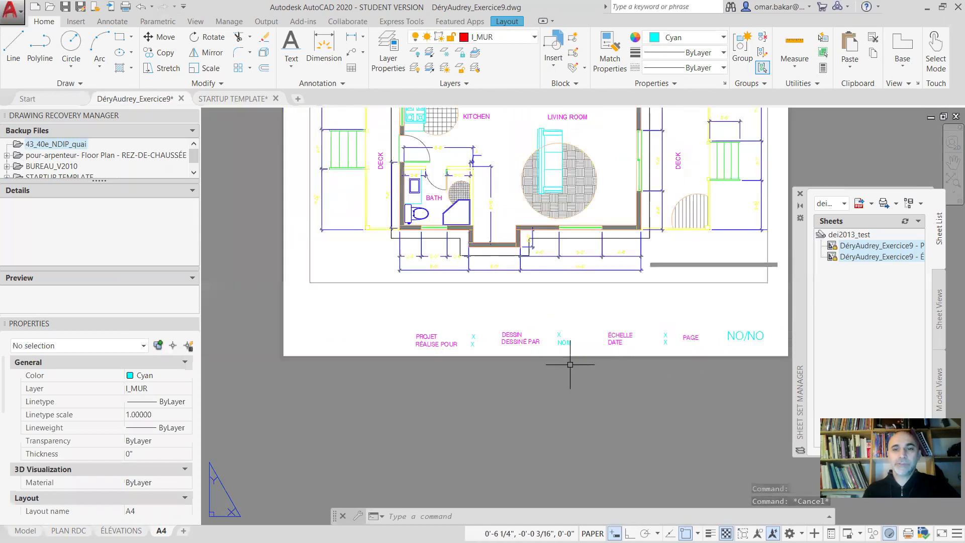
middle_drag(570, 362, 468, 341)
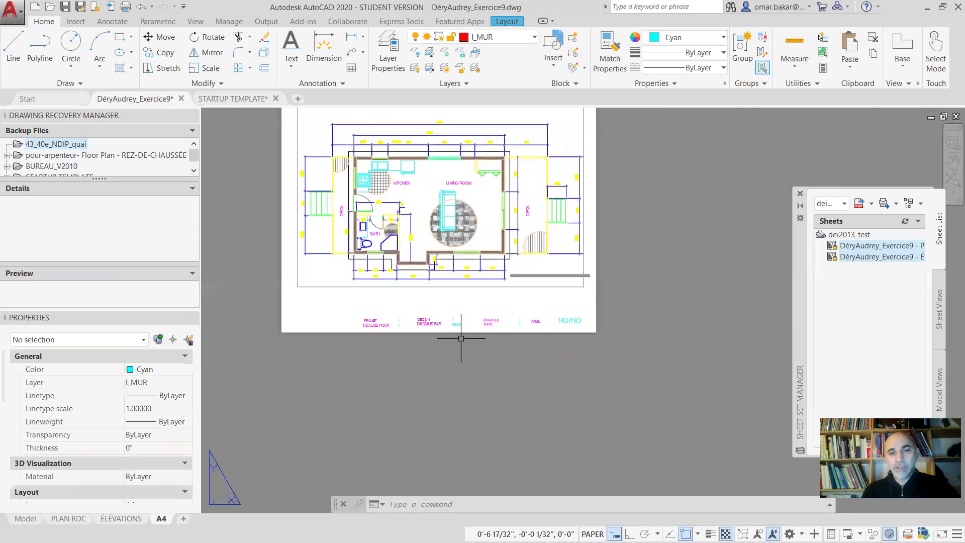
scroll(560, 327, up, 4)
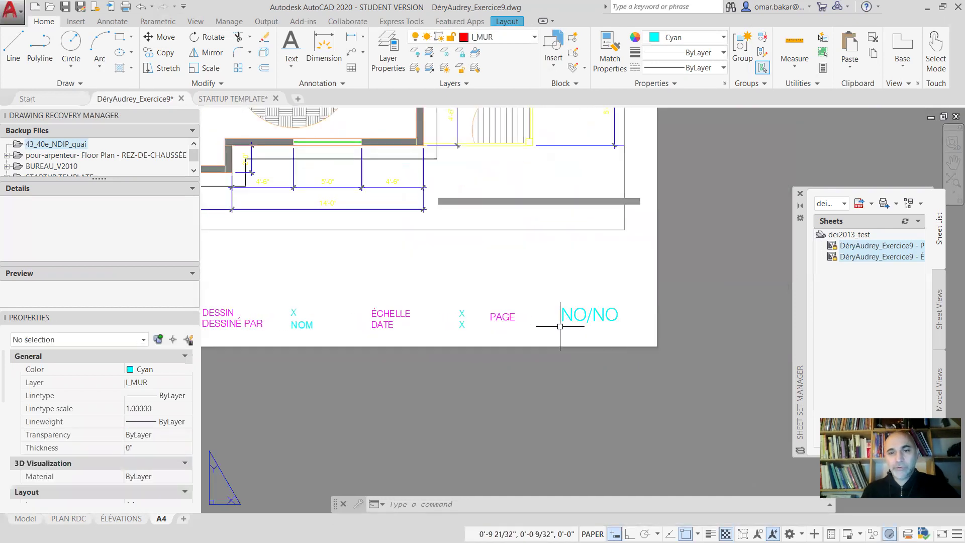
click(501, 317)
text(m)
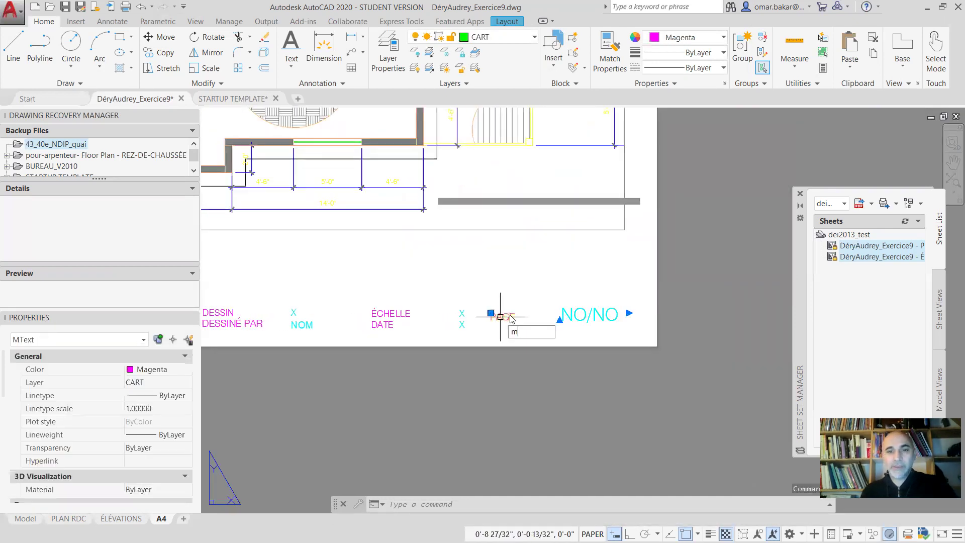
key(Return)
click(471, 282)
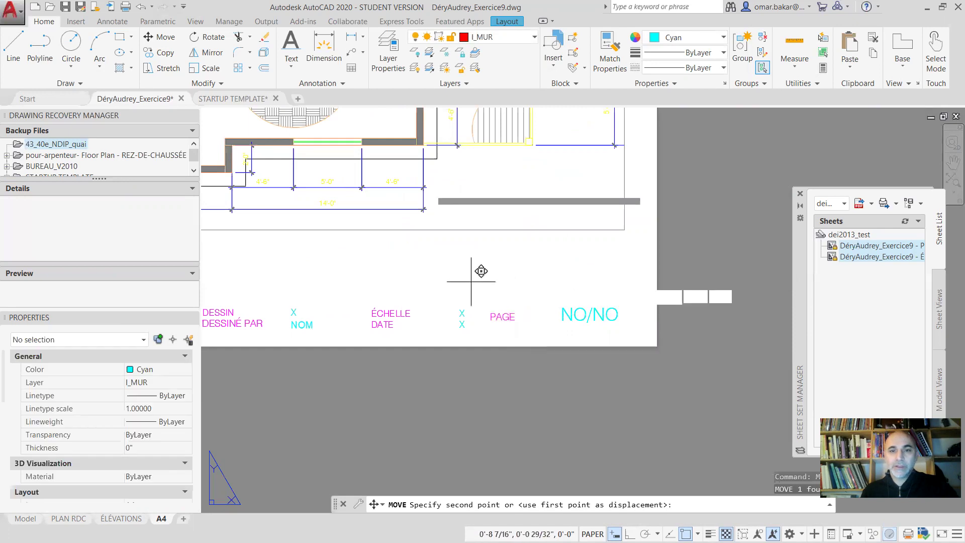
click(502, 281)
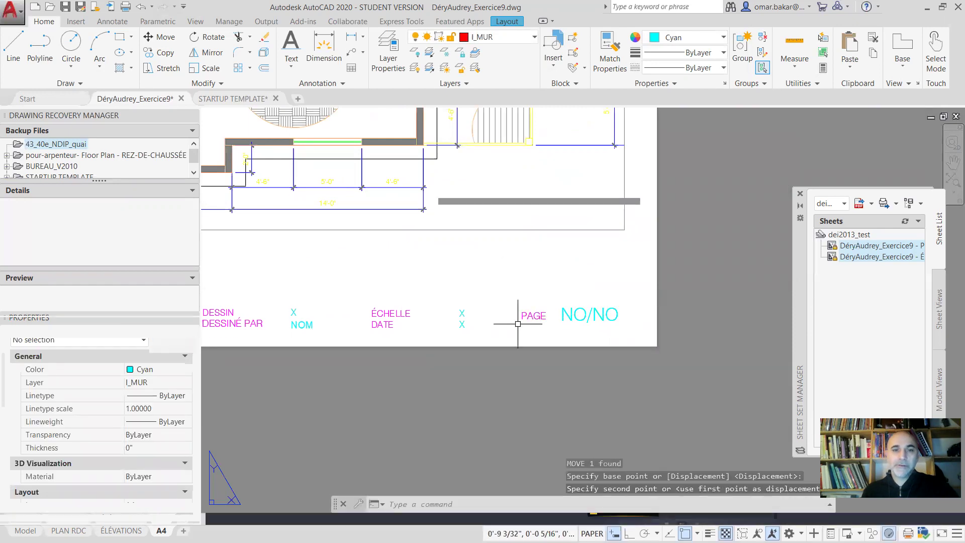
Draw a thin upright rectangle about 1/16" wide and 1/2" tall between the ÉCHELLE/DATE fields and PAGE
click(14, 46)
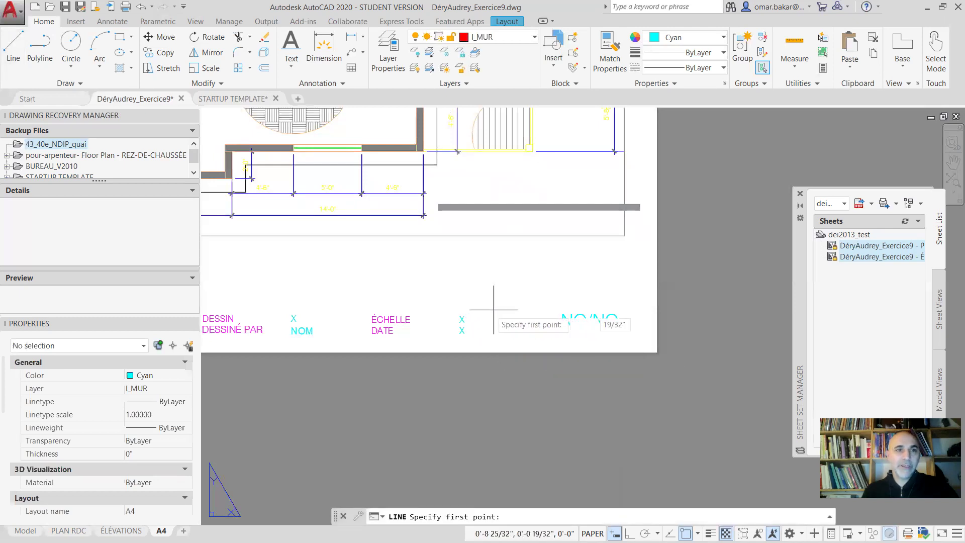
click(120, 36)
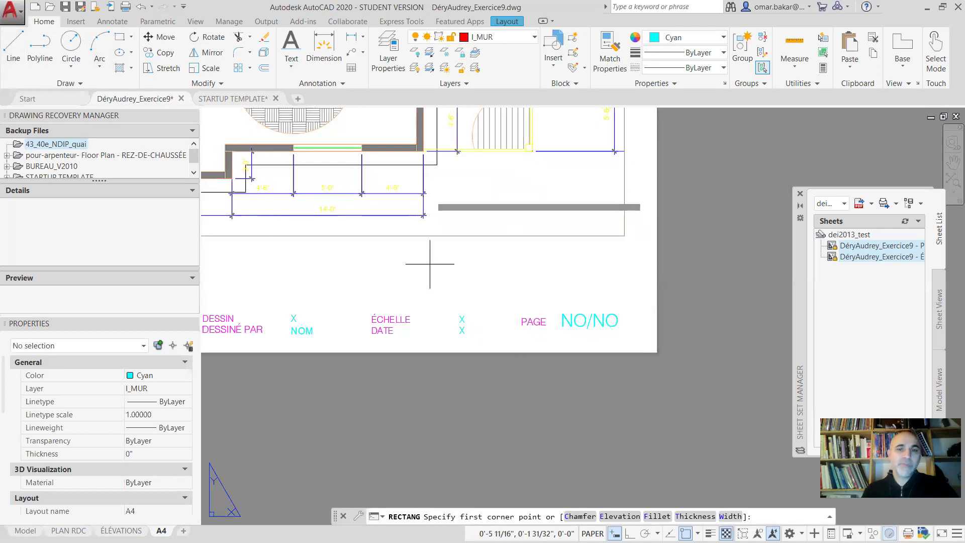
click(503, 312)
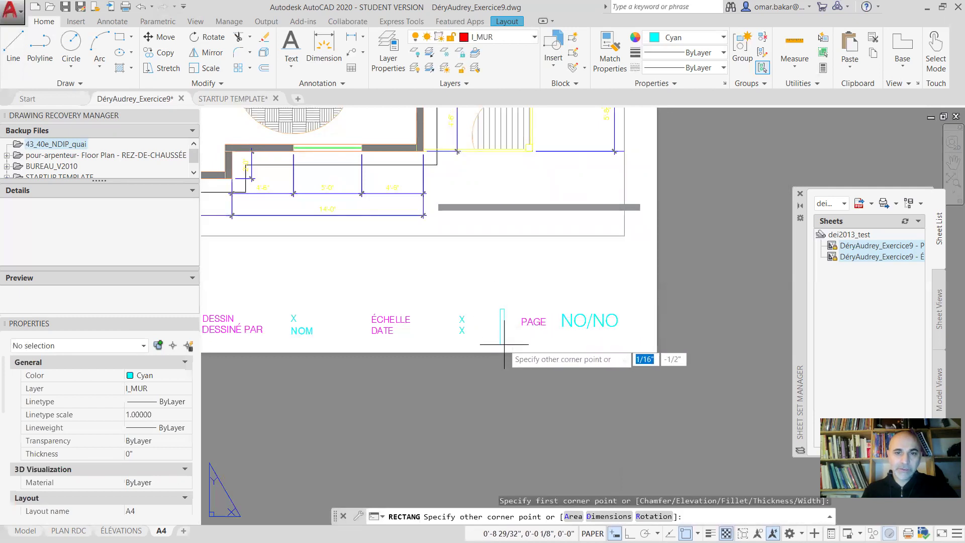
click(504, 345)
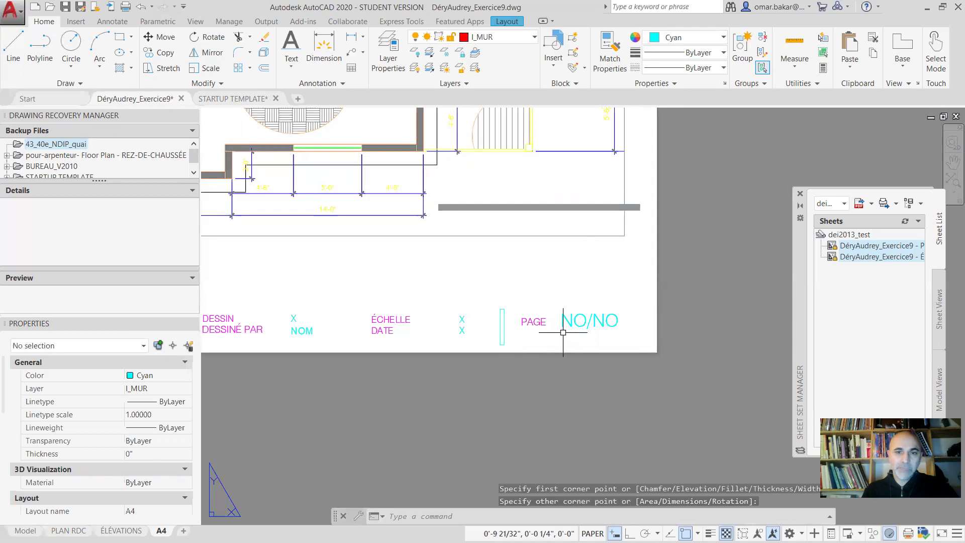
Fill the thin separator rectangle before PAGE with a SOLID hatch
click(131, 68)
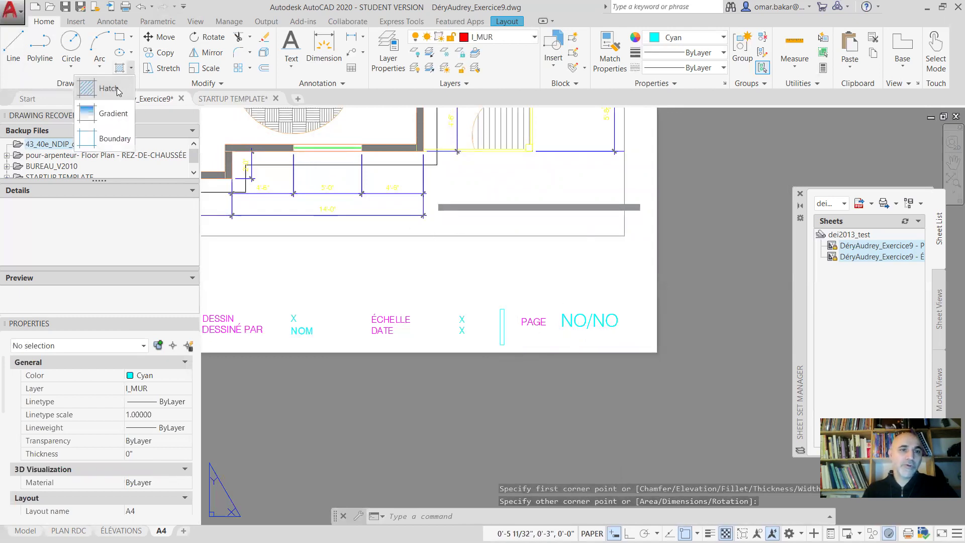
click(118, 91)
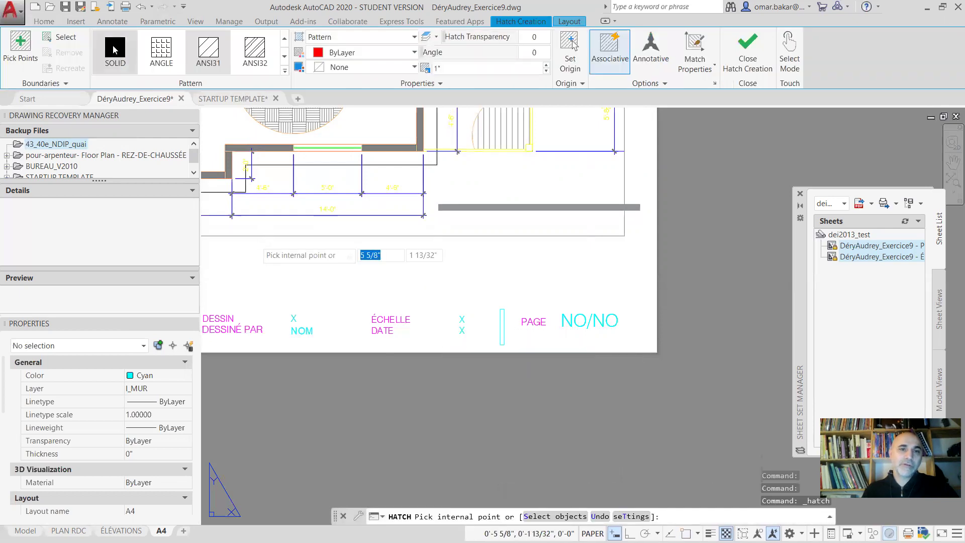
click(502, 330)
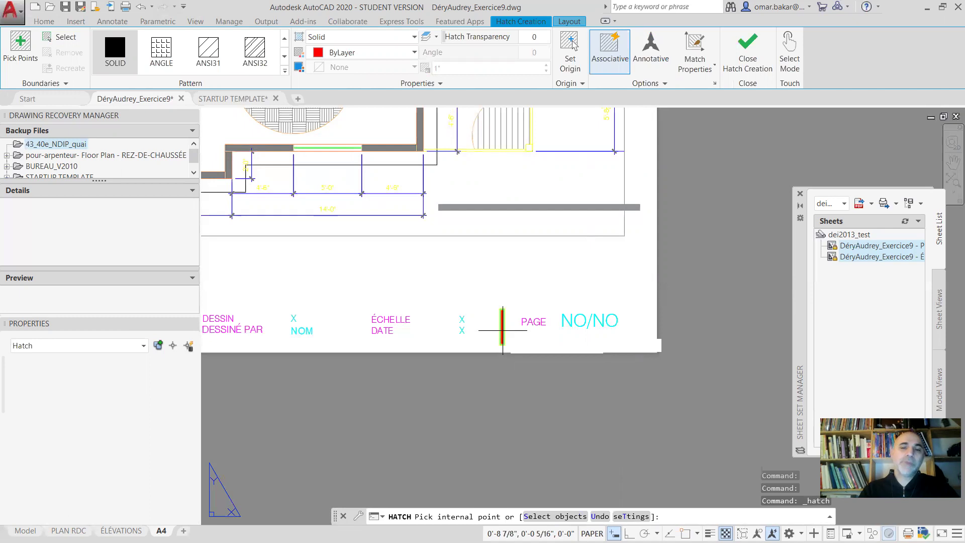
click(502, 330)
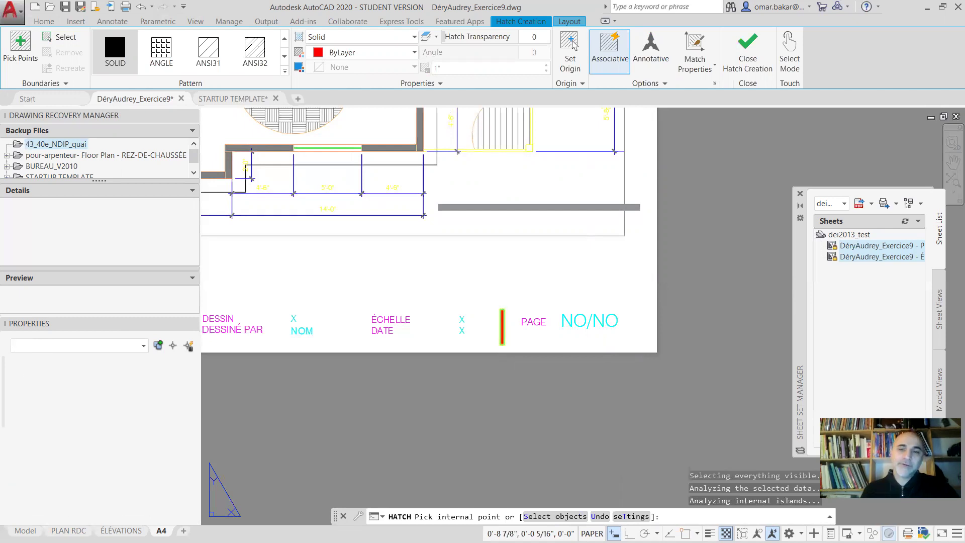
key(Return)
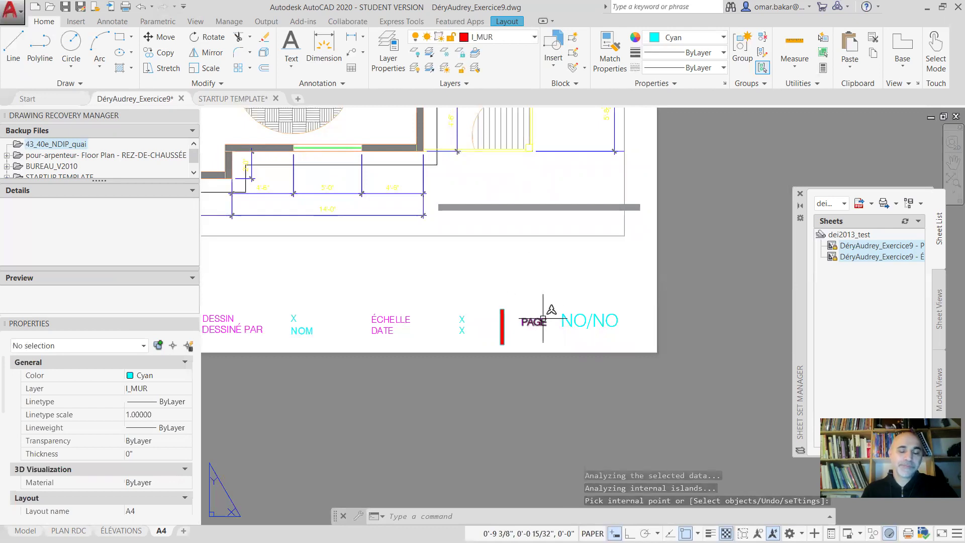
Assign the separator rectangle and its hatch to the CART layer
click(495, 292)
click(516, 357)
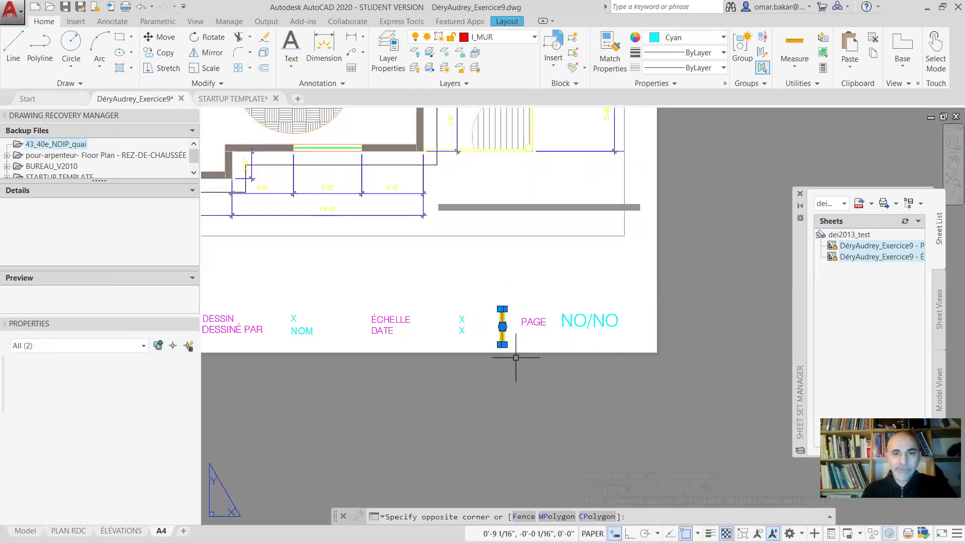
click(534, 39)
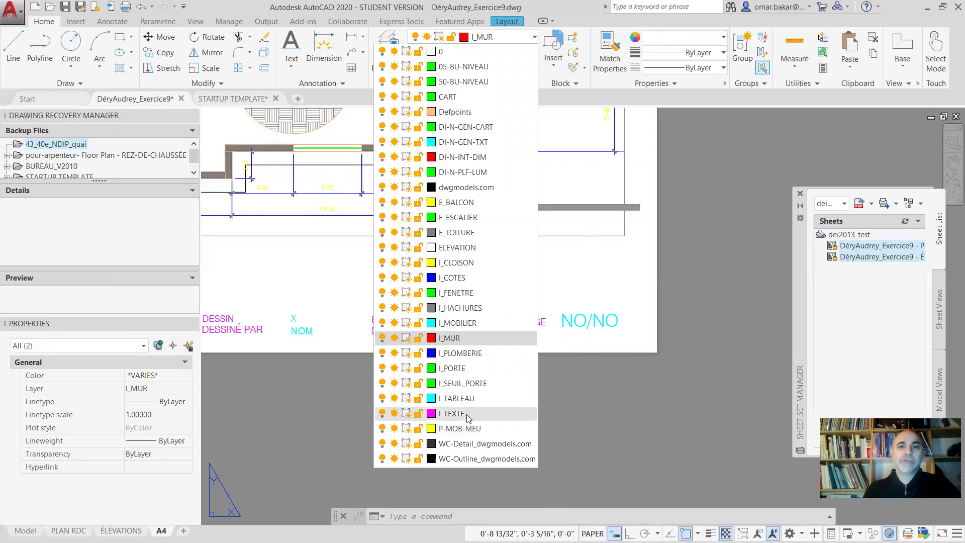
click(447, 96)
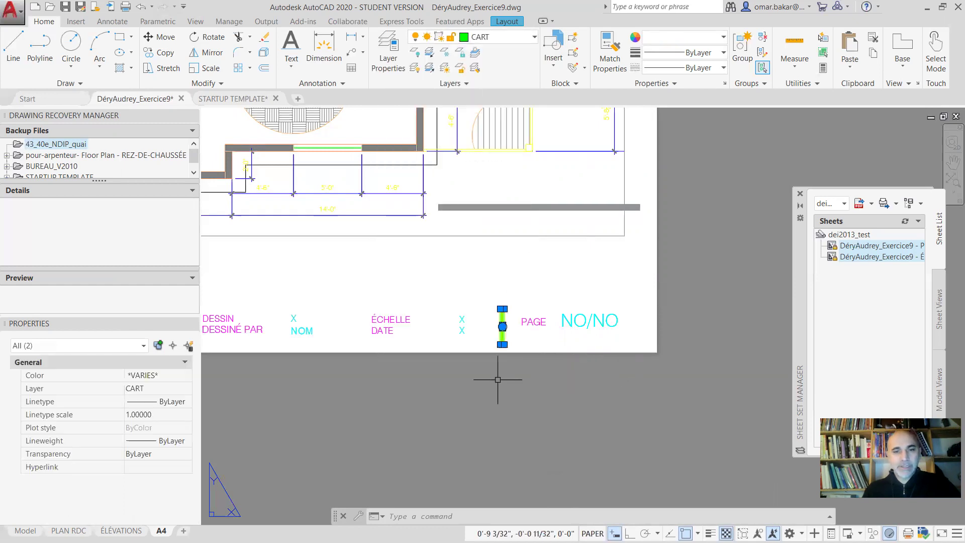
Copy the hatched separator bar horizontally with Ortho on, placing copies before the ÉCHELLE/DATE, DESSIN/DESSINÉ PAR and PROJET/RÉALISÉ POUR fields
middle_drag(435, 374, 504, 387)
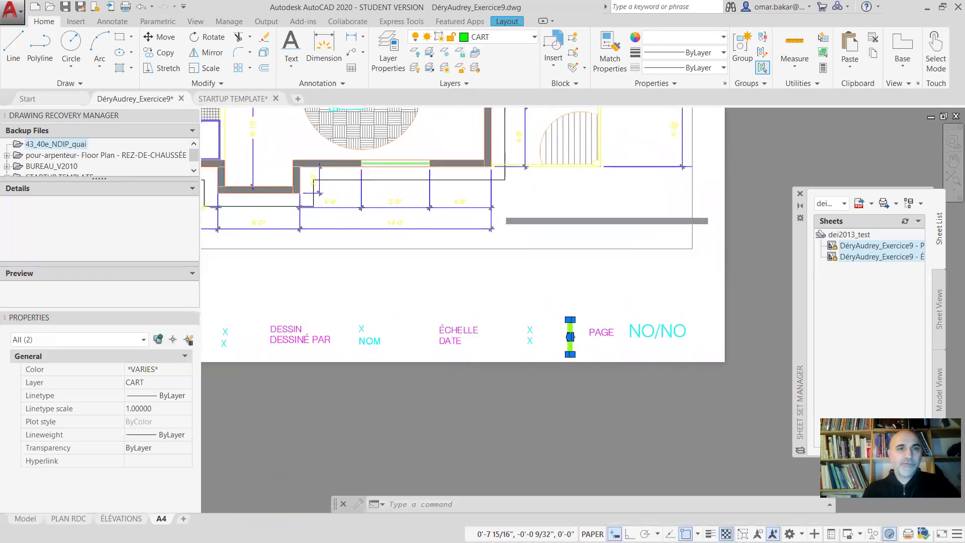
click(160, 52)
click(686, 533)
click(630, 533)
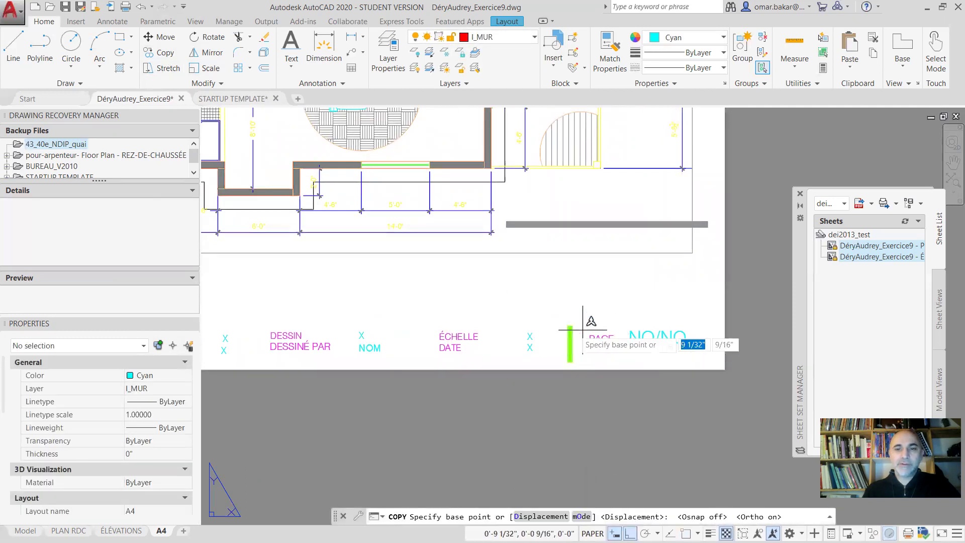
click(570, 359)
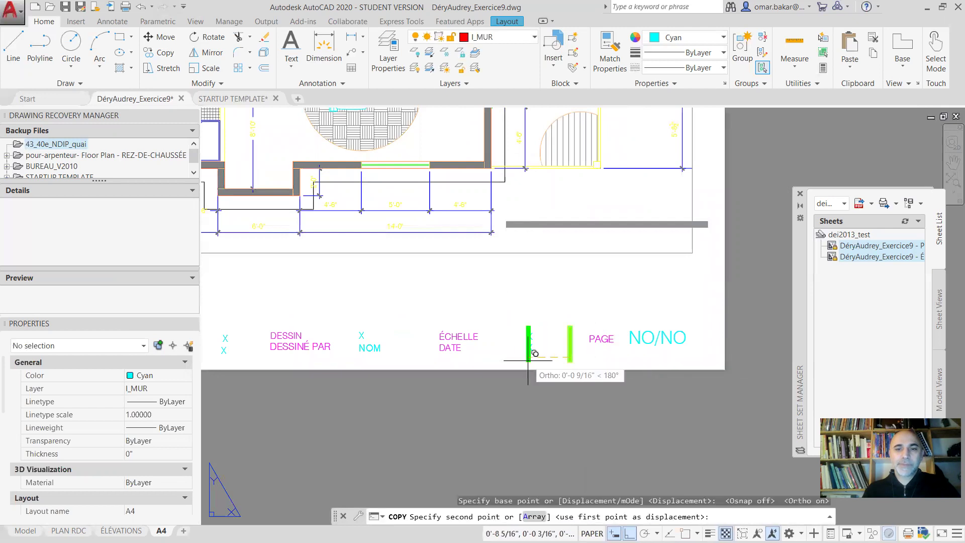
click(432, 370)
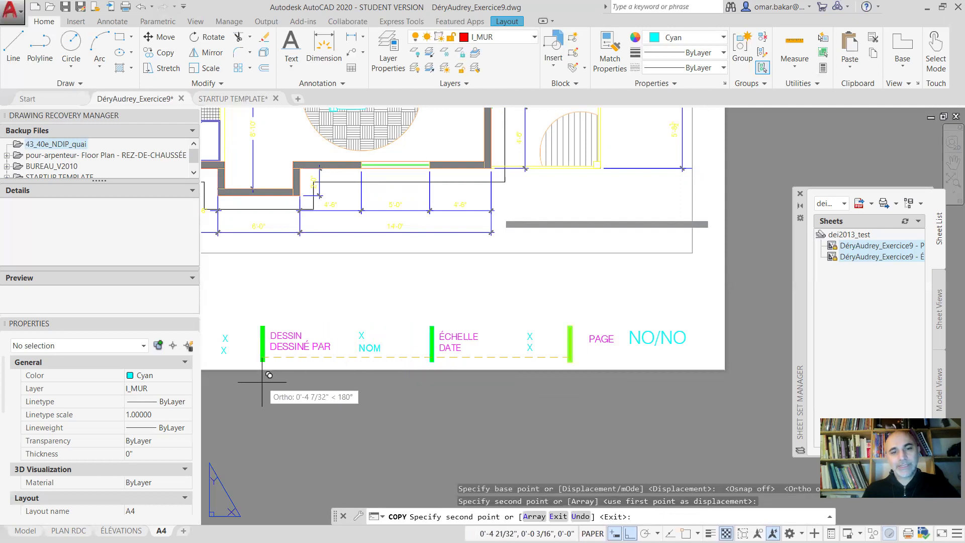
click(262, 382)
middle_drag(261, 382, 522, 389)
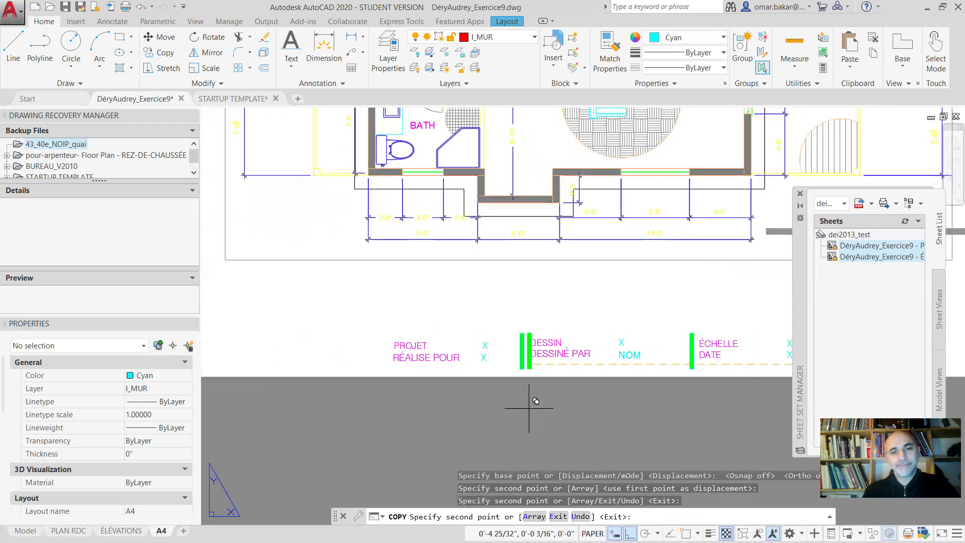
click(385, 397)
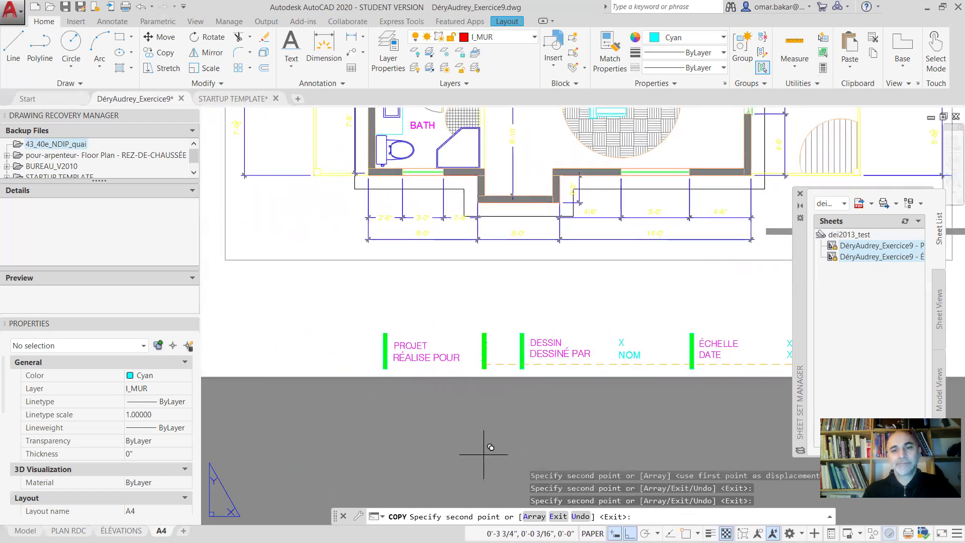
key(Escape)
Start a Write Block (WBLOCK) from objects and set its base point at the A4 sheet's lower-right corner
scroll(517, 441, down, 5)
scroll(432, 342, up, 4)
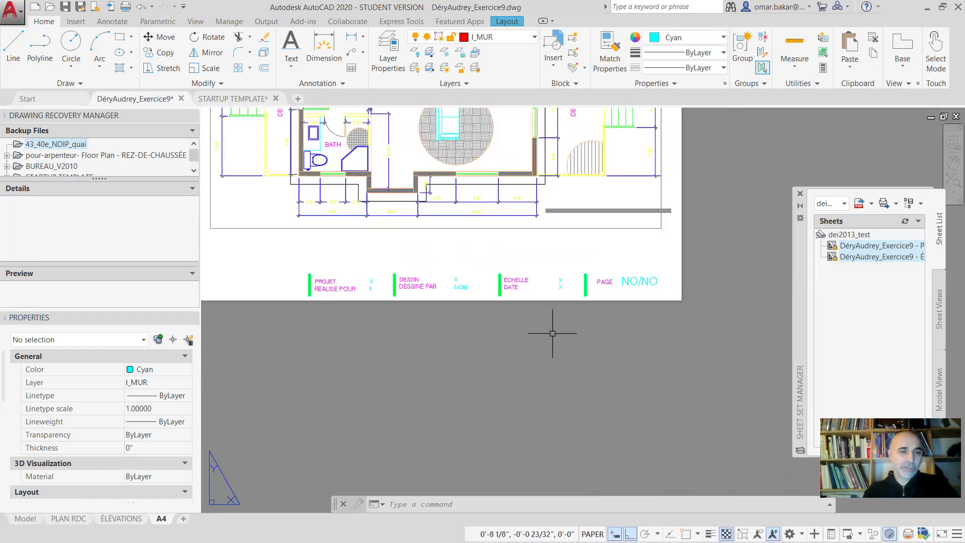
middle_drag(579, 319, 625, 387)
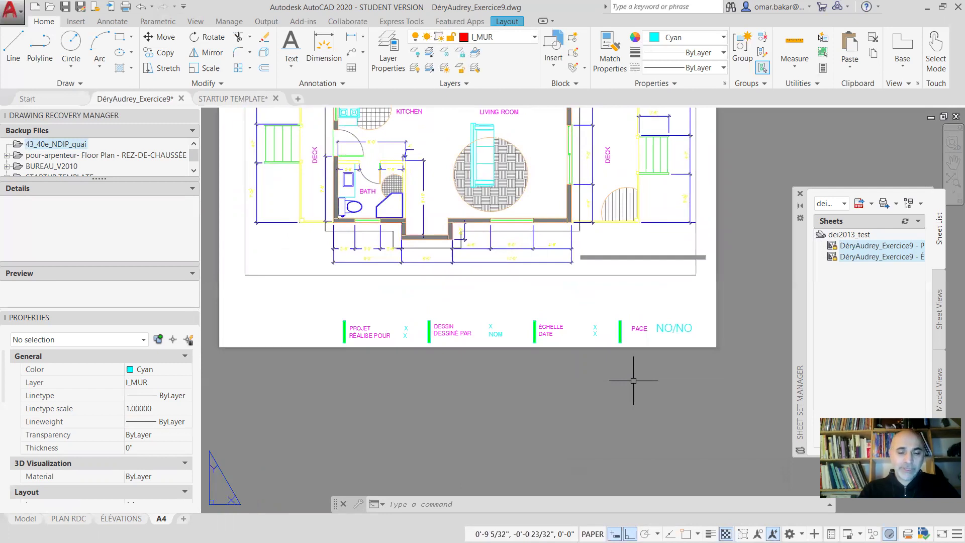
text(WB)
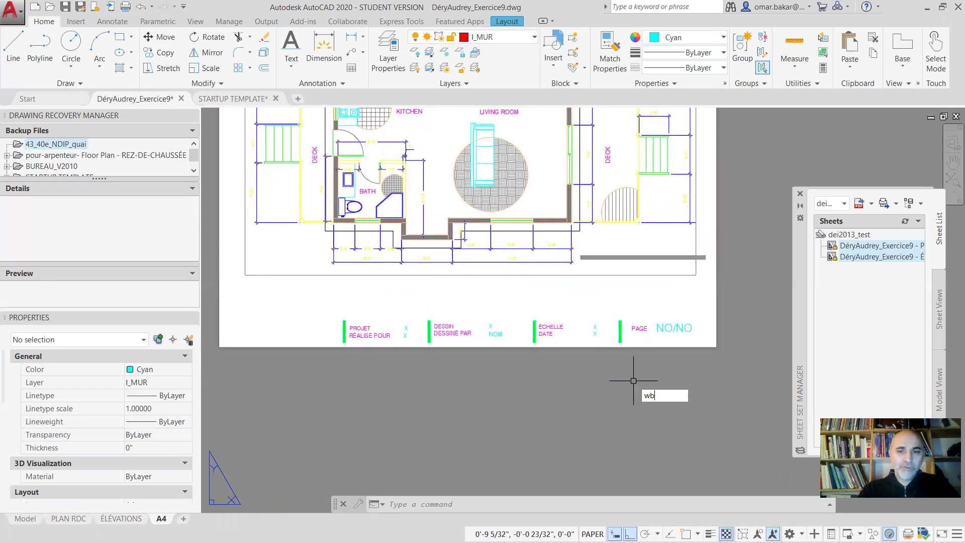
key(Return)
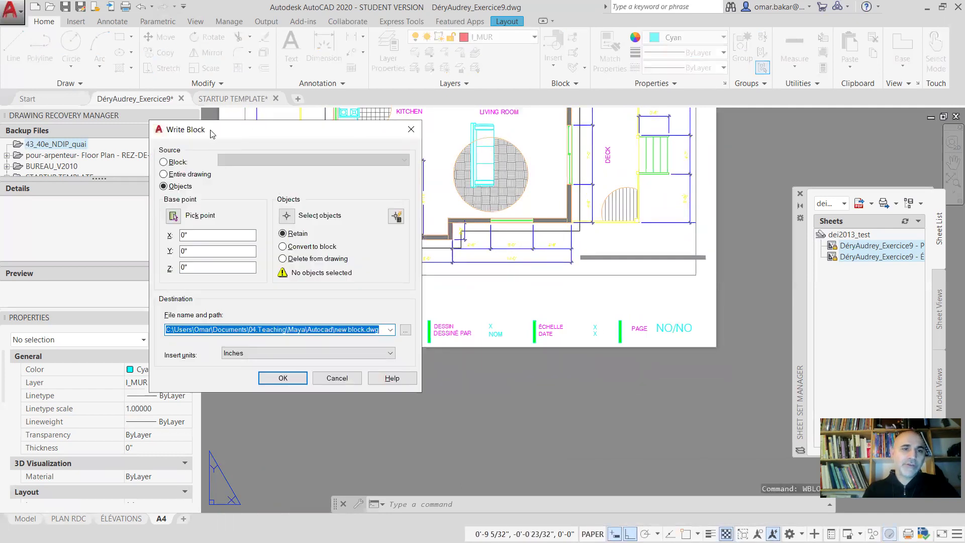
drag(211, 133, 90, 111)
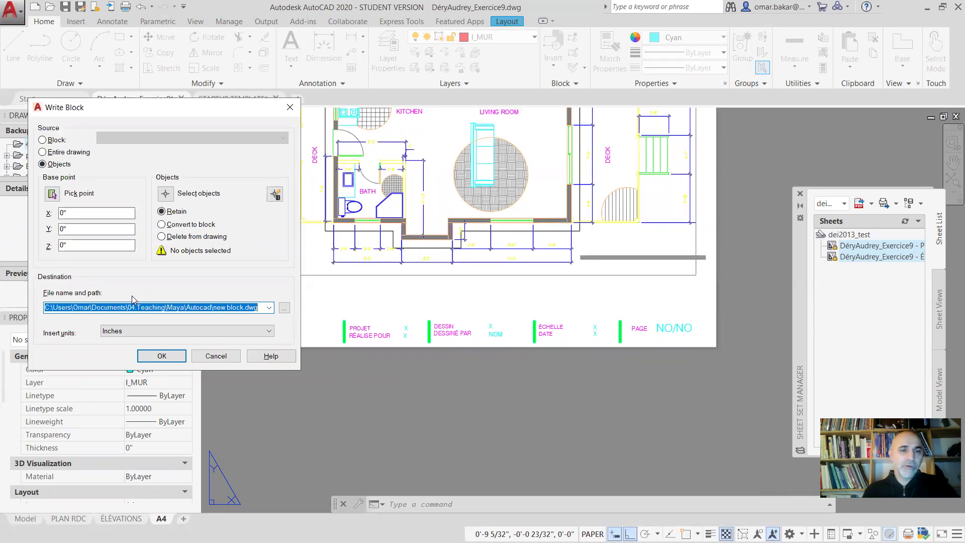
click(51, 191)
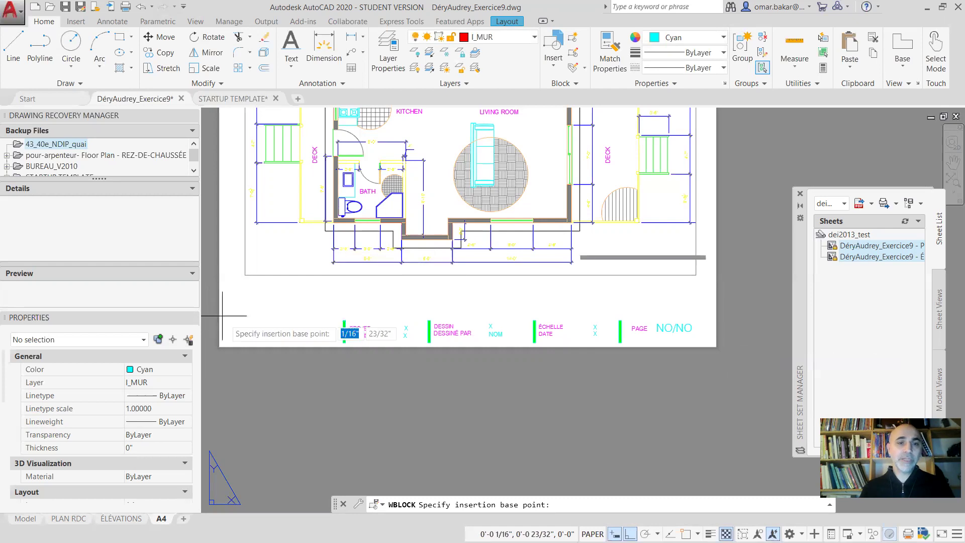
middle_drag(283, 323, 337, 373)
scroll(337, 373, down, 2)
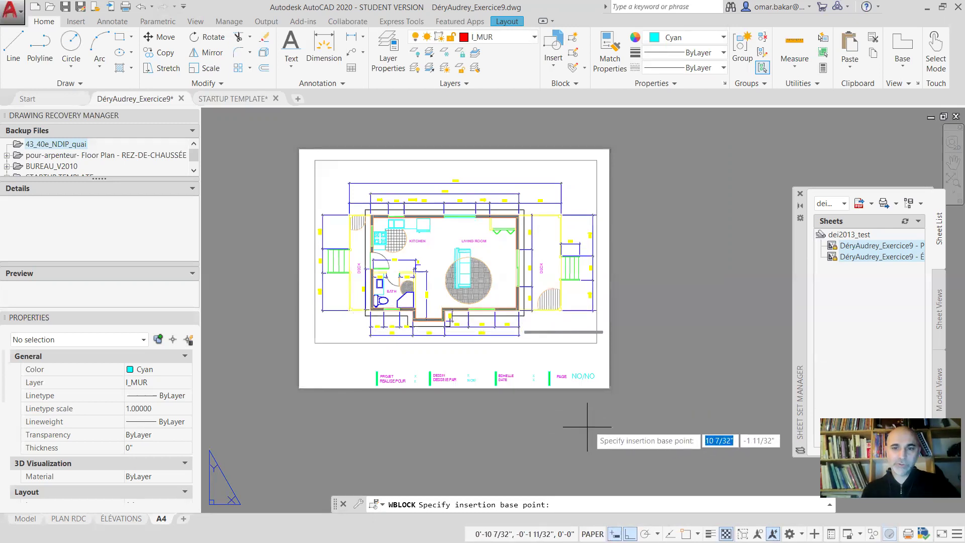
scroll(612, 405, up, 6)
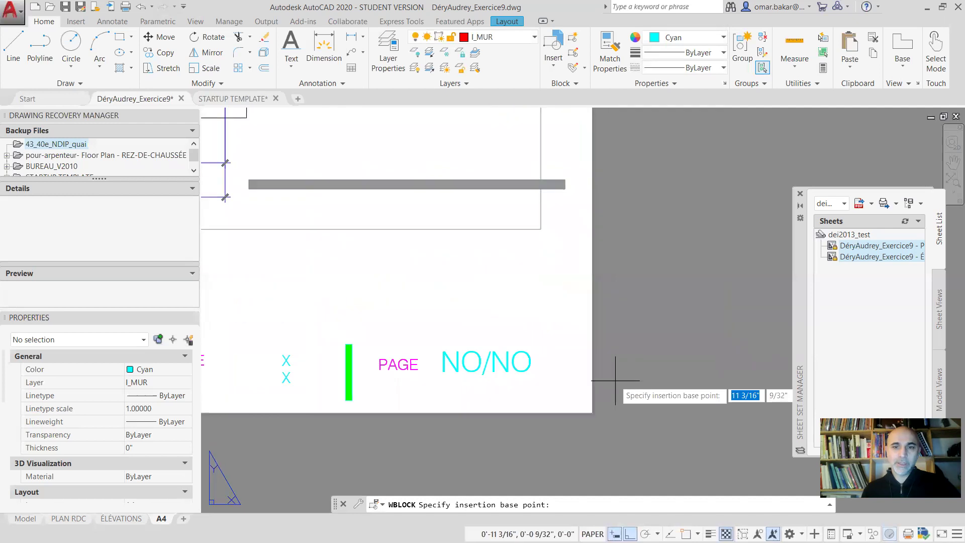
click(591, 411)
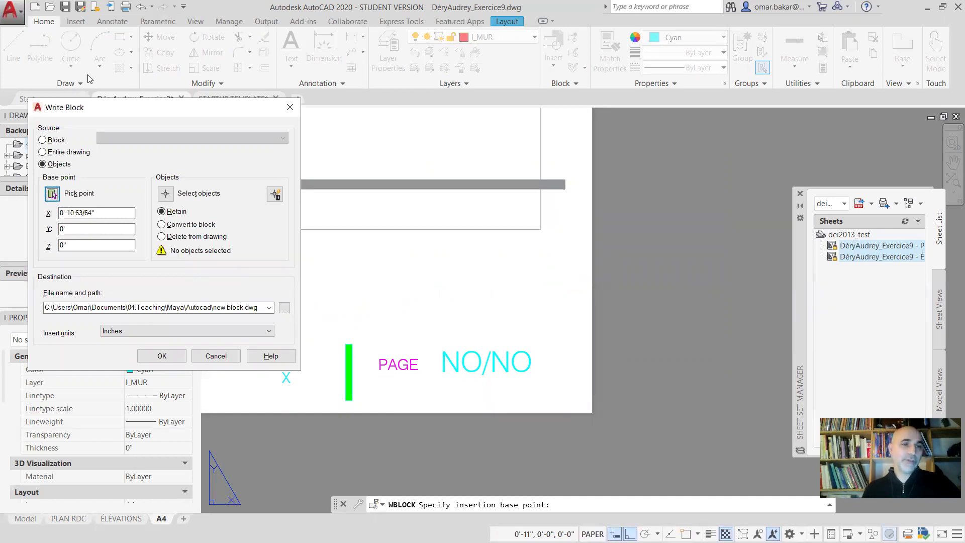
Select all the title strip's labels, attributes and separator bars as the objects for the written block
drag(103, 109, 273, 102)
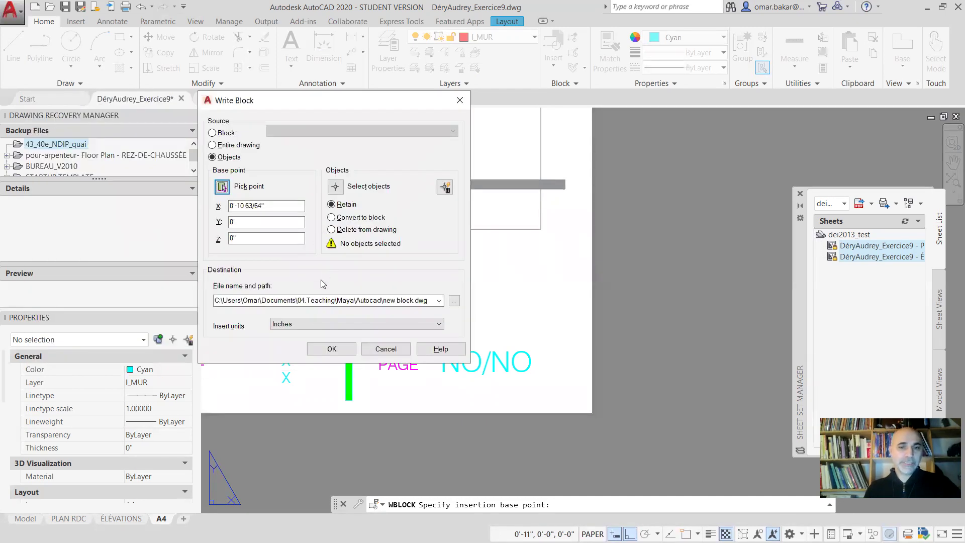
click(336, 187)
scroll(501, 312, down, 8)
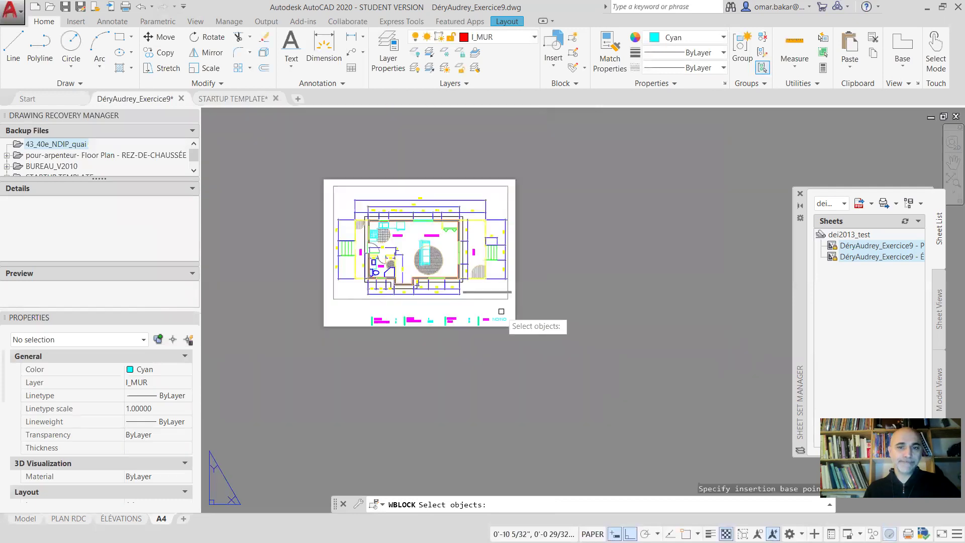
click(535, 304)
click(304, 371)
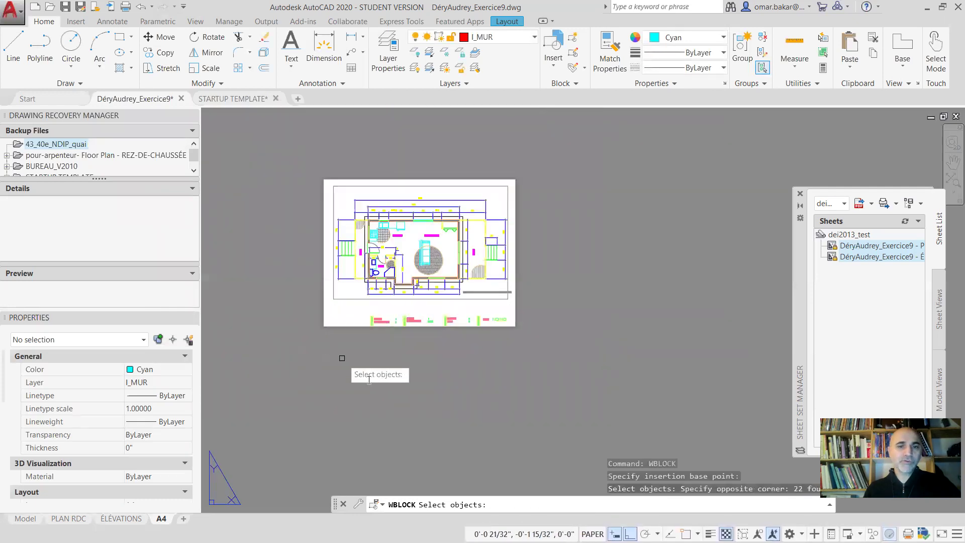
key(Return)
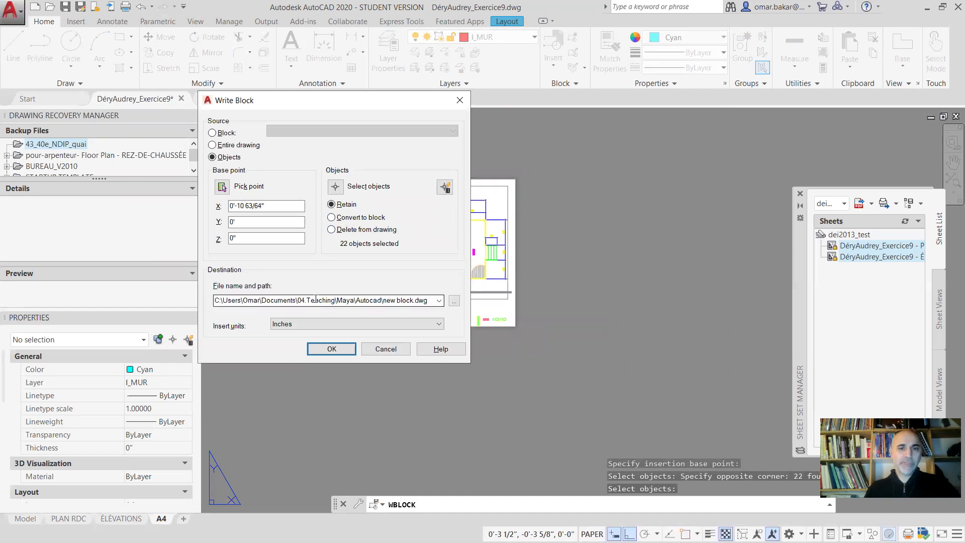
Set the block file's destination to the Cours-2.5 folder inside 04.Teaching\dei2013
click(454, 300)
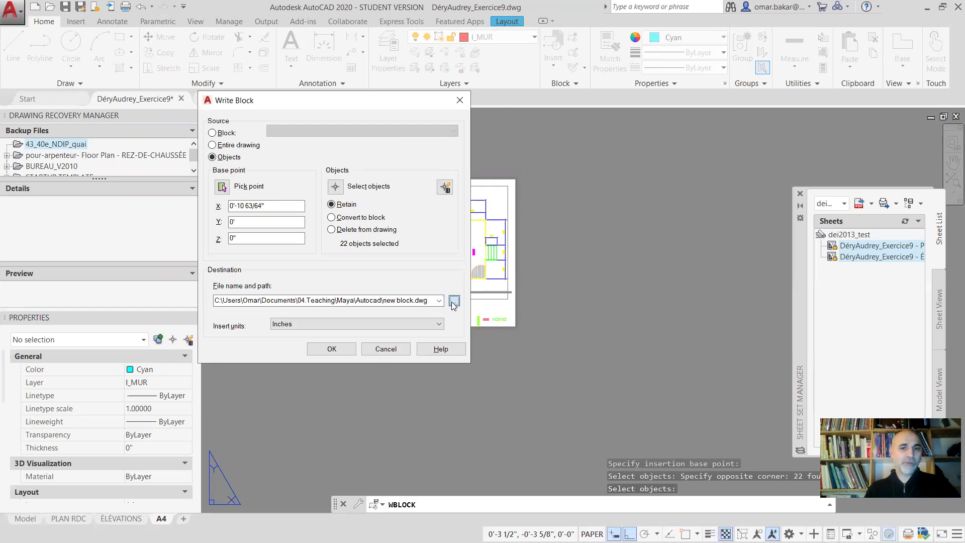
click(279, 141)
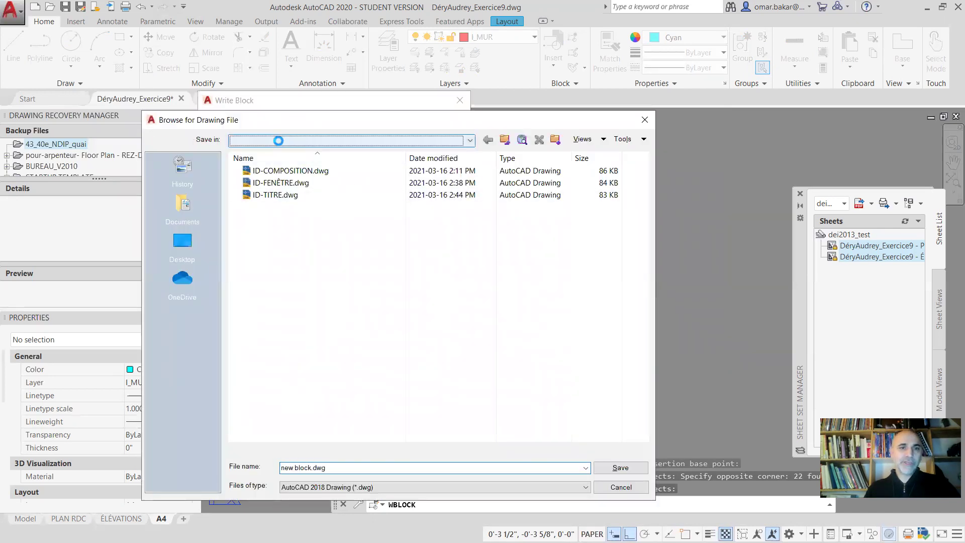
scroll(316, 236, up, 2)
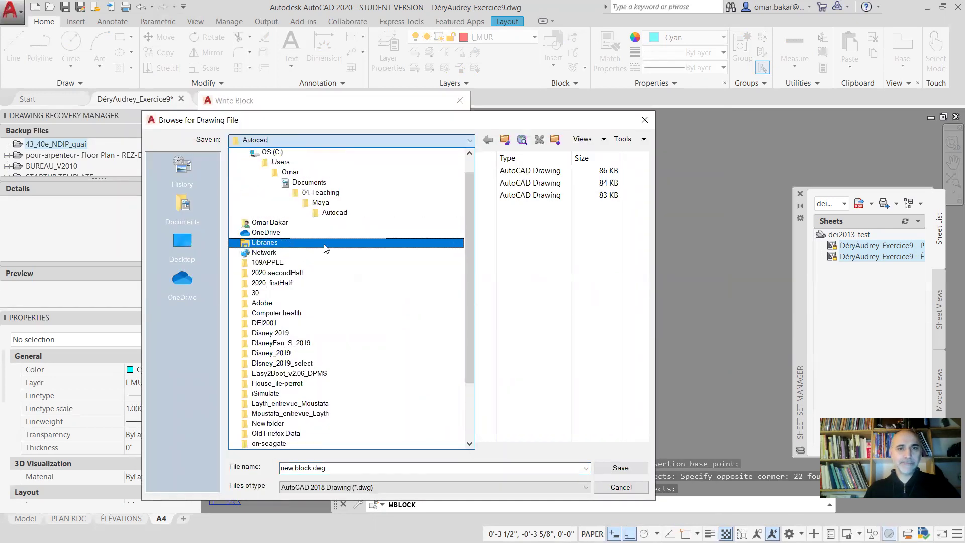
click(324, 192)
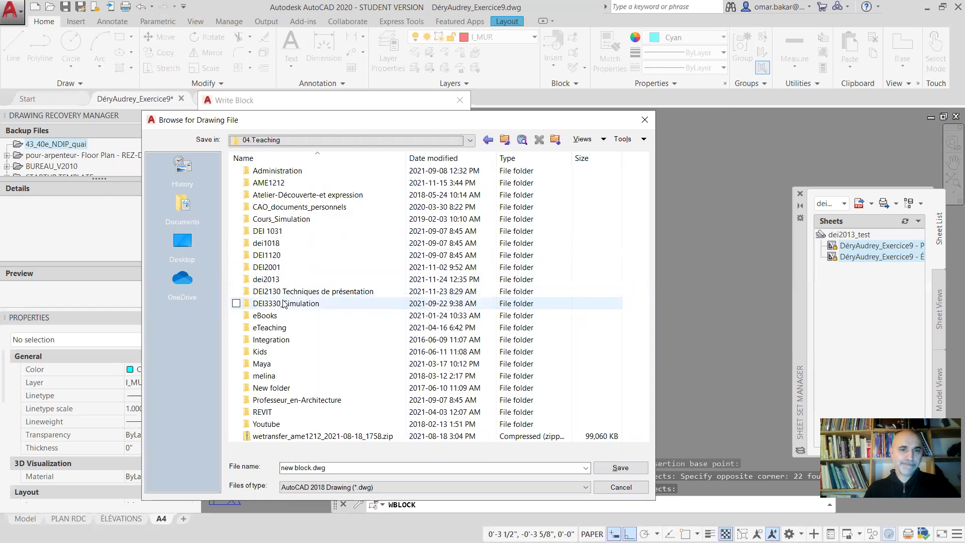
double_click(274, 279)
click(278, 316)
double_click(277, 316)
Name the block file cartouche_.dwg and write the block with Inches as insert units
mouse_move(280, 467)
mouse_down()
mouse_move(326, 467)
mouse_move(279, 467)
mouse_up()
click(310, 467)
key(BackSpace)
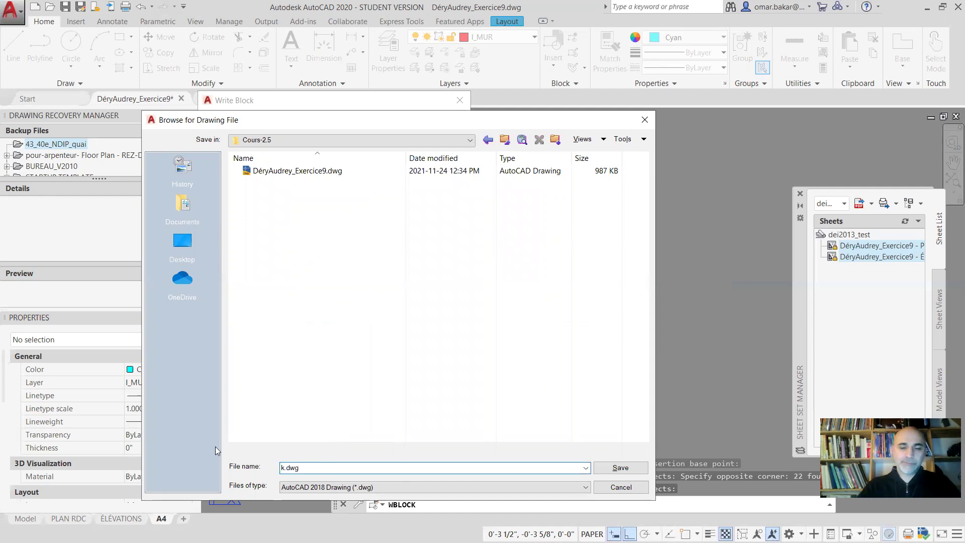
text(cartouche)
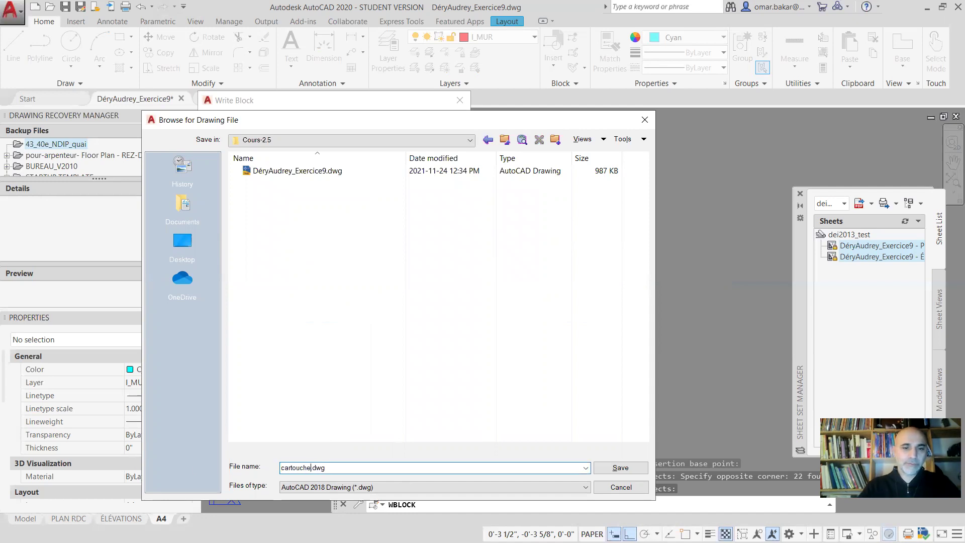
text(_)
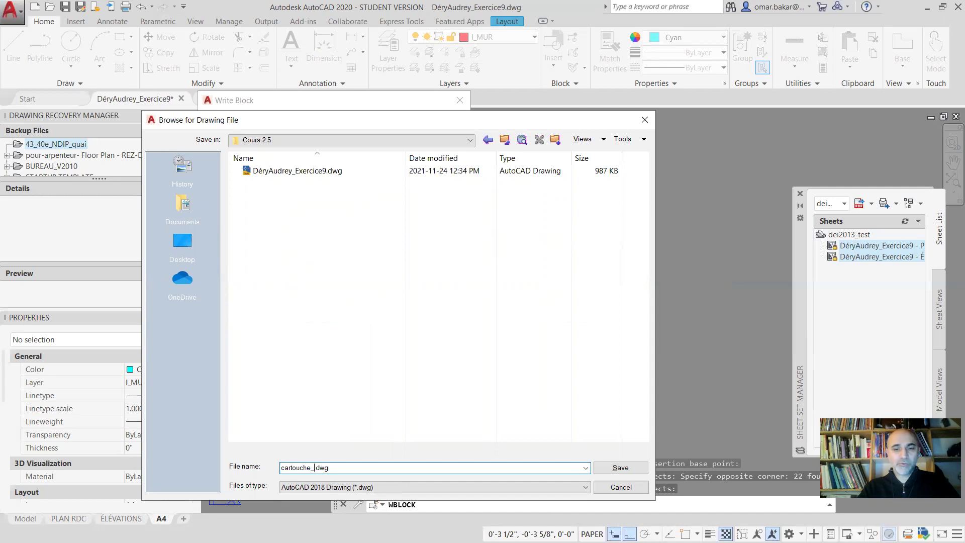
key(Return)
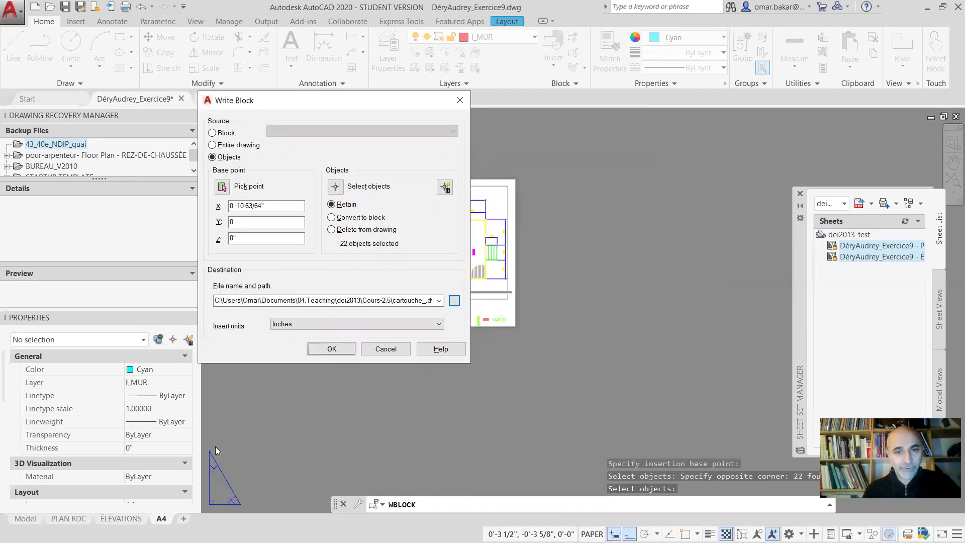
click(332, 349)
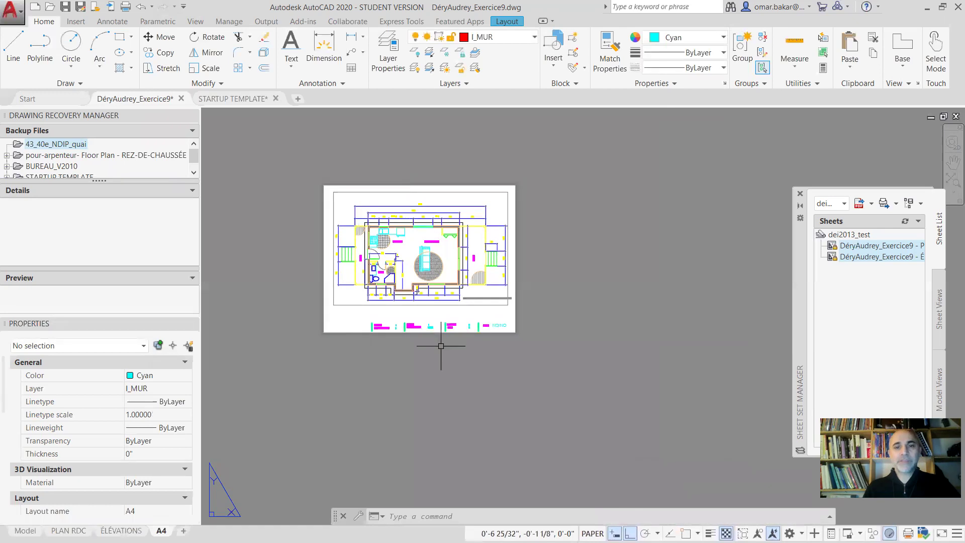
Window-select the title strip's labels, attributes and separator bars on the A4 sheet
scroll(442, 340, up, 4)
middle_drag(446, 310, 486, 295)
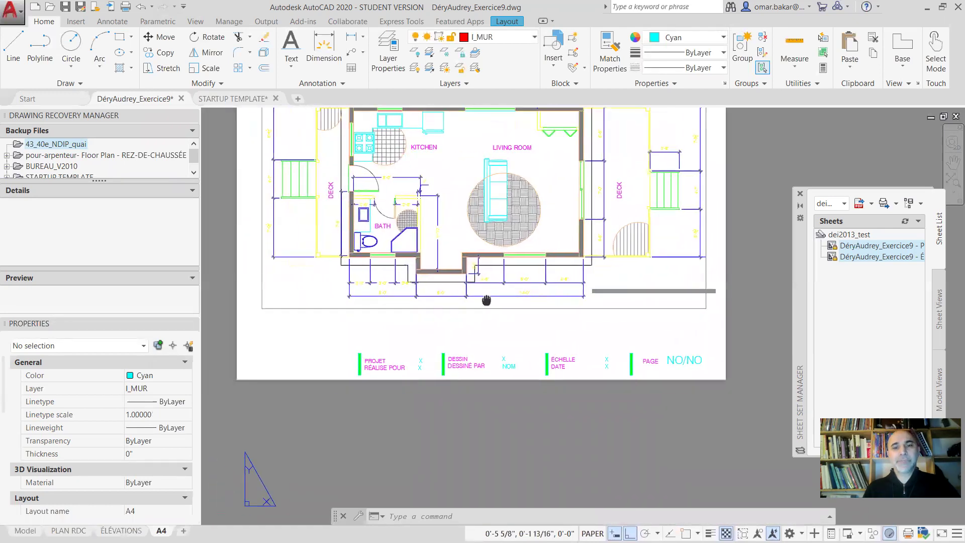
click(275, 320)
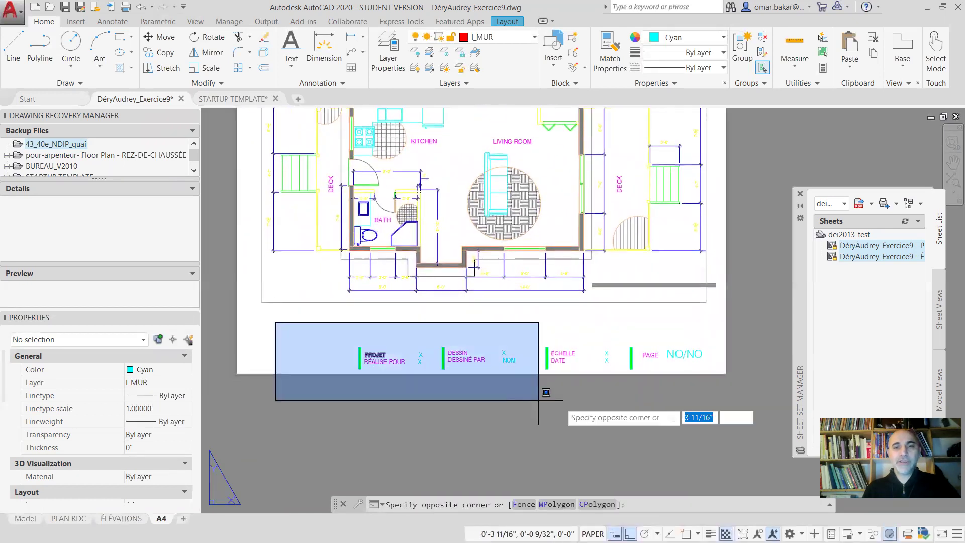
Delete all the loose title block lines, labels and attributes below the plan on the A4 layout
click(742, 405)
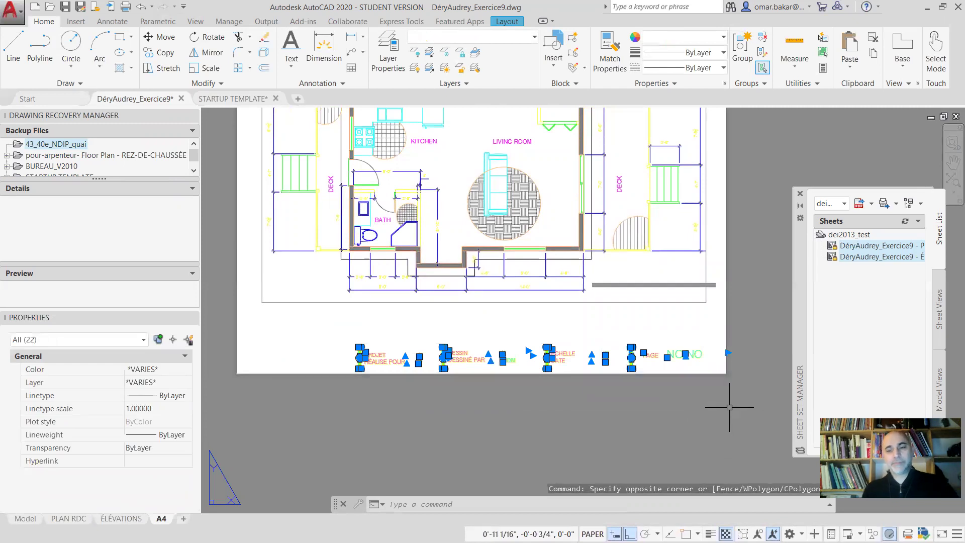
key(Delete)
scroll(564, 391, down, 2)
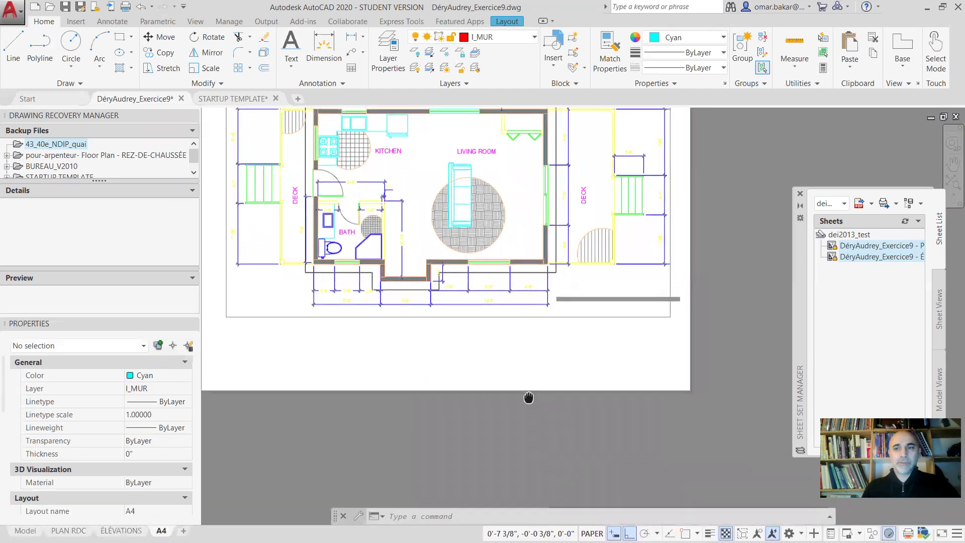
Insert the recently used cartouche_ block with its insertion point at the lower-right corner of the sheet
scroll(528, 399, up, 2)
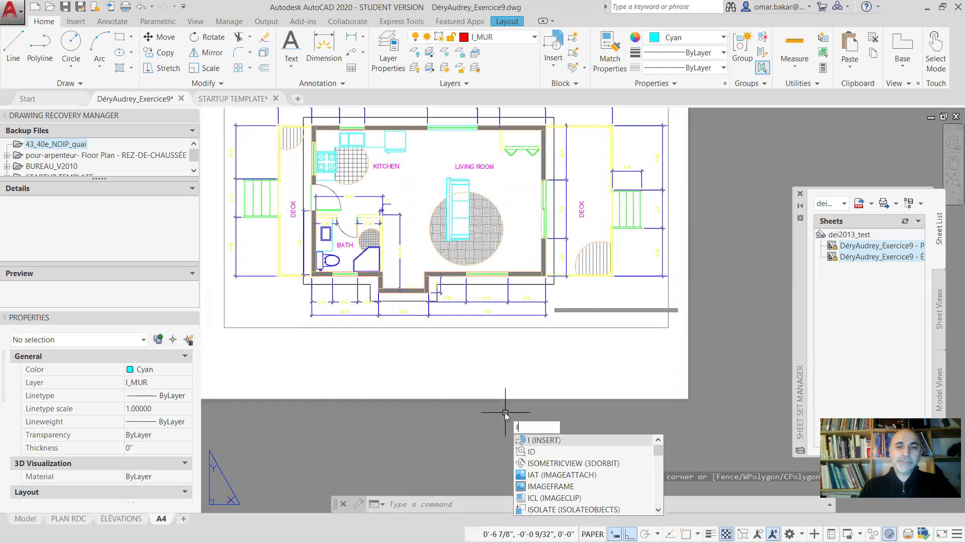
key(Return)
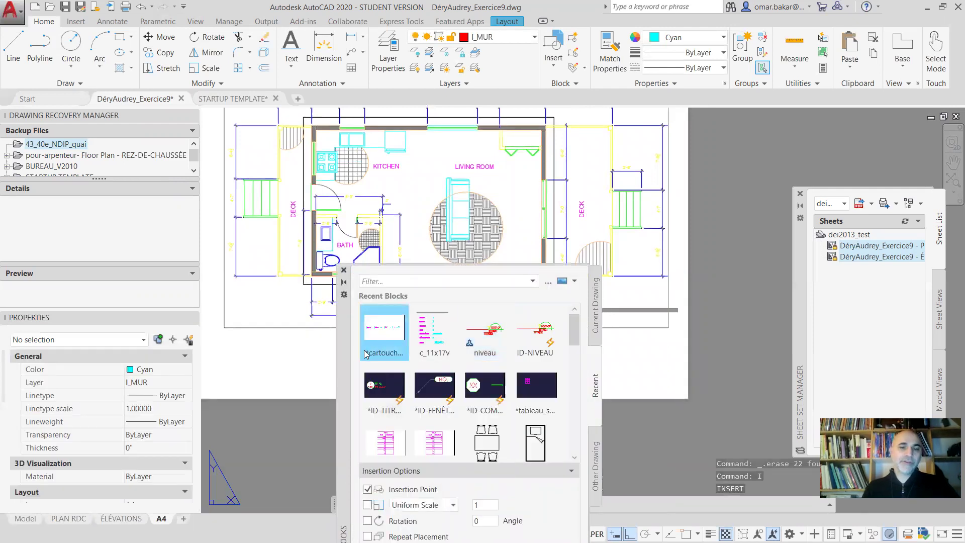
click(383, 346)
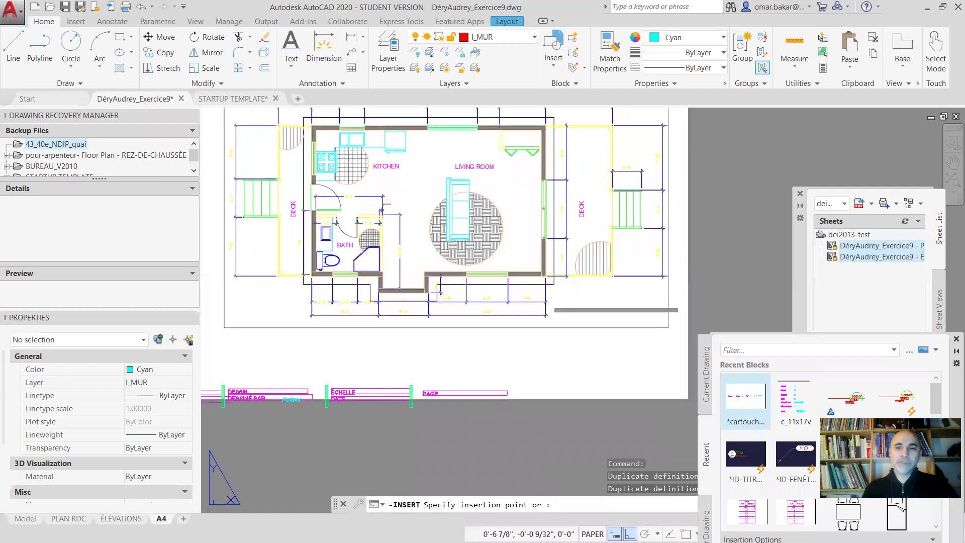
click(688, 398)
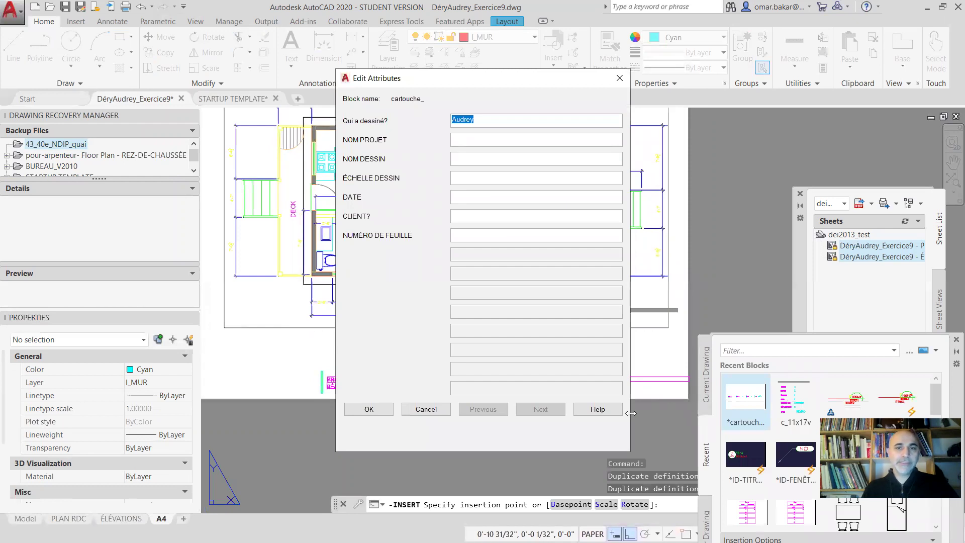
Fill in the block attributes: project Exercice 1.4, drawing Plan, scale 1' = 1/8", date dcsd, client moi, sheet number 1/2
click(460, 140)
text(t)
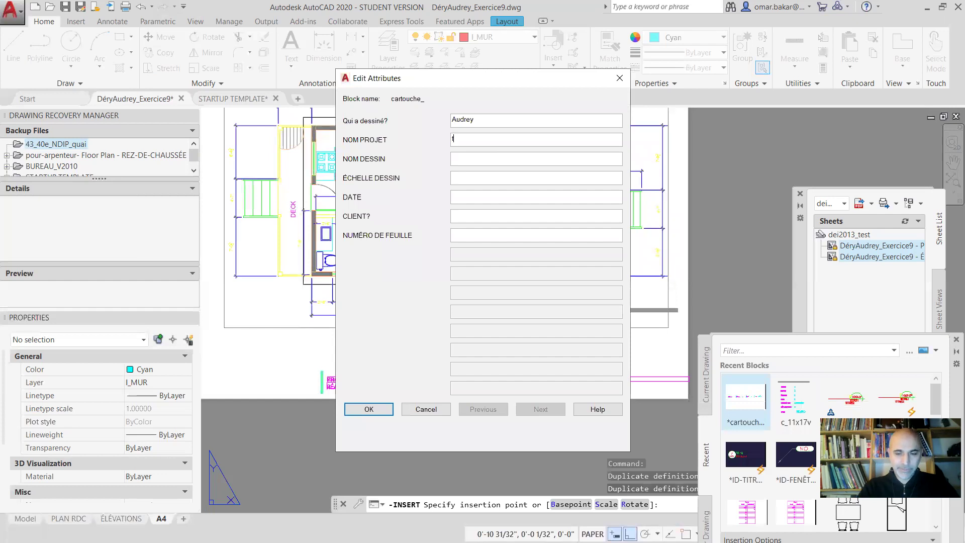
text(Exercice 1.4)
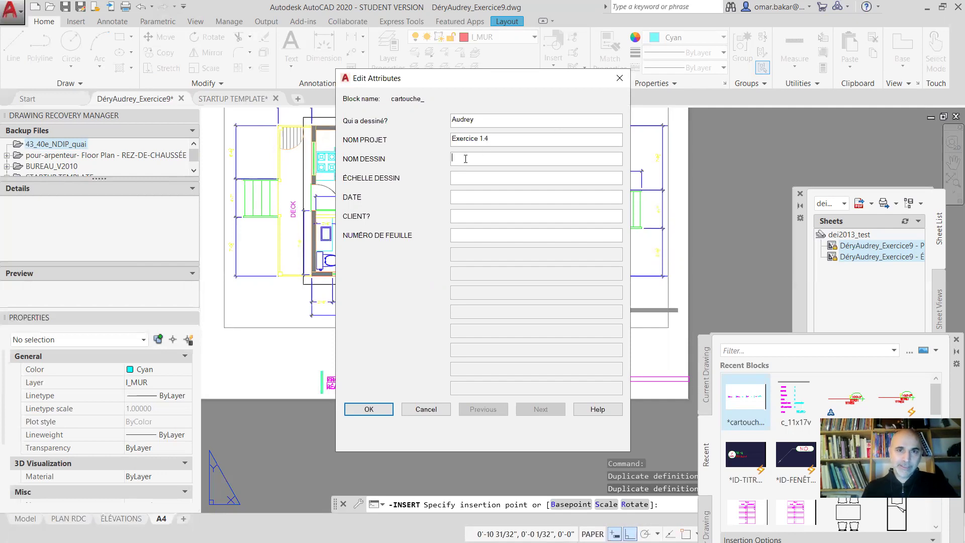
text(Plan)
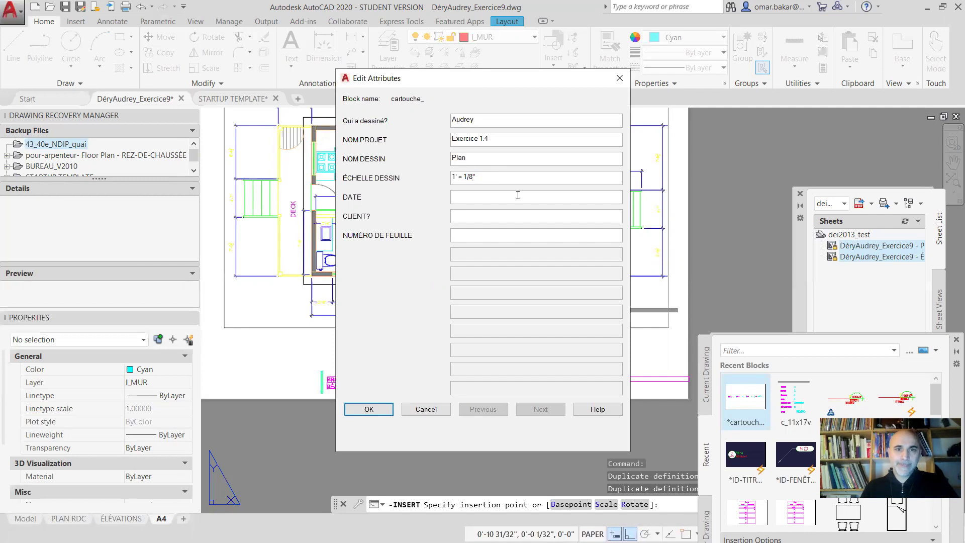
text(dcsd)
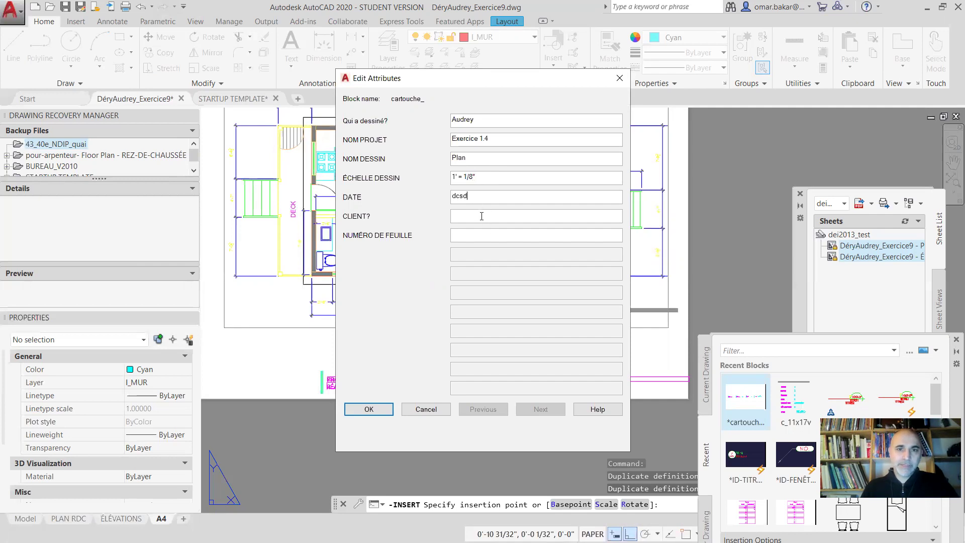
click(507, 212)
text(moi)
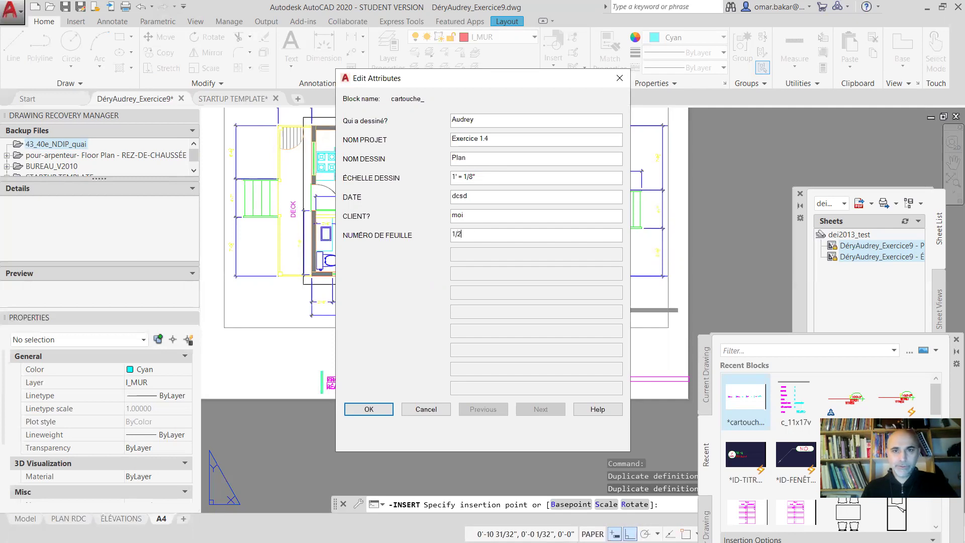
click(368, 409)
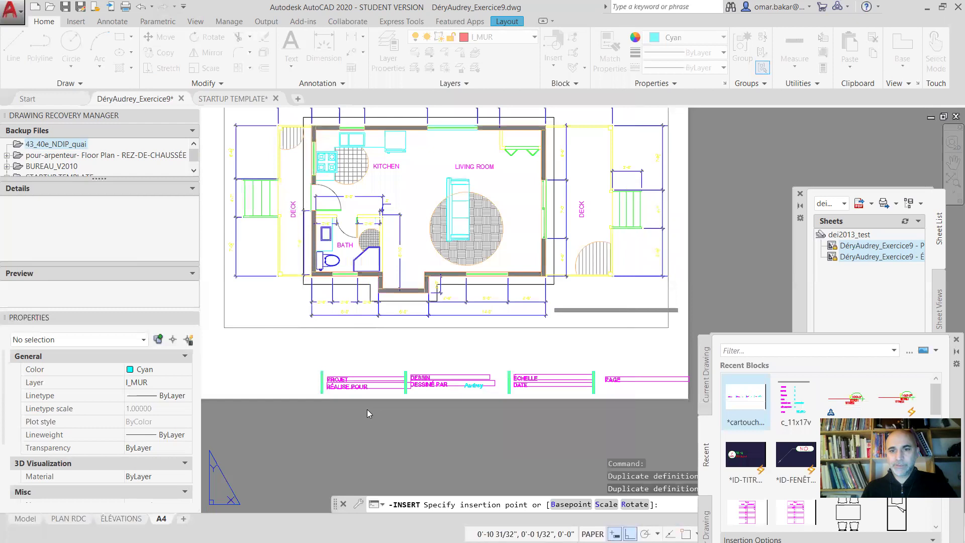
Examine how the attribute texts fit in the inserted title block, and close the Blocks palette
middle_drag(509, 420, 505, 201)
scroll(467, 249, up, 4)
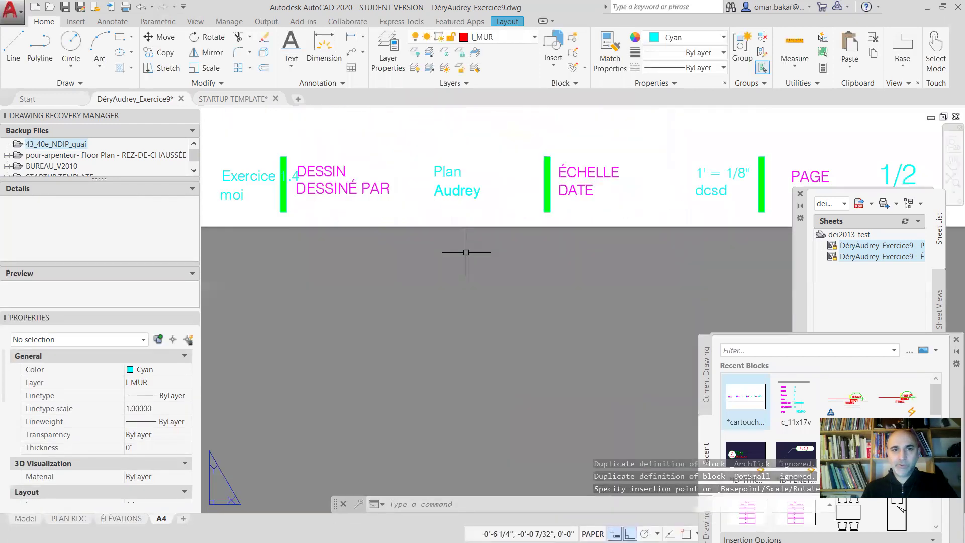
middle_drag(355, 247, 581, 262)
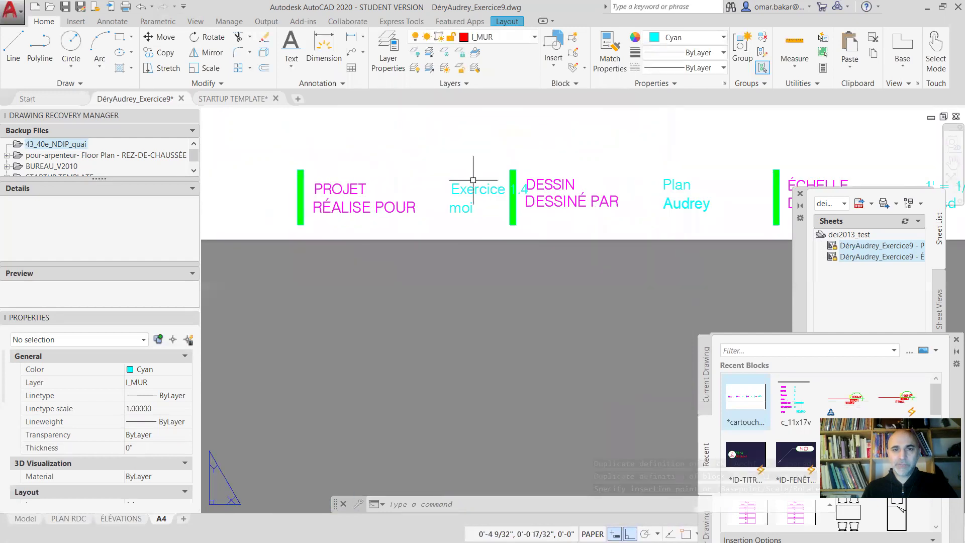
scroll(528, 274, down, 2)
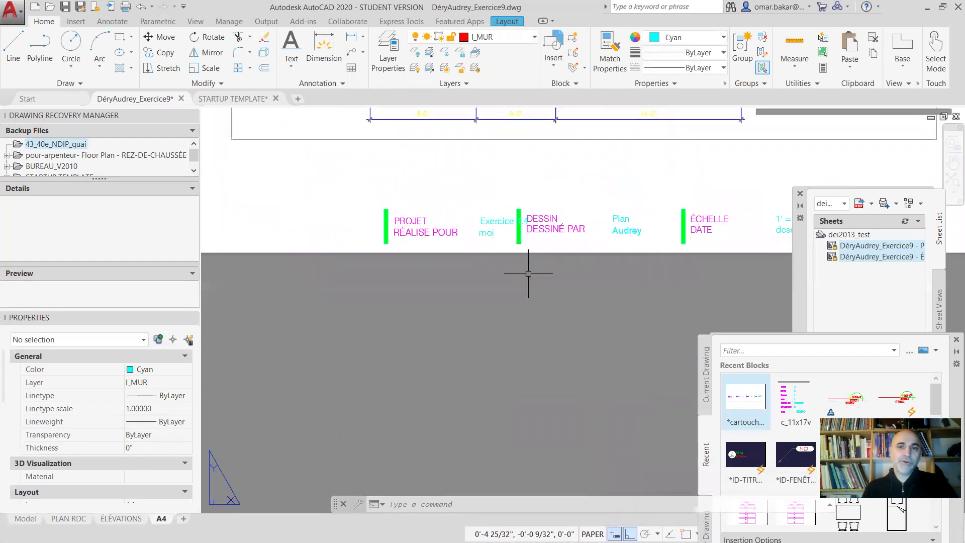
middle_drag(553, 287, 452, 267)
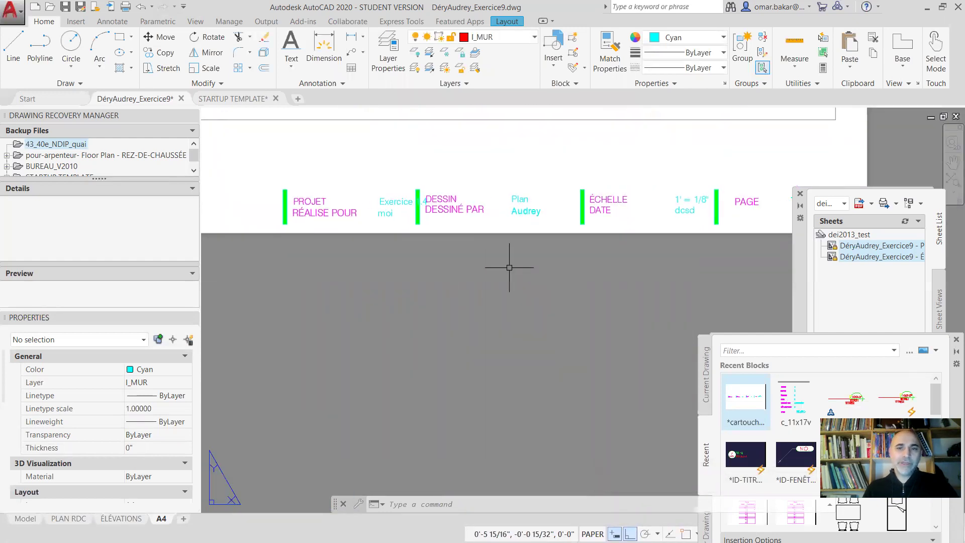
scroll(509, 268, down, 2)
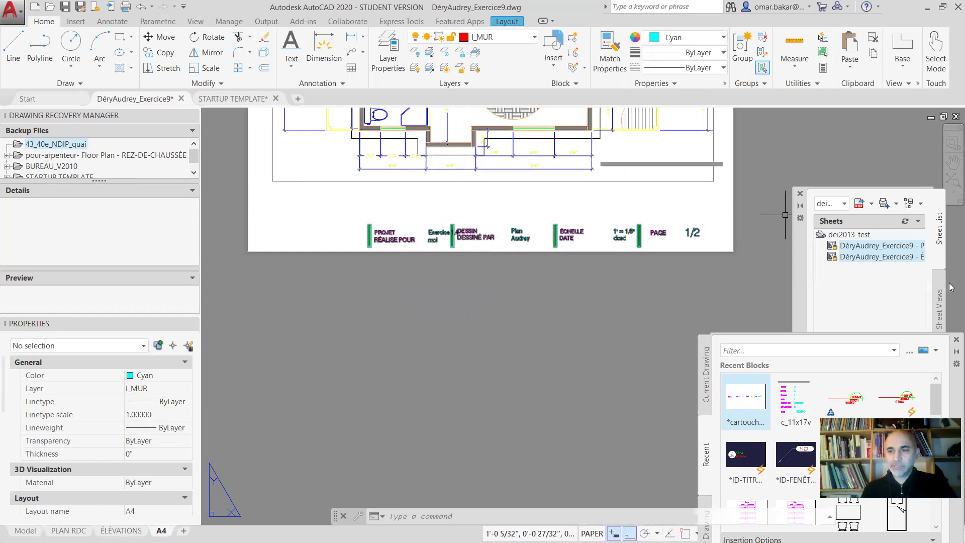
click(955, 339)
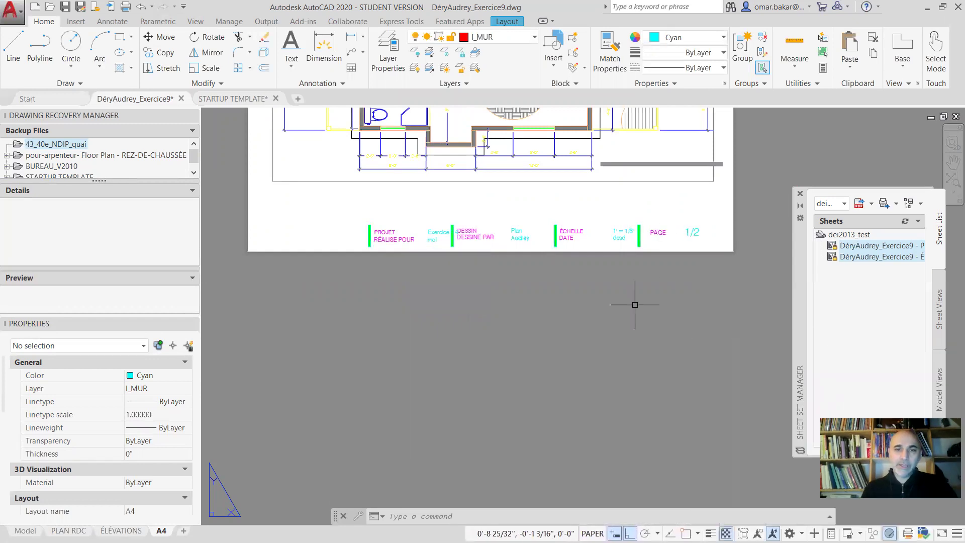
Review the title block's attribute values, layer properties and text options in the Enhanced Attribute Editor without changing them
click(453, 244)
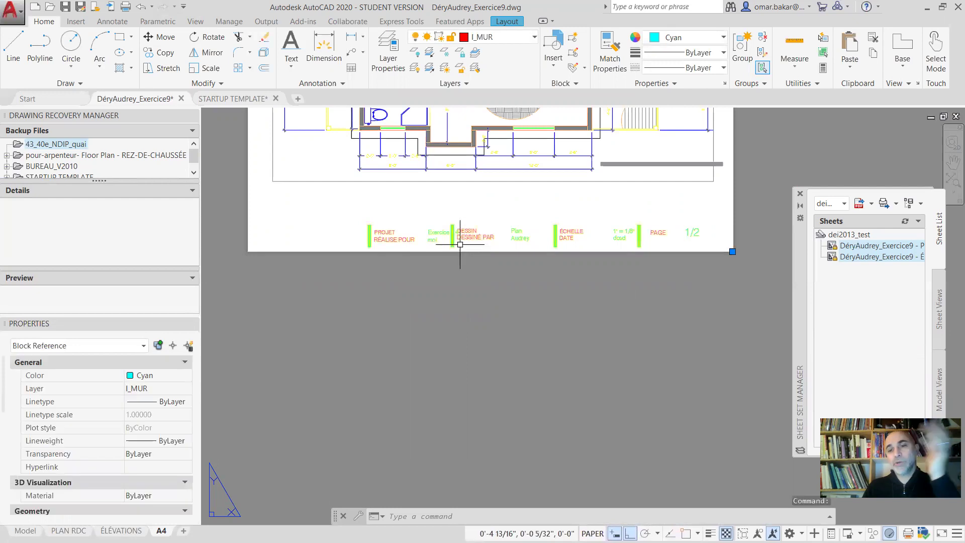
double_click(453, 238)
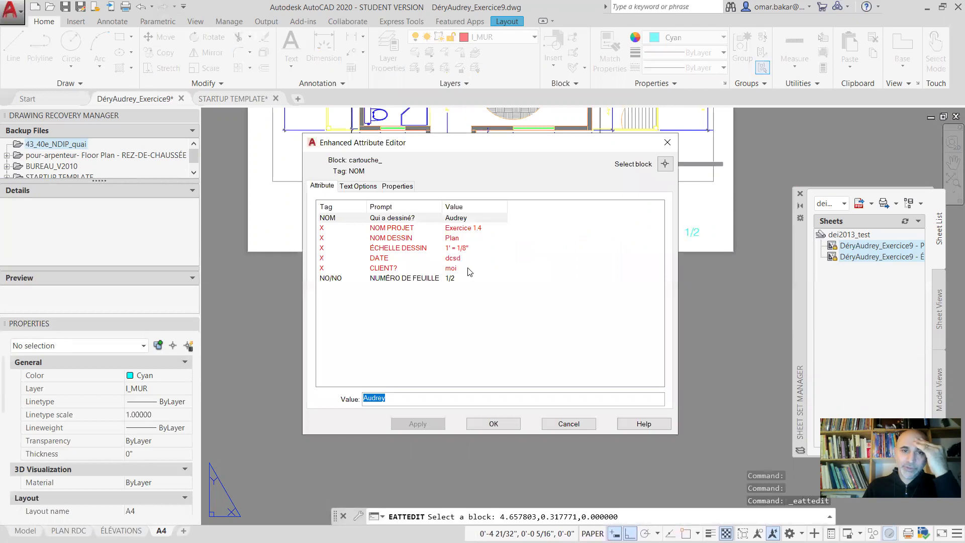
click(498, 425)
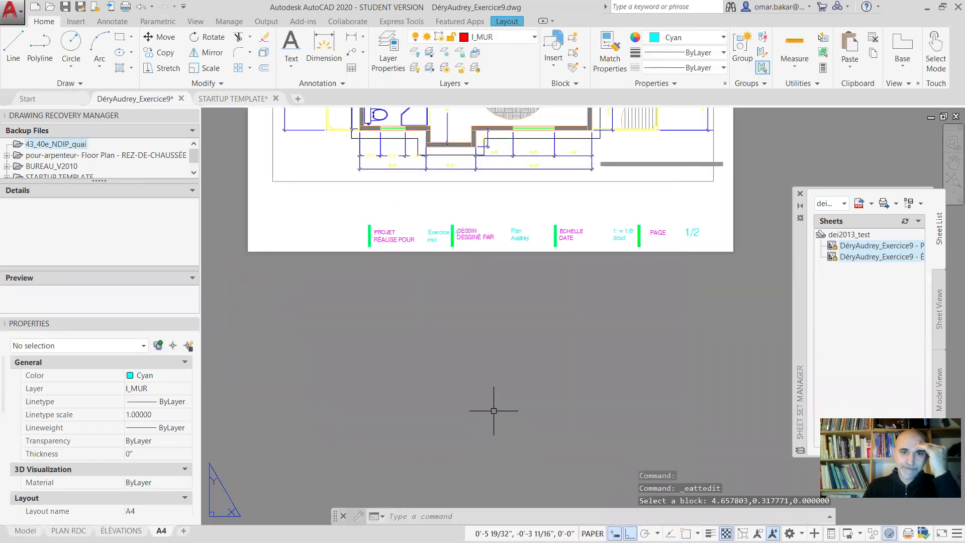
click(456, 235)
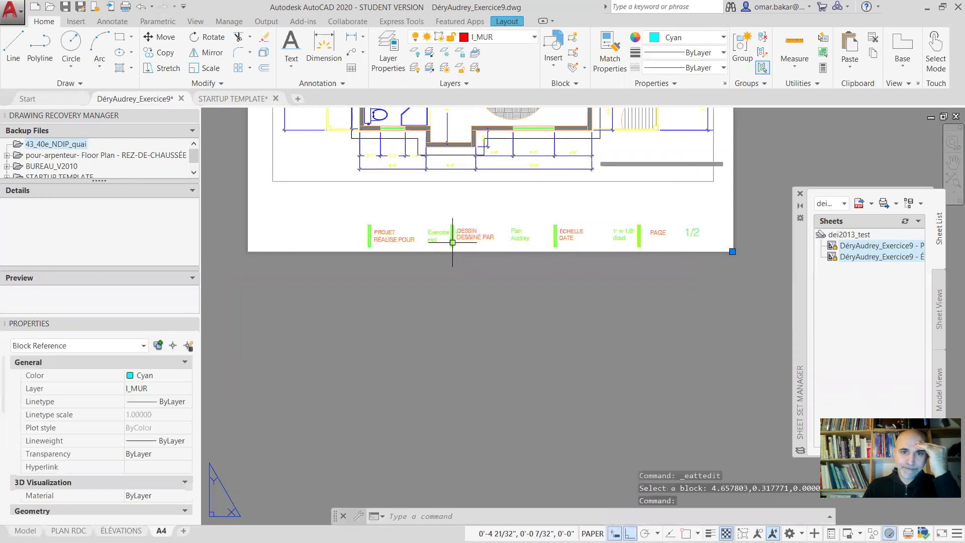
key(Escape)
double_click(472, 247)
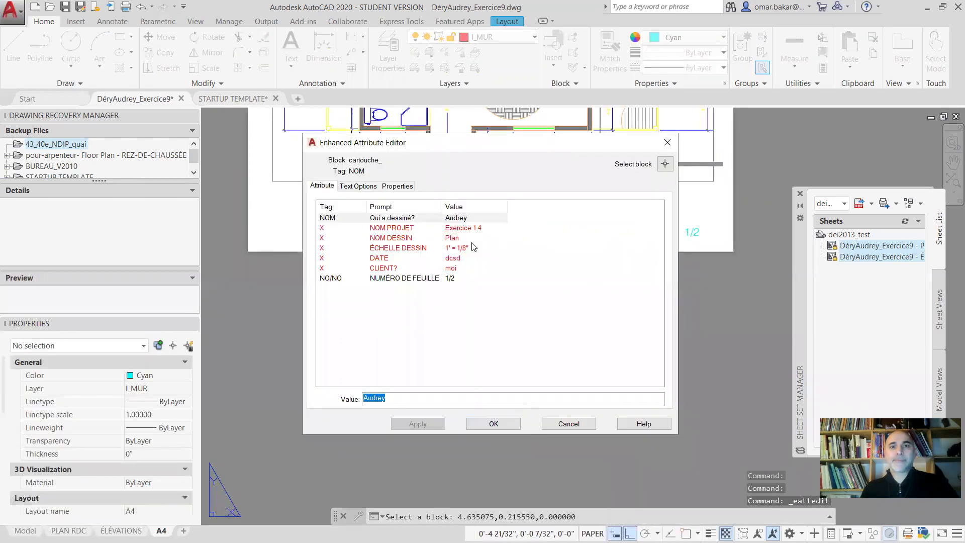
click(403, 190)
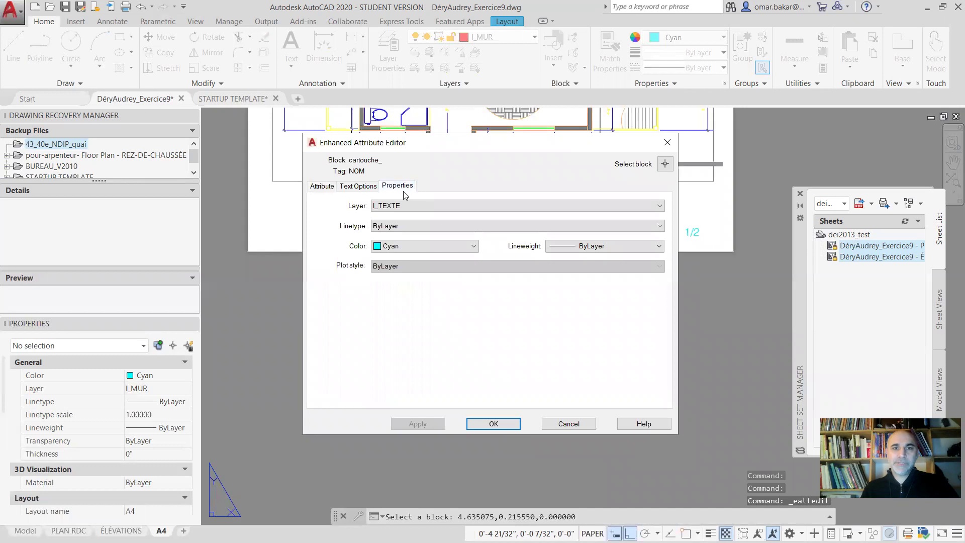
click(362, 187)
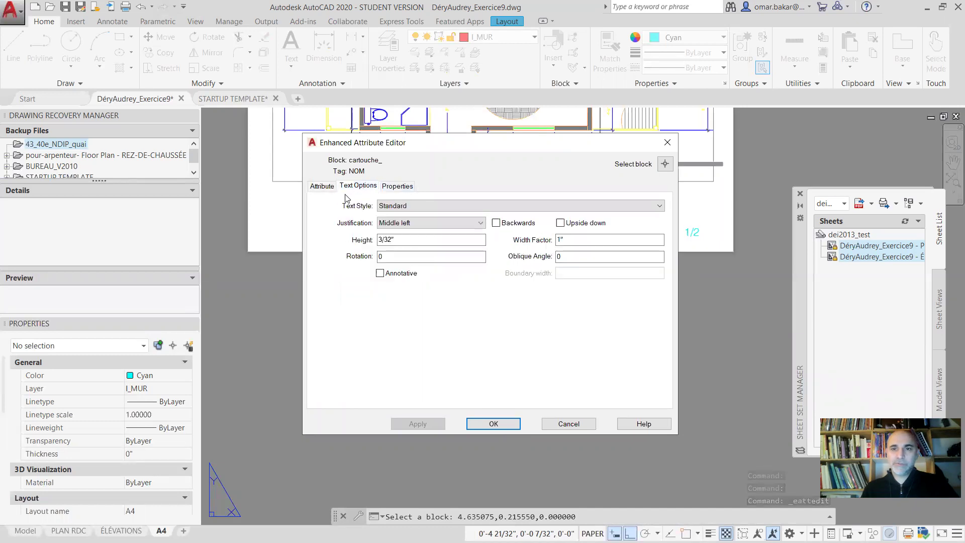
click(322, 187)
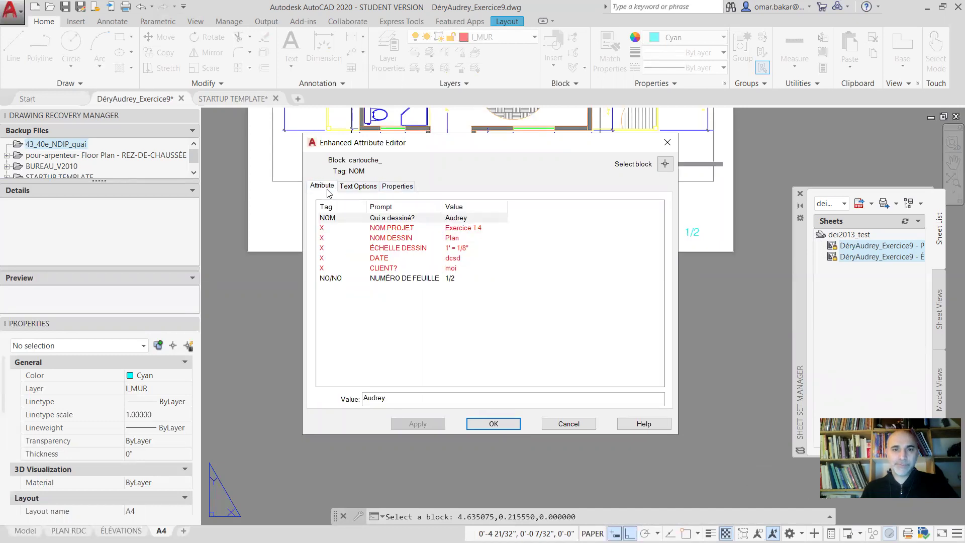
click(559, 424)
Open the title block in the Block Editor and close the Block Authoring Palettes
click(455, 238)
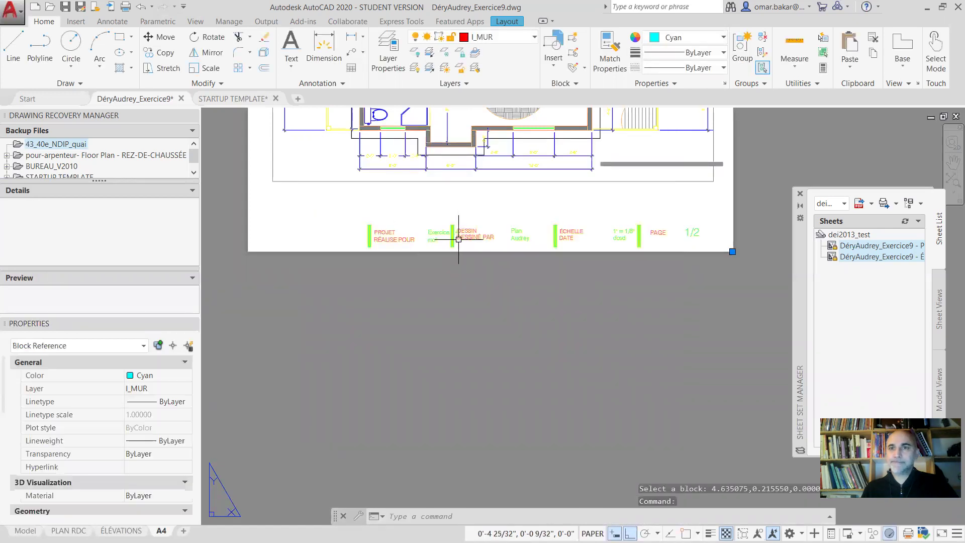
right_click(459, 240)
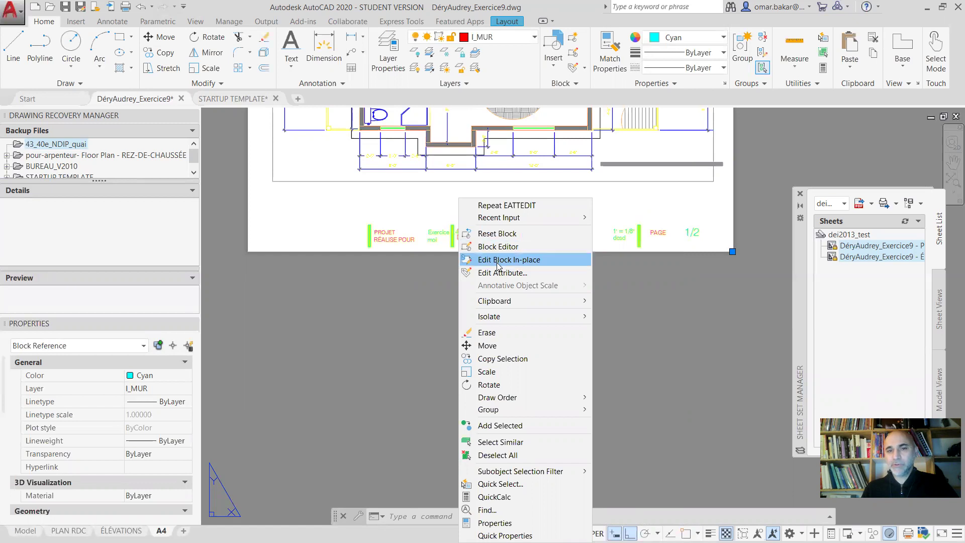
click(569, 280)
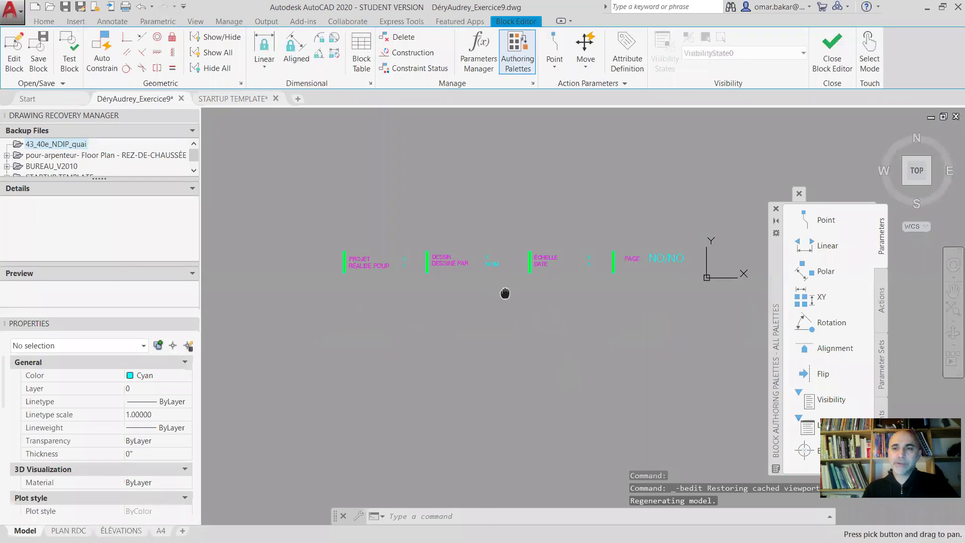
click(778, 223)
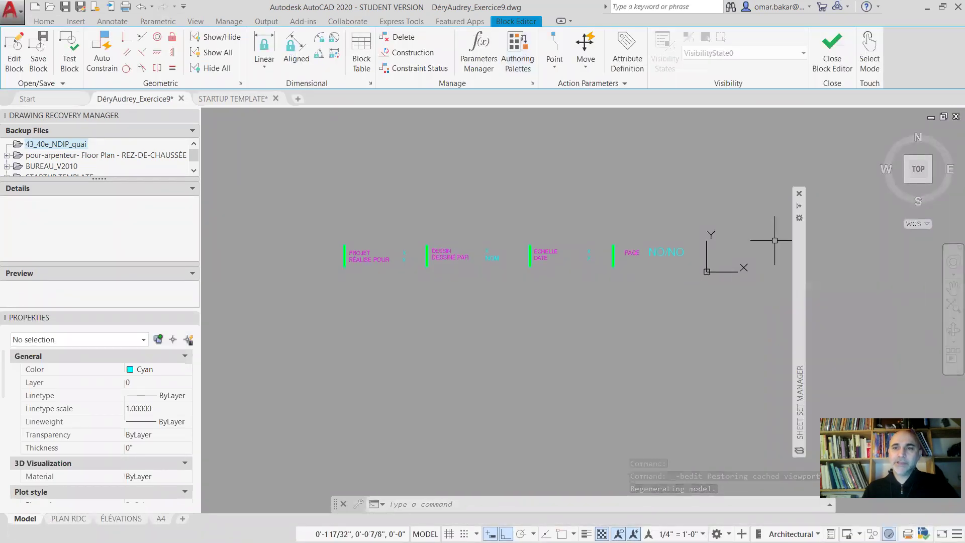
mouse_move(635, 334)
middle_down()
mouse_move(532, 319)
mouse_move(642, 319)
middle_up()
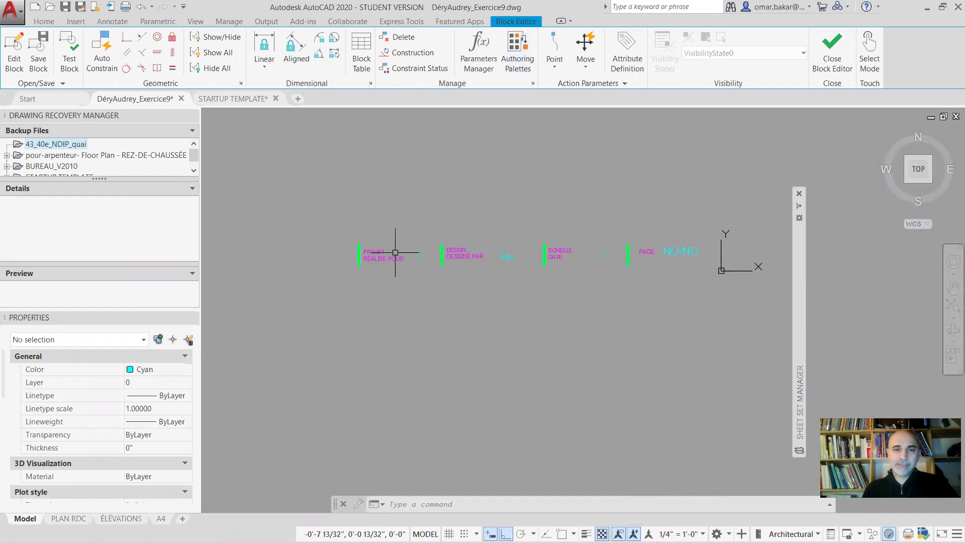
Move the PROJET / RÉALISE POUR group, with its green bar and attributes, about 15/32" horizontally away from the DESSIN group
click(432, 227)
click(338, 286)
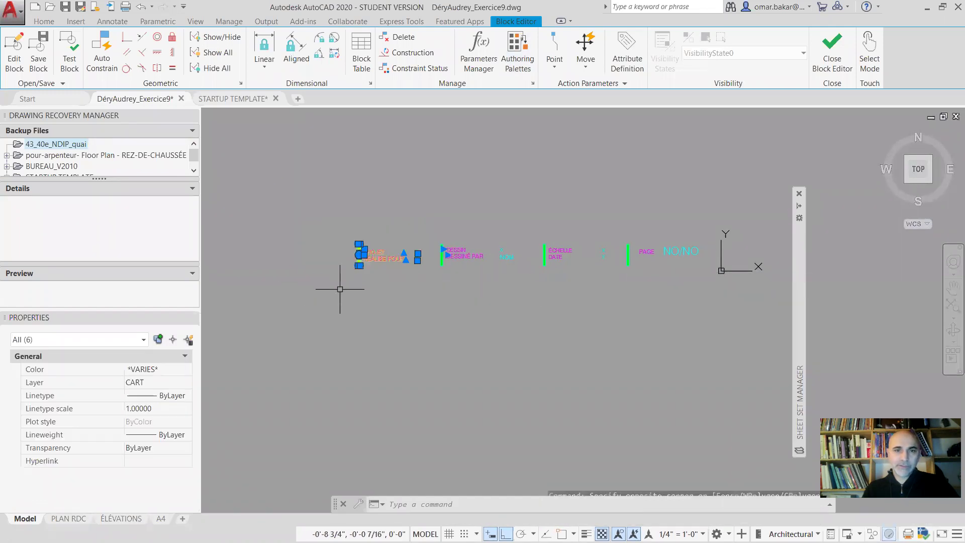
text(M)
key(Return)
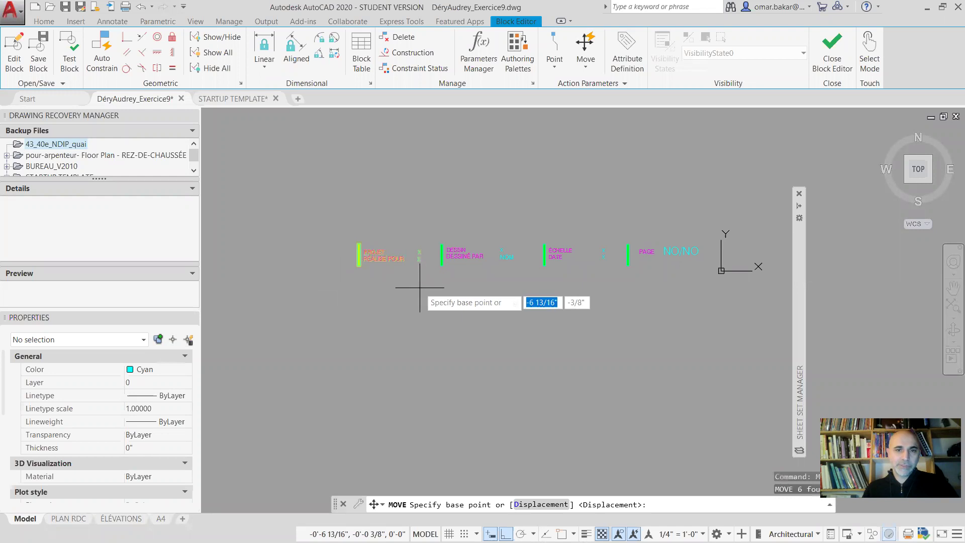
click(419, 285)
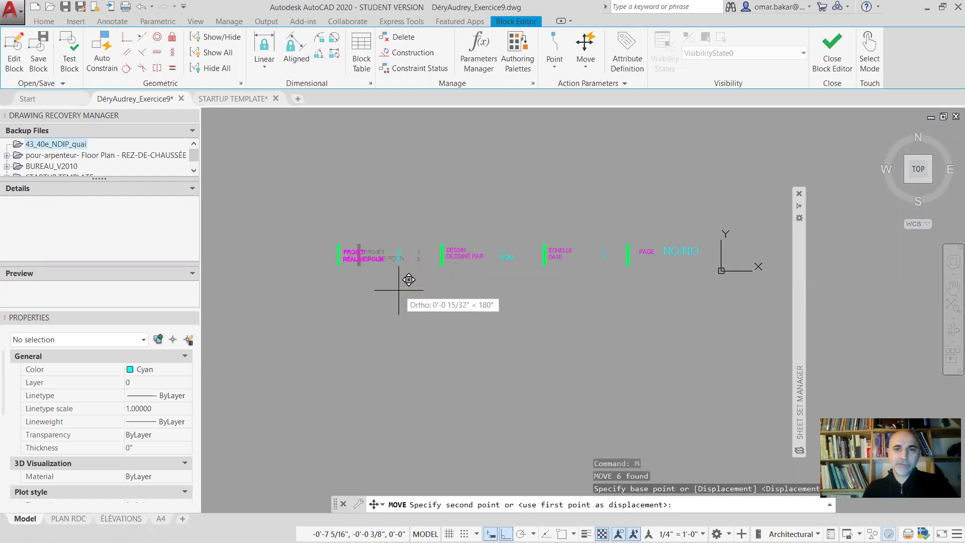
click(398, 290)
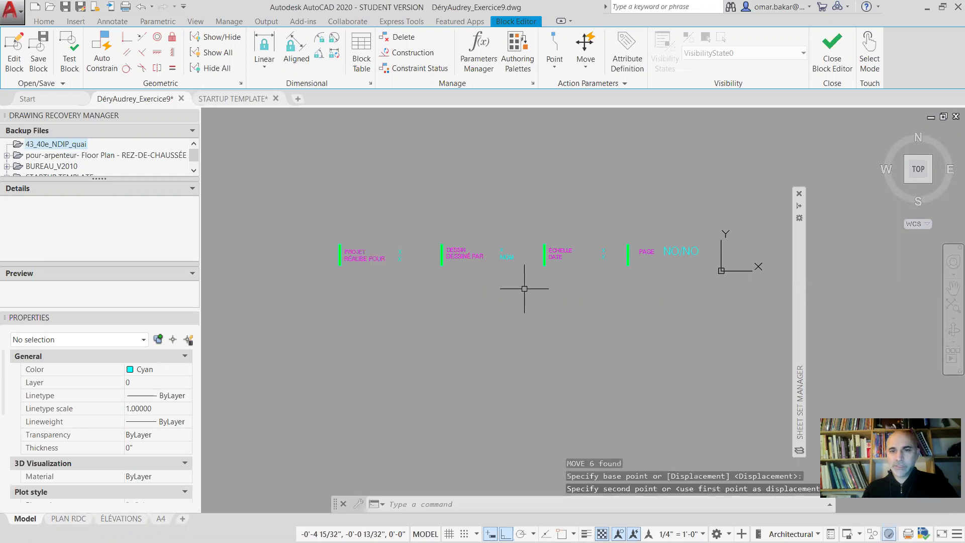
Move the PROJET and DESSIN groups together, with their bars and attributes, slightly away from the ÉCHELLE group along a horizontal line
key(Return)
click(530, 211)
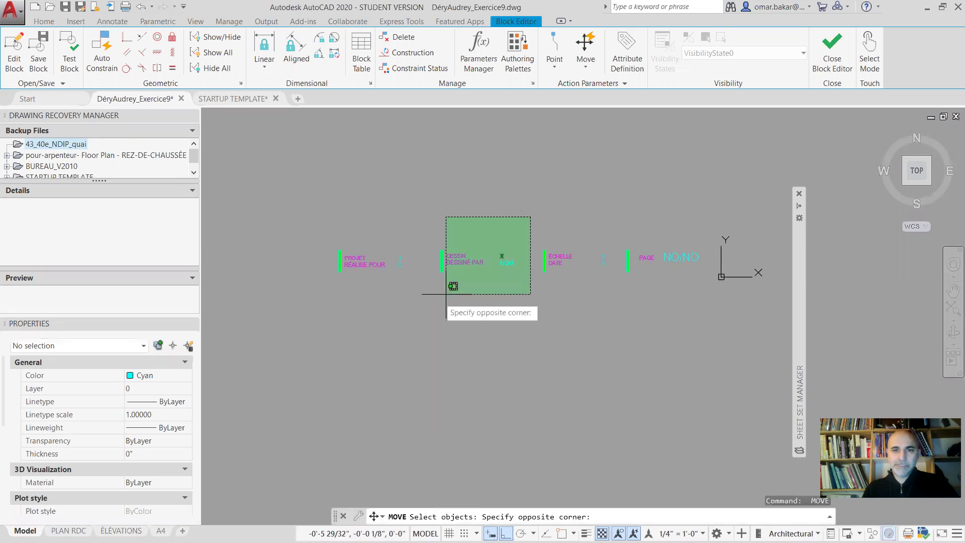
click(312, 316)
key(Return)
click(521, 307)
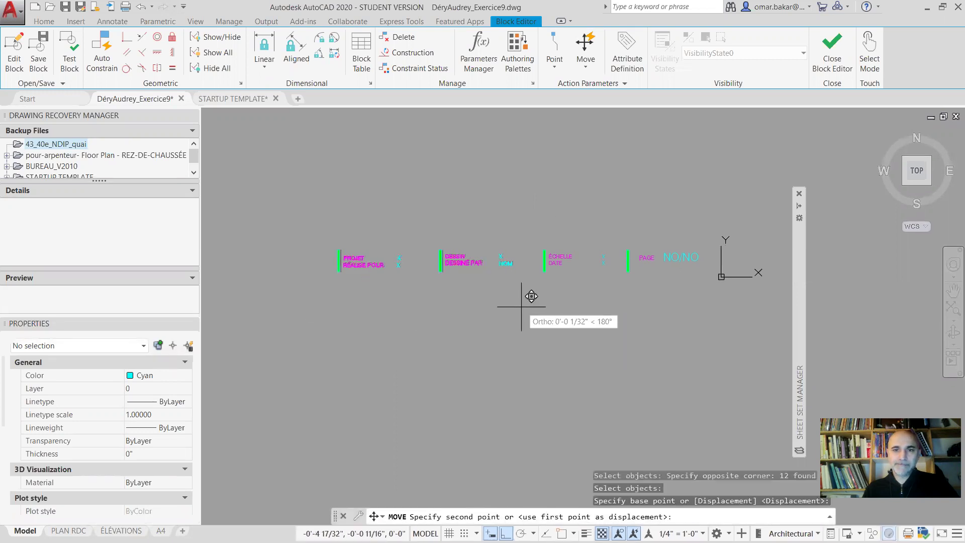
click(512, 306)
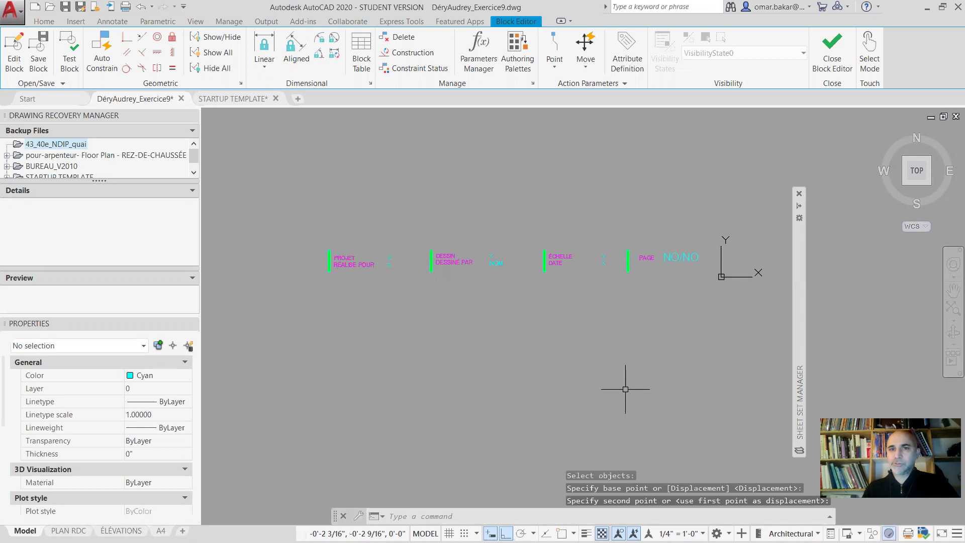
Save the changes to cartouche_, close the Block Editor and accept the annotation scale notice
click(833, 63)
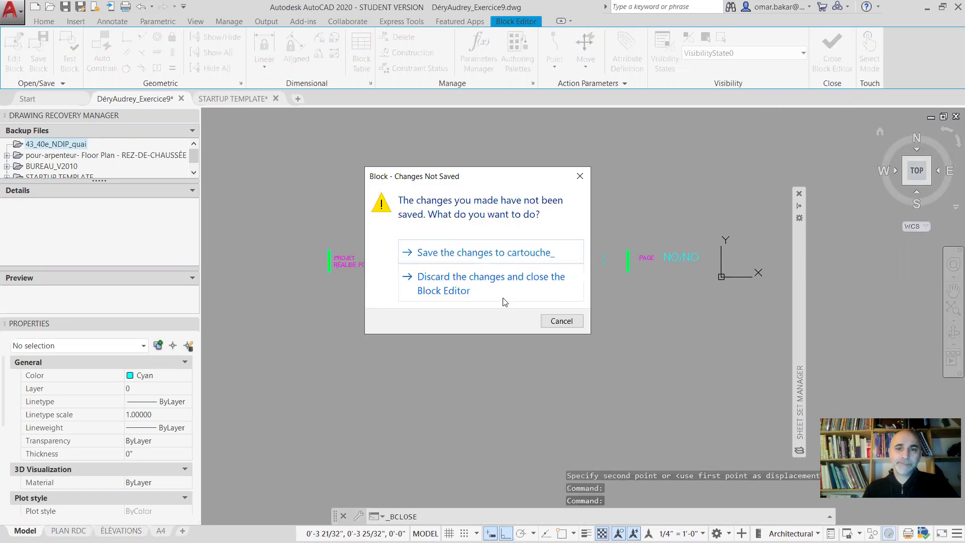
click(483, 253)
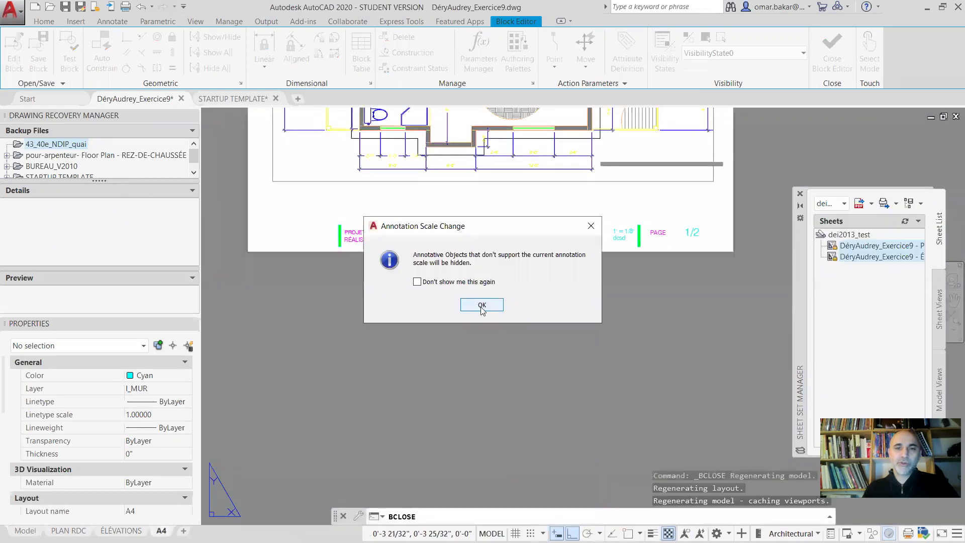
click(485, 304)
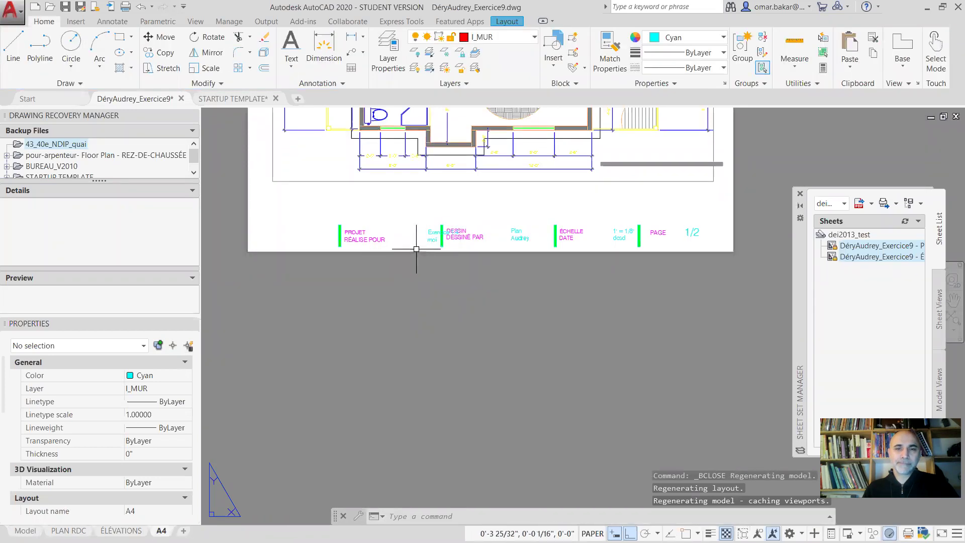
Check how the Exercice 1.4 text fits beside the DESSIN group, and reopen the title block in the Block Editor
scroll(420, 249, up, 4)
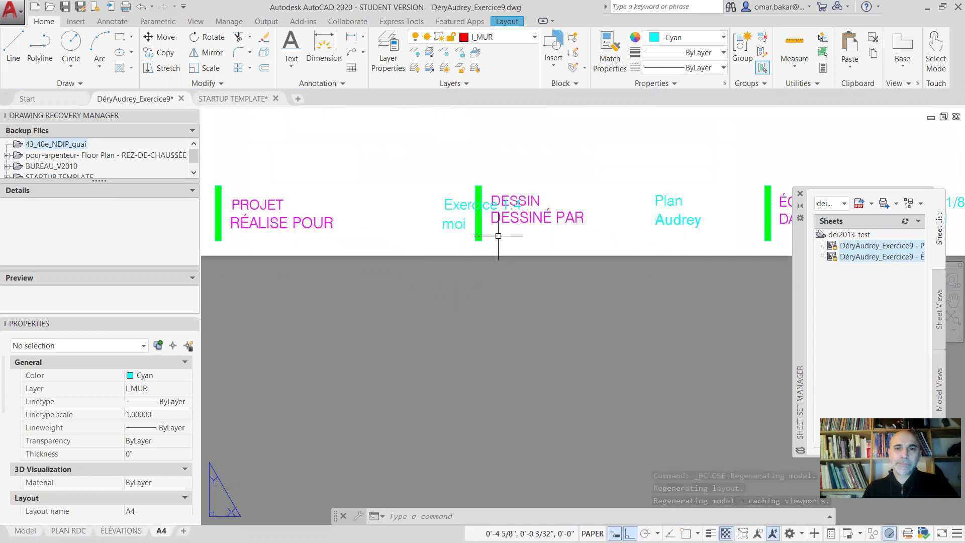
click(459, 242)
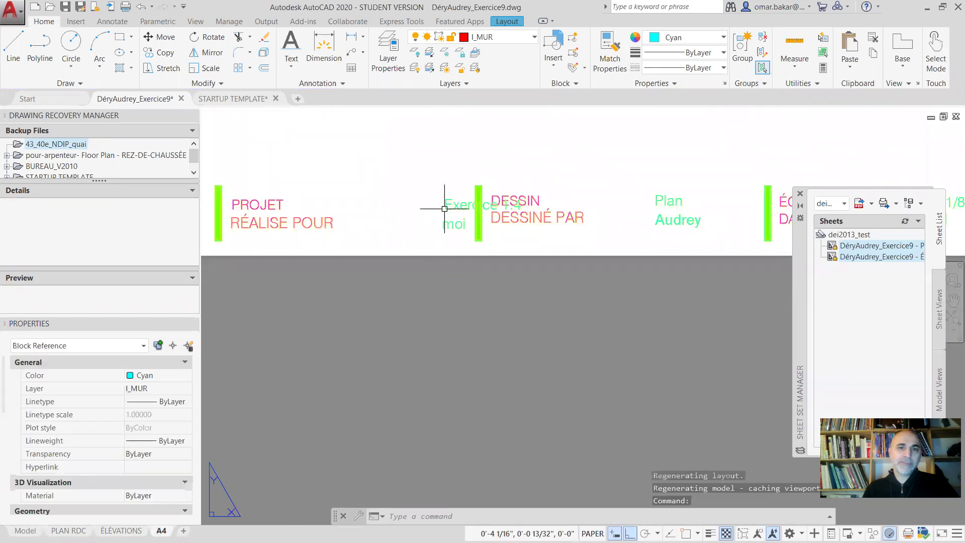
scroll(548, 304, down, 4)
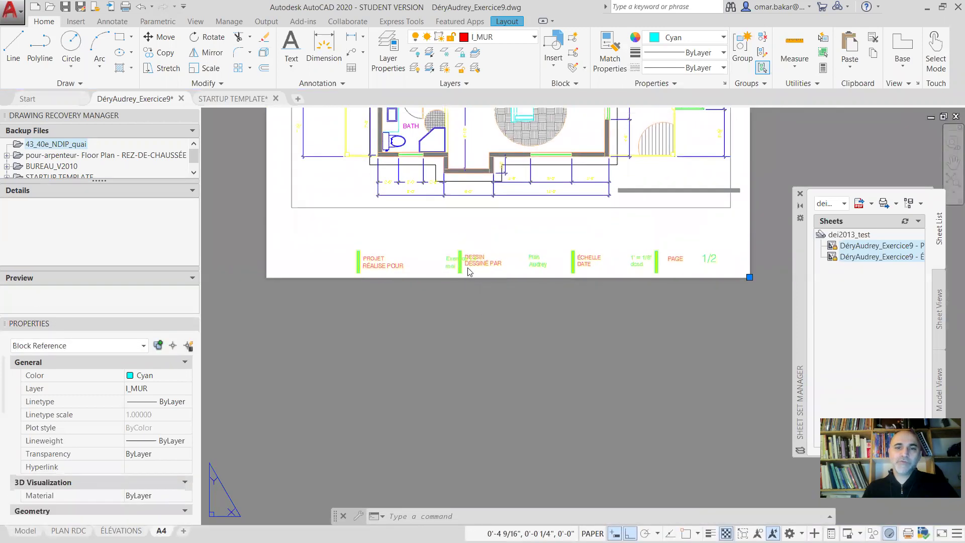
right_click(469, 271)
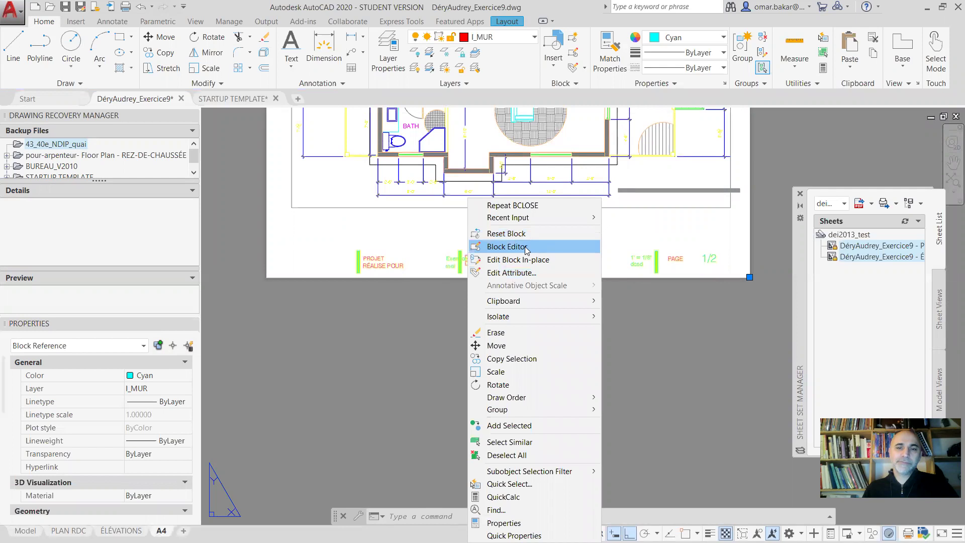
click(526, 250)
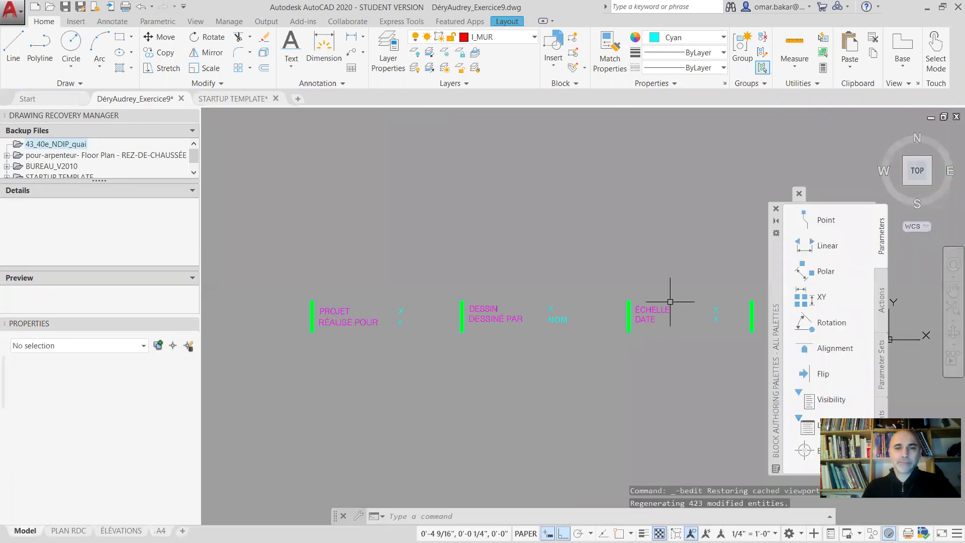
Examine the prompt, style, justification and text height properties of the two attribute definitions beside PROJET and RÉALISE POUR
click(400, 322)
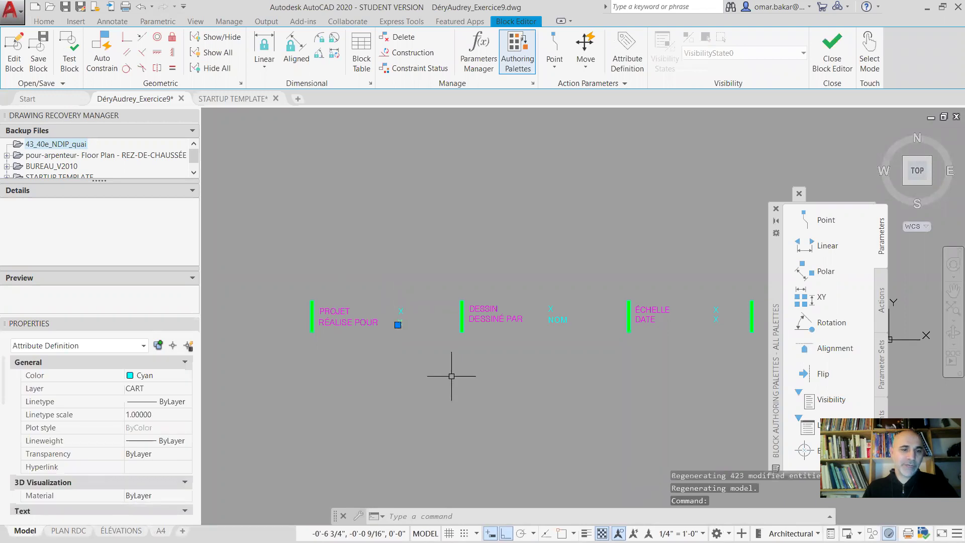
scroll(163, 457, down, 4)
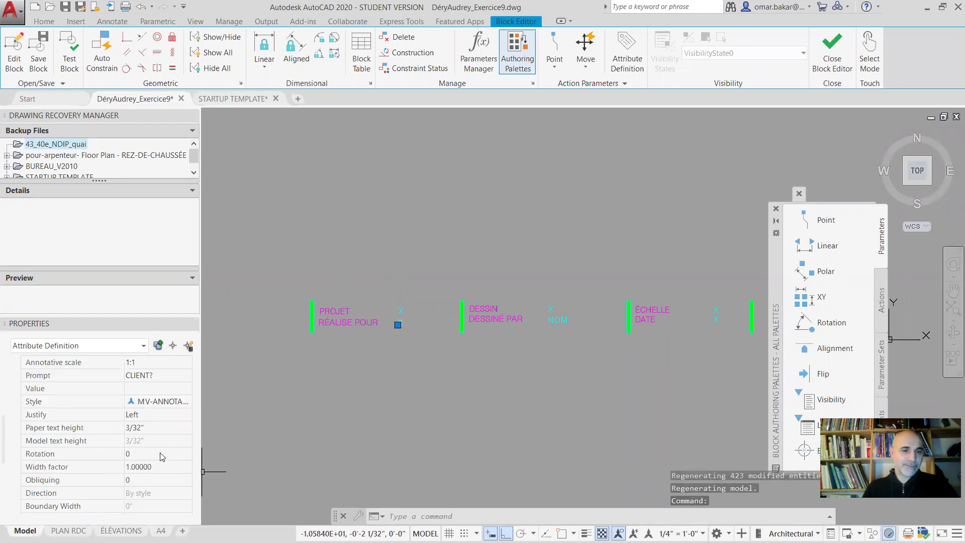
click(400, 311)
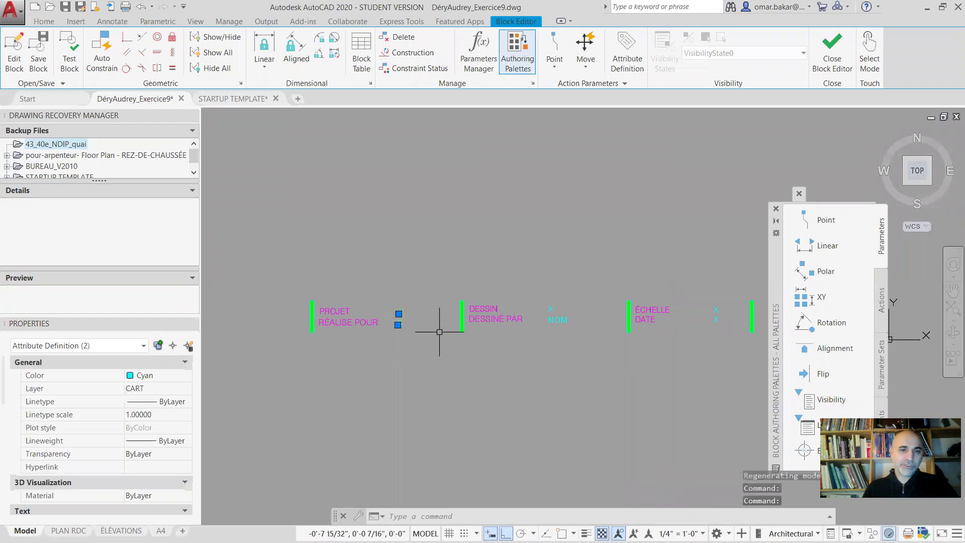
scroll(151, 438, down, 4)
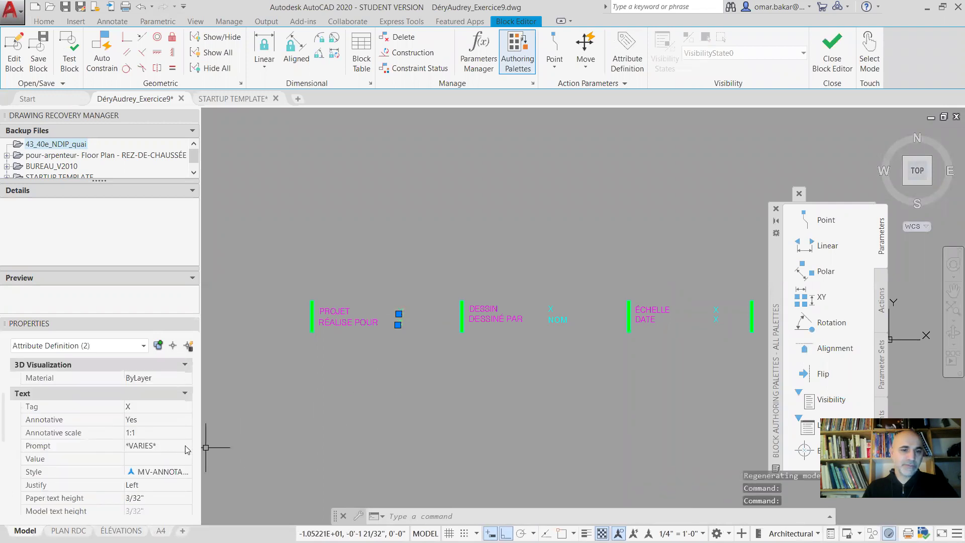
key(Escape)
key(Escape)
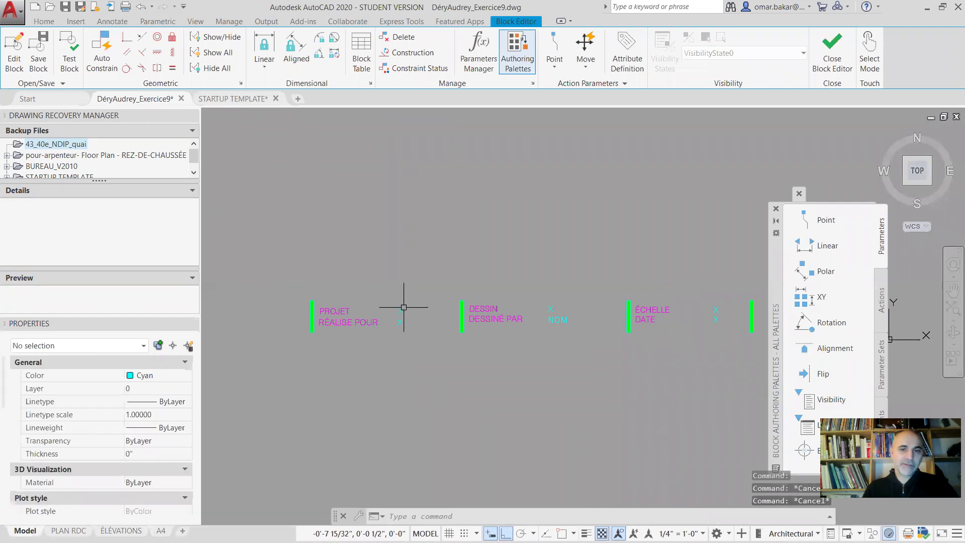
click(401, 312)
scroll(134, 465, down, 4)
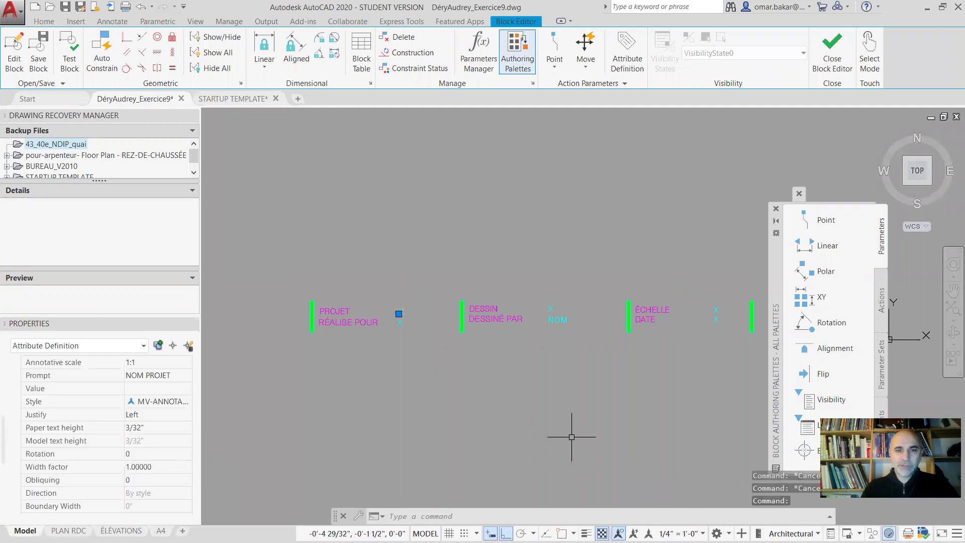
click(599, 417)
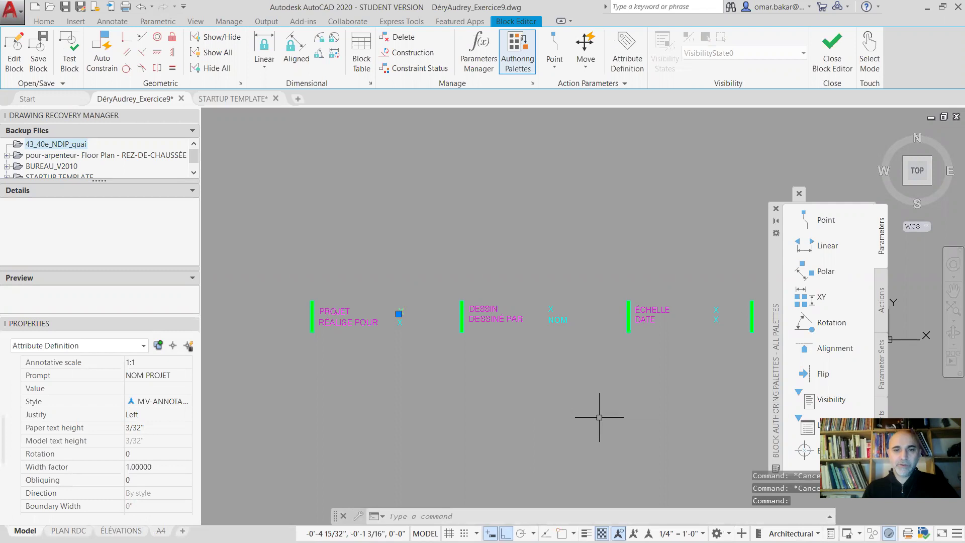
key(Escape)
key(Escape)
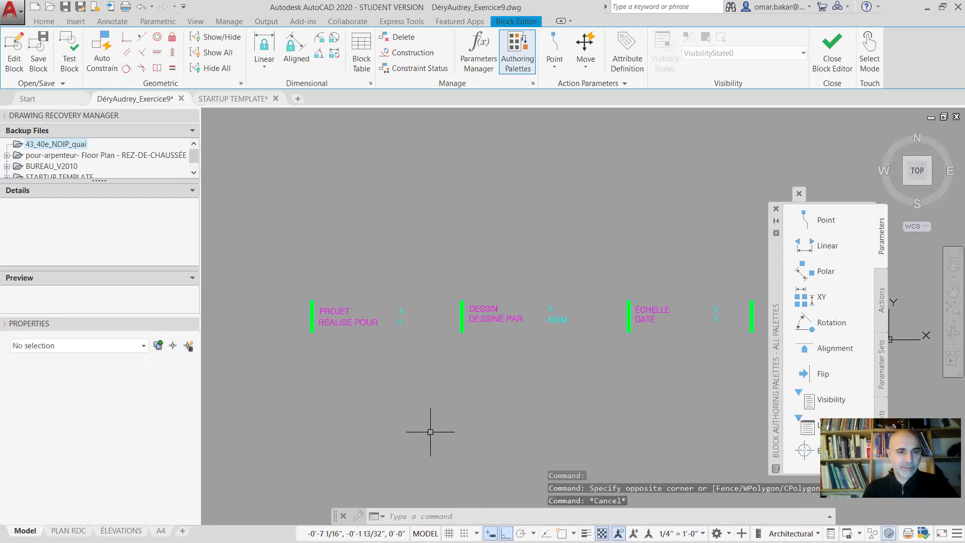
Move the PROJET attribute X slightly left so it lines up above the RÉALISE POUR attribute
scroll(408, 323, up, 5)
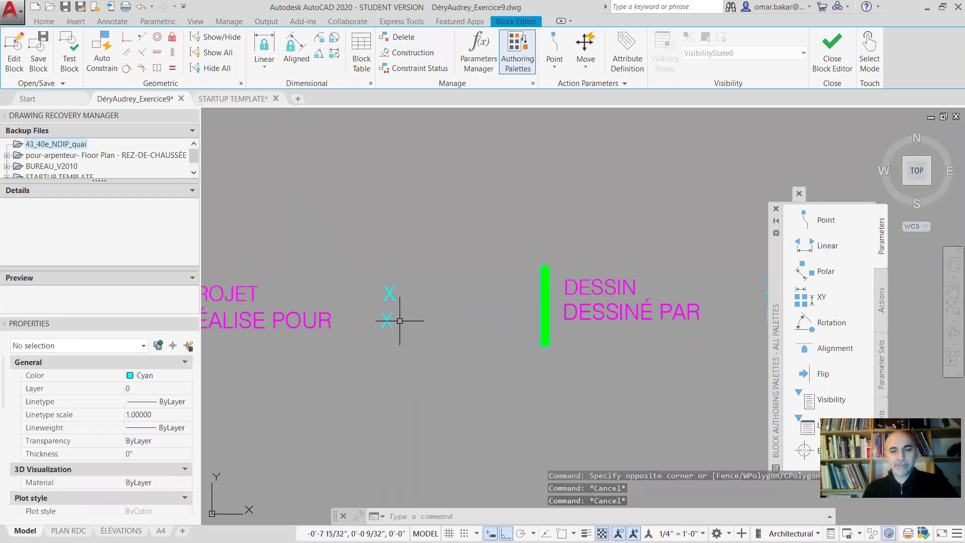
text(m)
key(Return)
click(412, 271)
click(381, 296)
key(Return)
click(402, 224)
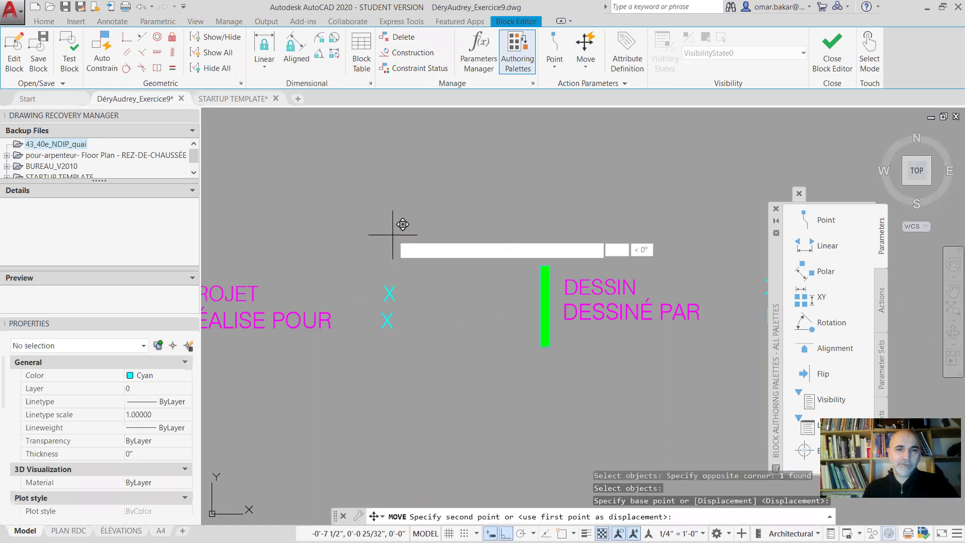
click(390, 234)
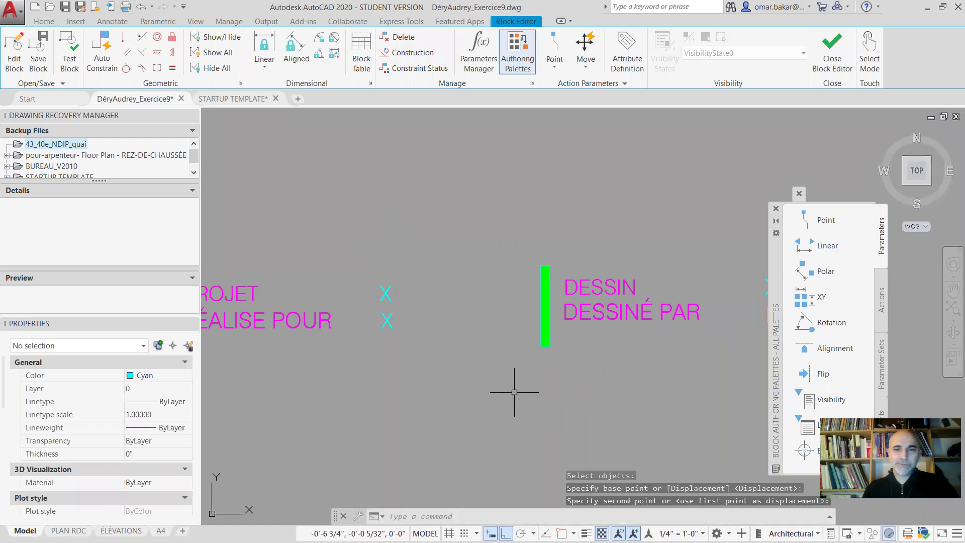
key(Escape)
Move the PROJET / RÉALISE POUR group, with its green bar and attributes, horizontally farther away from the DESSIN group
scroll(447, 400, down, 8)
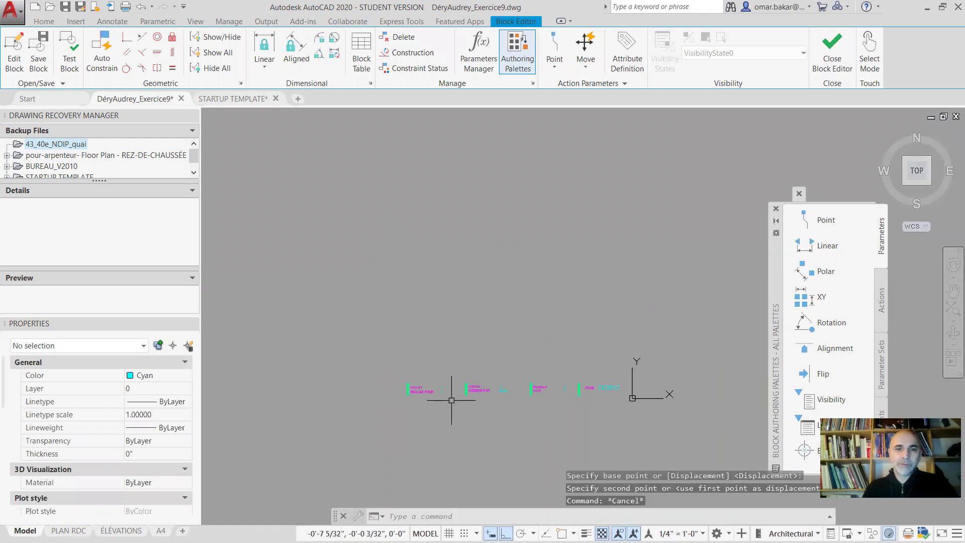
text(m)
key(Return)
click(454, 363)
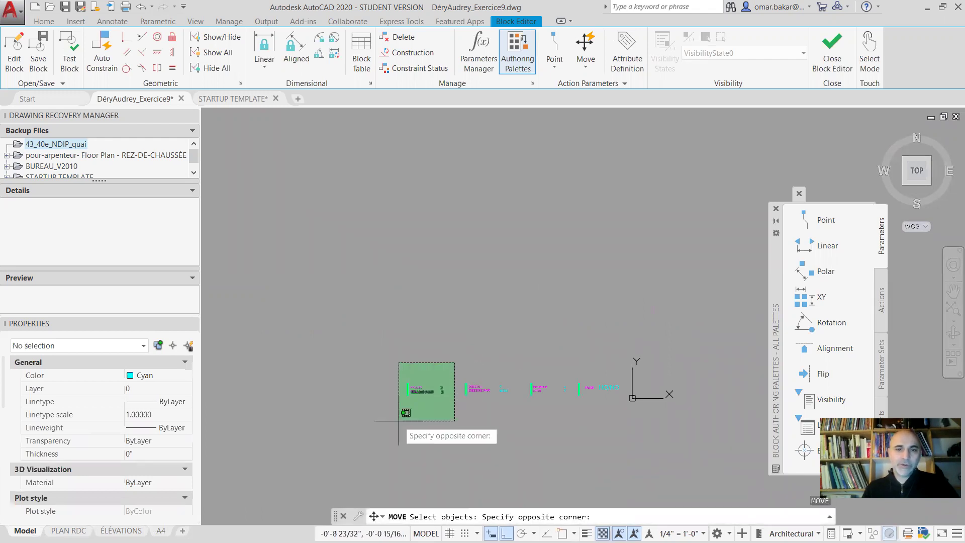
click(399, 421)
key(Return)
click(442, 419)
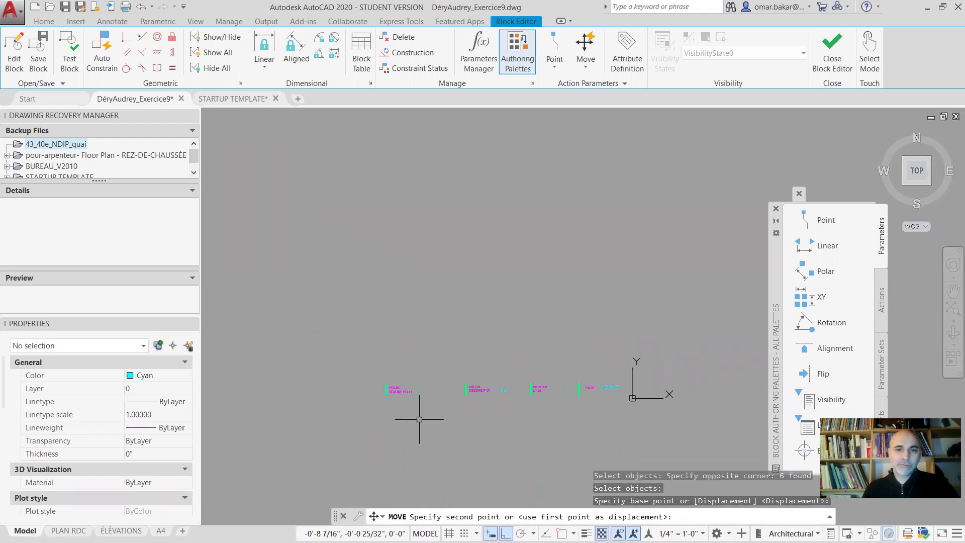
click(419, 419)
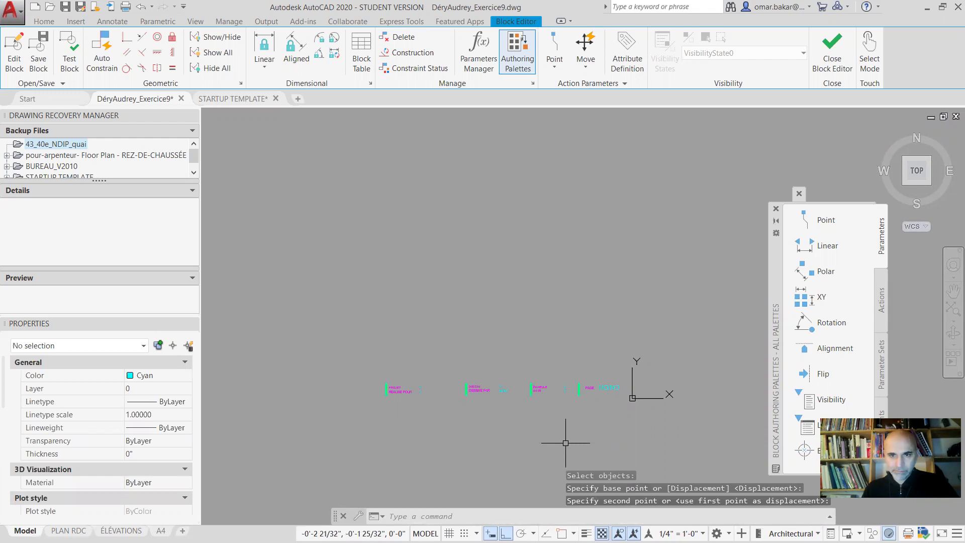
Close the Block Editor and save the revised spacing to the cartouche_ block
key(Escape)
click(832, 50)
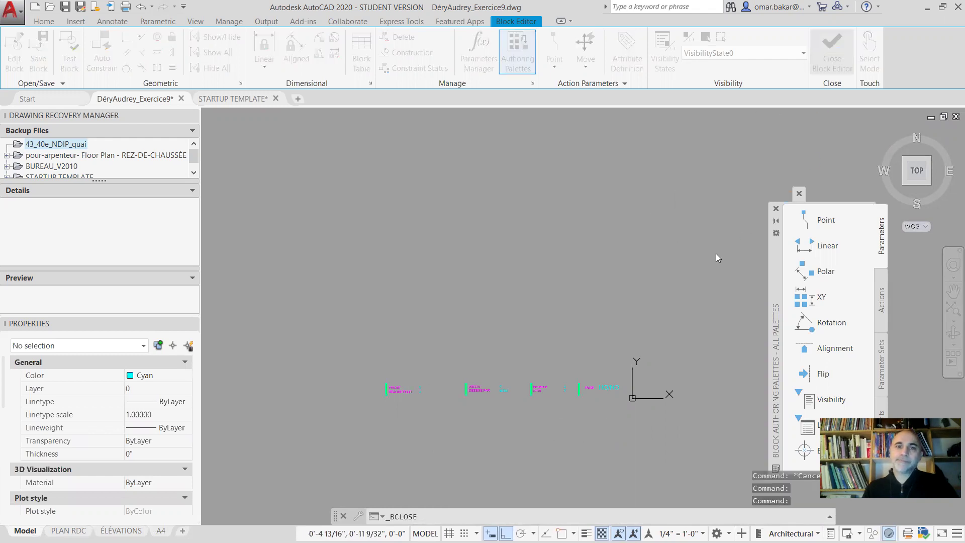
click(475, 255)
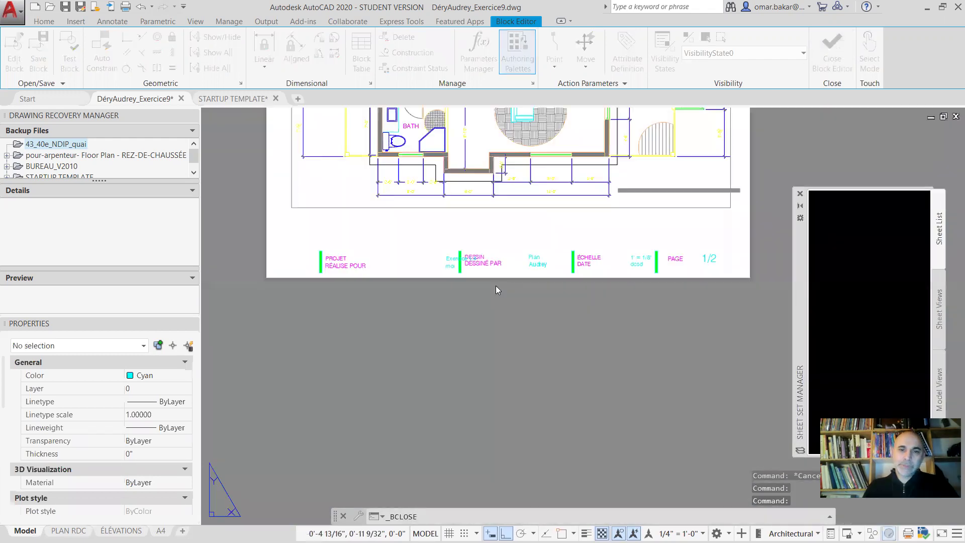
Open the cartouche_ block on the A4 layout for in-place editing with all nested objects selected automatically
click(460, 258)
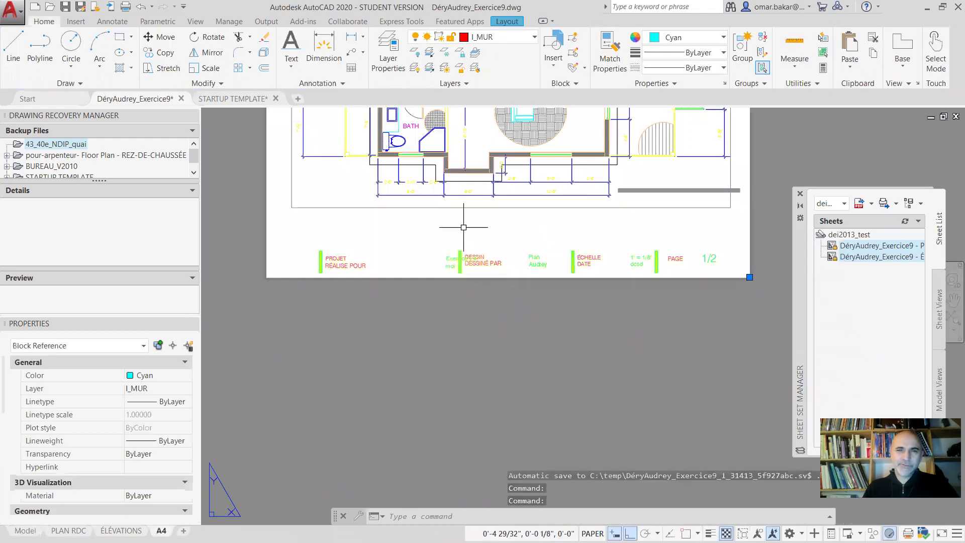
right_click(465, 259)
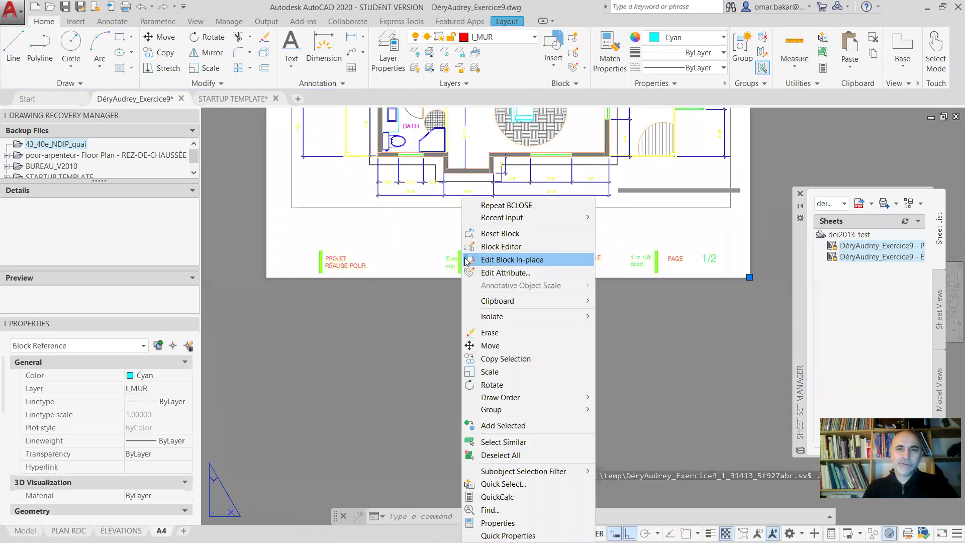
click(515, 264)
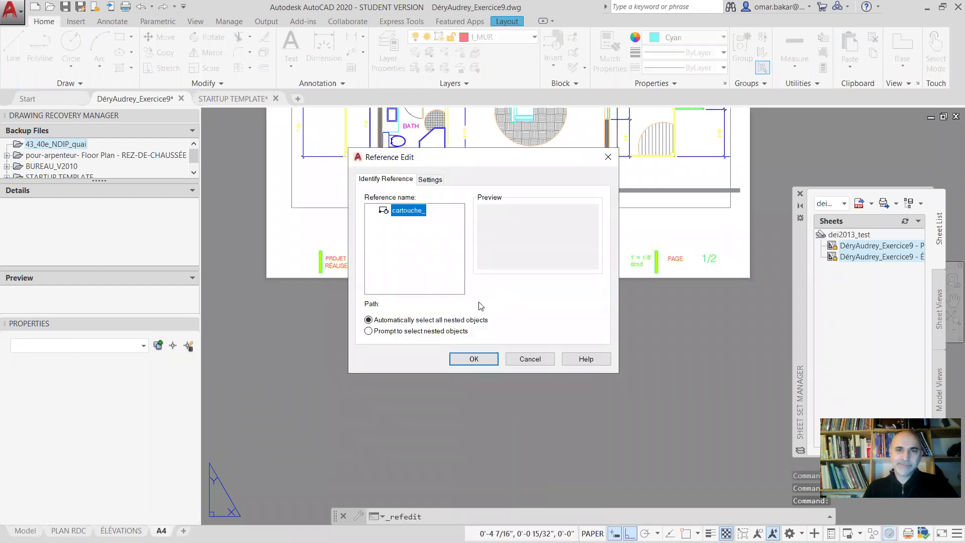
click(474, 358)
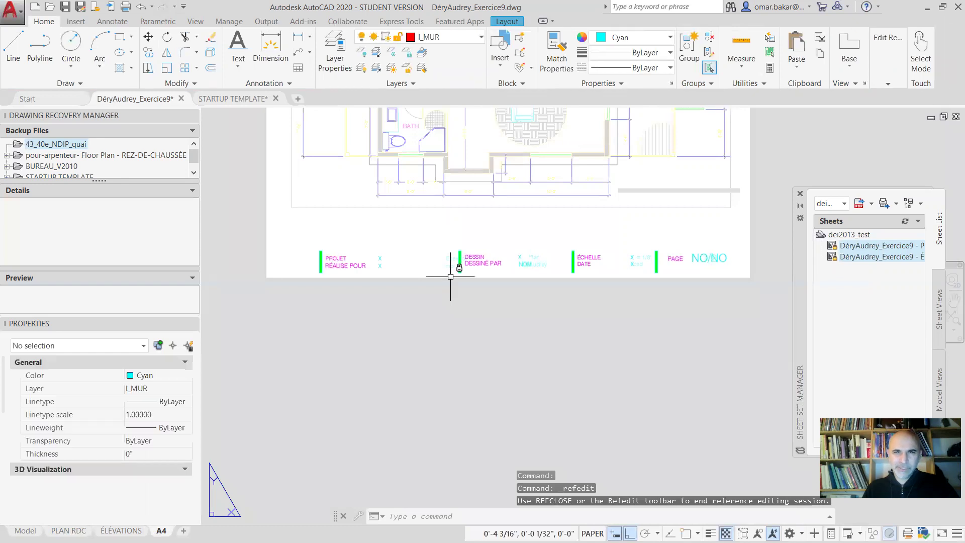
Inspect the faded Exercice 1.4 and moi attribute texts against the X attribute definitions in the PROJET group
scroll(401, 247, up, 2)
scroll(400, 251, up, 1)
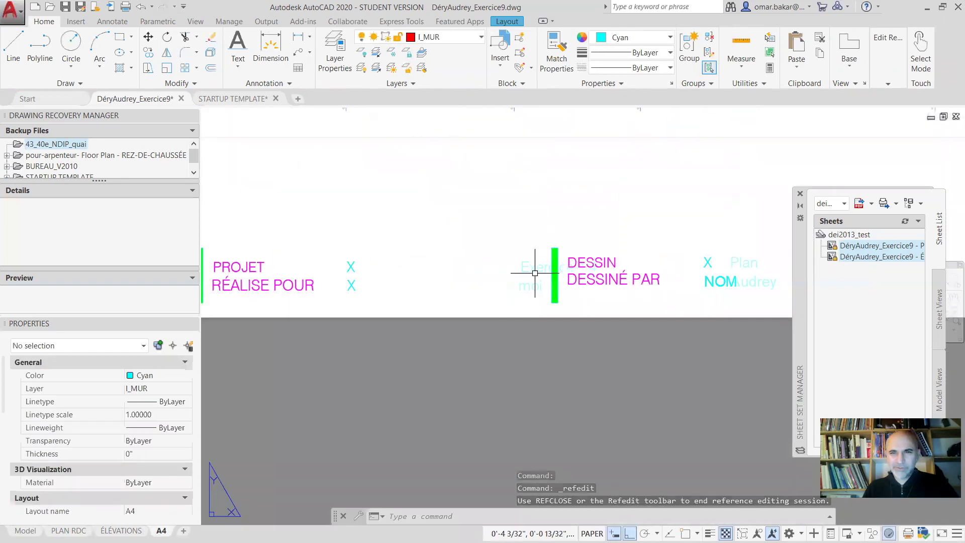
click(530, 274)
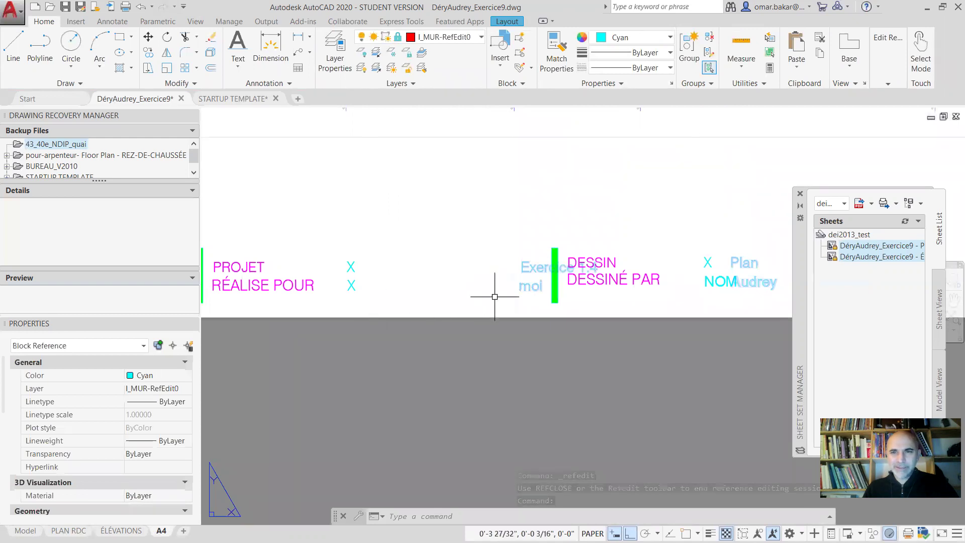
middle_drag(494, 304, 528, 294)
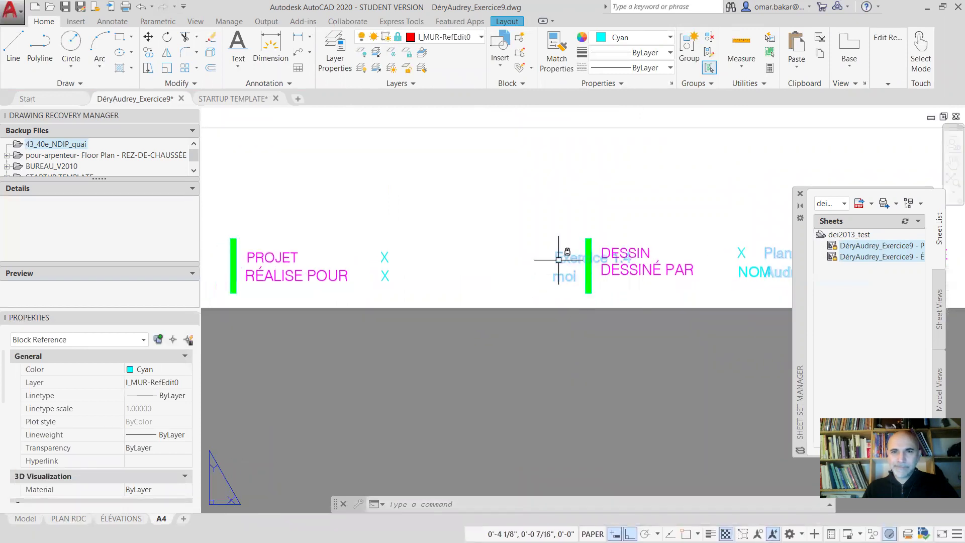
Try to move the faded Exercice 1.4 and moi attribute texts near the DESSIN bar
key(m)
key(Return)
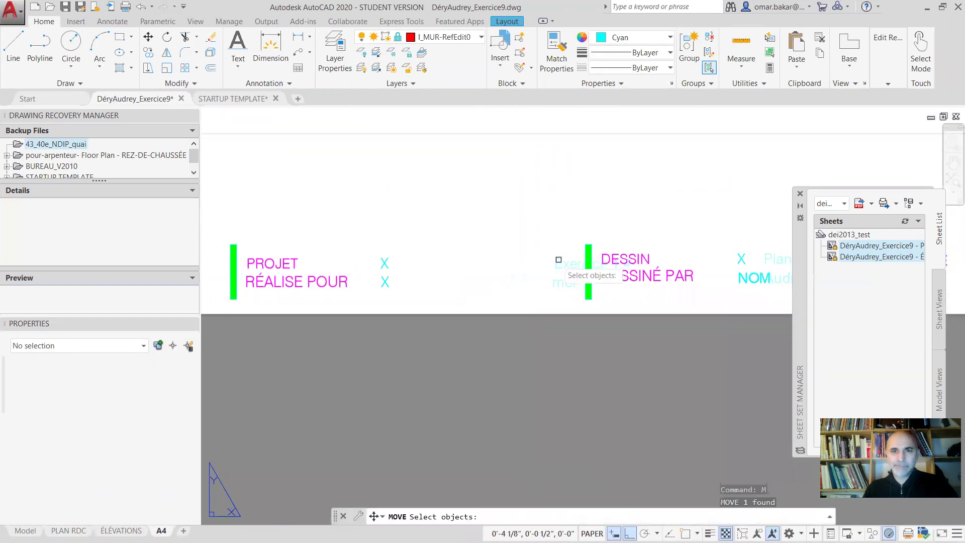
click(550, 270)
click(554, 267)
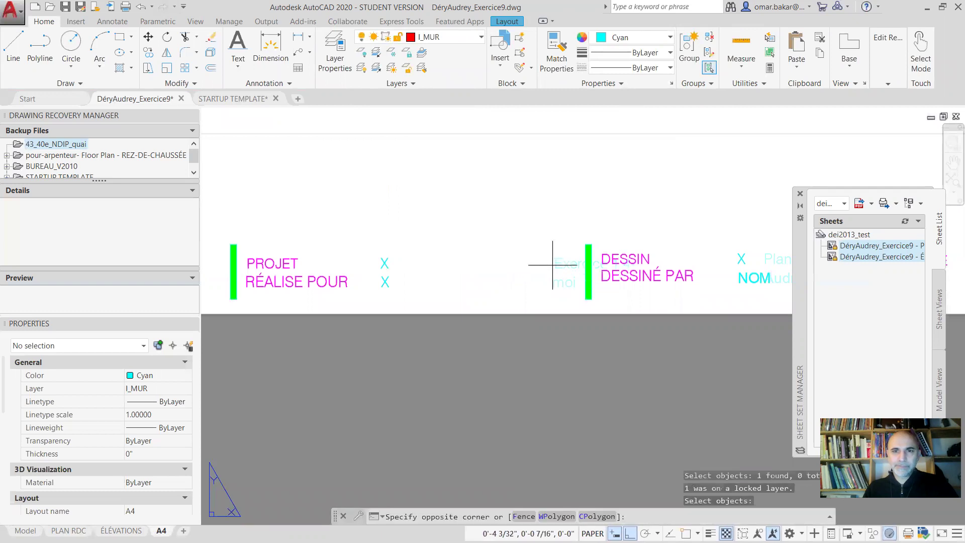
key(Escape)
key(Escape)
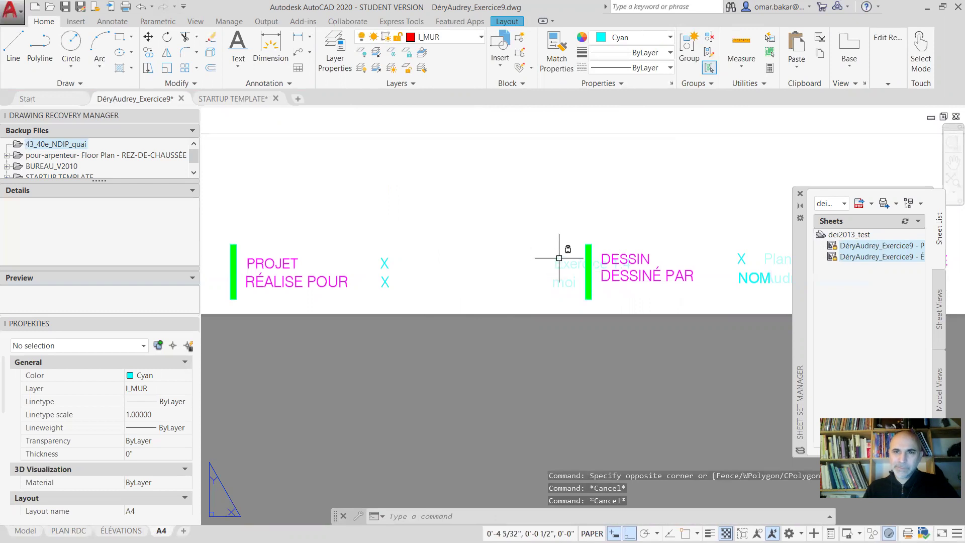
Compare the faded attribute values with their attribute definitions across the DESSIN, ÉCHELLE and PROJET groups of the title block
scroll(558, 257, down, 5)
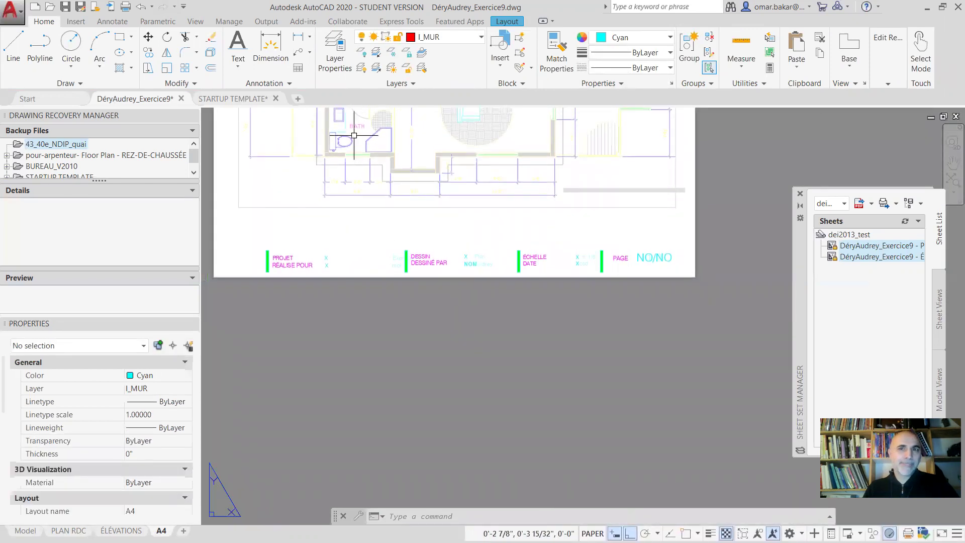
scroll(557, 272, up, 2)
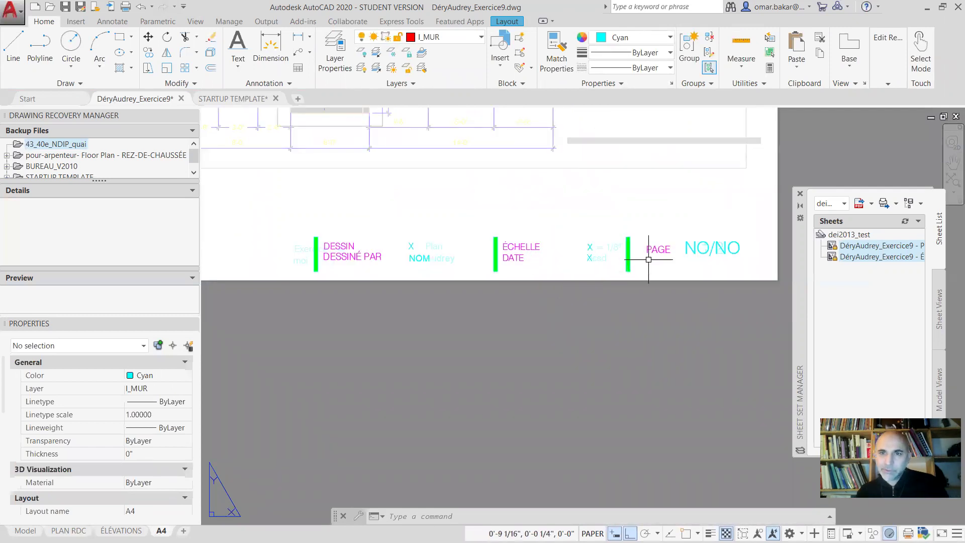
scroll(594, 249, up, 3)
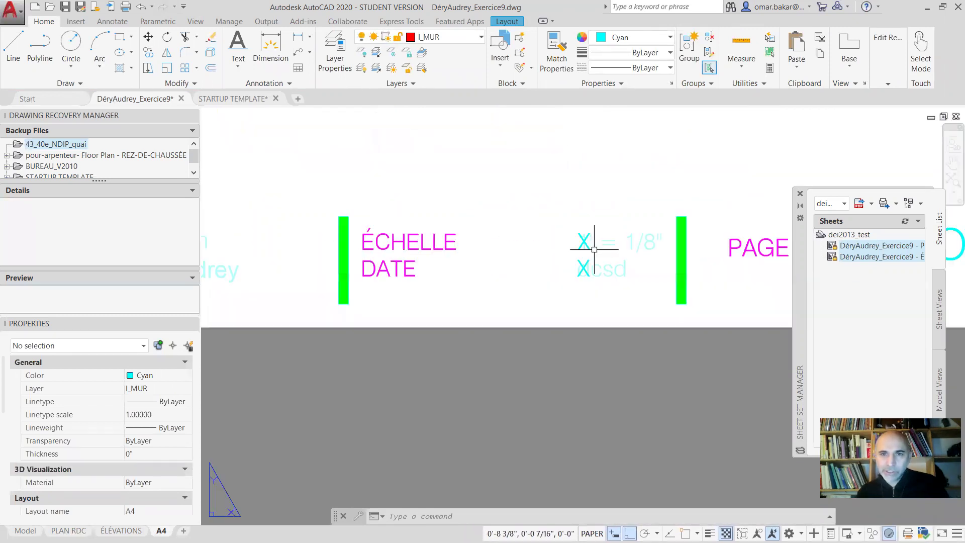
scroll(489, 282, down, 2)
middle_drag(400, 275, 499, 260)
middle_drag(372, 251, 605, 255)
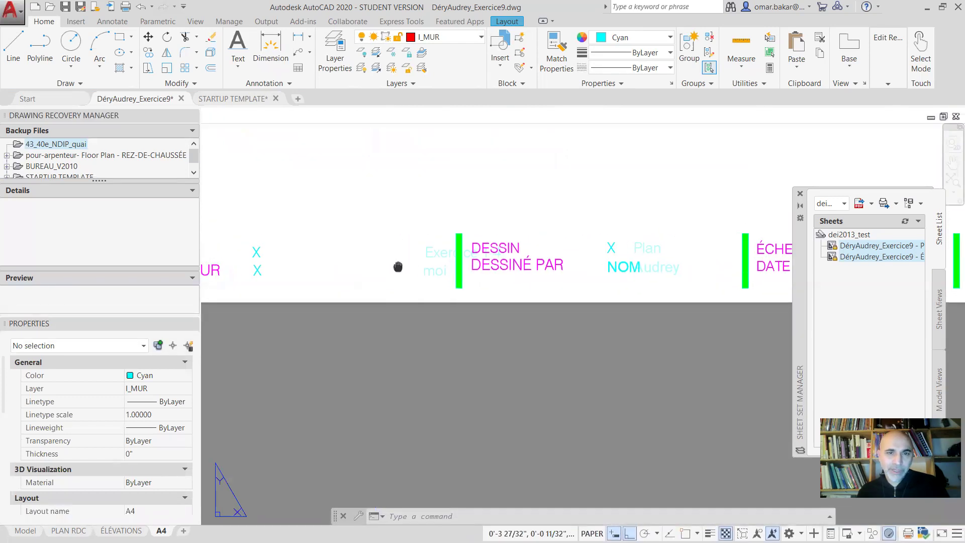
middle_drag(396, 267, 532, 261)
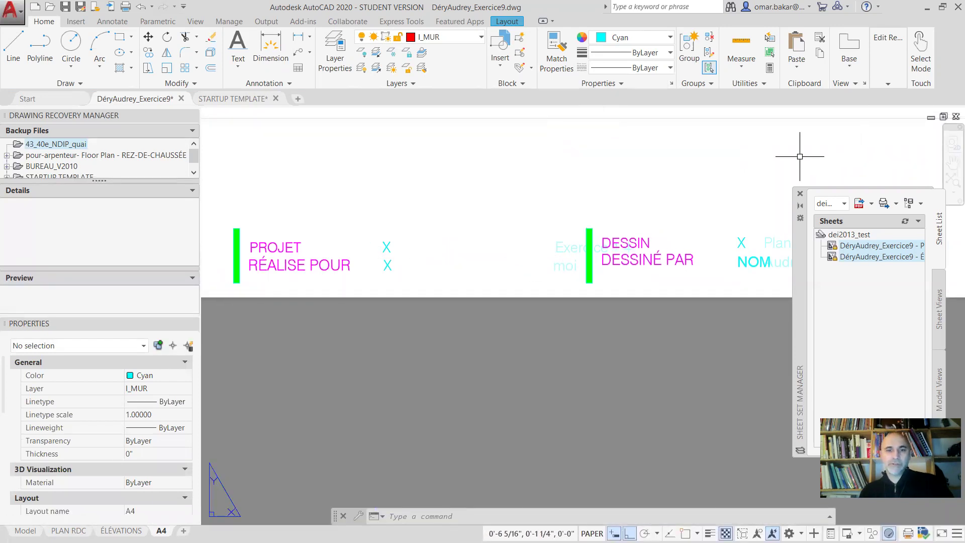
Try to leave the in-place block editing session with the EXIT command
key(Escape)
key(Escape)
key(Escape)
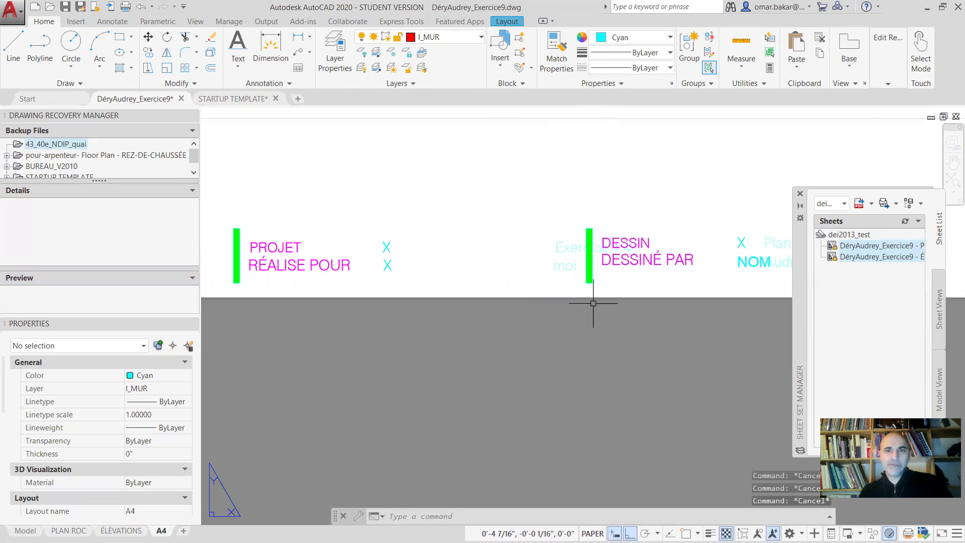
text(exit)
key(Return)
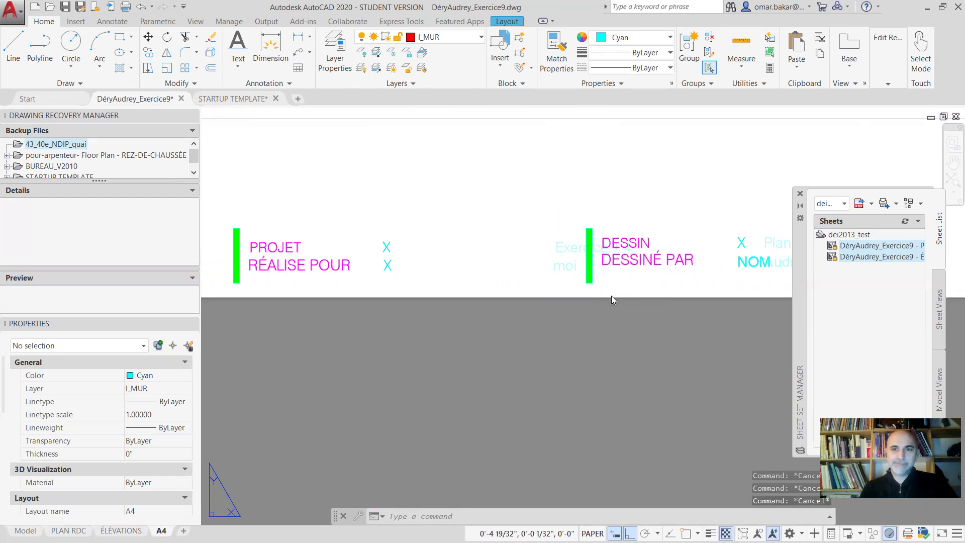
click(584, 311)
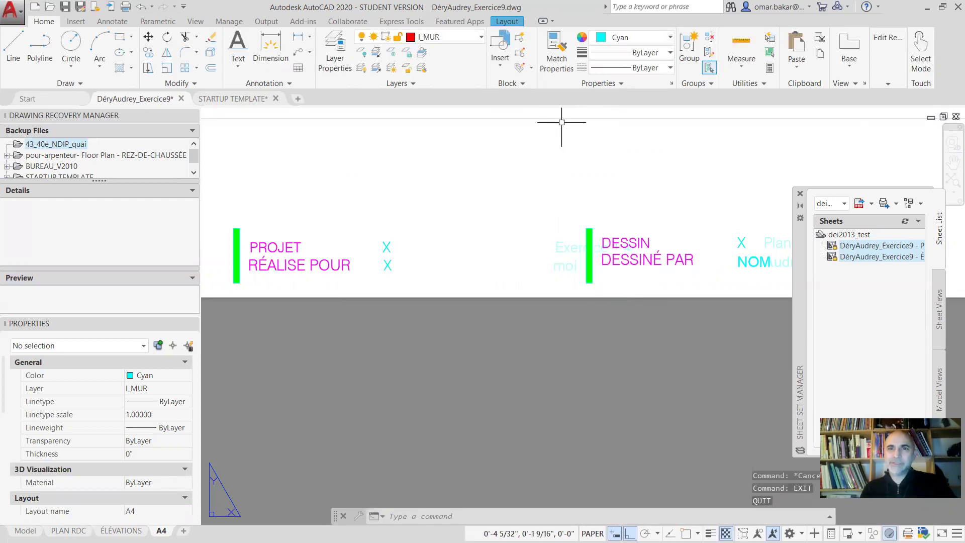
Look through the layout and reference-editing options for a way to close the in-place editing session
click(508, 21)
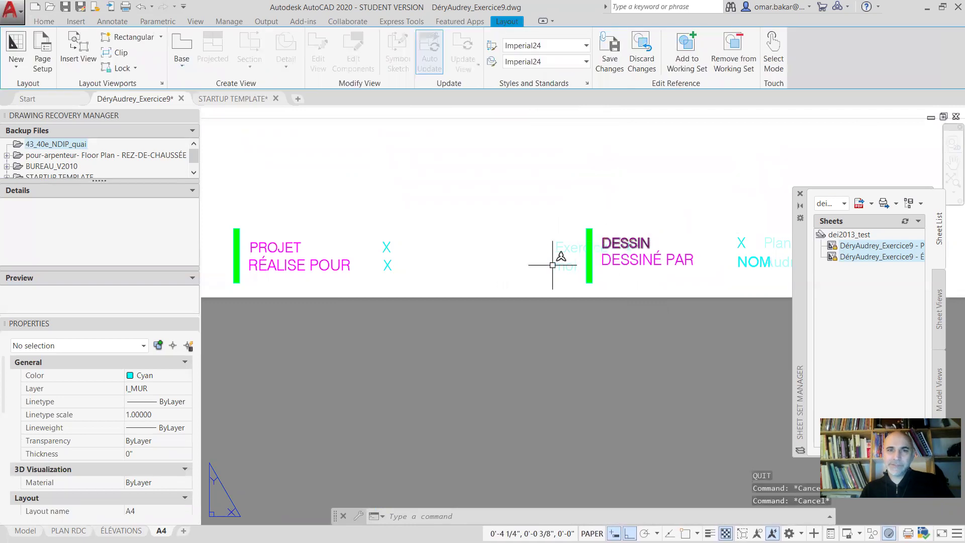
scroll(450, 324, down, 6)
click(486, 348)
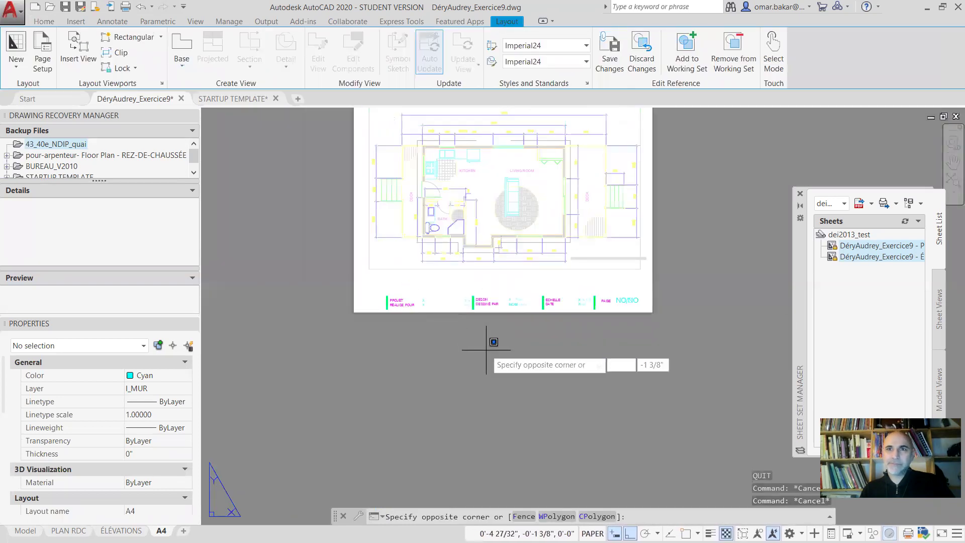
click(436, 347)
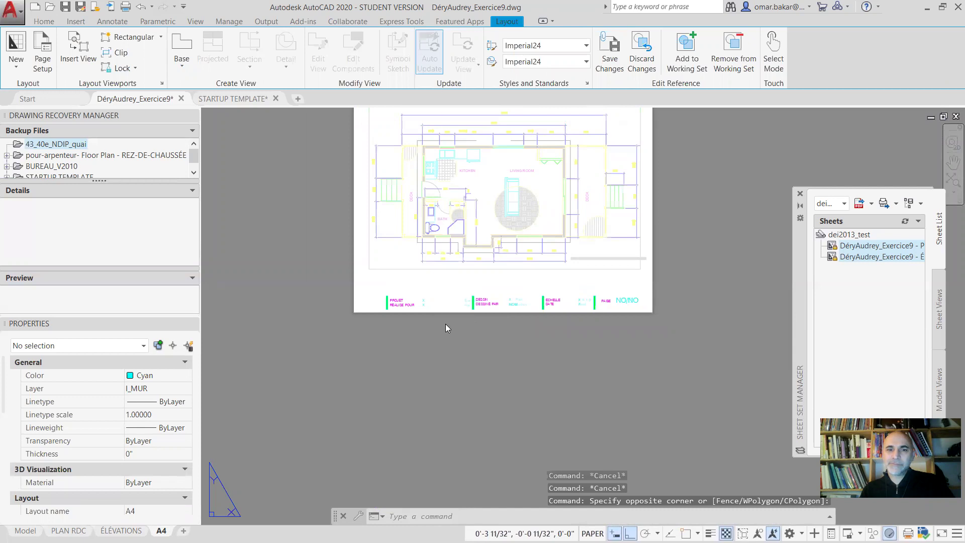
right_click(445, 324)
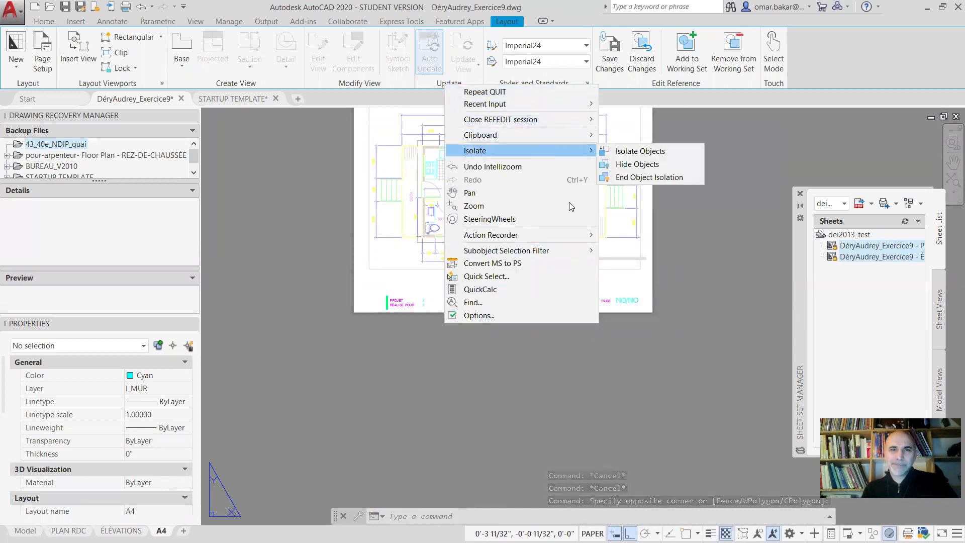
click(680, 281)
click(683, 282)
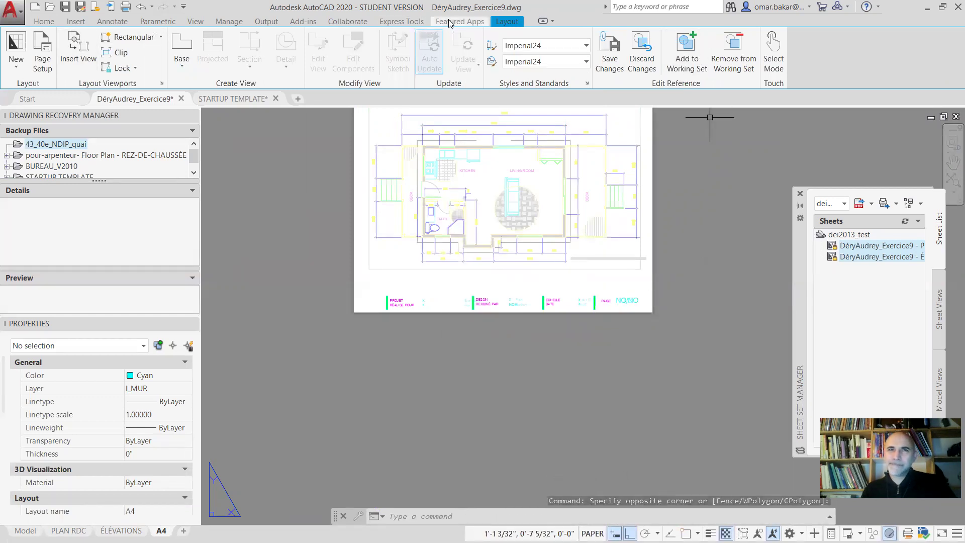
Recentre the A4 sheet and minimize the ribbon to panel buttons with the Layout tools active
middle_drag(671, 174, 604, 217)
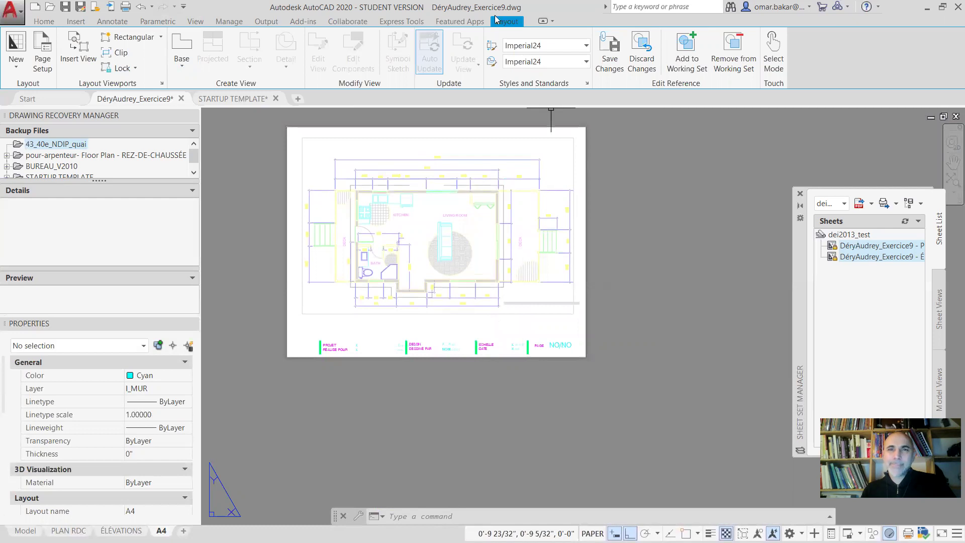
click(472, 23)
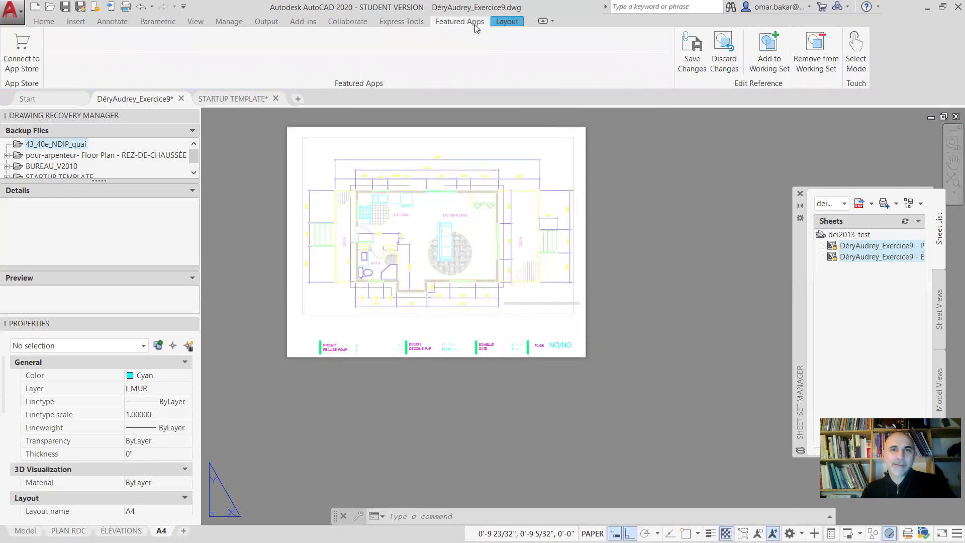
click(518, 22)
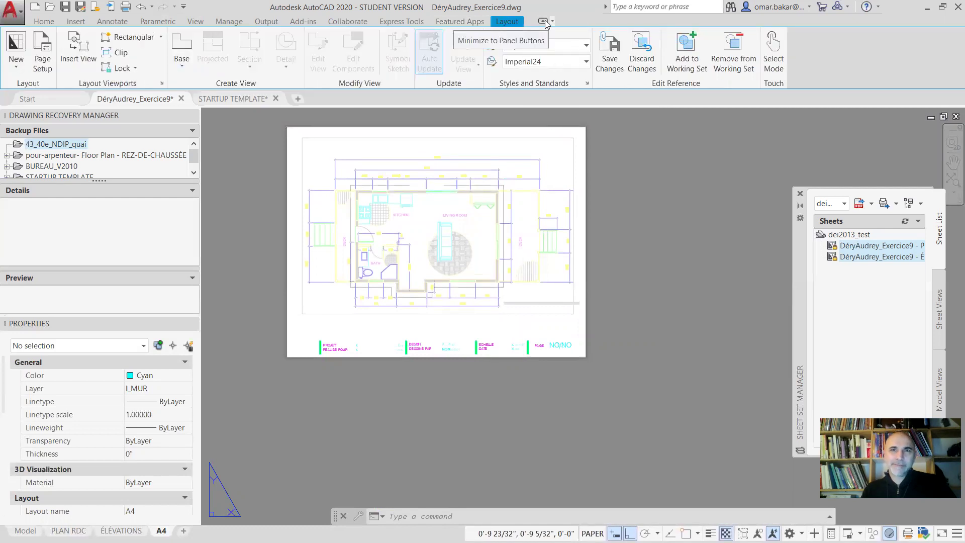
click(543, 21)
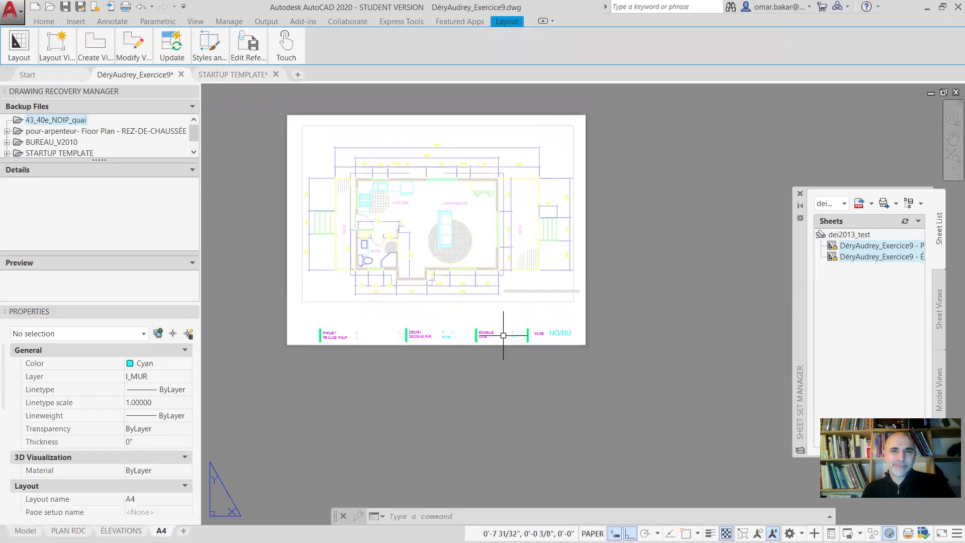
Move both X attribute definitions of the PROJET group horizontally onto the starts of the faded Exercice 1.4 and moi texts
scroll(331, 350, up, 6)
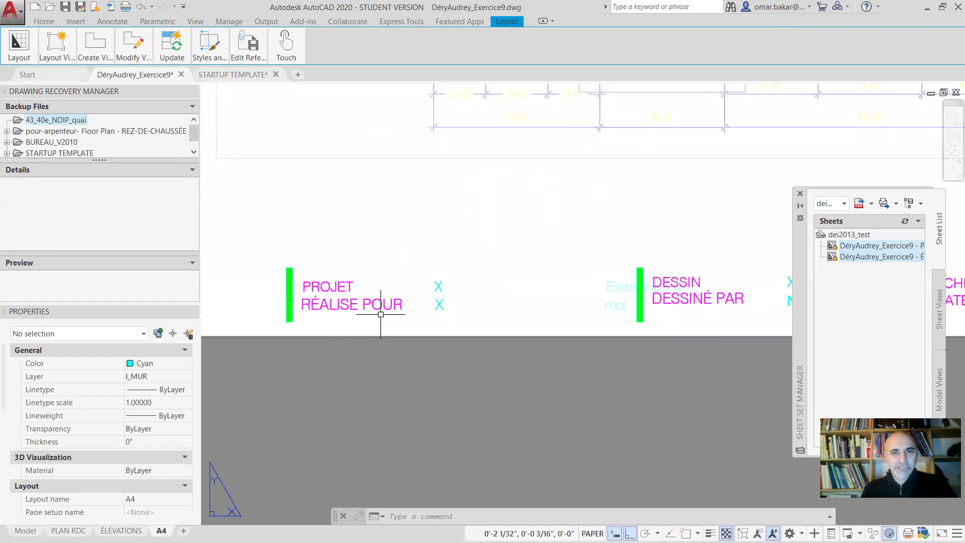
click(437, 304)
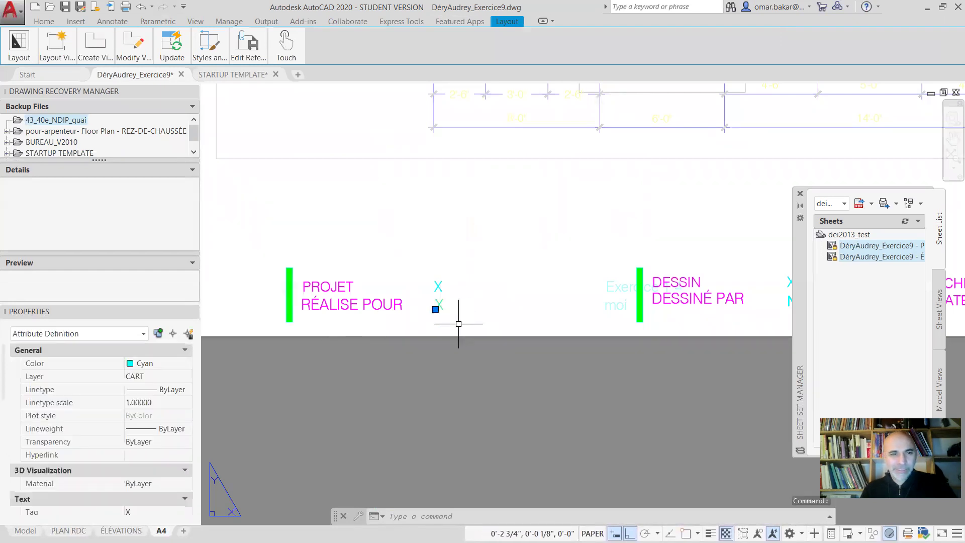
click(436, 309)
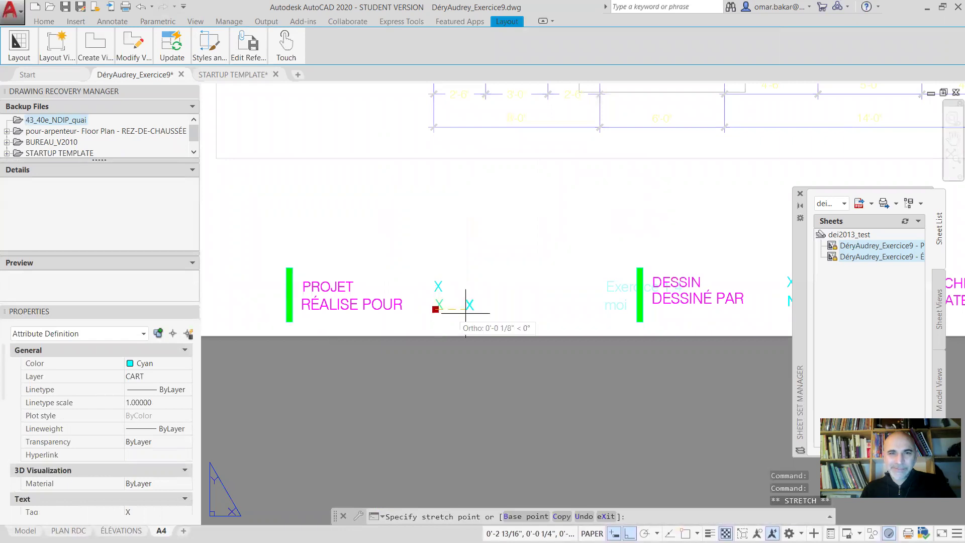
click(580, 309)
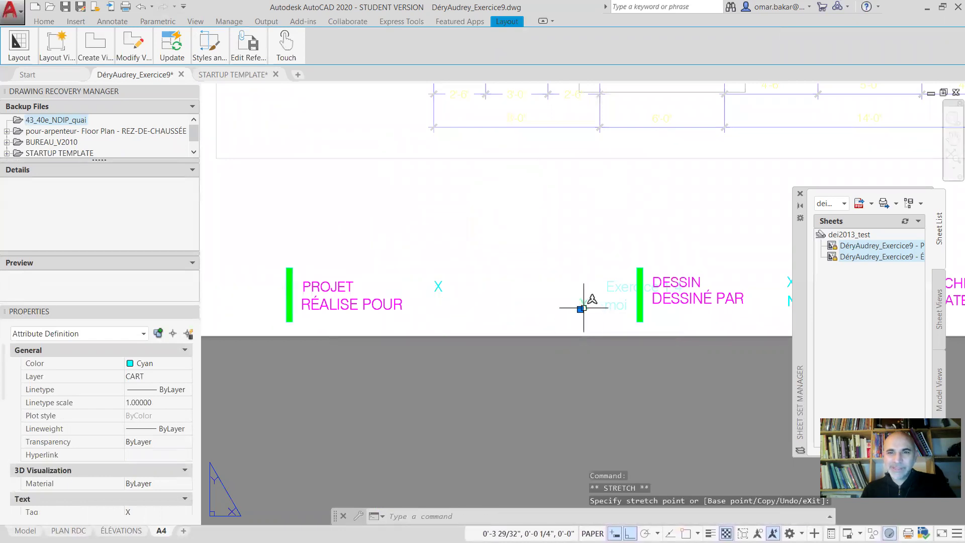
click(581, 309)
click(603, 312)
click(436, 286)
click(434, 290)
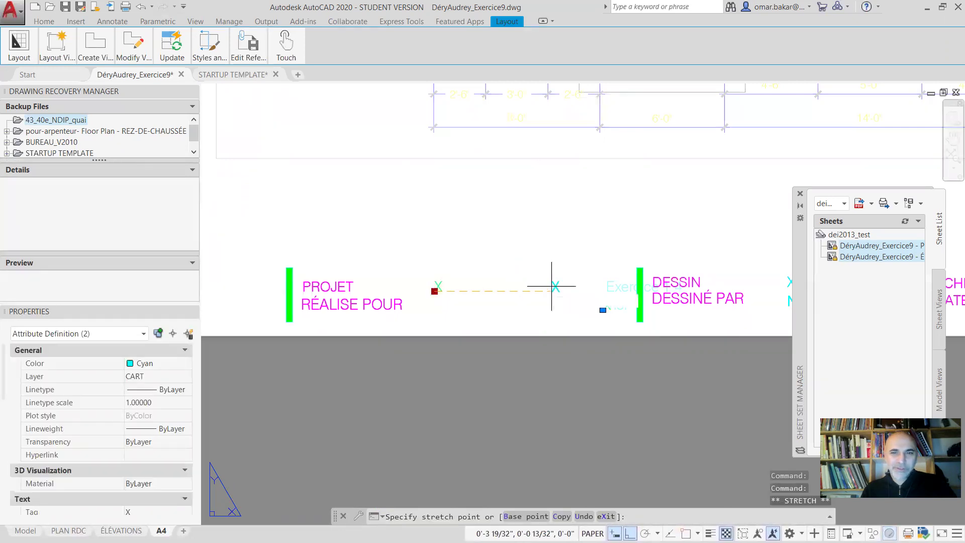
click(605, 291)
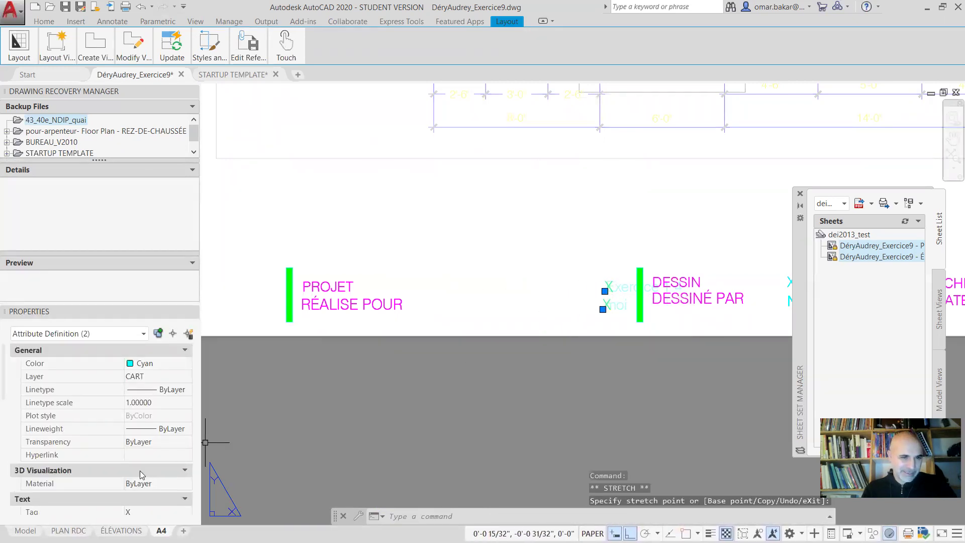
Review the text properties of the two X attribute definitions and the layout's general properties, with nothing left selected
scroll(146, 472, down, 3)
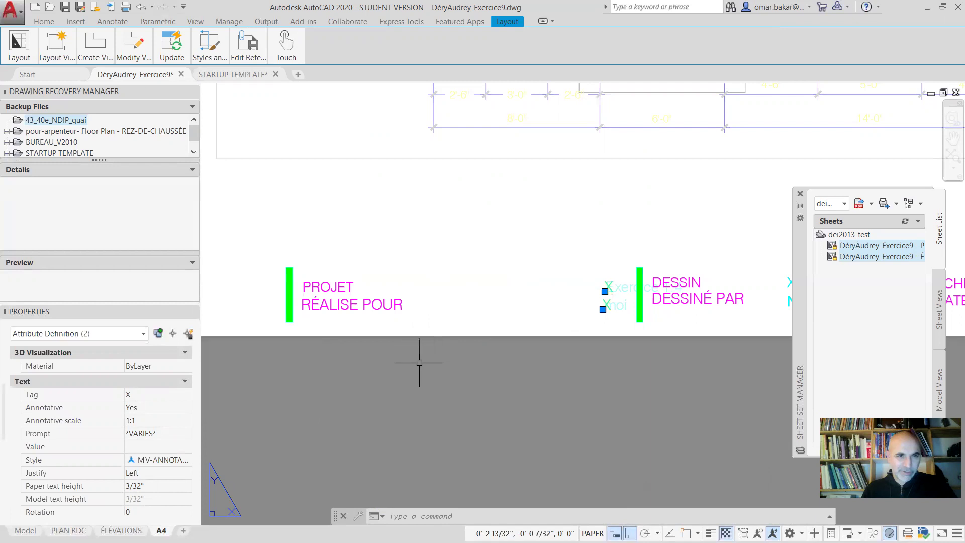
key(Escape)
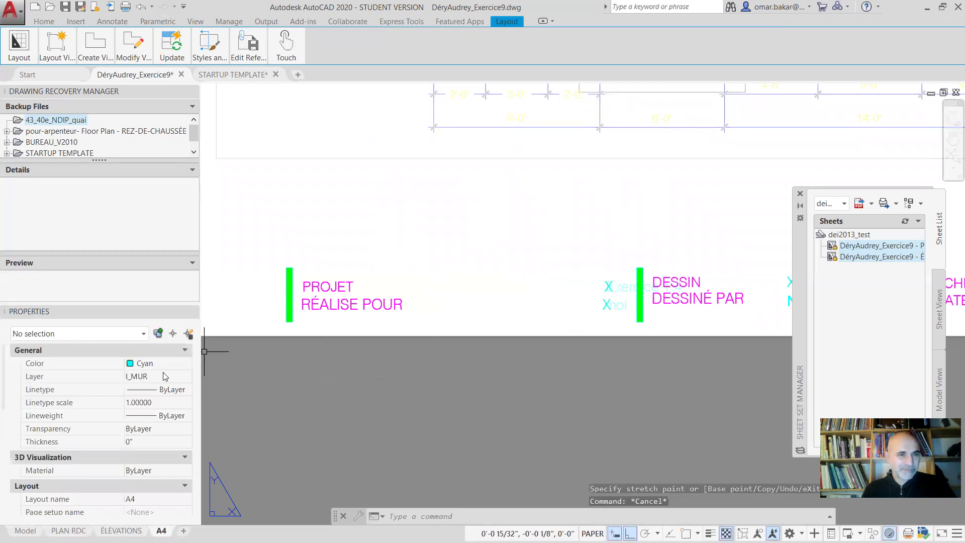
scroll(169, 374, down, 5)
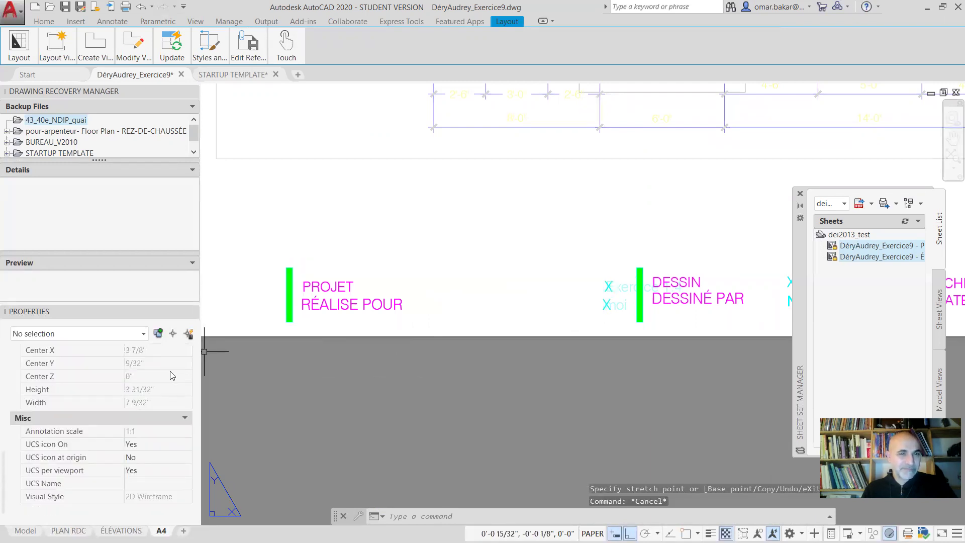
scroll(170, 374, up, 5)
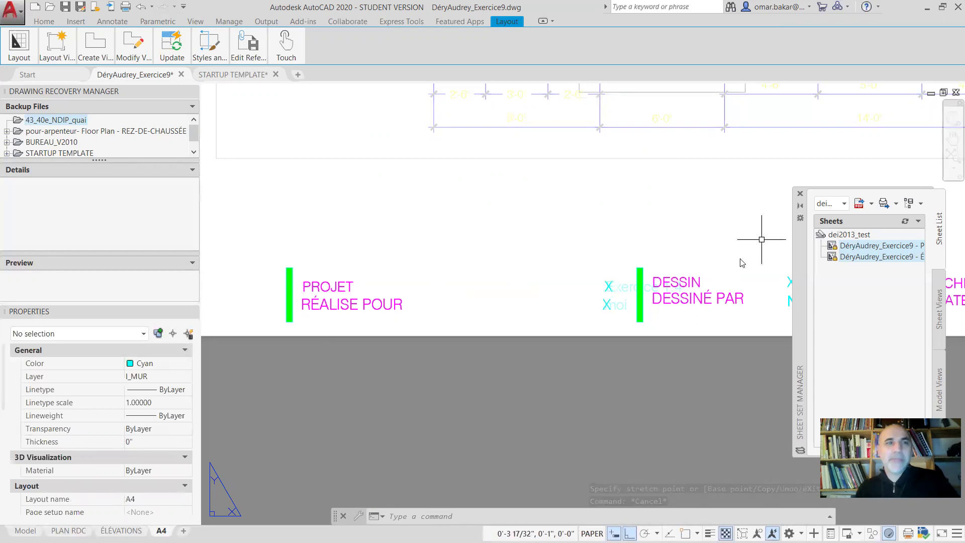
mouse_move(185, 57)
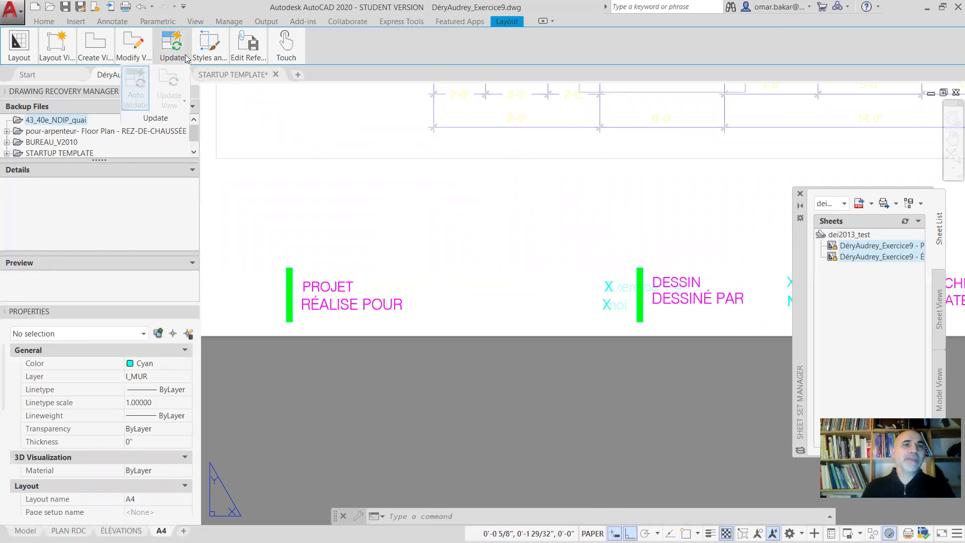
click(362, 376)
key(Escape)
key(Escape)
Erase both X attribute definitions beside the faded Exercice 1.4 and moi texts
scroll(544, 256, down, 3)
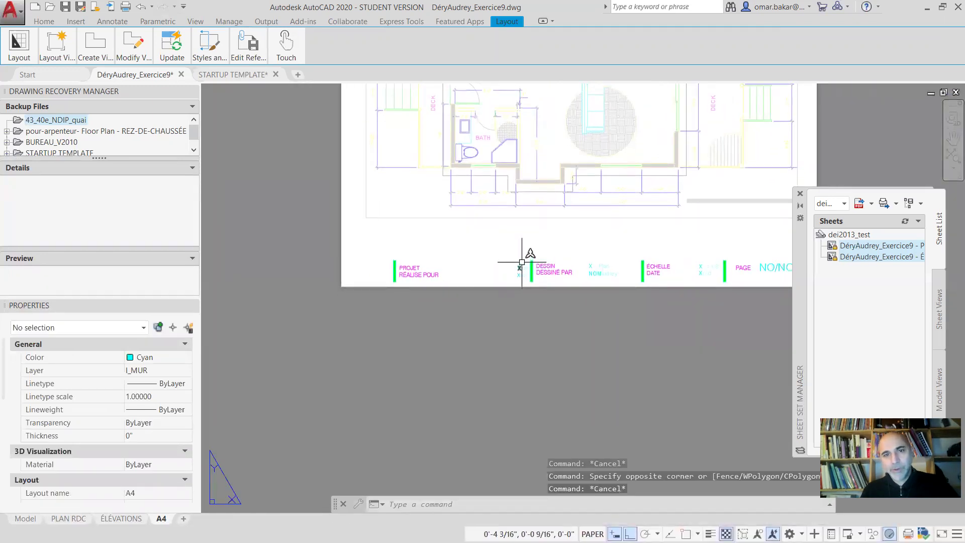
scroll(522, 262, up, 5)
click(560, 268)
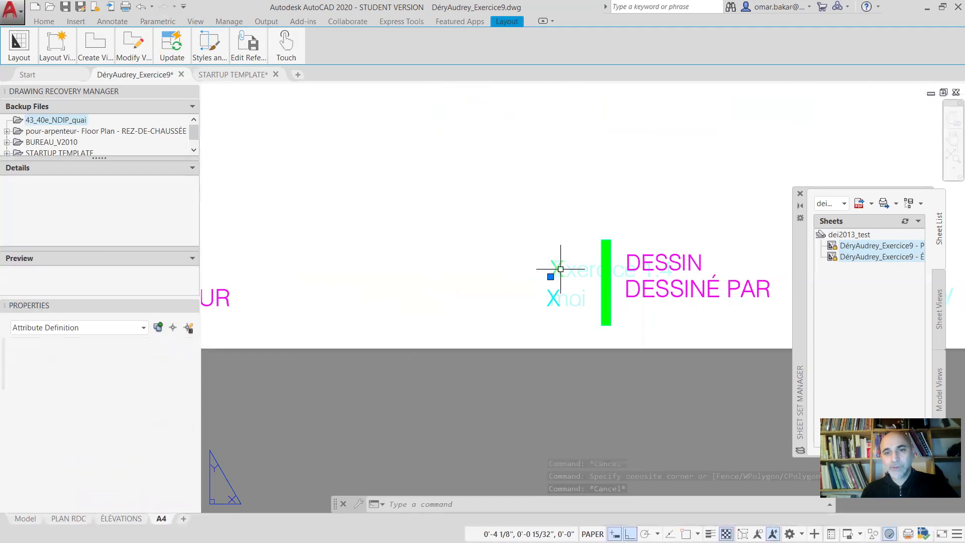
text(e)
key(Return)
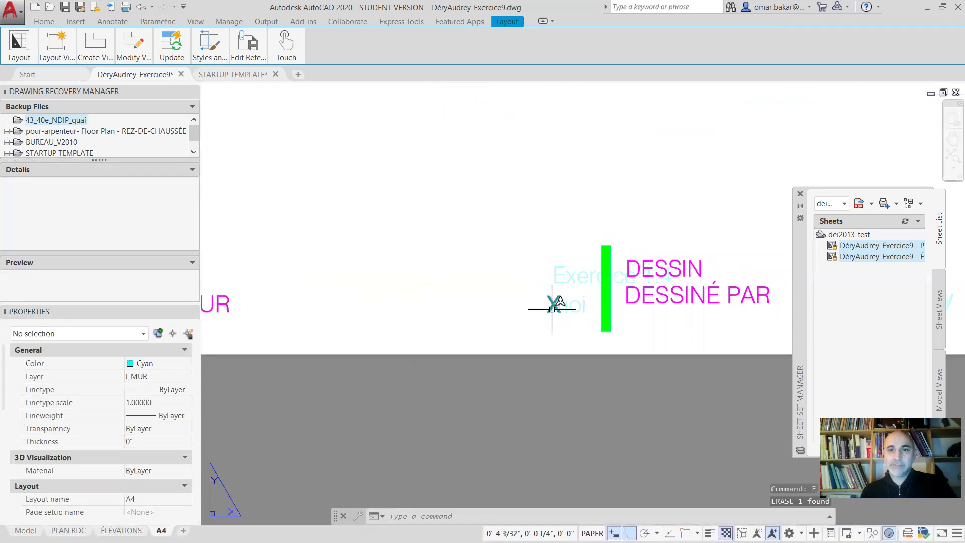
scroll(505, 308, down, 2)
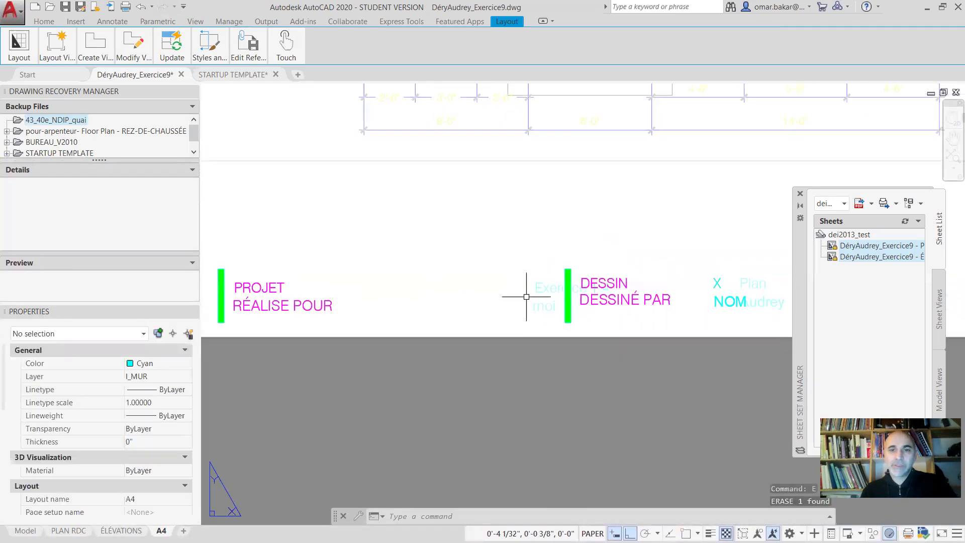
Try to save the drawing while the in-place block edit is still open
middle_drag(390, 301, 460, 320)
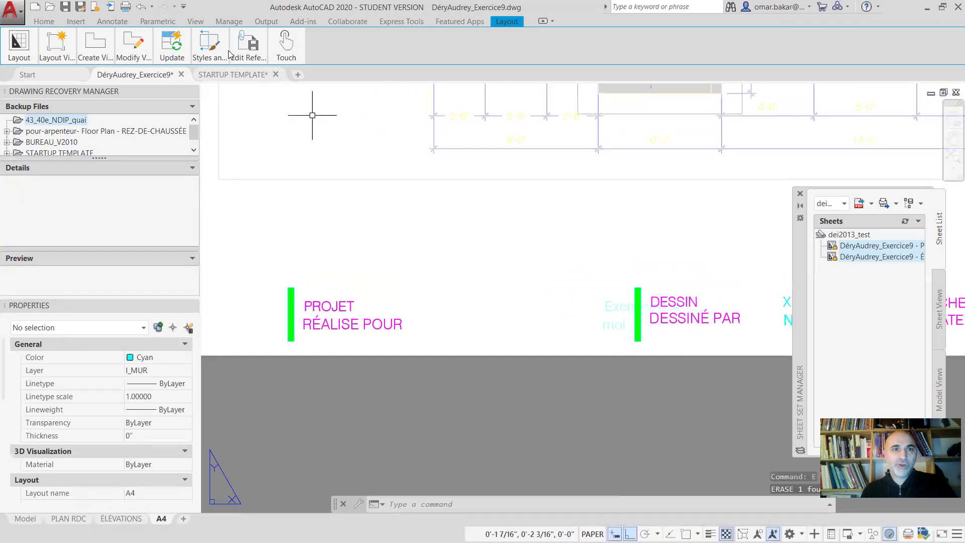
click(48, 24)
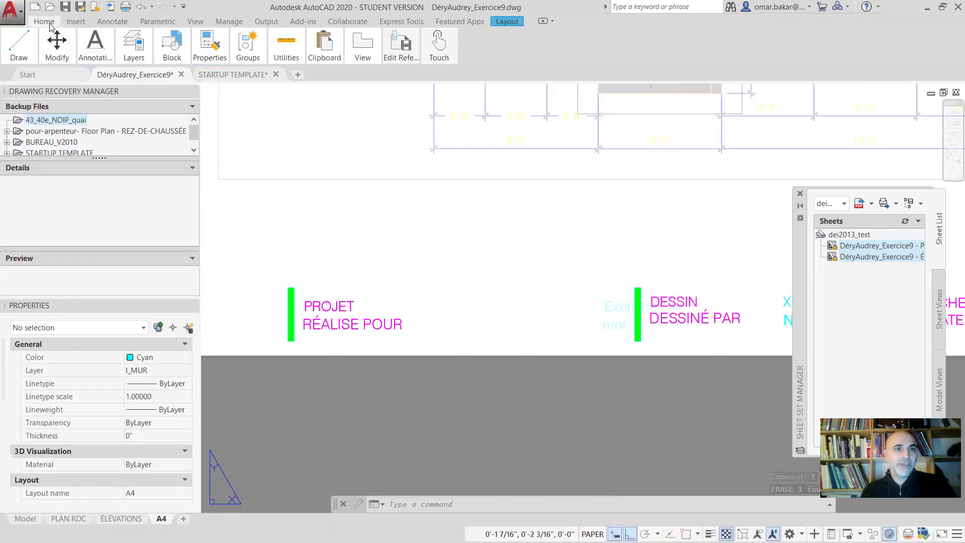
click(64, 6)
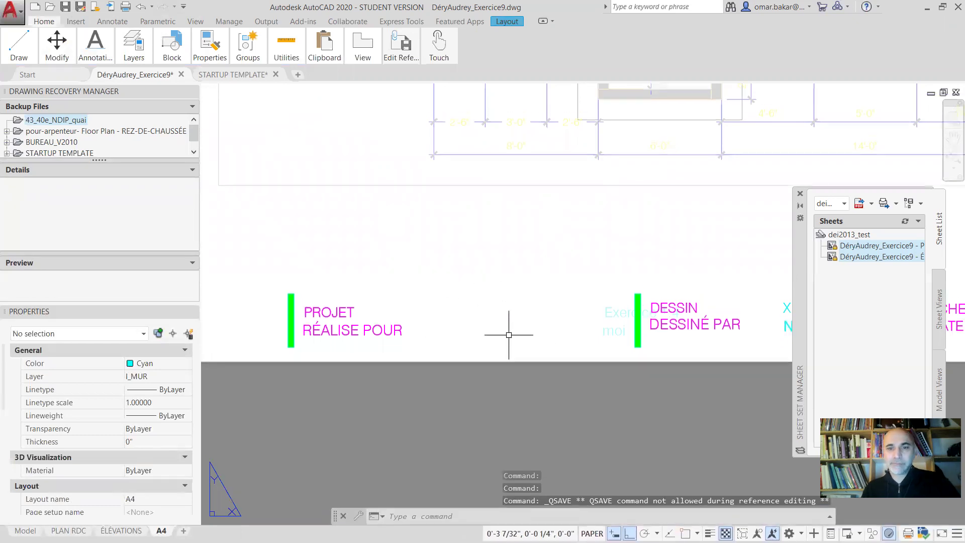
Try to move the faded Exercice 1.4 and moi texts beside the DESSIN group
click(618, 323)
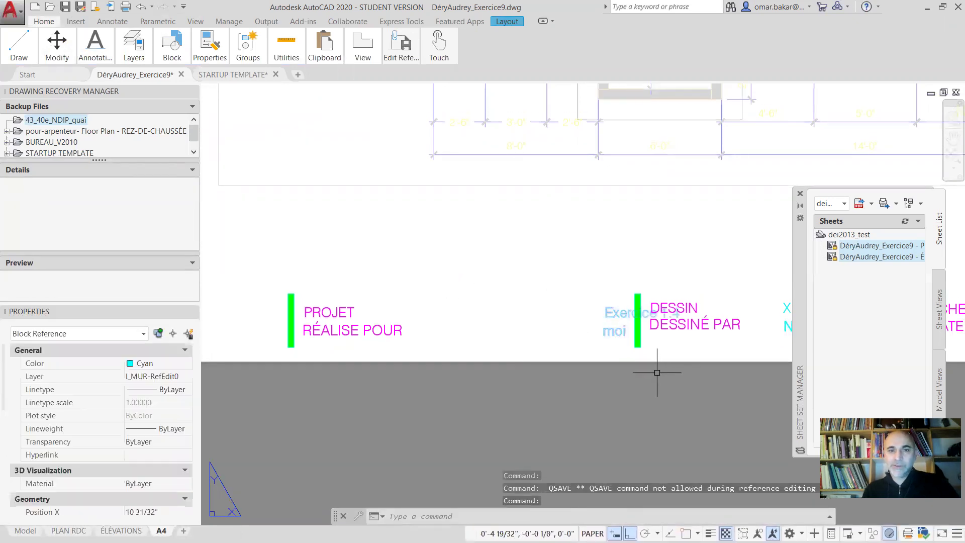
text(M)
key(Return)
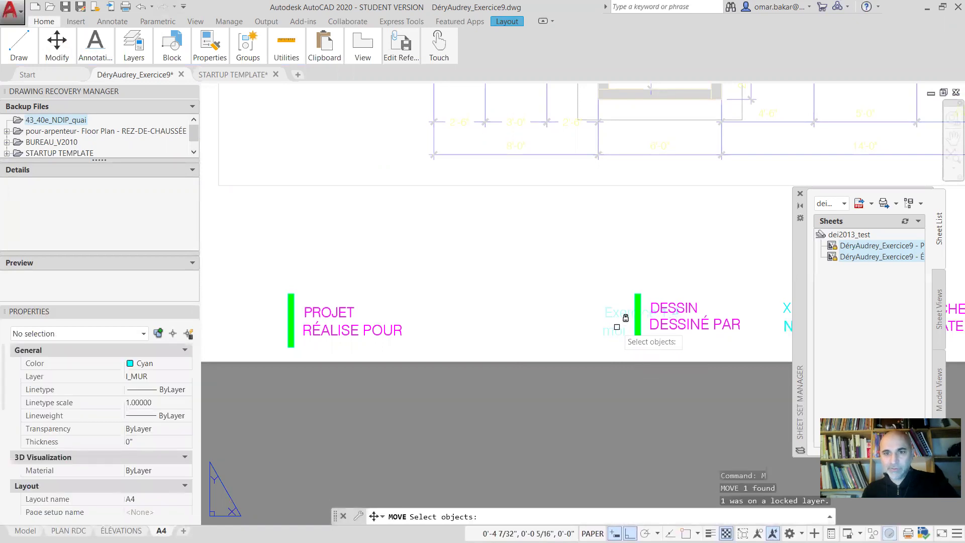
key(Return)
key(Escape)
middle_drag(603, 308, 422, 283)
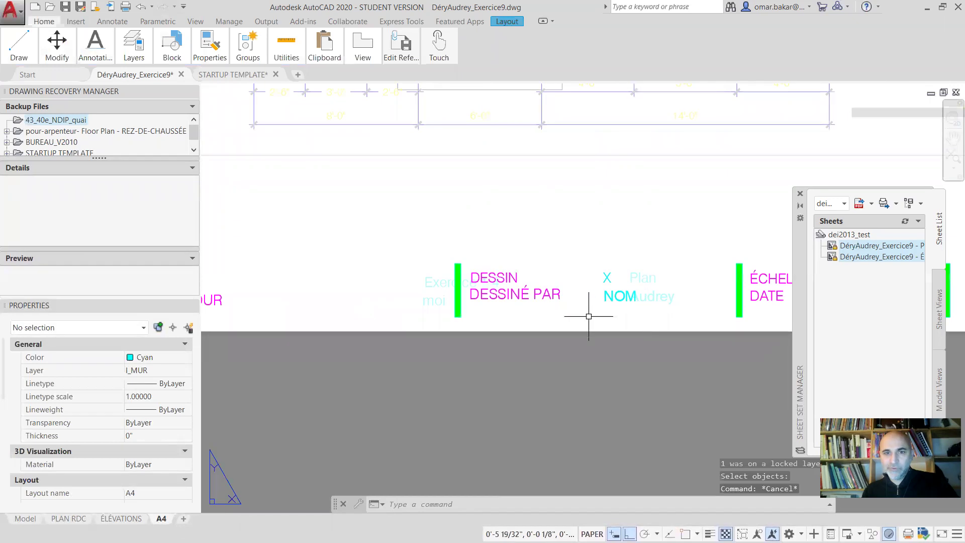
click(435, 295)
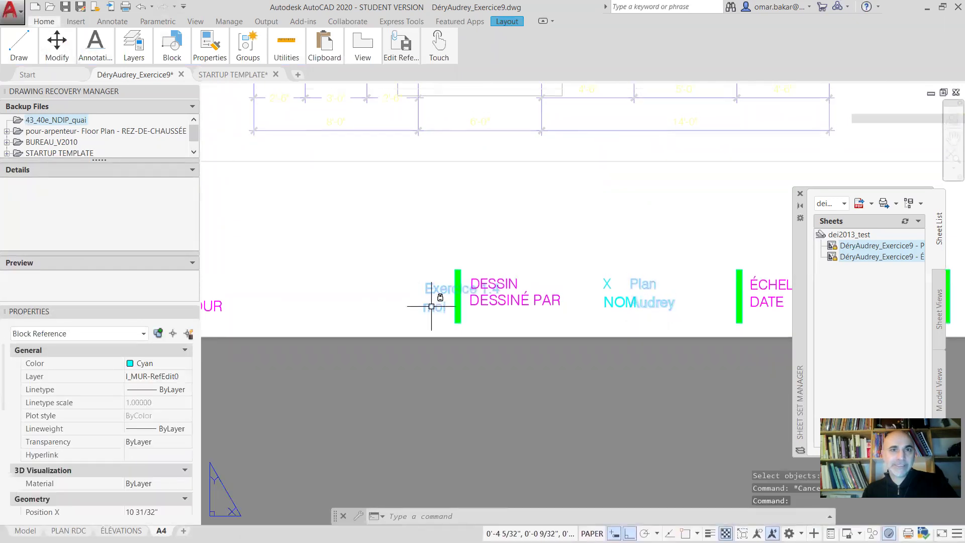
middle_drag(431, 306, 631, 311)
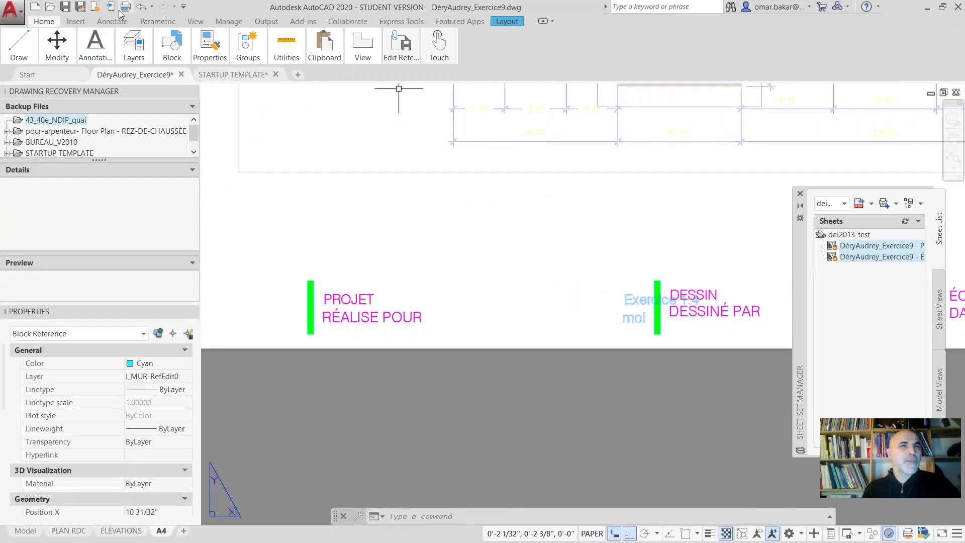
click(19, 16)
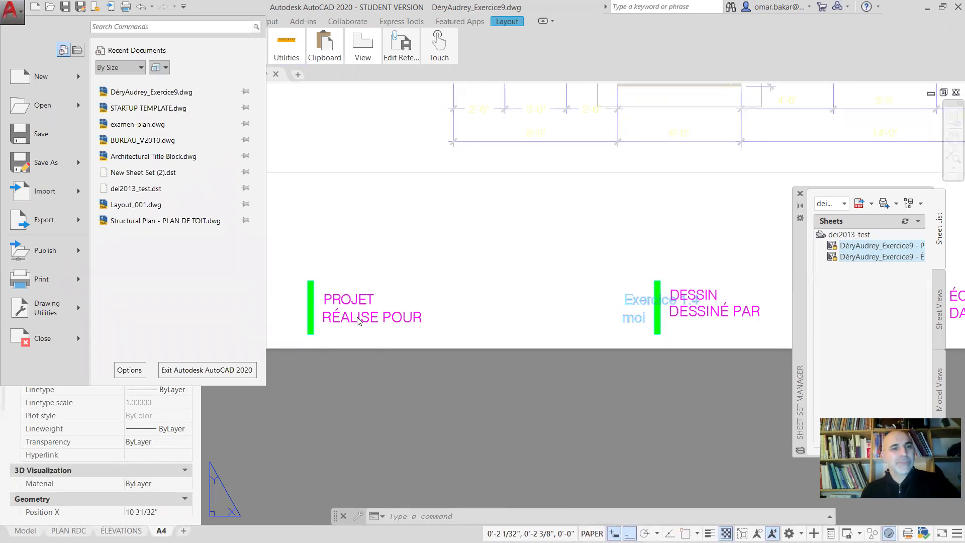
key(Escape)
key(Escape)
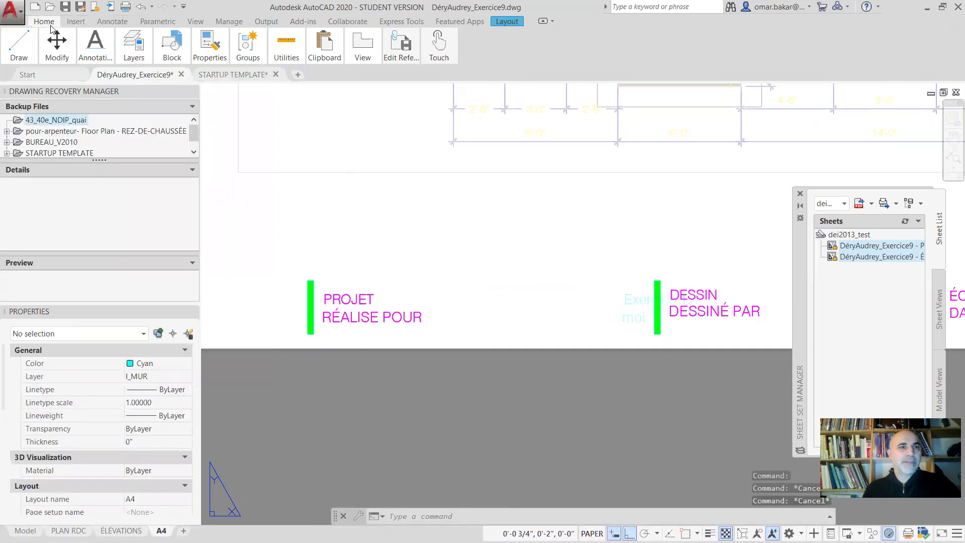
click(80, 23)
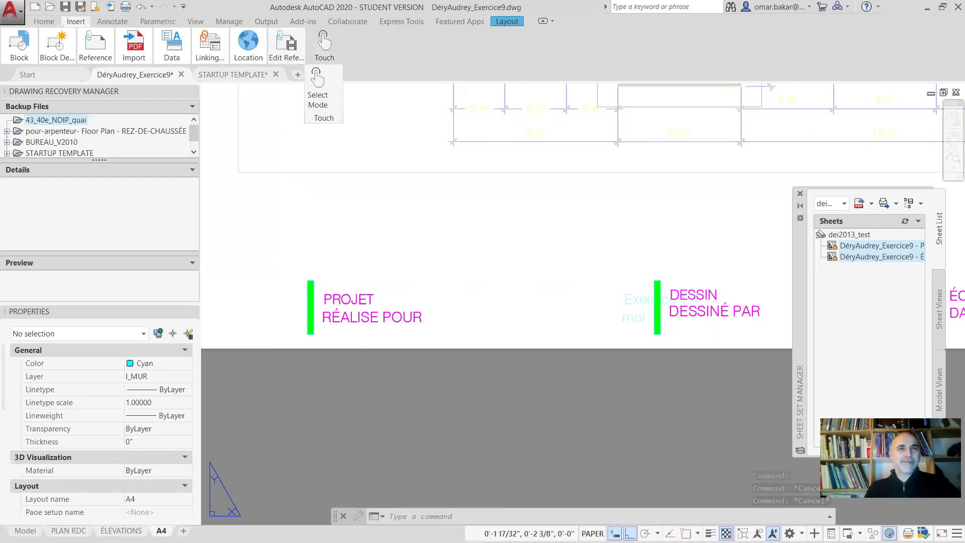
click(510, 22)
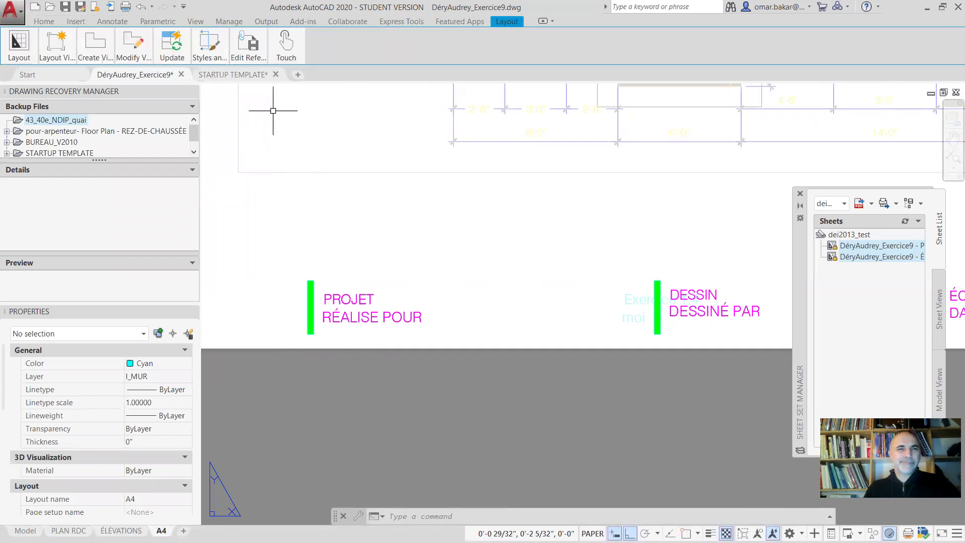
mouse_move(257, 48)
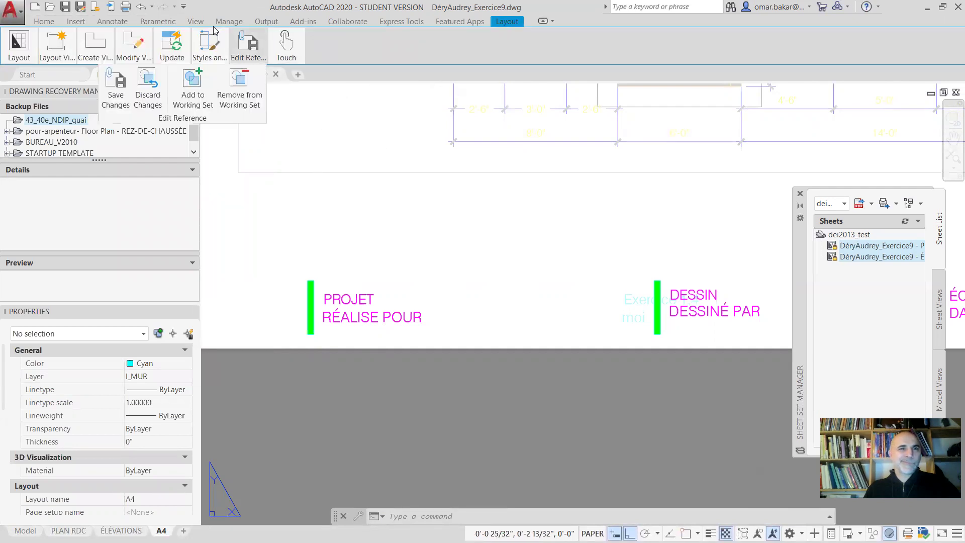
click(195, 21)
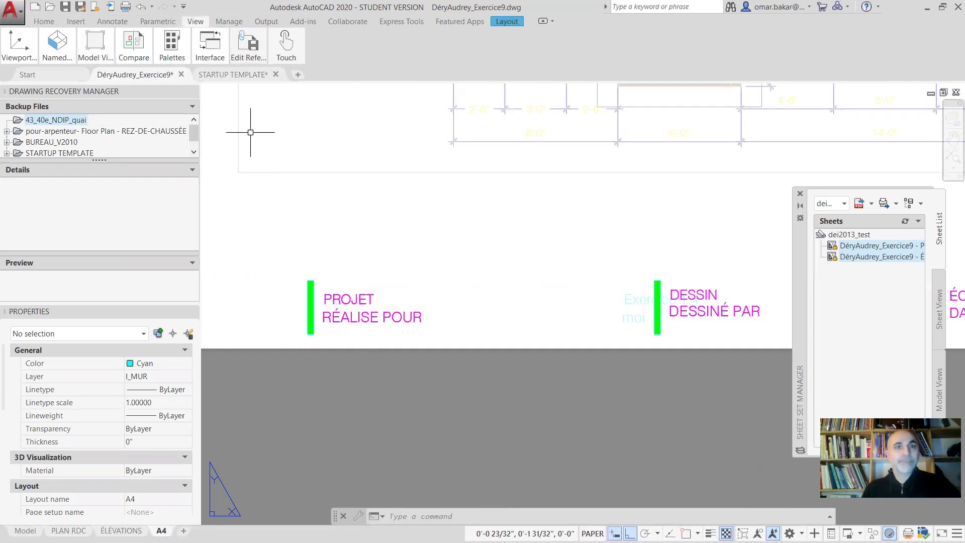
click(56, 44)
Create a new drawing from the Tutorial-iArch.dwt template and inspect the title block on its D-Size Layout
click(39, 8)
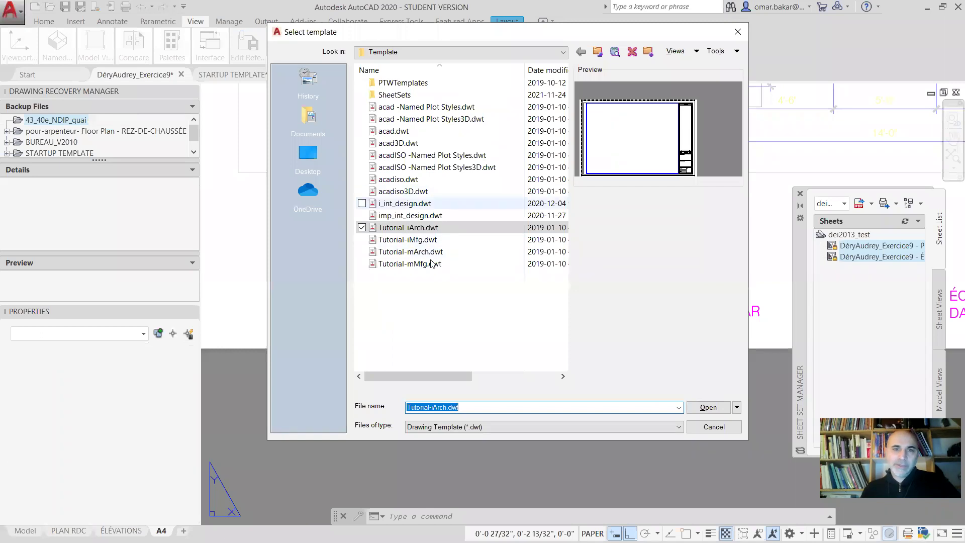
click(483, 227)
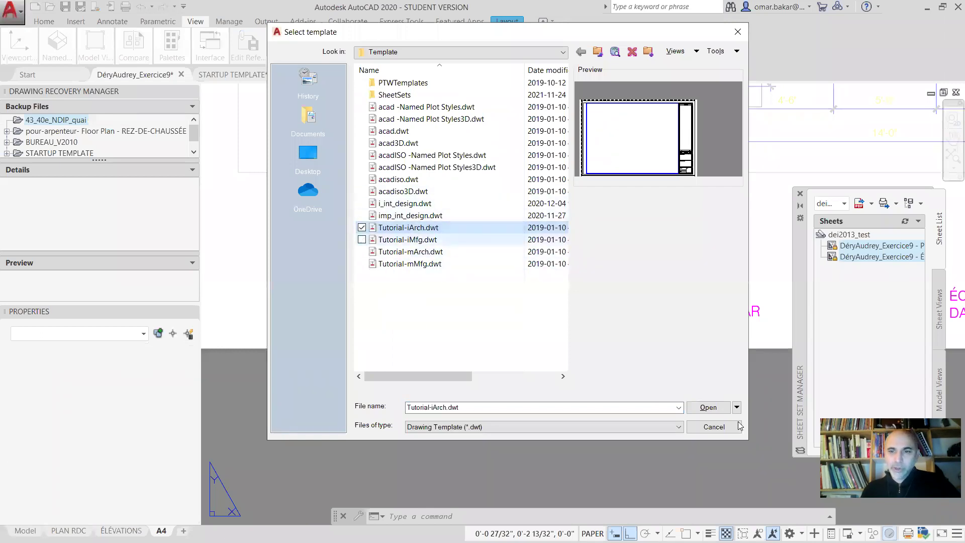
key(Return)
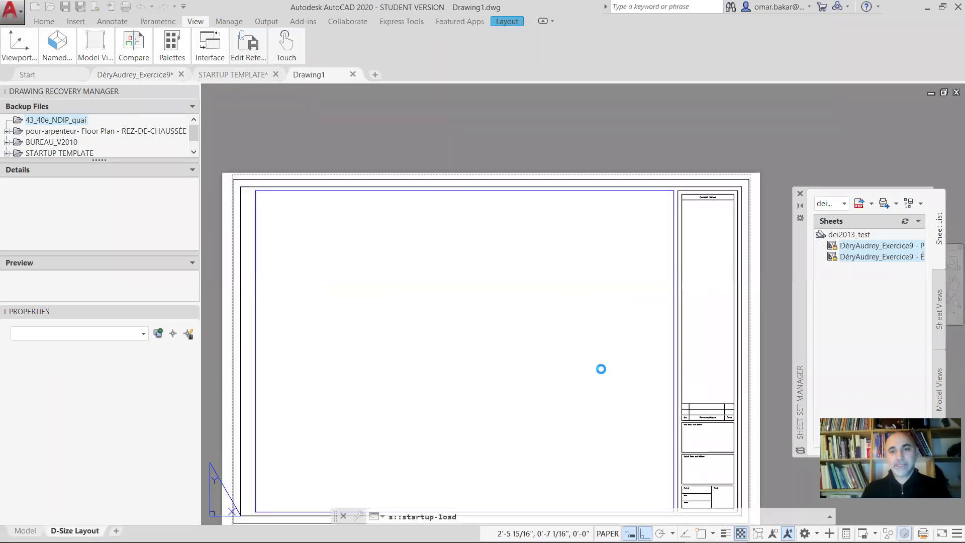
scroll(504, 338, down, 4)
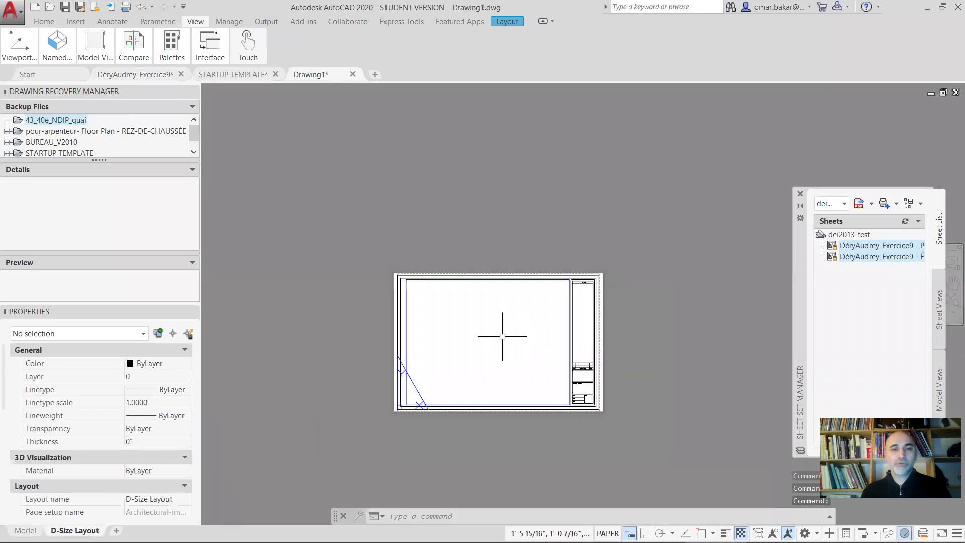
middle_drag(503, 334, 471, 273)
scroll(430, 336, up, 3)
middle_drag(428, 334, 355, 382)
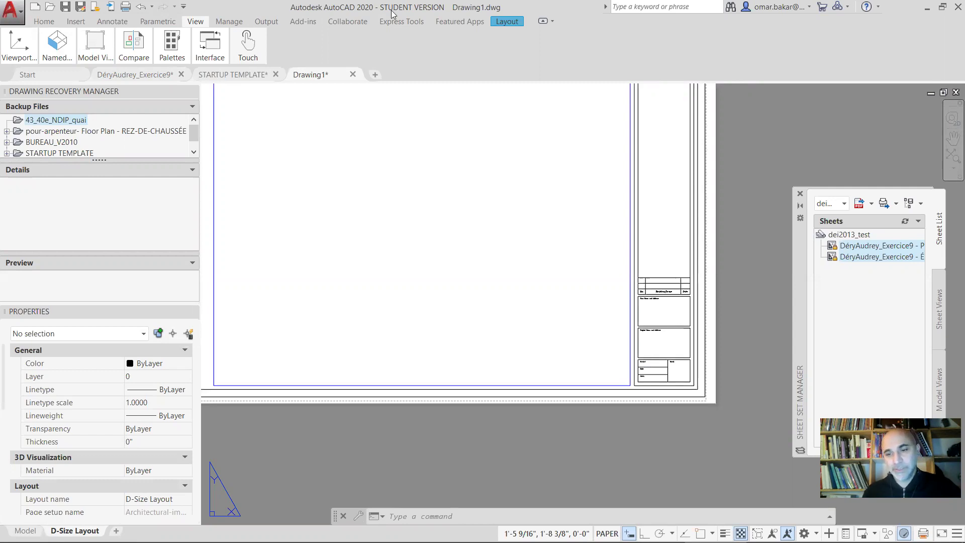
mouse_move(912, 533)
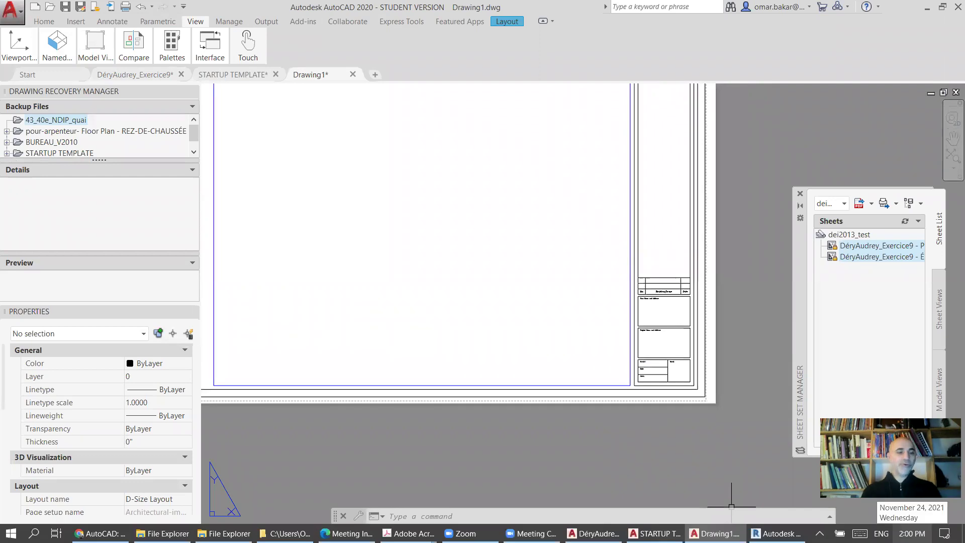
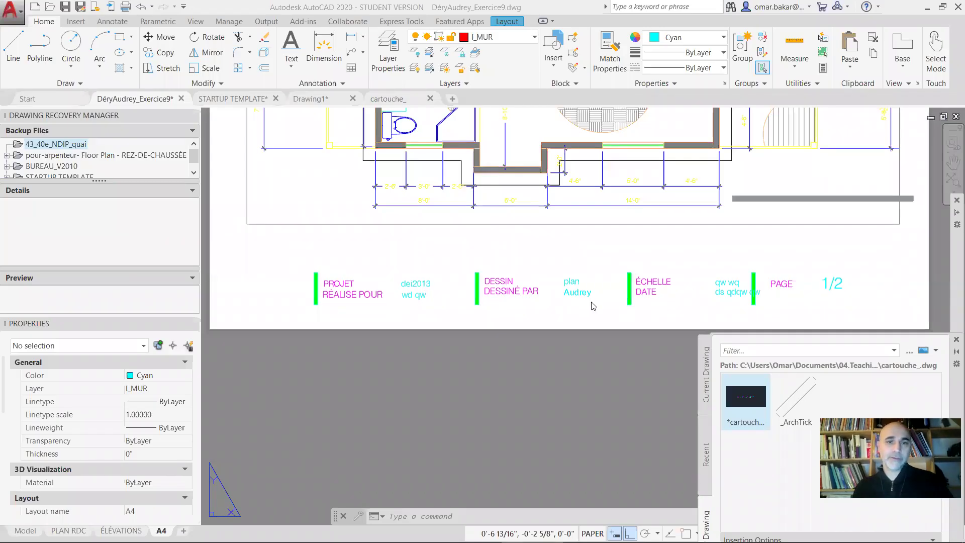
Open cartouche_.dwg from the Cours-2.5 folder as a read-only copy
click(51, 14)
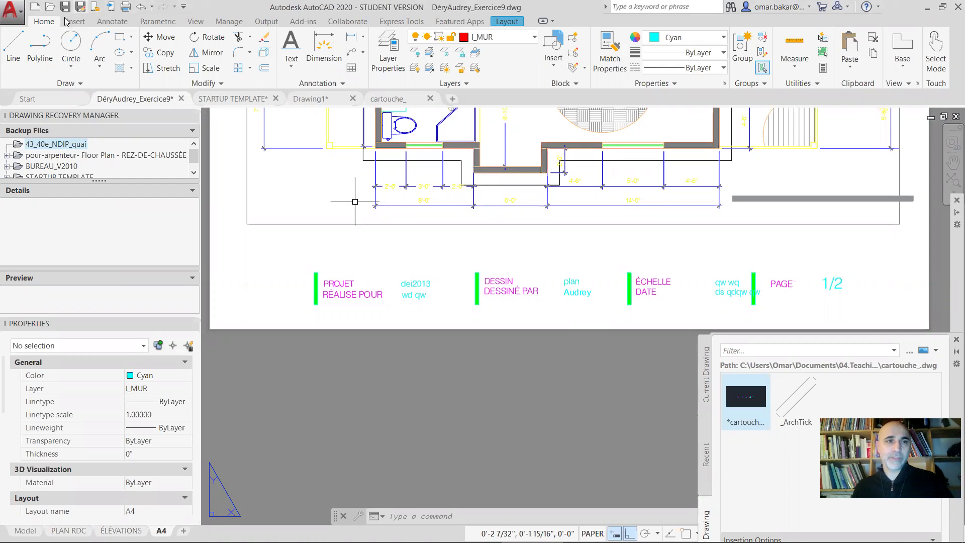
key(ctrl+o)
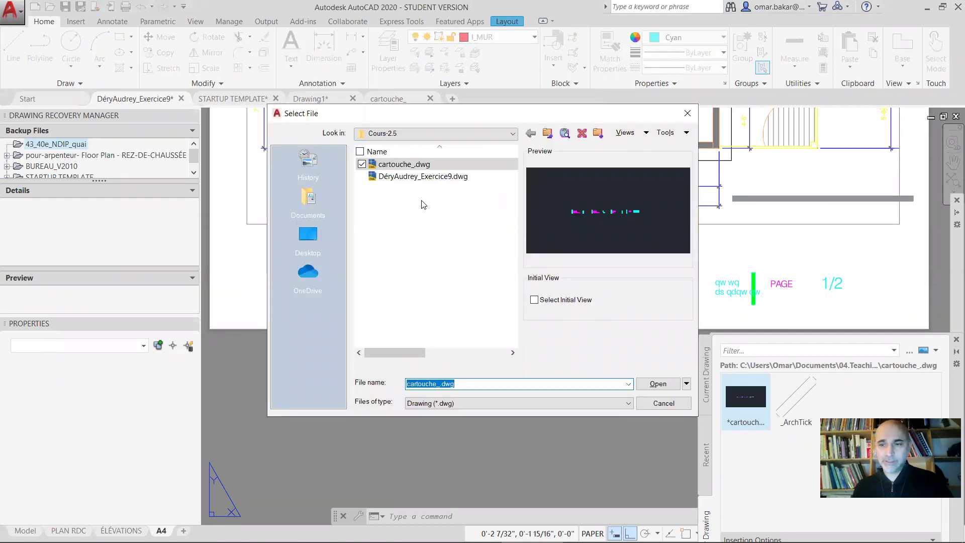
click(410, 169)
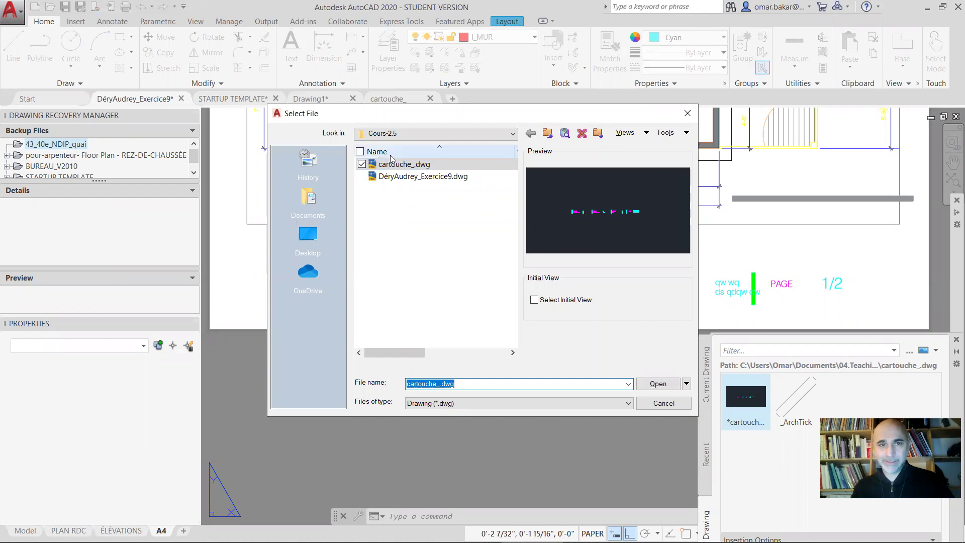
click(658, 385)
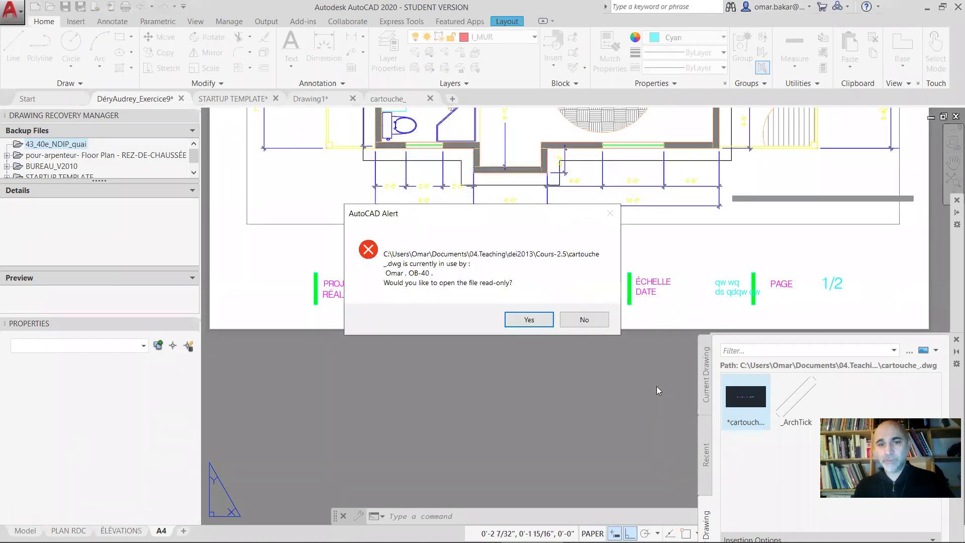
click(517, 320)
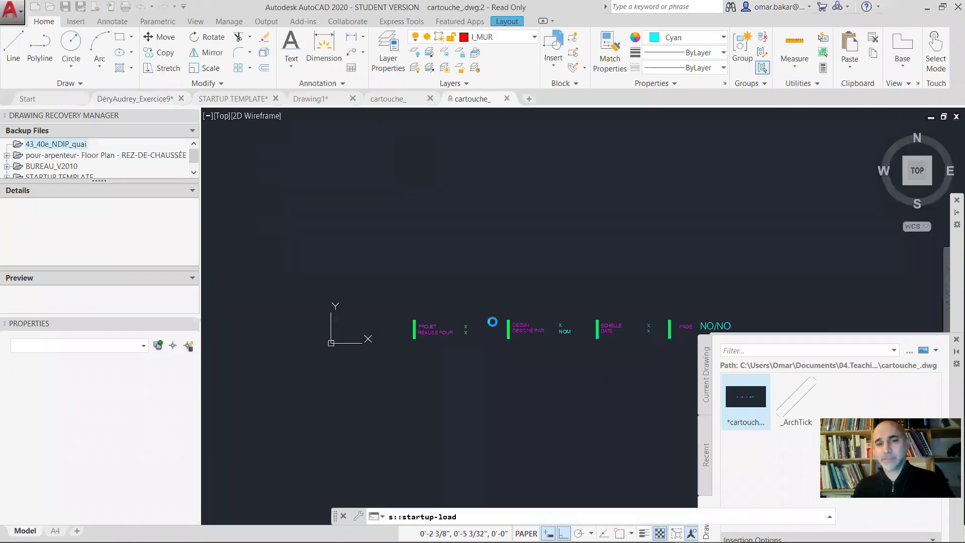
scroll(593, 477, up, 3)
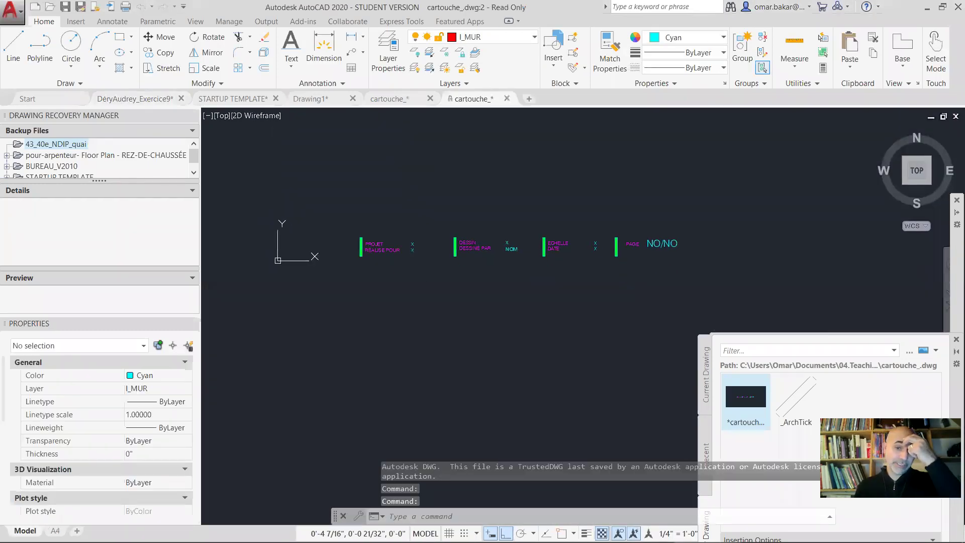
scroll(454, 254, down, 1)
scroll(458, 262, up, 1)
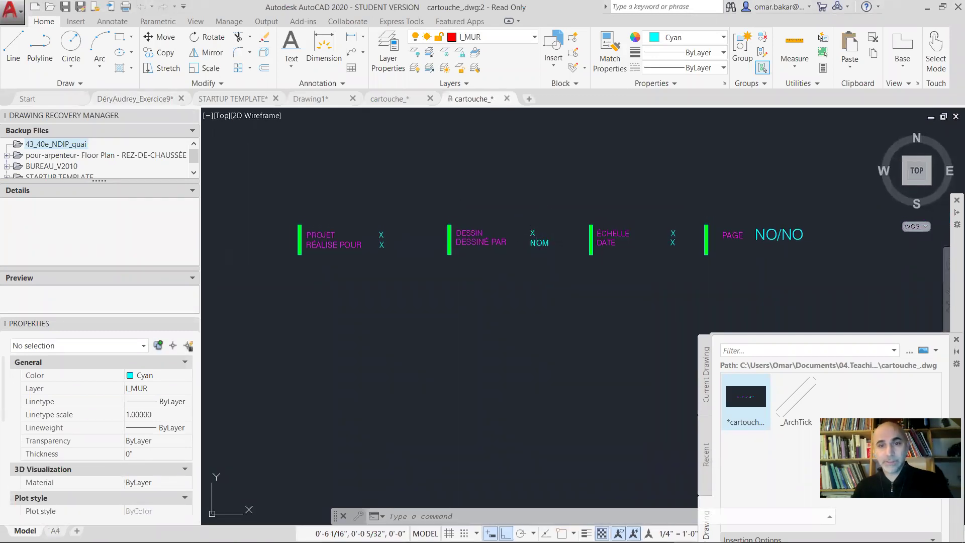
Move the DESSIN group's X and NOM attributes horizontally left, closer to the DESSINÉ PAR label
text(m)
key(Return)
click(559, 212)
click(532, 250)
key(Return)
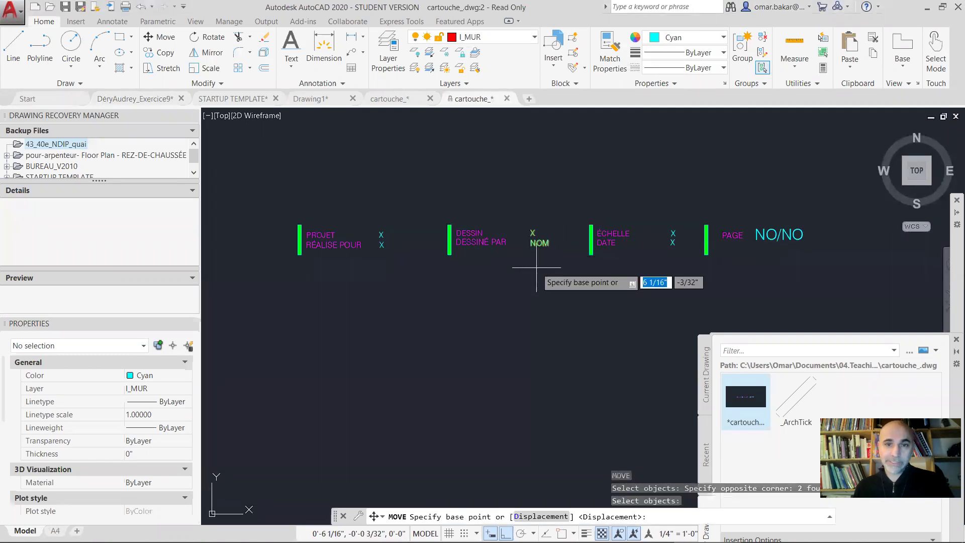
click(534, 268)
click(528, 255)
Move the two X attributes of the ÉCHELLE and DATE labels horizontally left by about 1/2"
key(Return)
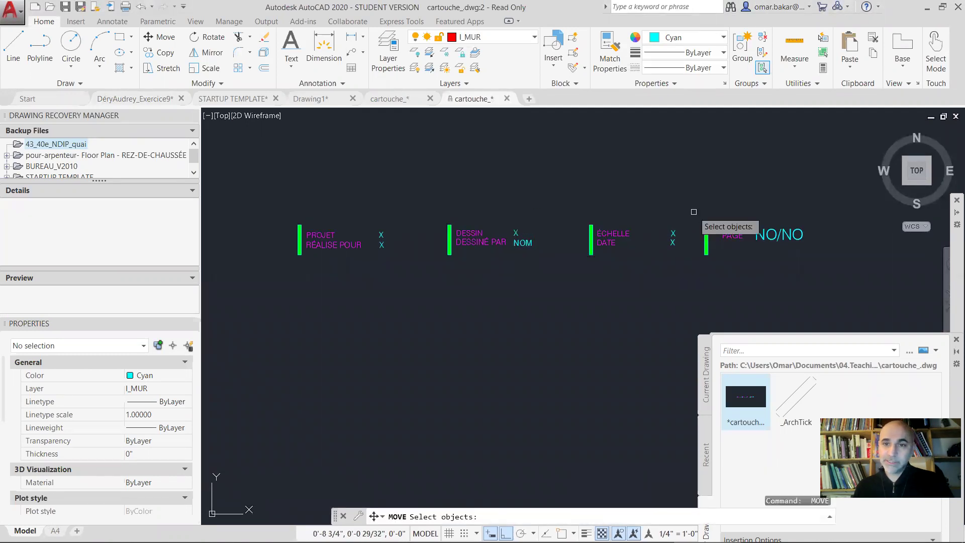
click(657, 257)
click(679, 227)
key(Return)
click(671, 273)
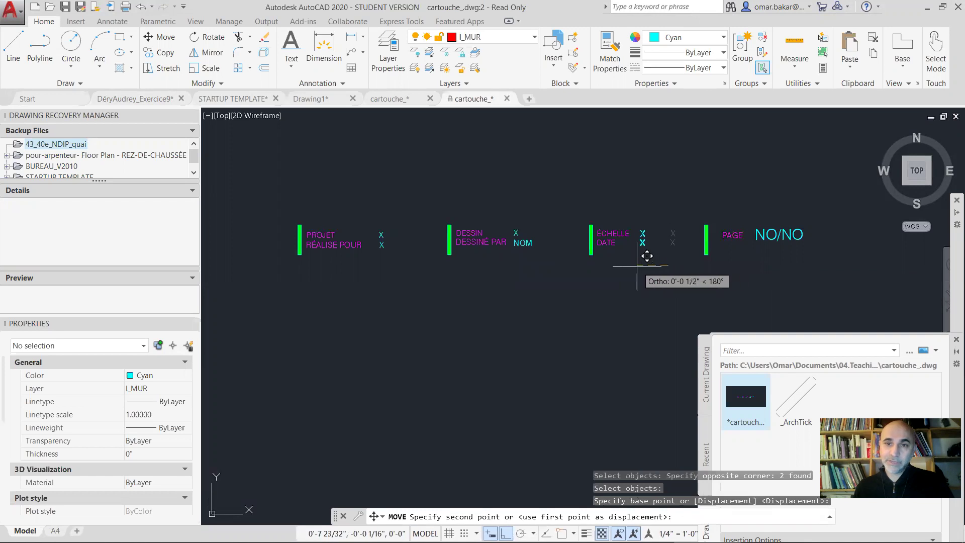
click(639, 273)
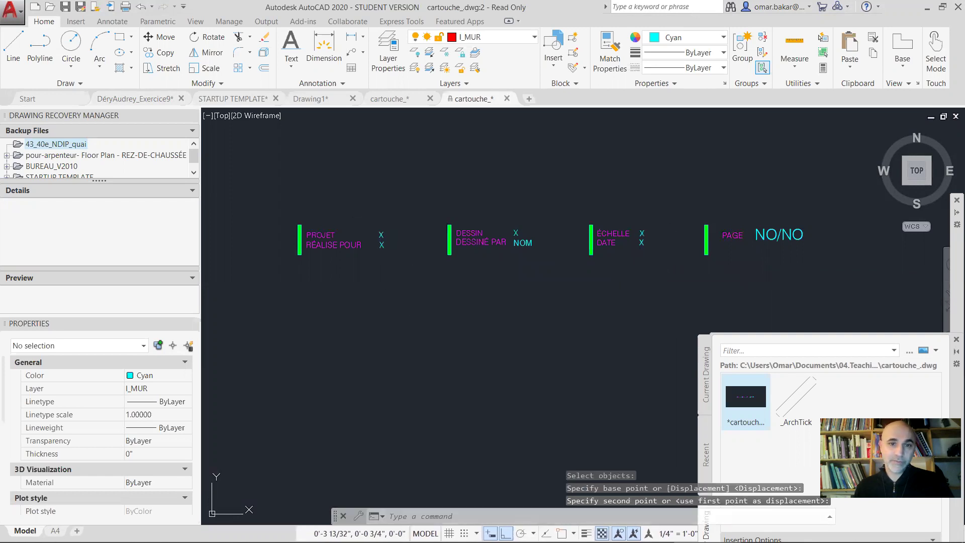
Move the two X attributes of the PROJET and RÉALISE POUR labels slightly left and try to save the drawing
key(Return)
click(405, 207)
click(378, 254)
key(Return)
click(380, 271)
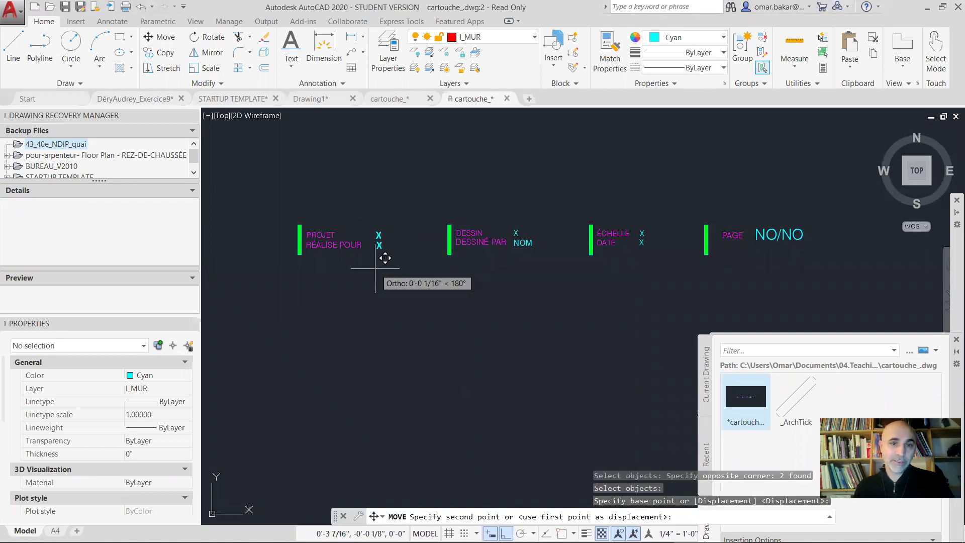
click(380, 257)
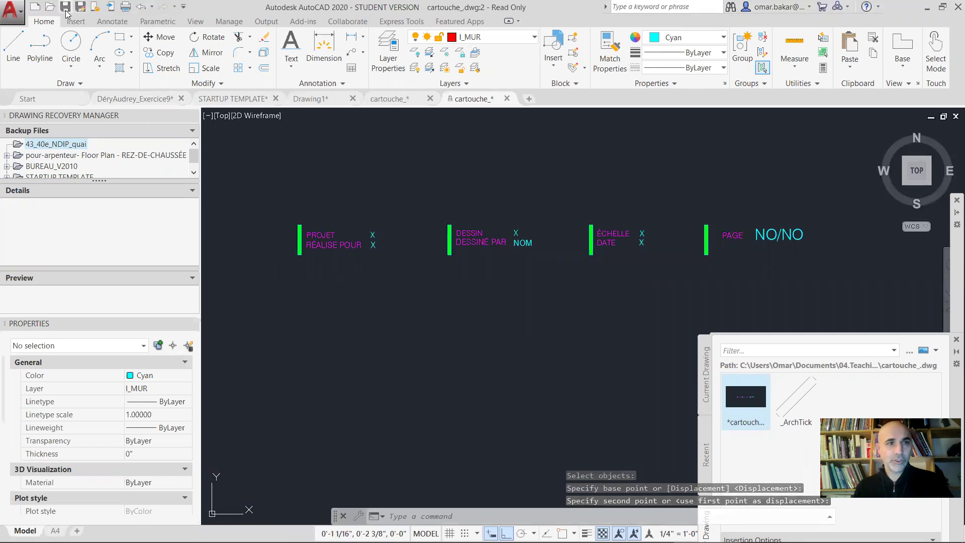
key(ctrl+s)
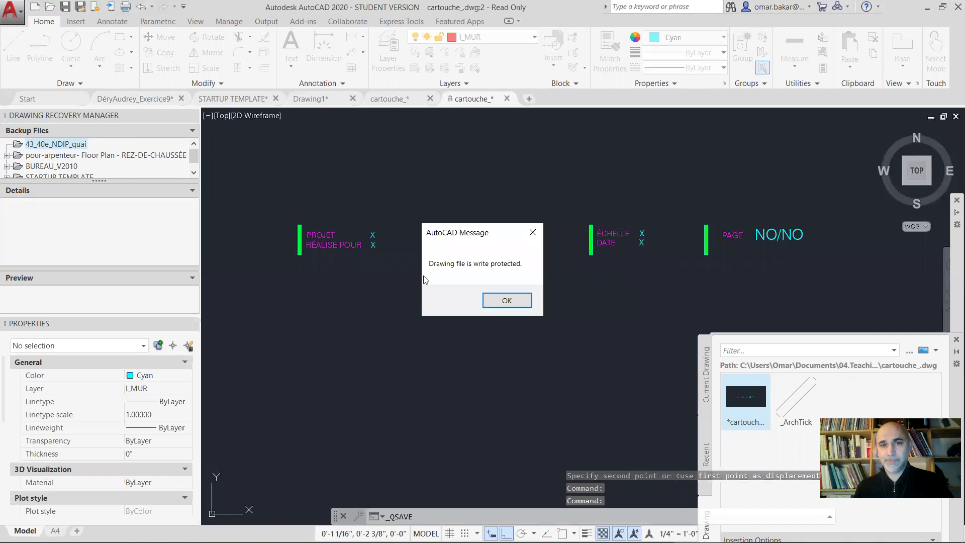
Close the other open cartouche_ drawing, keeping only the edited read-only copy, and try saving that copy again
click(519, 302)
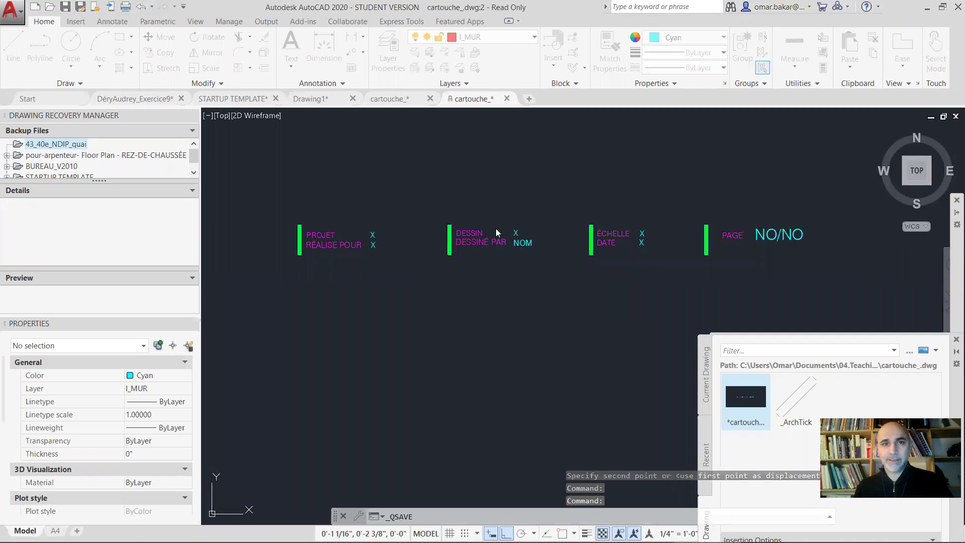
click(401, 100)
click(430, 99)
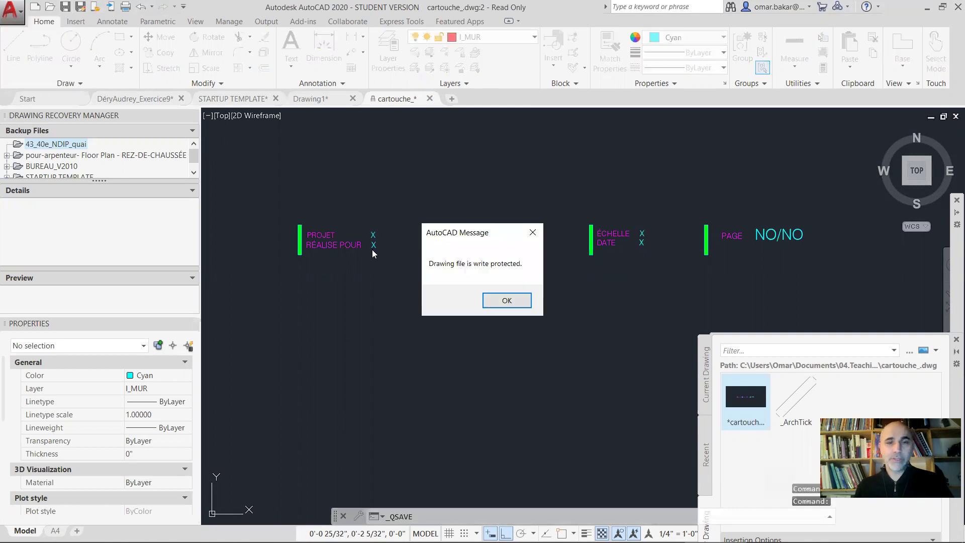
click(500, 299)
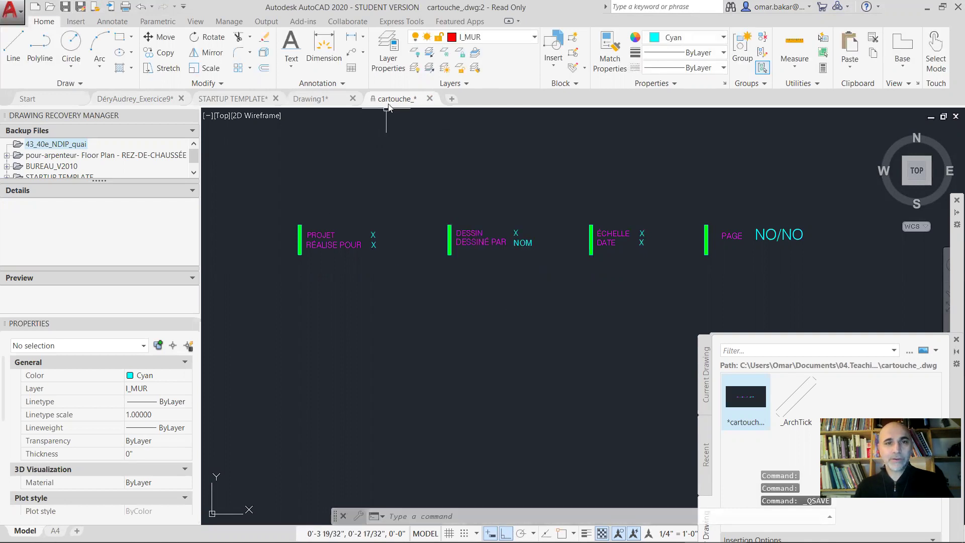
Save the edited title block drawing under the new name cartouche_2.dwg in the Cours-2.5 folder
click(11, 10)
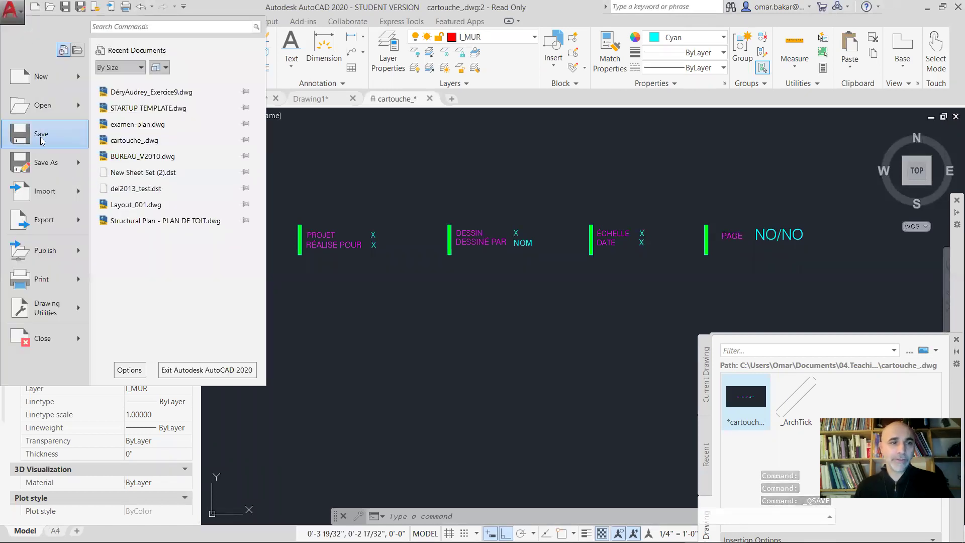
click(555, 237)
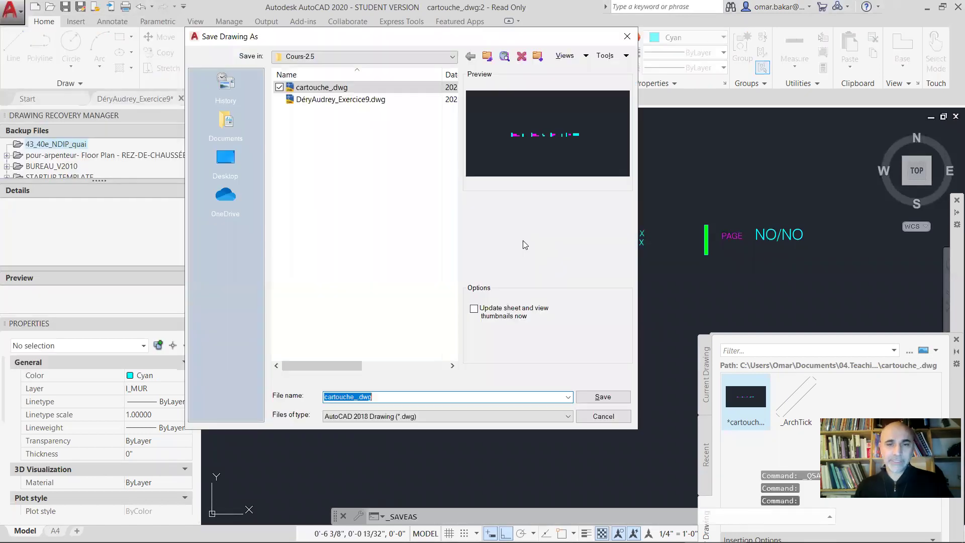
click(360, 397)
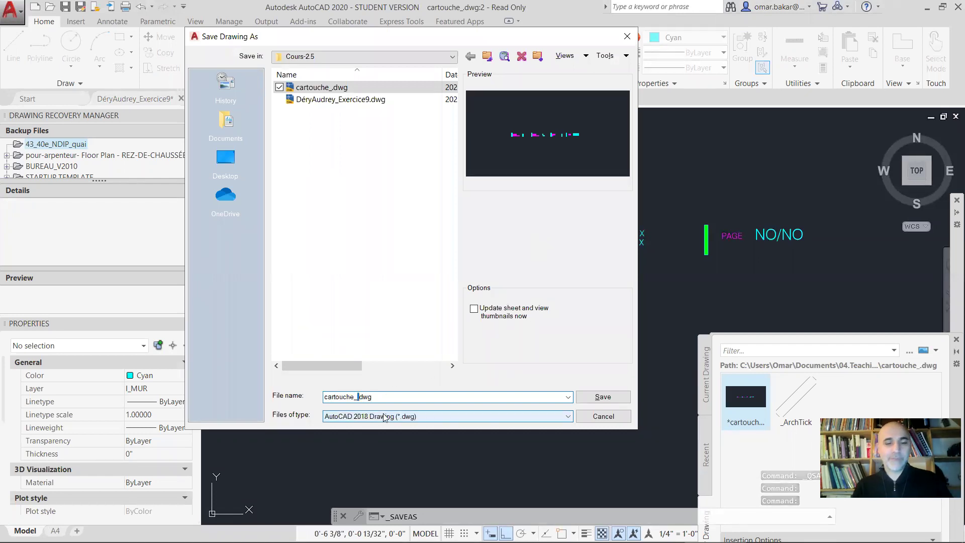
key(Escape)
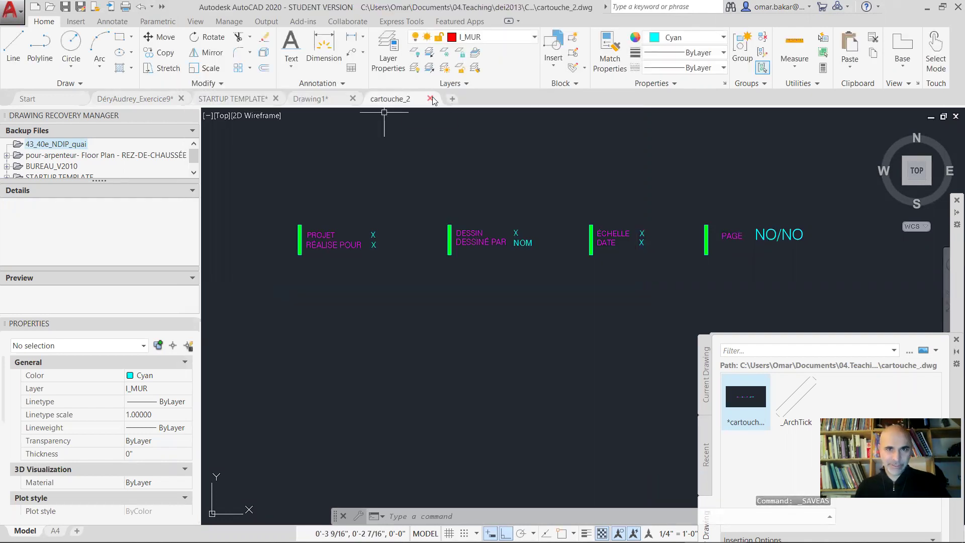
Save the drawing as cartouche_.dwg in the Cours-2.5 folder, replacing the original file
click(16, 18)
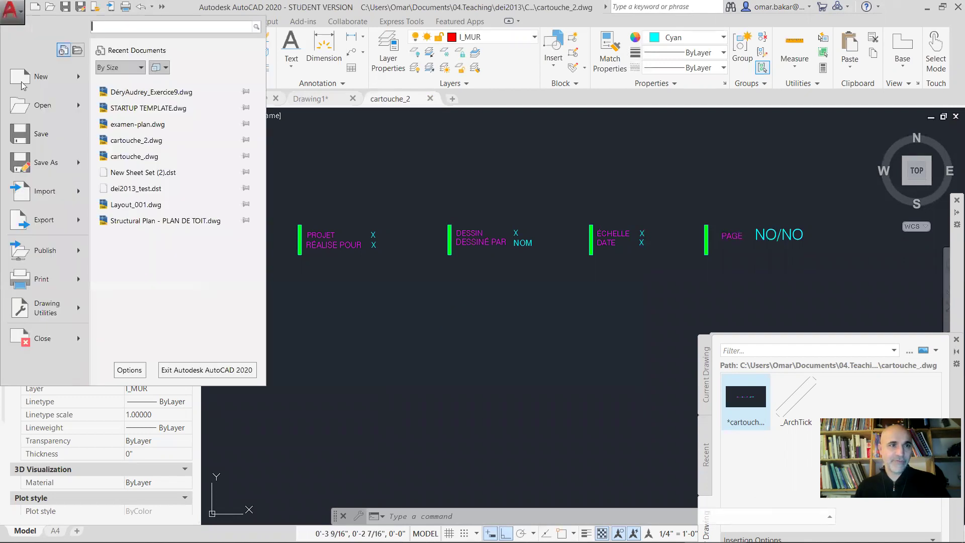
click(46, 163)
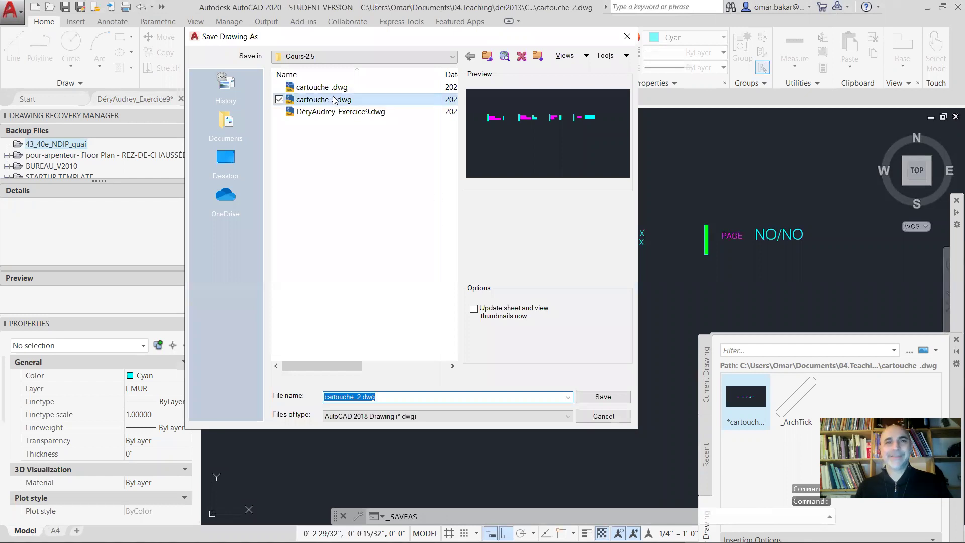
click(321, 87)
click(603, 397)
click(397, 269)
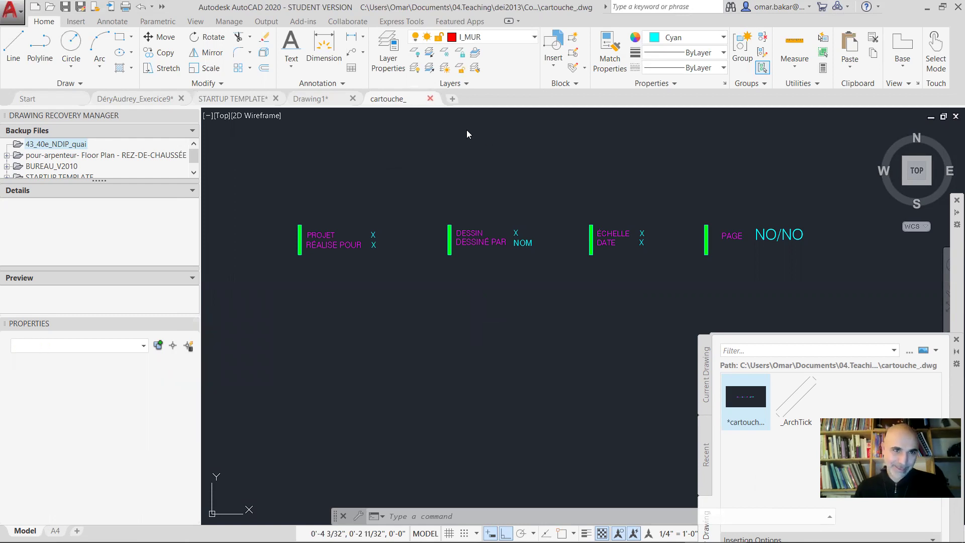
Close the cartouche_ drawing and return to the Exercice9 drawing
click(430, 99)
click(233, 99)
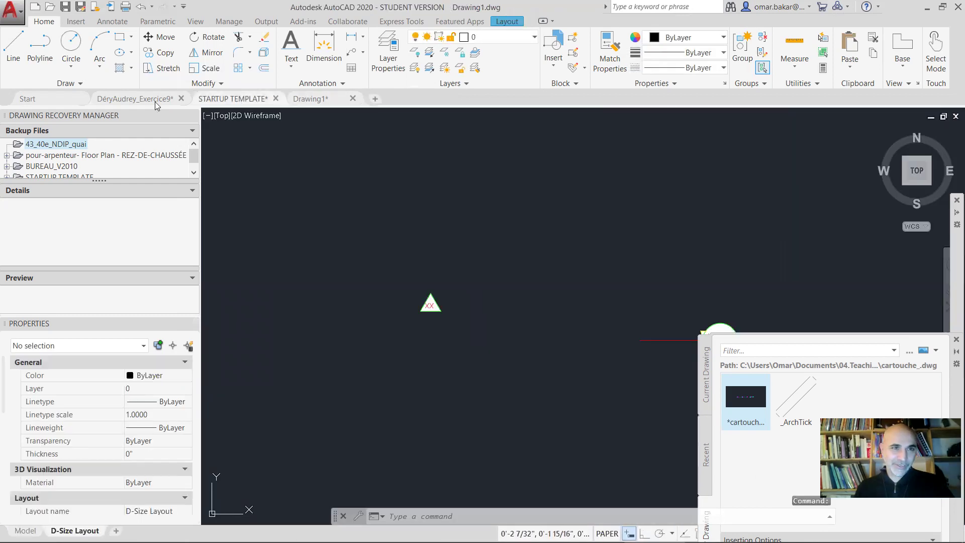
click(135, 99)
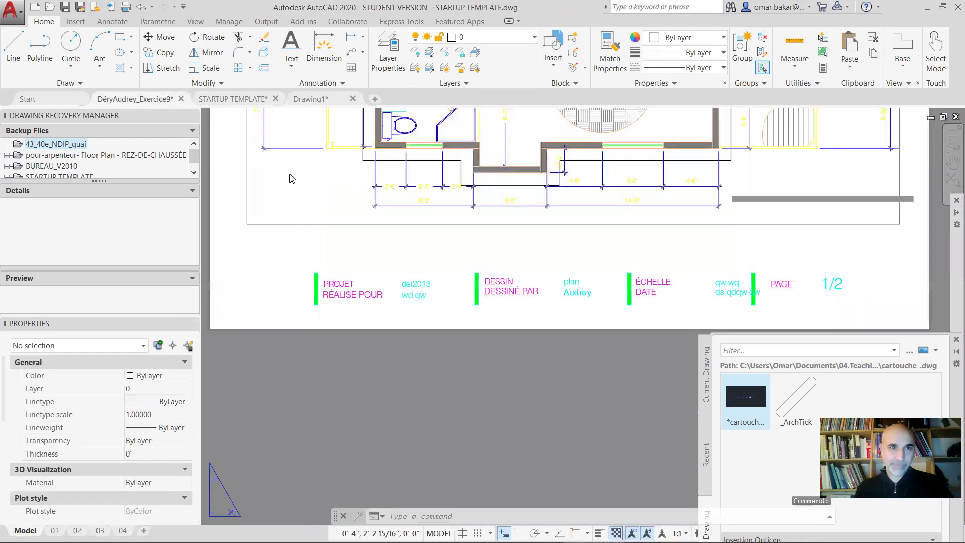
On the A4 layout, start a block insertion and reload cartouche_.dwg from the Cours-2.5 folder as the source
double_click(542, 280)
key(Return)
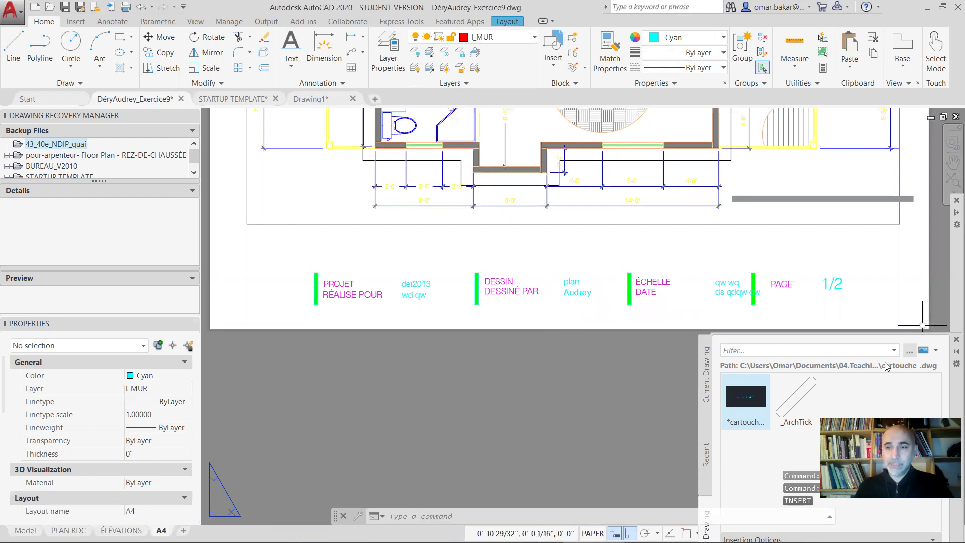
click(909, 355)
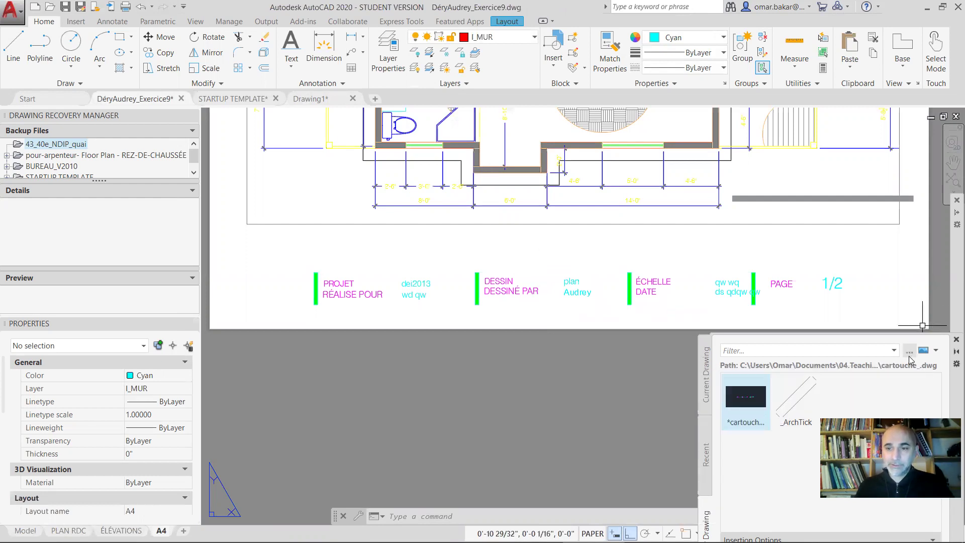
click(211, 151)
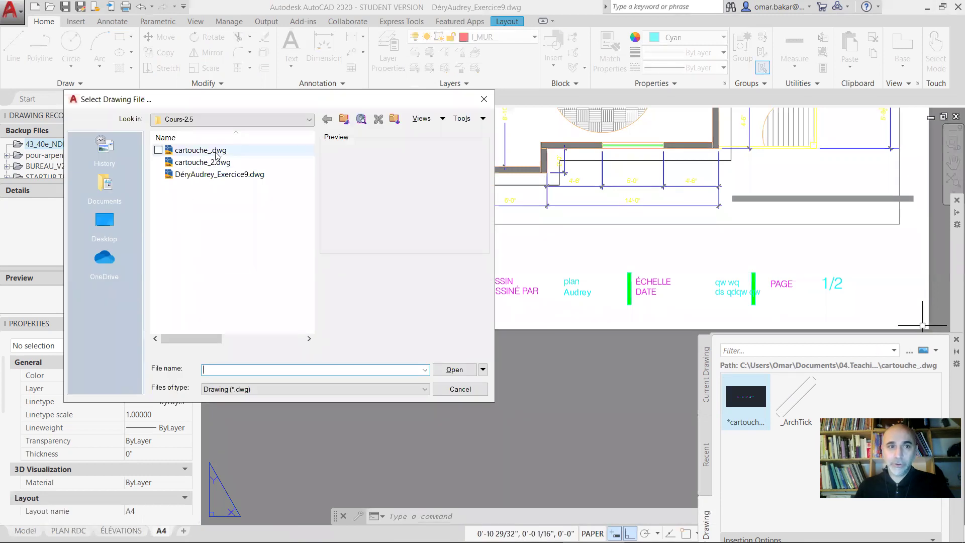
click(455, 369)
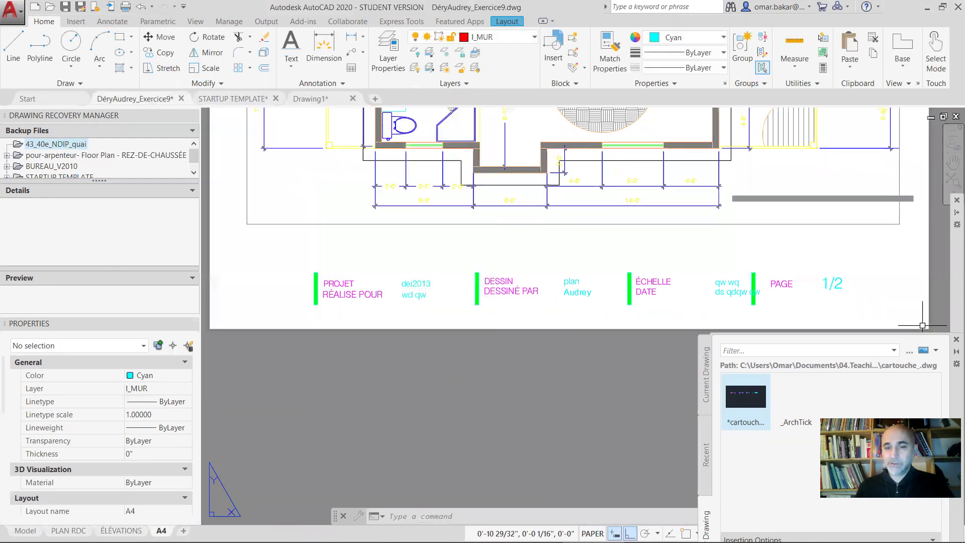
Insert the updated cartouche_ block on the A4 layout, redefining the existing block and placing it above the old title block
mouse_move(744, 403)
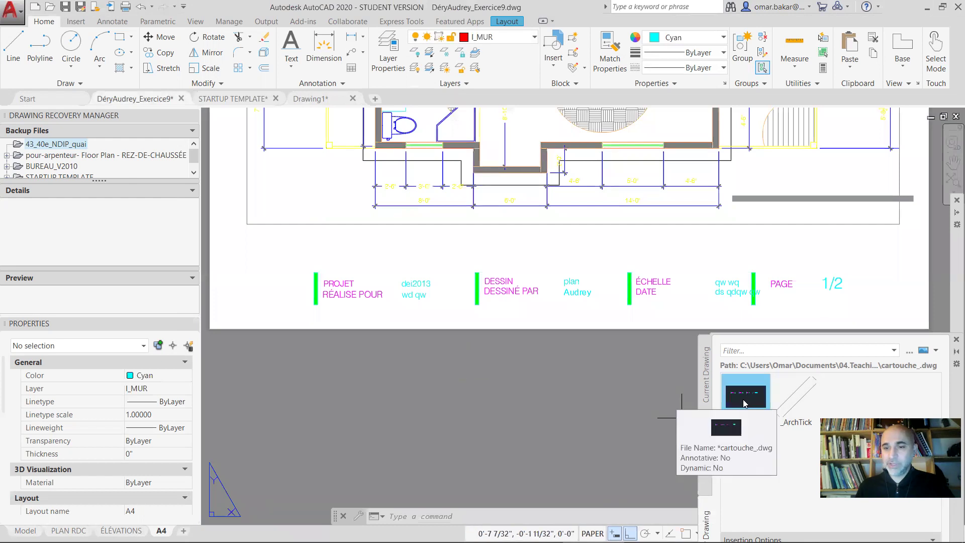
drag(735, 399, 603, 388)
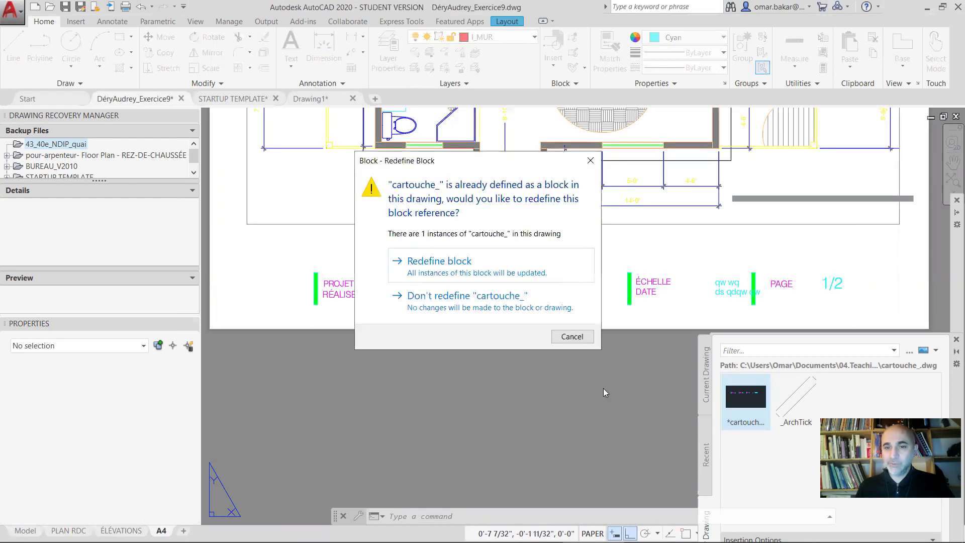
click(446, 274)
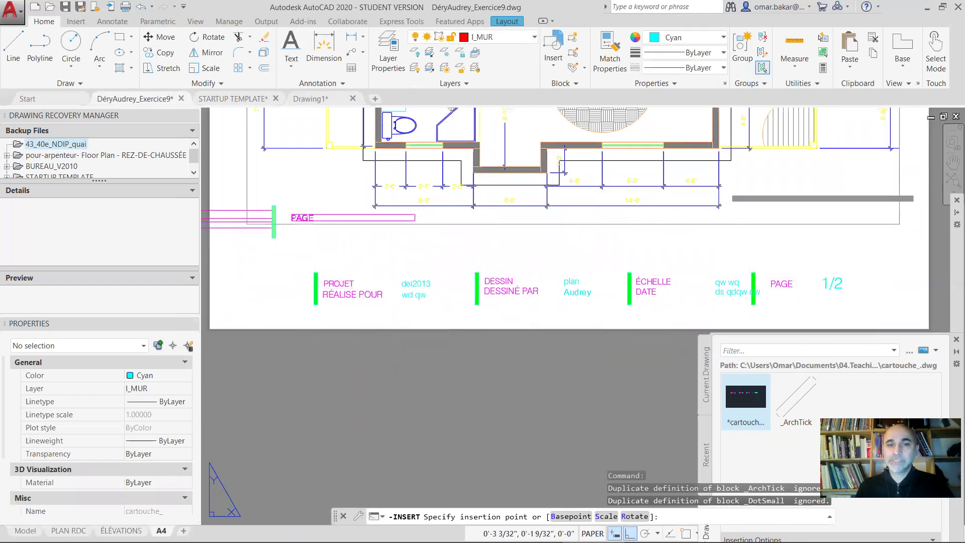
click(554, 319)
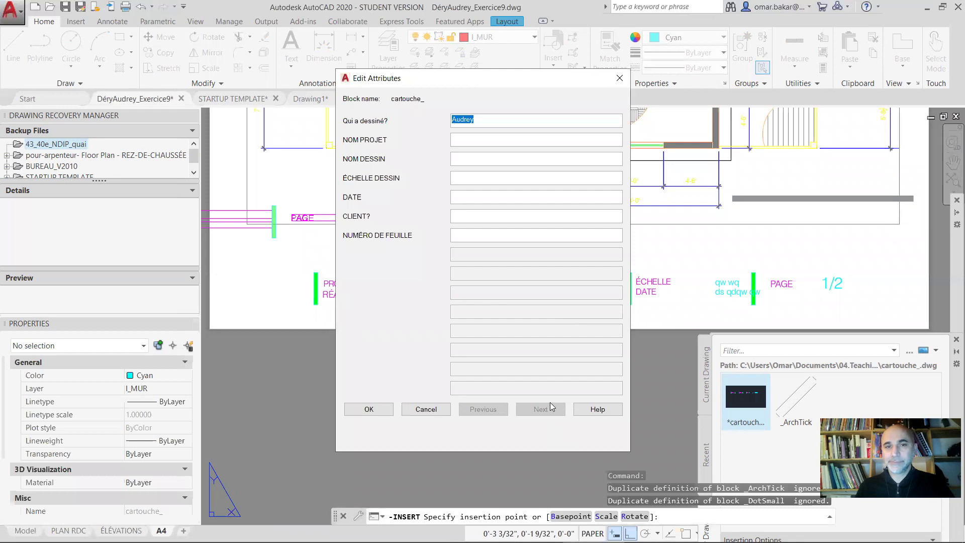
Fill in the attributes: project DEI1120, drawing Plan, scale 1'=1/8, date 32141234, the client's name and sheet number 1/2
click(469, 140)
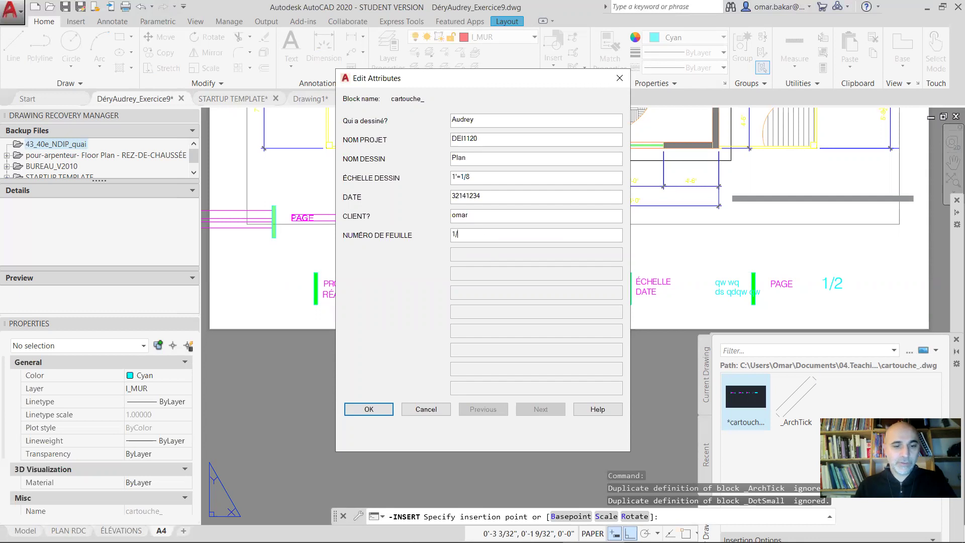
click(371, 408)
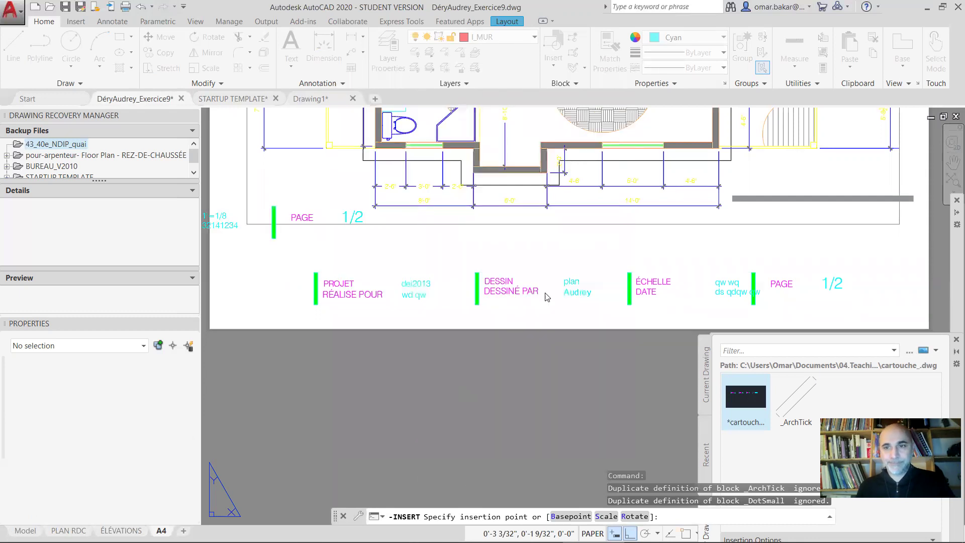
Move the new title block horizontally to the right until it lines up above the old one
click(347, 219)
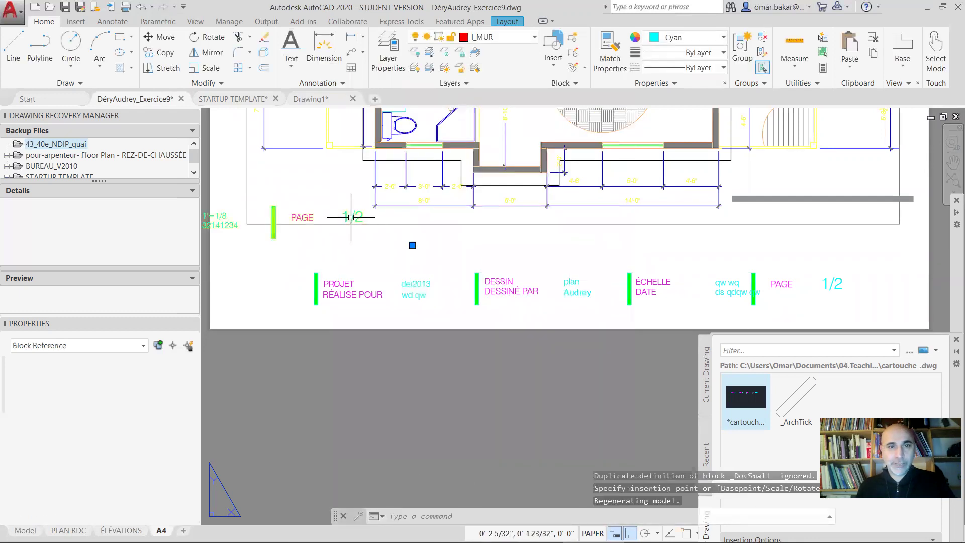
text(M)
key(Return)
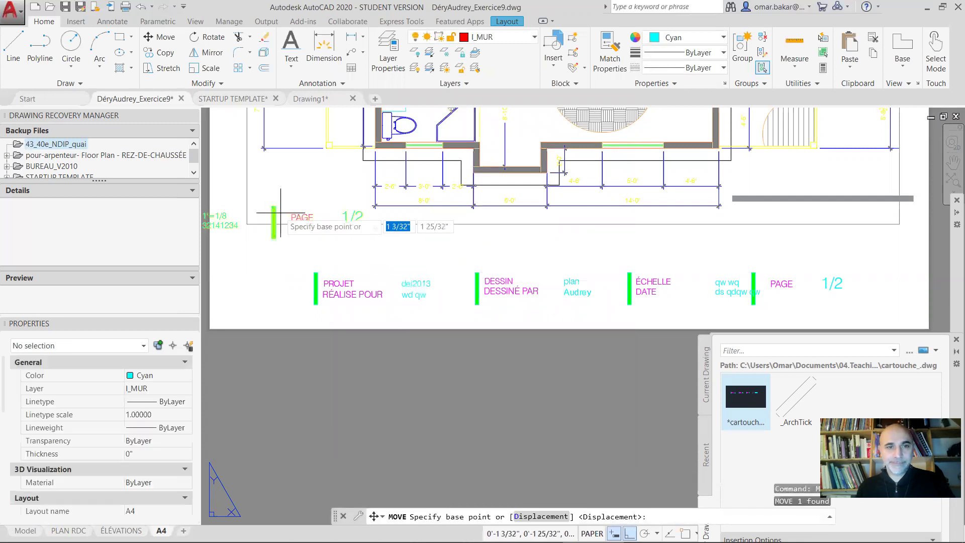
click(296, 204)
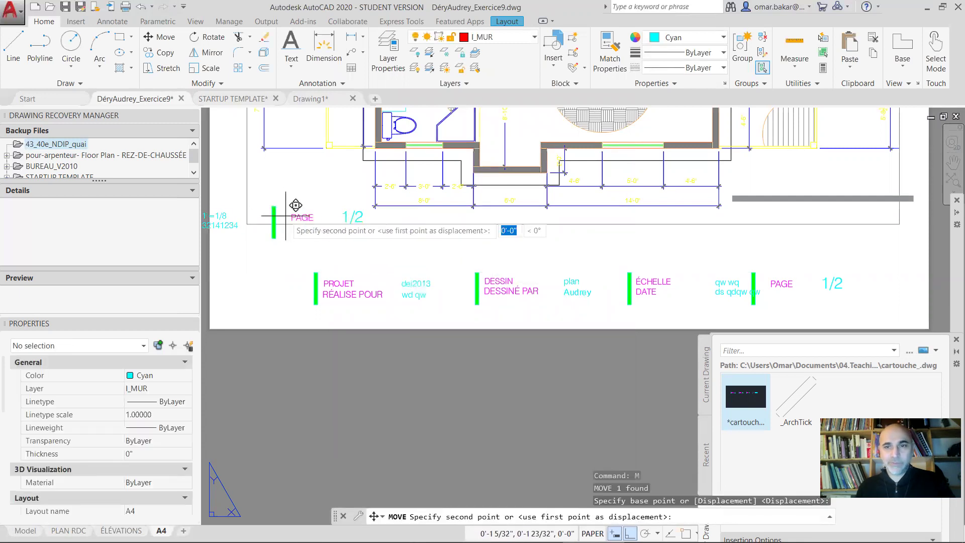
click(776, 236)
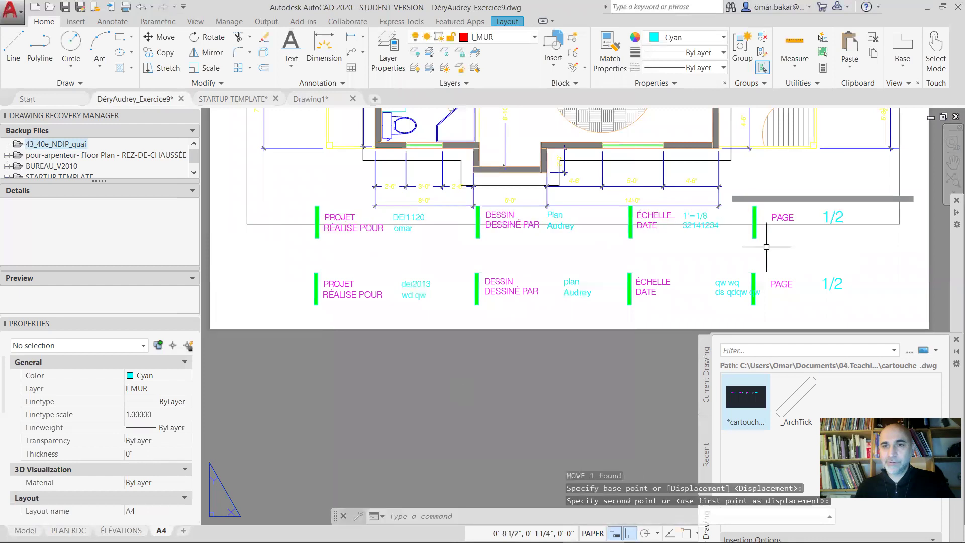
Move the new title block vertically down, below the sheet frame and just above the old title block
key(Return)
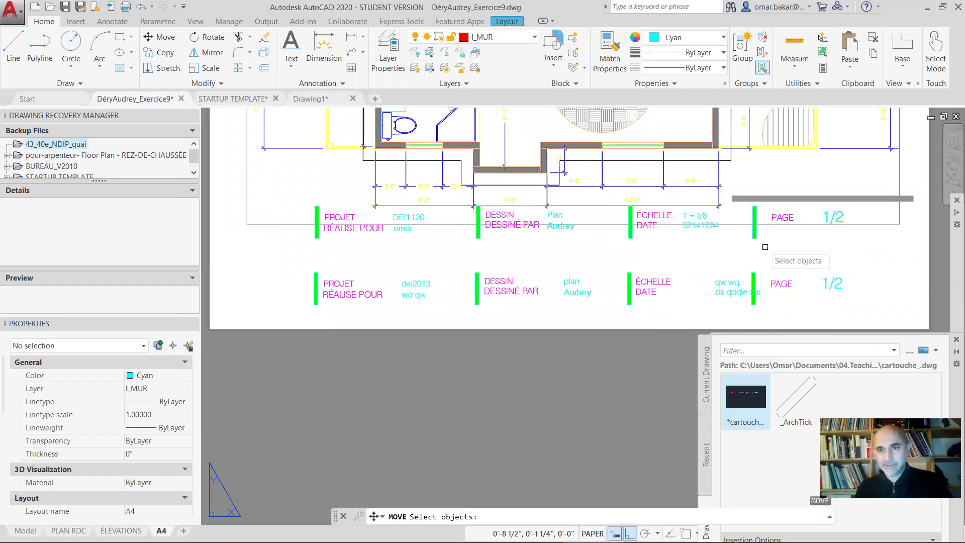
click(754, 235)
key(Return)
click(863, 244)
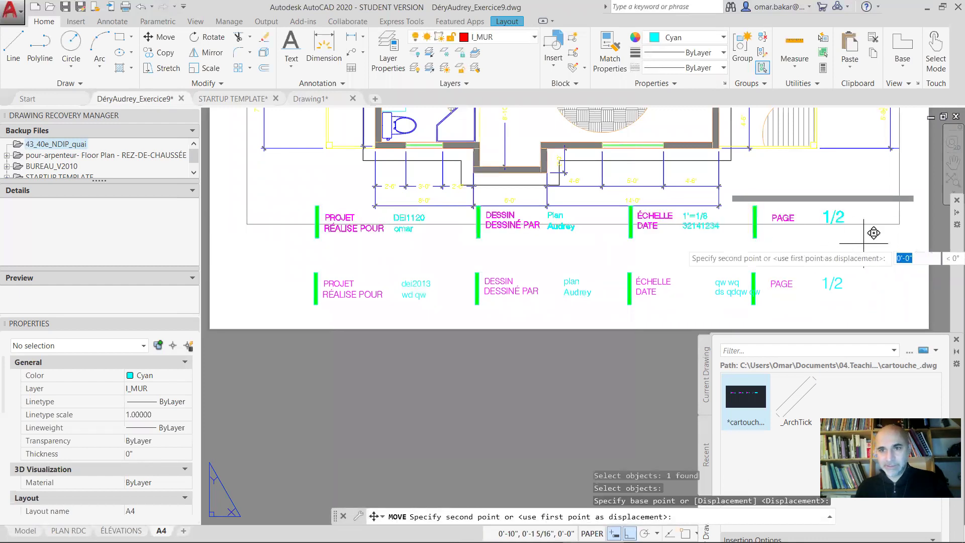
click(863, 272)
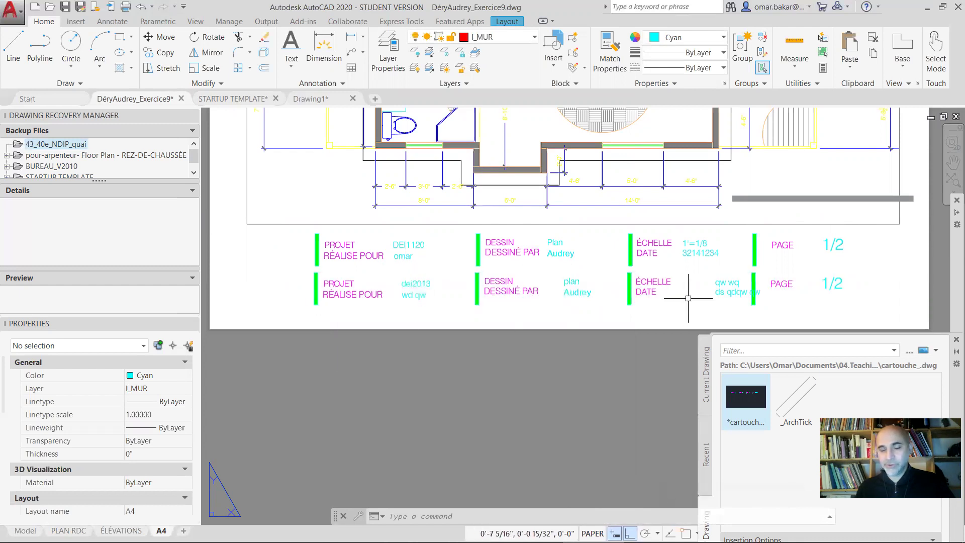
text(m)
key(Return)
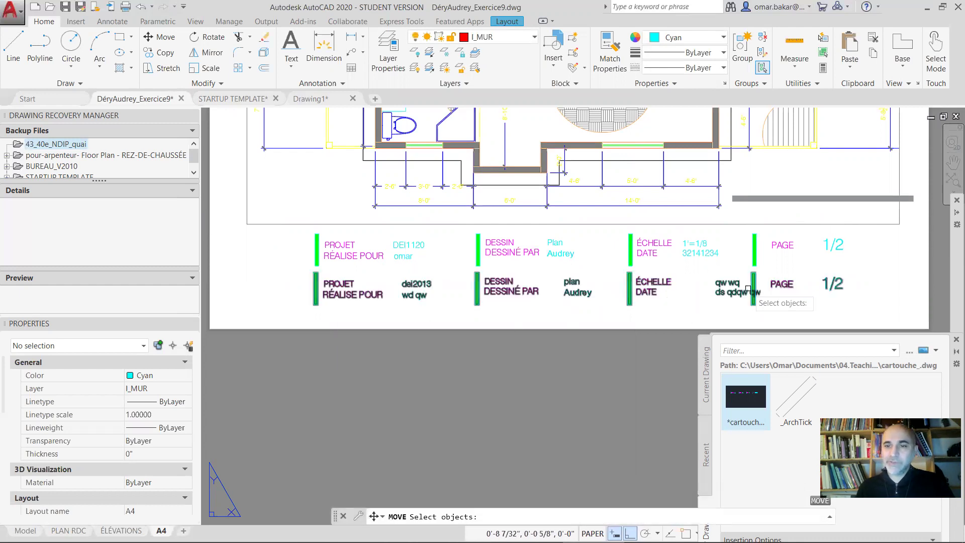
click(759, 296)
key(Return)
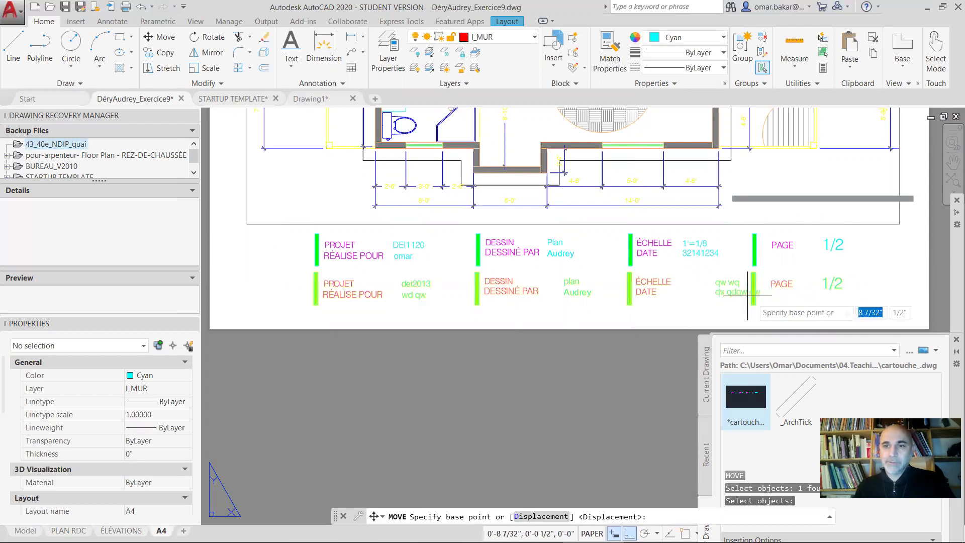
key(Escape)
Erase the old title block at the lower edge of the sheet
text(e)
key(Return)
click(800, 298)
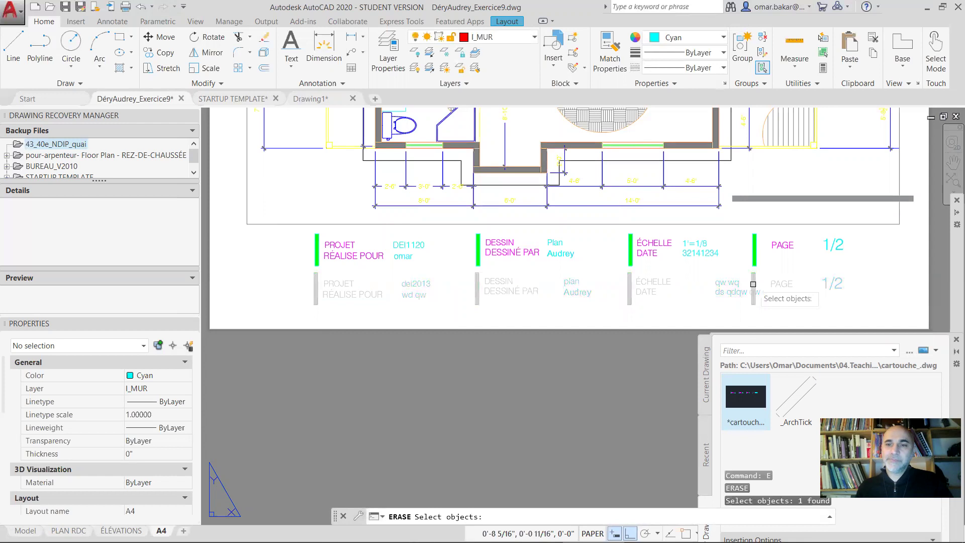
key(Return)
Move the new title block straight down to sit closer to the lower edge of the A4 sheet
text(m)
key(Return)
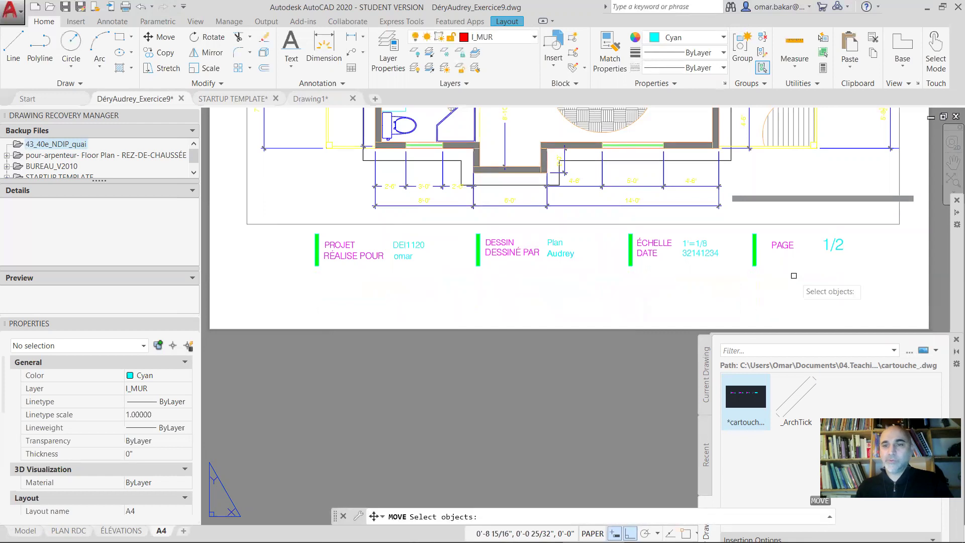
click(752, 255)
key(Return)
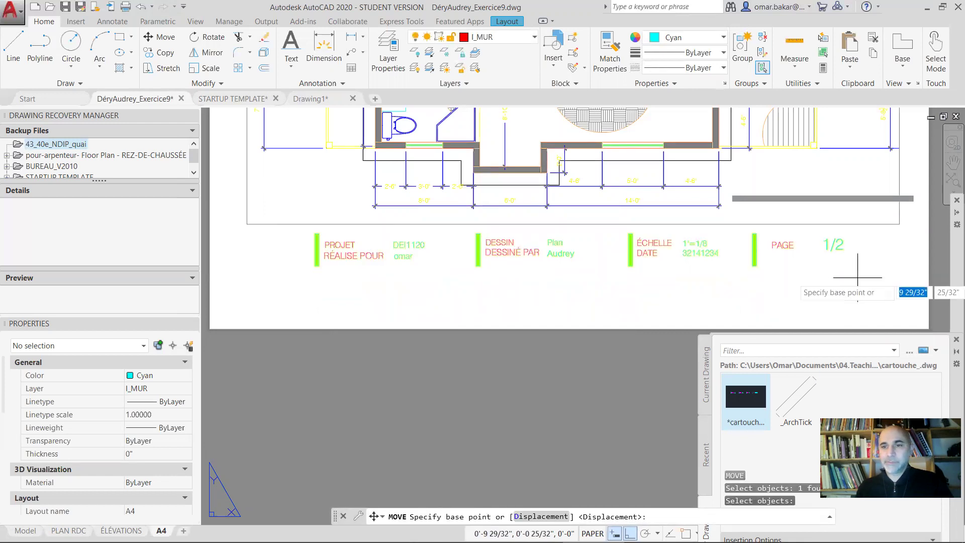
click(868, 316)
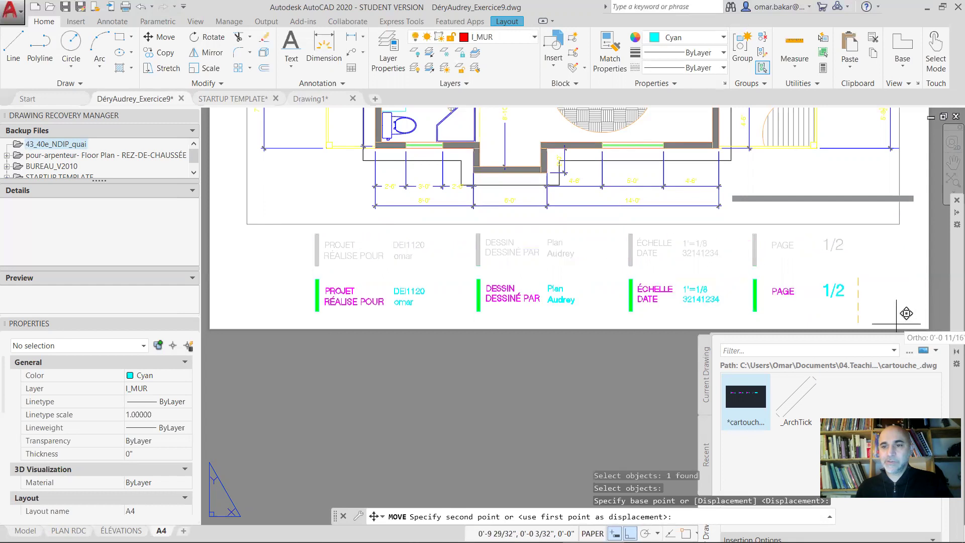
click(906, 317)
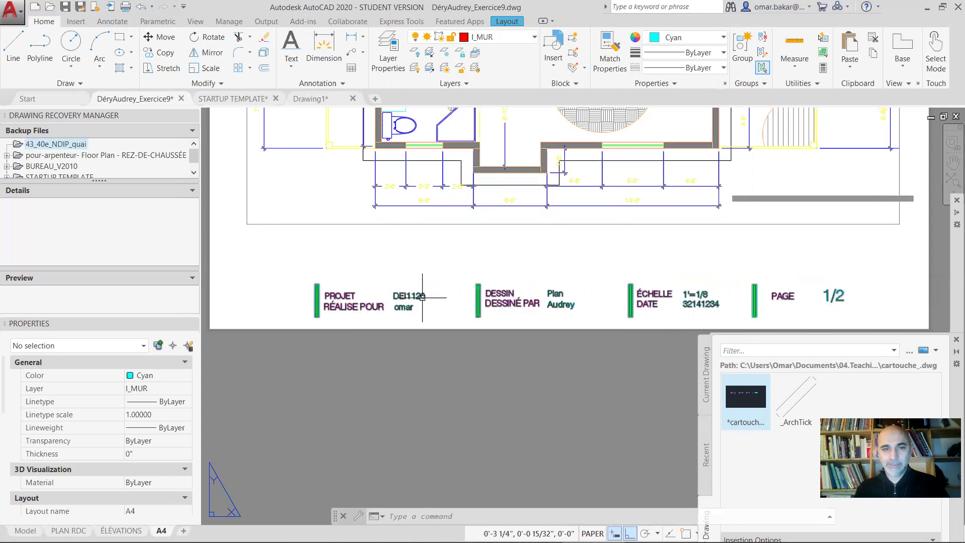
Create a new layout with the default name Layout1 and open it
scroll(421, 372, down, 5)
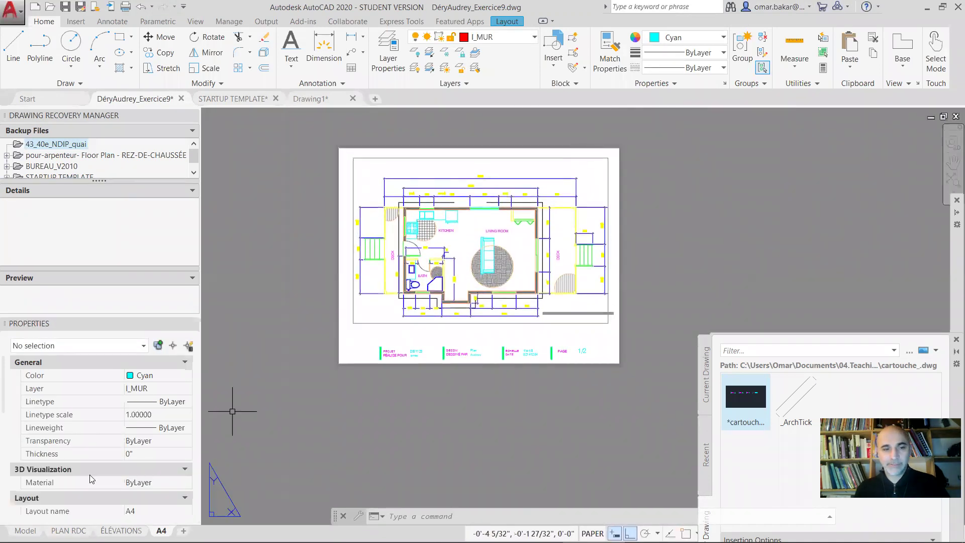
click(184, 529)
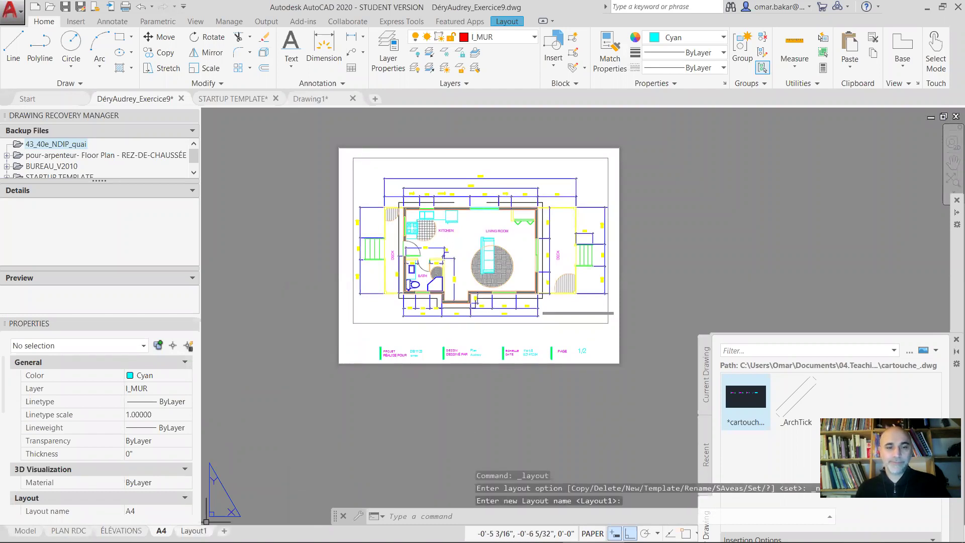
click(193, 530)
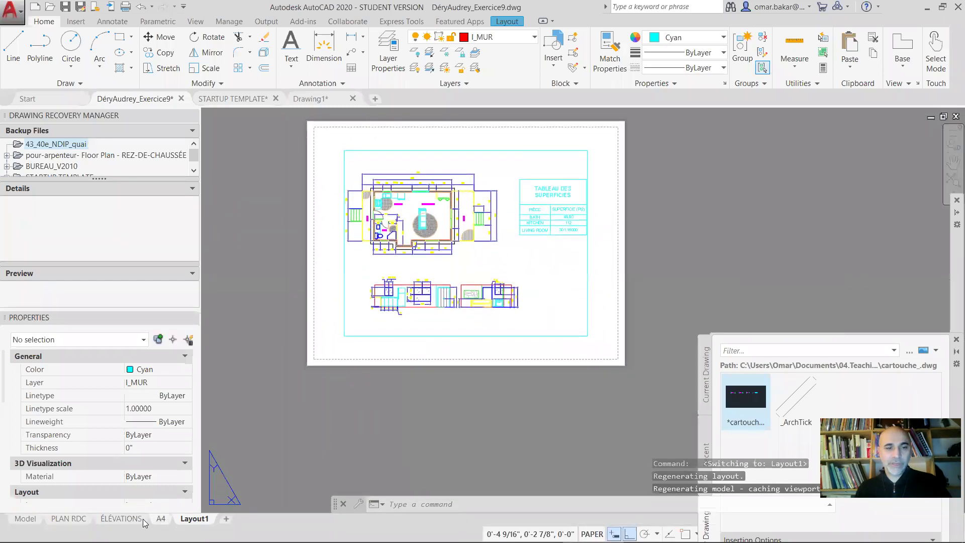
Copy the title block from the A4 layout and paste it into Layout1 just below the viewport frame
click(161, 519)
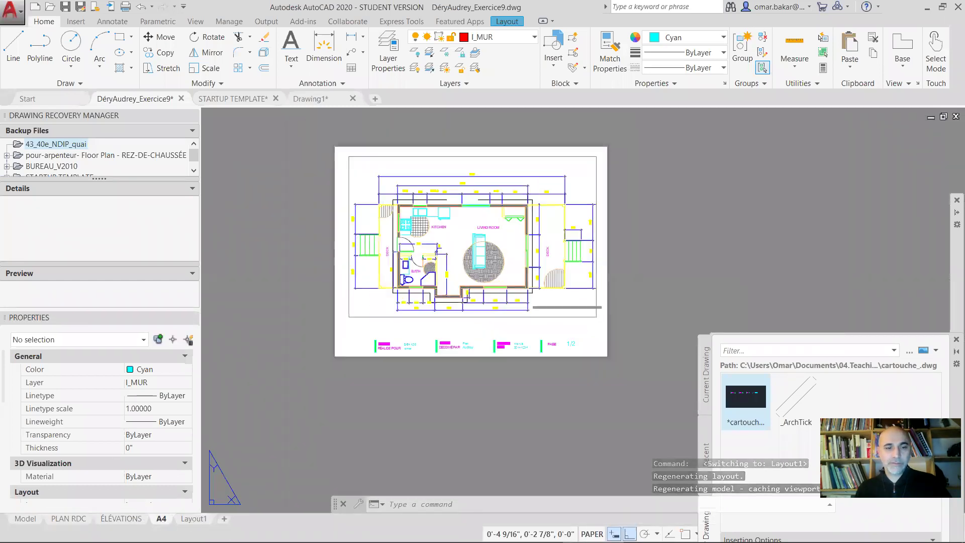
click(460, 346)
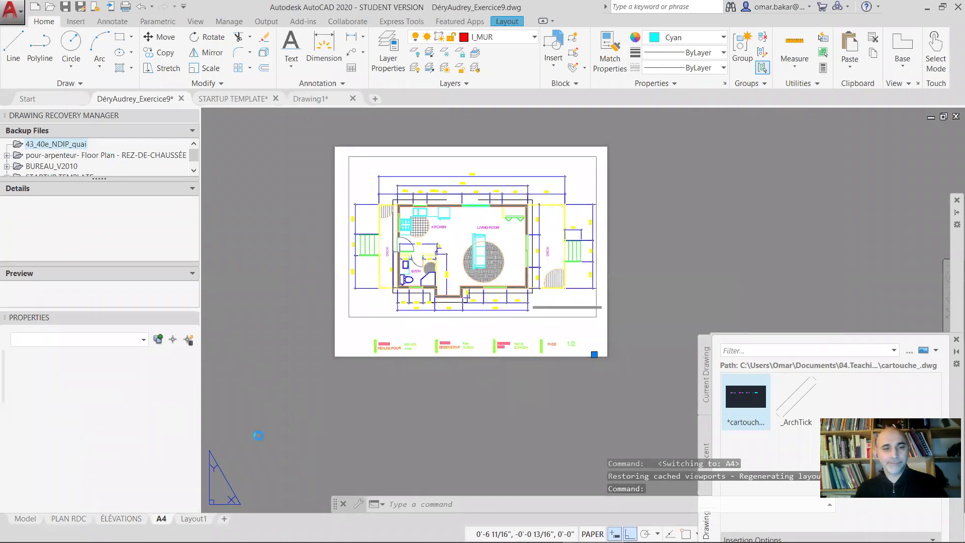
key(Escape)
click(194, 519)
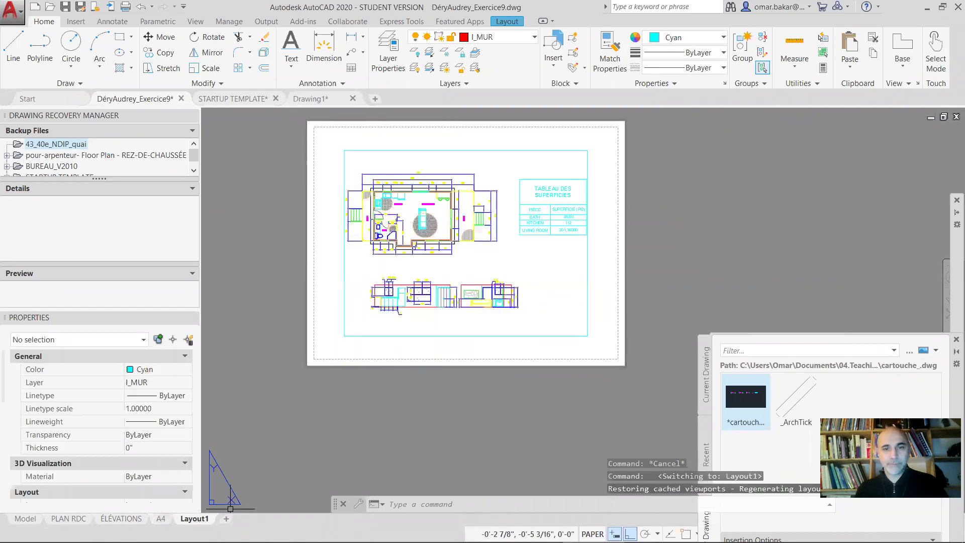
key(ctrl+v)
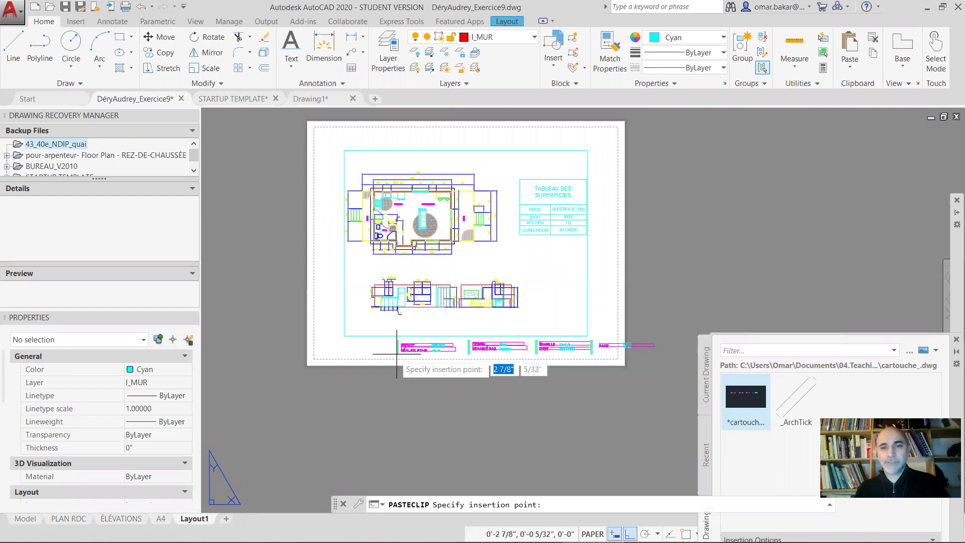
click(355, 360)
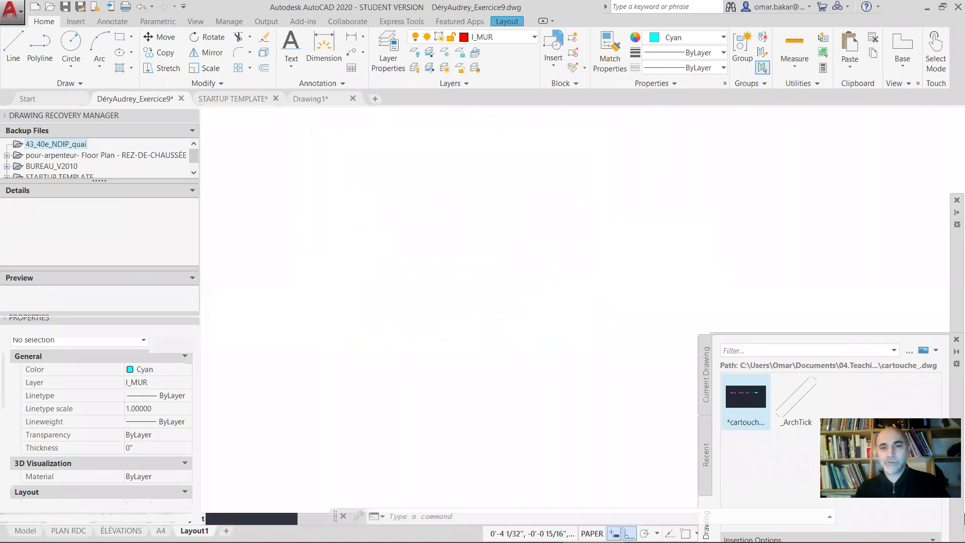
Move the pasted title block horizontally to the right so its page number extends past the viewport frame's right edge
scroll(551, 370, up, 5)
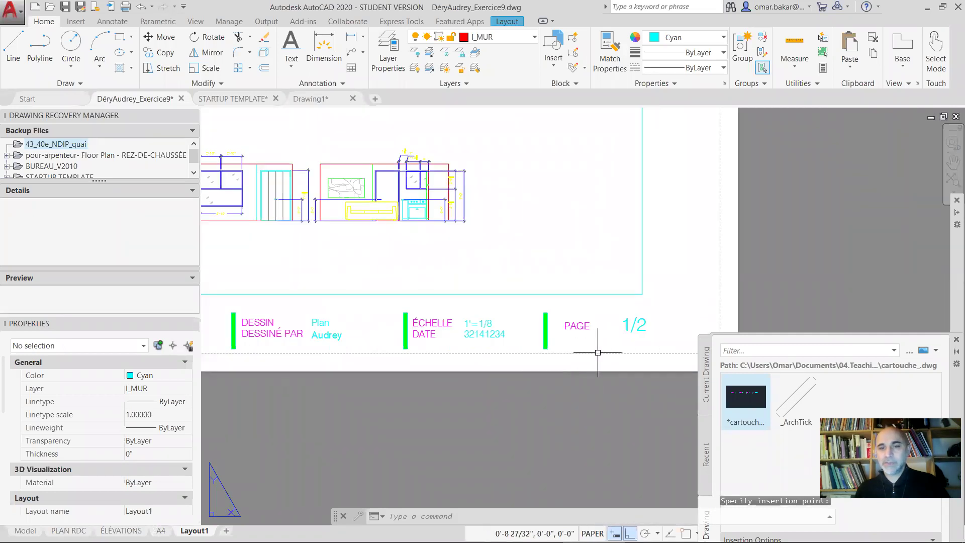
text(m)
key(Return)
click(646, 327)
click(598, 352)
key(Return)
click(588, 340)
click(631, 339)
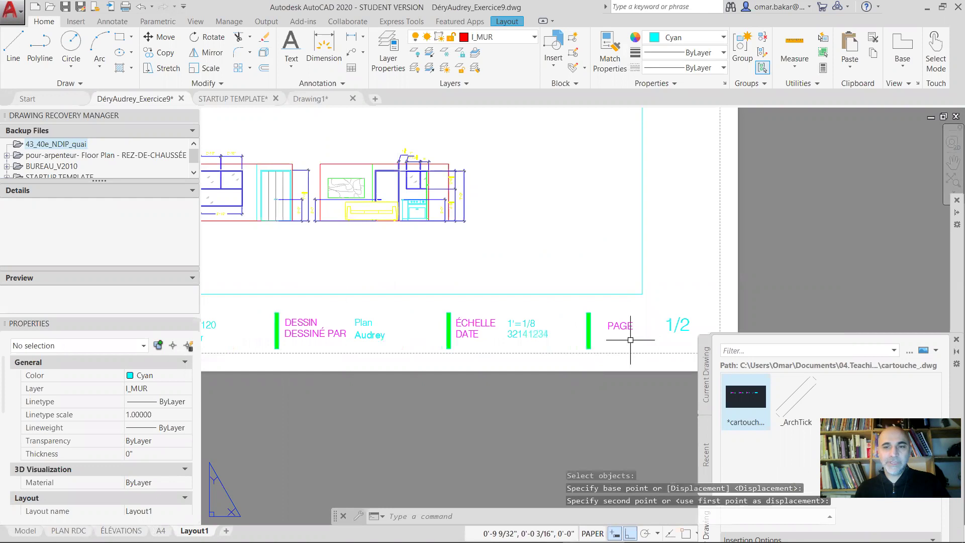
Open the plot settings for Layout1 and assign the NB_DEI2013.ctb plot style table
scroll(501, 360, down, 5)
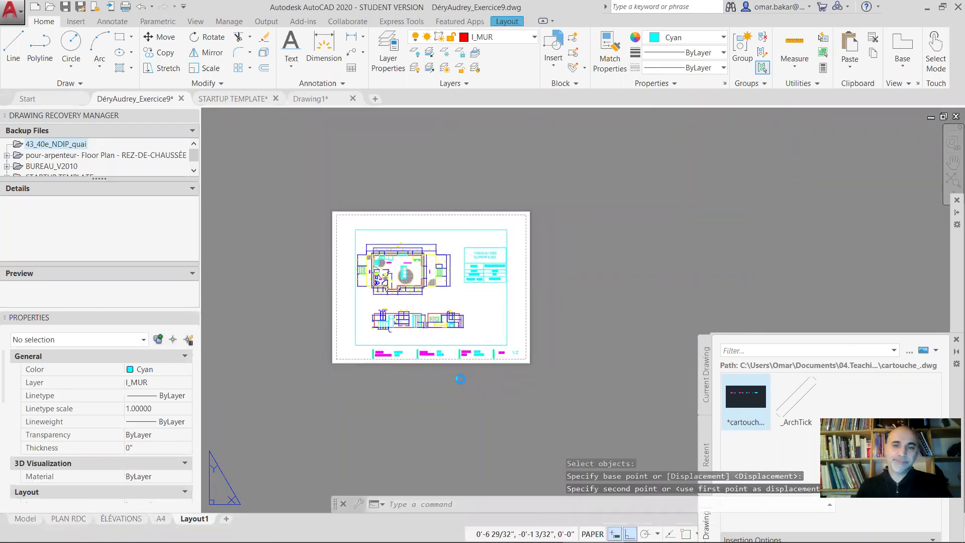
key(ctrl+p)
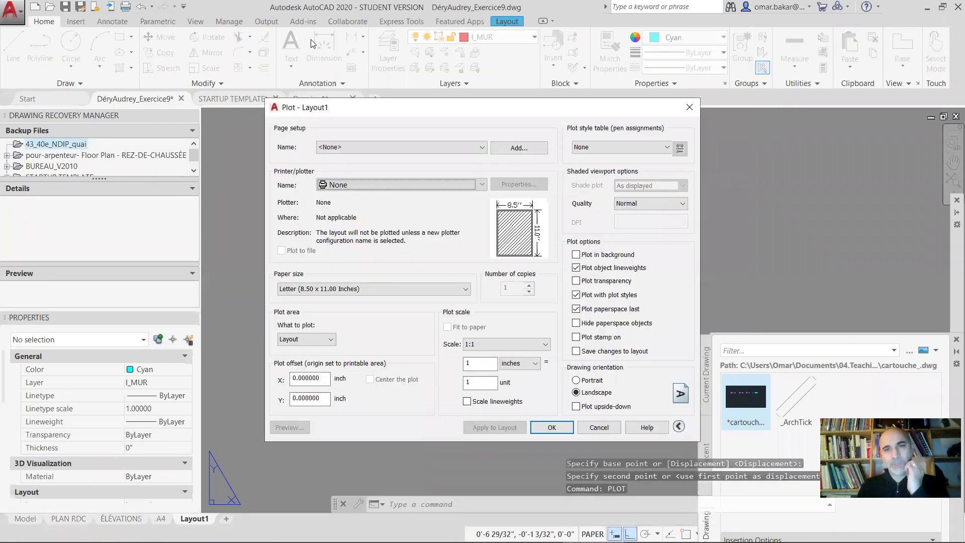
click(594, 147)
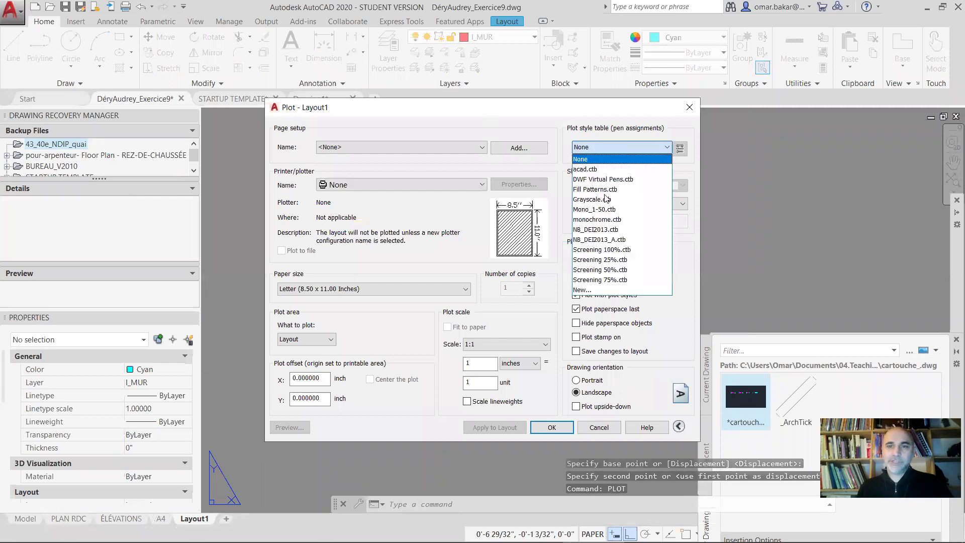
click(617, 230)
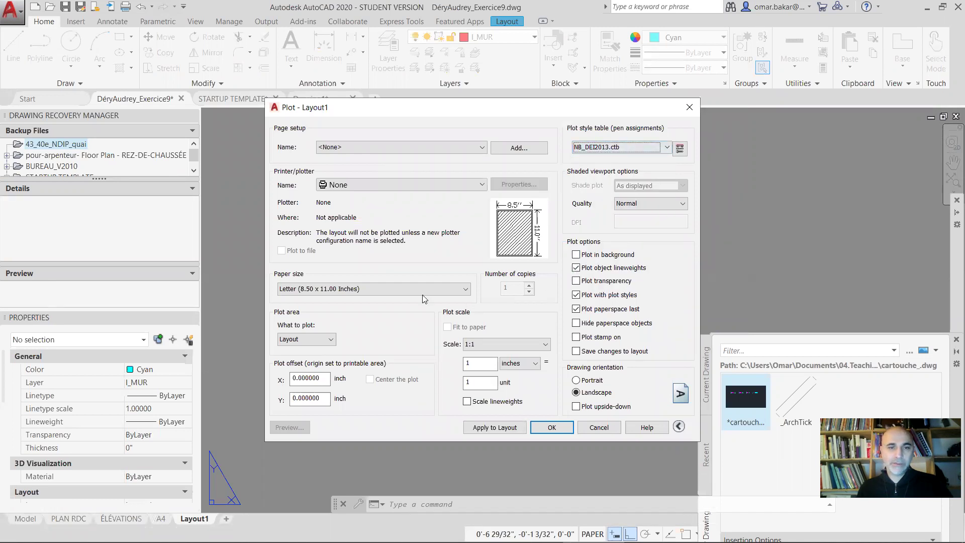
Set the plotter to DWG To PDF.pc3 and the paper size to ANSI B (17.00 x 11.00 Inches)
click(405, 289)
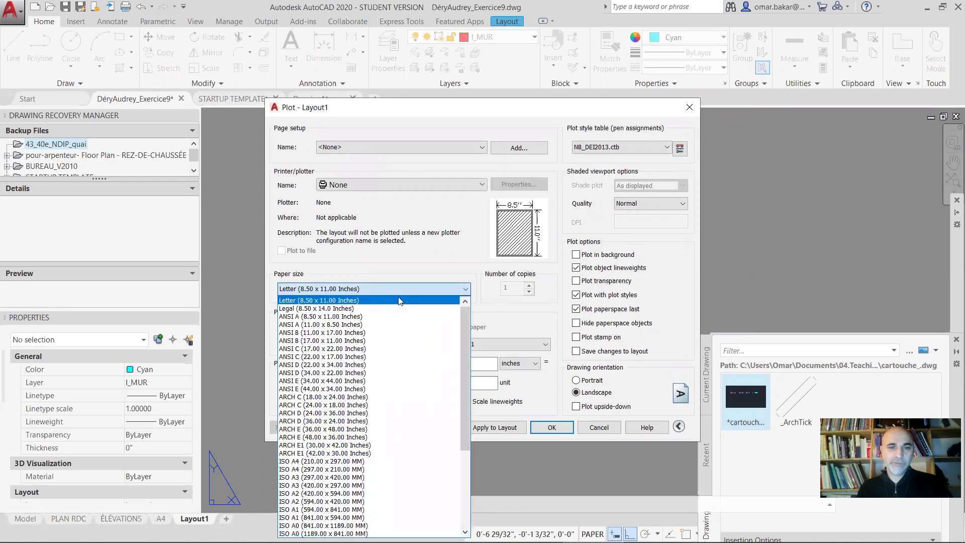
click(381, 188)
click(394, 185)
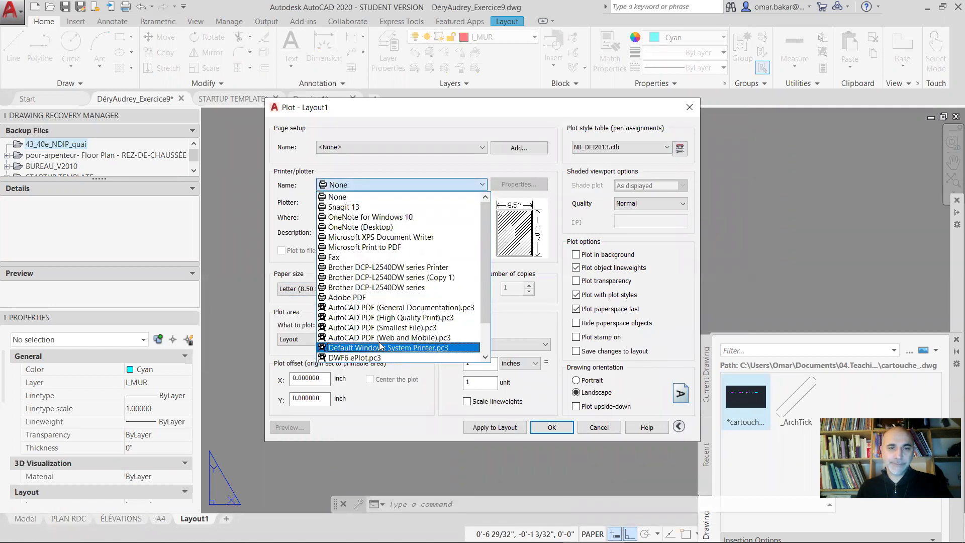
scroll(379, 346, down, 2)
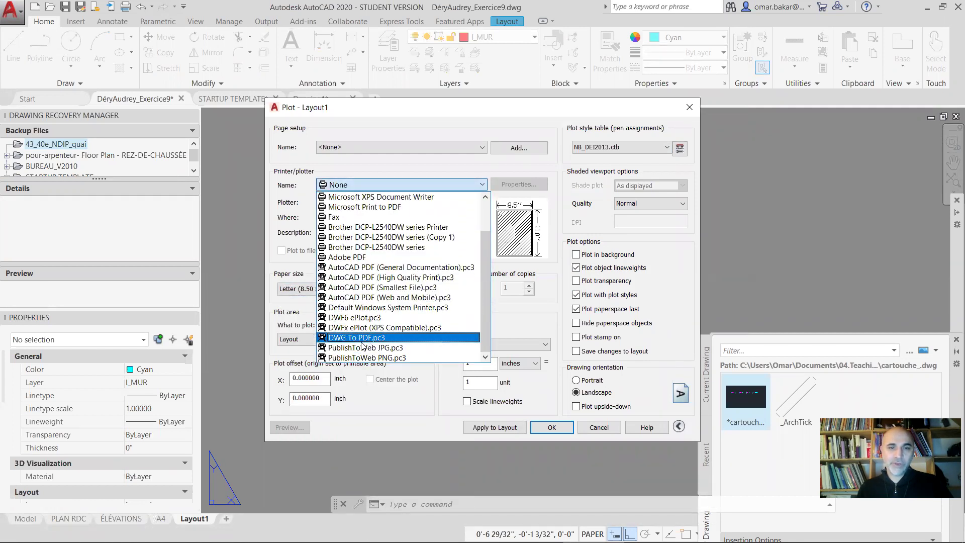
click(359, 339)
click(368, 288)
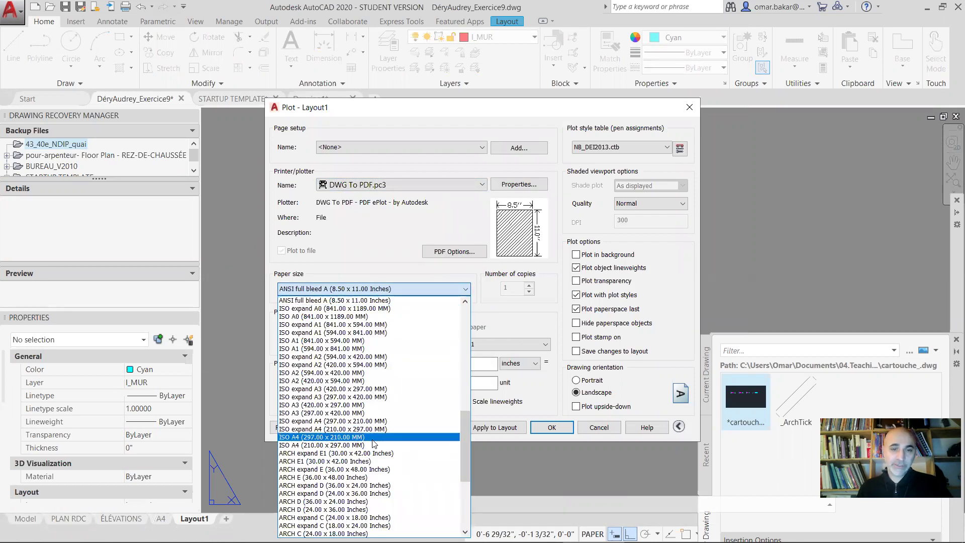
scroll(371, 445, down, 3)
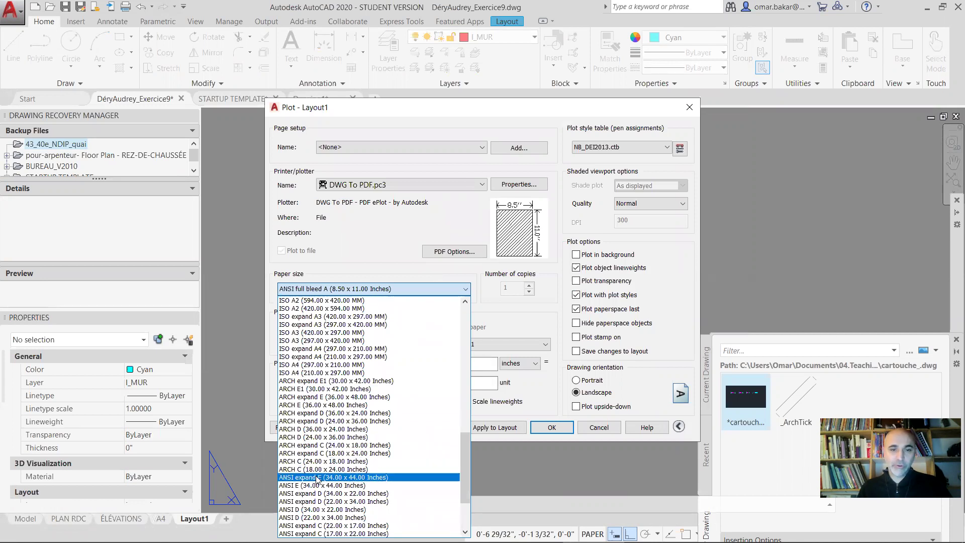
scroll(318, 479, down, 3)
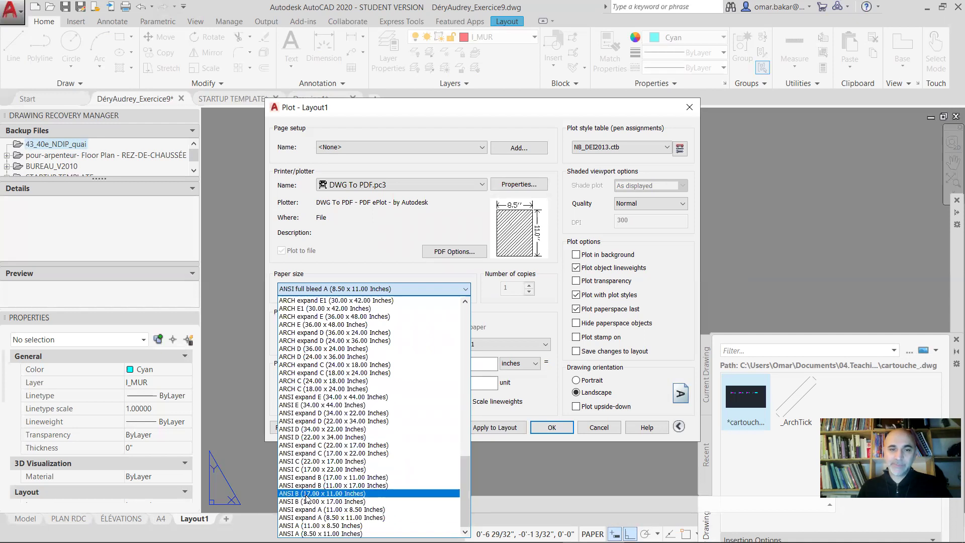
key(Return)
mouse_move(544, 245)
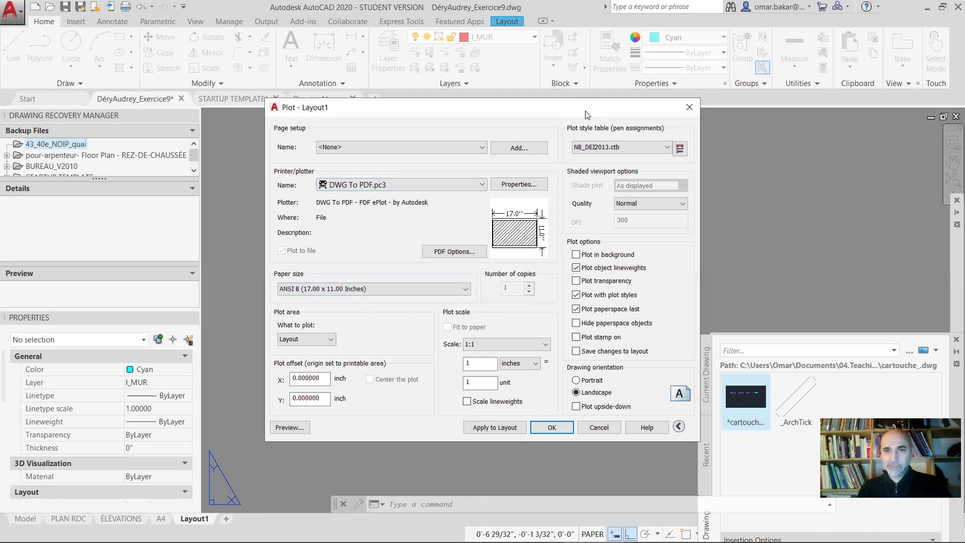
Turn on saving changes to the layout and apply the plot settings to Layout1
drag(586, 114, 484, 60)
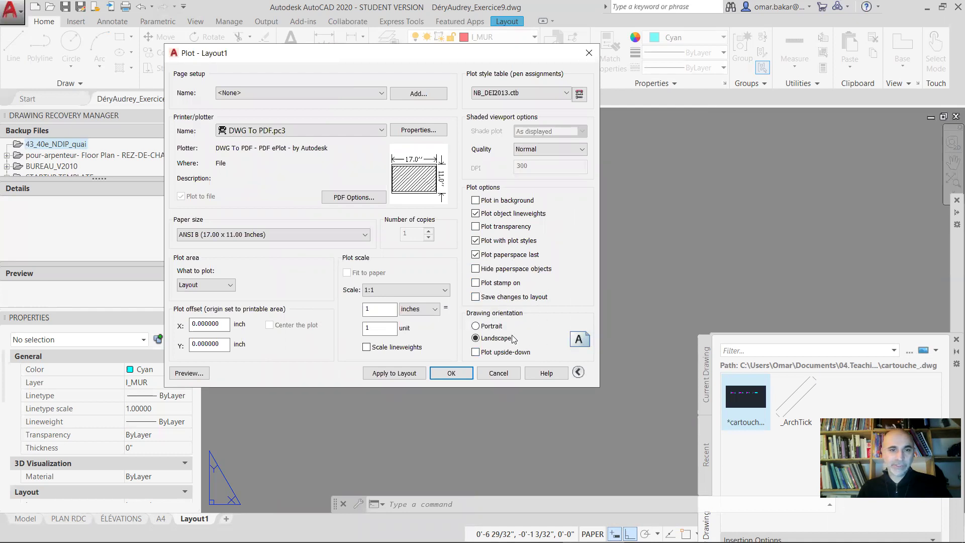
click(492, 298)
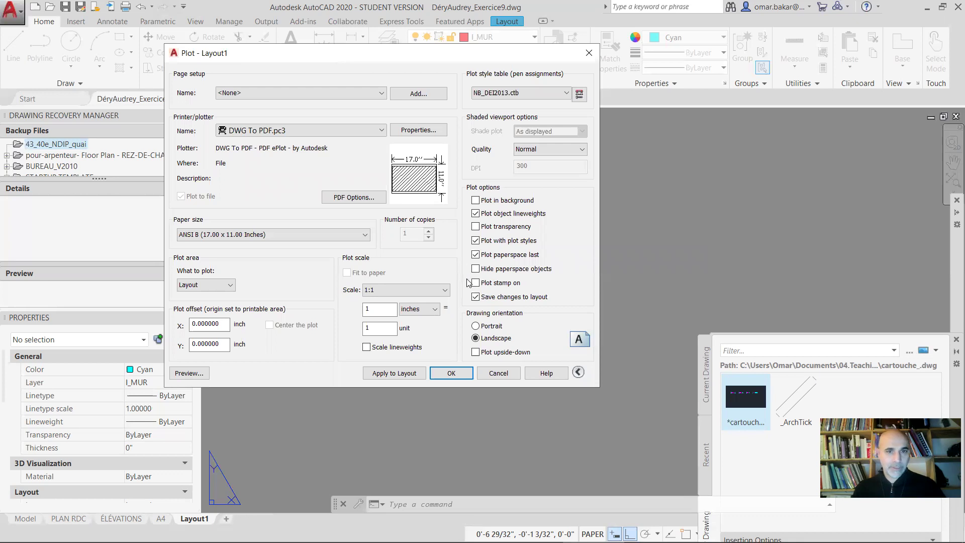
click(394, 373)
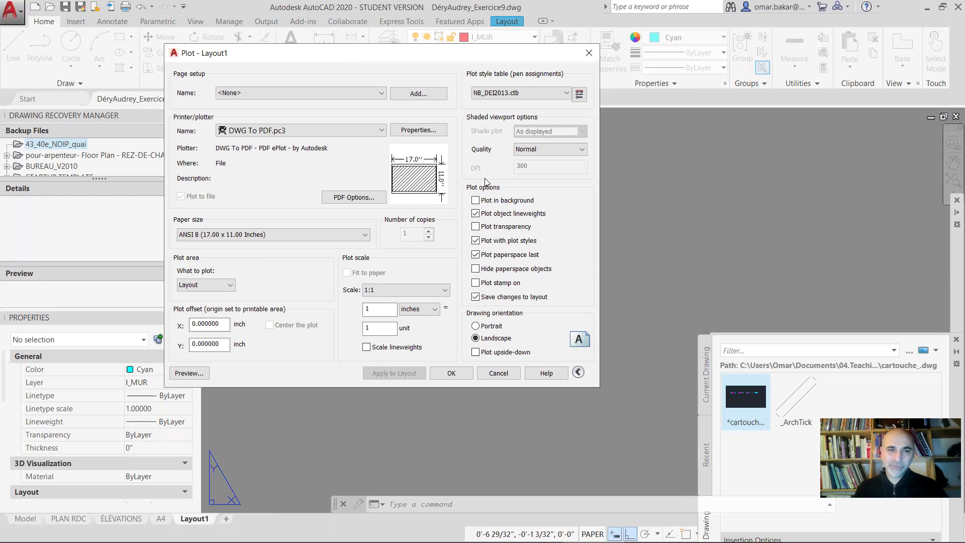
Preview the Layout1 plot and inspect its lineweights up close, then close the plot settings without plotting
click(178, 377)
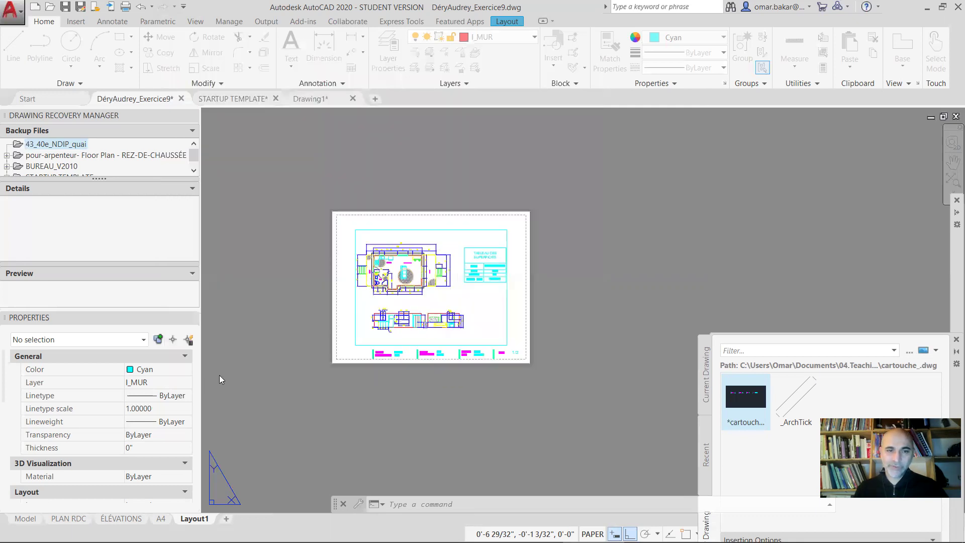
scroll(315, 255, up, 6)
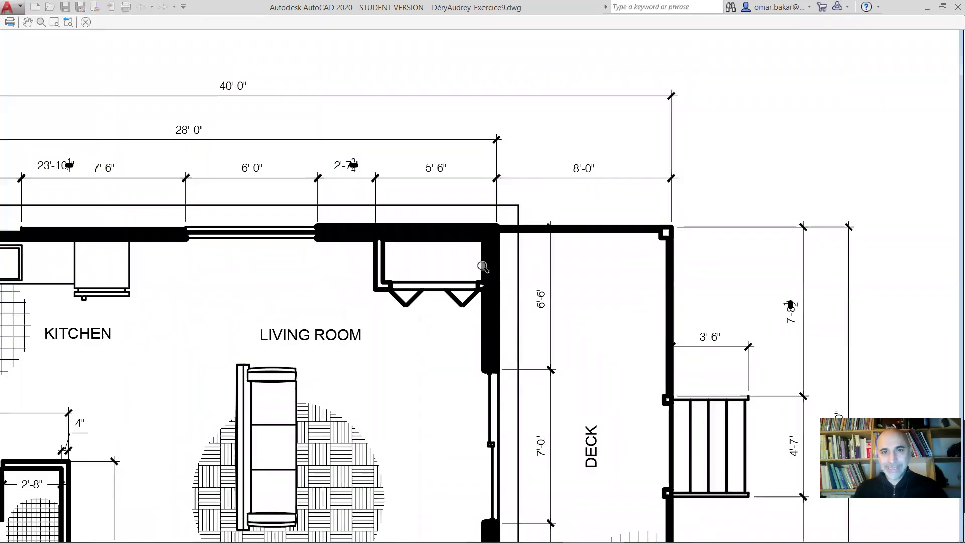
key(Escape)
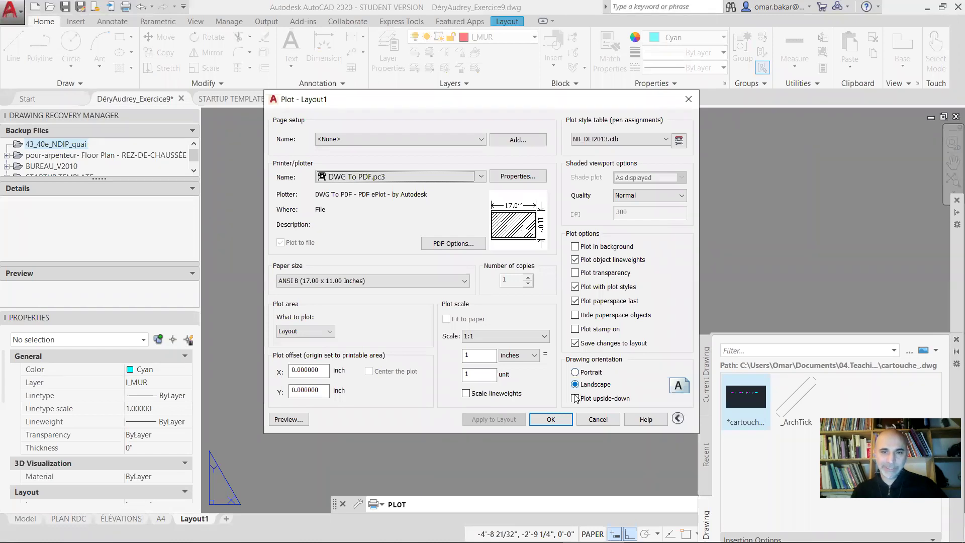
click(597, 420)
Move the title block about 6 inches horizontally to the right, to the right edge of Layout1's printable area
scroll(525, 307, down, 2)
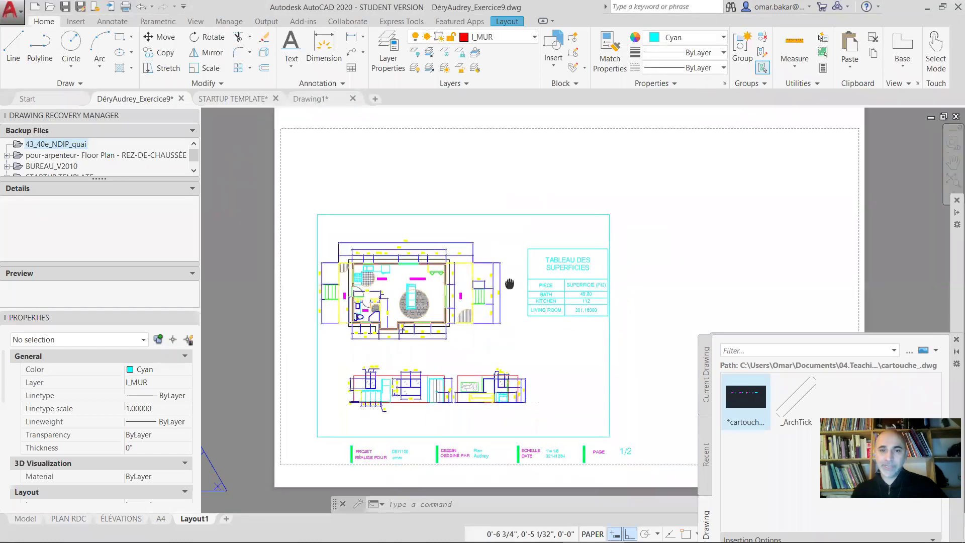
scroll(587, 307, down, 2)
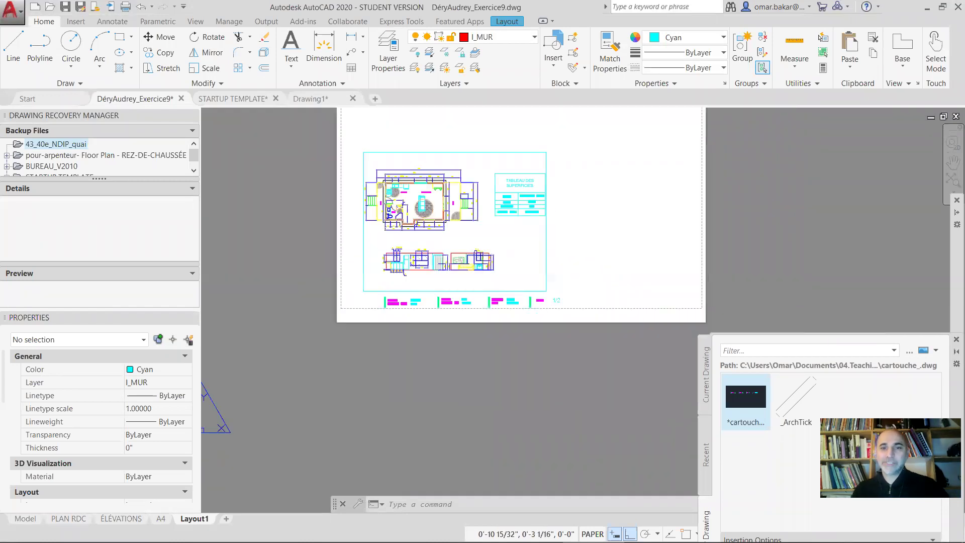
scroll(516, 301, up, 3)
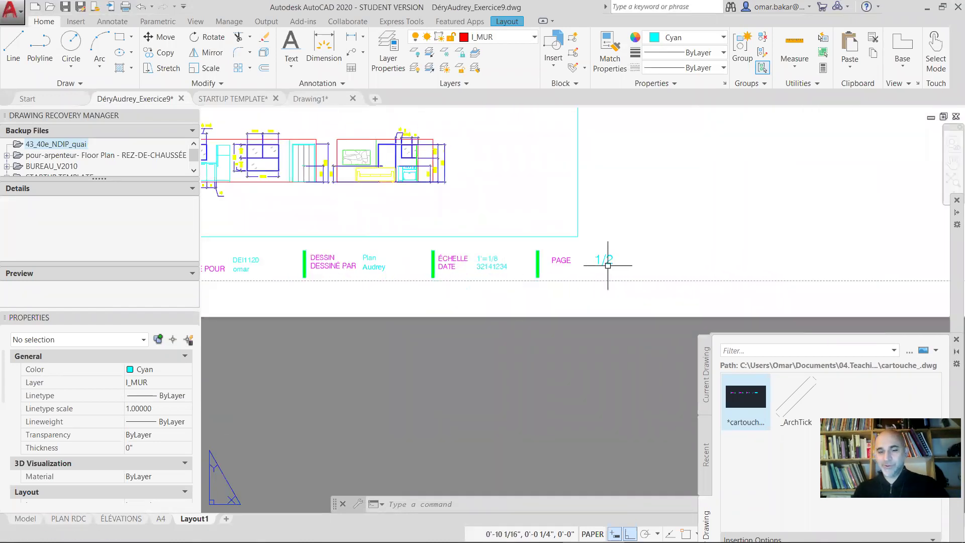
text(m)
key(Return)
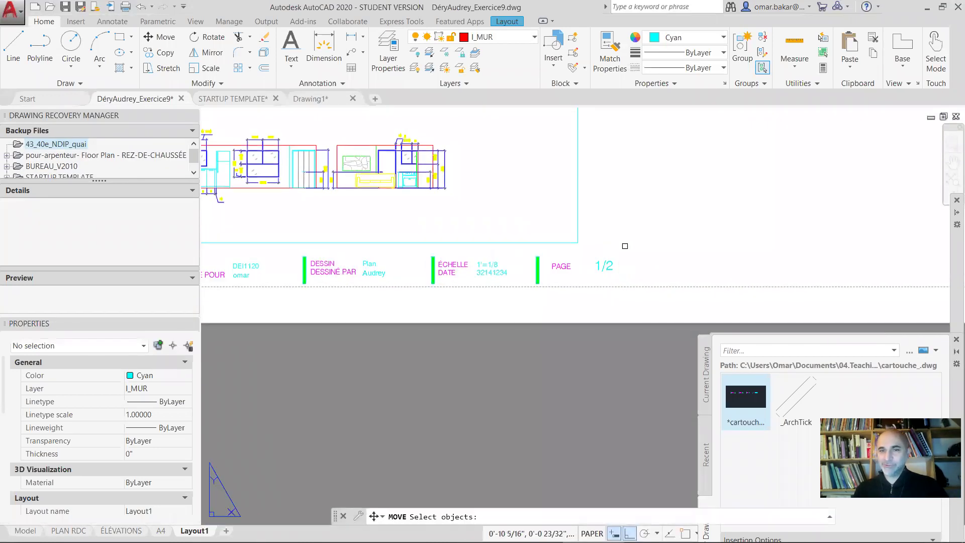
click(607, 270)
key(Return)
click(639, 269)
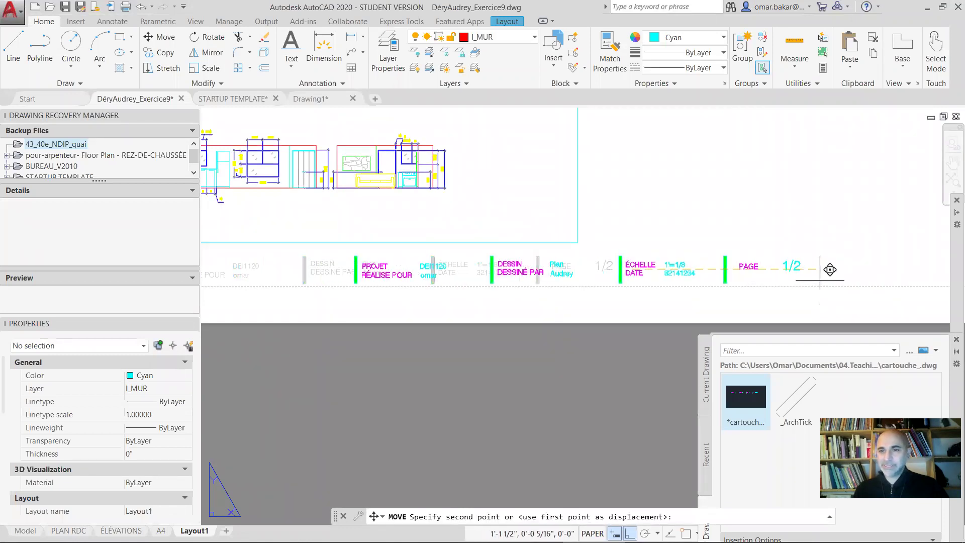
middle_drag(883, 263, 797, 273)
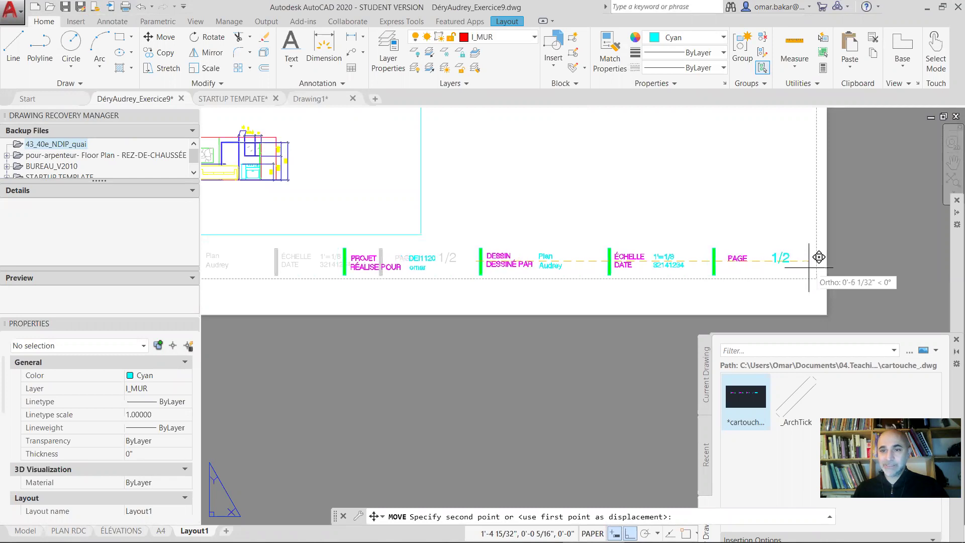
click(819, 258)
scroll(483, 309, down, 4)
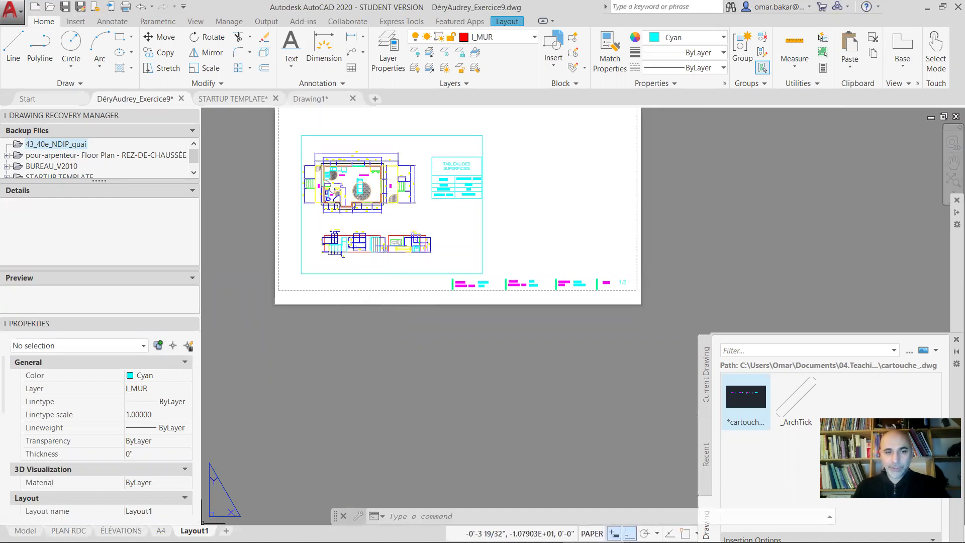
Rename Layout1 as B and the A4 layout as A
right_click(194, 530)
click(243, 385)
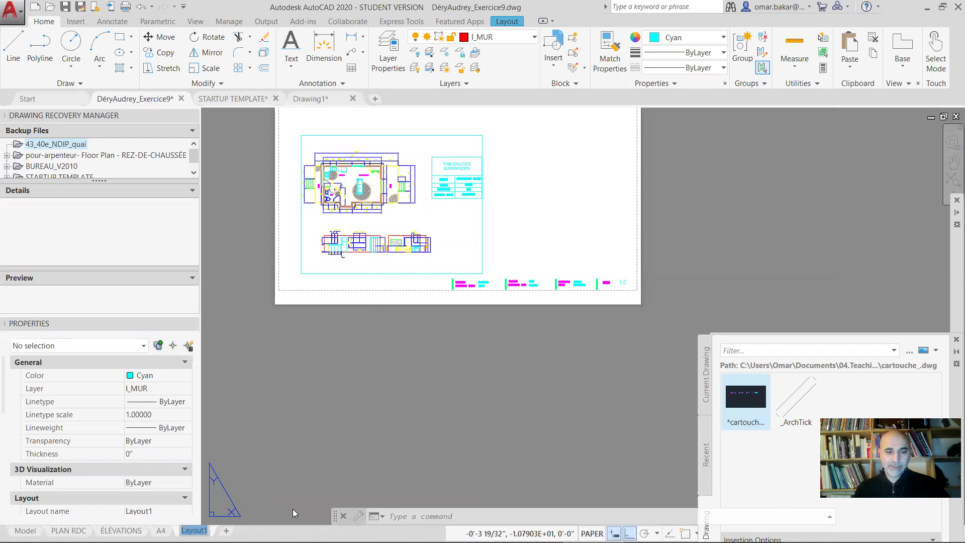
text(B)
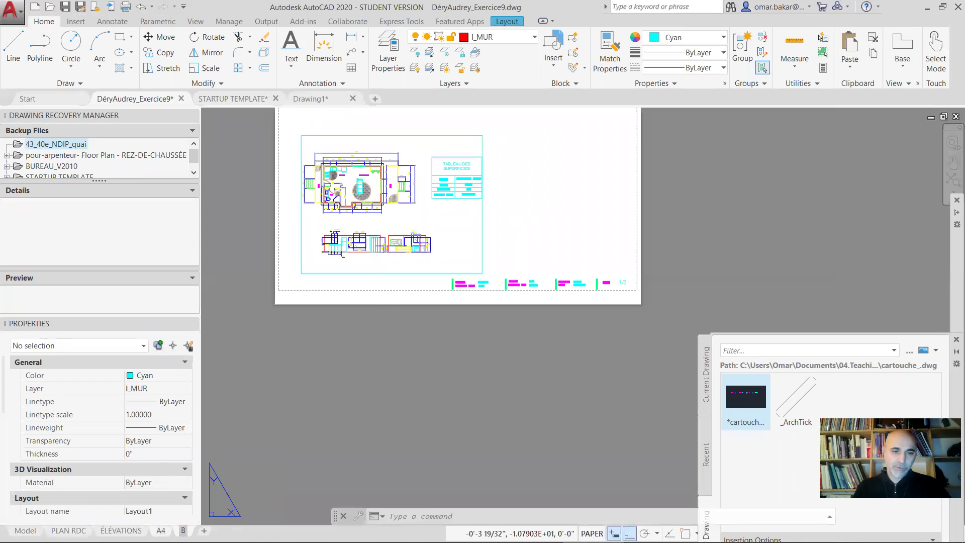
click(163, 528)
right_click(167, 526)
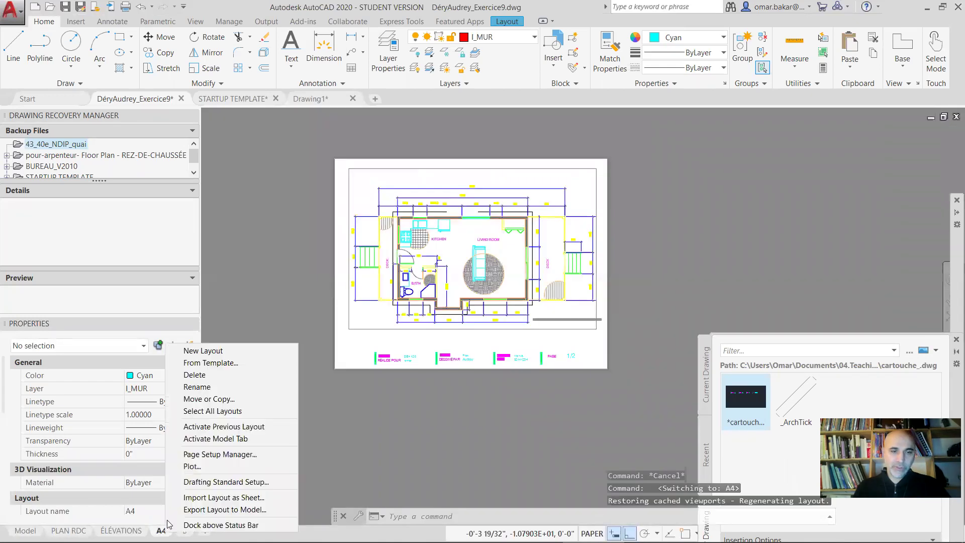
click(197, 387)
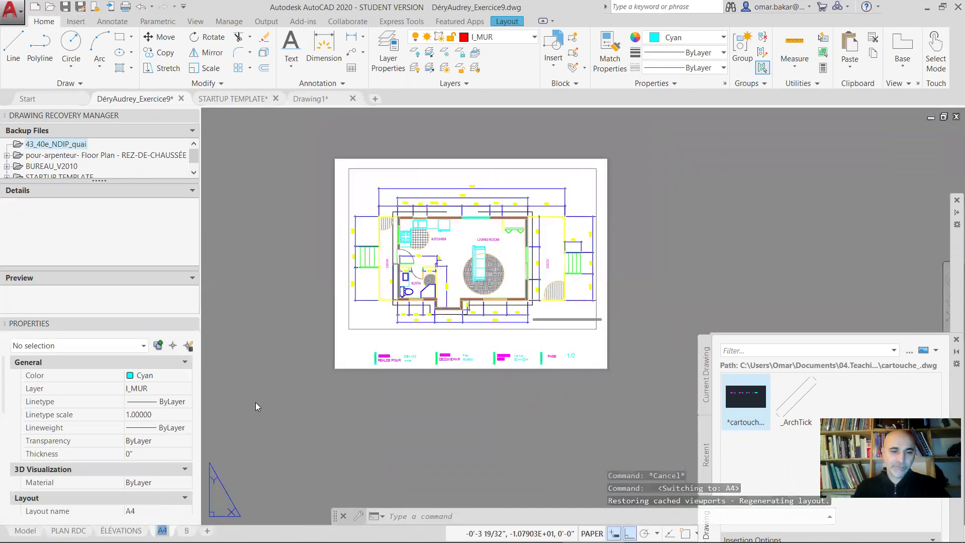
text(A)
key(Return)
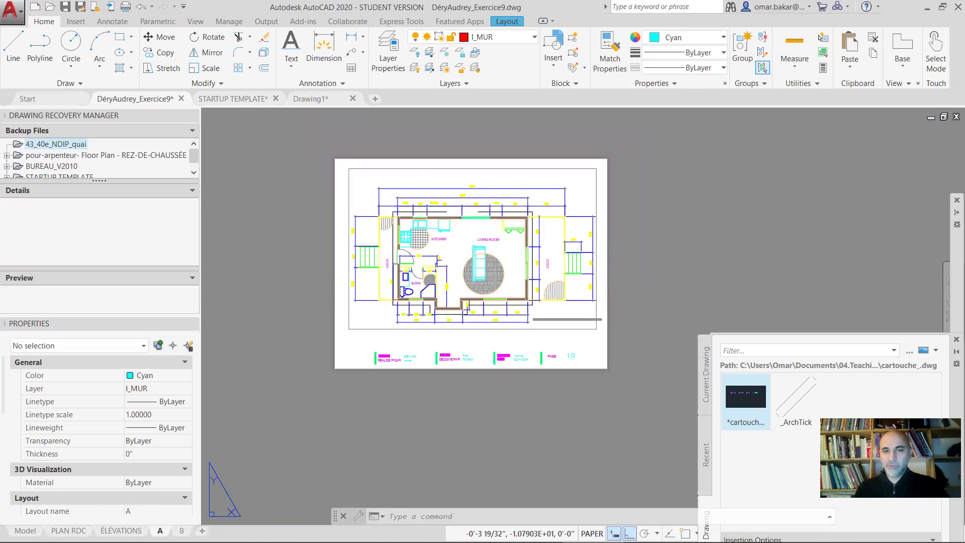
Create a copy of layout B and place it at the end of the layouts
click(182, 530)
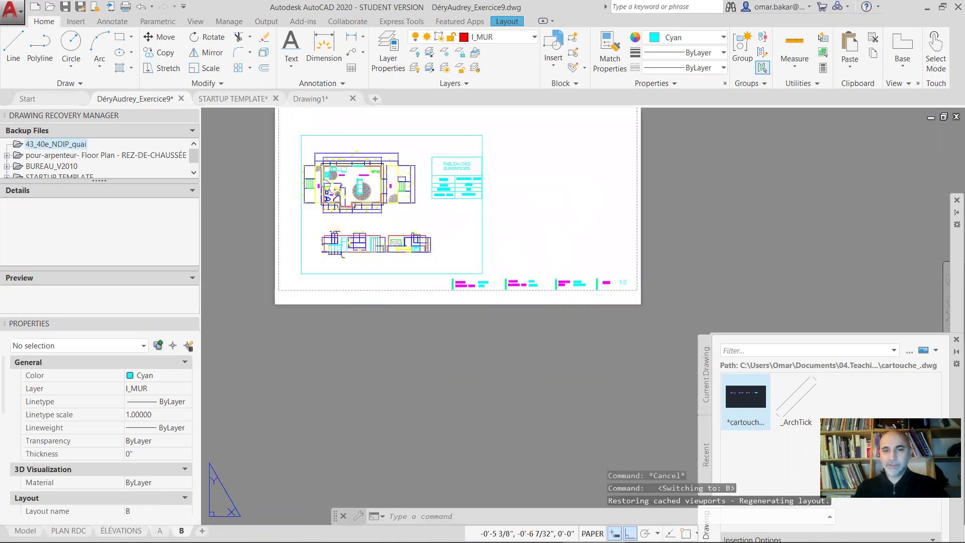
scroll(457, 268, up, 3)
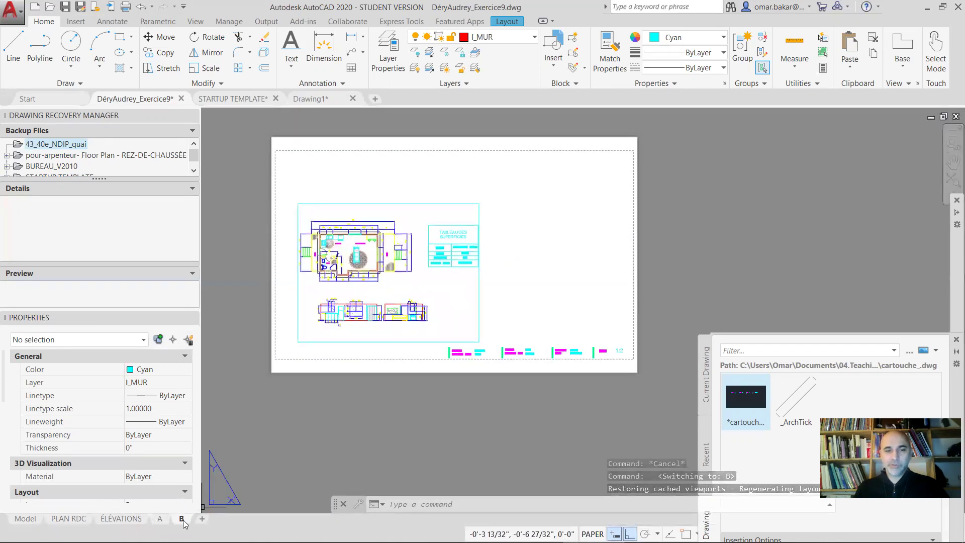
right_click(184, 522)
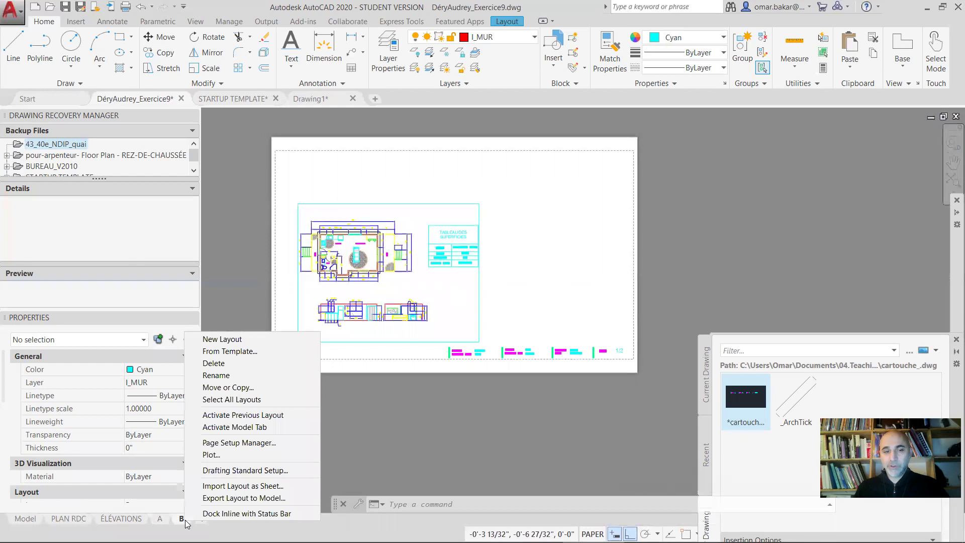
click(233, 387)
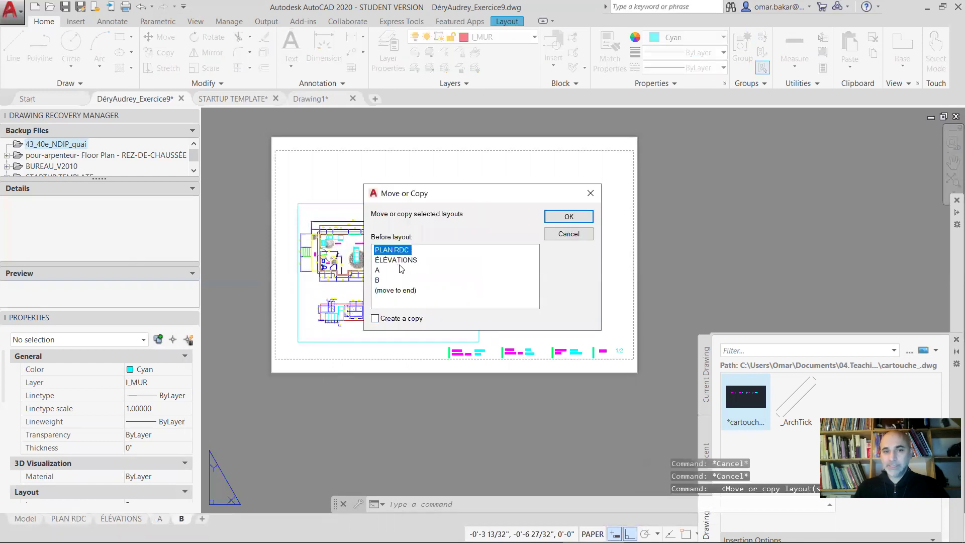
click(375, 319)
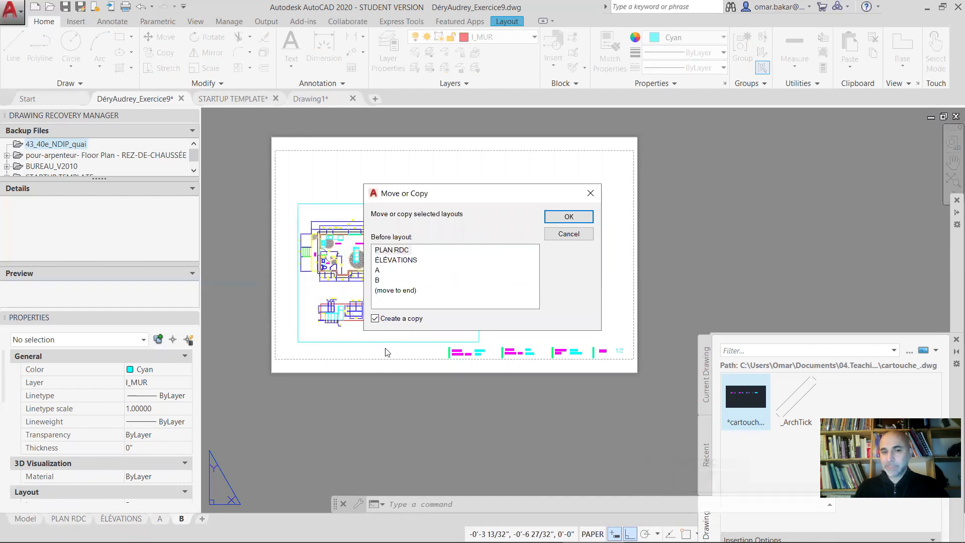
click(395, 291)
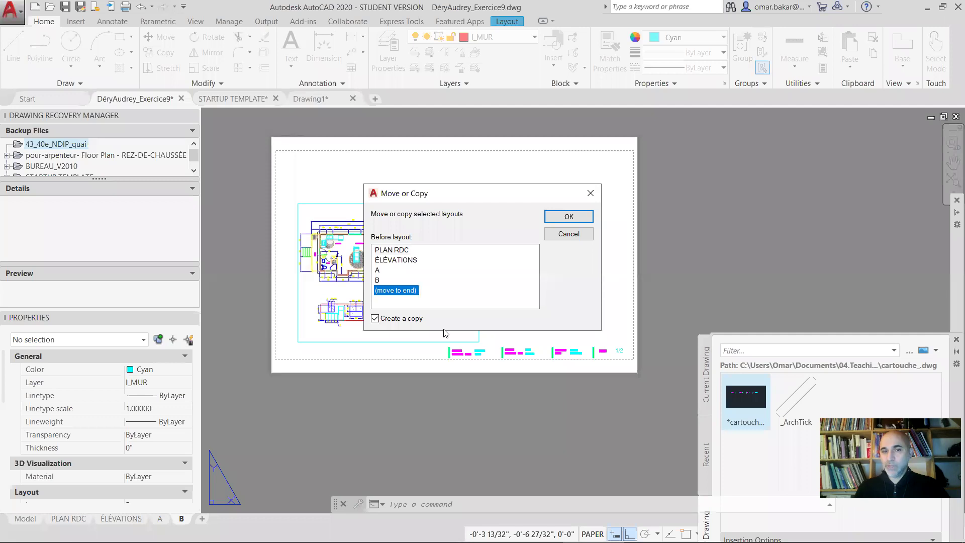
click(568, 217)
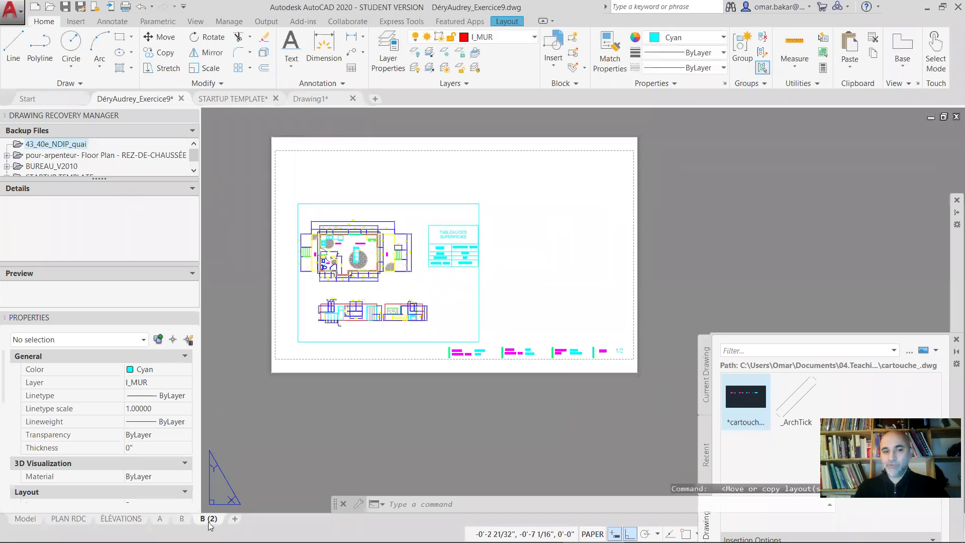
Rename the copied layout as C
right_click(209, 522)
click(271, 376)
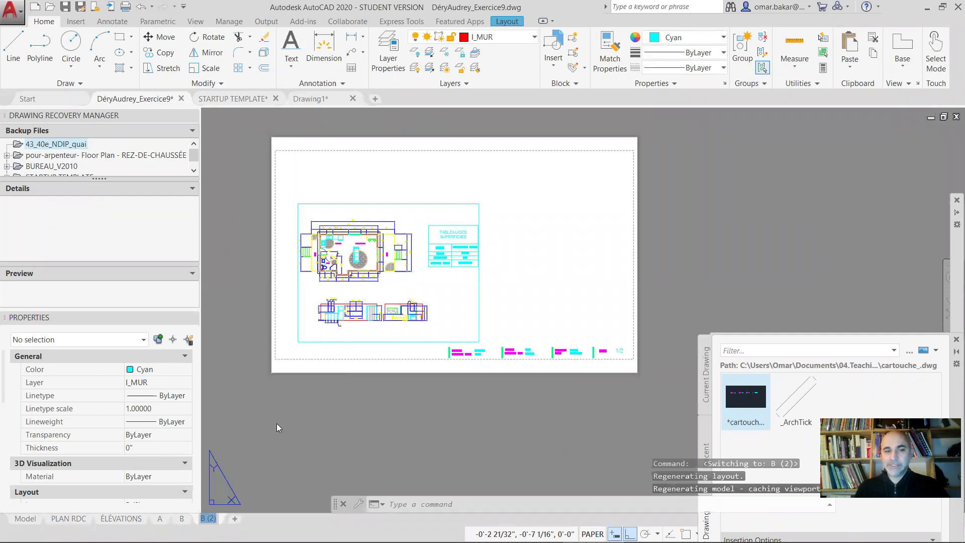
text(C)
key(Return)
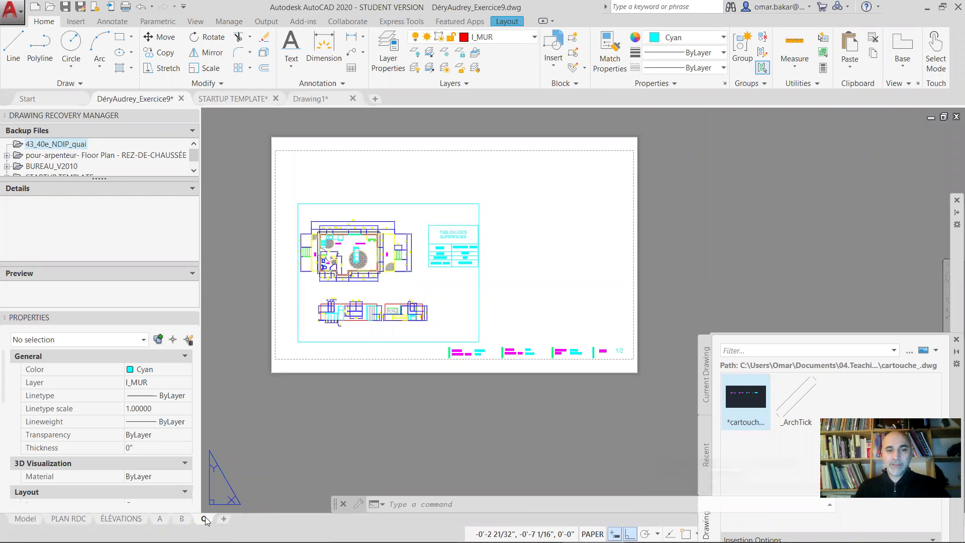
Set layout C's paper size to ANSI C (22.00 x 17.00 Inches), apply it to the layout and leave the plot settings without plotting
text(plo)
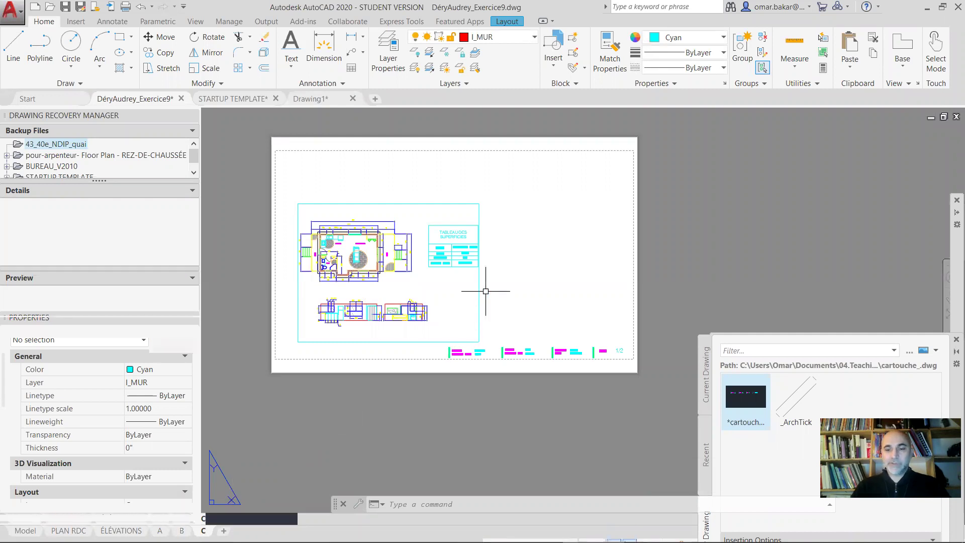
key(Return)
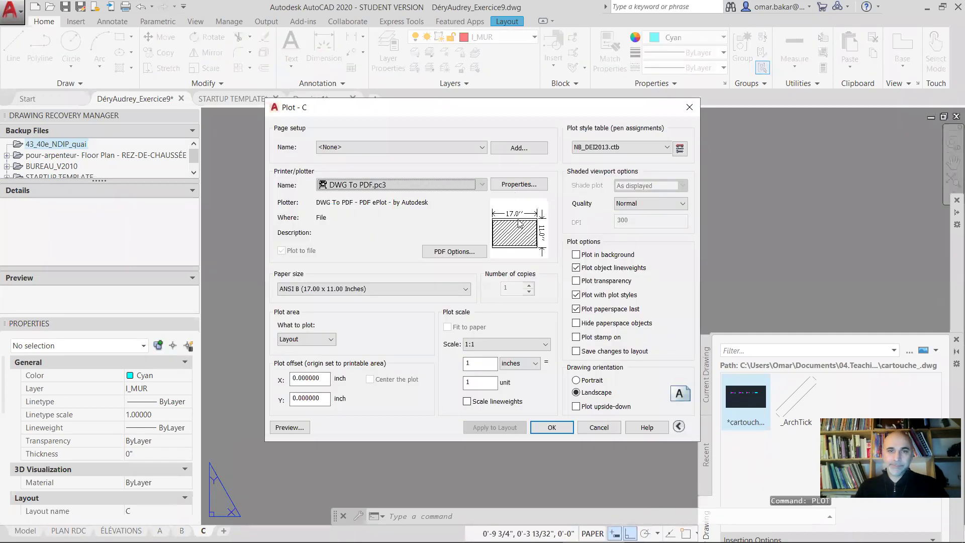
click(421, 291)
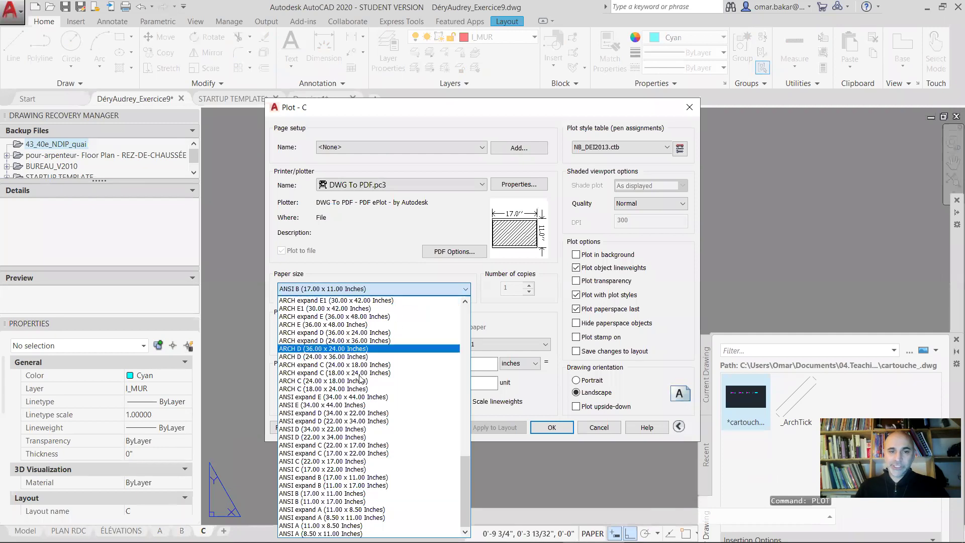
click(308, 460)
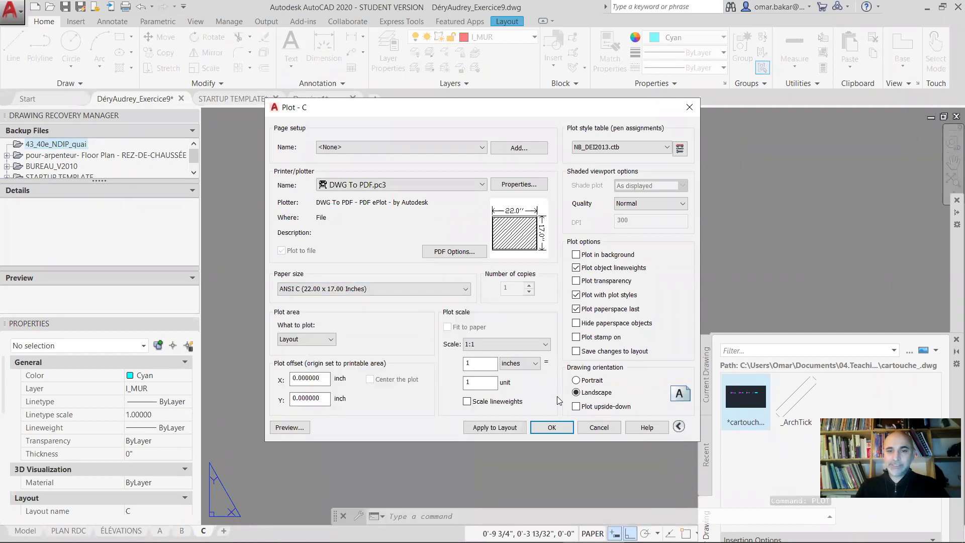
click(488, 428)
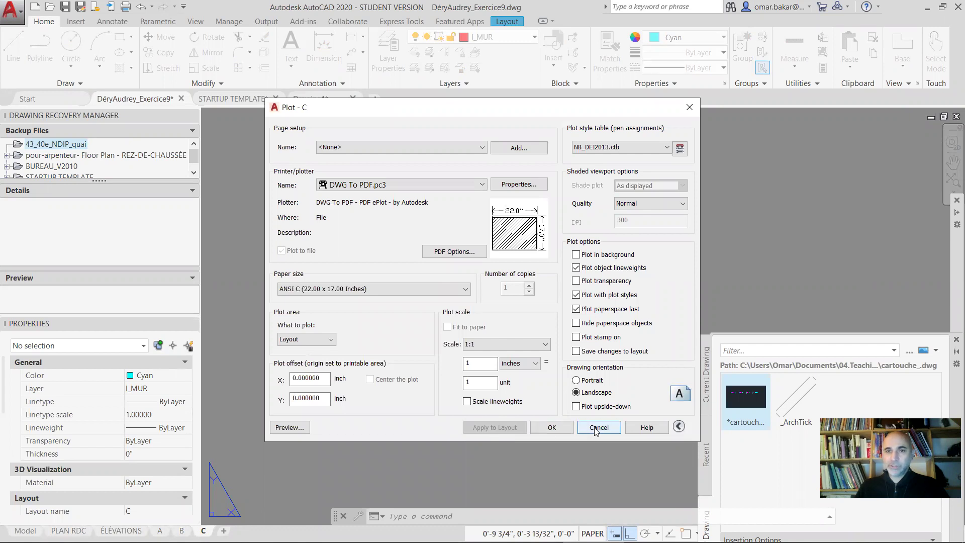
click(598, 427)
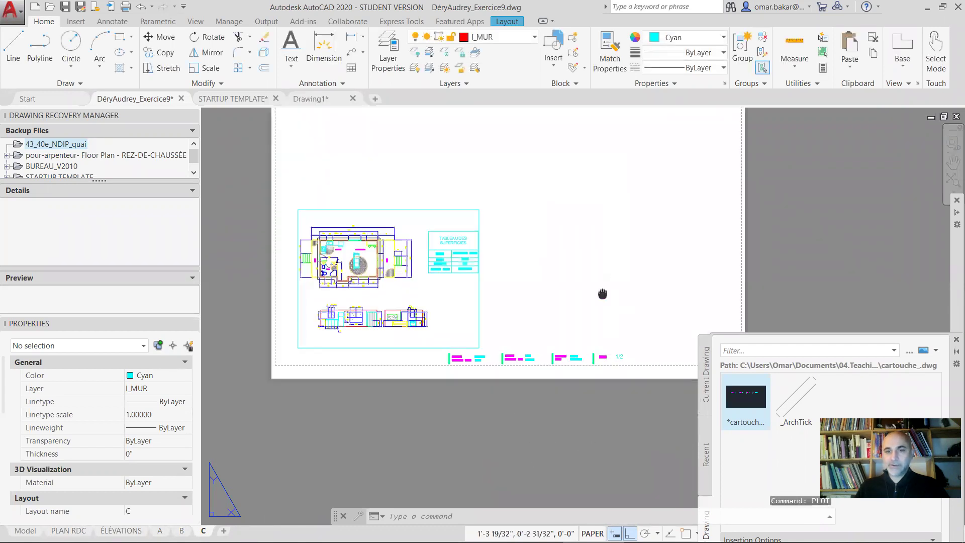
Move layout C's title block about 5 inches horizontally to the right, to the right edge of the printable area
scroll(485, 249, up, 3)
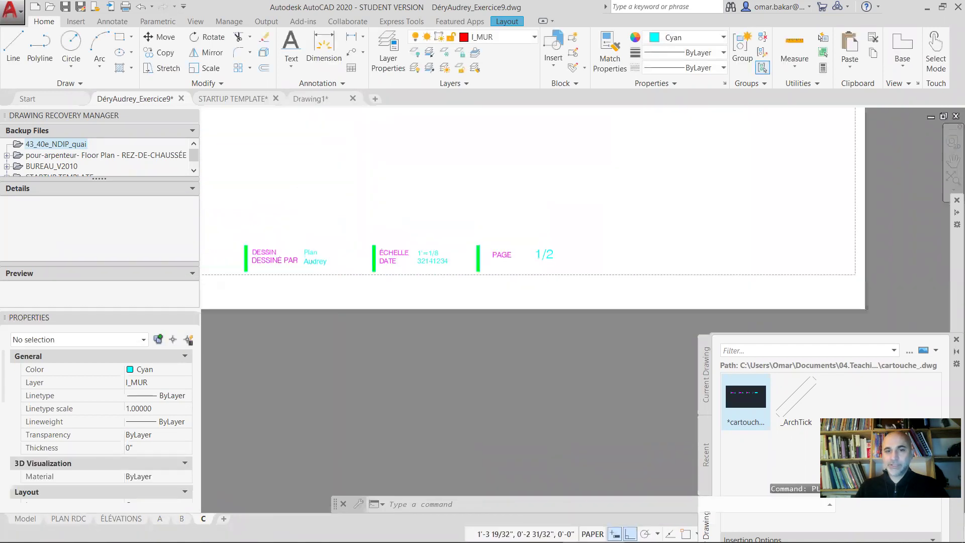
click(482, 250)
text(m)
key(Return)
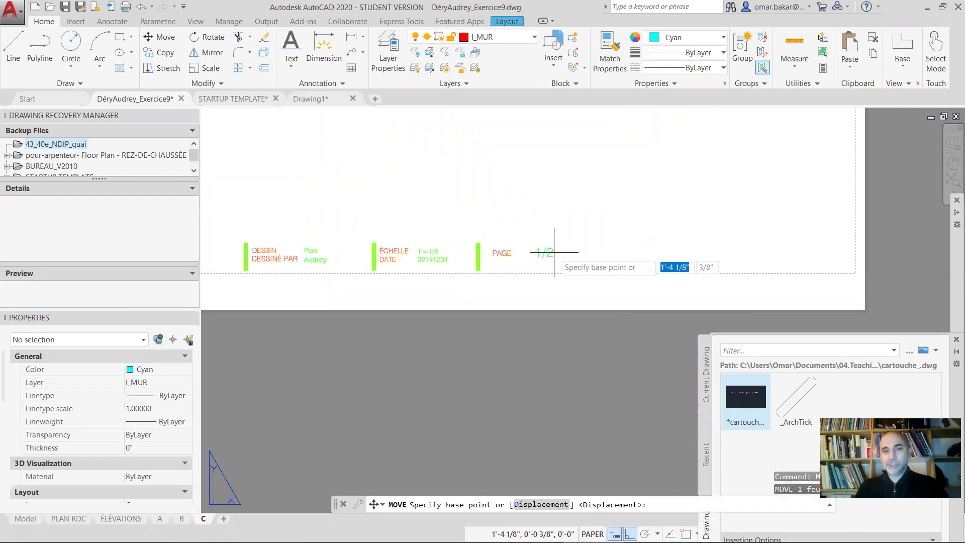
click(566, 246)
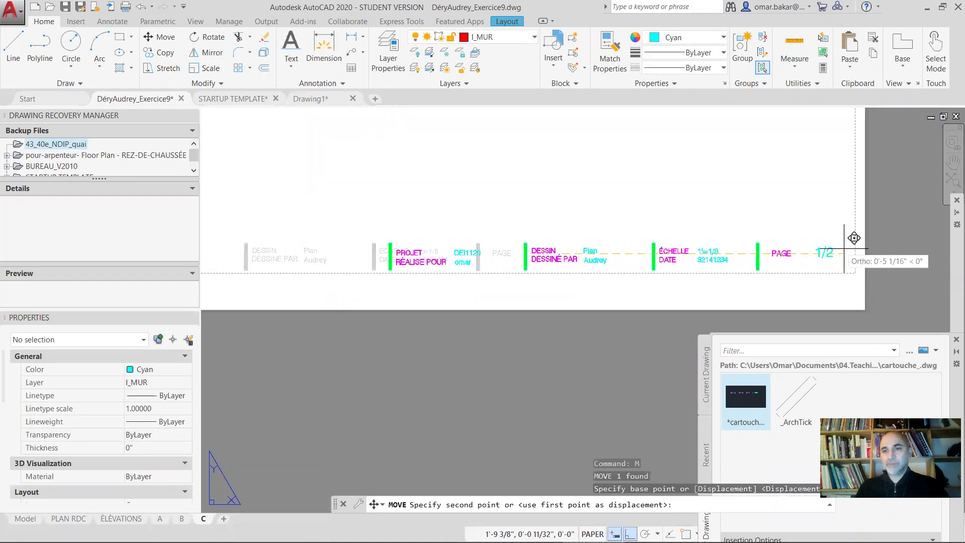
click(857, 246)
scroll(452, 215, down, 5)
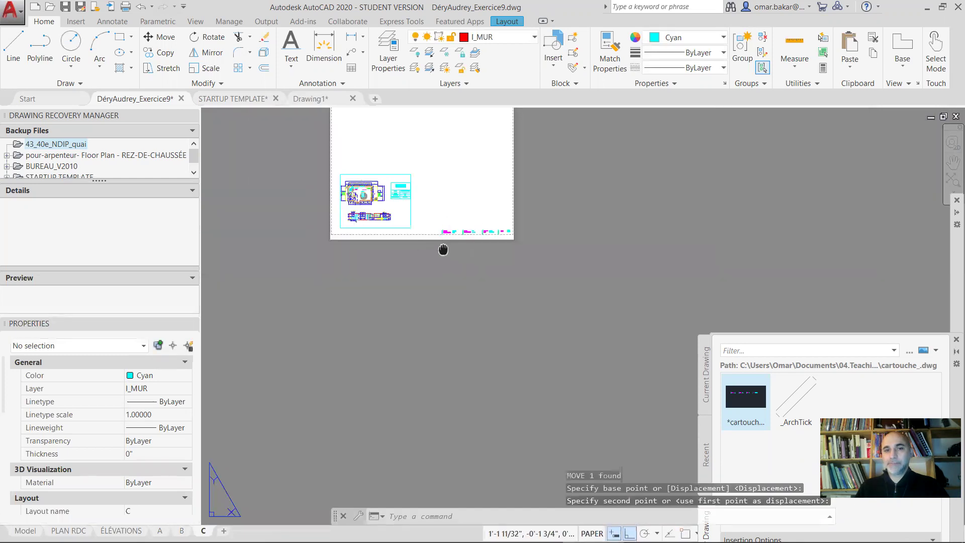
scroll(442, 249, up, 5)
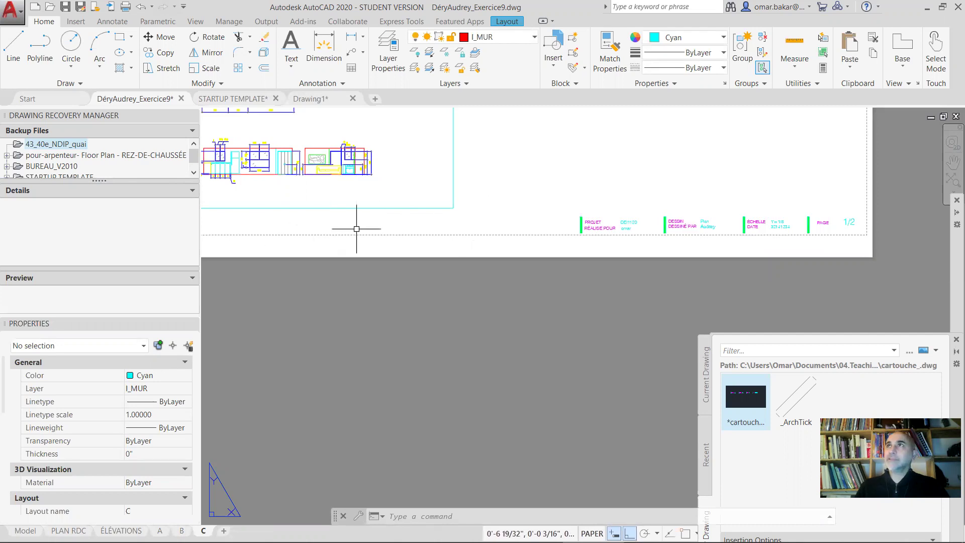
scroll(645, 239, down, 2)
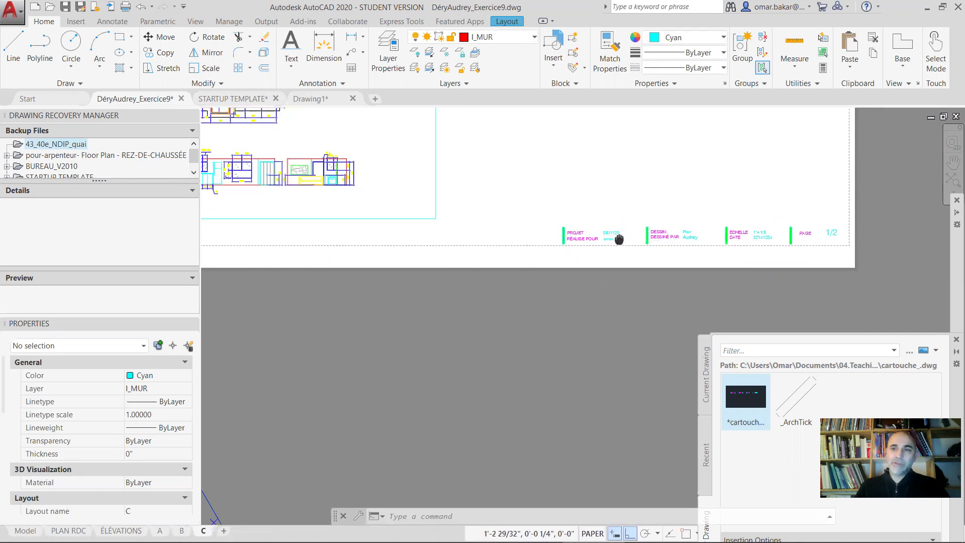
scroll(666, 189, up, 2)
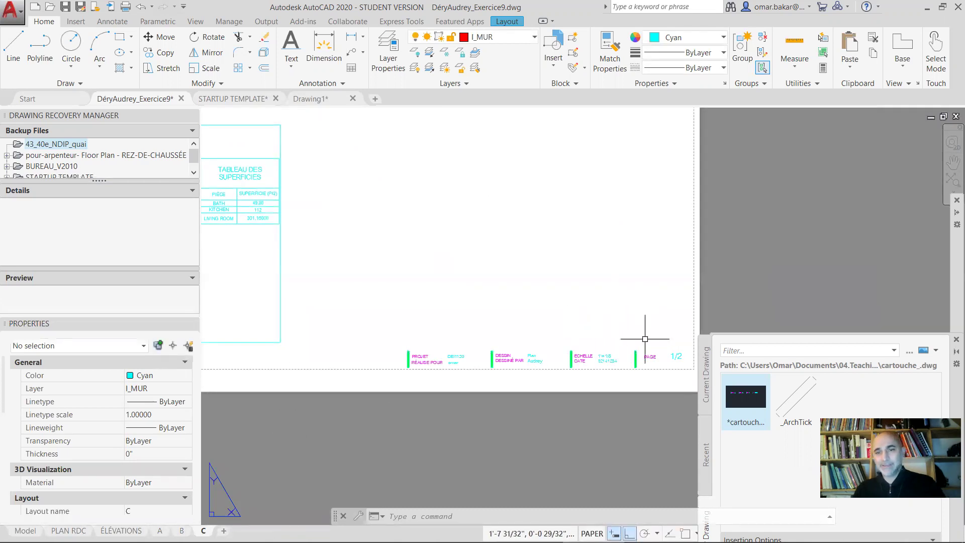
scroll(588, 332, down, 5)
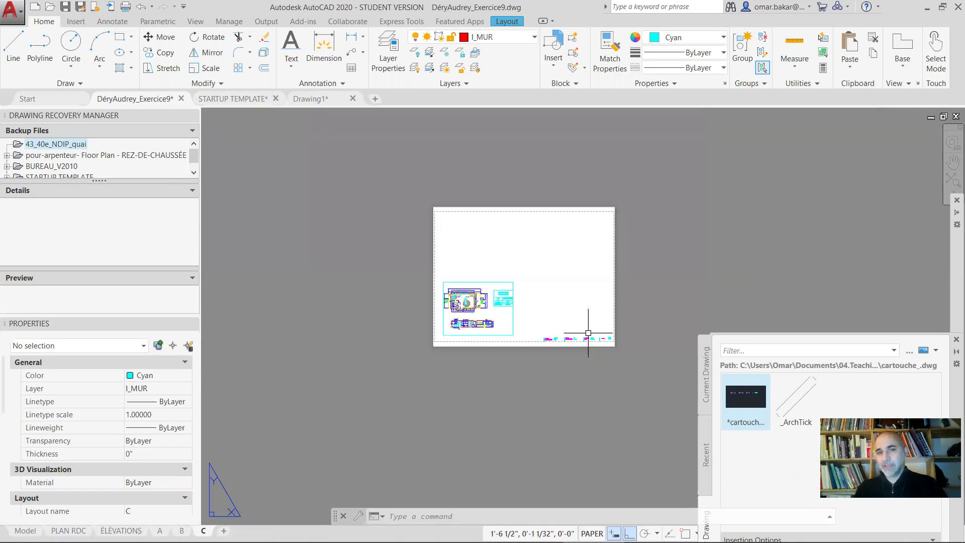
click(160, 531)
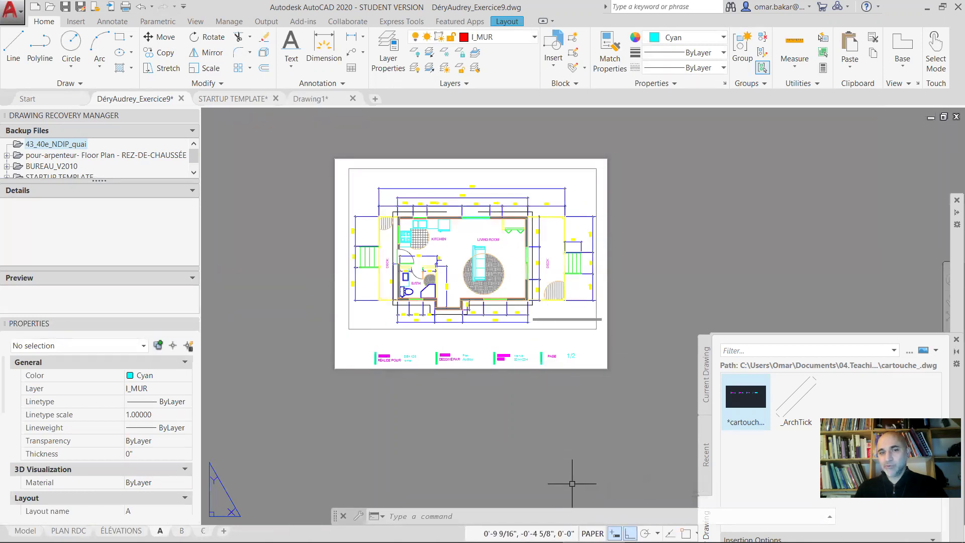
key(ctrl+Page_Down)
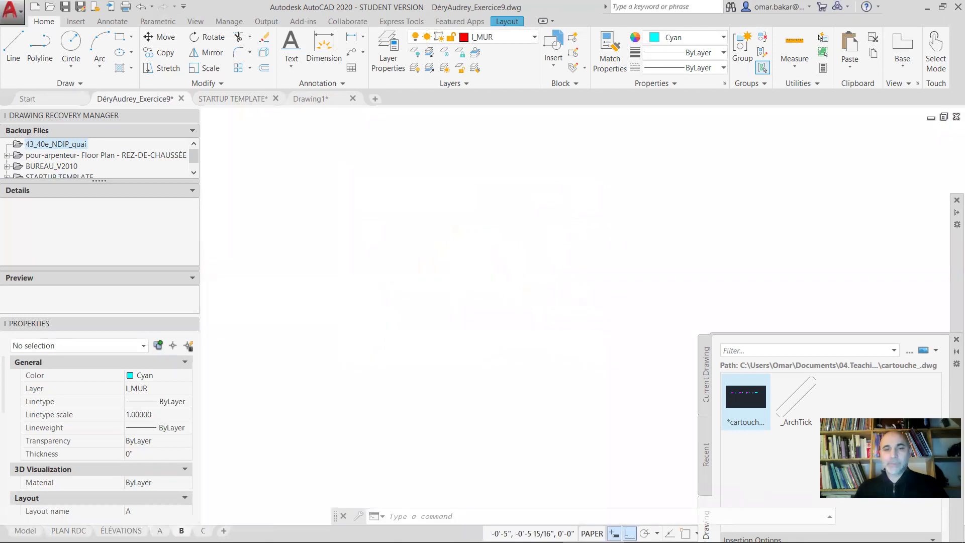
key(ctrl+Page_Down)
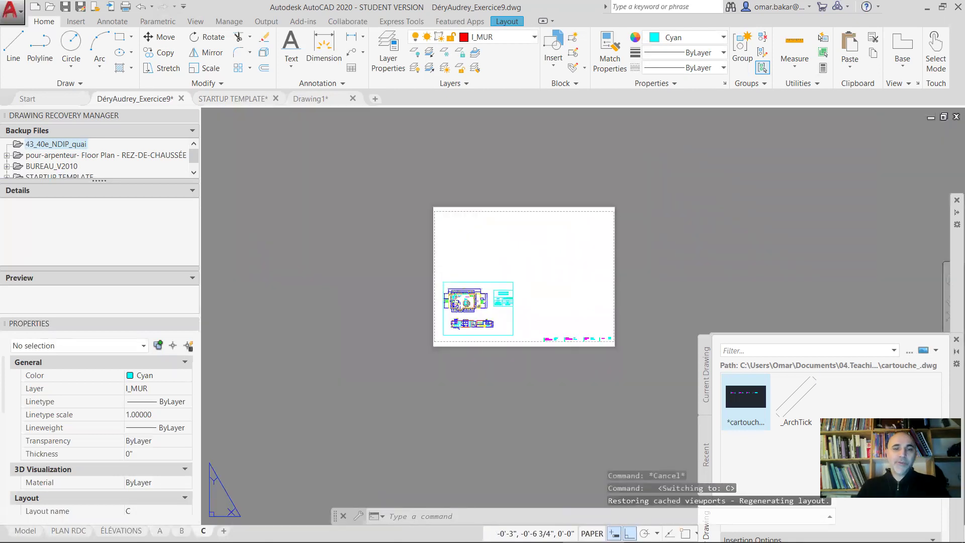
Create a copy of layout C and place it at the end of the layouts
right_click(204, 531)
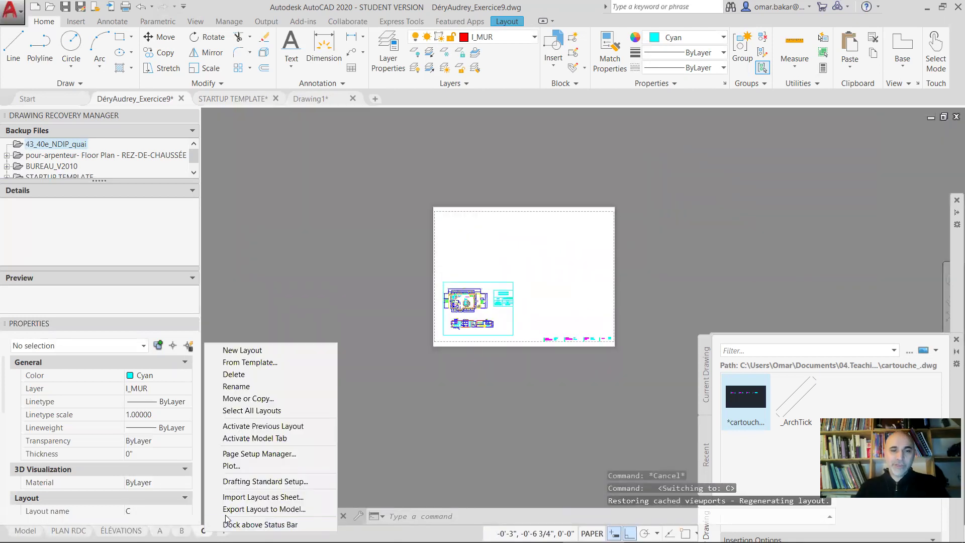
click(258, 399)
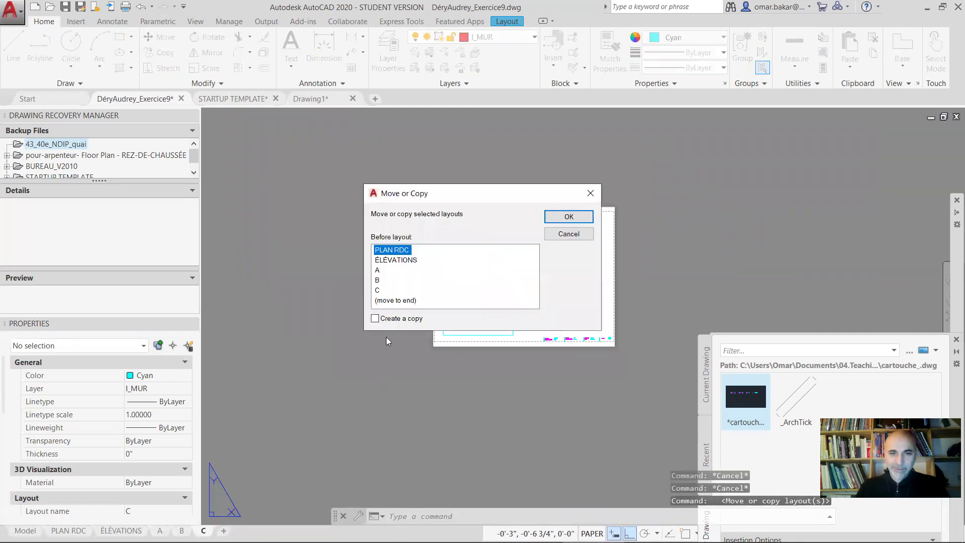
click(395, 301)
click(375, 318)
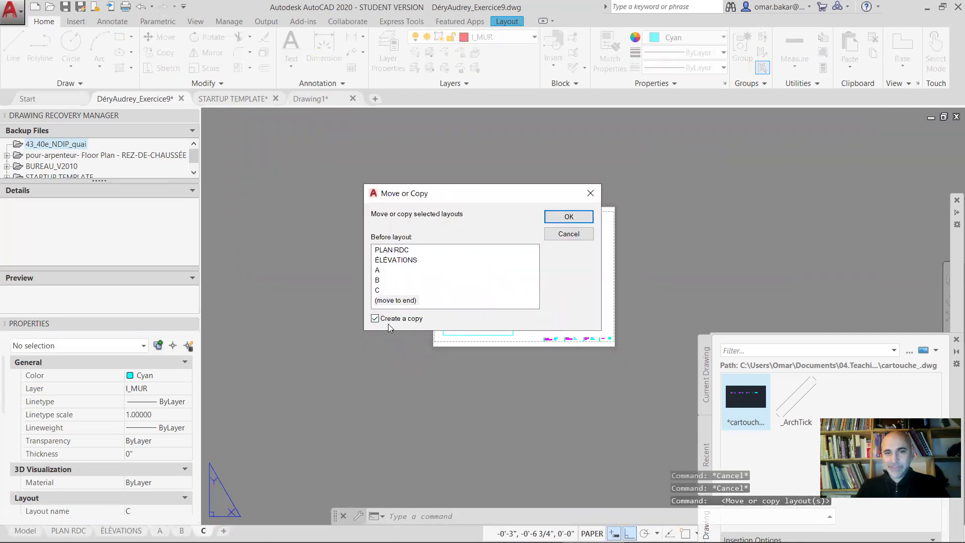
click(582, 217)
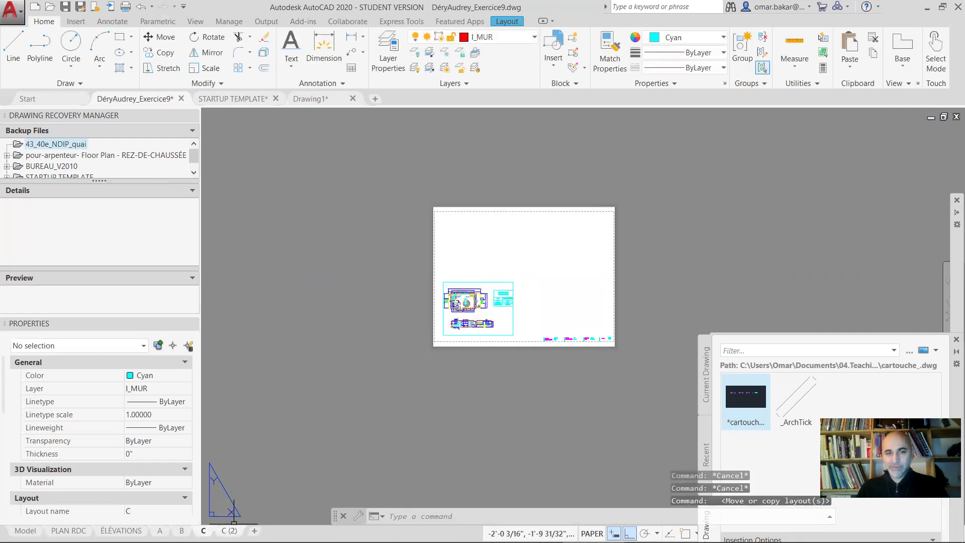
Rename the copied layout as D
right_click(230, 531)
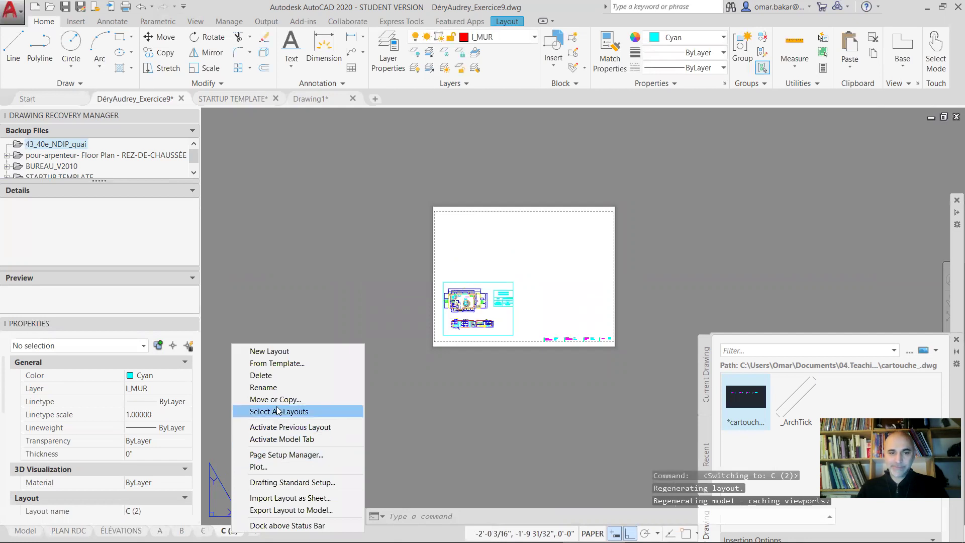
click(269, 386)
text(D)
key(Return)
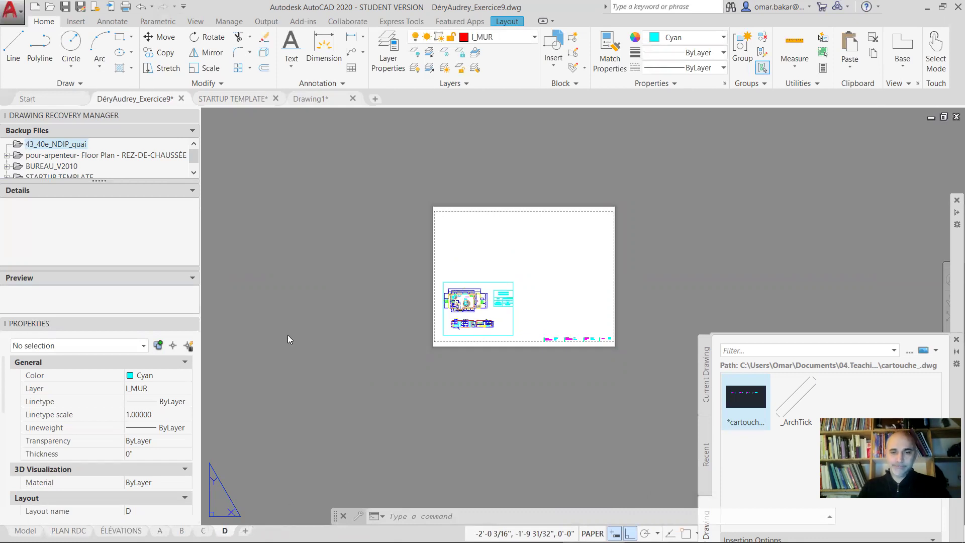
Set layout D's paper size to ANSI expand D (34.00 x 22.00 Inches), apply it to the layout and leave the plot settings without plotting
text(plot)
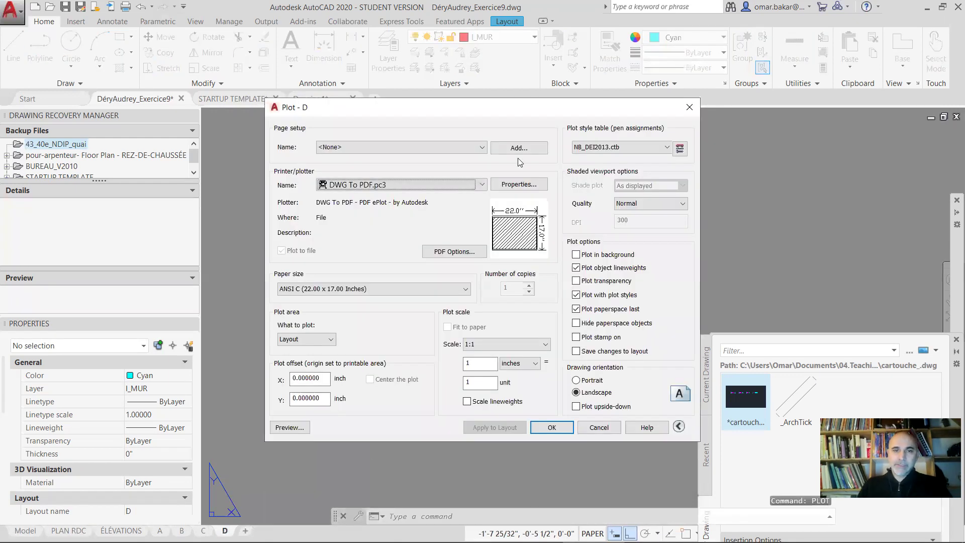
click(343, 289)
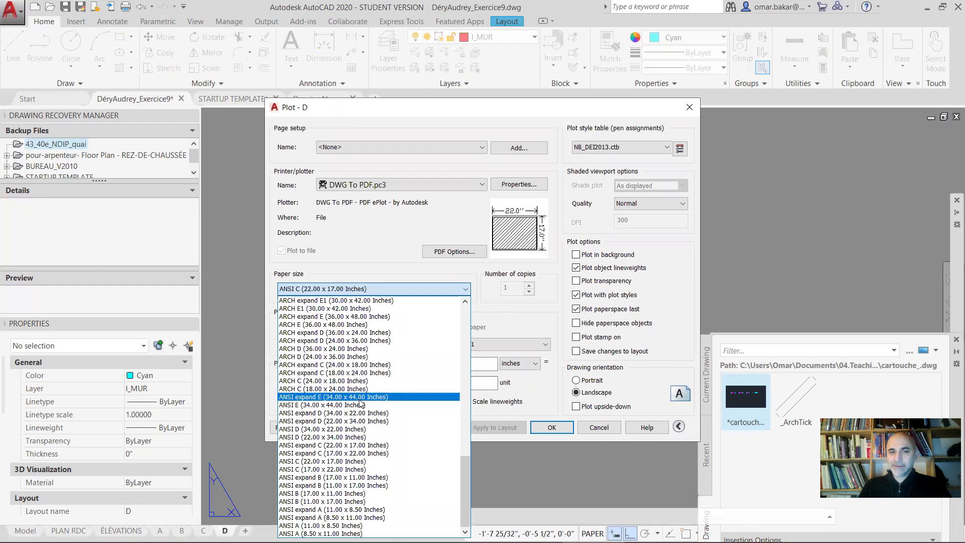
click(334, 413)
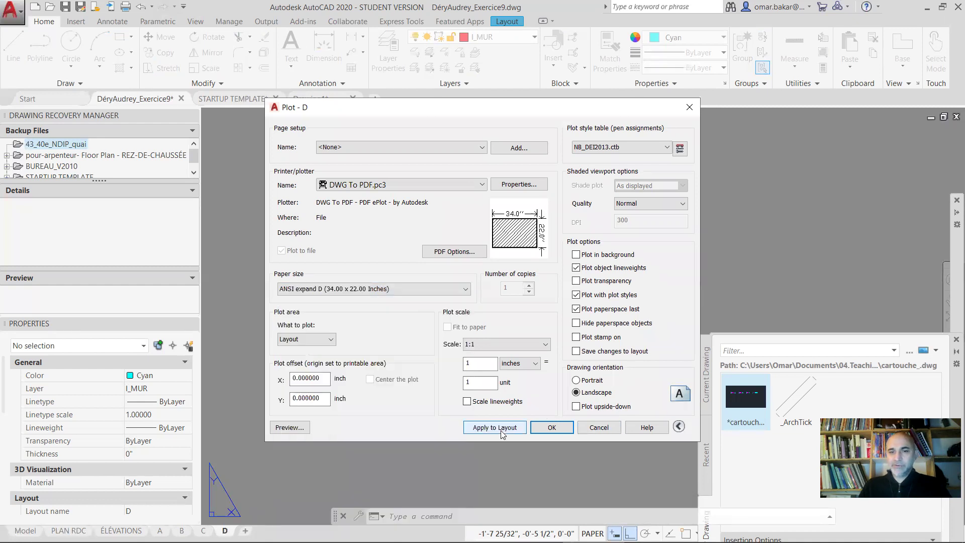
click(599, 427)
Move layout D's title block about 12 inches horizontally to the right, to the right edge of the printable area
middle_drag(469, 341, 226, 188)
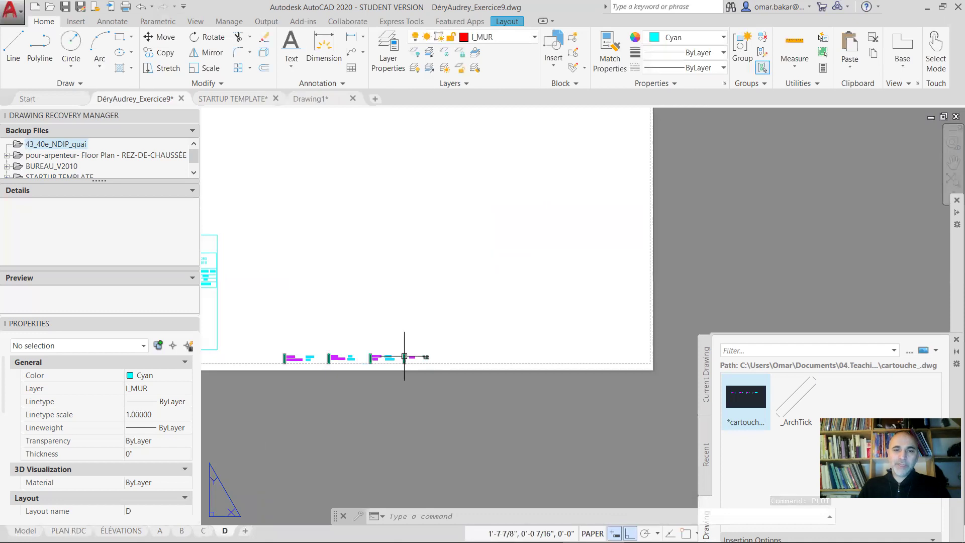
click(414, 355)
text(m)
key(Return)
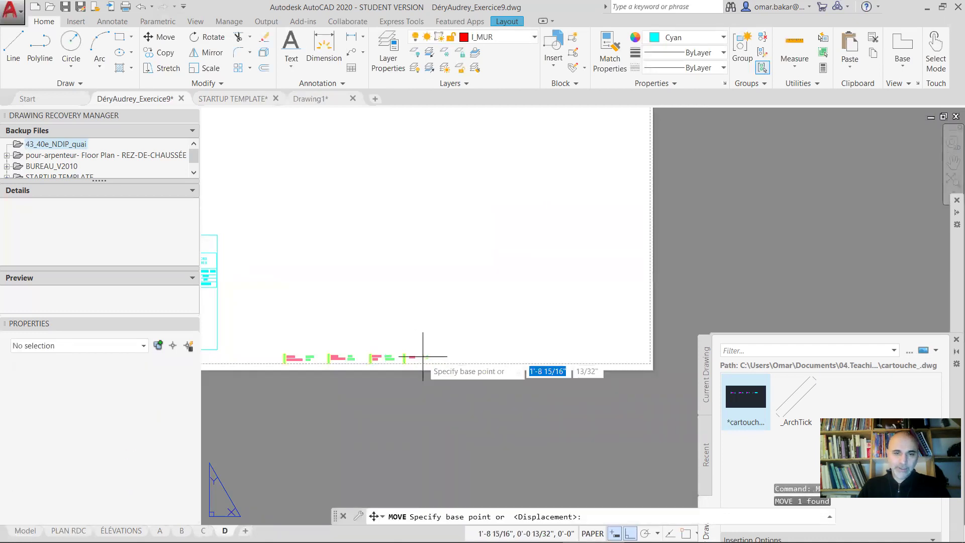
click(444, 356)
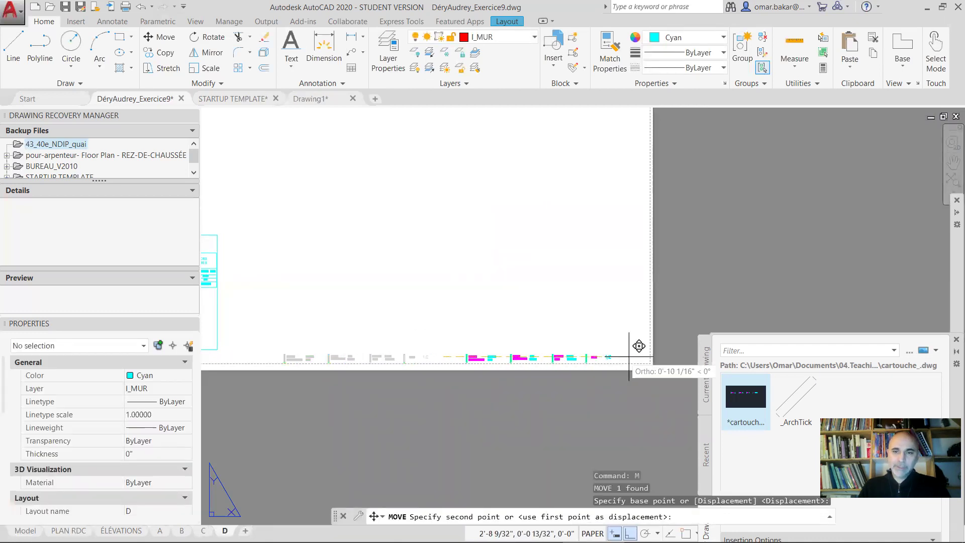
click(662, 346)
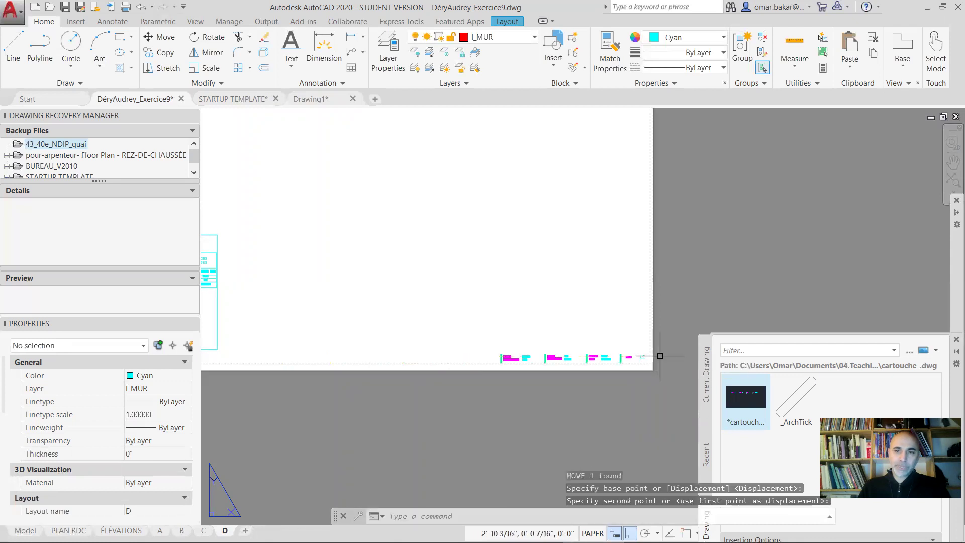
Erase the viewport showing the floor plan and elevations from layout D, keeping only the title block
scroll(500, 291, down, 4)
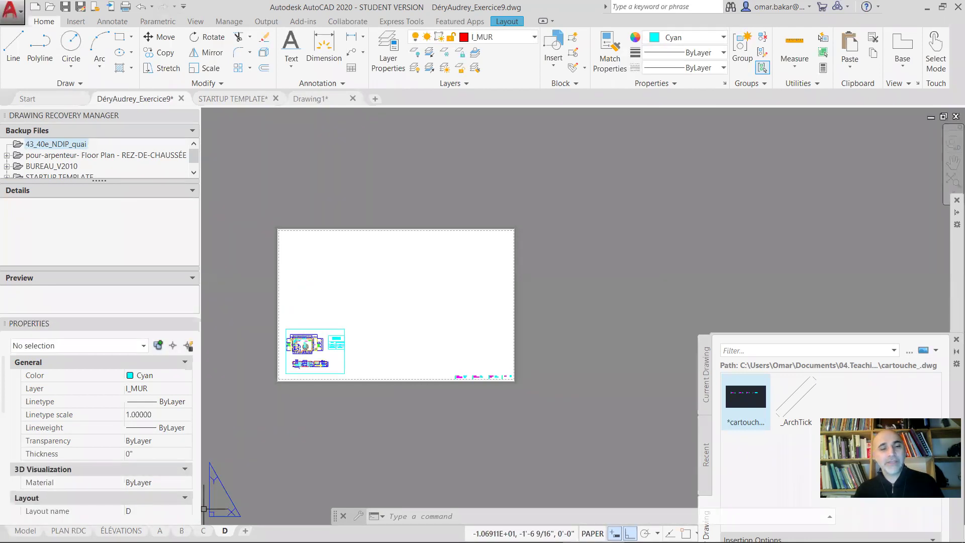
mouse_move(120, 530)
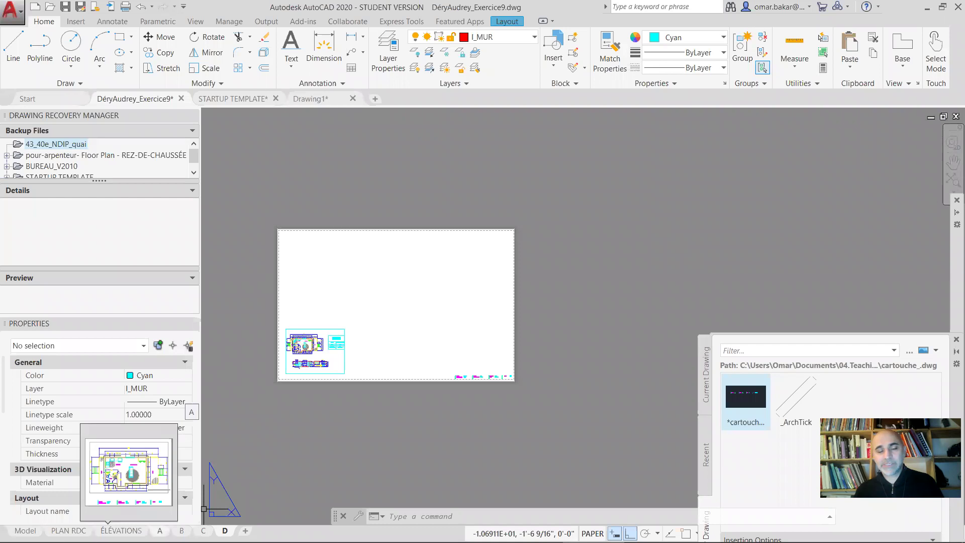
scroll(302, 351, up, 2)
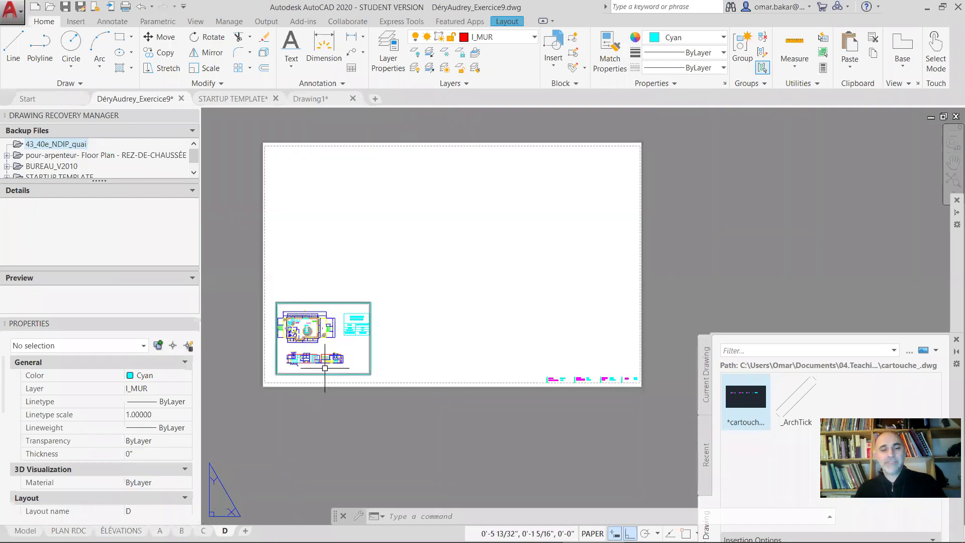
text(e)
key(Return)
click(391, 296)
click(274, 380)
key(Return)
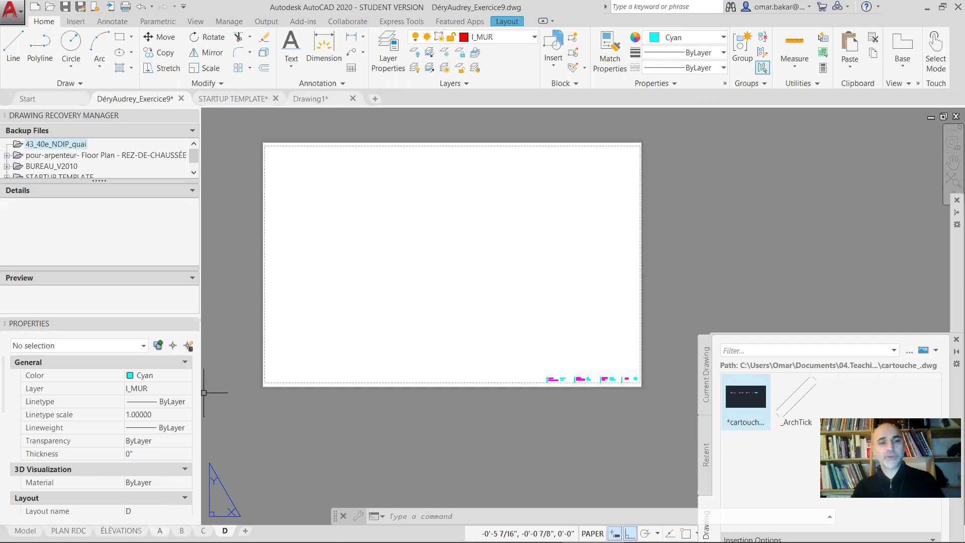
Examine the project, drawing, scale, date and page fields of the title block on layout A
click(160, 531)
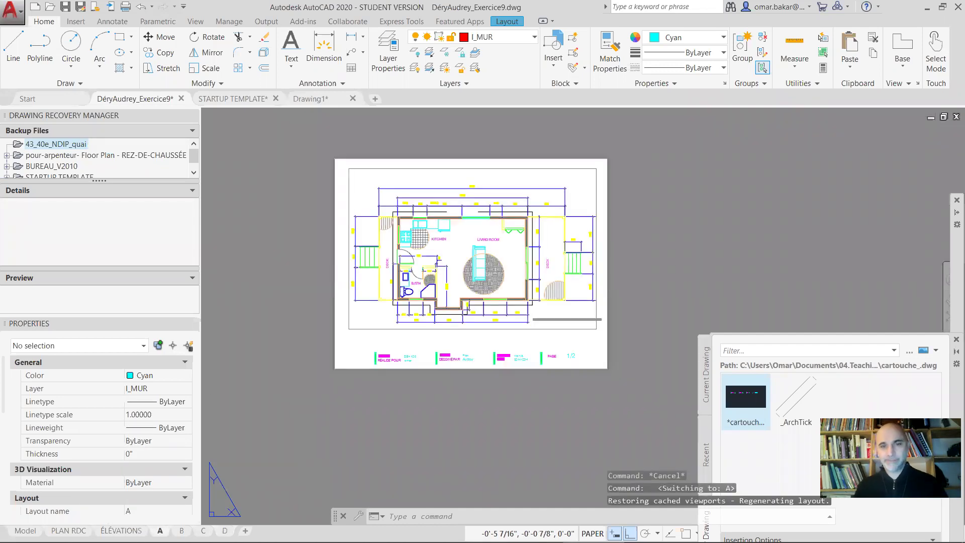
mouse_move(221, 533)
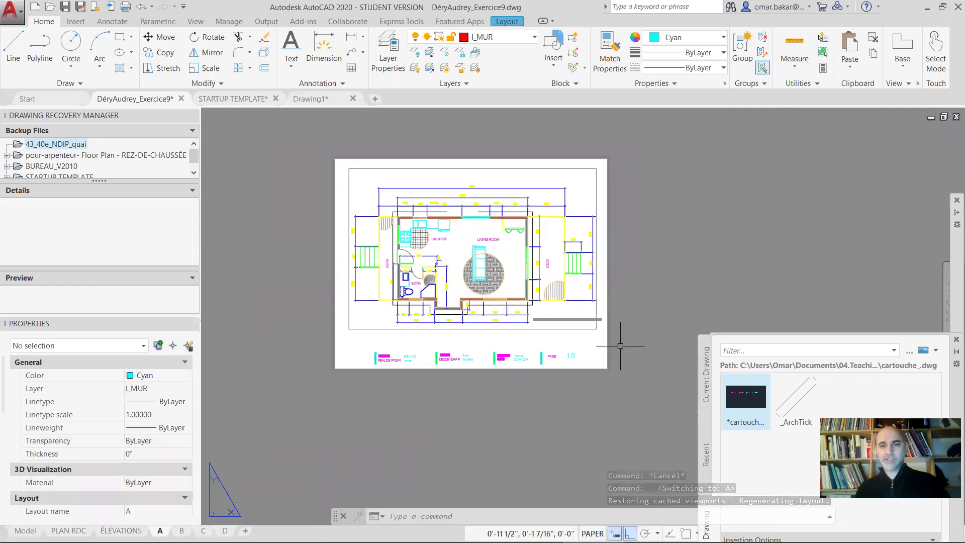
scroll(437, 361, up, 6)
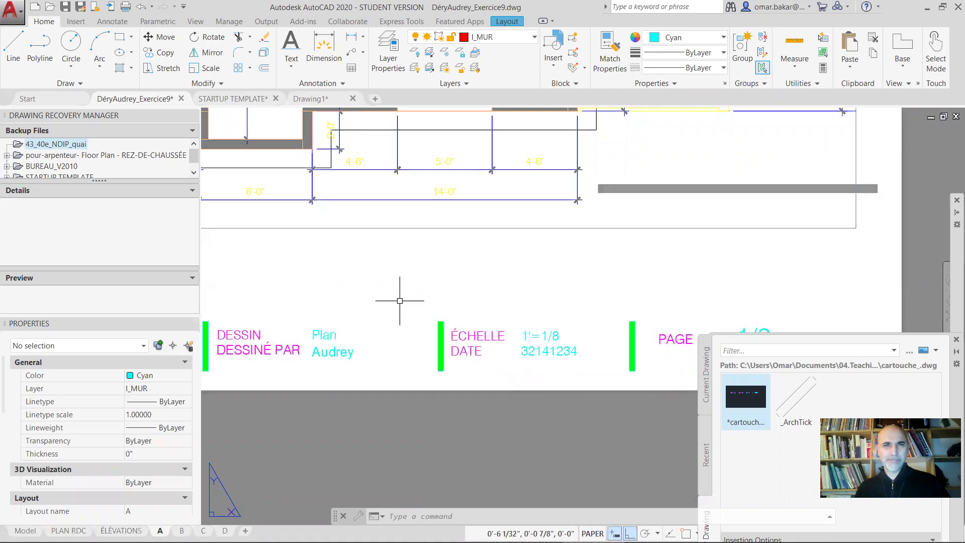
scroll(447, 299, down, 2)
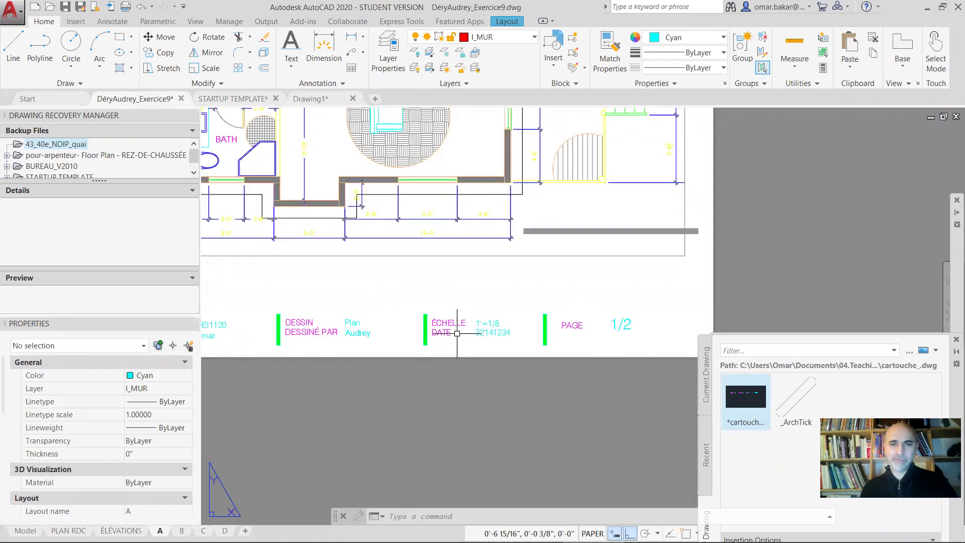
scroll(475, 323, up, 2)
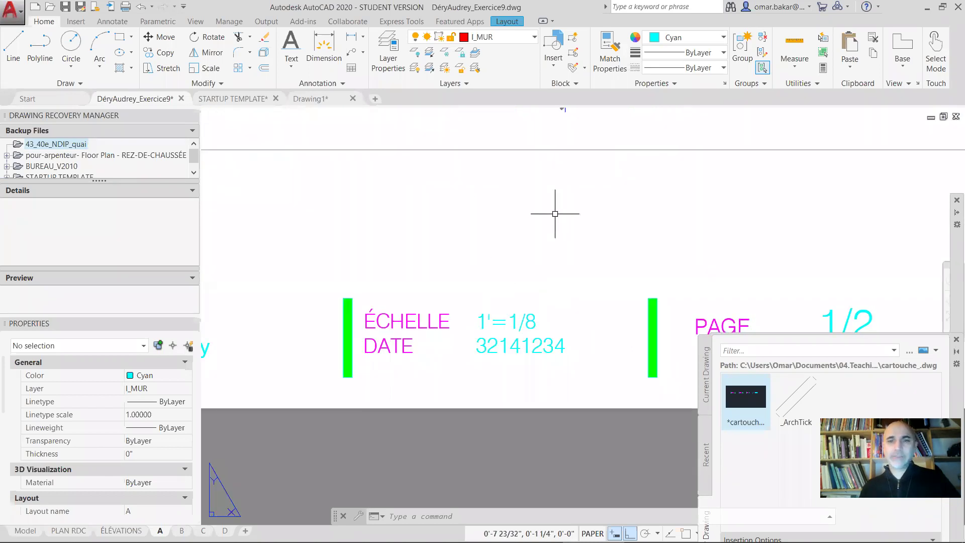
scroll(523, 278, down, 1)
scroll(484, 317, down, 3)
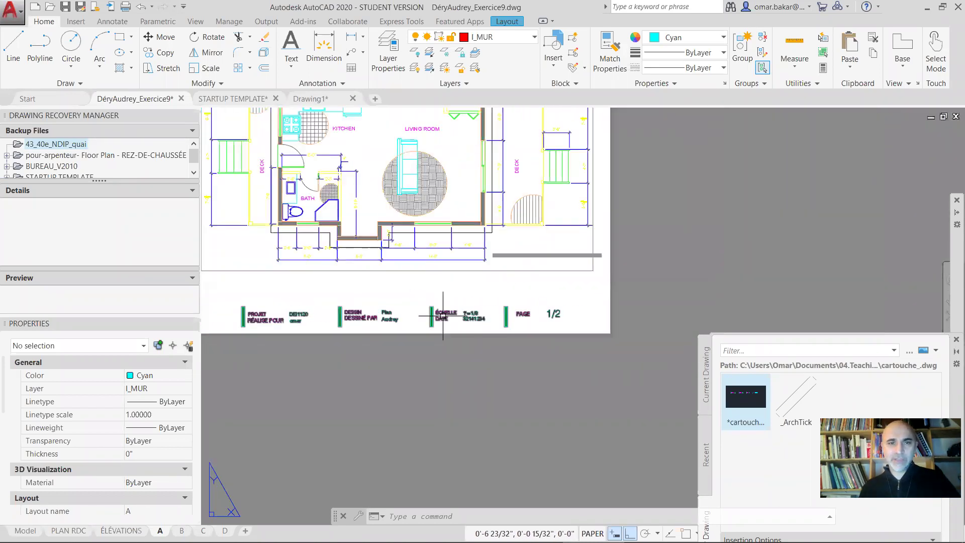
scroll(297, 324, up, 3)
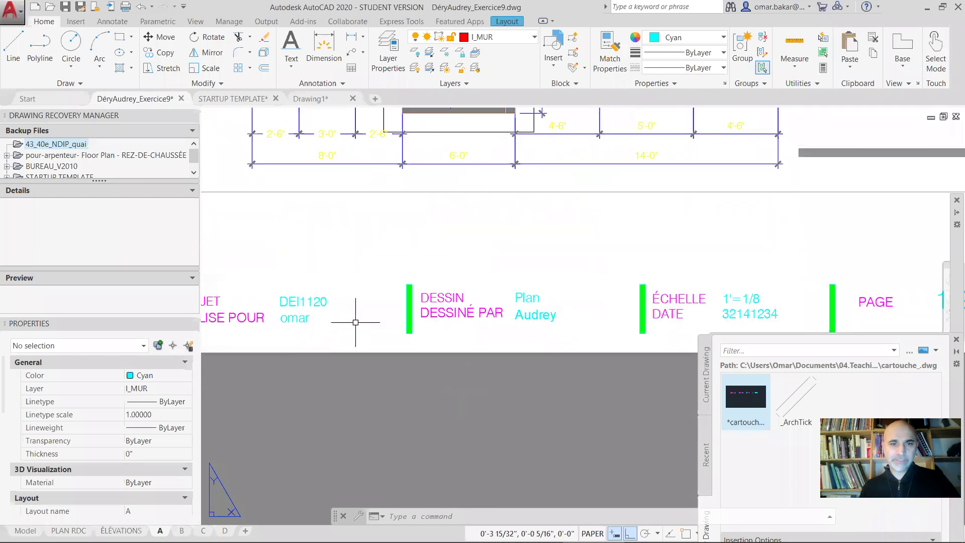
middle_drag(587, 310, 394, 301)
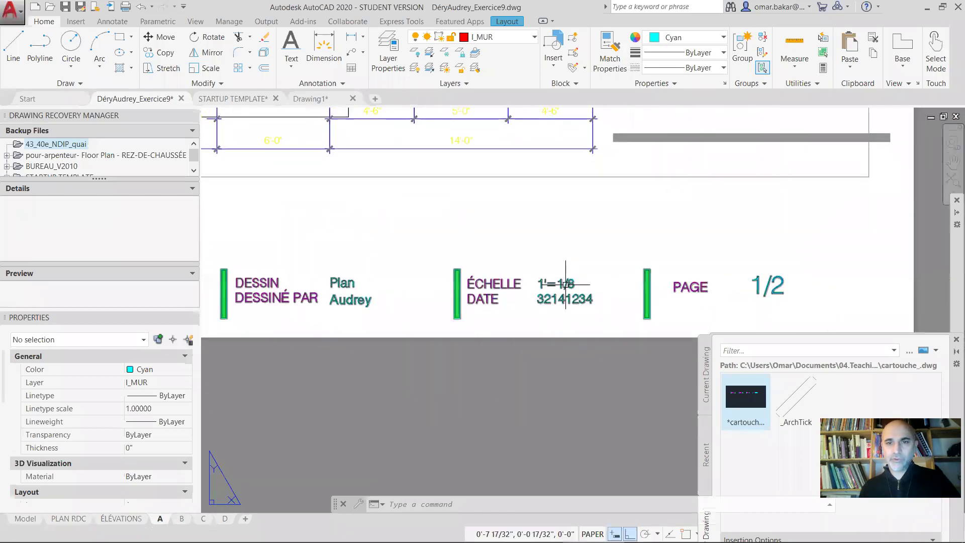
scroll(482, 302, down, 4)
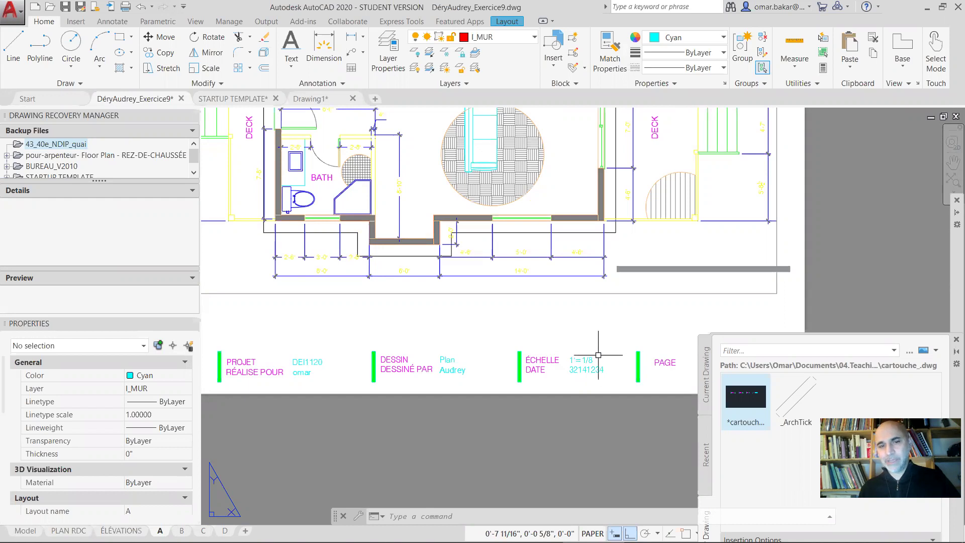
scroll(457, 317, down, 5)
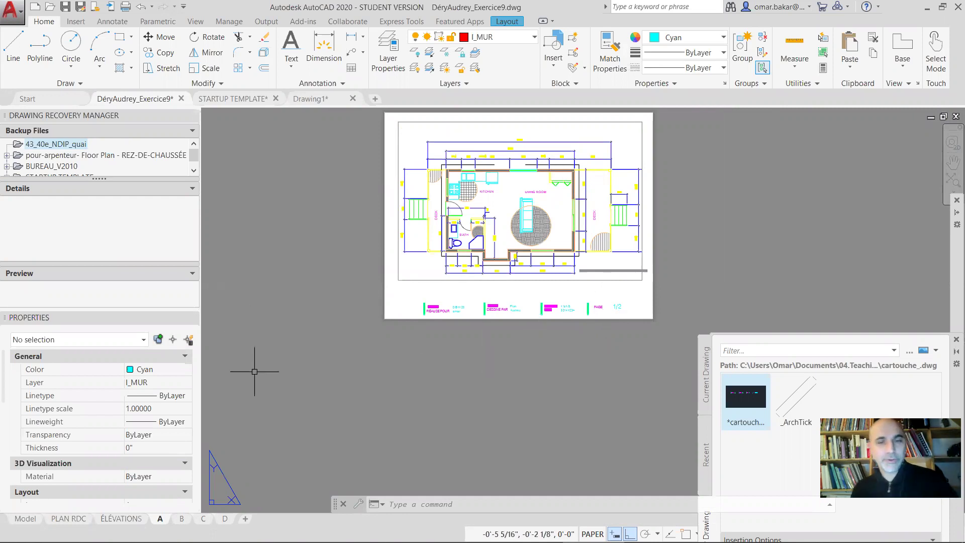
middle_drag(496, 310, 404, 354)
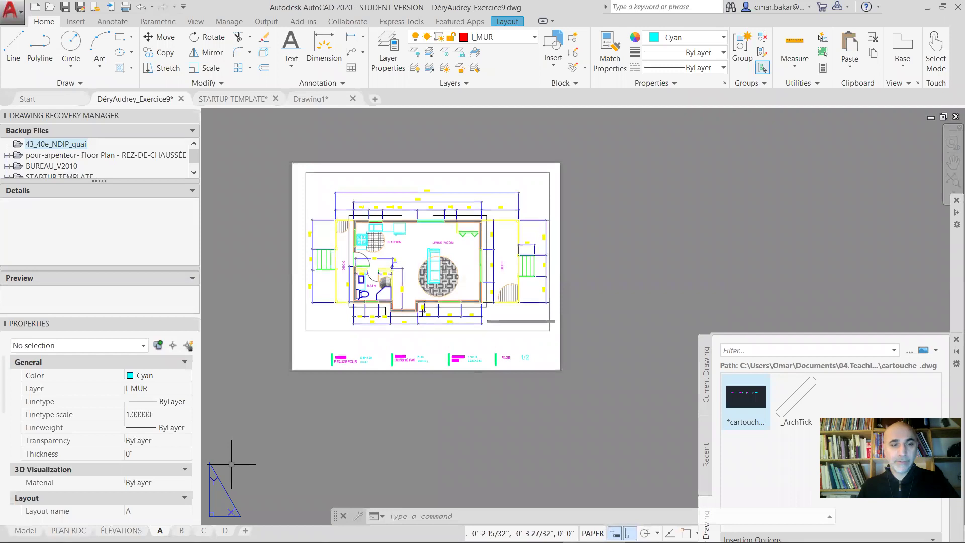
Create a copy of layout A, placed before layout A
right_click(160, 530)
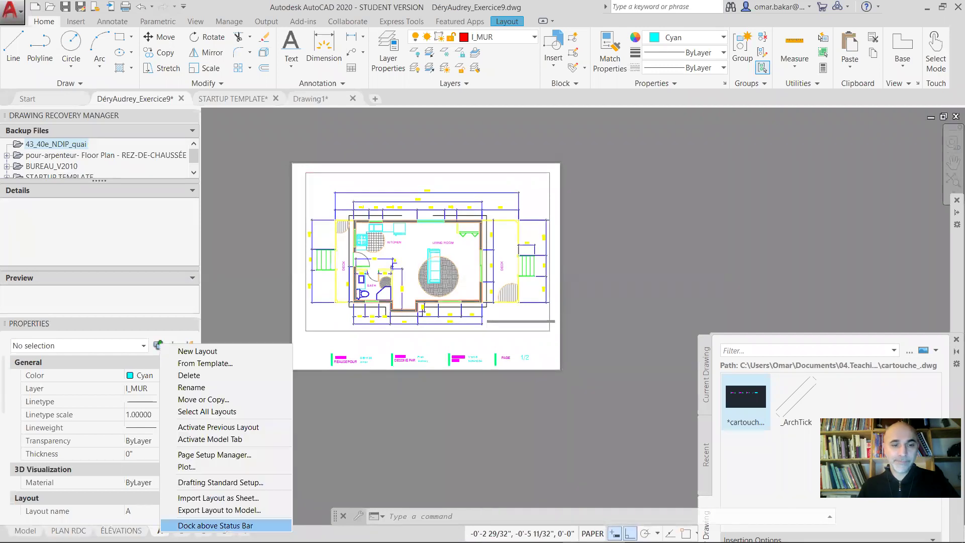
click(203, 400)
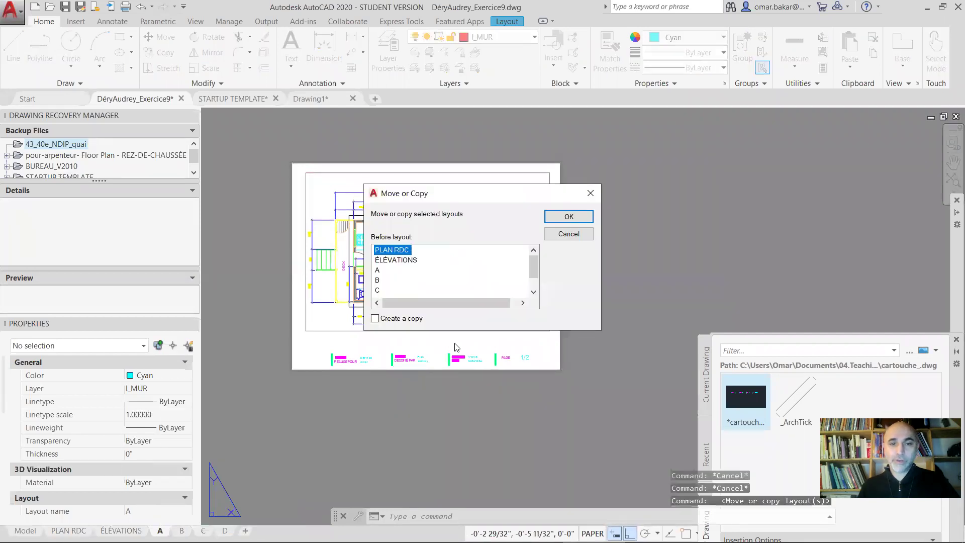
click(378, 271)
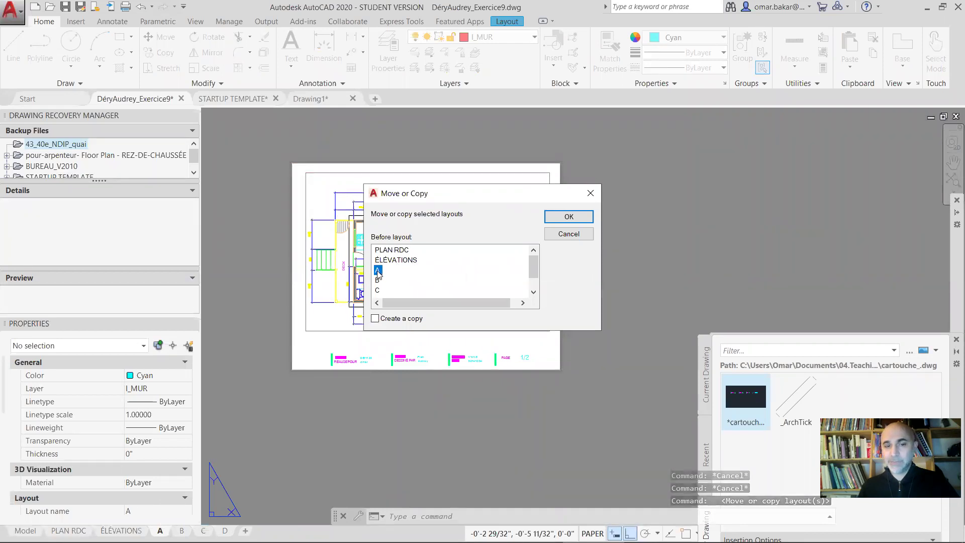
click(374, 319)
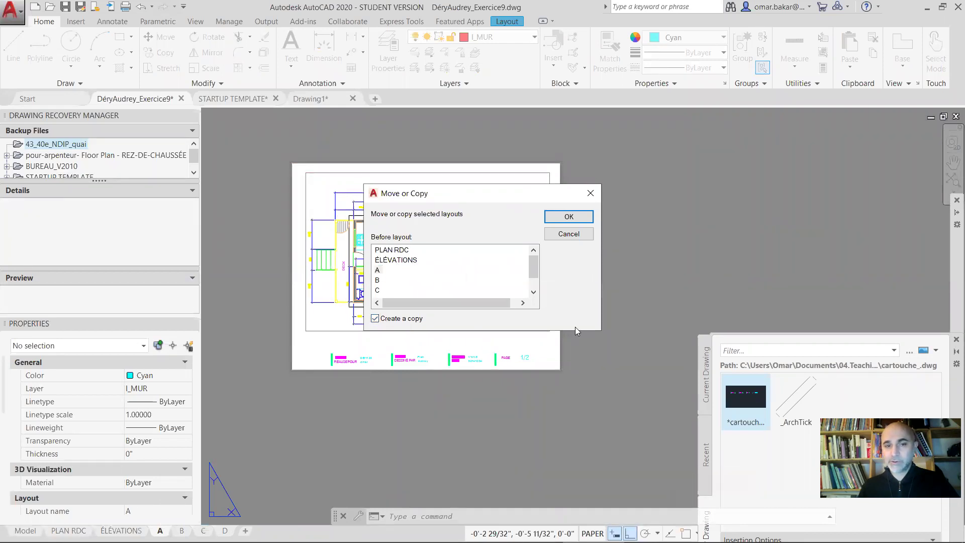
click(566, 217)
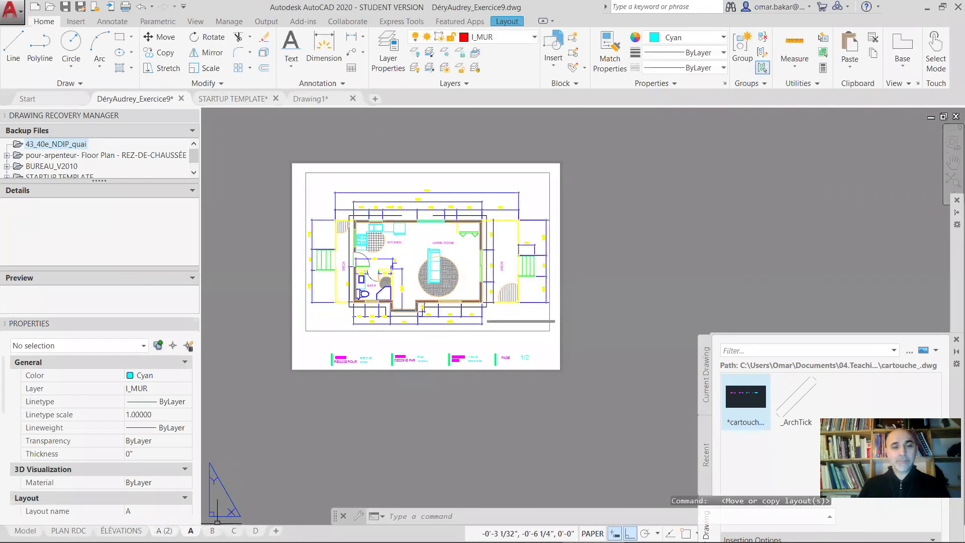
Reorder the layouts so that layout A comes before its copy A (2), and make A (2) current
click(165, 530)
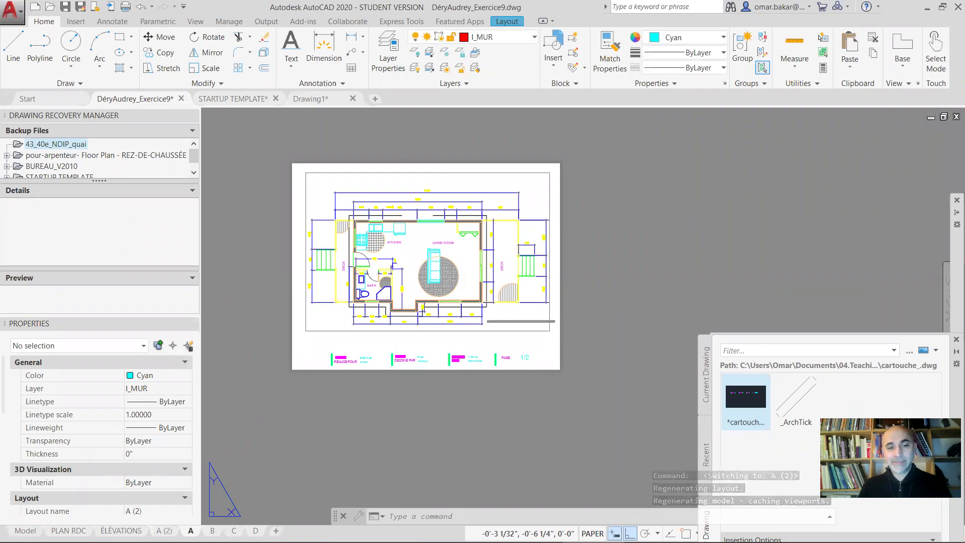
click(192, 530)
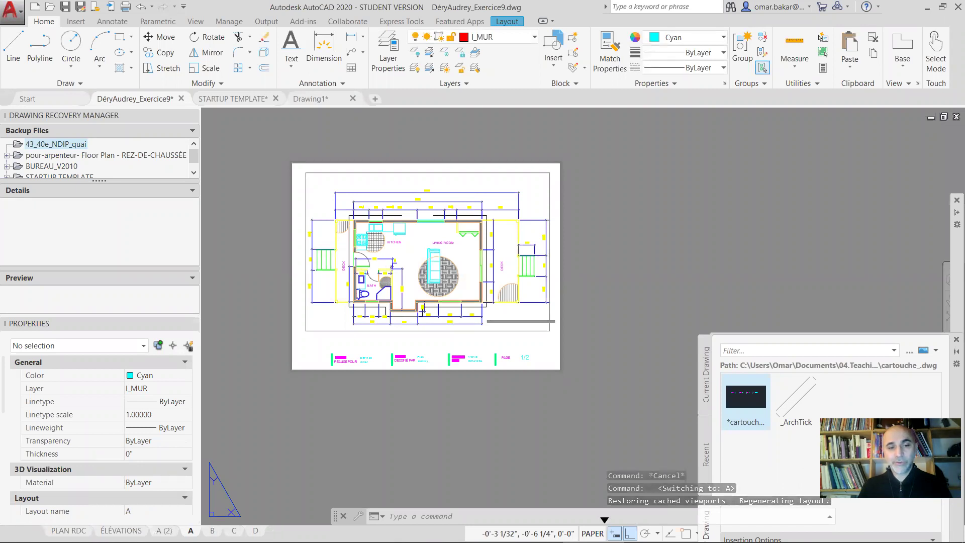
drag(190, 530, 160, 531)
click(186, 530)
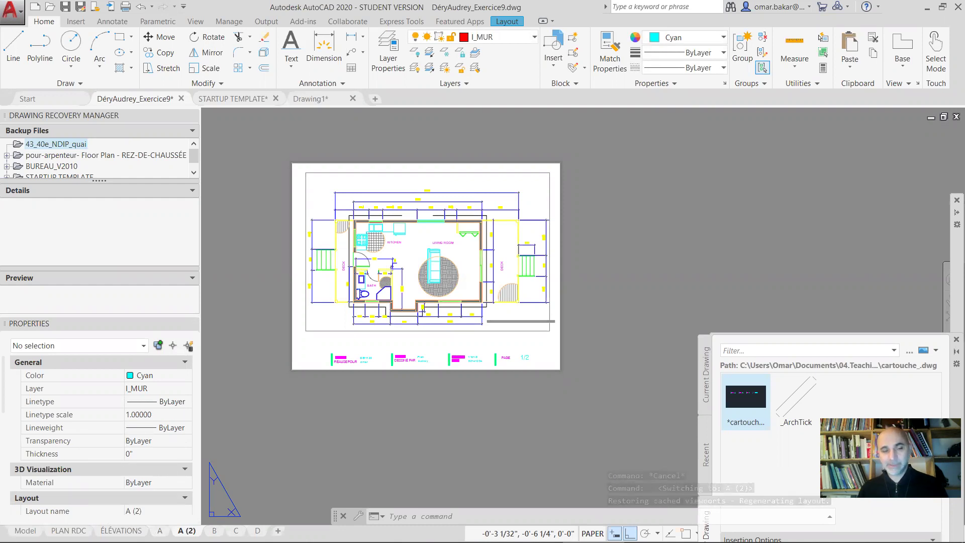
Reposition the model inside the viewport of layout A (2) to show the elevations instead of the floor plan, and return to paper space
mouse_move(108, 530)
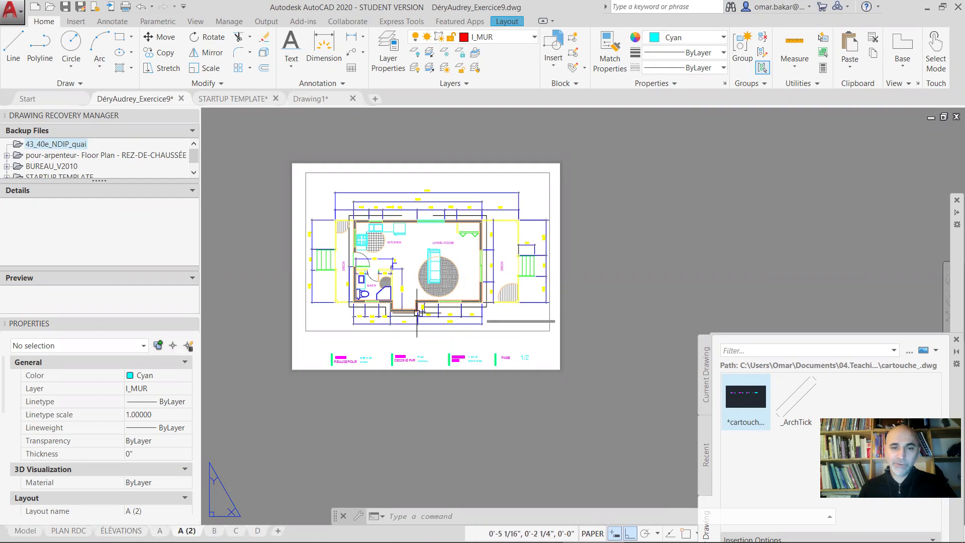
double_click(430, 285)
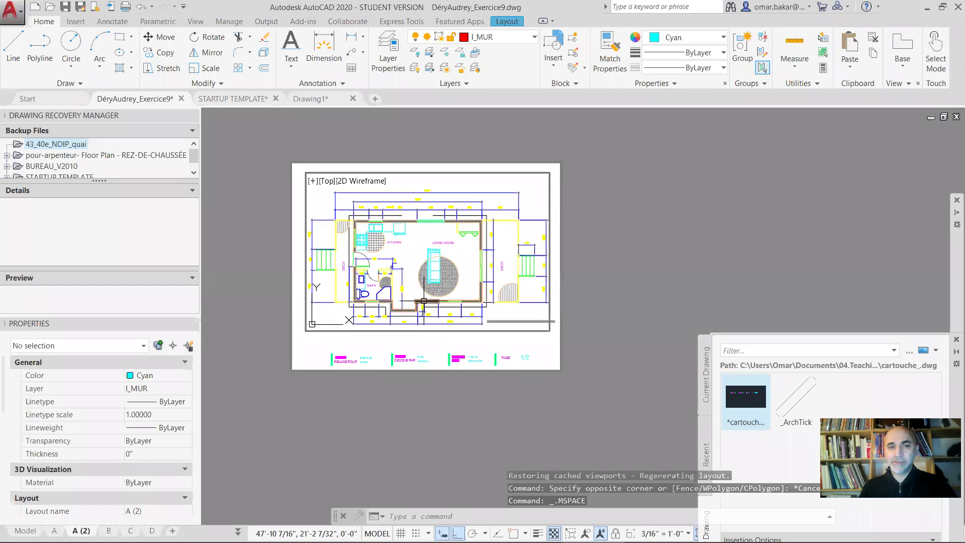
middle_drag(425, 298, 420, 177)
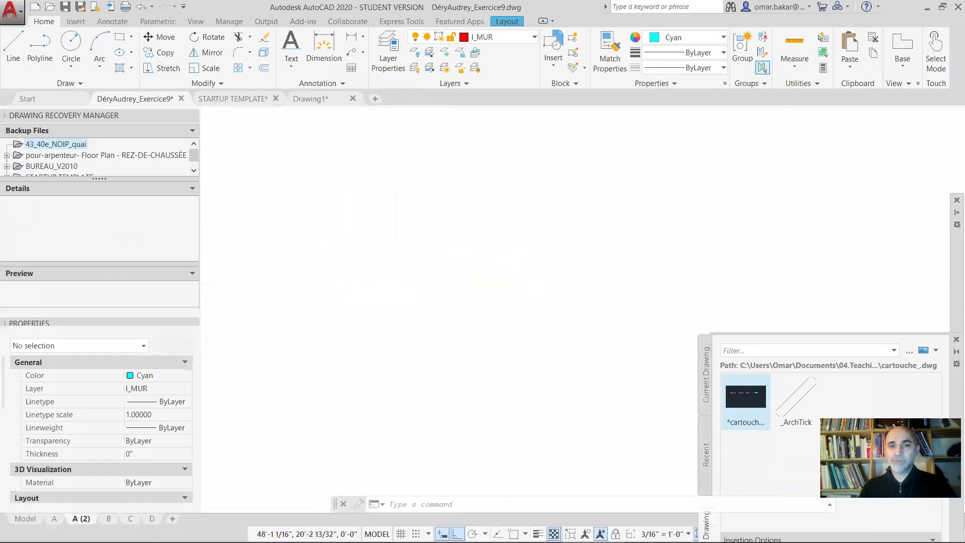
mouse_move(452, 265)
middle_down()
mouse_move(446, 250)
mouse_move(413, 245)
middle_up()
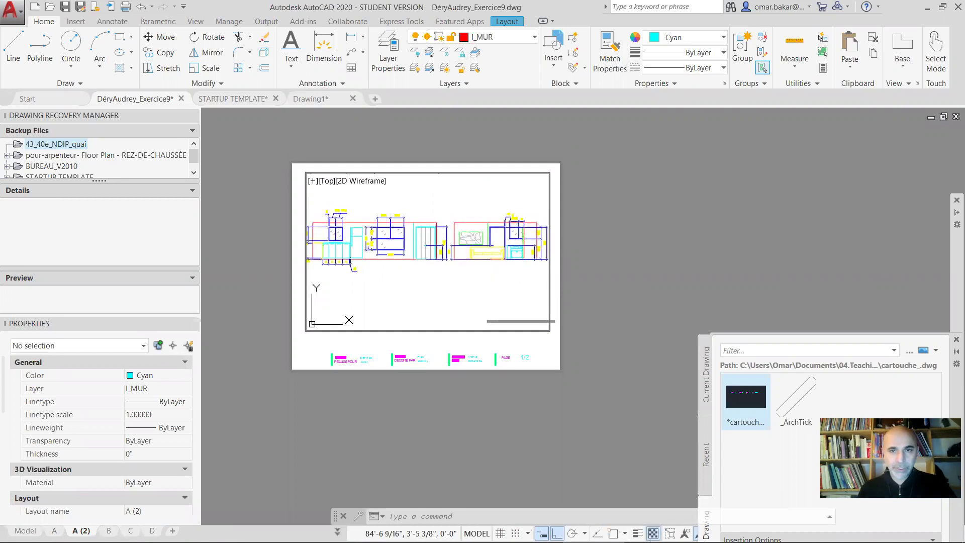
double_click(554, 236)
Stretch the lower-left corner of the elevations viewport on layout A (2) about 1/8" horizontally outward to the left, and deselect the viewport
scroll(551, 239, up, 8)
scroll(551, 240, down, 6)
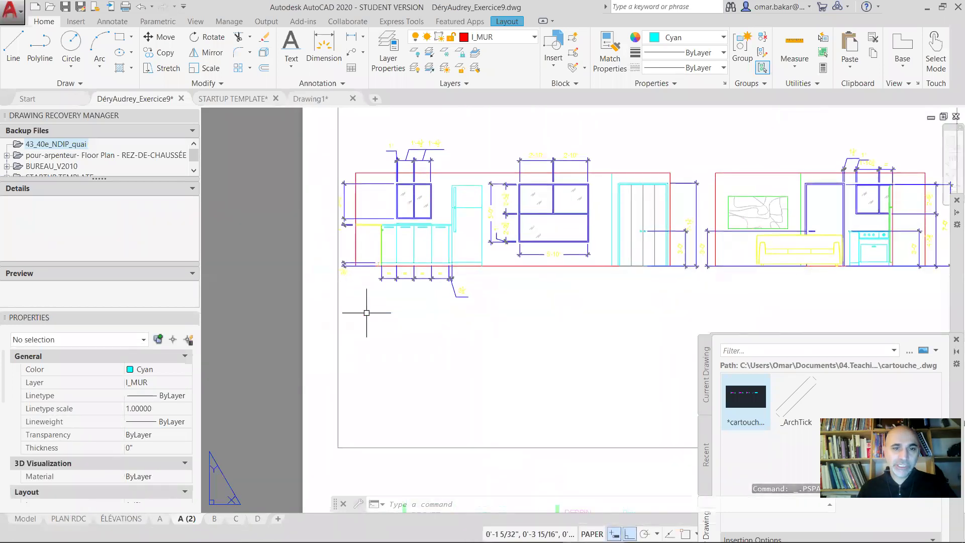
click(336, 442)
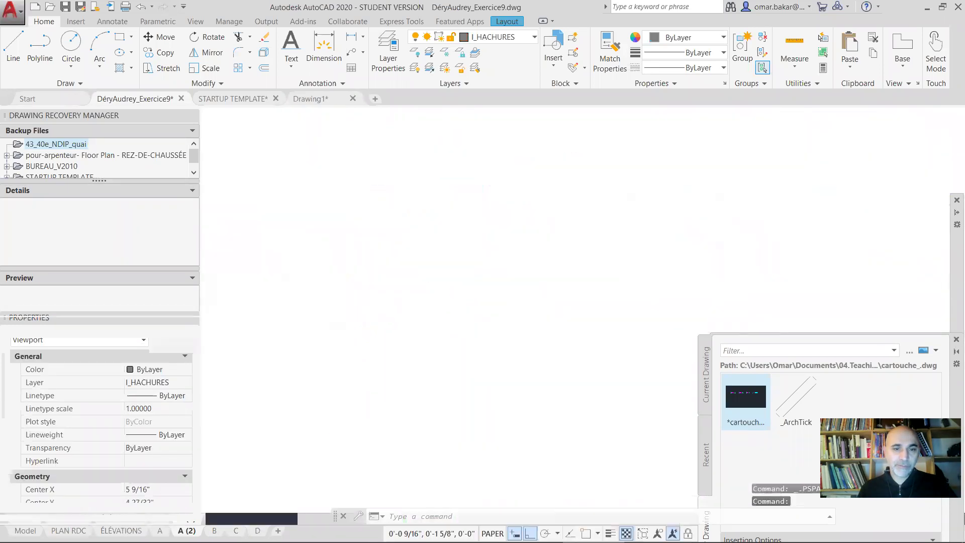
click(338, 453)
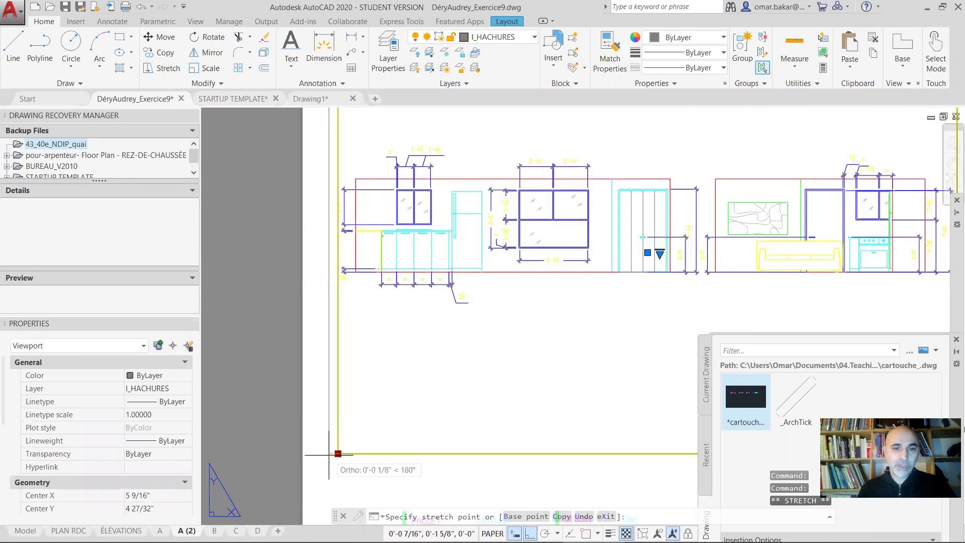
click(328, 453)
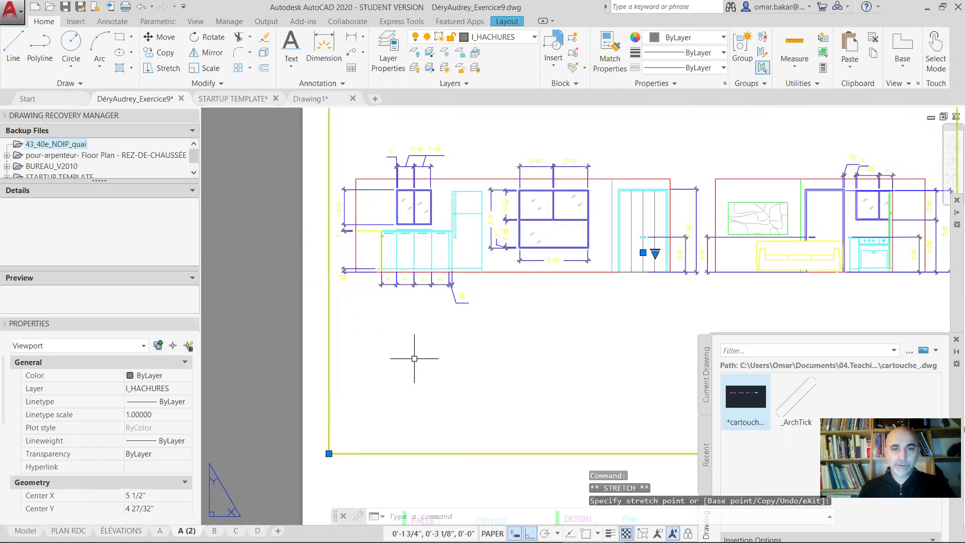
scroll(397, 352, down, 6)
click(513, 372)
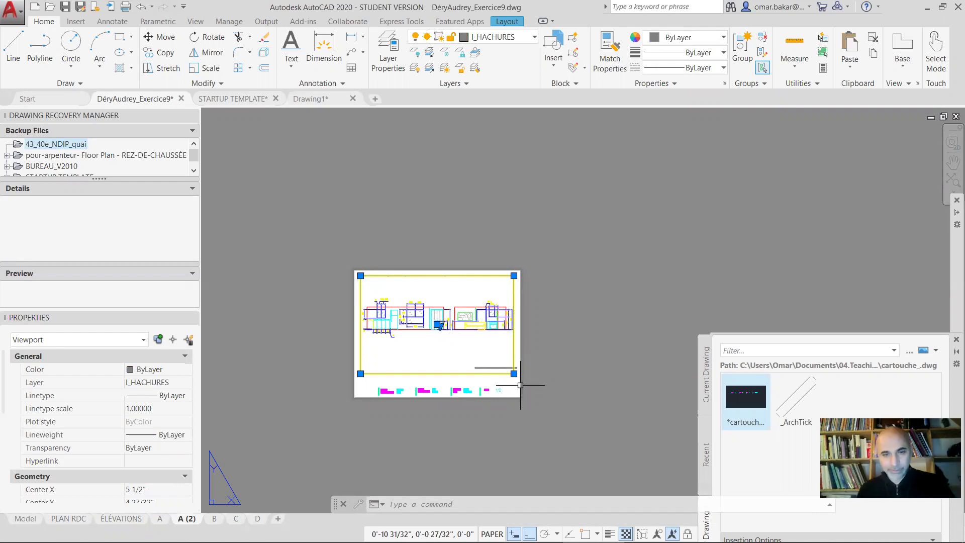
key(Escape)
key(Escape)
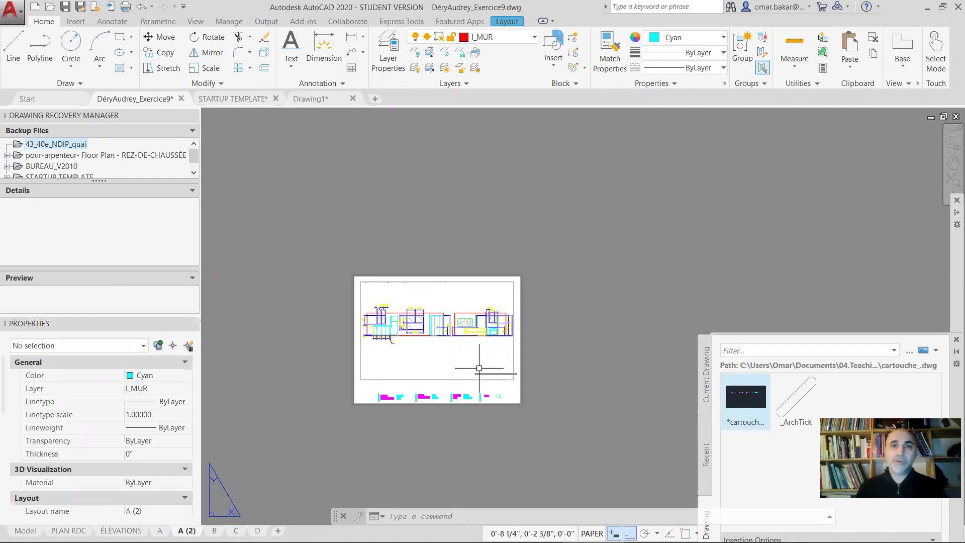
Reopen the Sheet Set Manager and place it floating over the drawing area beside the sheet
click(195, 21)
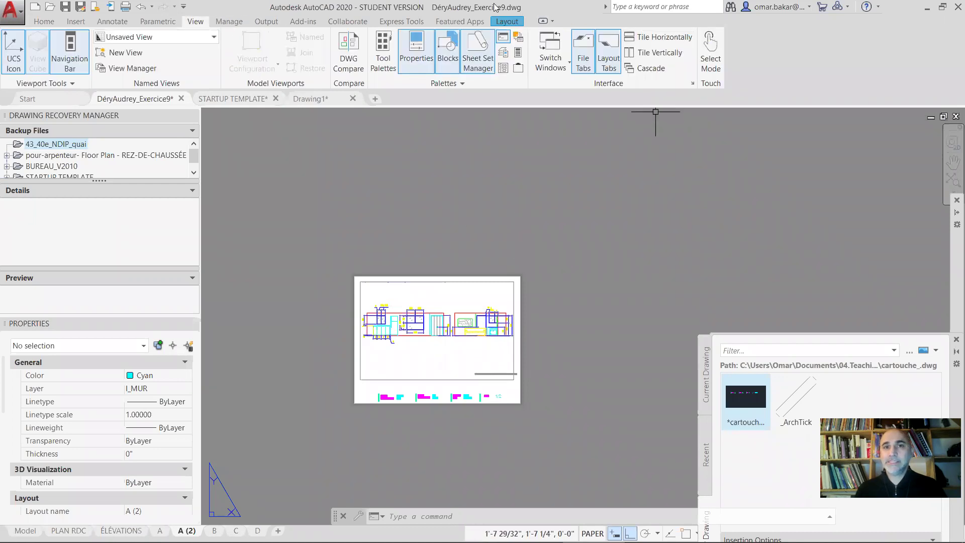
click(480, 62)
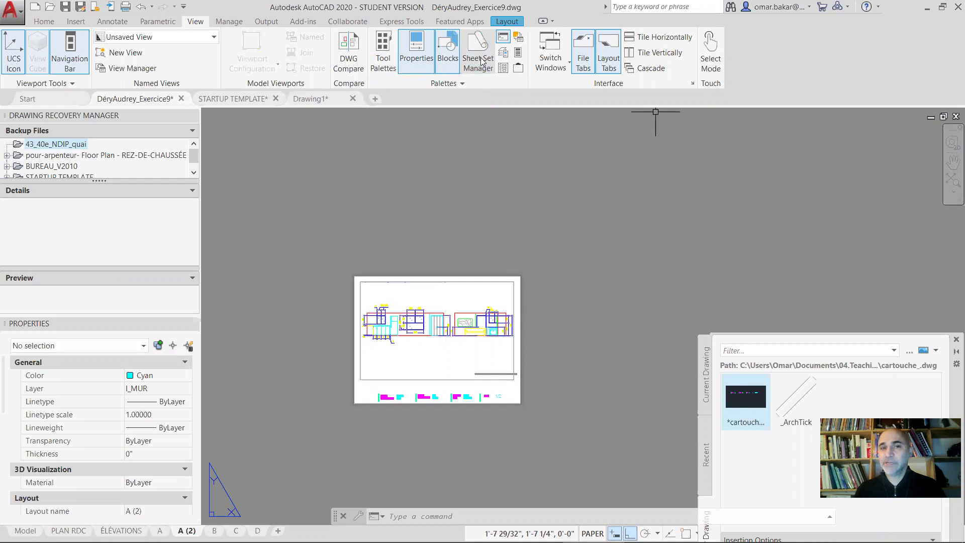
click(481, 61)
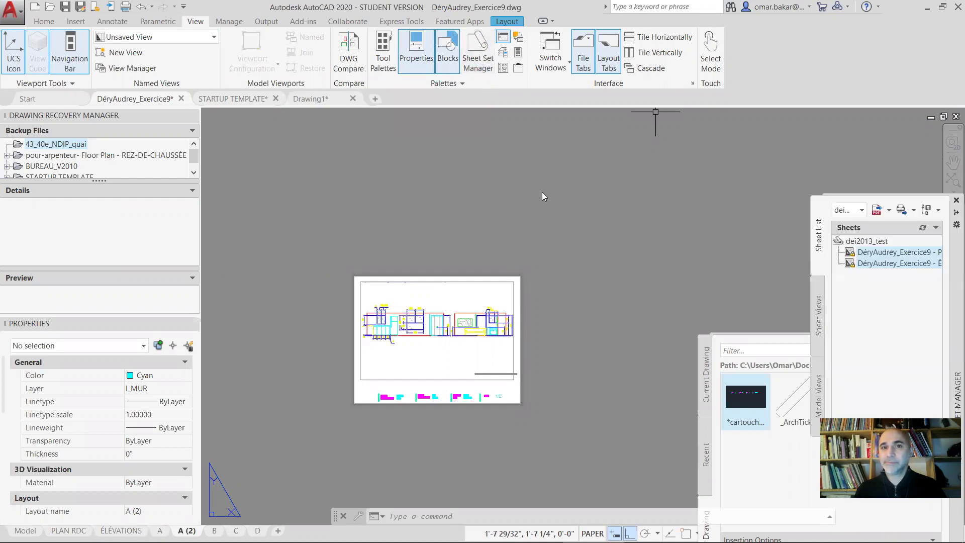
drag(950, 270, 369, 200)
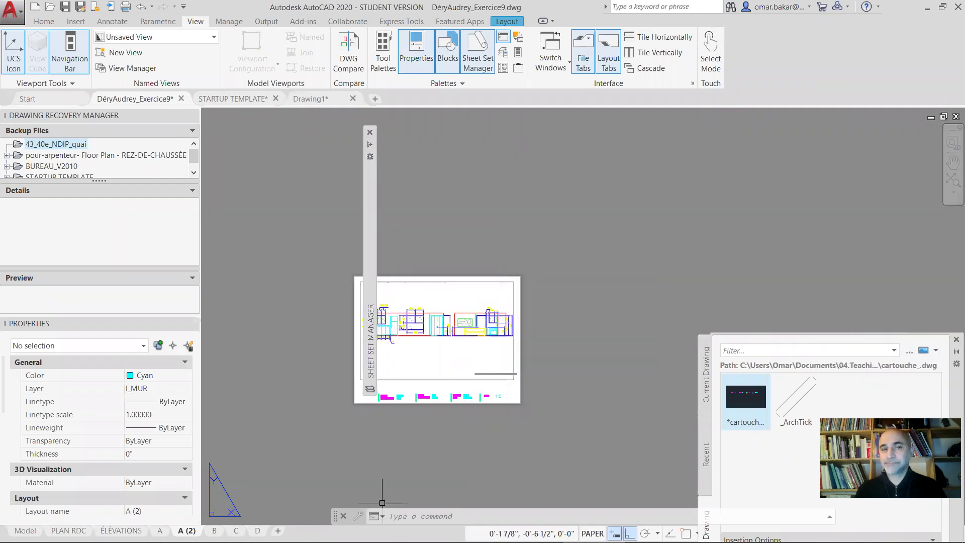
mouse_move(372, 232)
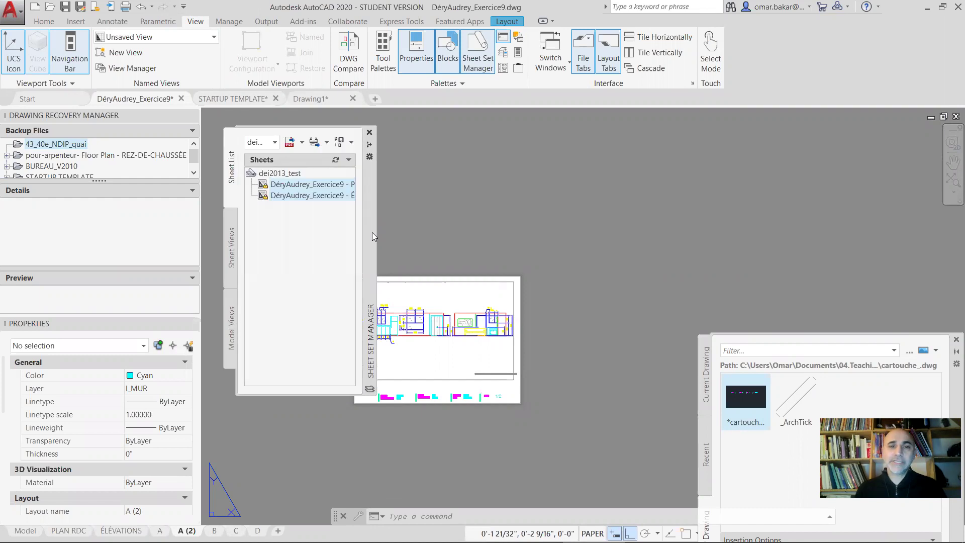
Start a new sheet set from existing drawings, named with DEI2013, the student's first name and ex_1.4 joined by underscores, with the description "test"
click(275, 142)
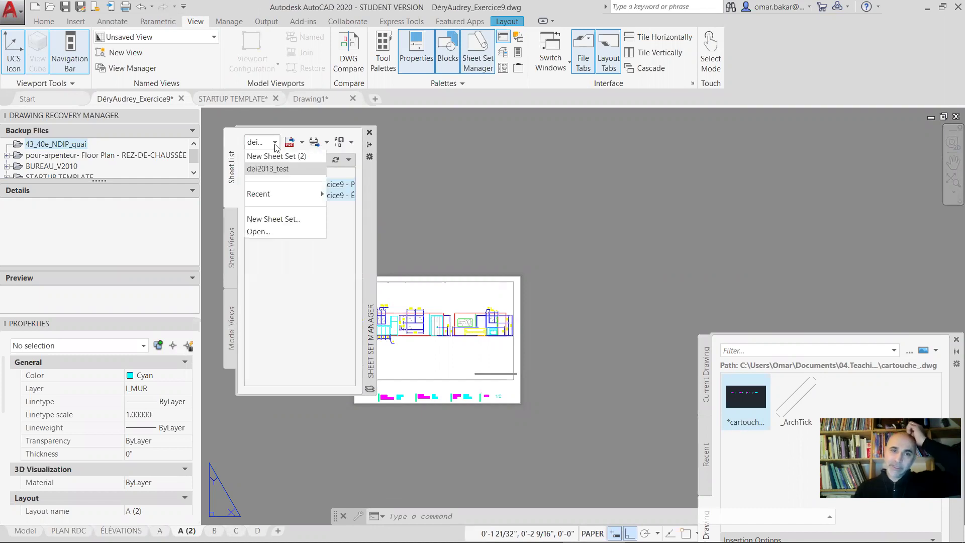
click(289, 220)
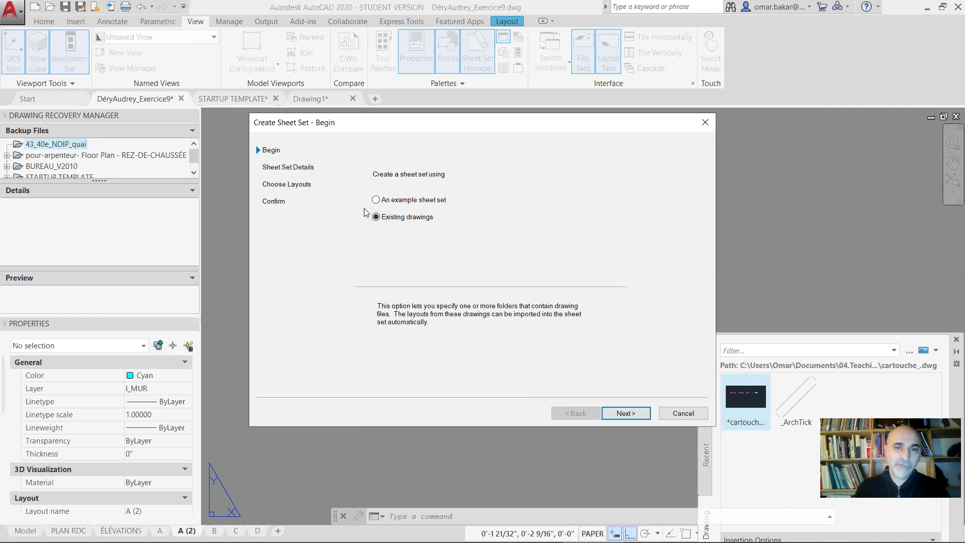
click(625, 414)
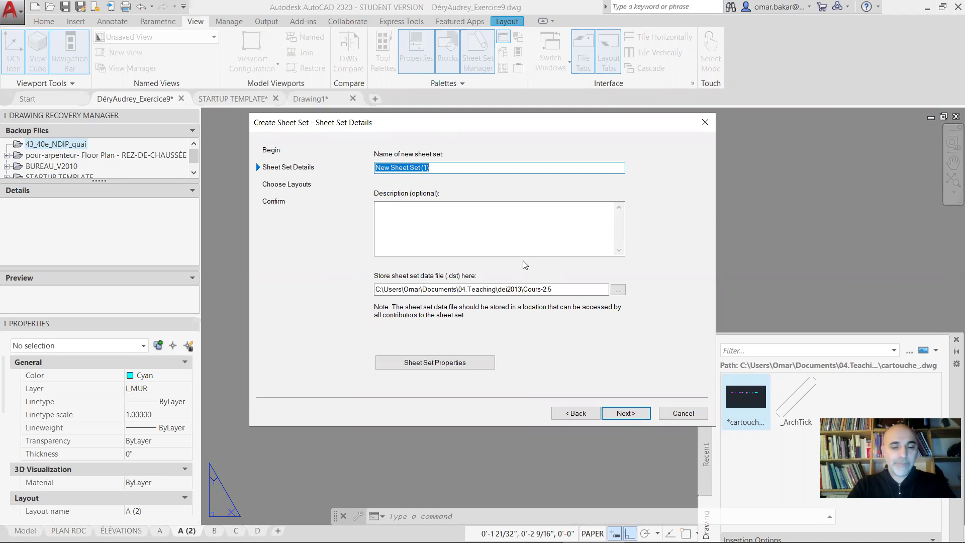
text(DEI201)
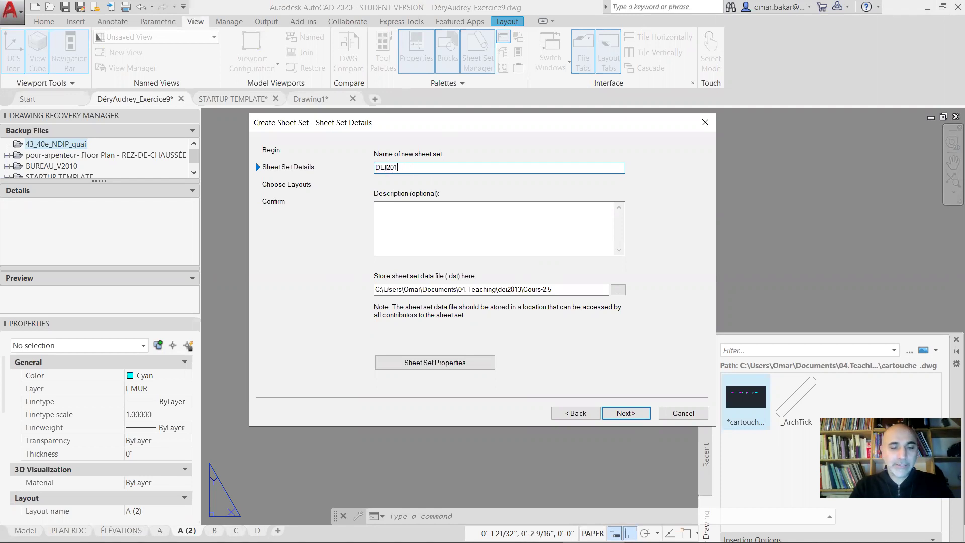
text(3_audrey_ex_1.4)
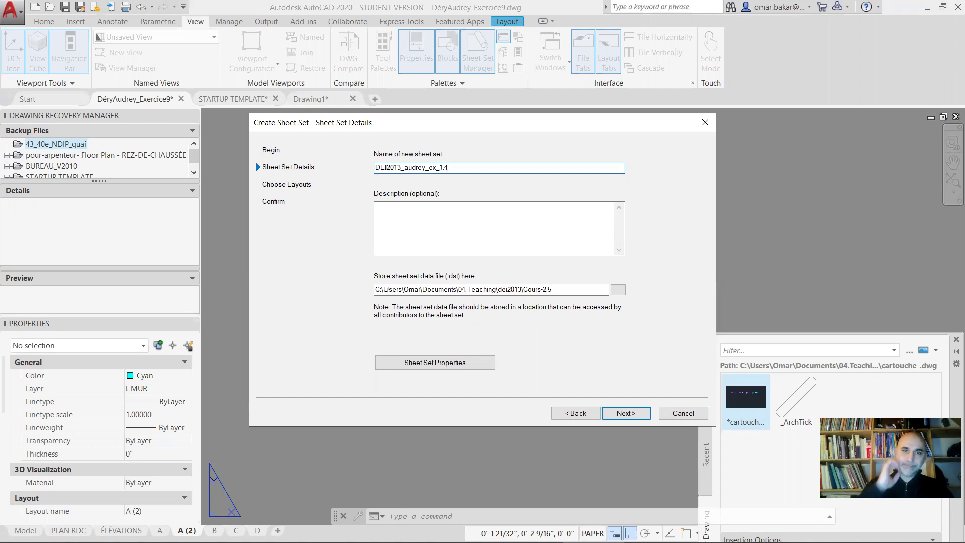
click(438, 224)
text(test)
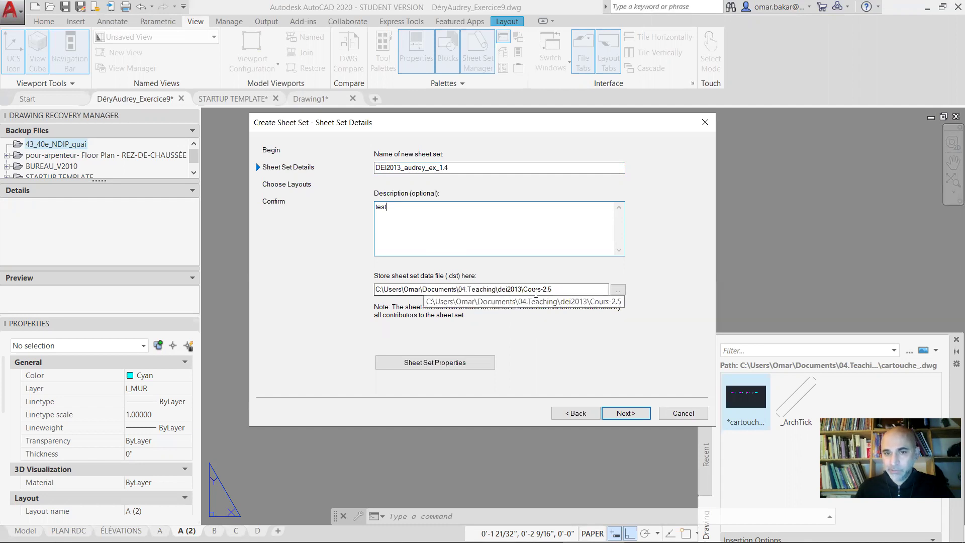
Check the storage folder for the sheet set data file without choosing another location
click(617, 290)
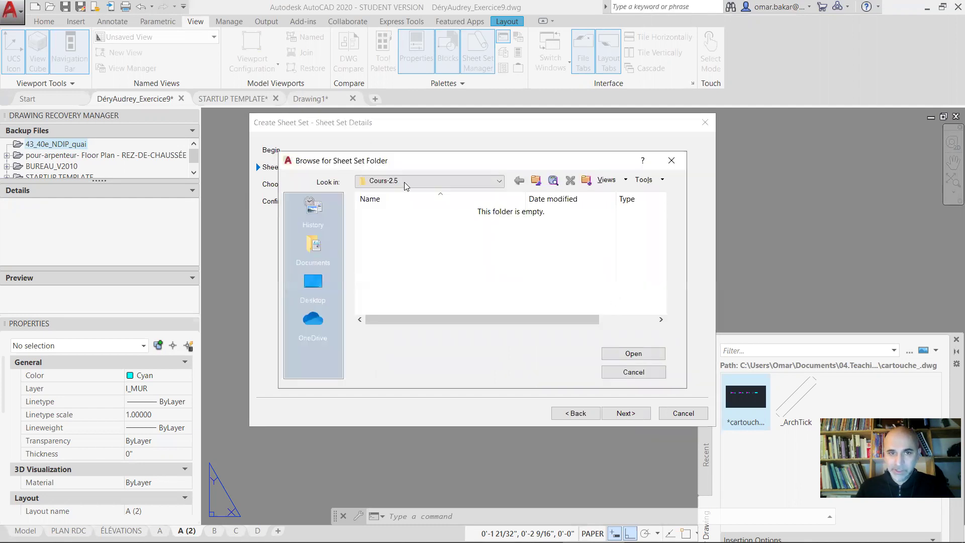
click(397, 182)
click(398, 182)
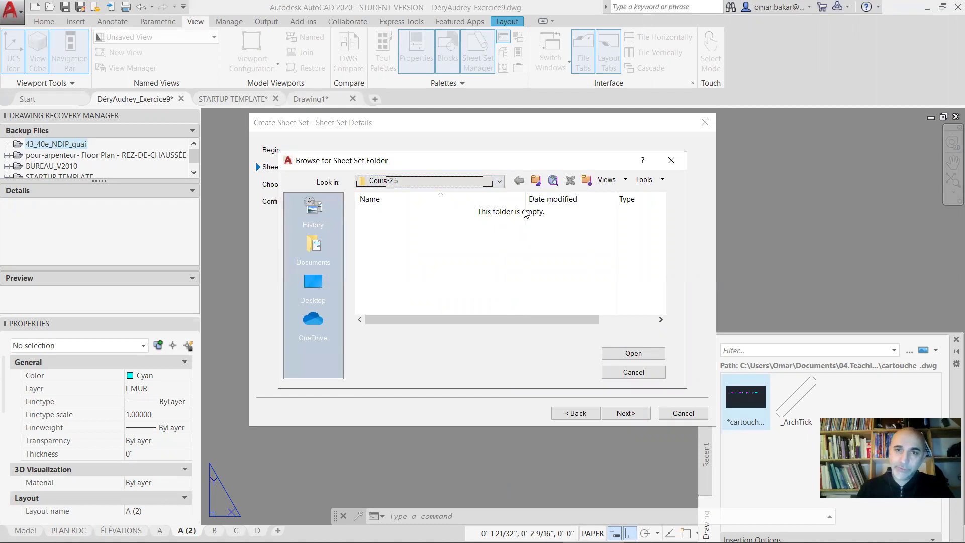
click(638, 372)
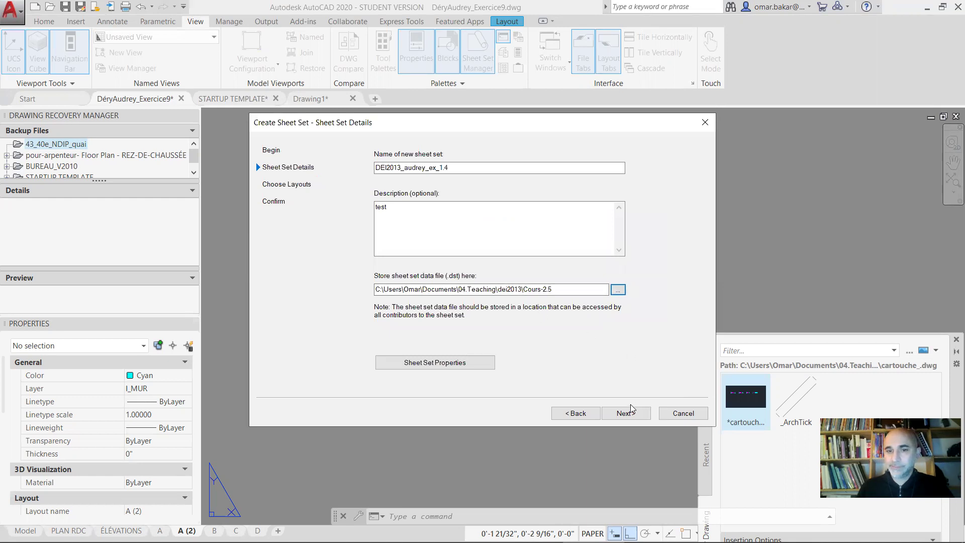
Finish creating the sheet set without adding any layouts to it
click(626, 415)
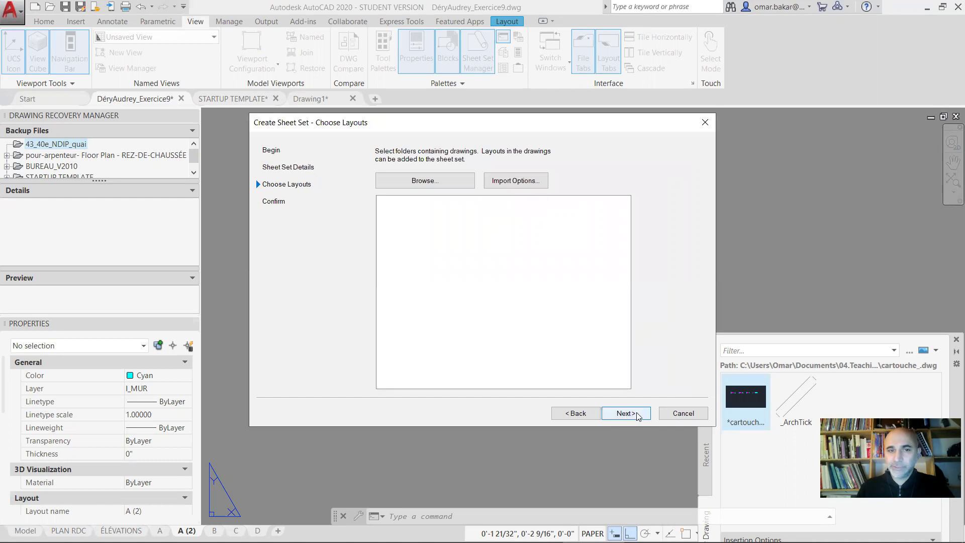
click(636, 413)
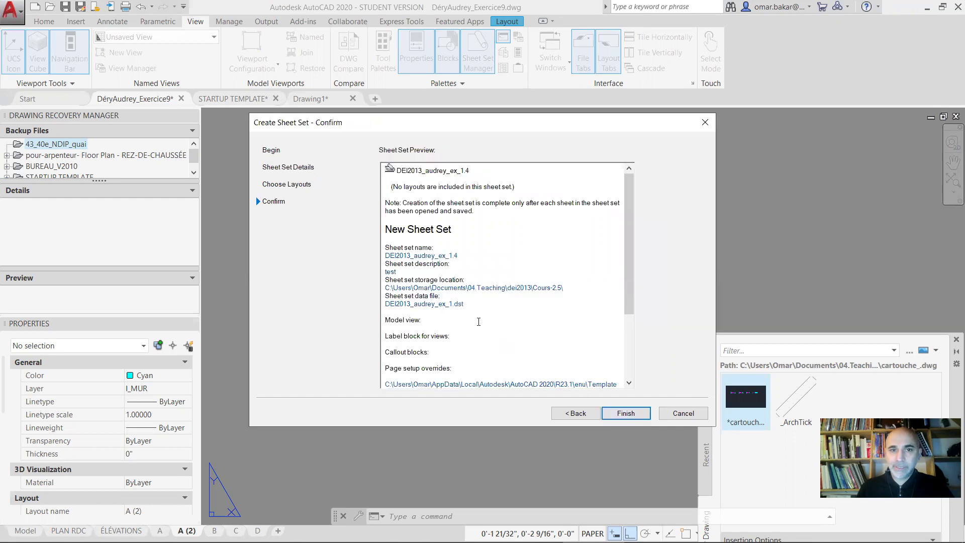
click(636, 416)
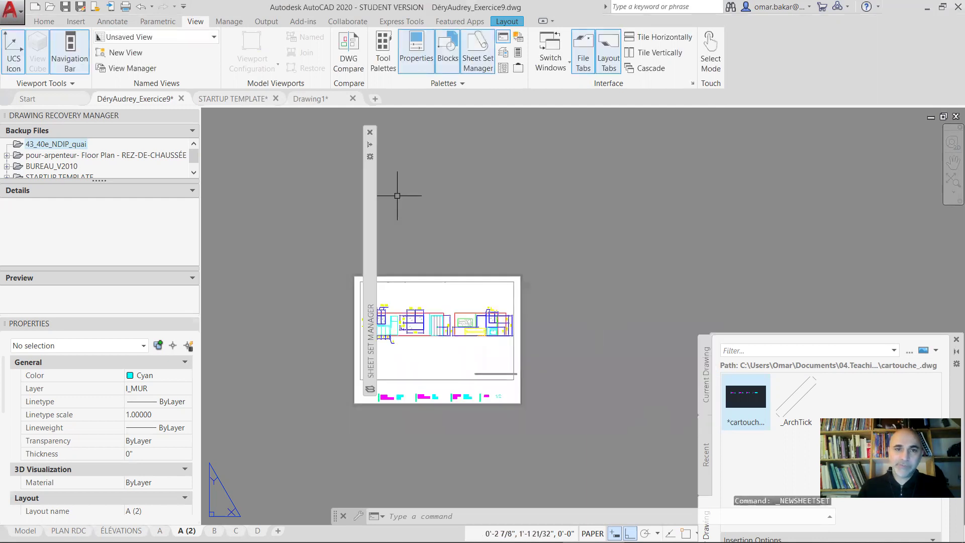
Reposition the Sheet Set Manager so it floats expanded over the drawing area beside the docked Properties palette
mouse_move(372, 197)
drag(372, 197, 575, 200)
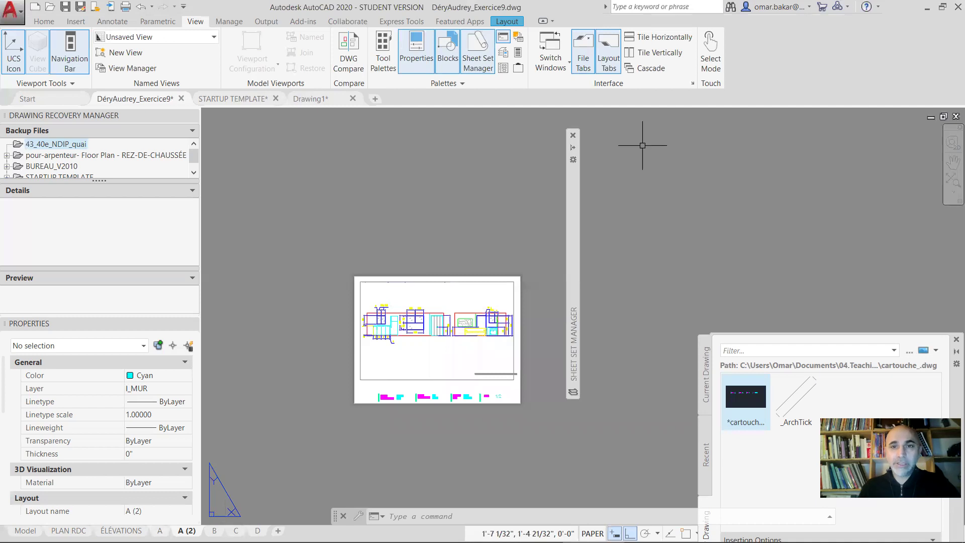
mouse_move(573, 145)
drag(569, 178, 211, 196)
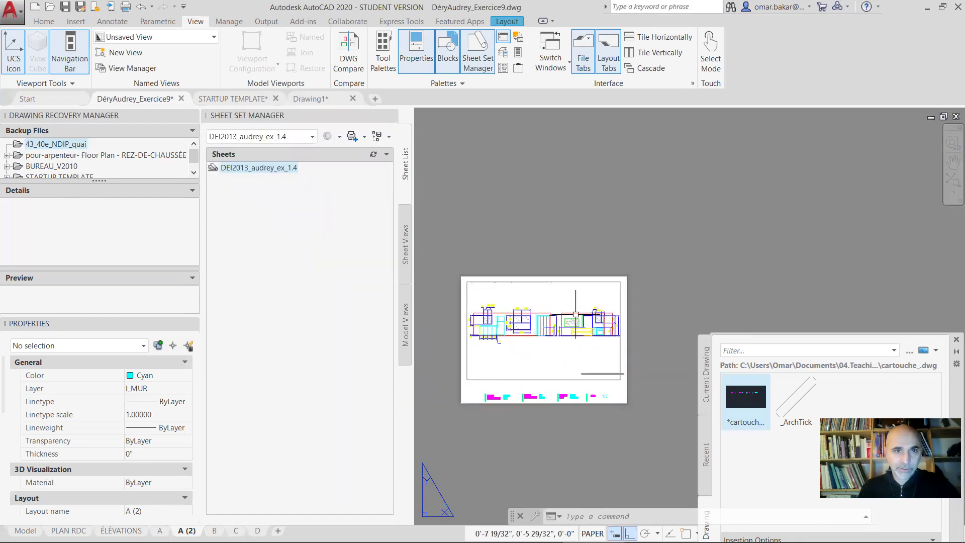
drag(464, 145, 468, 137)
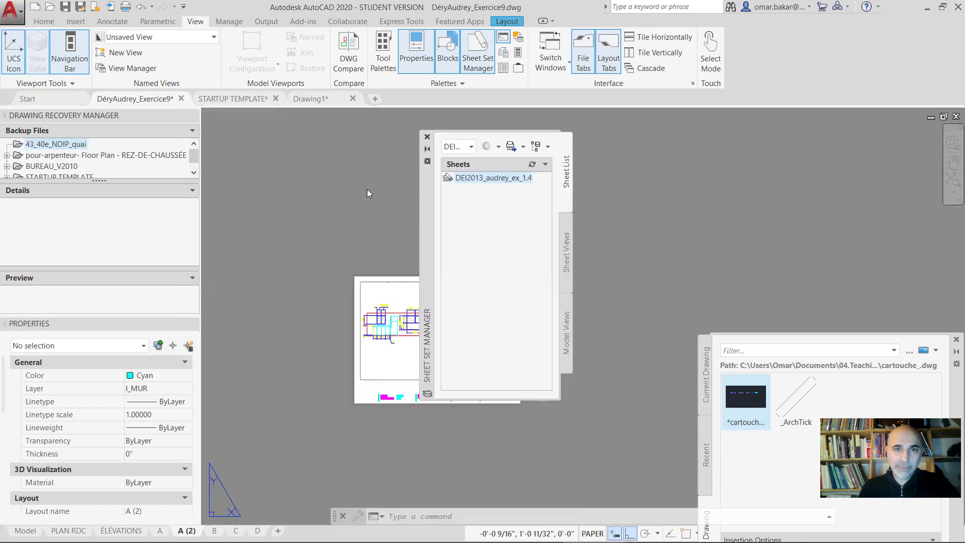
drag(367, 192, 239, 182)
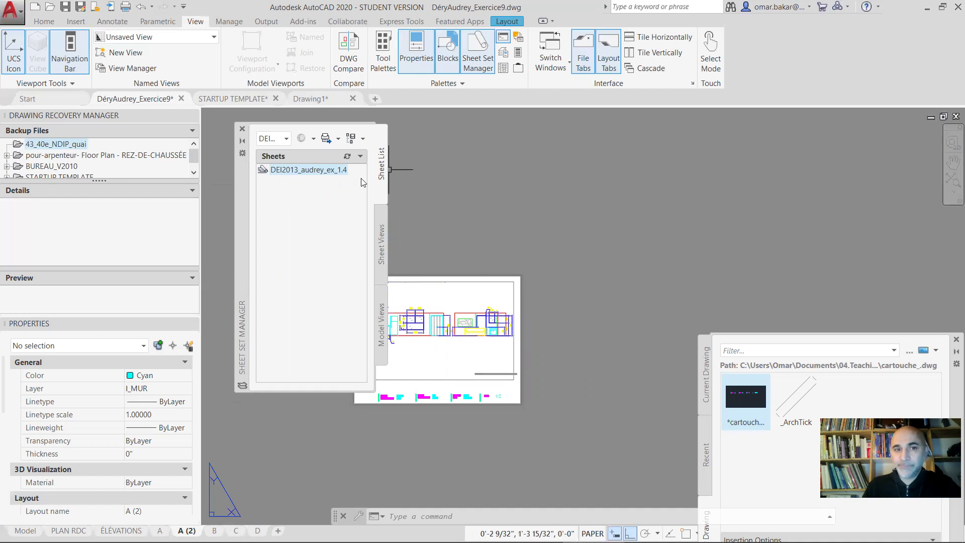
right_click(306, 174)
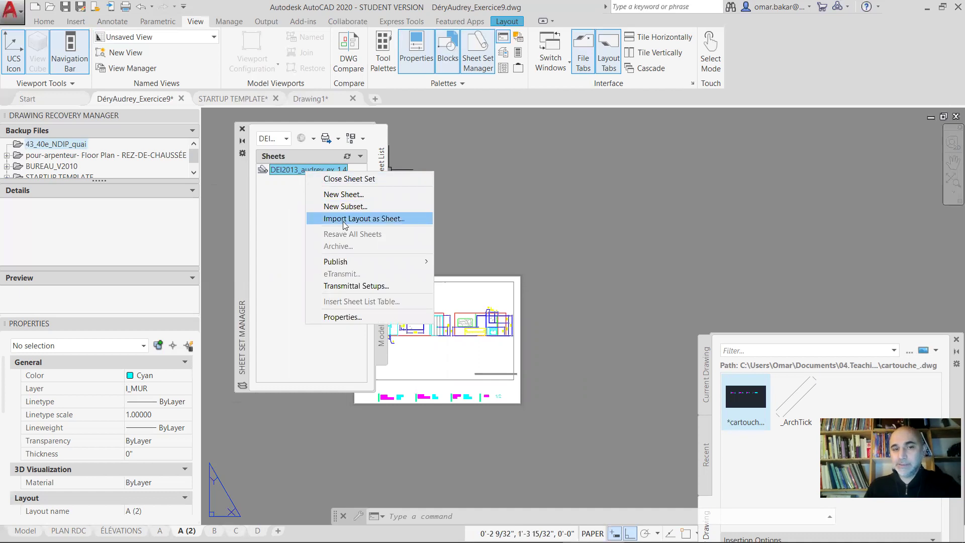
click(386, 218)
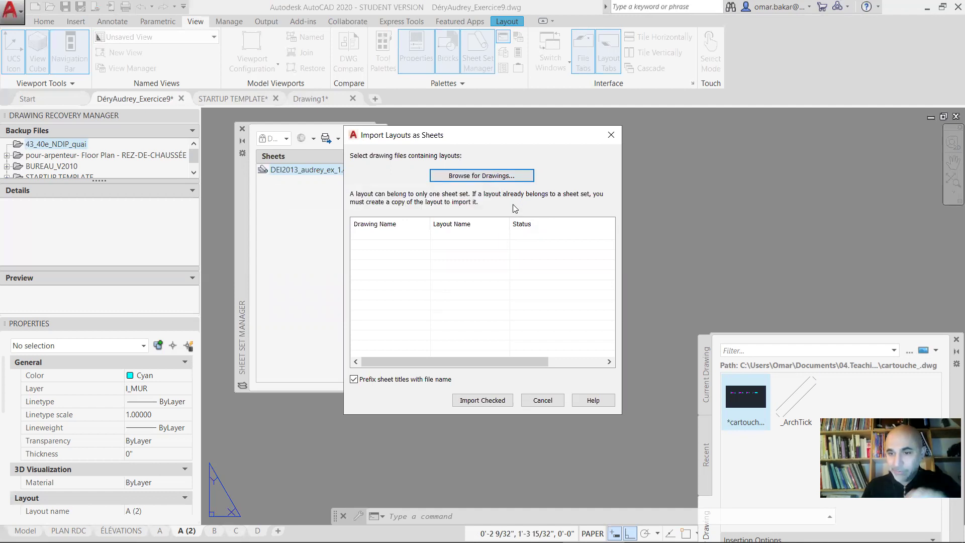
click(497, 177)
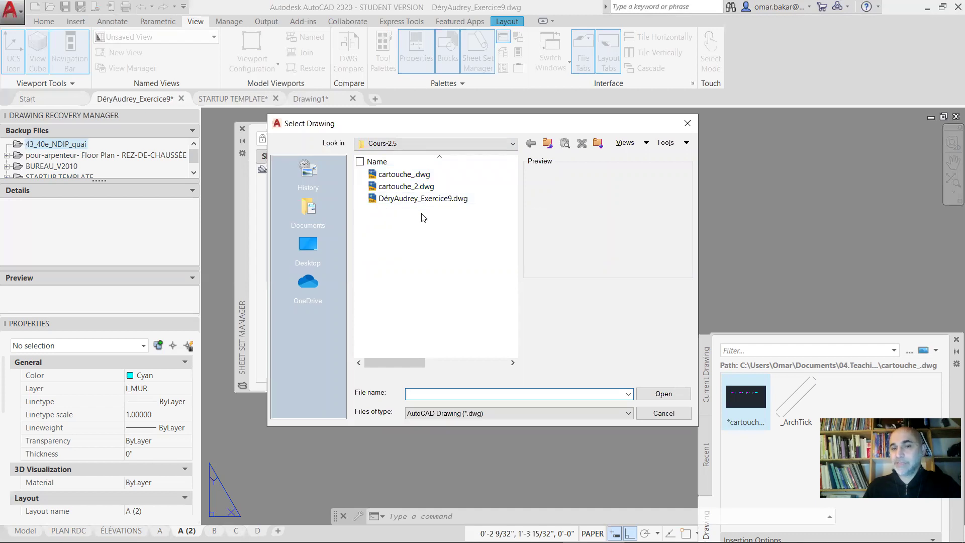
click(662, 413)
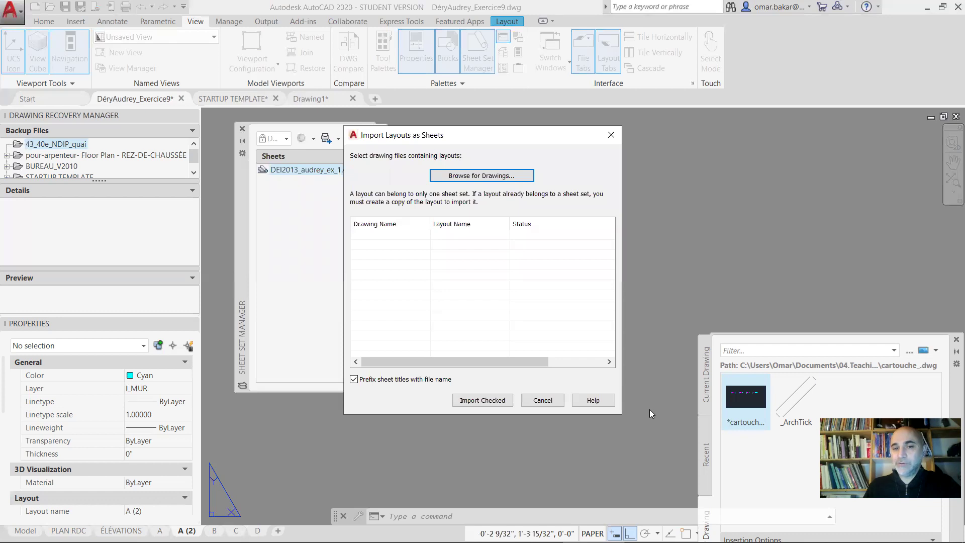
click(543, 400)
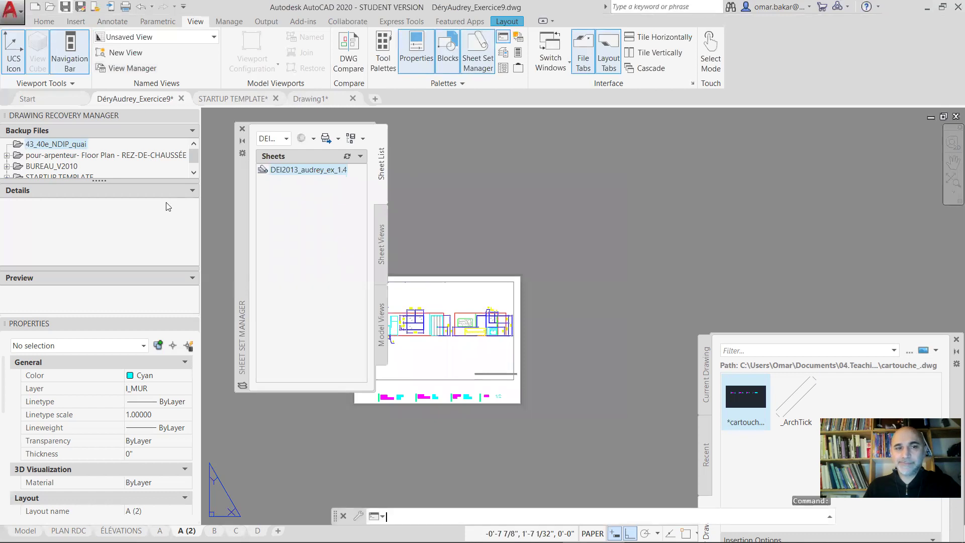
Save the drawing and load the student's Exercice9 drawing as the source for importing layouts into the sheet set
key(ctrl+s)
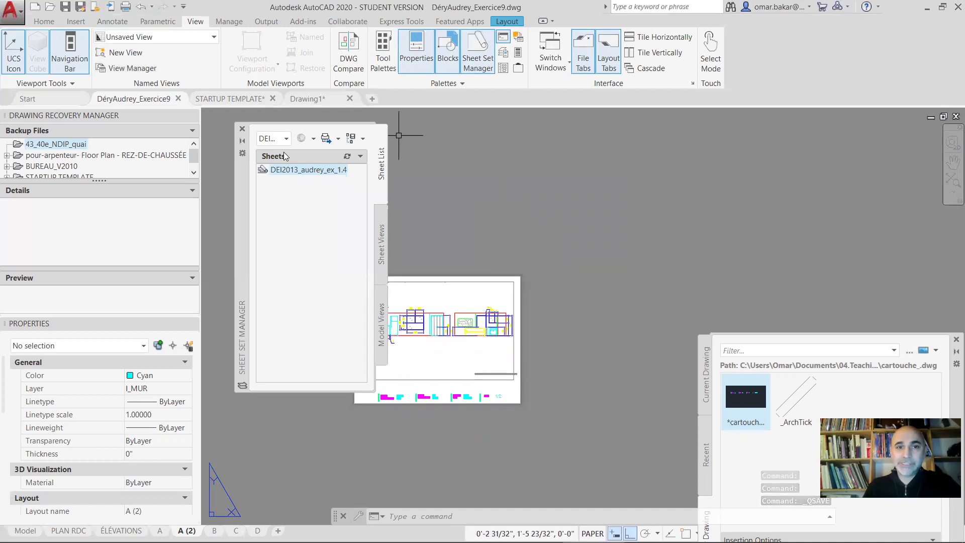
right_click(308, 171)
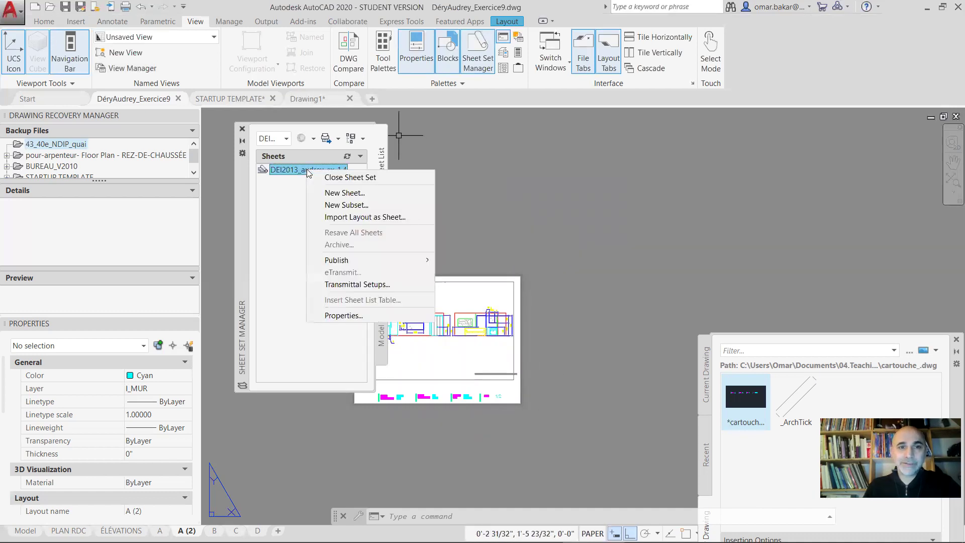
click(352, 216)
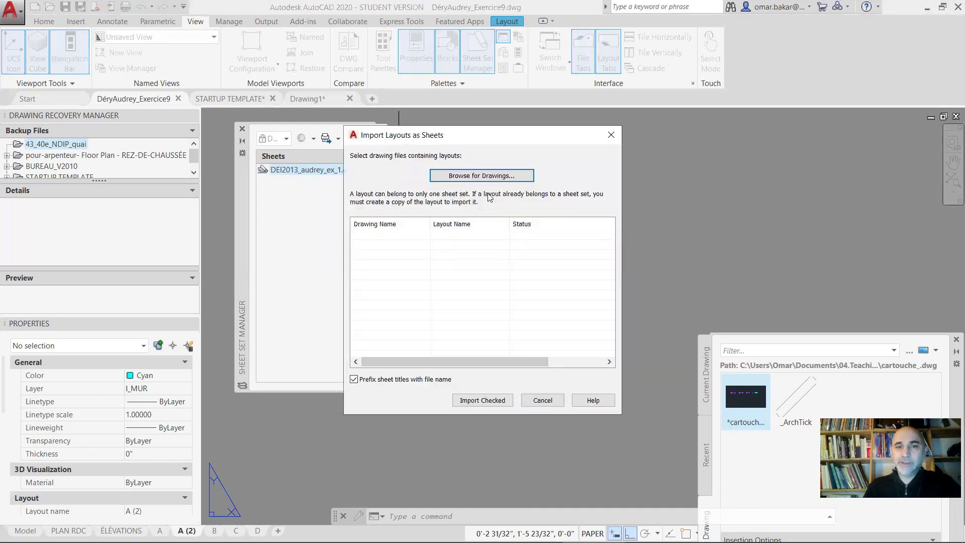
click(500, 176)
click(424, 199)
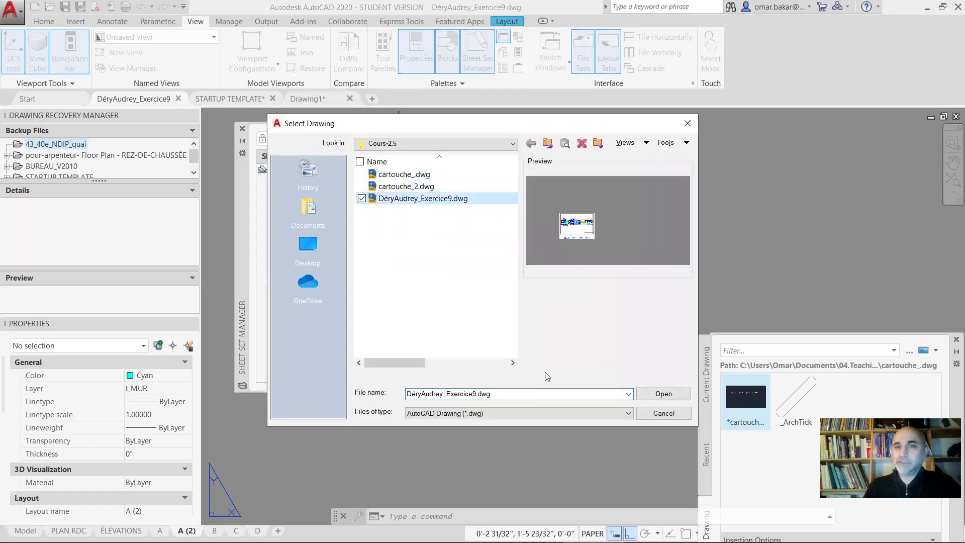
click(664, 394)
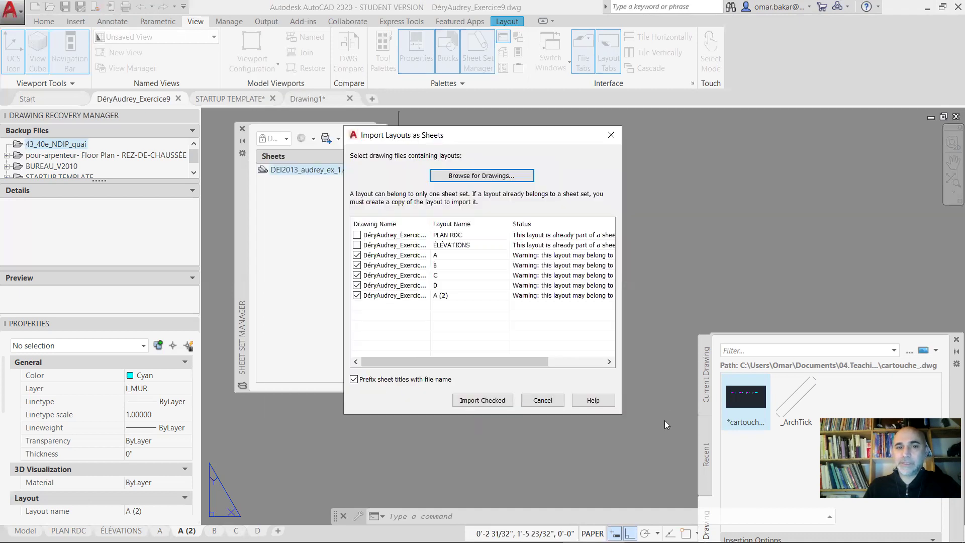
Import only layouts A and A (2) as sheets, leaving out layouts B, C and D
drag(449, 141, 546, 92)
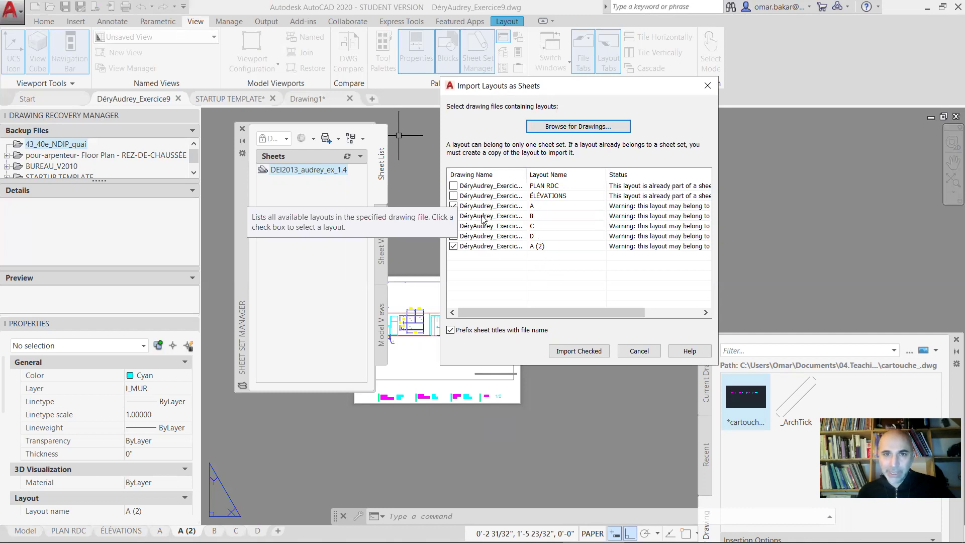
click(453, 216)
click(454, 235)
click(453, 246)
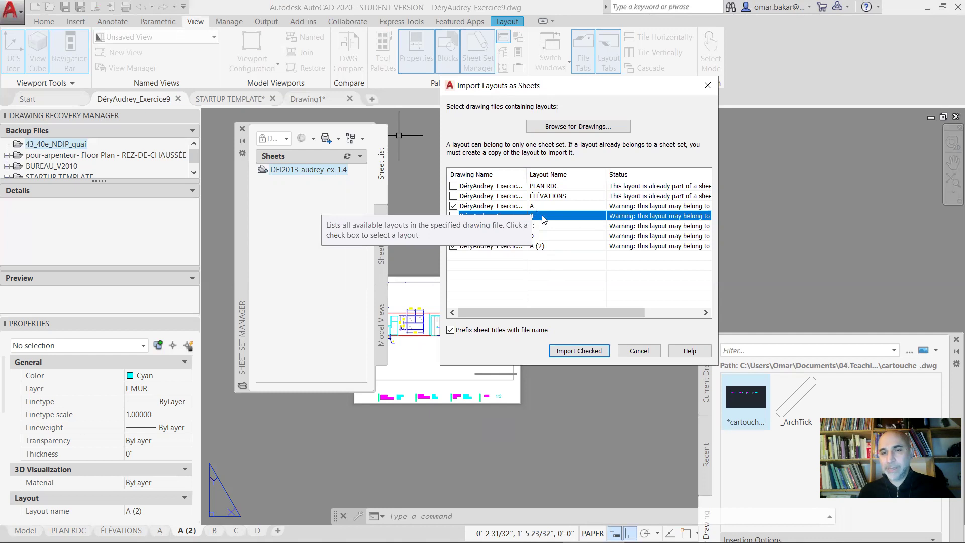
click(595, 354)
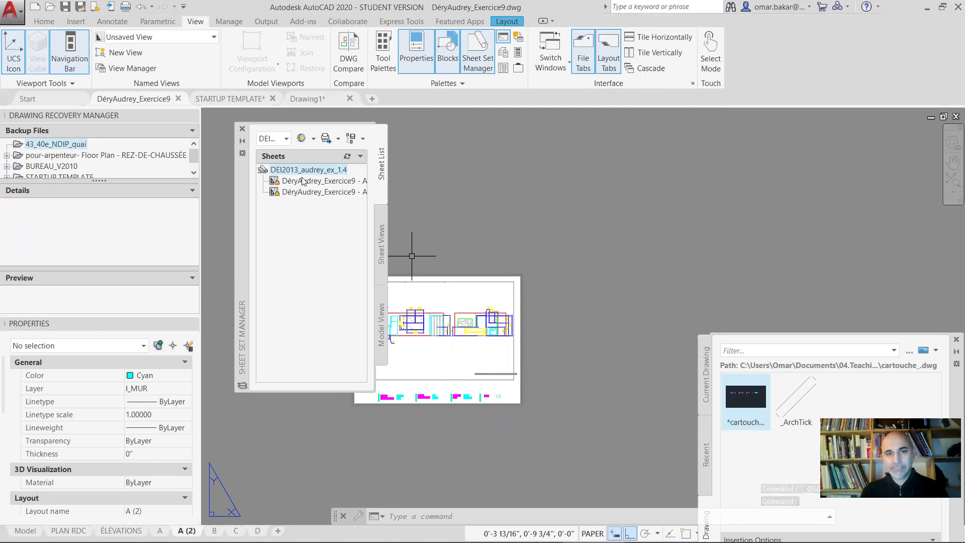
Open the imported A and A (2) sheets from the sheet list to check the plan and the elevations
scroll(502, 373, up, 6)
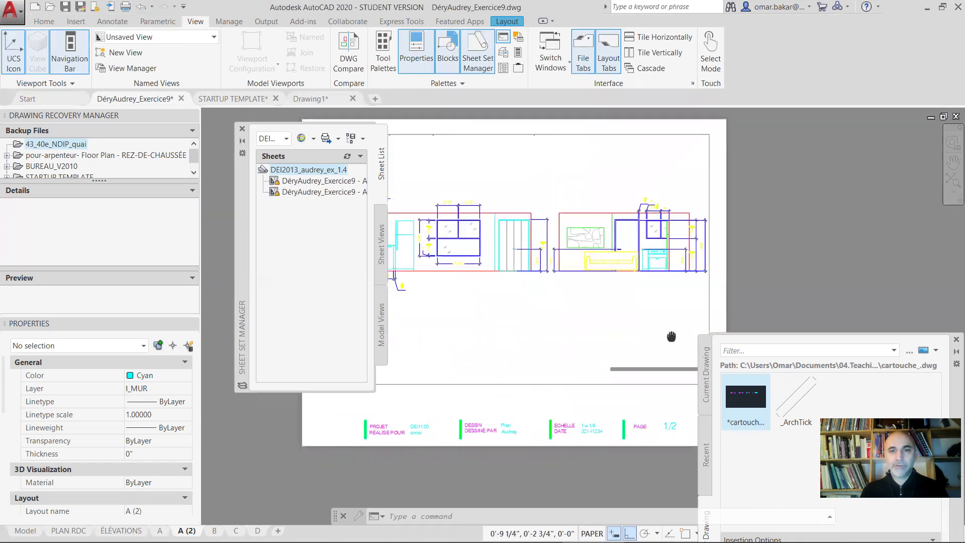
scroll(570, 319, down, 4)
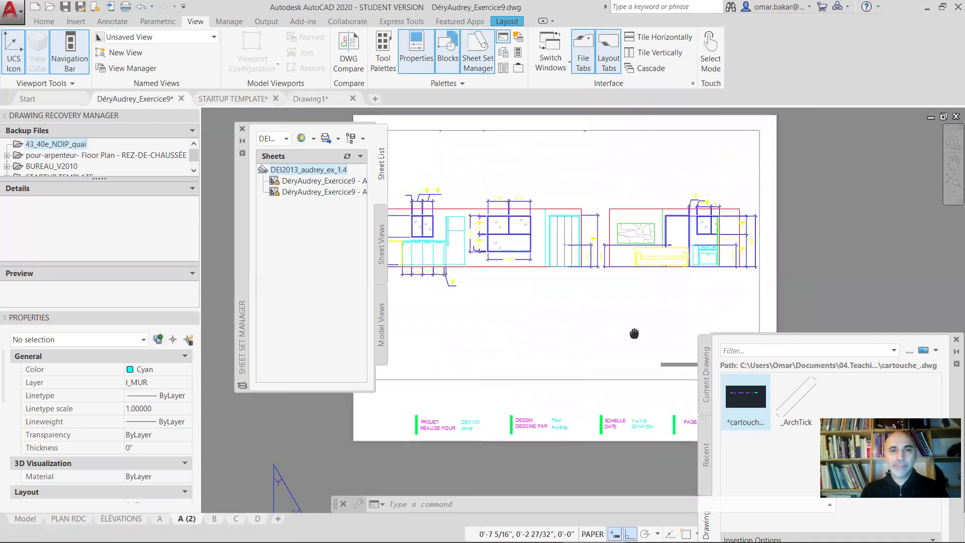
double_click(302, 183)
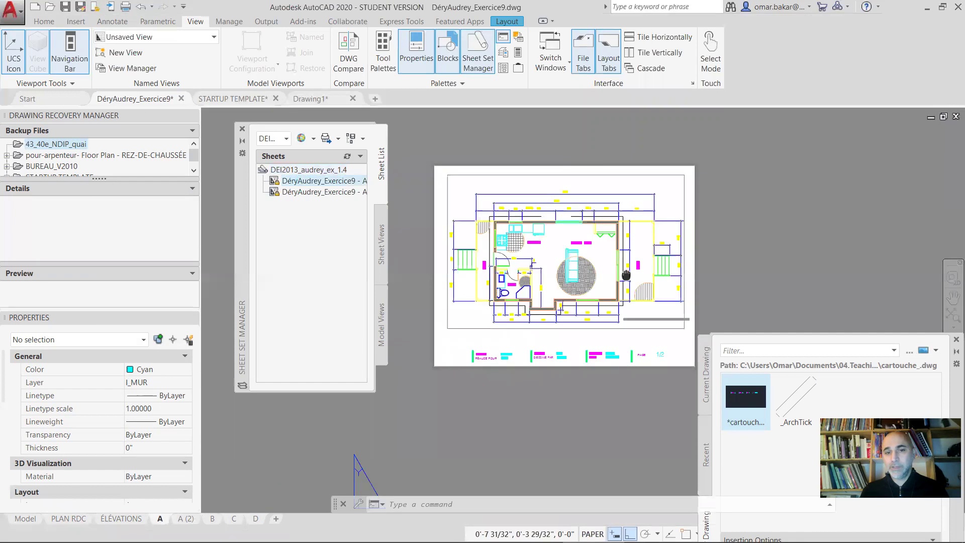
double_click(318, 193)
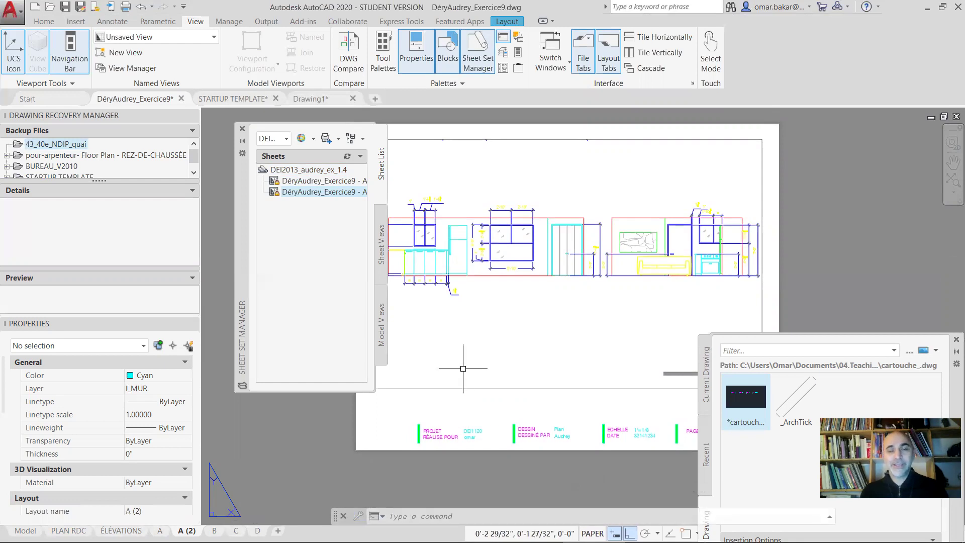
Review the sheet set's publishing formats, publish options and sheet selection choices without applying any
click(315, 142)
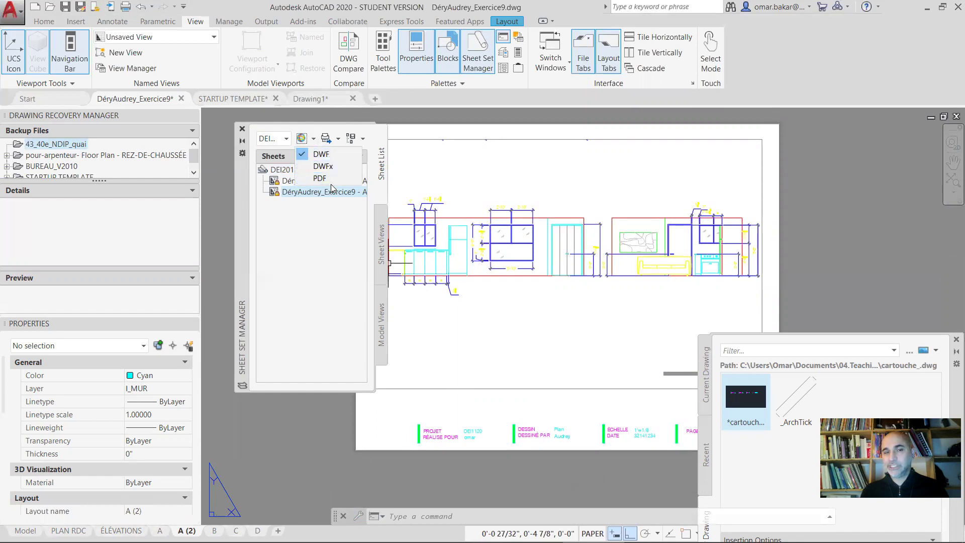
click(326, 246)
click(339, 142)
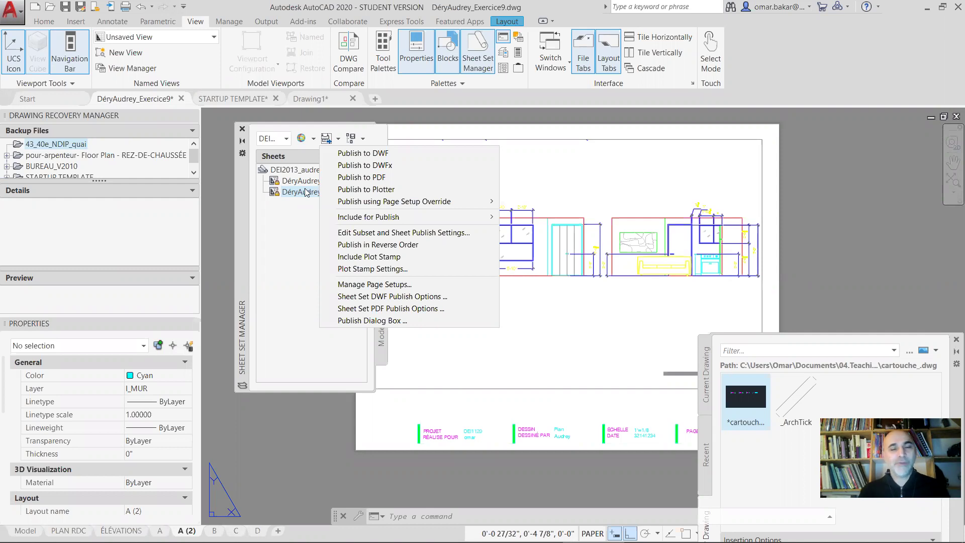
click(295, 264)
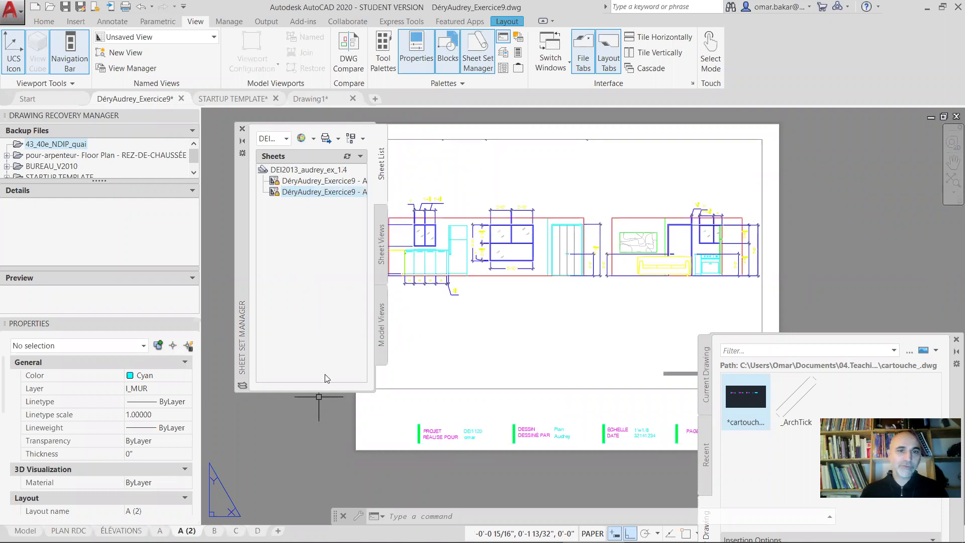
click(353, 138)
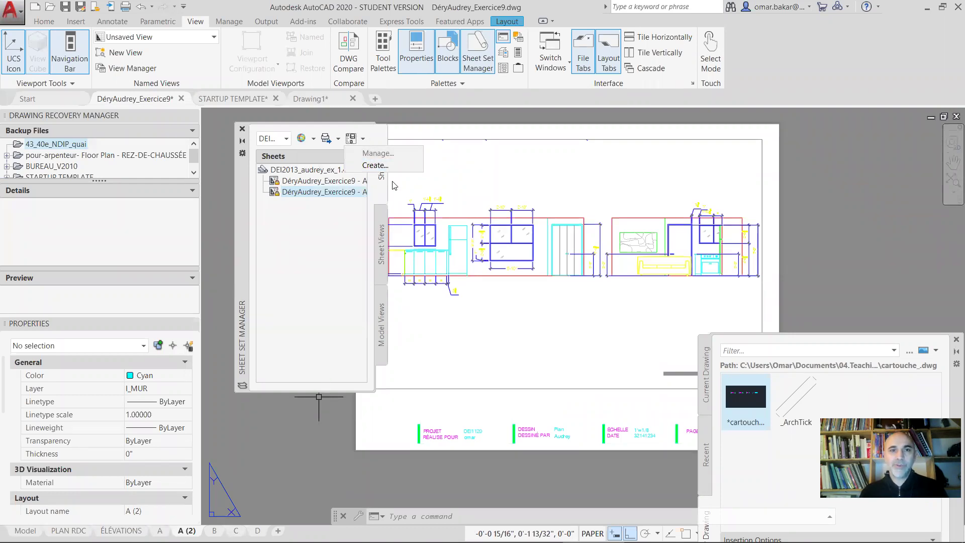
click(319, 252)
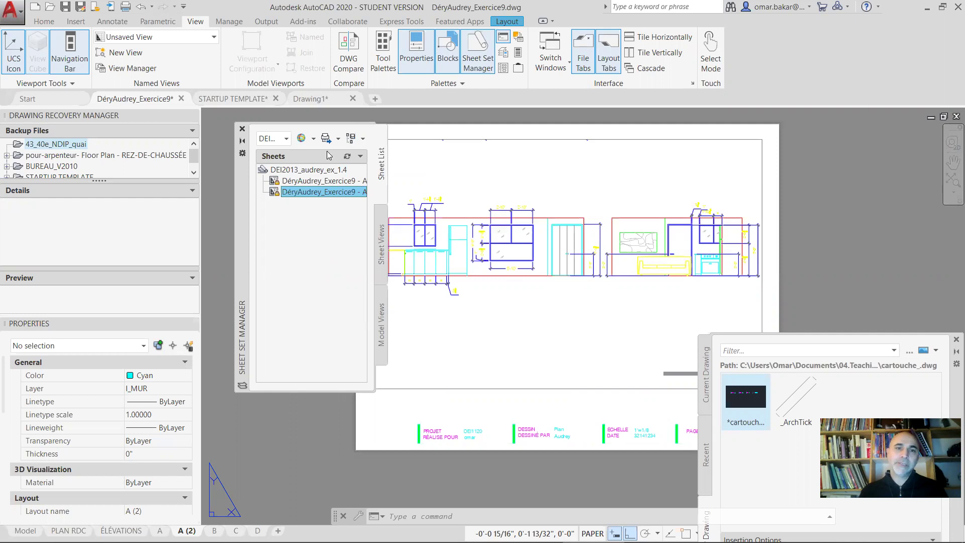
Include the plot stamp when publishing the sheet set
click(338, 140)
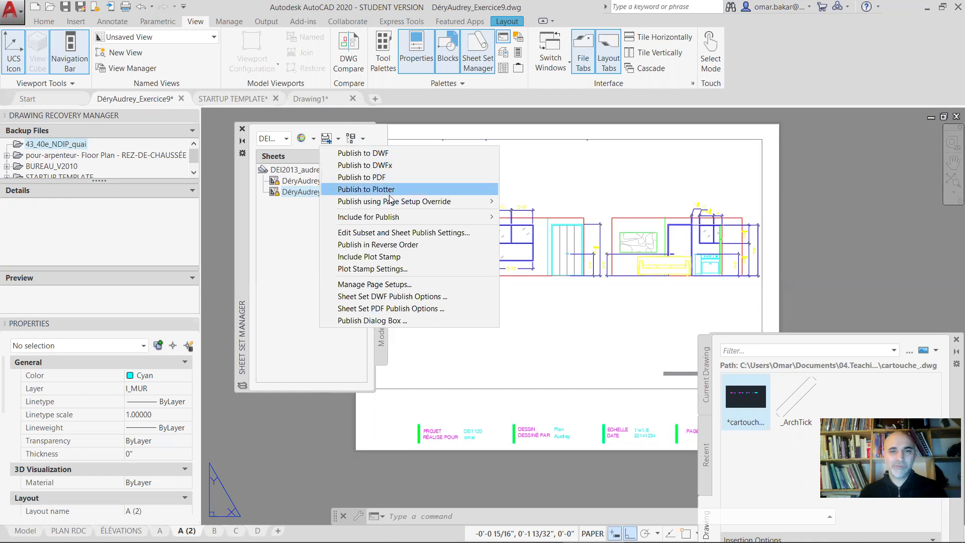
mouse_move(389, 201)
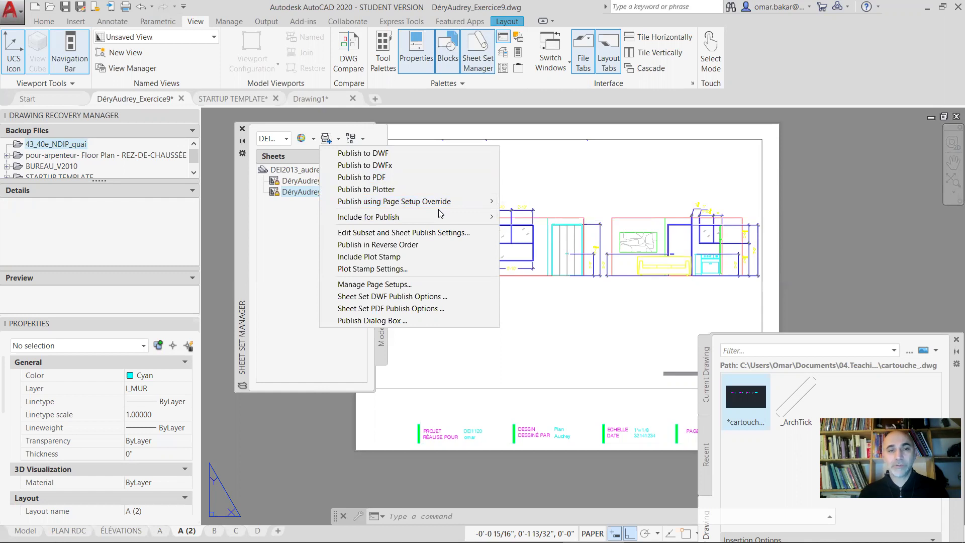
mouse_move(411, 222)
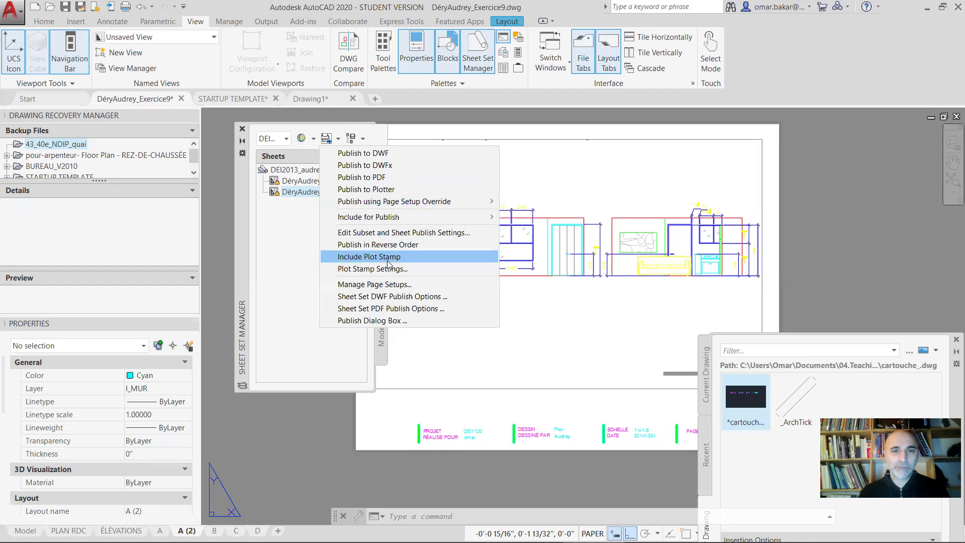
click(387, 257)
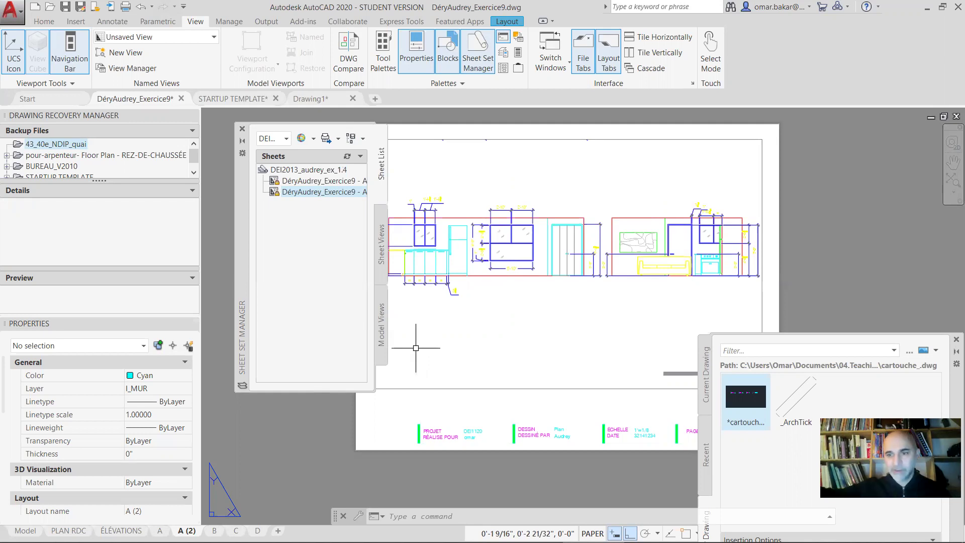
Inspect the plot stamp settings and their available fields without saving any changes
click(337, 139)
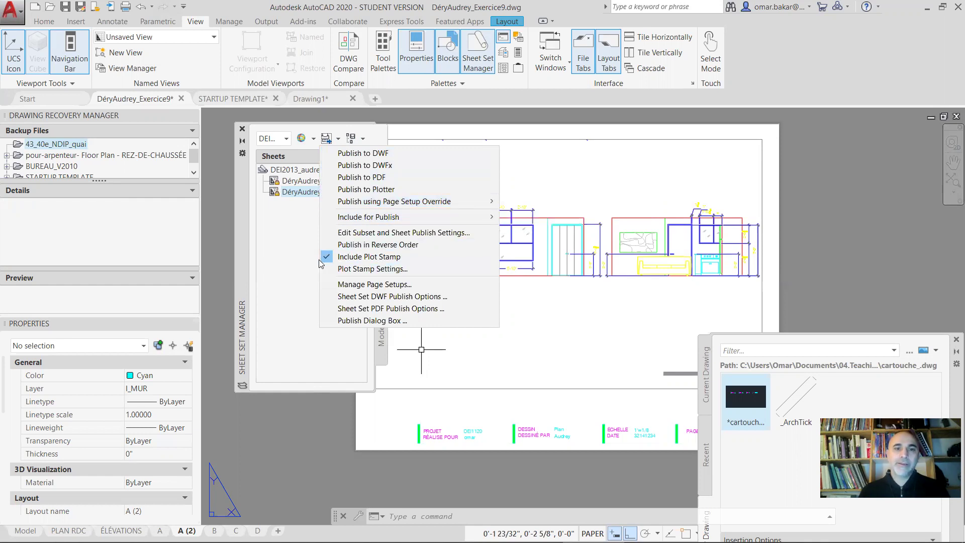
click(363, 270)
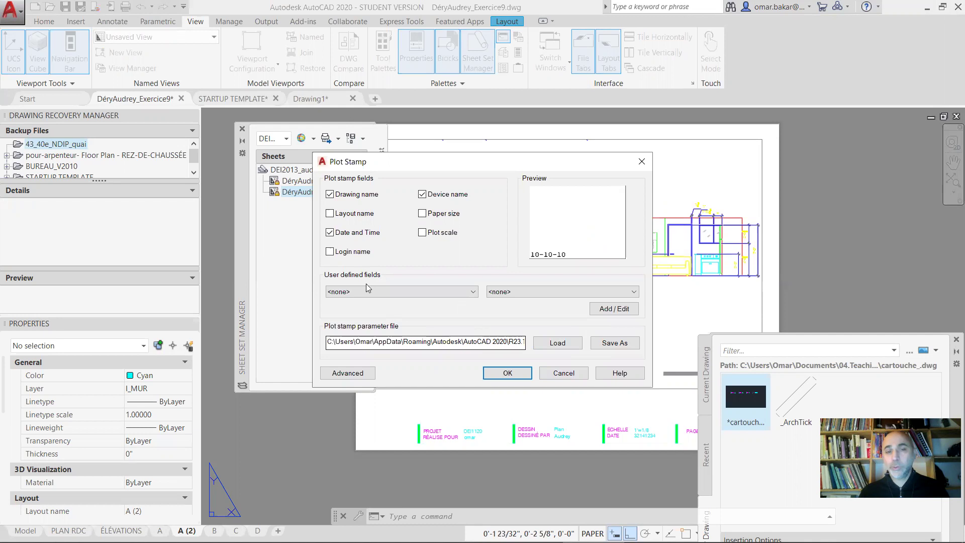
click(567, 375)
Turn off the plot stamp for publishing and reopen the sheet set's publish options
click(338, 138)
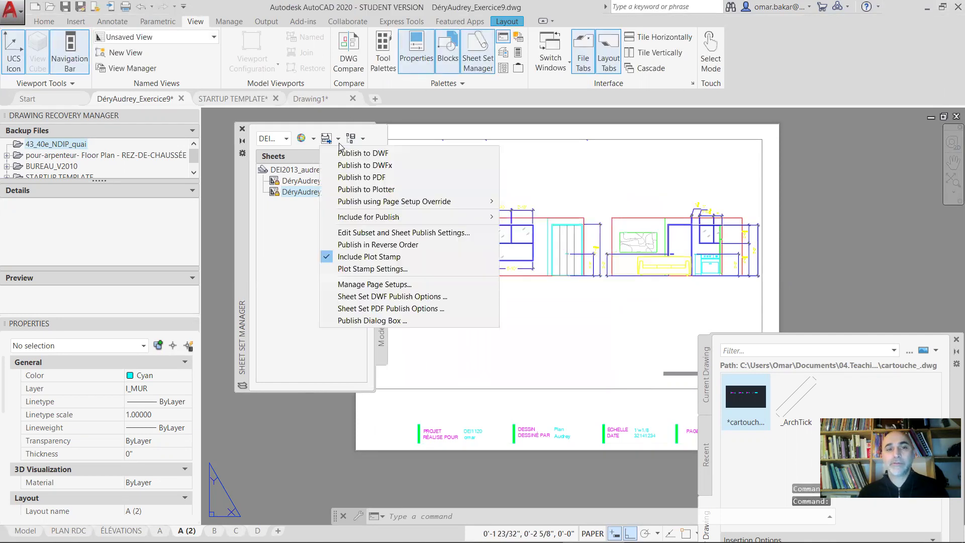
click(336, 261)
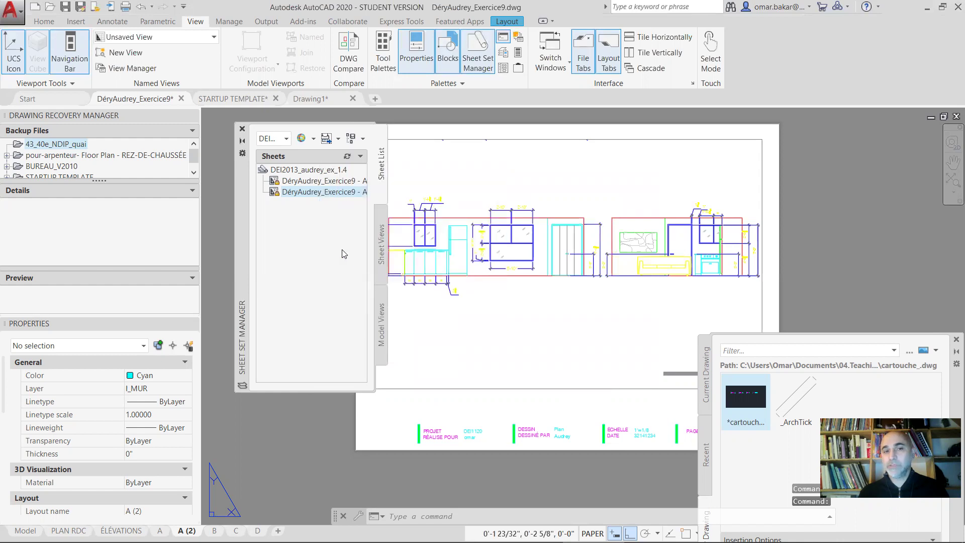
click(338, 139)
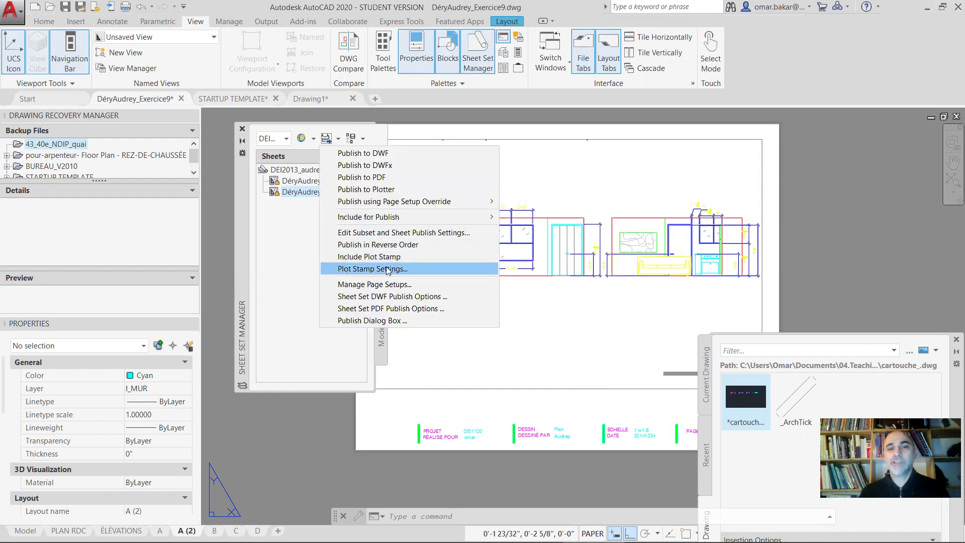
Inspect the sheet set's D Size - Full Scale page setup without changing its settings
click(363, 285)
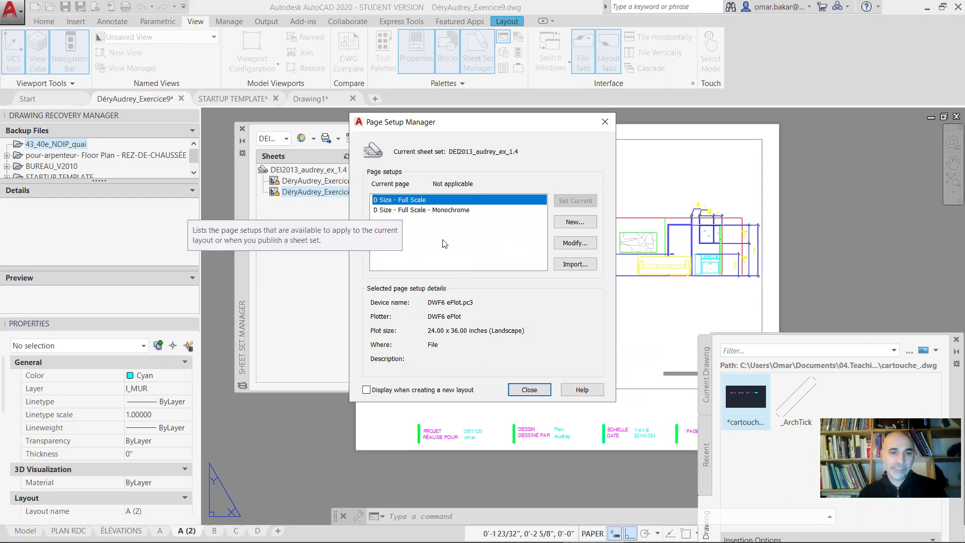
click(575, 242)
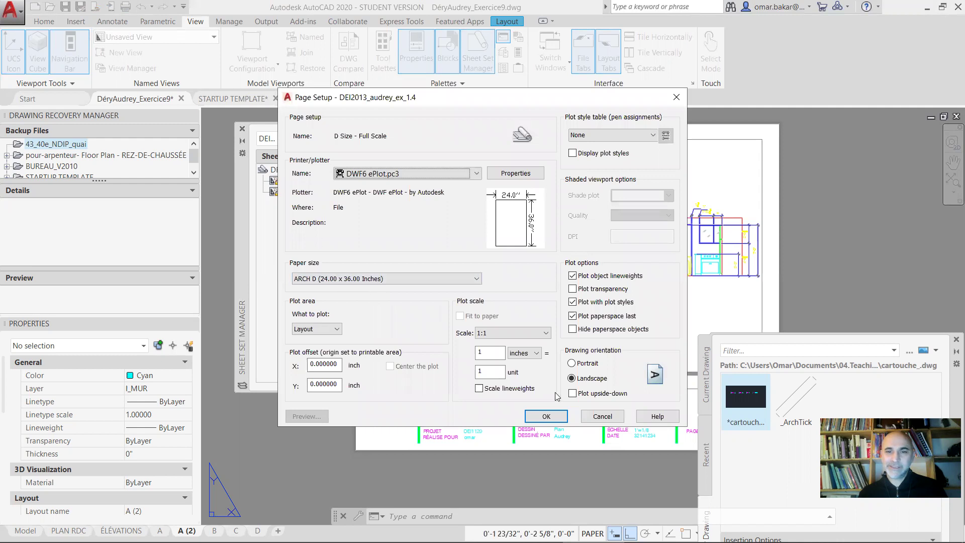
click(602, 417)
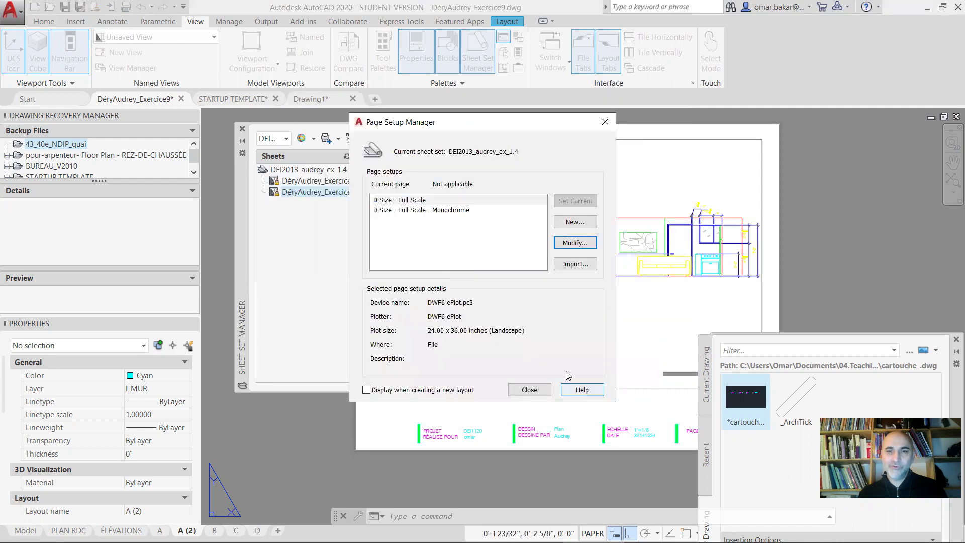
click(529, 390)
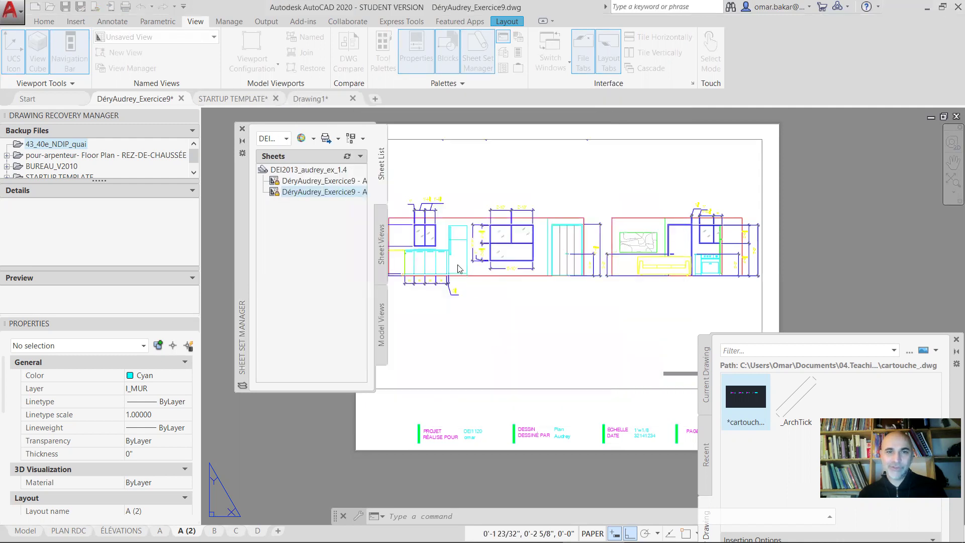
Select the layout A sheet and inspect the sheet set's PDF publish options without applying changes
click(320, 182)
click(338, 139)
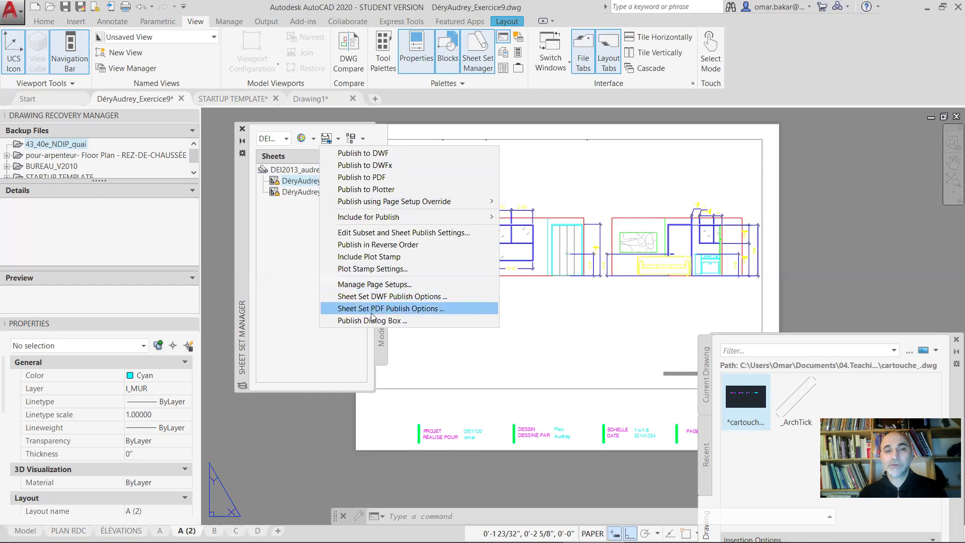
click(413, 308)
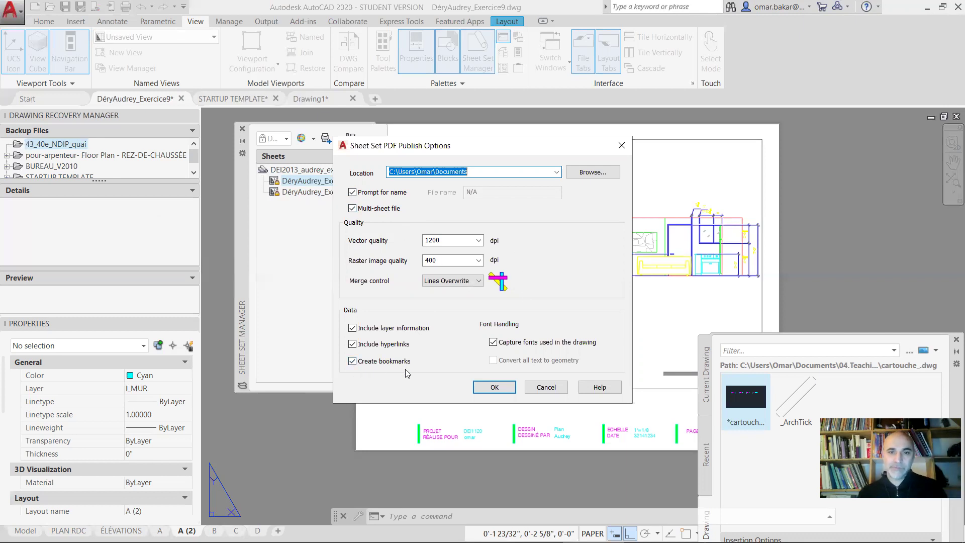
click(547, 387)
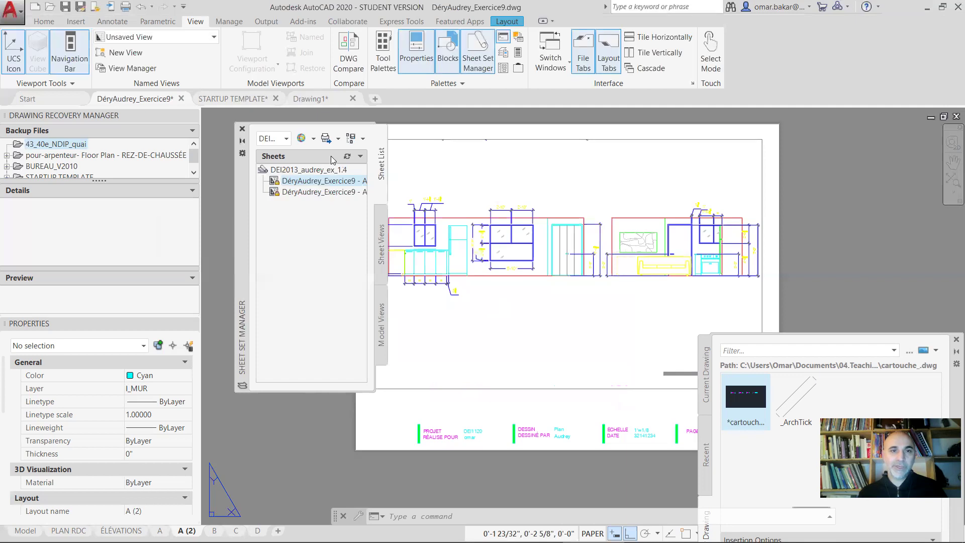
Examine the layout A sheet's page setup choices and plot details for PDF publishing without publishing it
click(337, 140)
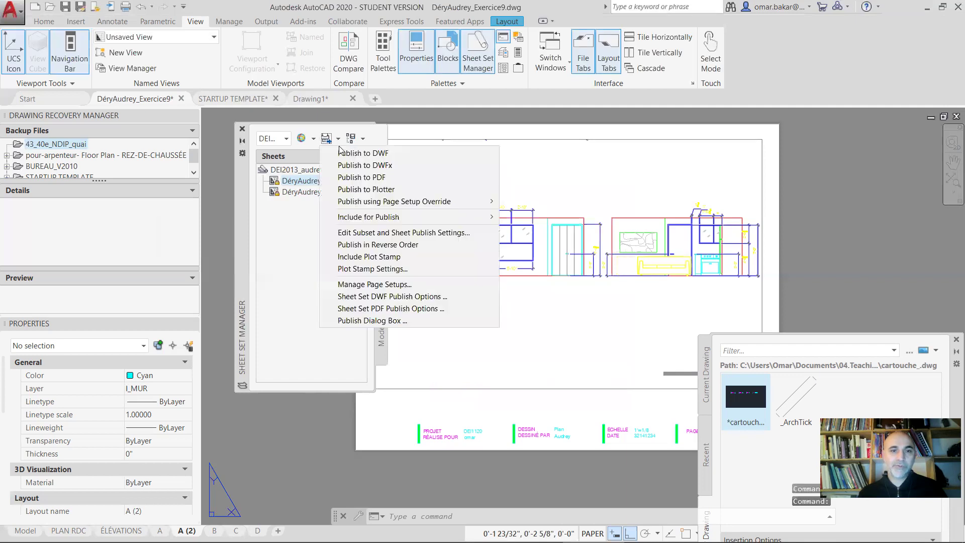
click(381, 321)
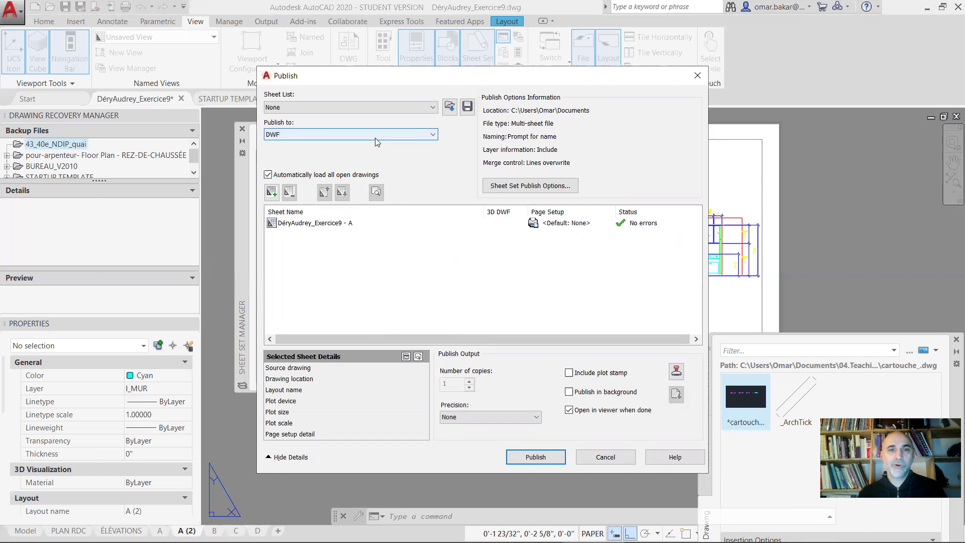
click(390, 134)
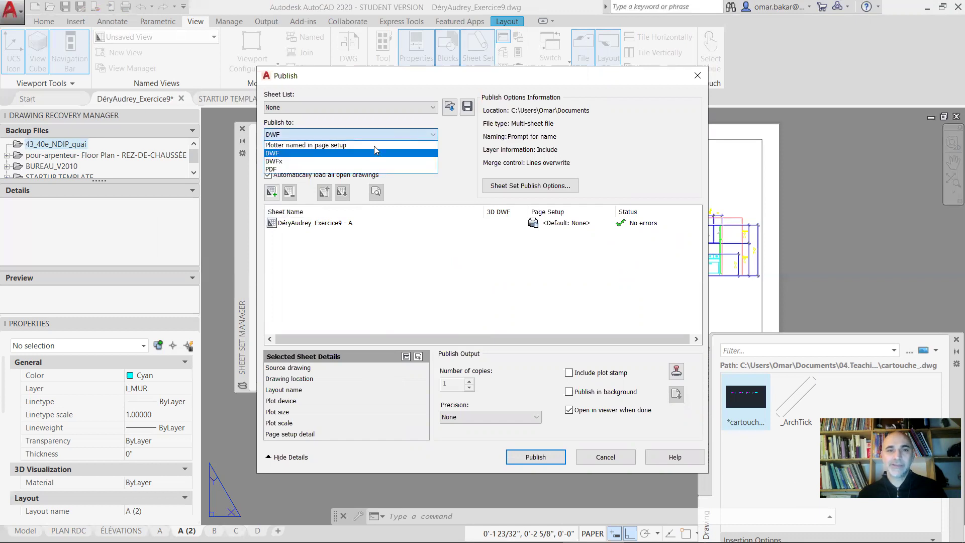
click(362, 168)
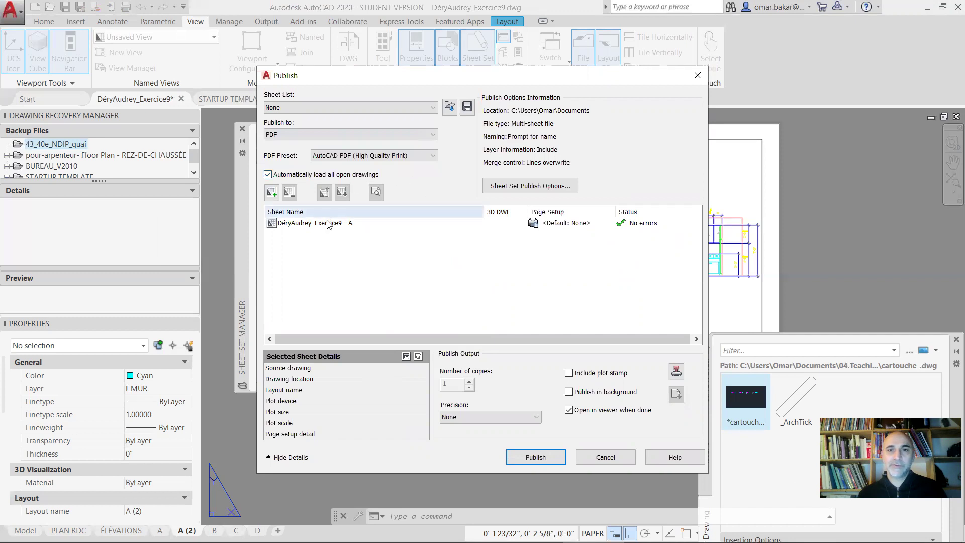
click(319, 228)
click(610, 222)
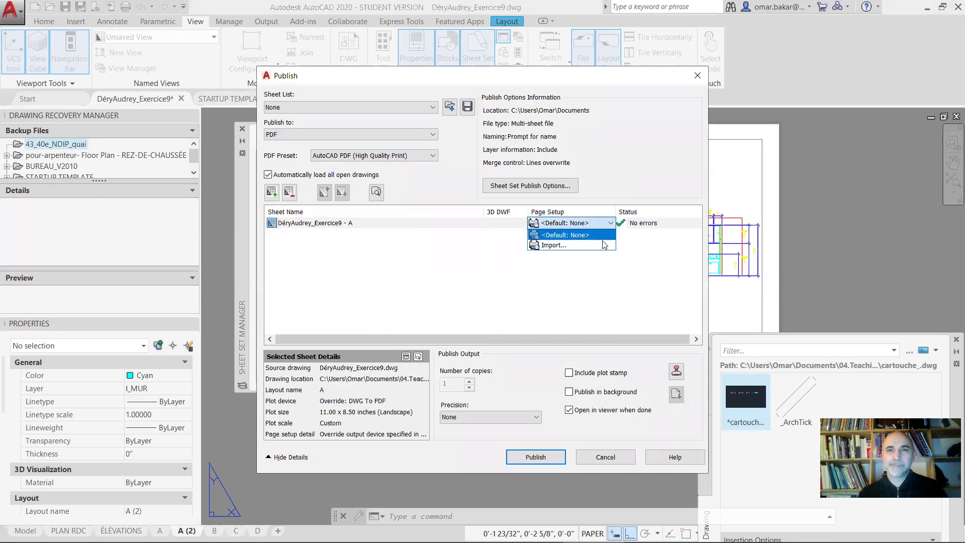
click(577, 235)
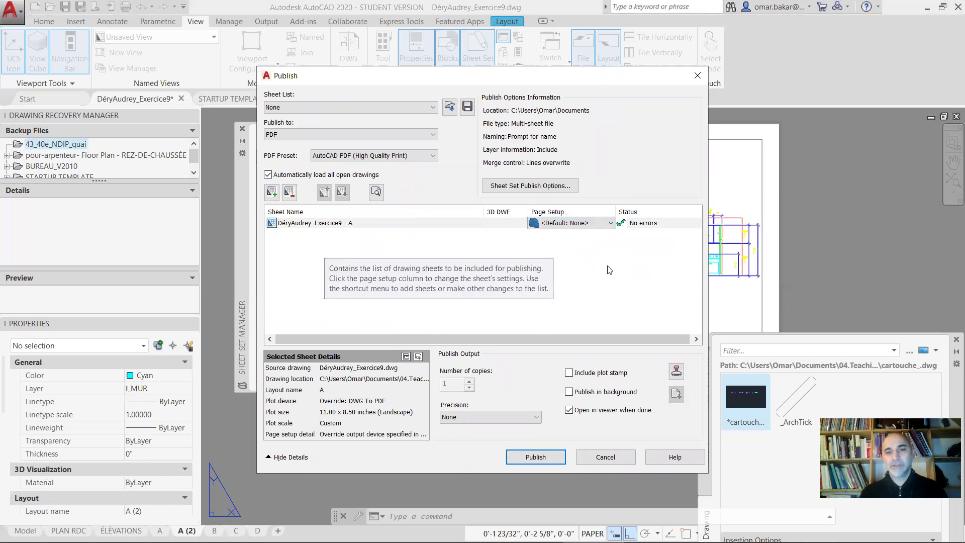
click(281, 415)
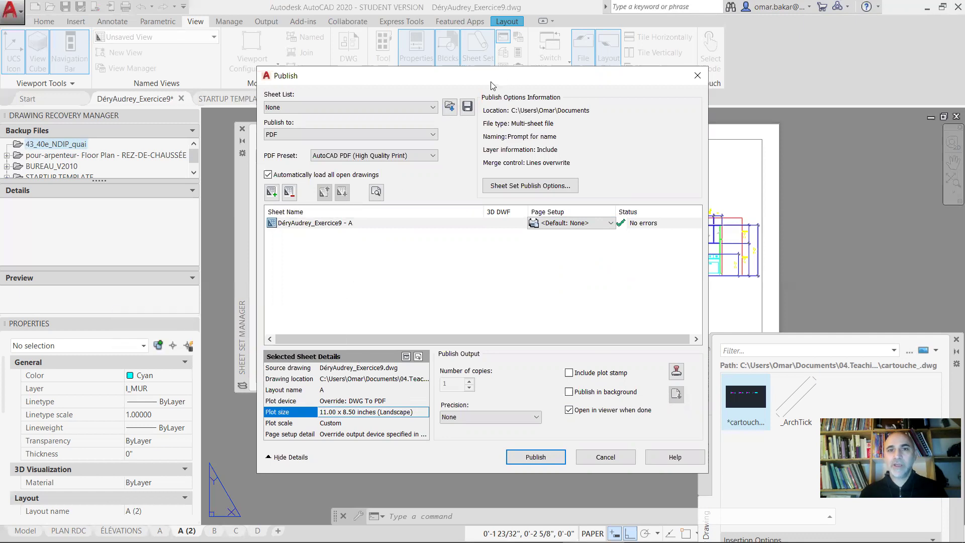
click(605, 457)
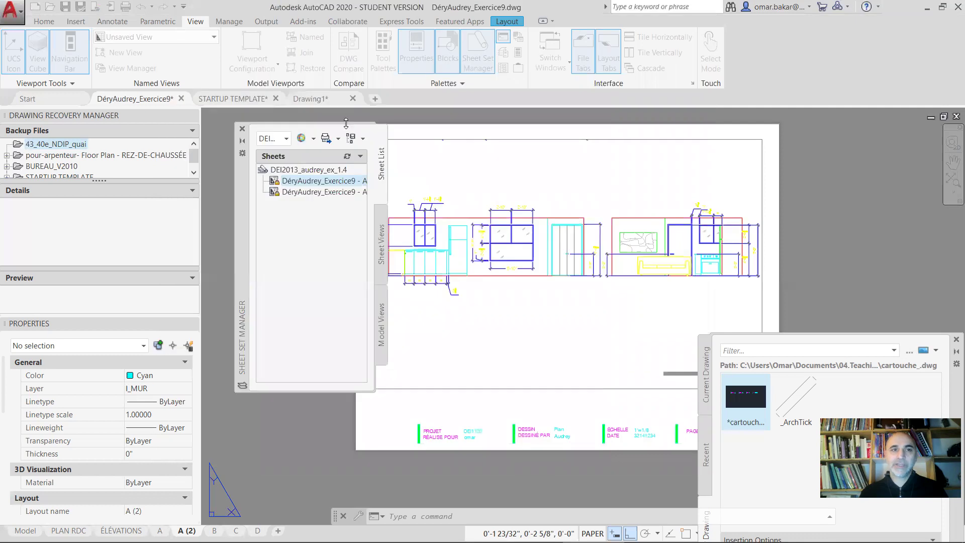
Reopen the publish settings for the layout A sheet and set the output format to PDF
click(326, 138)
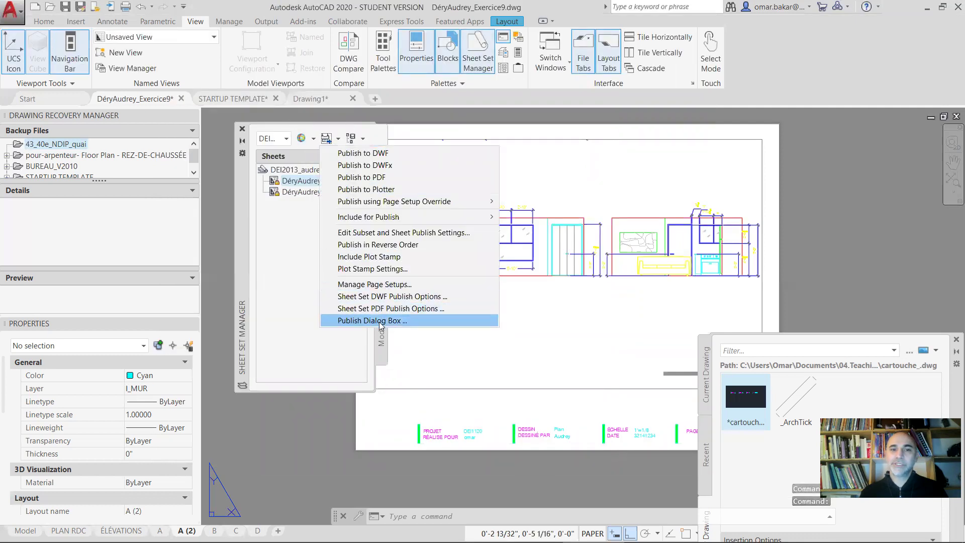
click(382, 321)
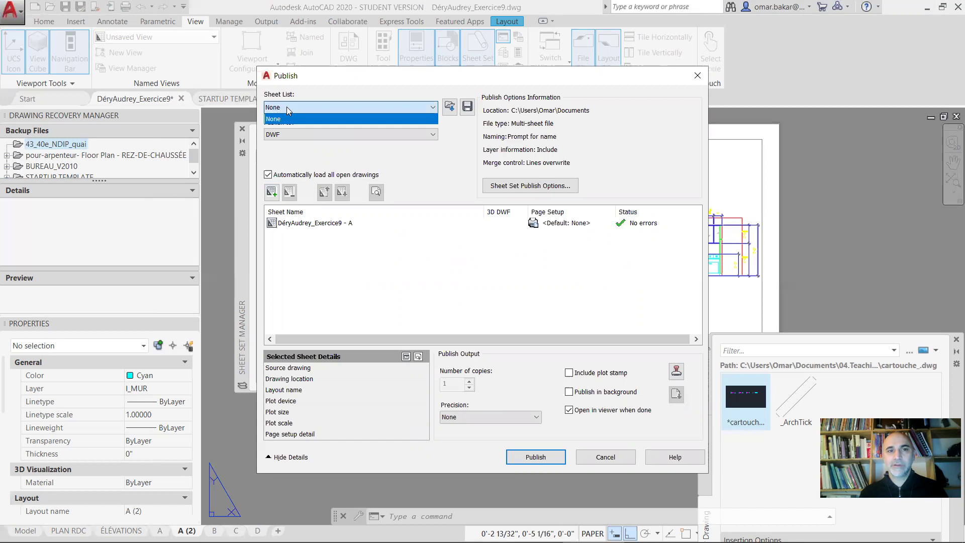
click(282, 135)
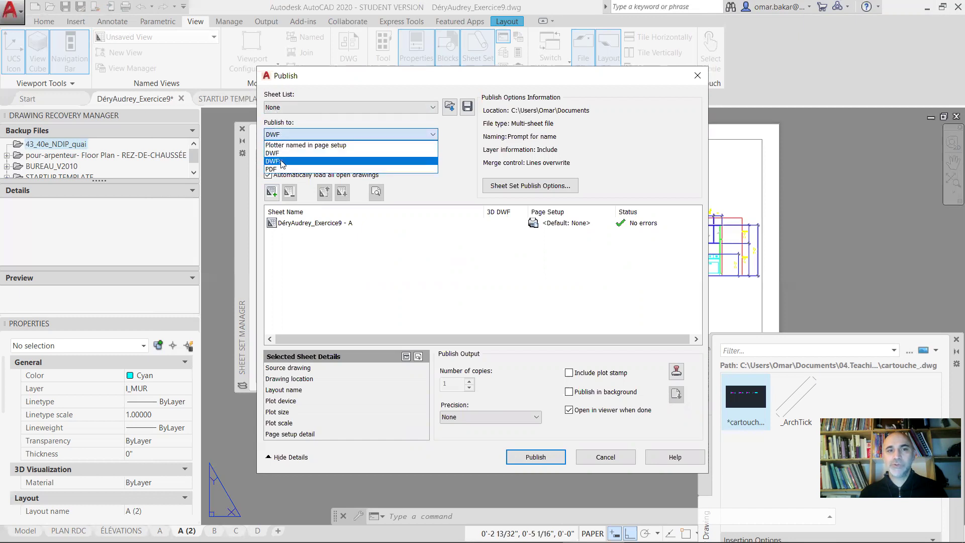
click(280, 171)
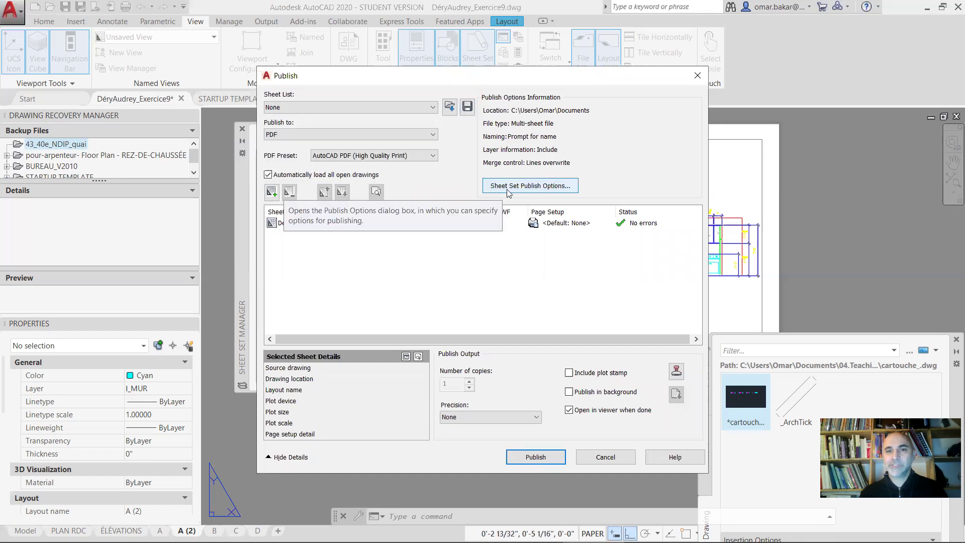
Check the PDF publish options without changing them and view the layout A sheet's details
click(553, 187)
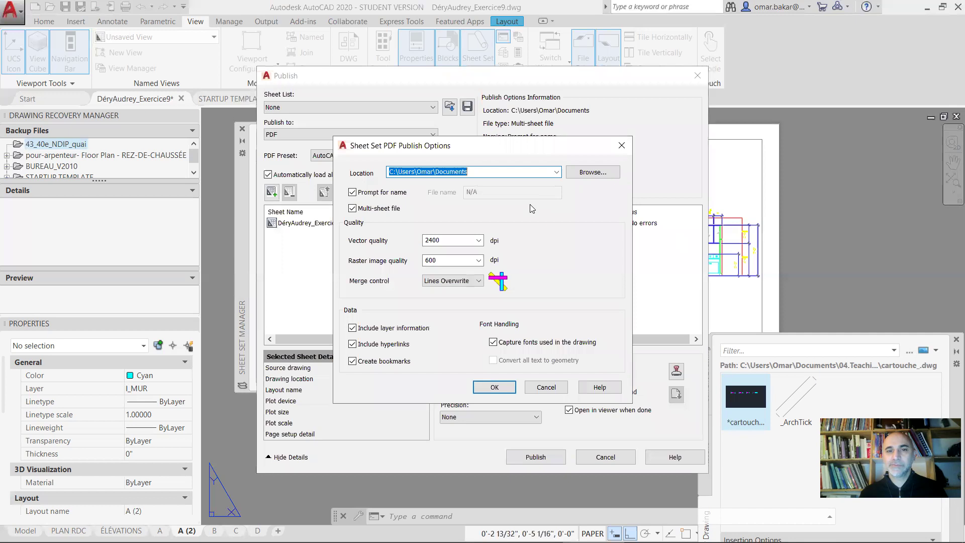
click(532, 384)
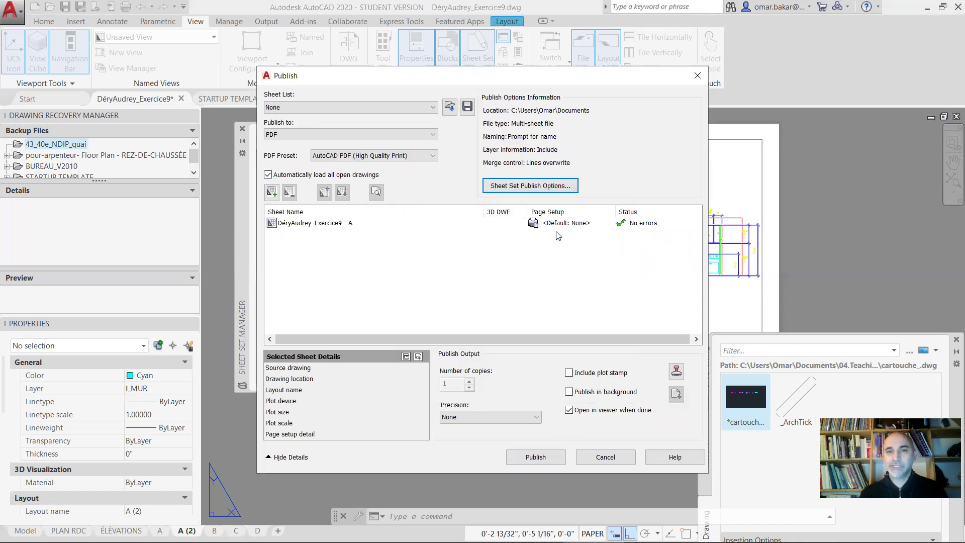
click(315, 225)
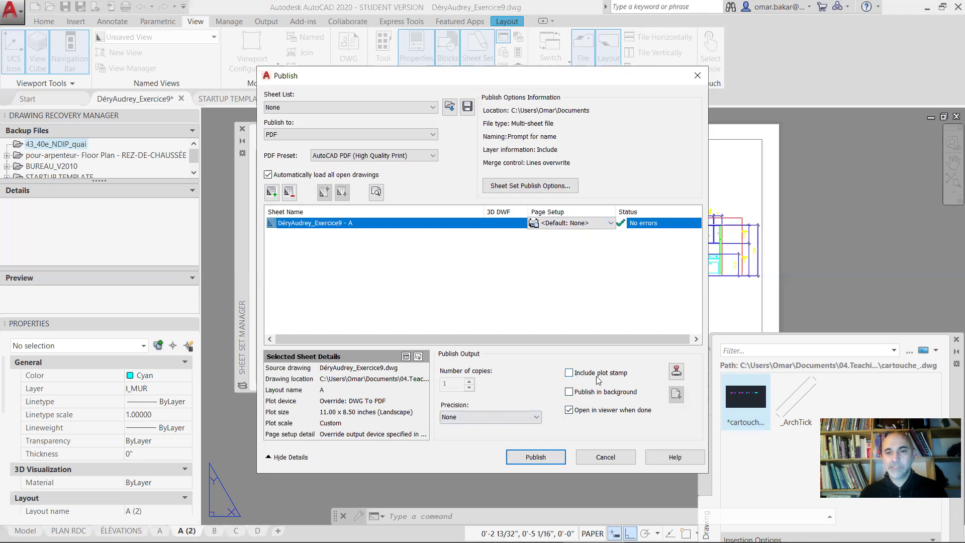
Publish the layout A sheet as a PDF into 04.Teaching/dei2013/Cours-2.5 under the suggested name and close the resulting file
click(541, 459)
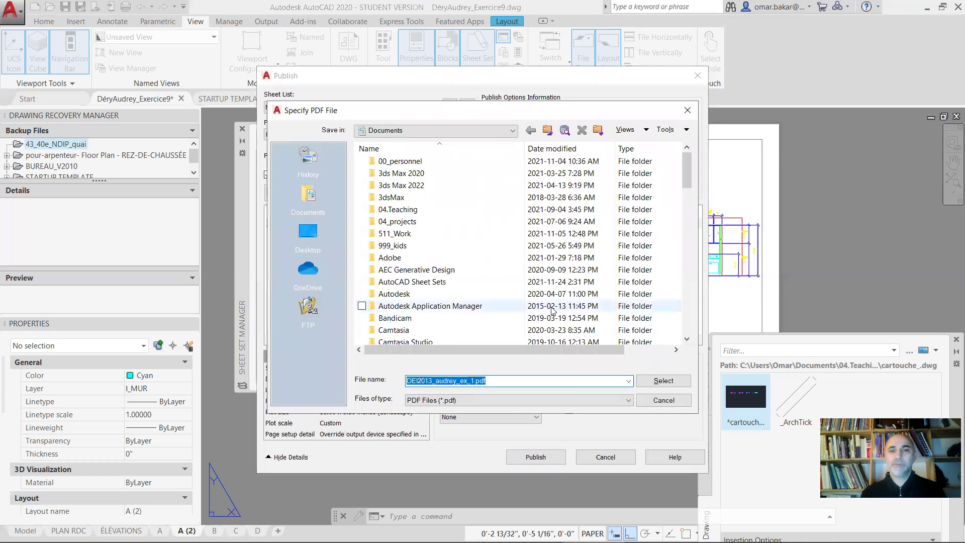
click(413, 213)
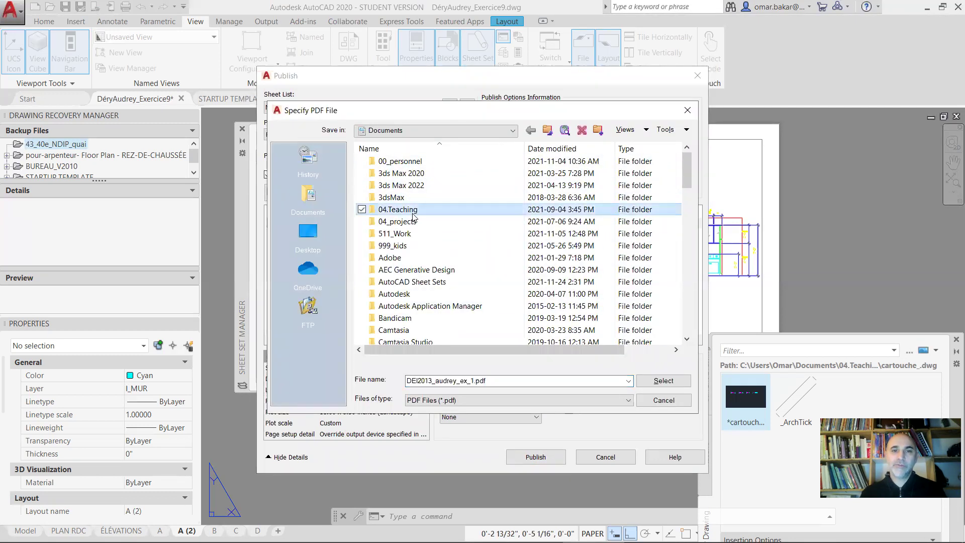
double_click(413, 215)
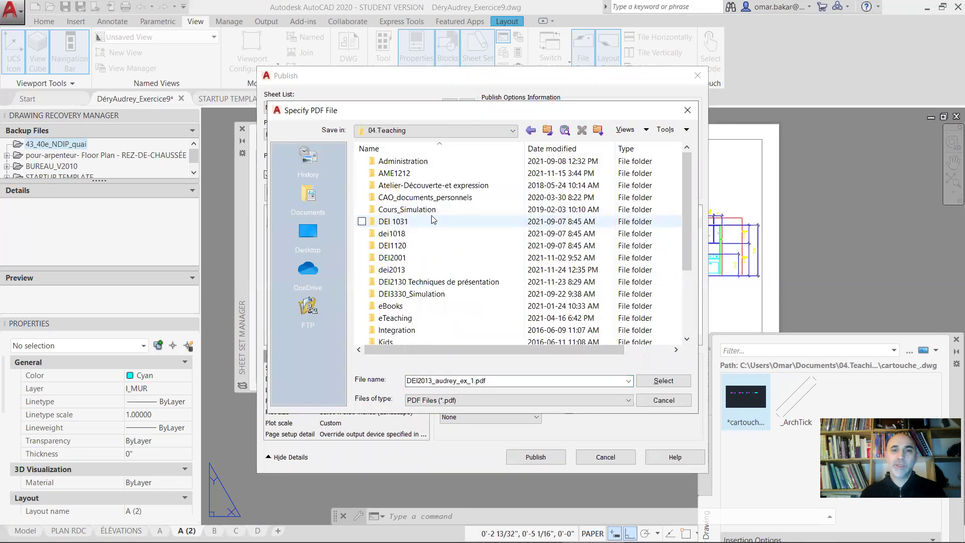
double_click(399, 270)
double_click(407, 307)
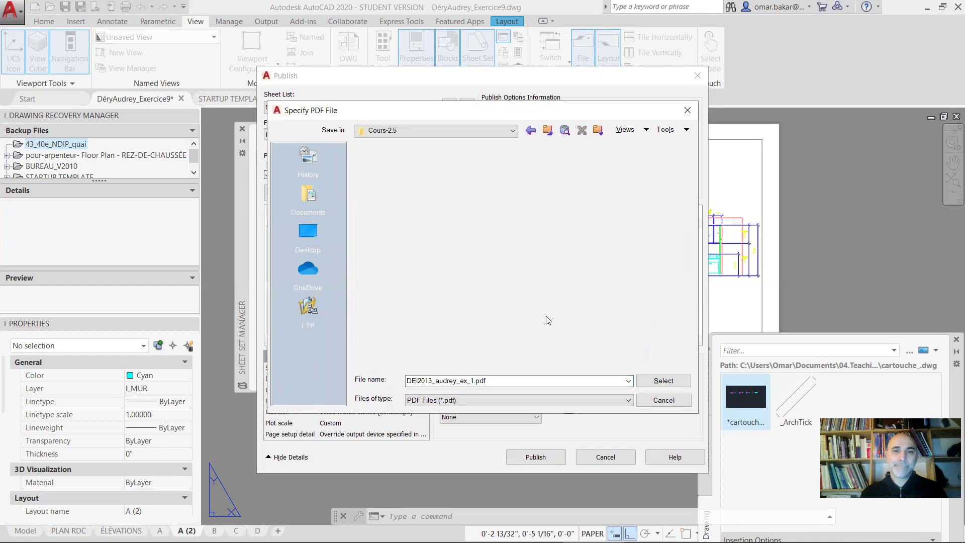
click(663, 381)
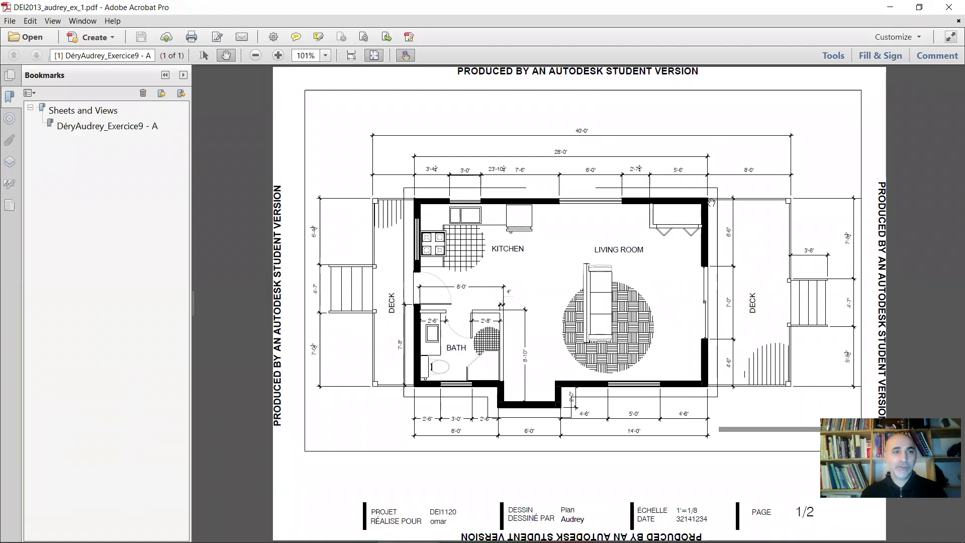
click(949, 8)
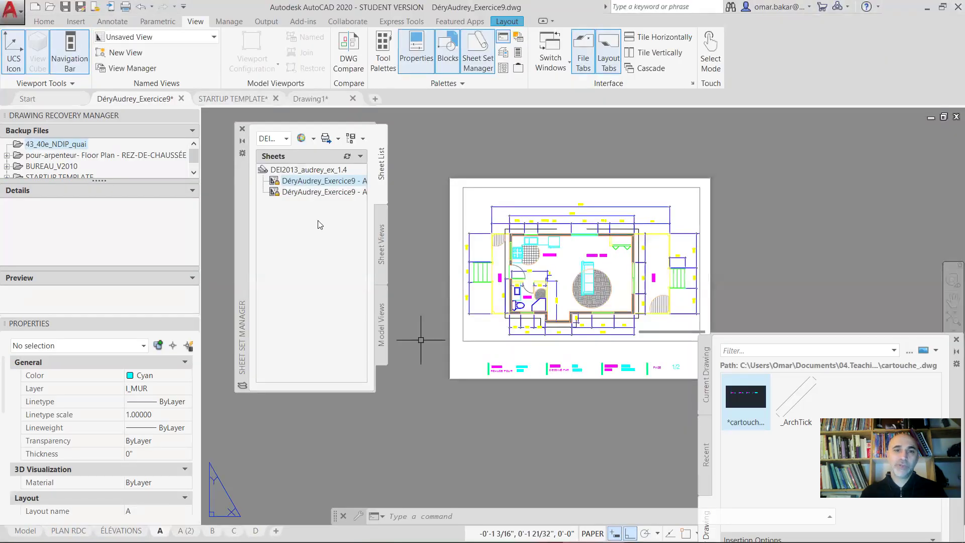
Select both Exercice9 sheets in the sheet set and open the Publish dialog for them
click(325, 186)
shift+click(327, 193)
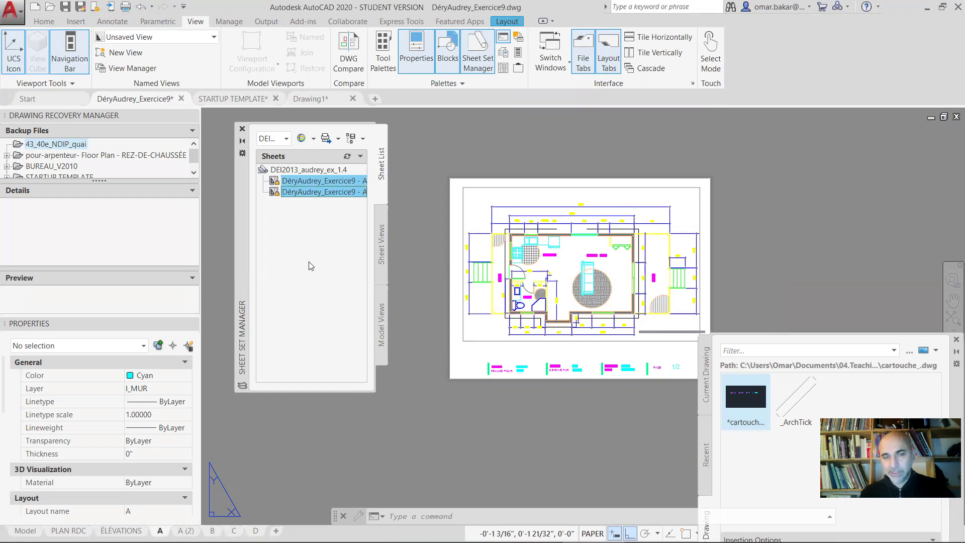
click(308, 182)
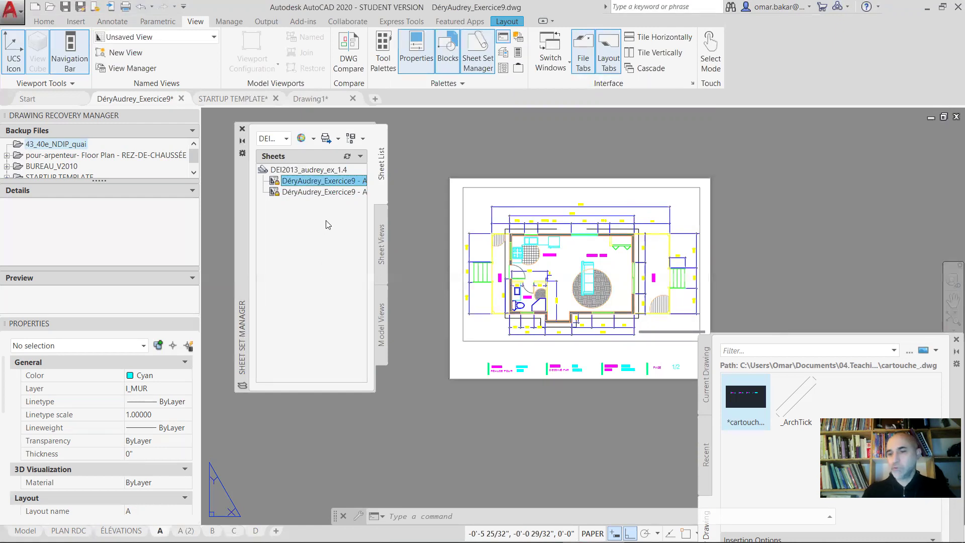
ctrl+click(318, 193)
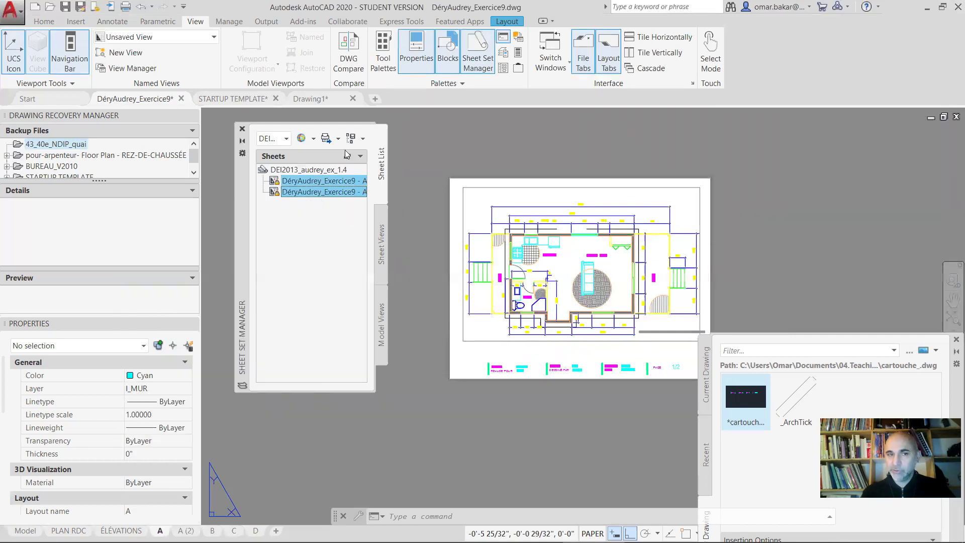
click(328, 139)
click(363, 330)
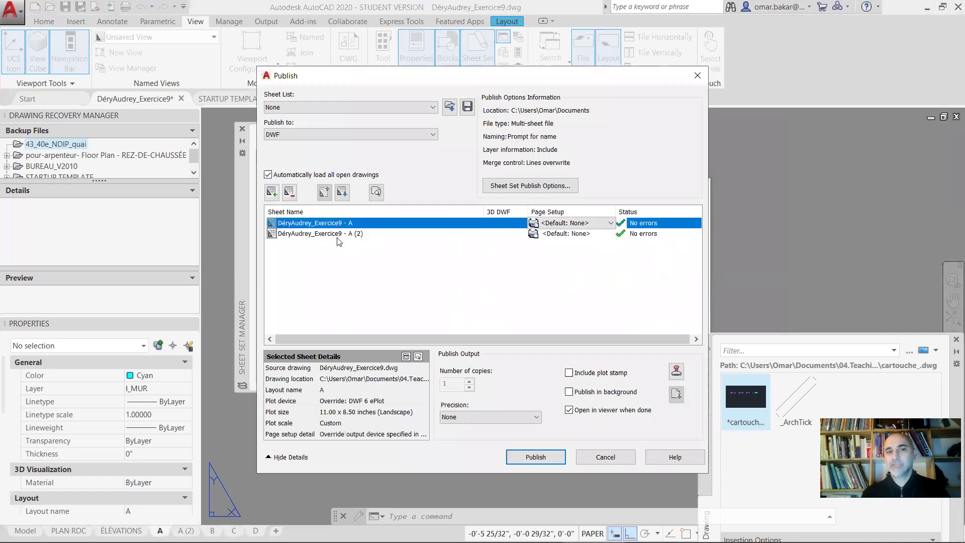
Publish both sheets as a DWF file into 04.Teaching/dei2013/Cours-2.5 and dismiss the prompt for choosing a viewer app
click(337, 234)
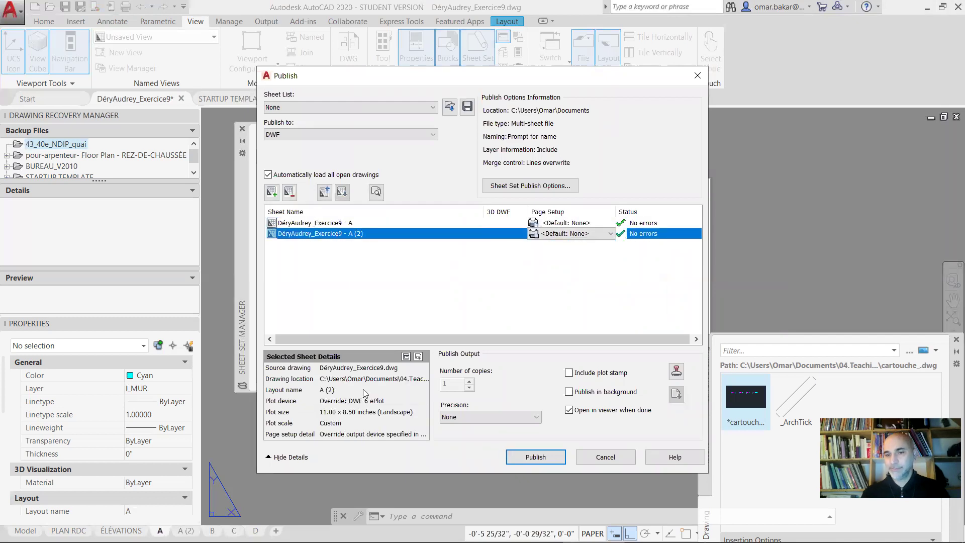
click(548, 464)
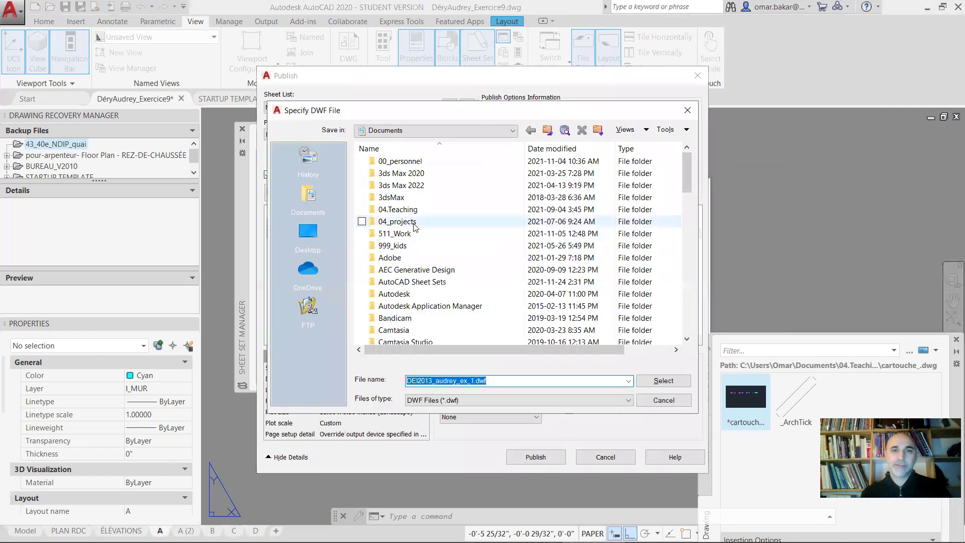
double_click(412, 211)
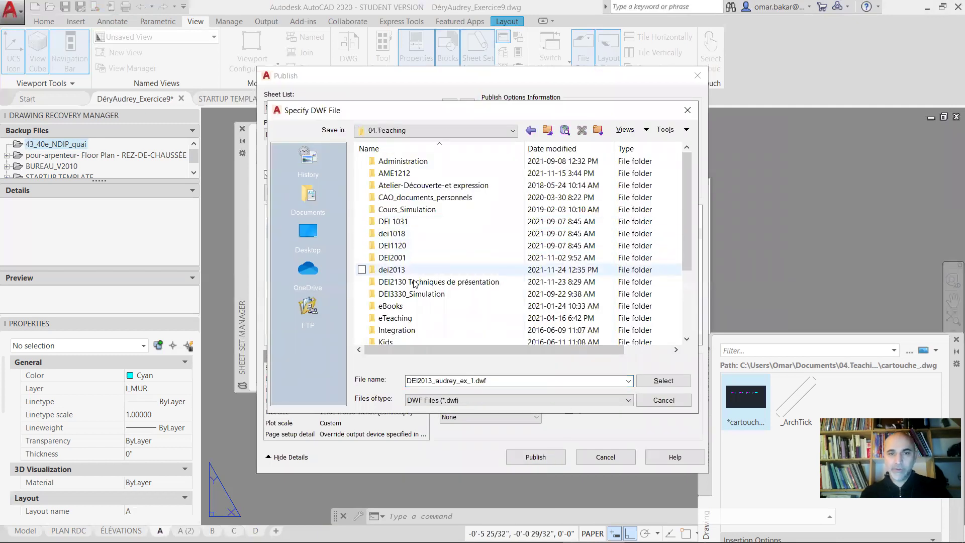
double_click(397, 270)
double_click(397, 306)
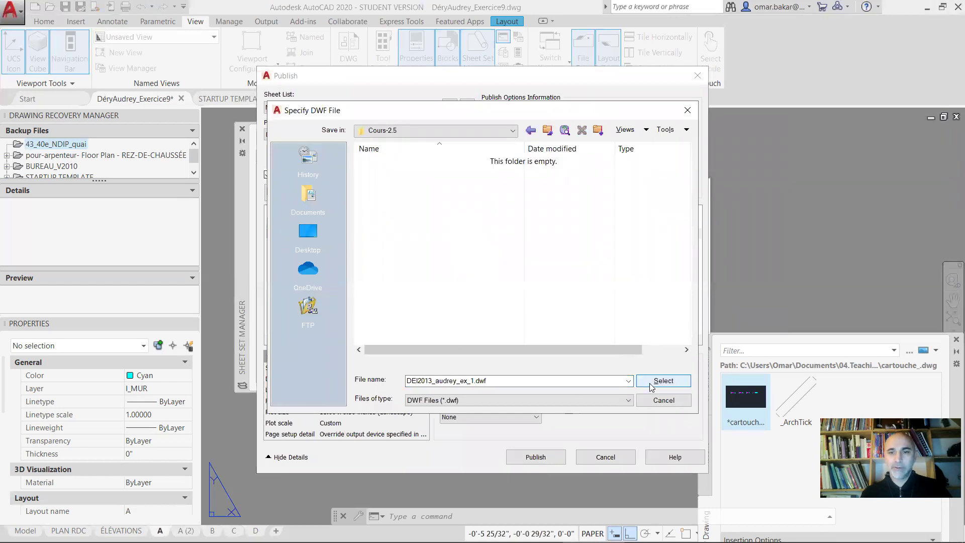
click(662, 381)
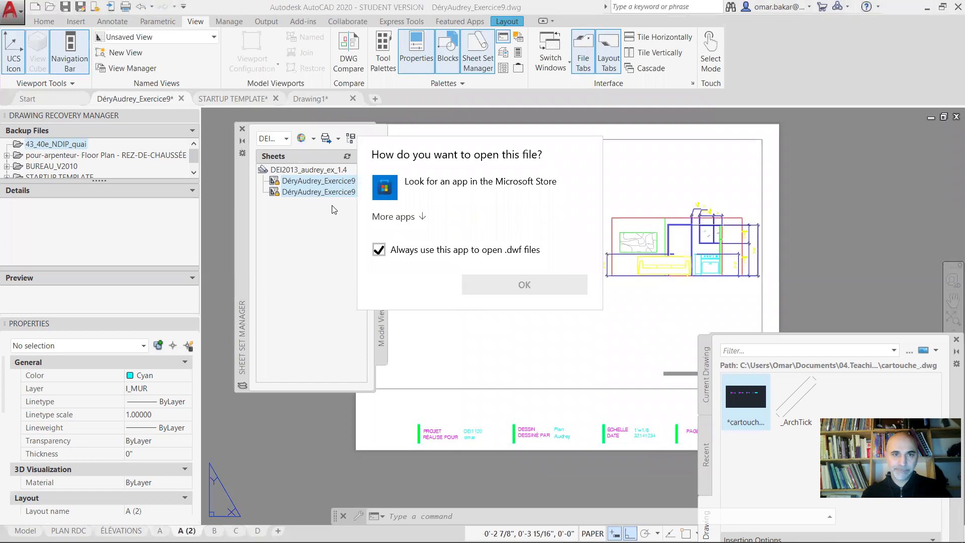
click(557, 181)
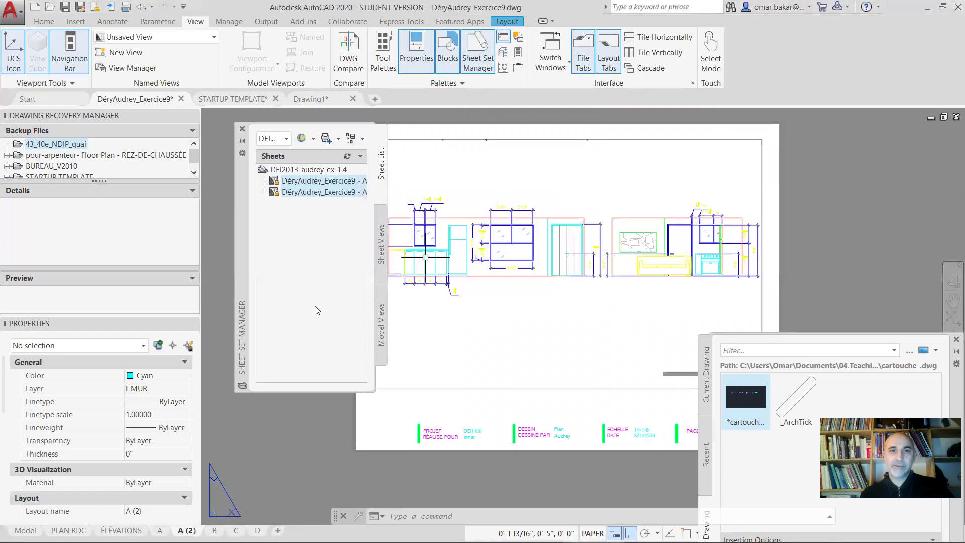
Reopen the Publish dialog for both sheets, set the output to PDF and include a plot stamp
click(337, 139)
click(385, 322)
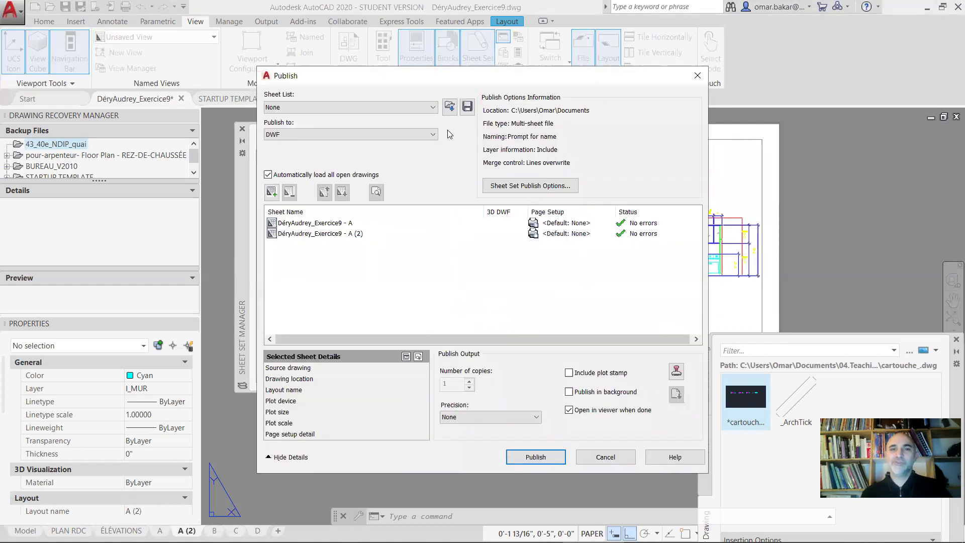
click(432, 134)
click(314, 169)
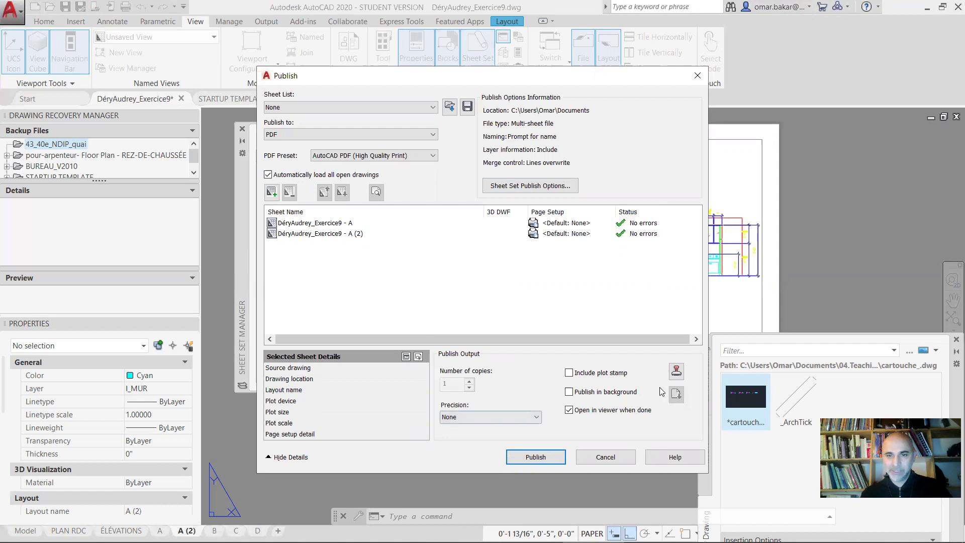
click(568, 372)
Add the paper size and plot scale to the plot stamp fields
click(676, 372)
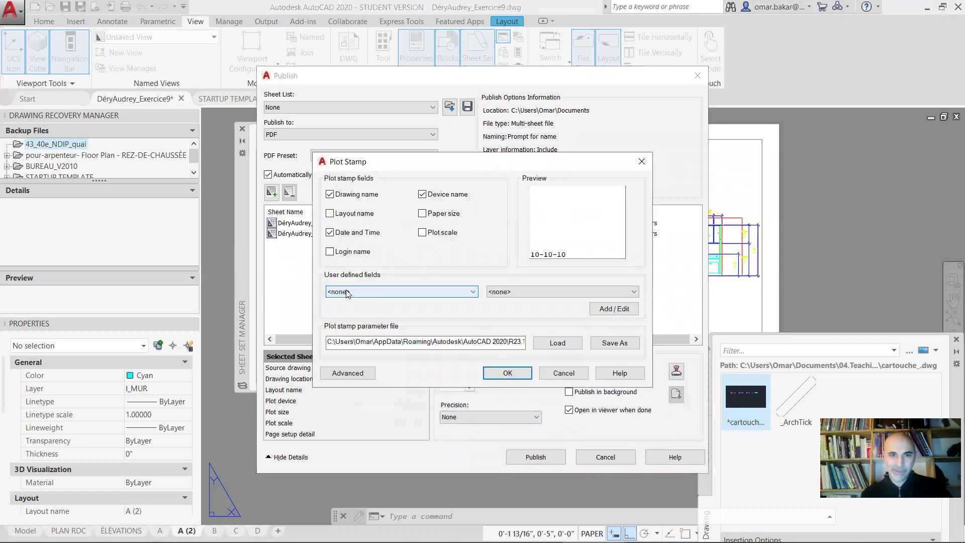
click(448, 292)
click(448, 302)
click(628, 292)
click(626, 302)
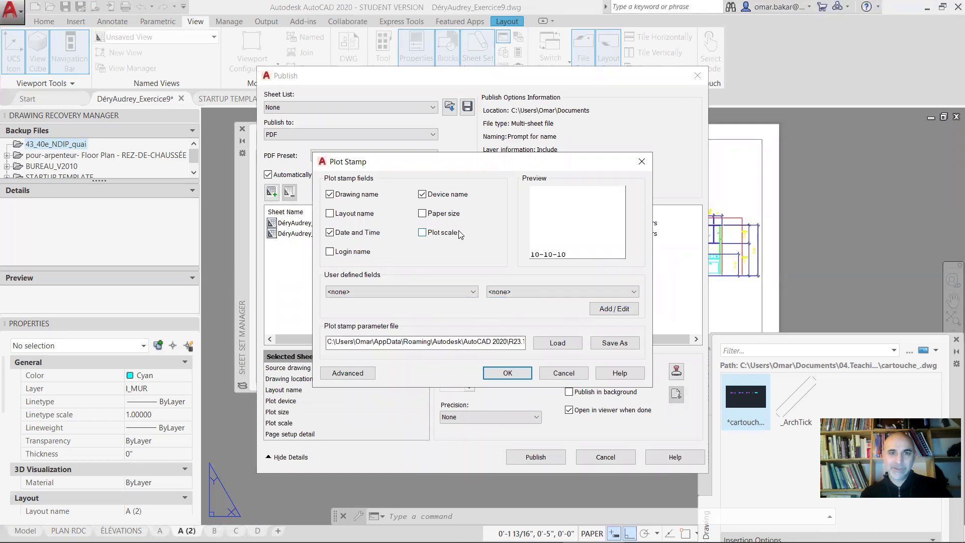
click(330, 214)
click(330, 215)
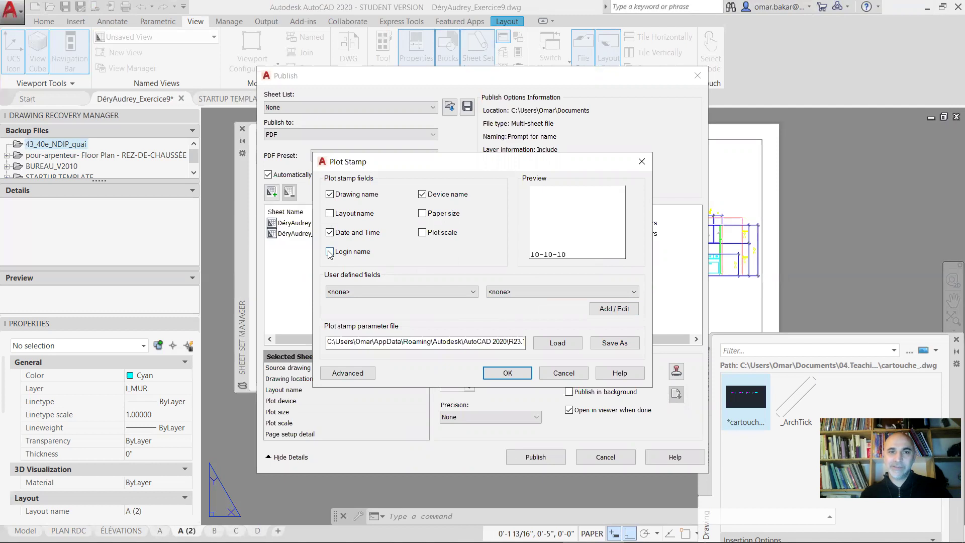
click(330, 254)
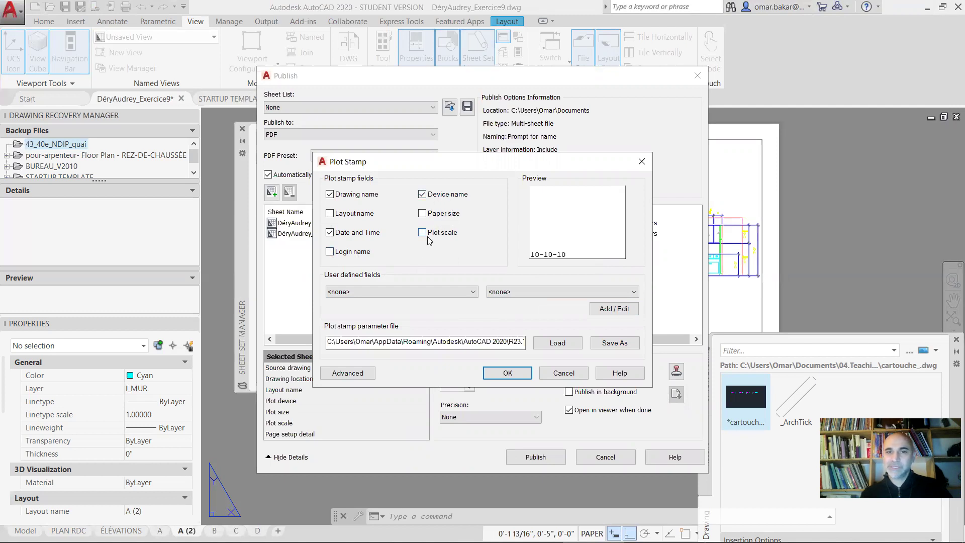
click(422, 213)
click(423, 232)
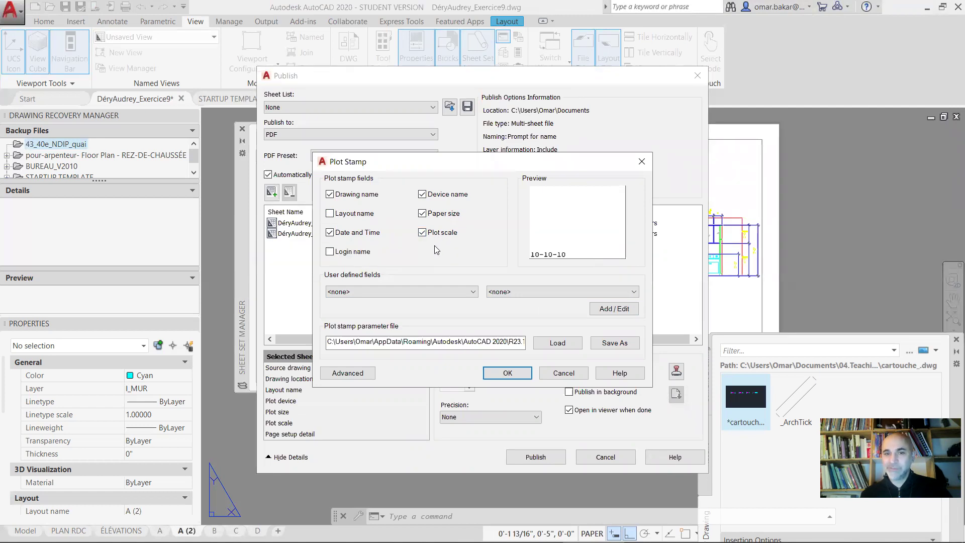
Create a user-defined plot stamp field named "Revision"
click(603, 313)
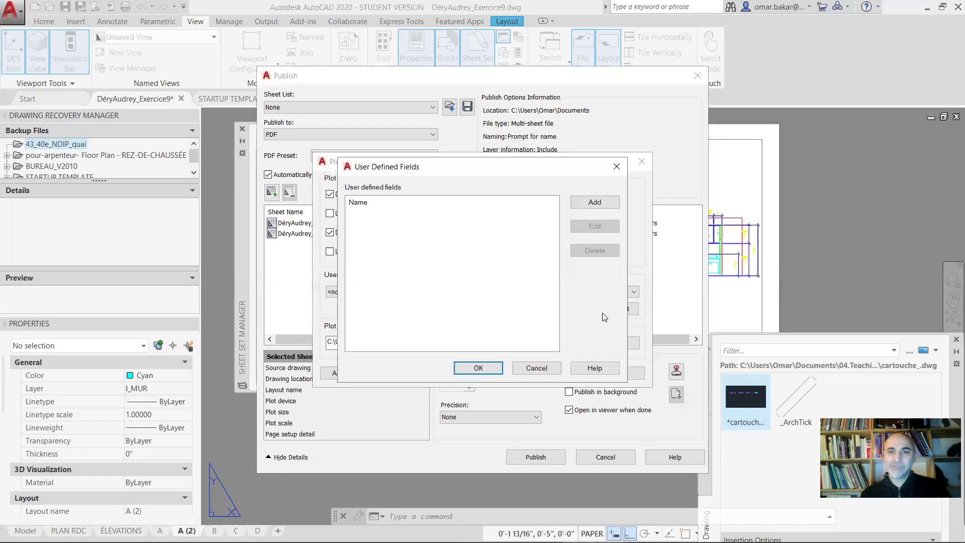
click(593, 201)
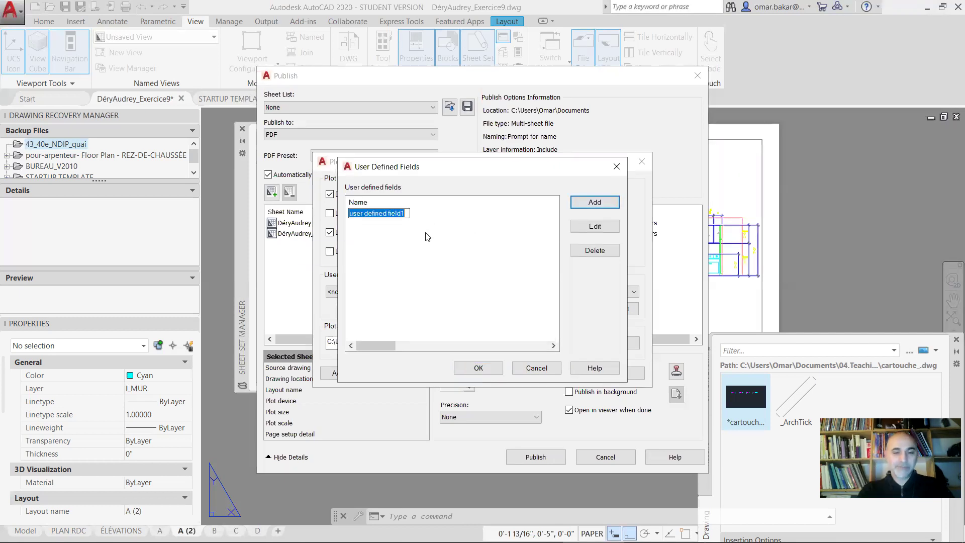
text(Revision)
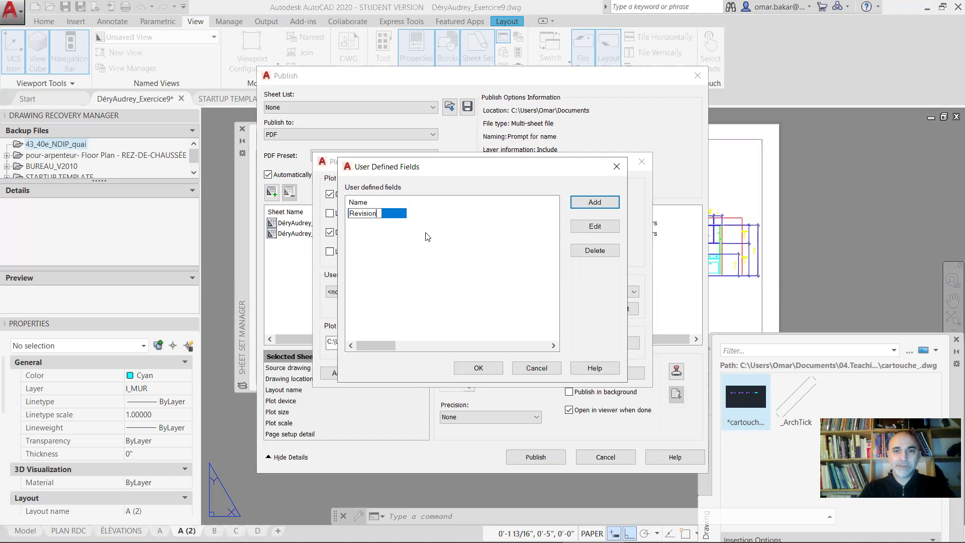
key(Return)
click(493, 364)
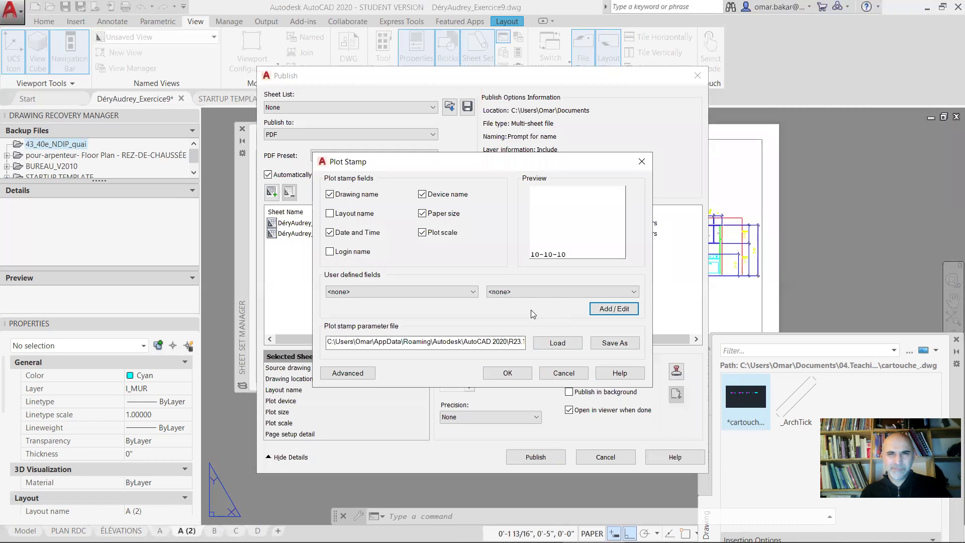
Assign Revision to both user-defined fields of the plot stamp
click(539, 291)
click(536, 310)
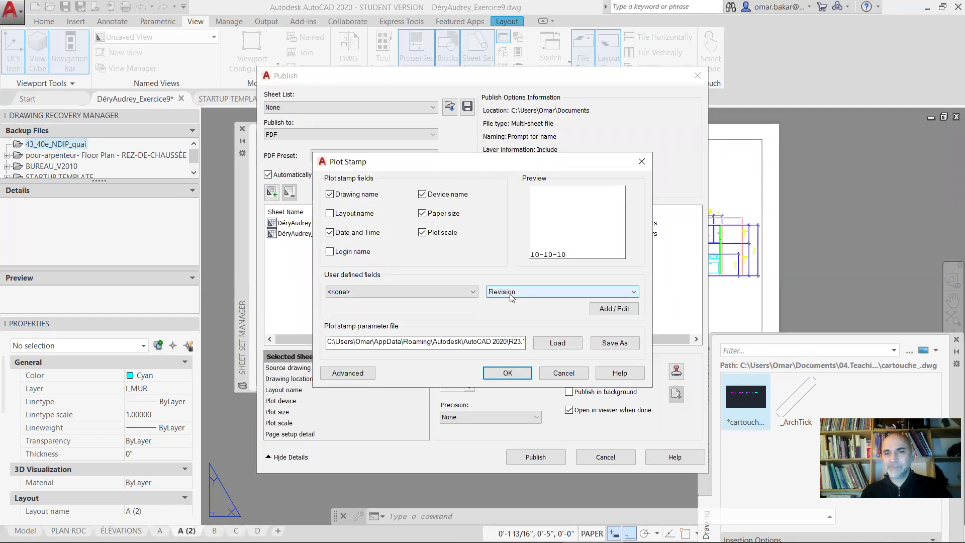
click(473, 292)
click(444, 310)
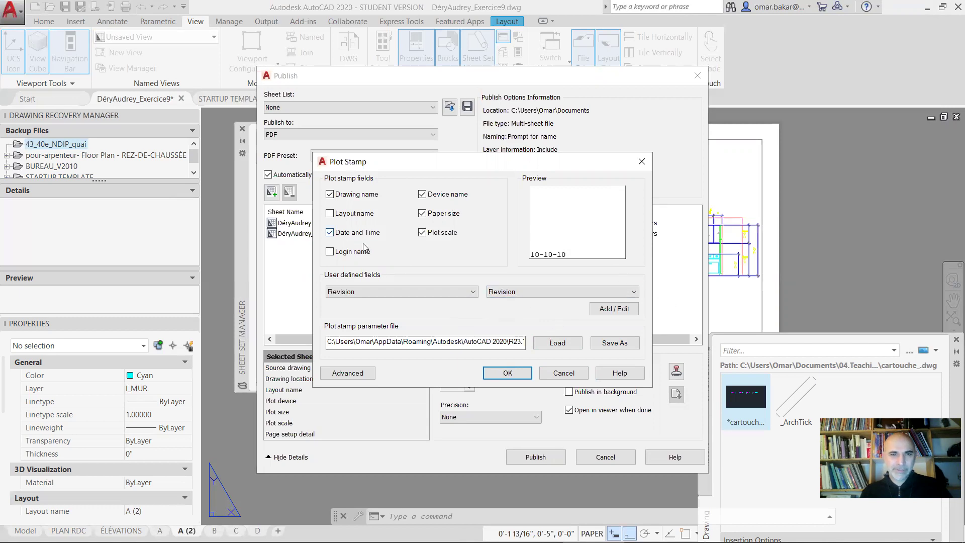
Review the advanced plot stamp options without changing them, and accept the plot stamp settings
click(366, 373)
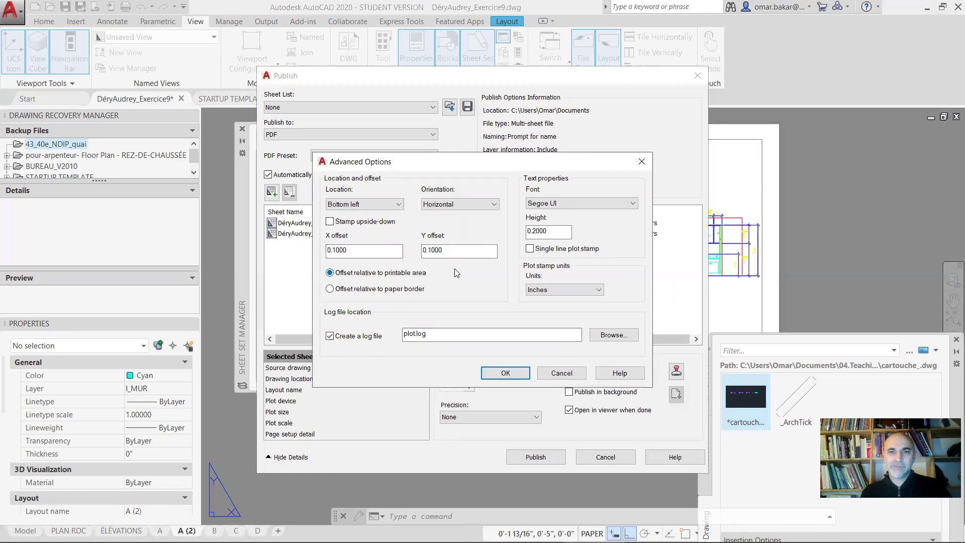
click(568, 376)
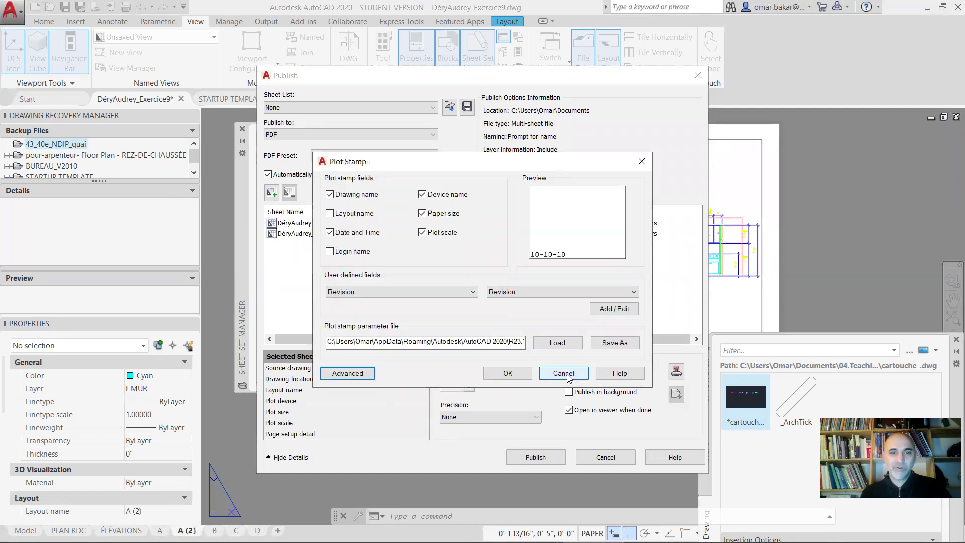
click(523, 376)
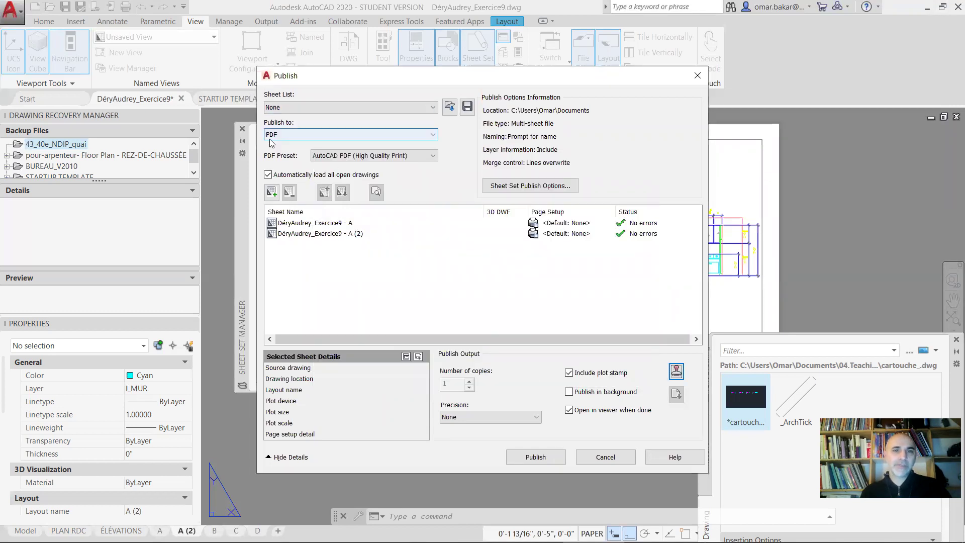
Publish both sheets as a PDF in the 04.Teaching/dei2013/Cours-2.5 folder under the proposed file name, replacing the existing file
click(555, 458)
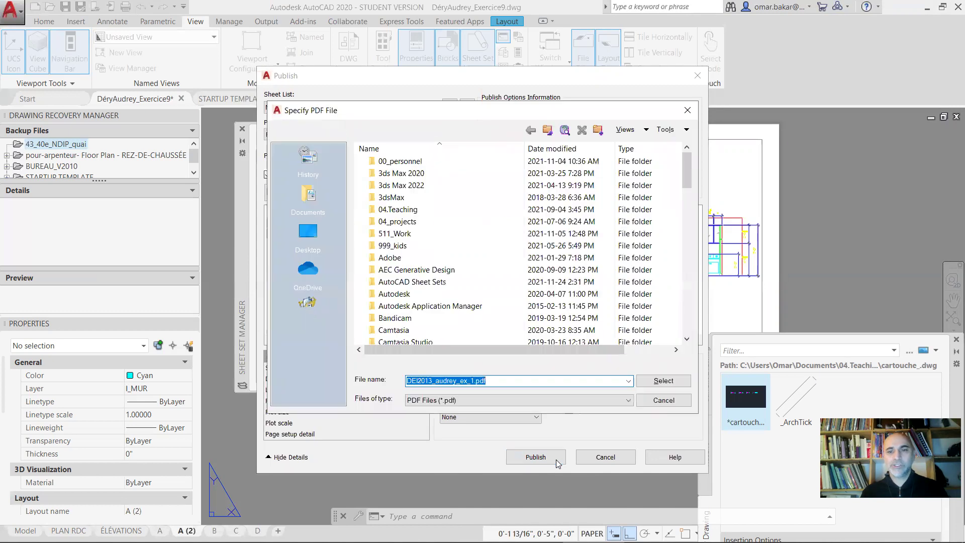
double_click(412, 210)
double_click(403, 275)
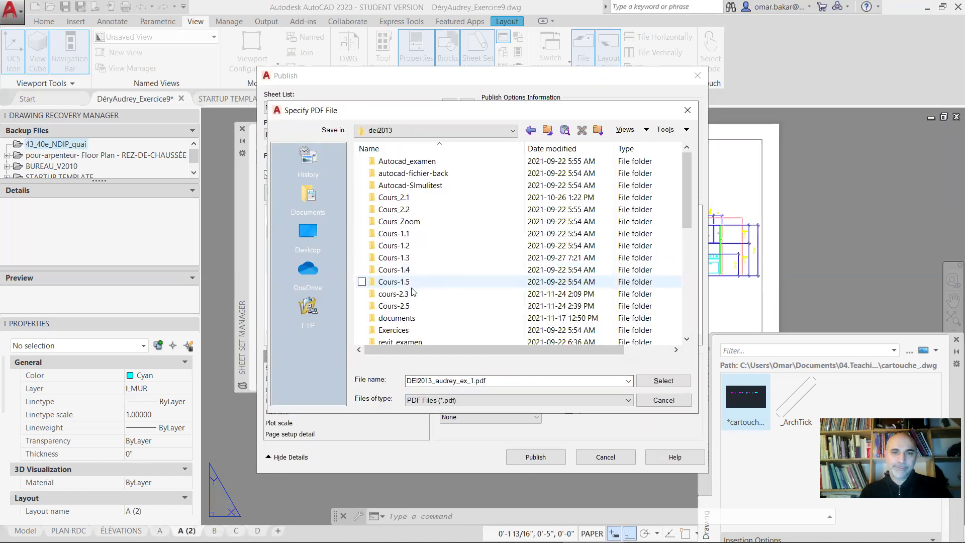
double_click(431, 306)
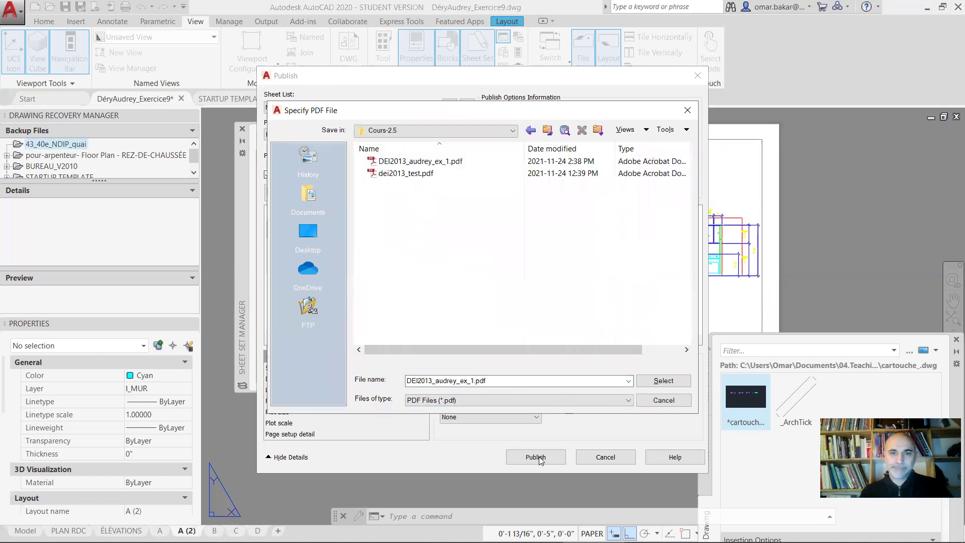
click(668, 382)
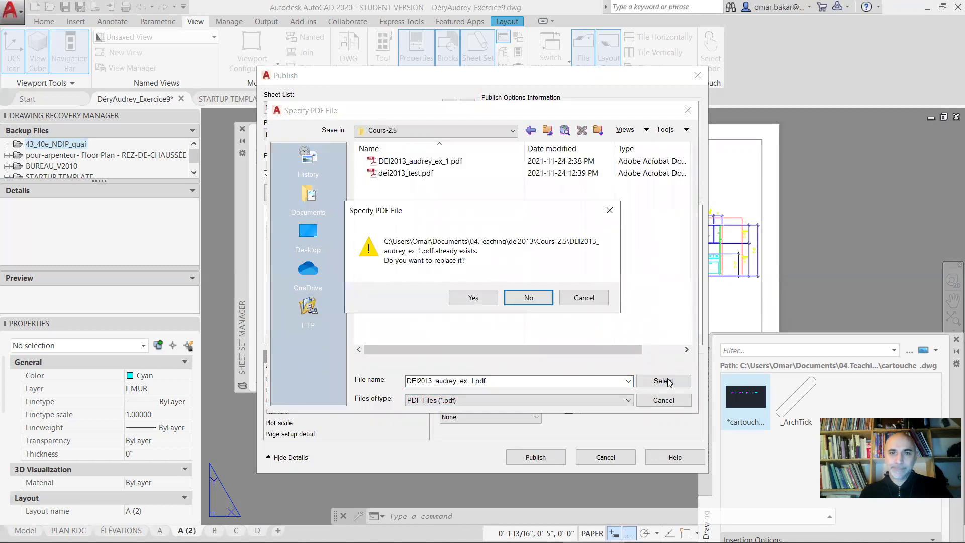
click(472, 297)
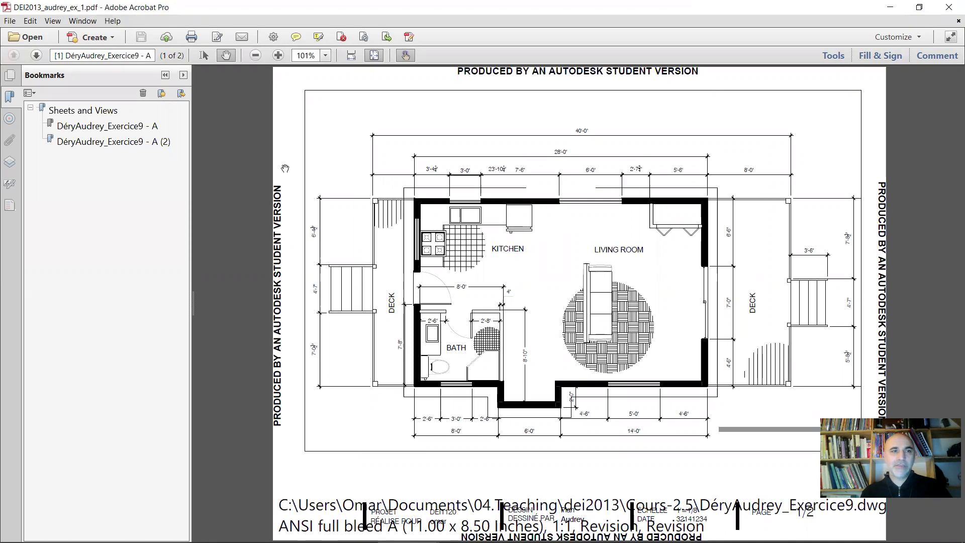
Check both bookmarked sheets and their plot stamp in the published PDF, and close the file
click(114, 143)
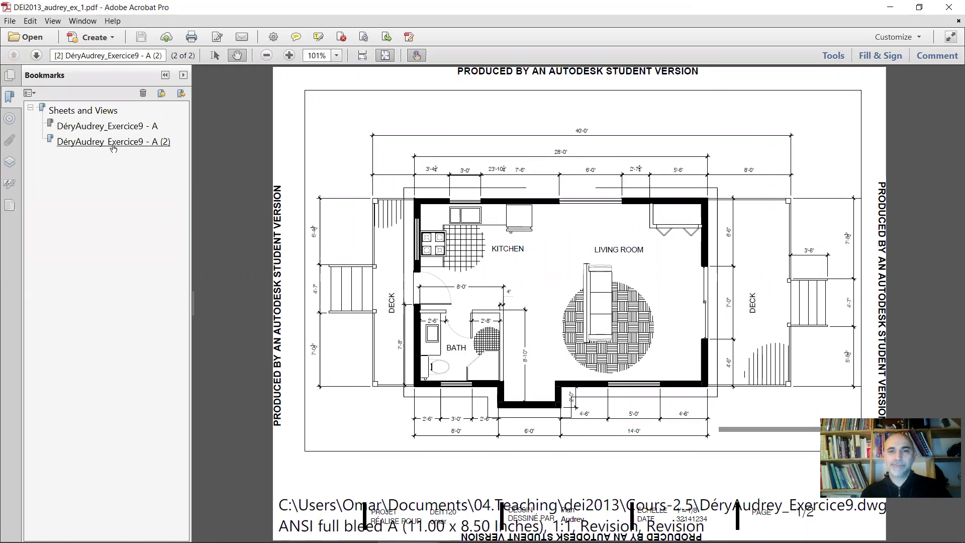
click(113, 127)
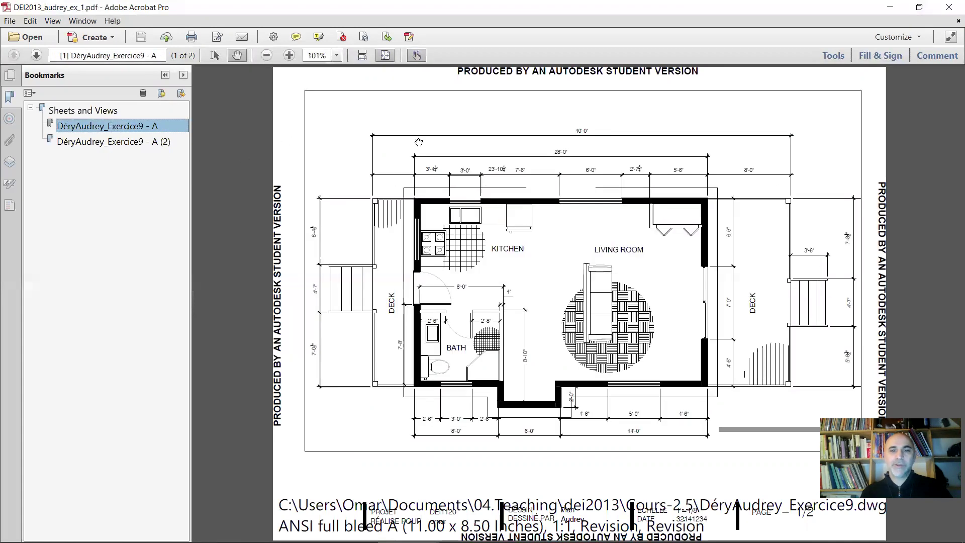
click(267, 55)
click(267, 55)
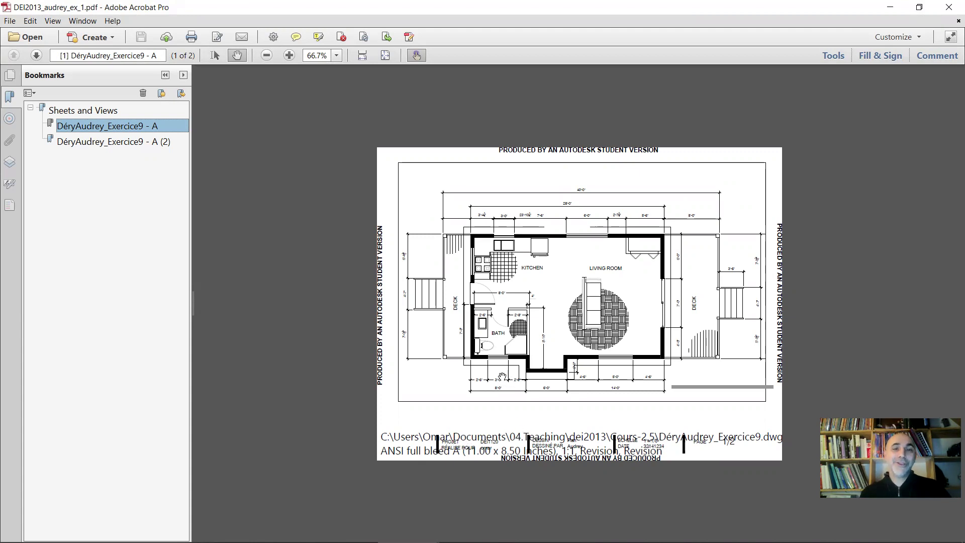
click(385, 55)
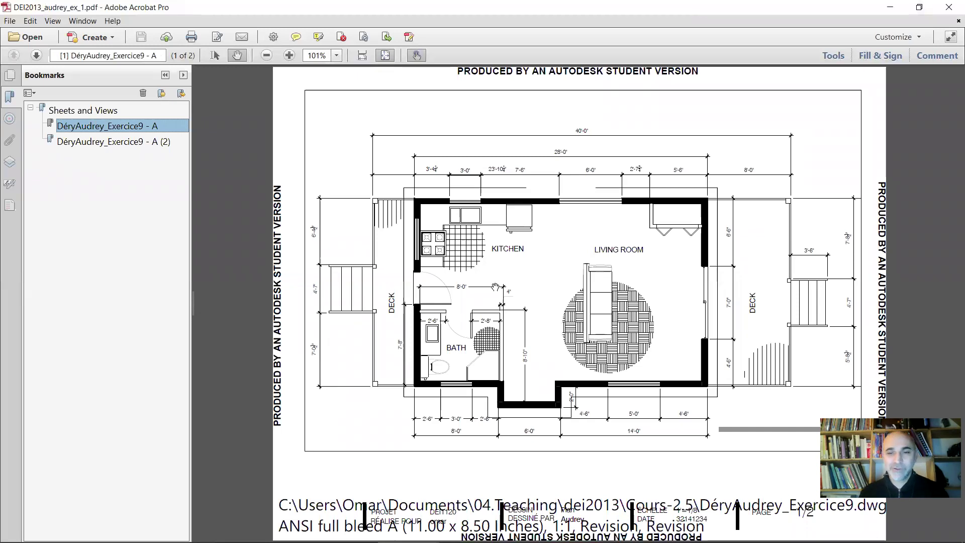
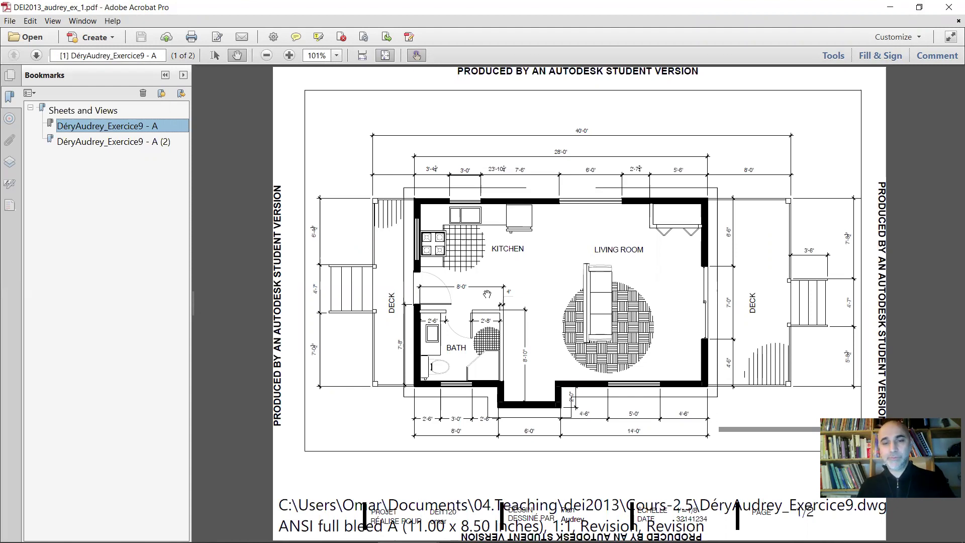
click(949, 8)
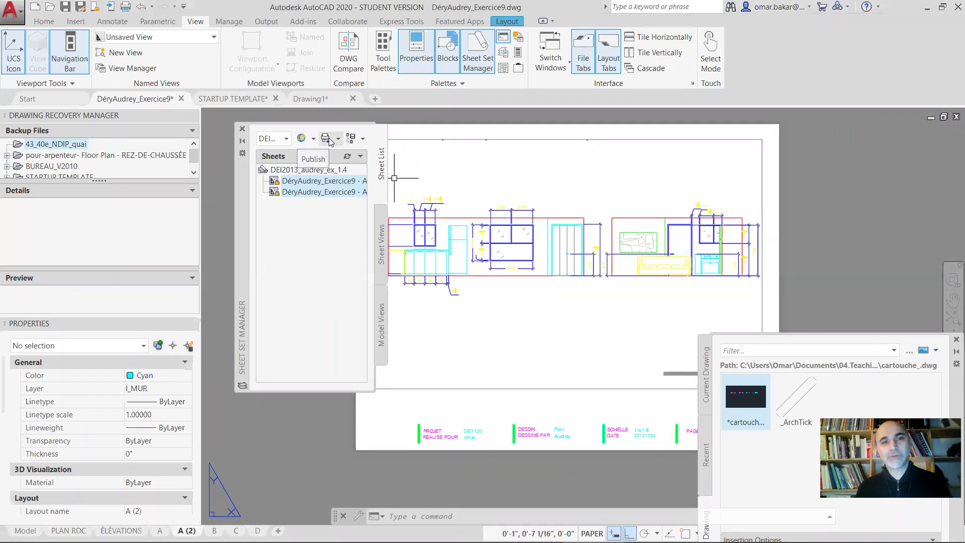
Switch the sheet set's direct publish format to PDF
click(314, 138)
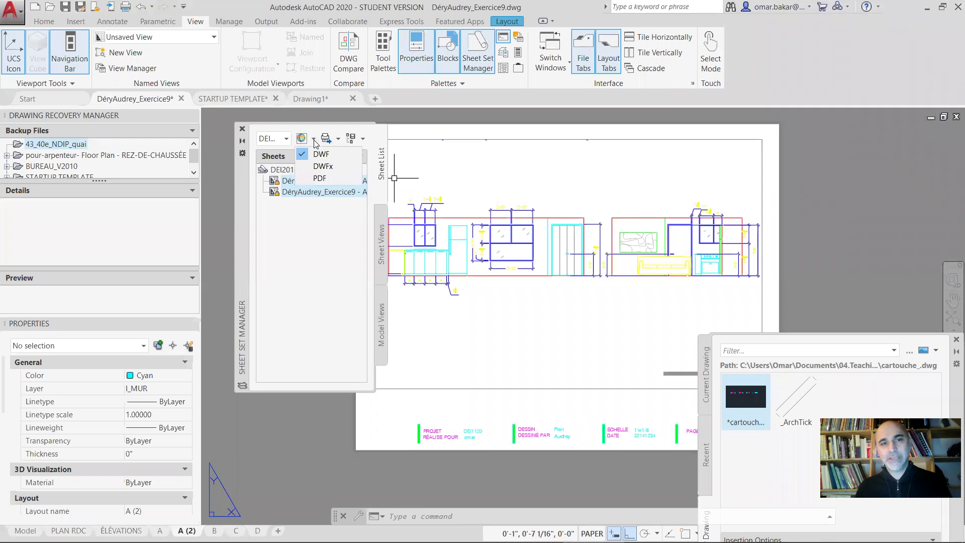
click(314, 179)
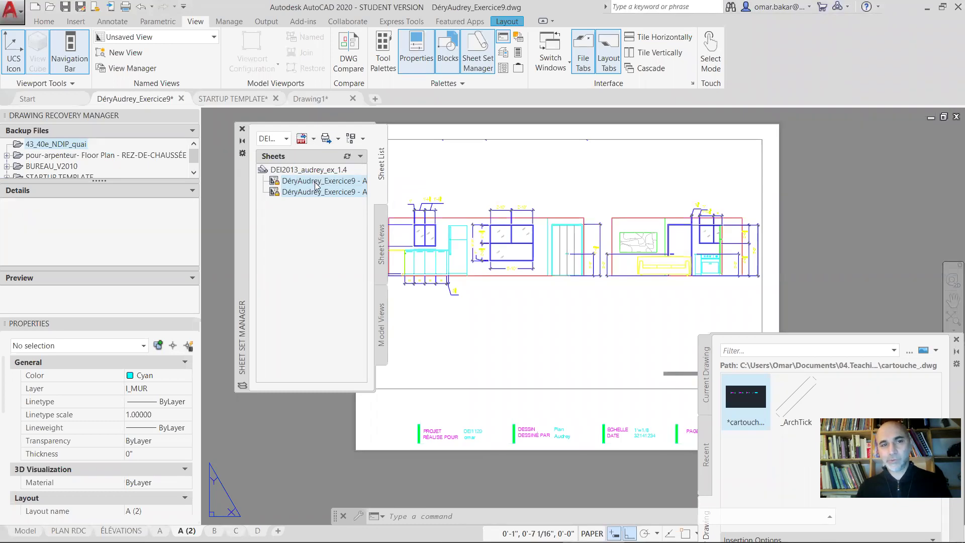
click(301, 139)
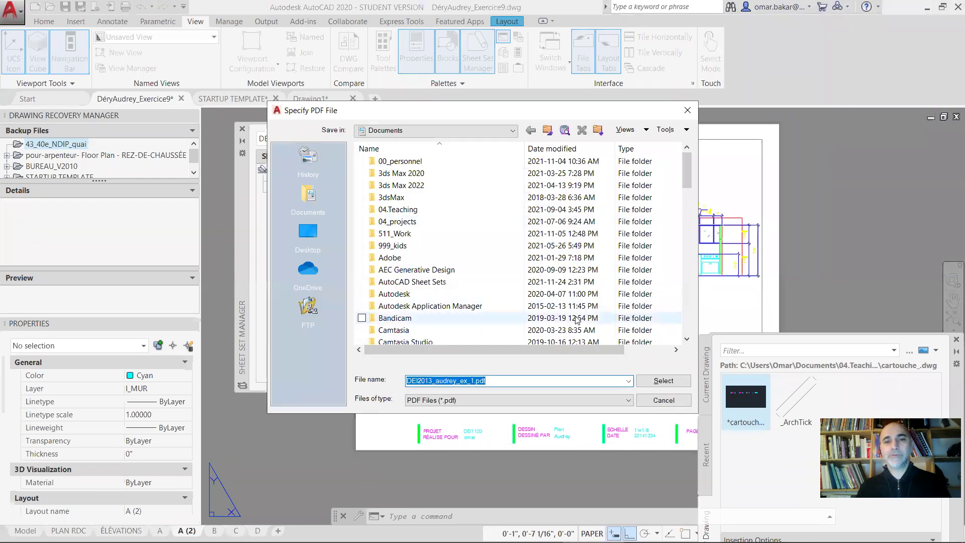
drag(435, 114, 713, 138)
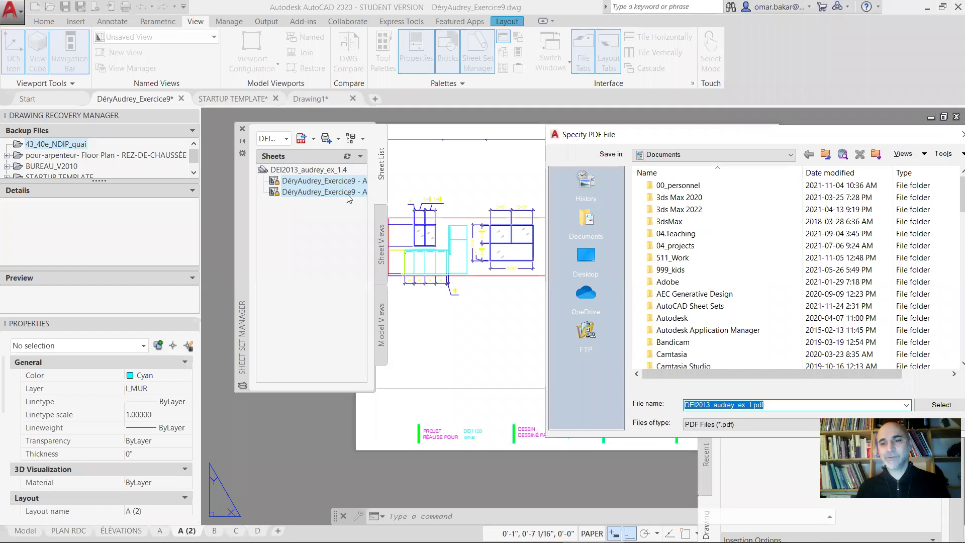
drag(705, 139, 517, 121)
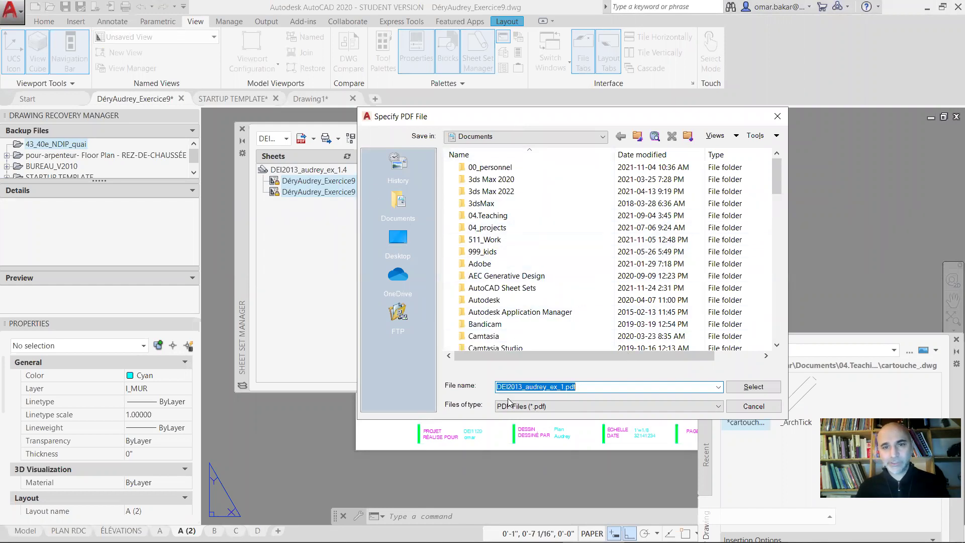
click(764, 406)
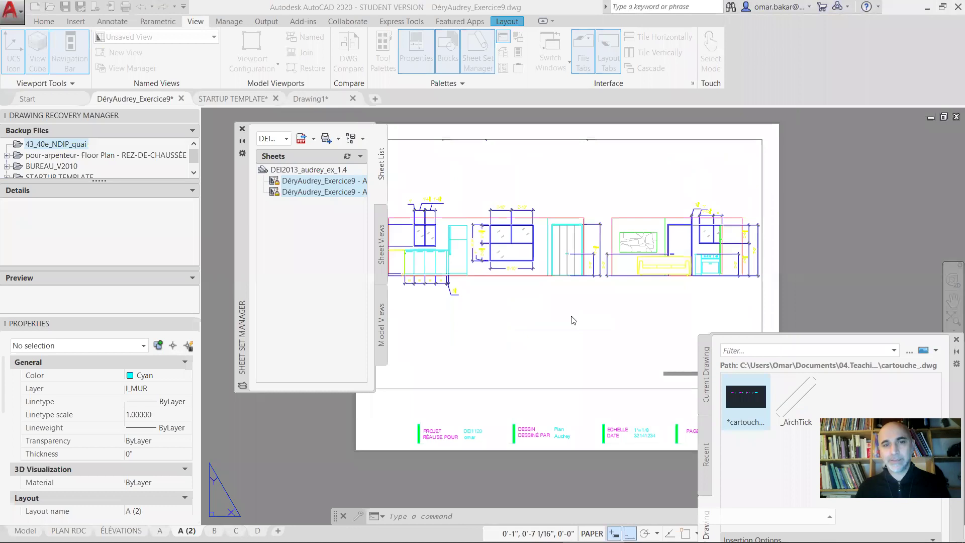
click(334, 140)
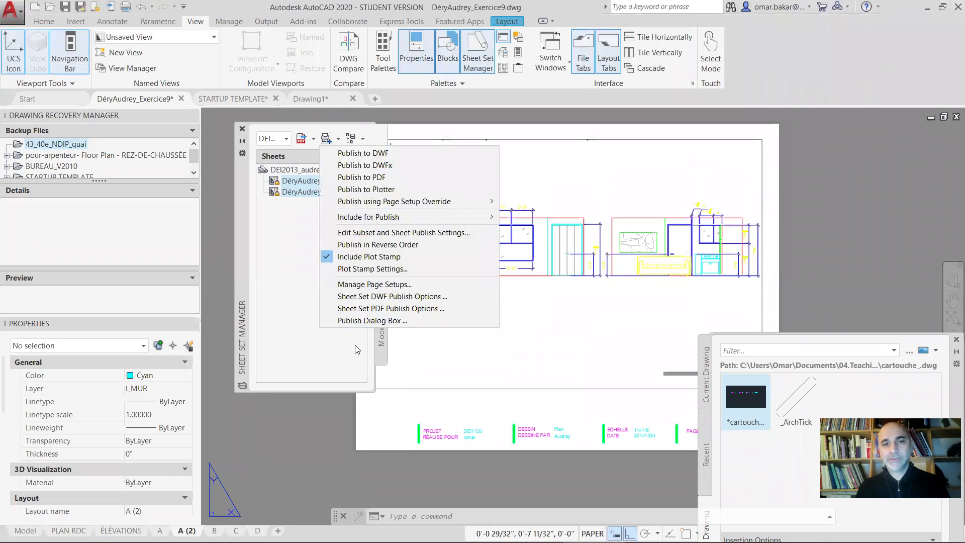
click(310, 331)
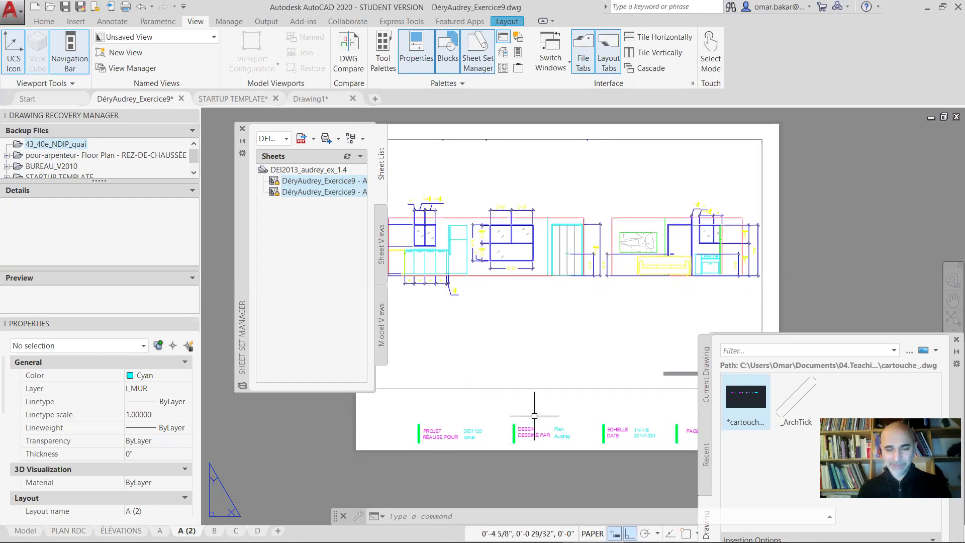
key(Escape)
Close the Sheet Set Manager and examine the title block values on layout A
middle_drag(588, 403, 447, 372)
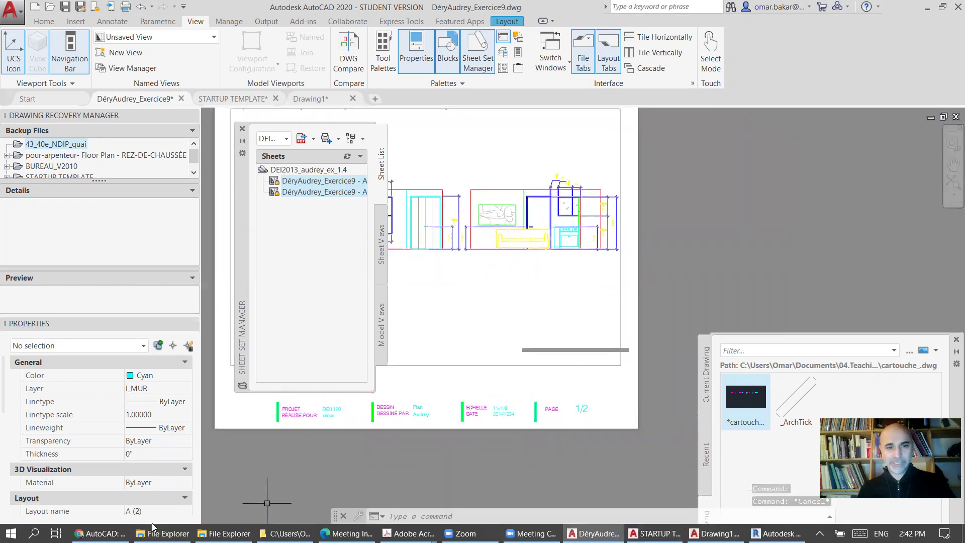
click(160, 530)
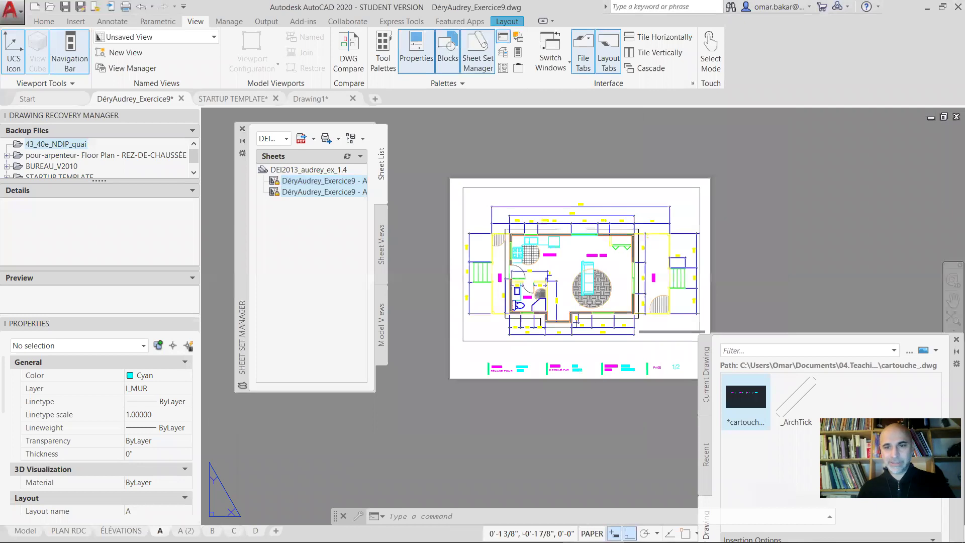
scroll(628, 354, up, 6)
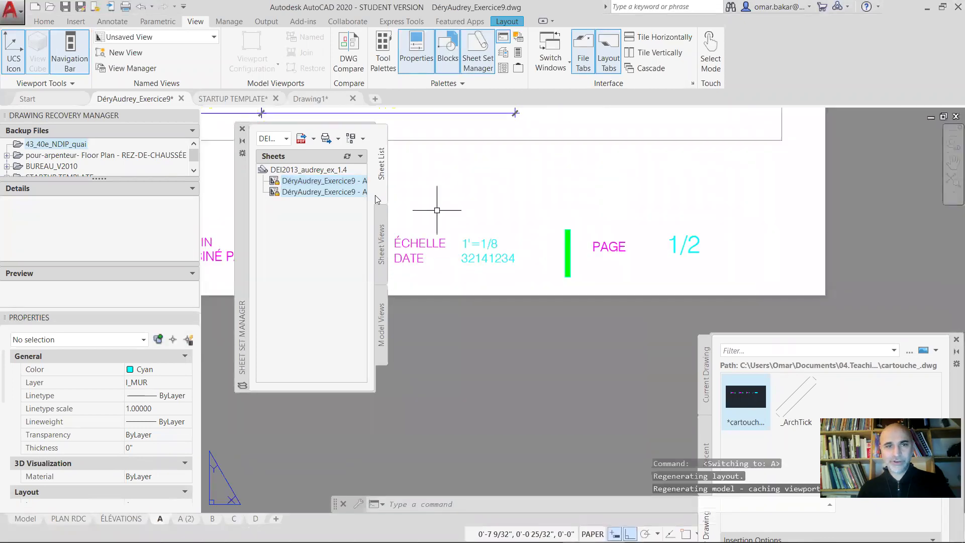
click(242, 130)
scroll(610, 279, up, 2)
middle_drag(587, 265, 538, 269)
middle_drag(352, 273, 618, 282)
middle_drag(352, 273, 859, 271)
middle_drag(915, 244, 359, 243)
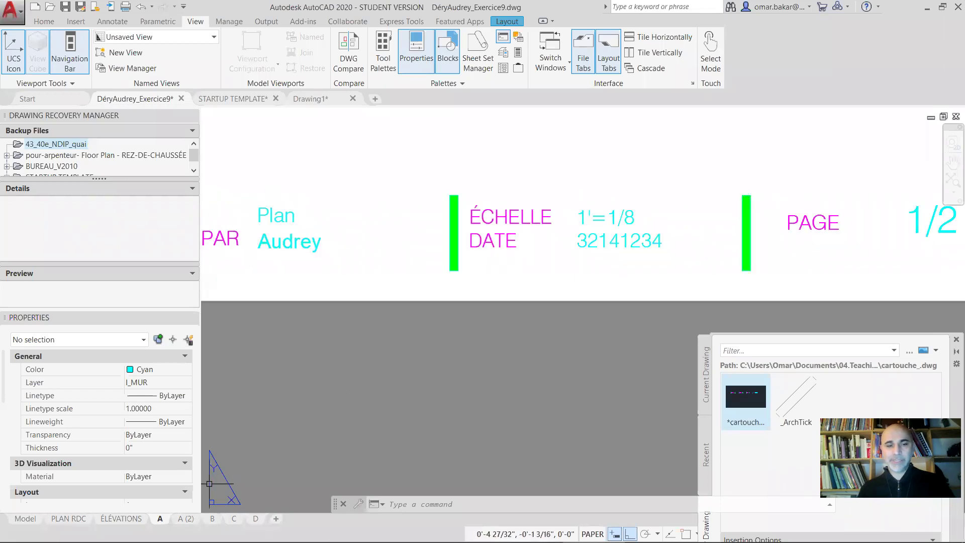
Set the NOM DESSIN attribute of the cartouche_ title block on layout A (2) to "Élévation"
click(186, 519)
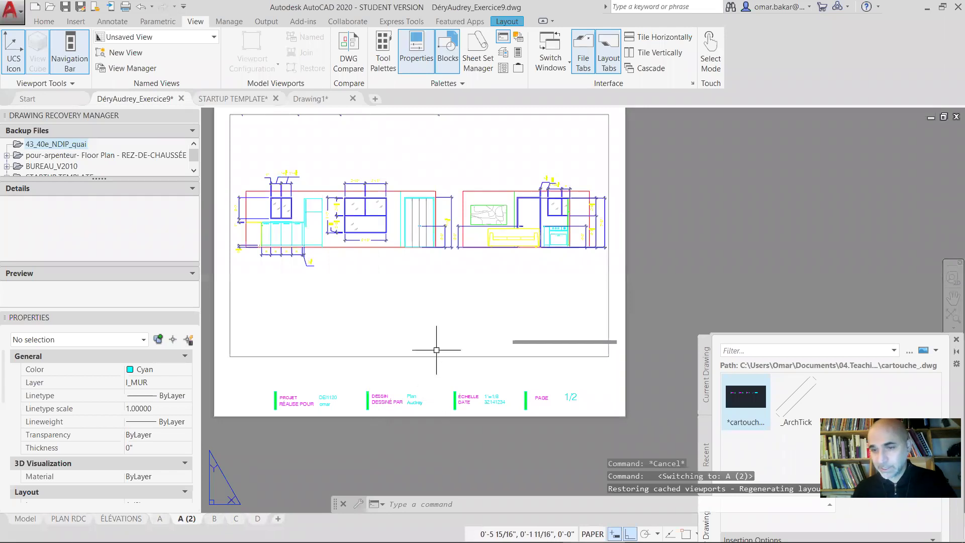
scroll(408, 410, up, 5)
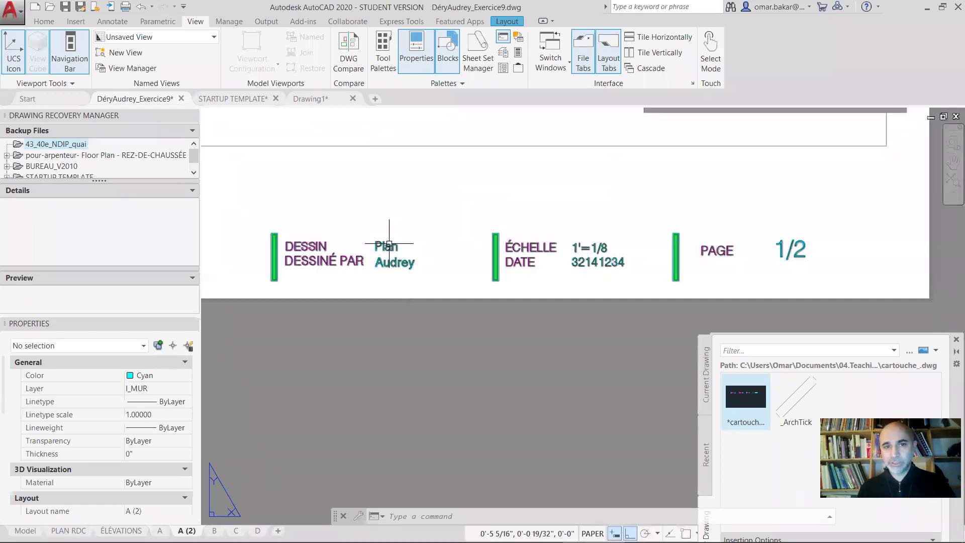
click(411, 255)
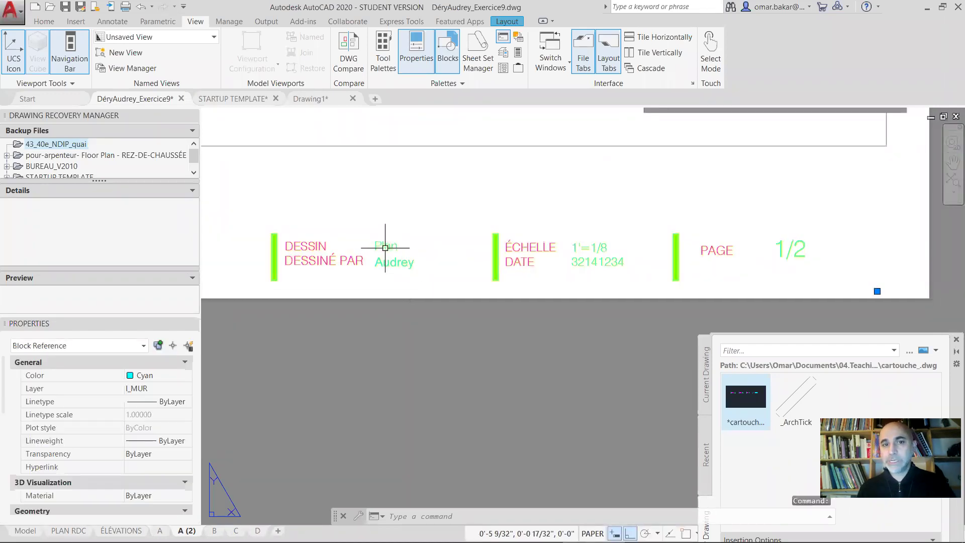
key(Escape)
double_click(399, 262)
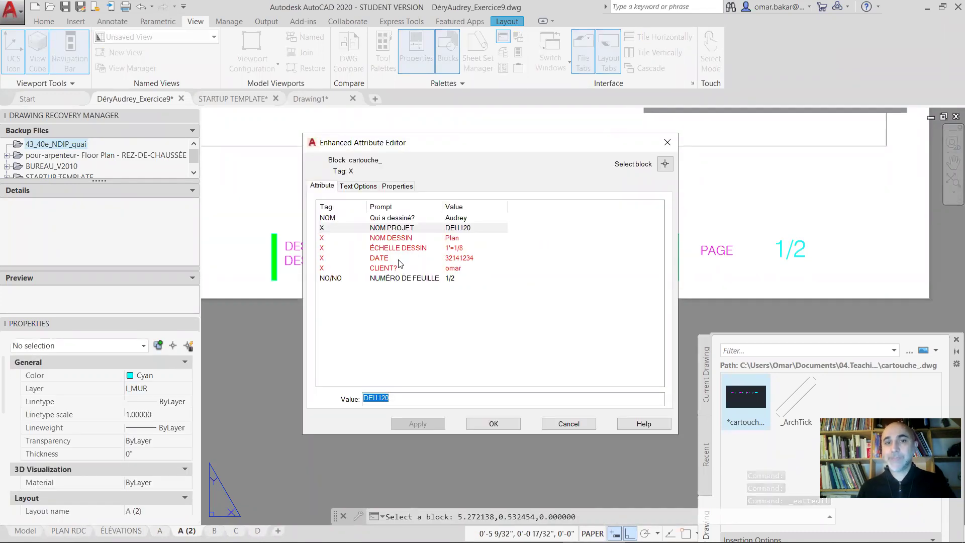
click(455, 239)
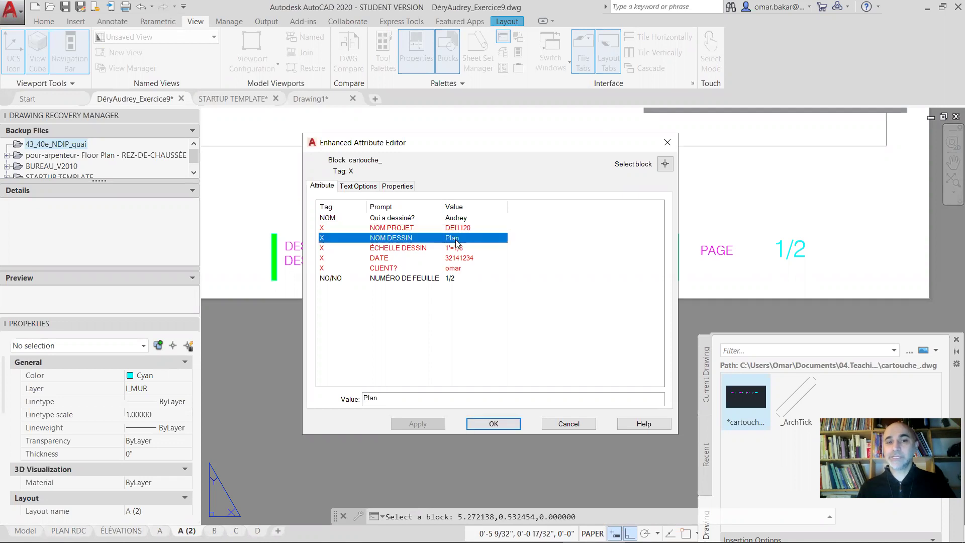
click(374, 399)
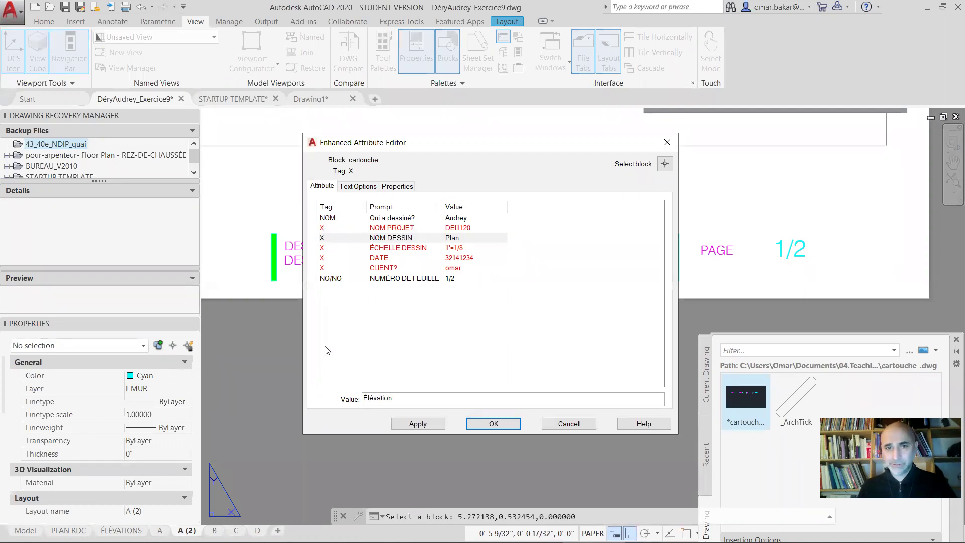
Set the title block's NUMÉRO DE FEUILLE attribute to 2/2 and apply the attribute changes
click(453, 280)
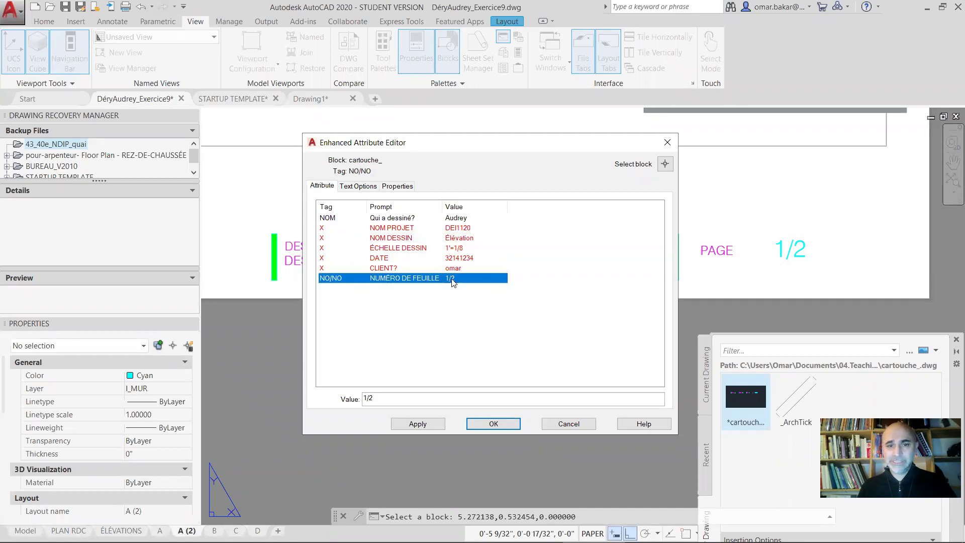
click(380, 397)
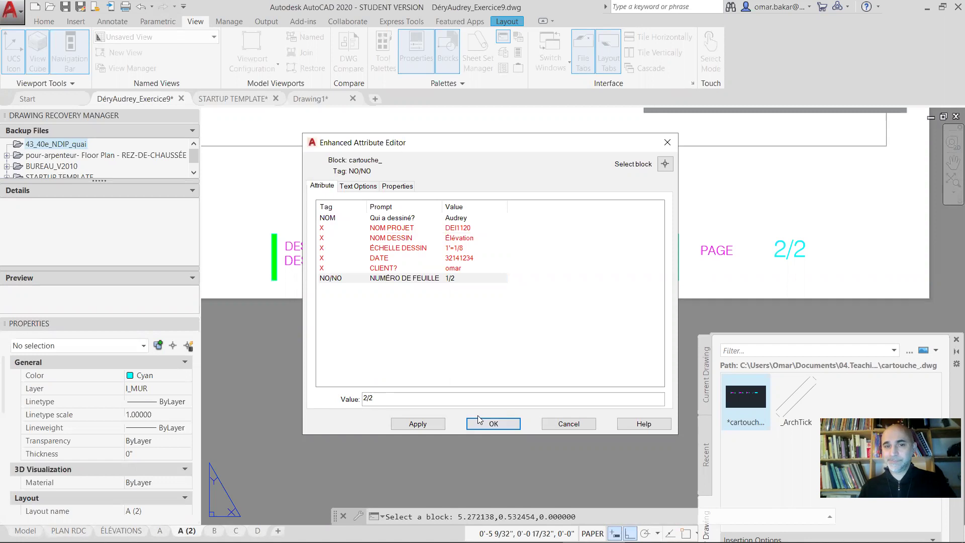
click(427, 423)
click(505, 423)
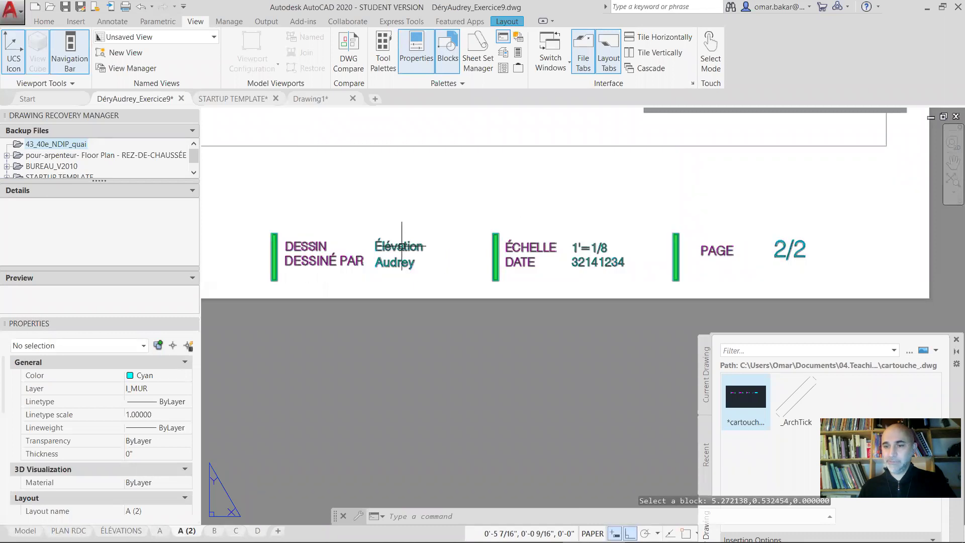
Return to layout A and check its title block and page number
click(160, 530)
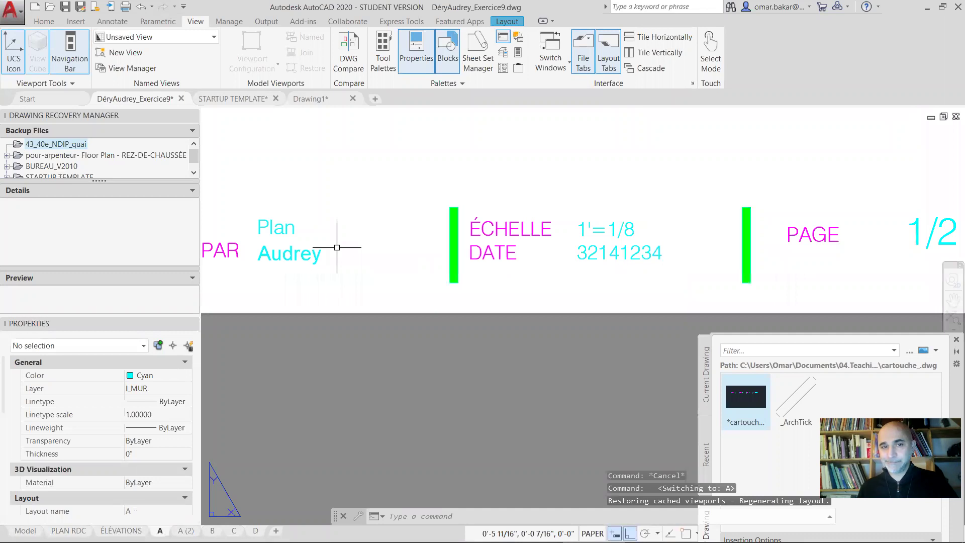
scroll(628, 223, down, 4)
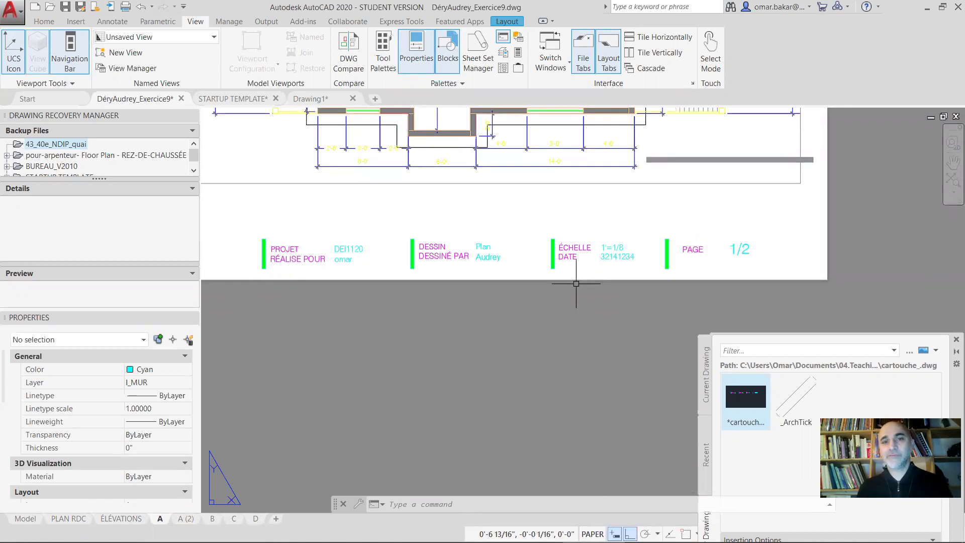
scroll(576, 283, down, 5)
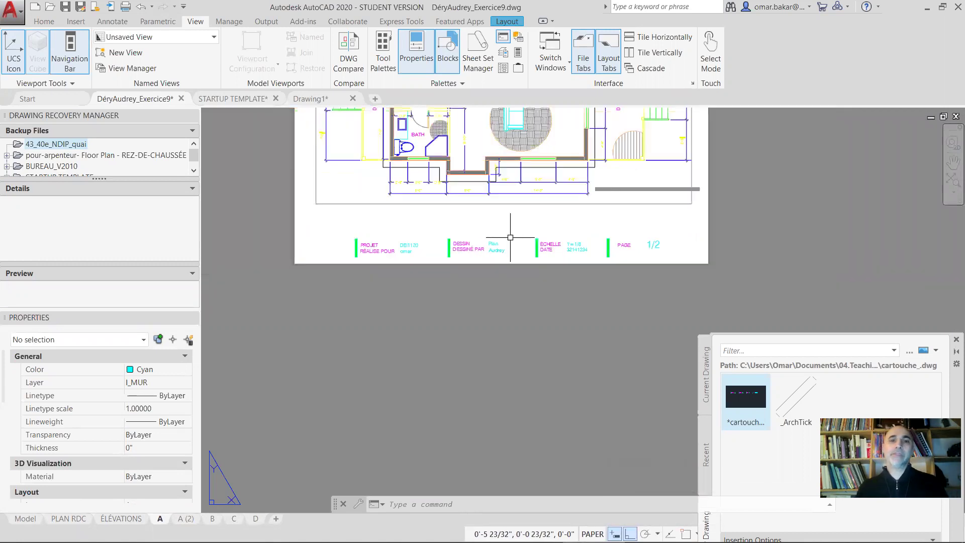
Switch to the 10étapespour faire son Gabarit PDF in Adobe Acrobat and read the slides for template steps 8, 9 and 10
scroll(476, 287, up, 5)
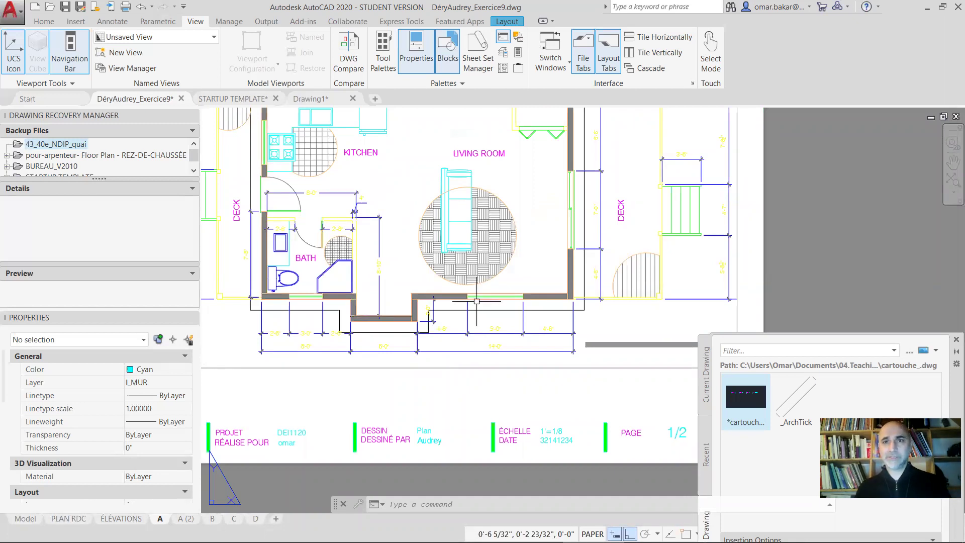
key(alt+Tab)
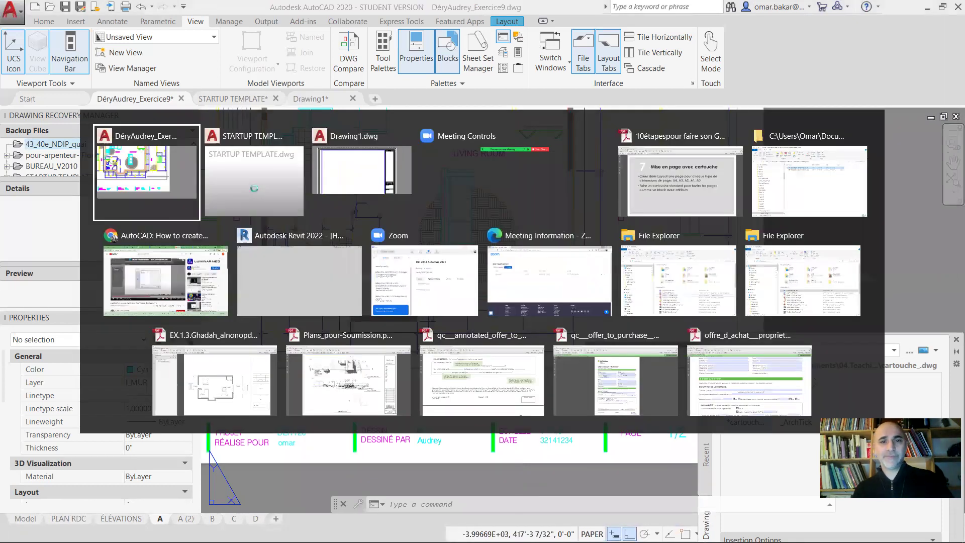
key(alt+Tab)
key(alt+Tab)
key(alt+Tab)
key(alt+Tab)
scroll(556, 381, down, 2)
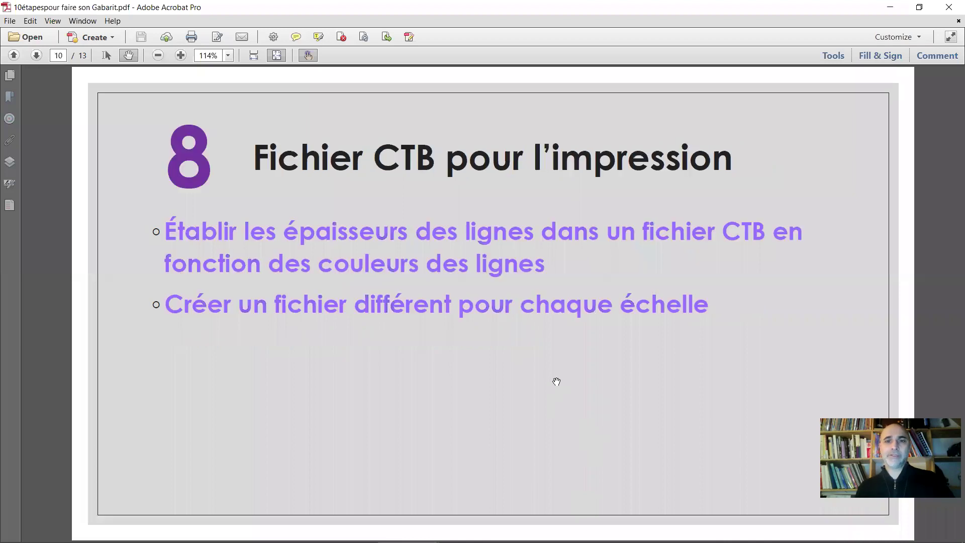
scroll(557, 382, up, 1)
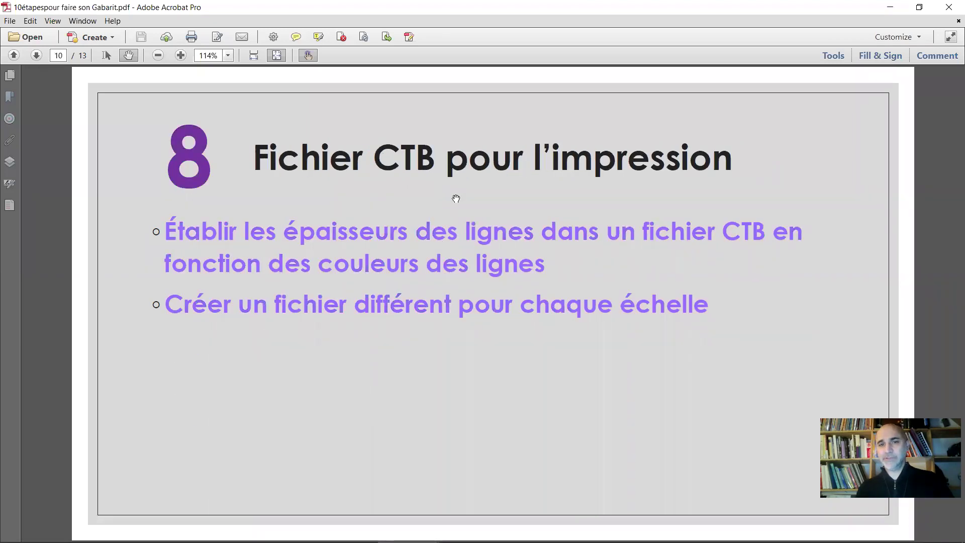
scroll(456, 199, up, 1)
scroll(531, 172, down, 1)
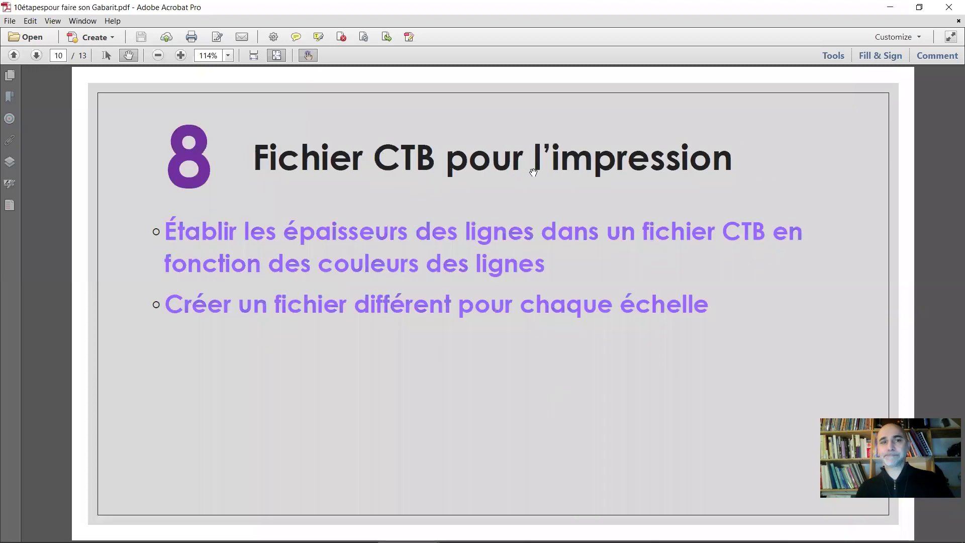
scroll(534, 173, down, 1)
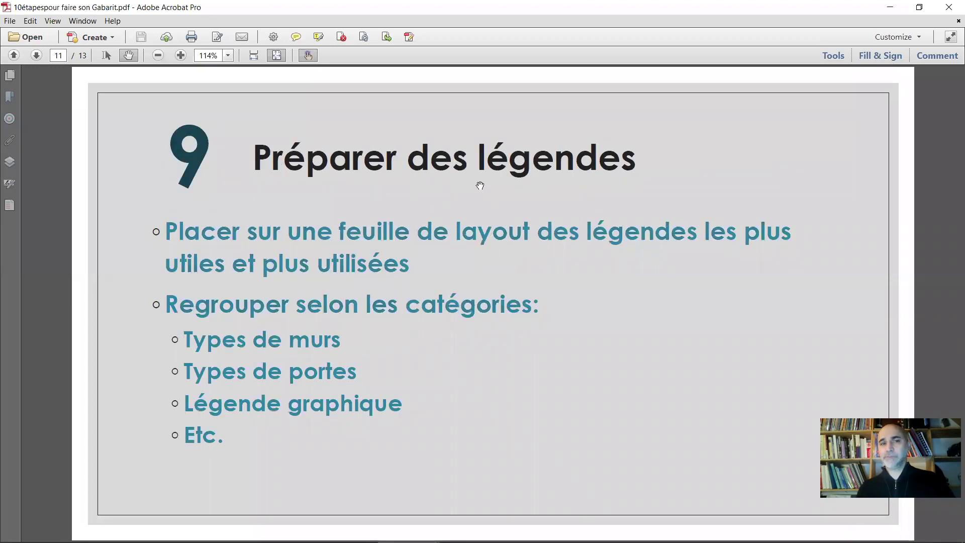
scroll(482, 193, down, 1)
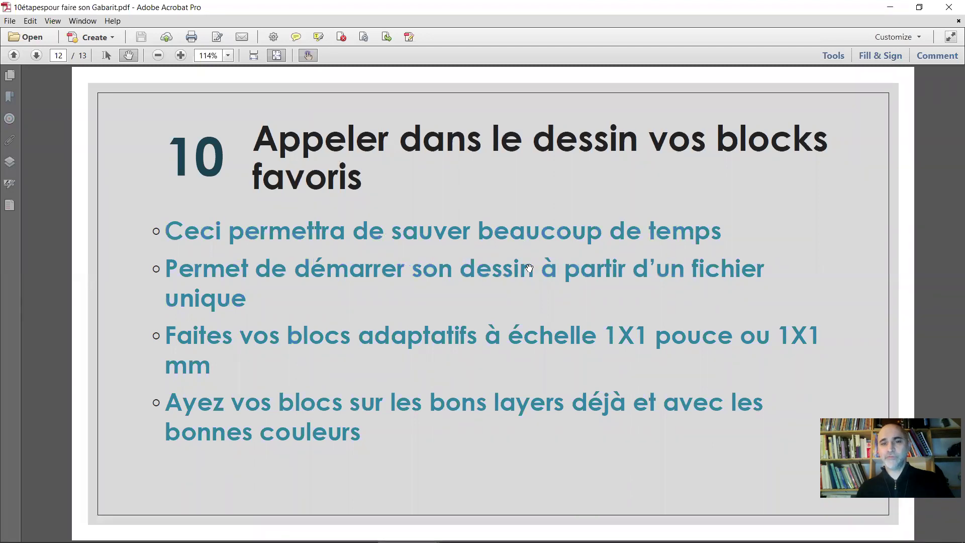
scroll(529, 268, up, 1)
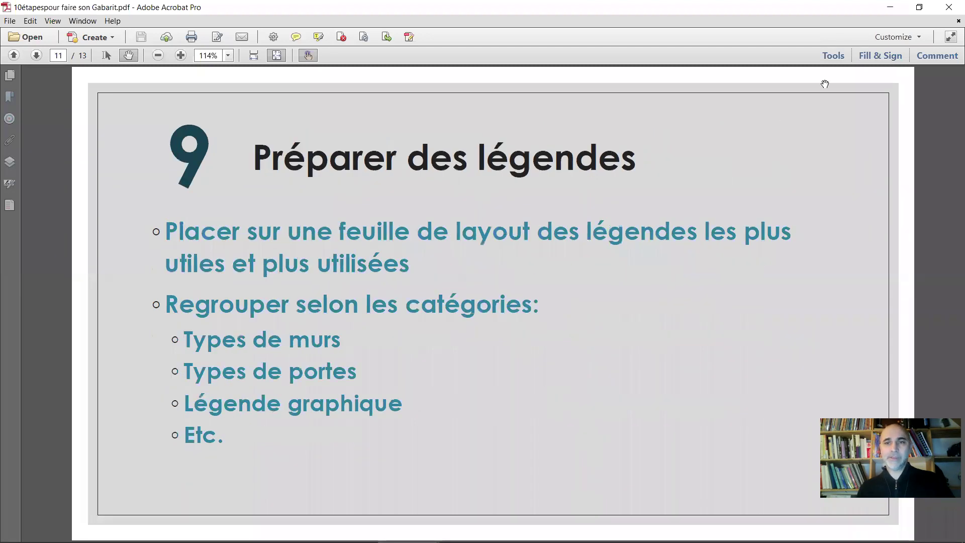
Return to AutoCAD, switch to the STARTUP TEMPLATE drawing and survey the reference bubbles and legends in model space
click(889, 7)
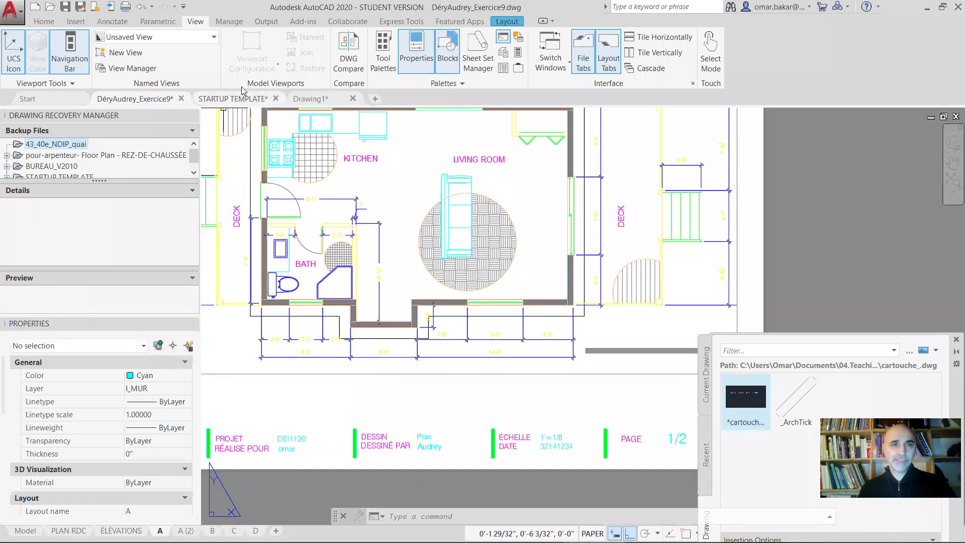
click(242, 99)
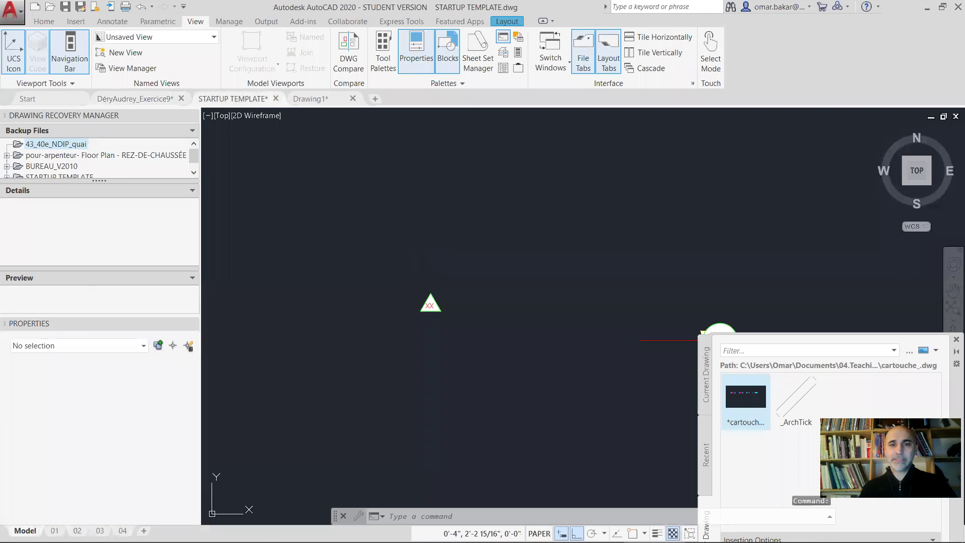
scroll(549, 261, down, 5)
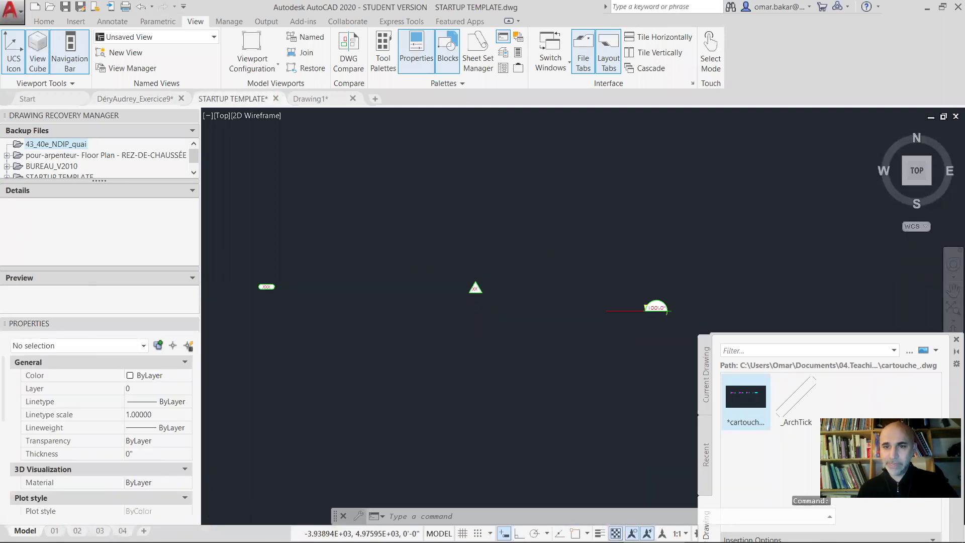
scroll(554, 267, down, 6)
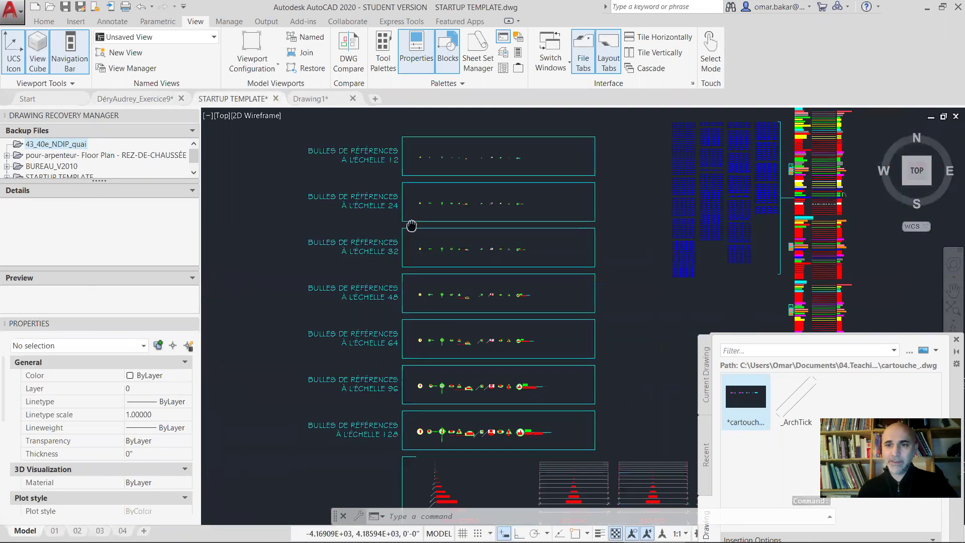
middle_drag(592, 258, 409, 194)
Examine the layer legend in the template, including the 02-DÉMOLITION and 05-PLAN groups with their colours and linetypes
scroll(446, 229, up, 5)
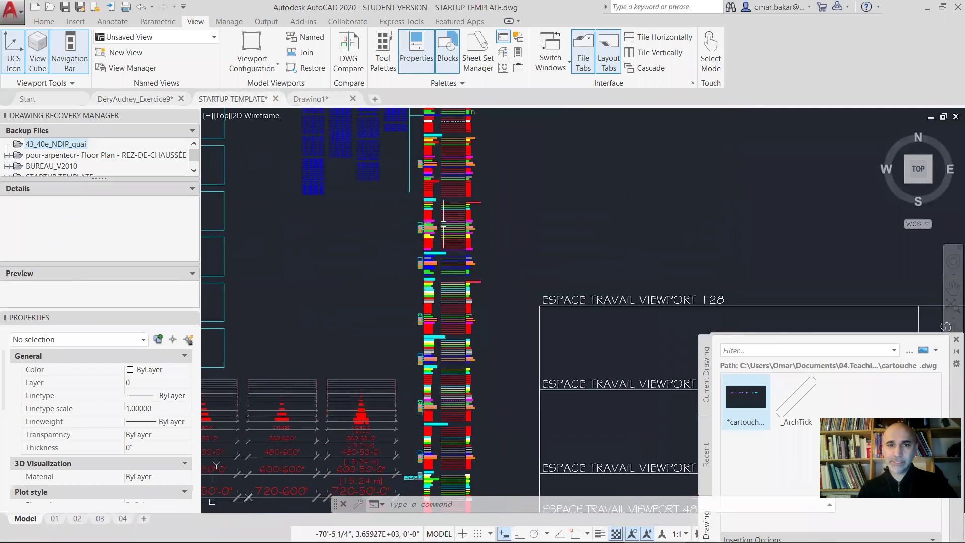
scroll(445, 229, up, 3)
middle_drag(441, 221, 551, 292)
scroll(491, 237, down, 4)
mouse_move(491, 241)
middle_down()
mouse_move(420, 409)
mouse_move(418, 466)
middle_up()
scroll(419, 291, up, 6)
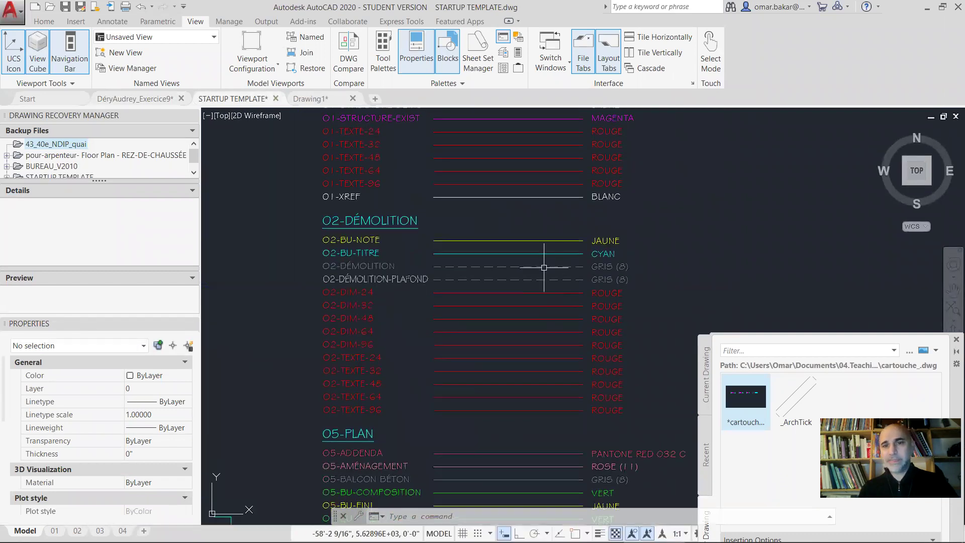
mouse_move(473, 271)
middle_down()
mouse_move(471, 336)
mouse_move(412, 283)
mouse_move(406, 424)
mouse_move(419, 225)
middle_up()
scroll(458, 439, down, 4)
middle_drag(458, 440, 402, 261)
middle_drag(403, 344, 411, 201)
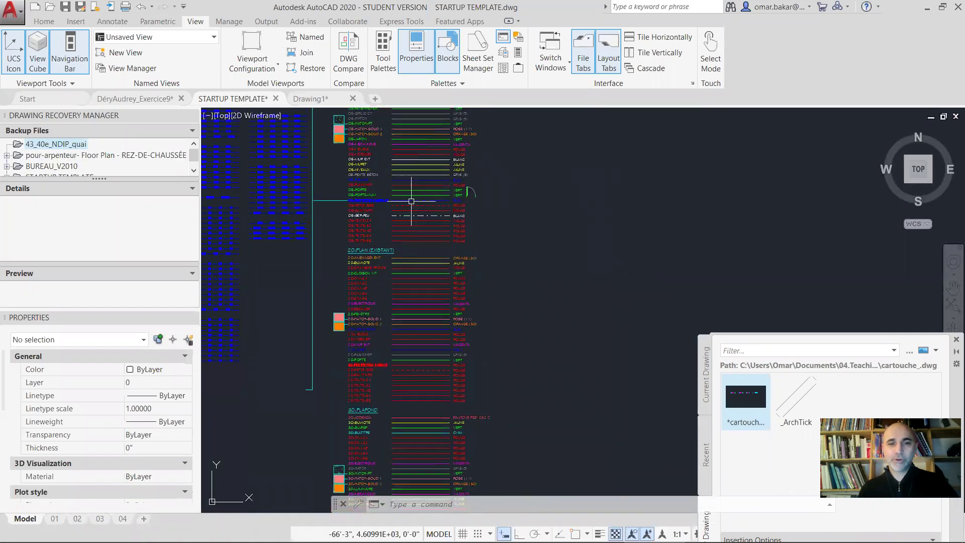
Inspect the 20-PLAN, 30-PLAFOND and 70-series layer groups together with their hatch samples
scroll(346, 339, up, 6)
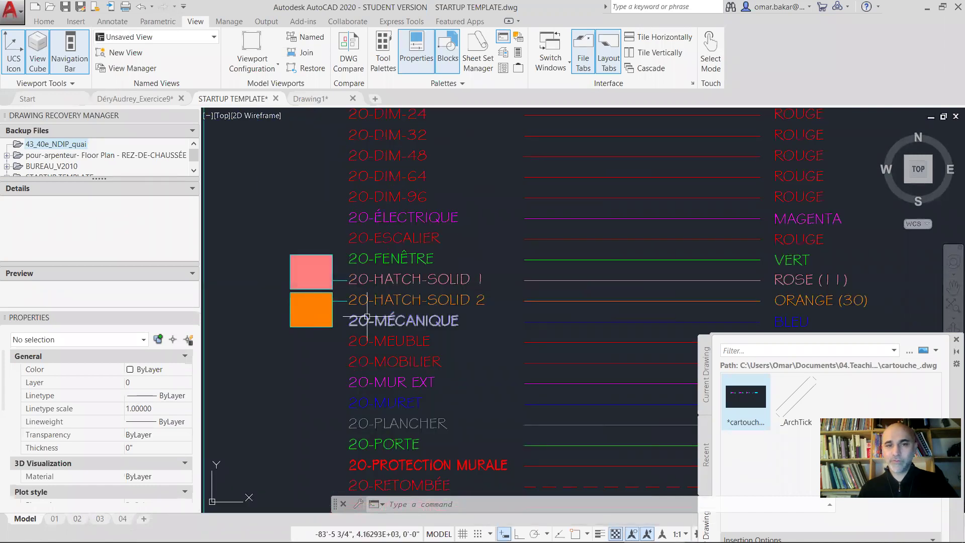
scroll(405, 374, down, 8)
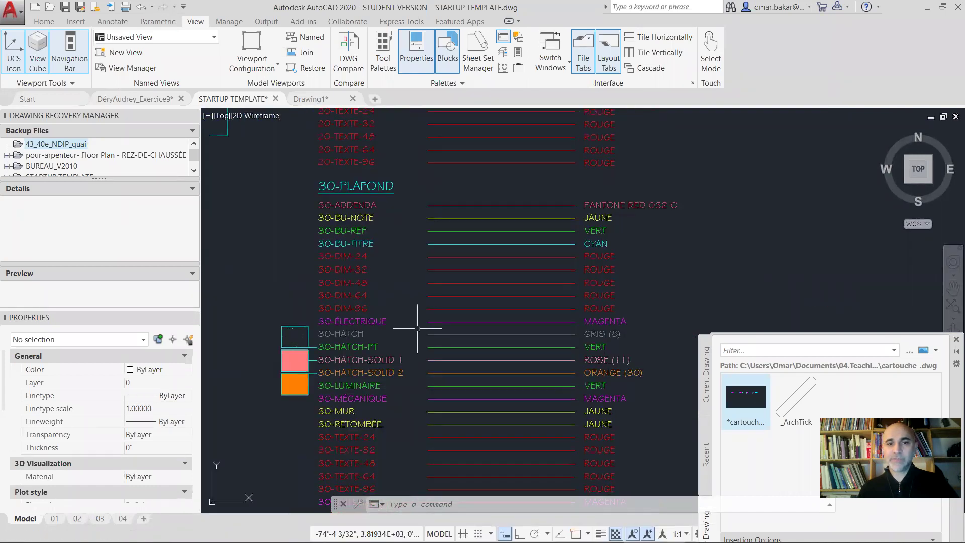
scroll(420, 332, up, 5)
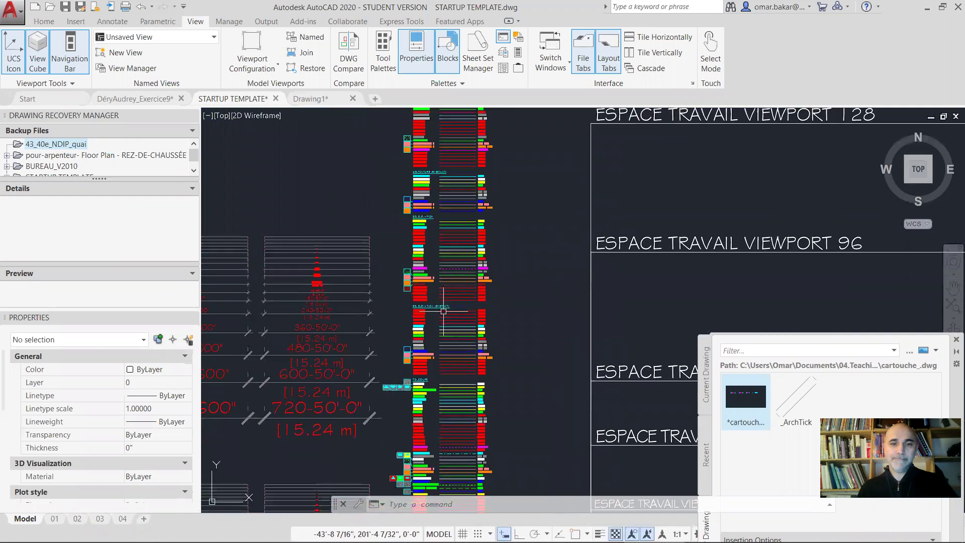
middle_drag(452, 334, 451, 296)
scroll(452, 296, up, 6)
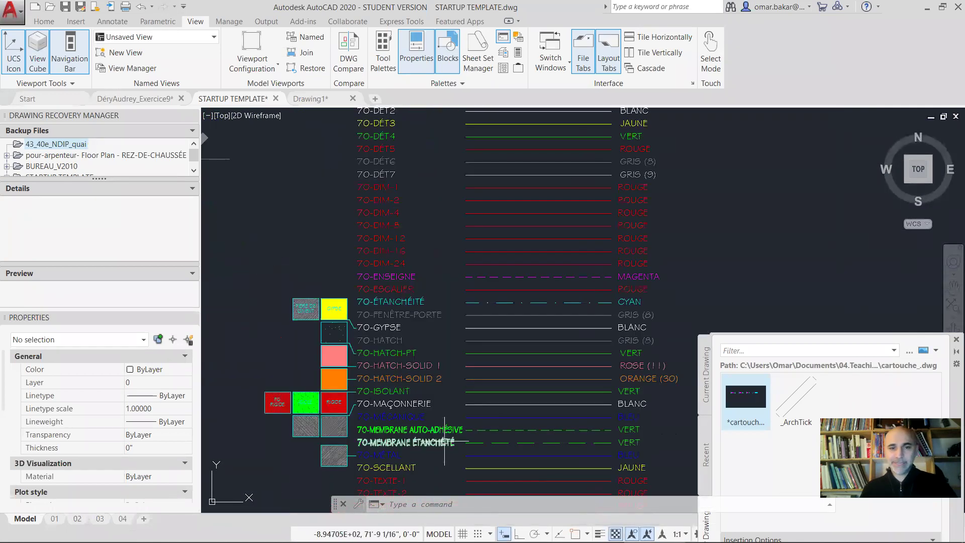
scroll(311, 296, up, 3)
middle_drag(394, 331, 394, 262)
scroll(369, 307, up, 1)
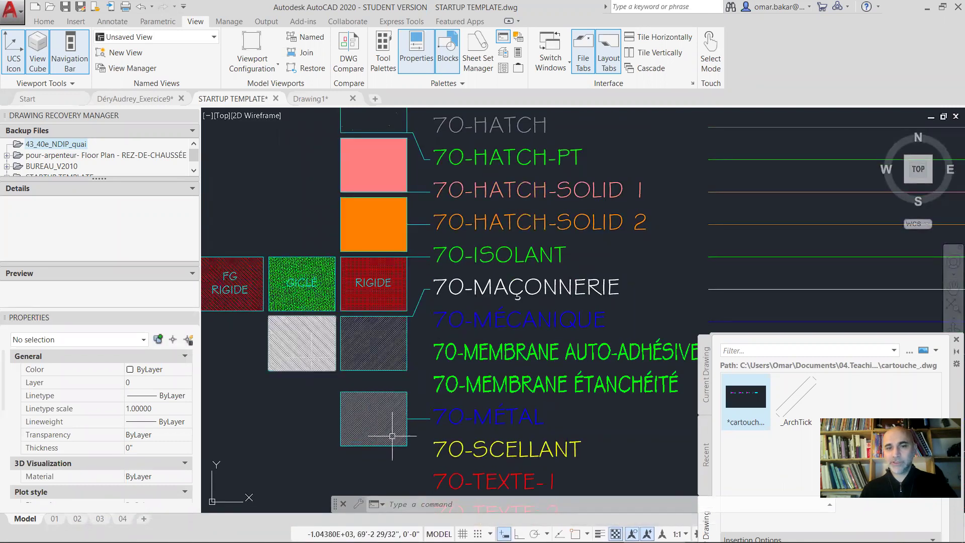
Examine the 75-COUPE (EXISTANT) layer group and its hatch samples in the legend
scroll(507, 354, down, 2)
scroll(504, 384, down, 2)
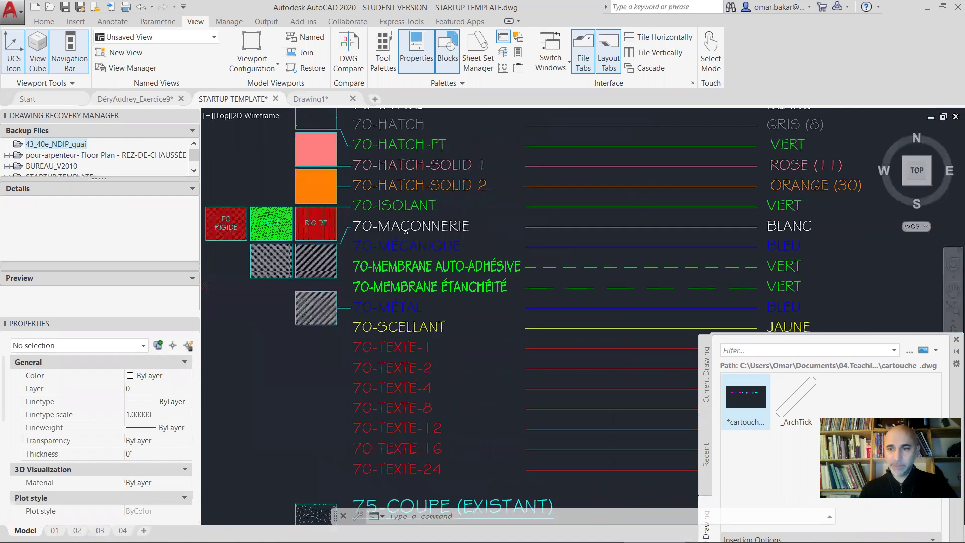
scroll(495, 322, down, 2)
mouse_move(496, 322)
middle_down()
mouse_move(452, 333)
mouse_move(463, 339)
middle_up()
scroll(420, 340, up, 3)
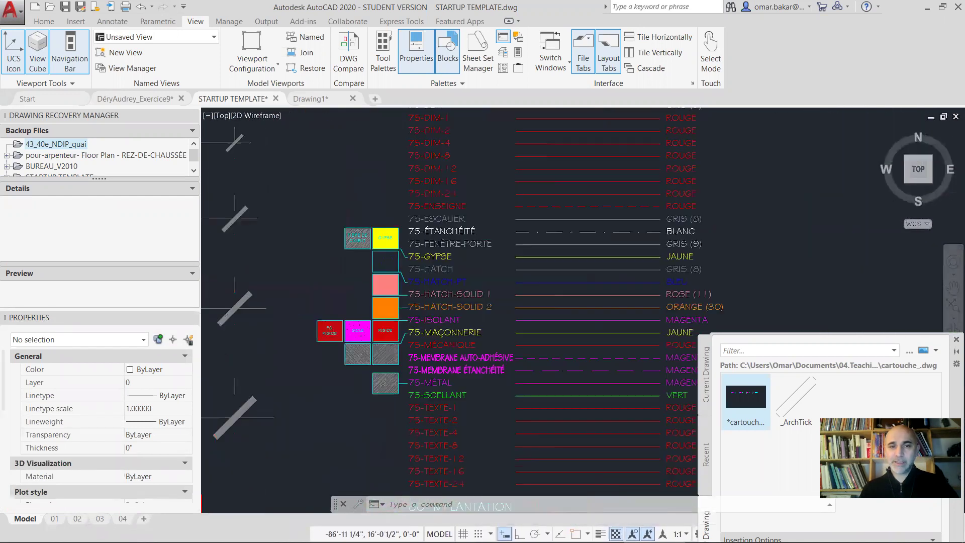
scroll(420, 340, down, 5)
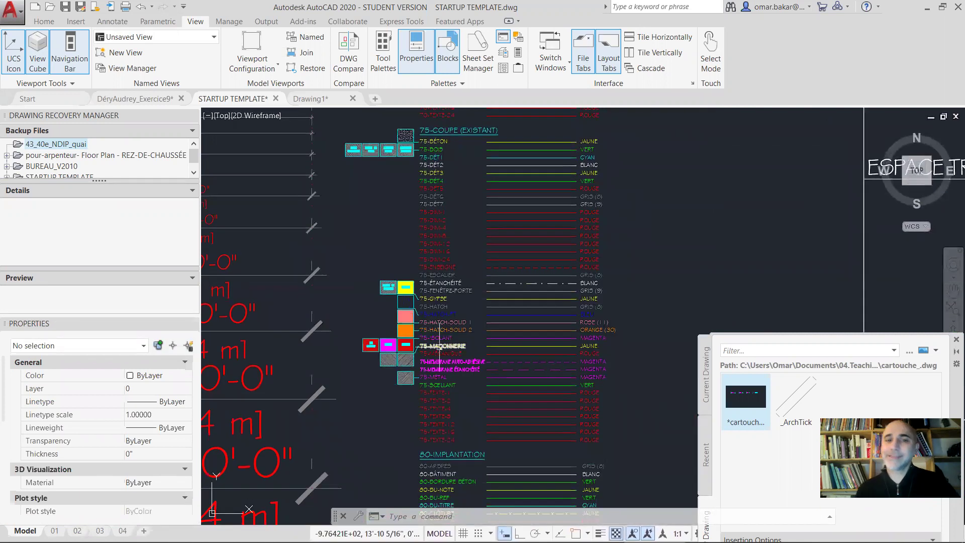
Review the 99-series colour swatch layers near the end of the layer legend
middle_drag(427, 246, 423, 86)
scroll(472, 221, up, 5)
scroll(464, 239, up, 5)
mouse_move(464, 239)
middle_down()
mouse_move(453, 346)
mouse_move(442, 249)
middle_up()
scroll(453, 347, down, 4)
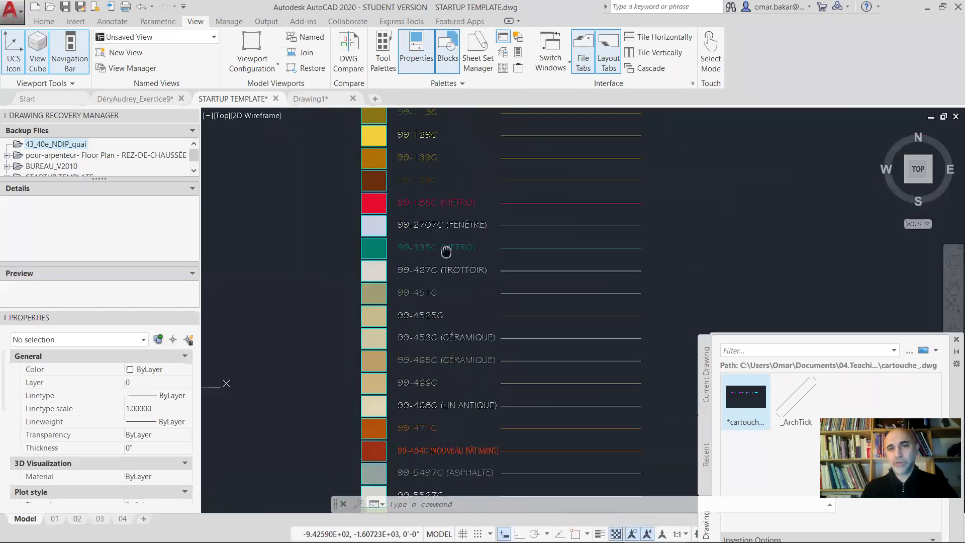
scroll(442, 250, down, 8)
scroll(352, 266, down, 6)
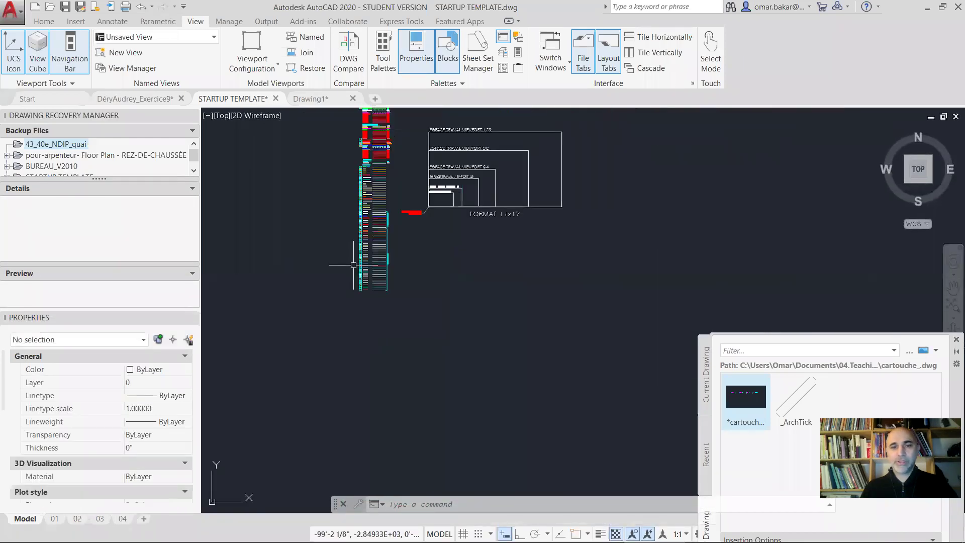
Examine the reference bubbles at their different scales and the text and dimension style samples below them
middle_drag(283, 201, 513, 484)
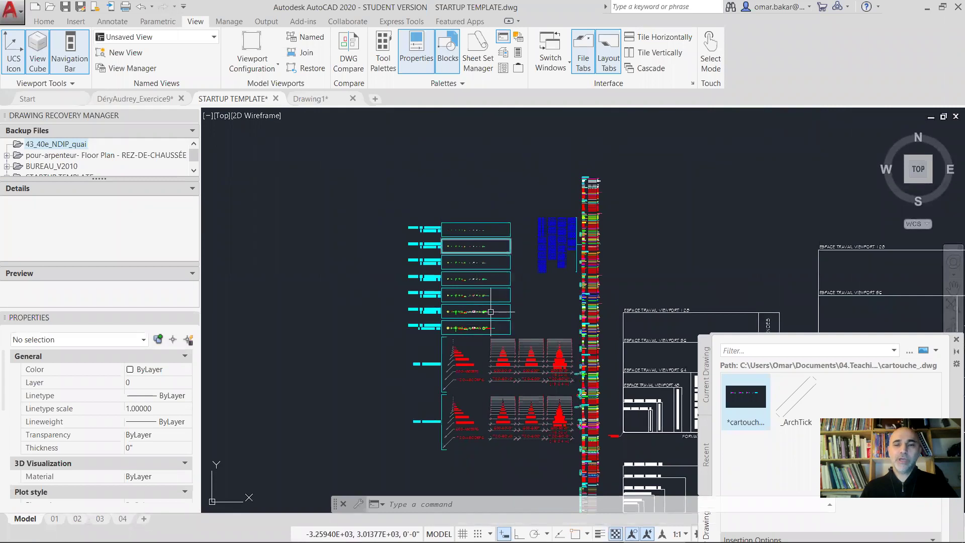
scroll(483, 317, up, 8)
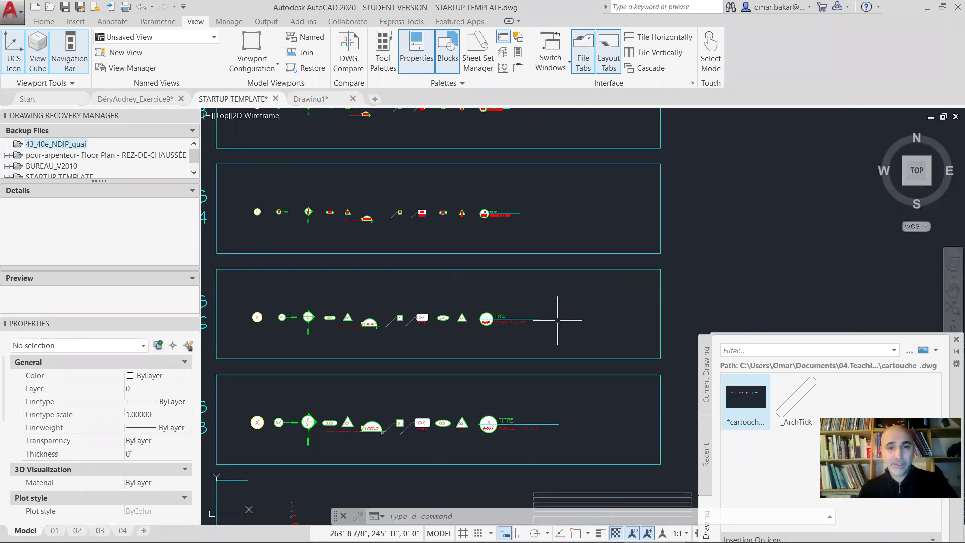
scroll(525, 276, down, 3)
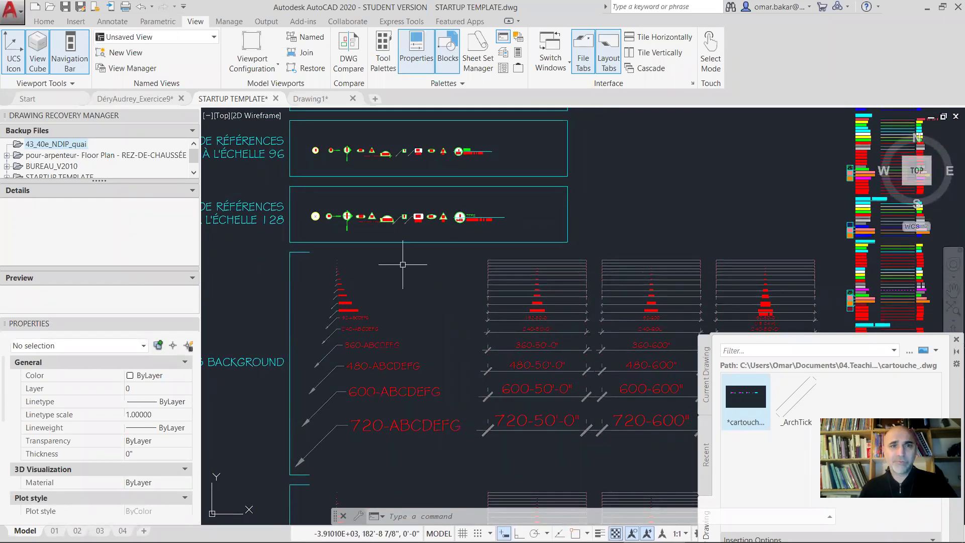
Check the D-Size layout of Drawing1, then return to layout A of the Exercice9 drawing and view the whole sheet
click(310, 98)
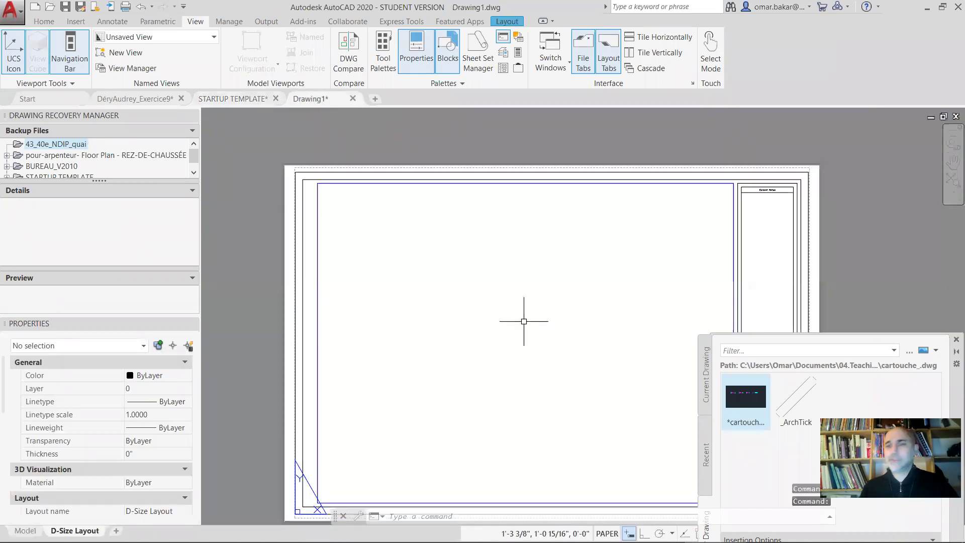
click(135, 98)
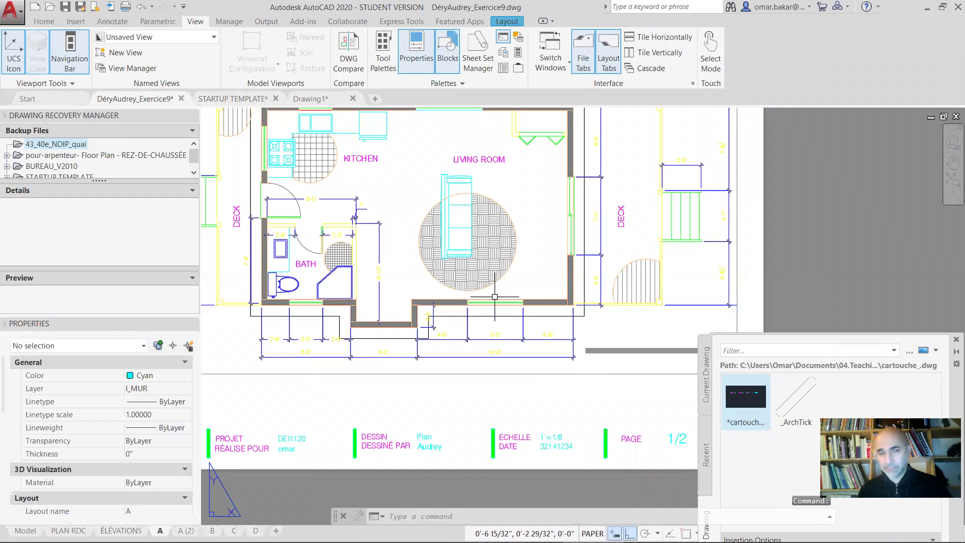
scroll(494, 296, down, 6)
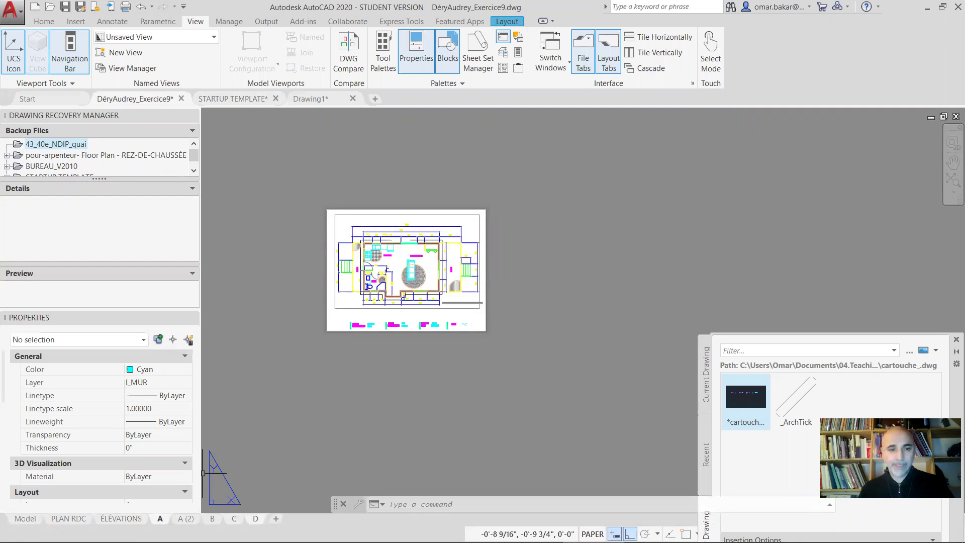
Add a new layout named Layout1 to the Exercice9 drawing and erase its default viewport
click(275, 518)
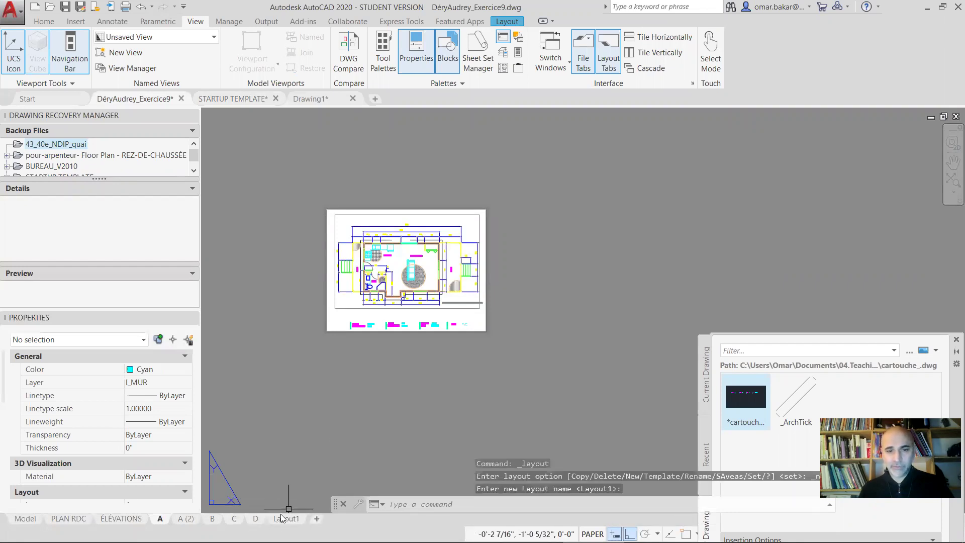
click(284, 518)
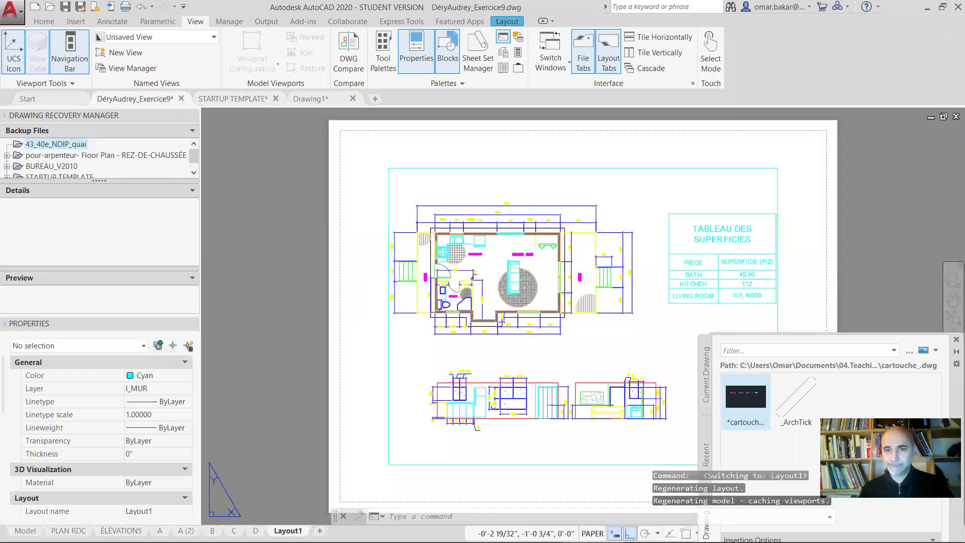
click(774, 178)
text(e)
key(Return)
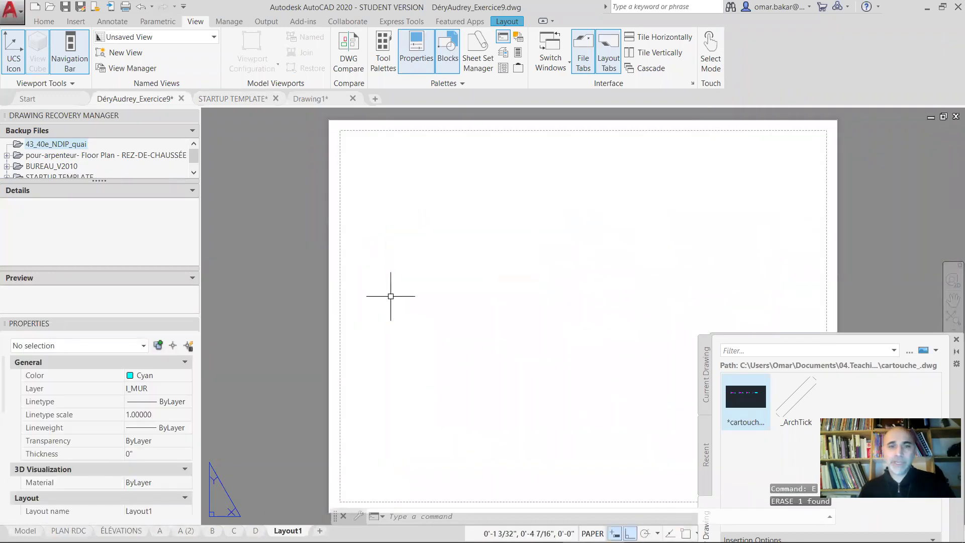
scroll(391, 298, down, 4)
middle_drag(390, 299, 351, 250)
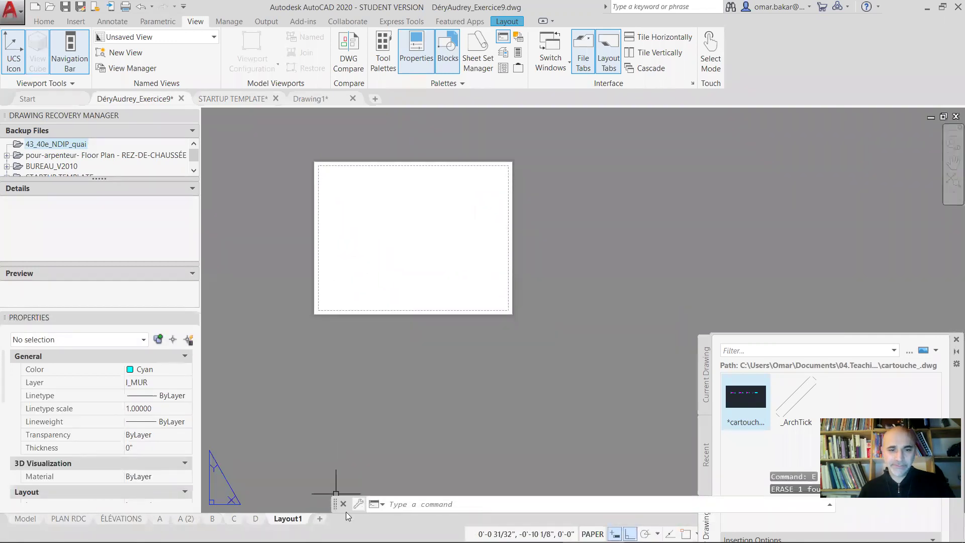
Set Layout1 to plot with DWG To PDF.pc3 on ARCH expand D (36.00 x 24.00 Inches) paper and apply the settings to the layout without plotting
right_click(288, 524)
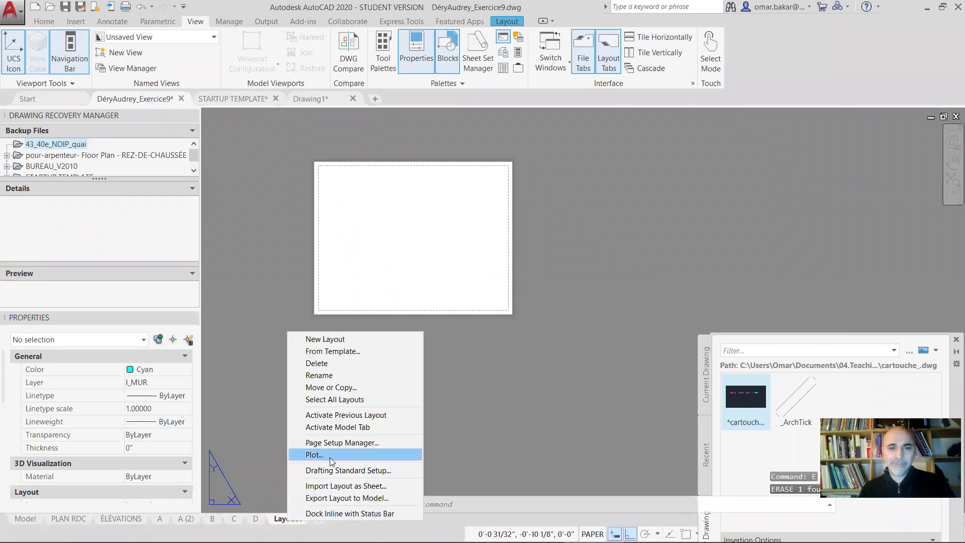
click(312, 458)
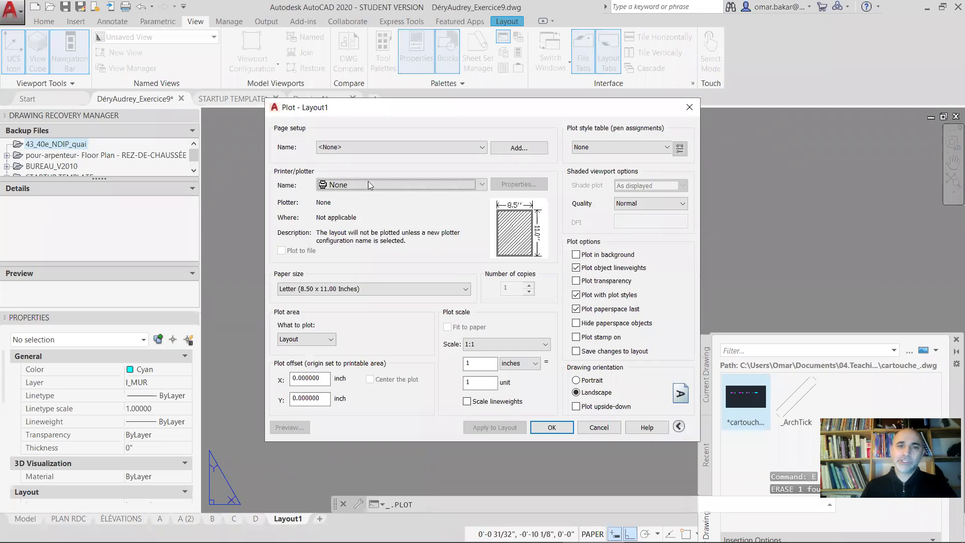
click(363, 183)
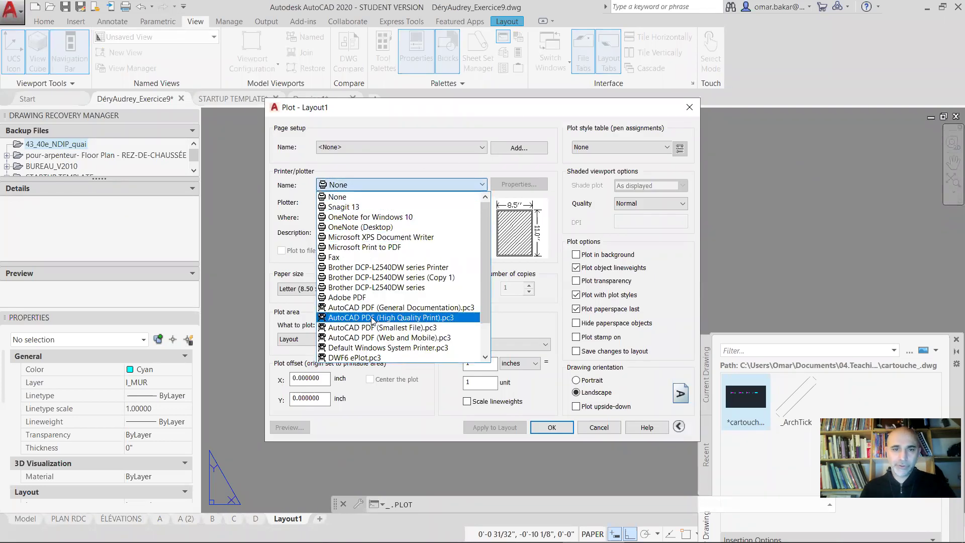
scroll(372, 329, down, 2)
click(365, 341)
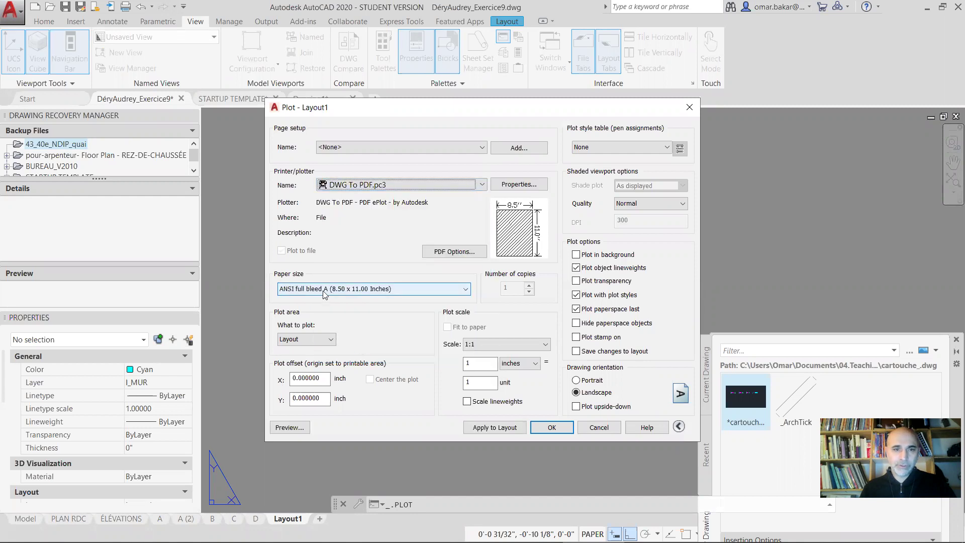
click(362, 288)
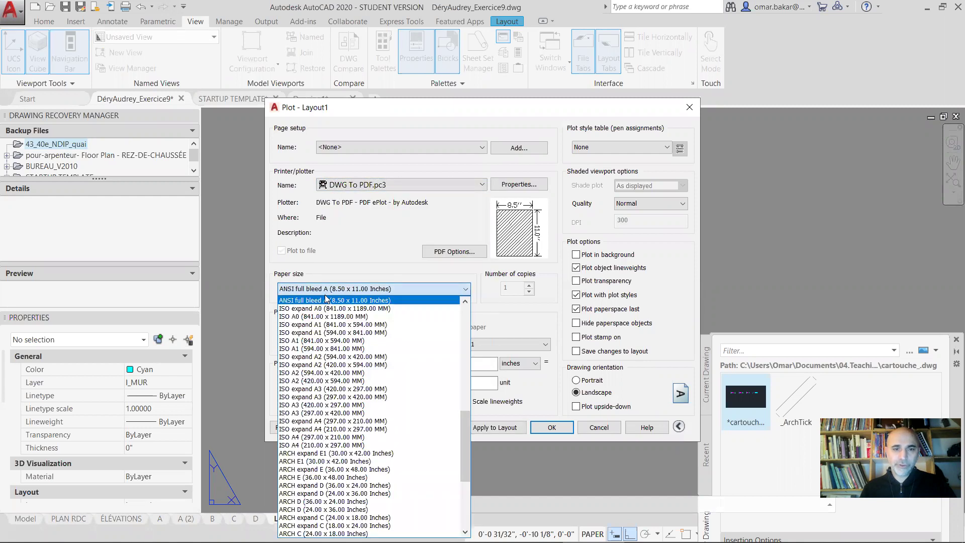
click(328, 486)
click(495, 427)
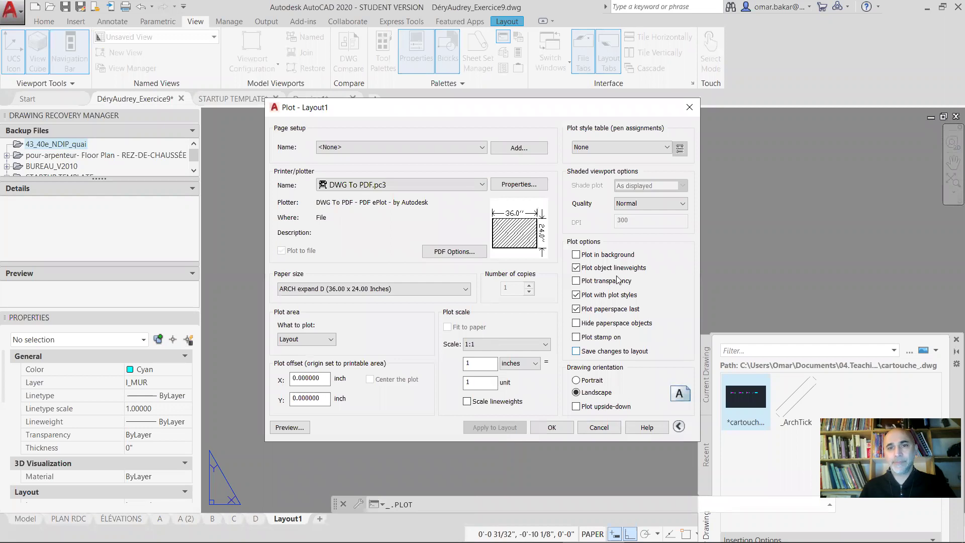
click(599, 427)
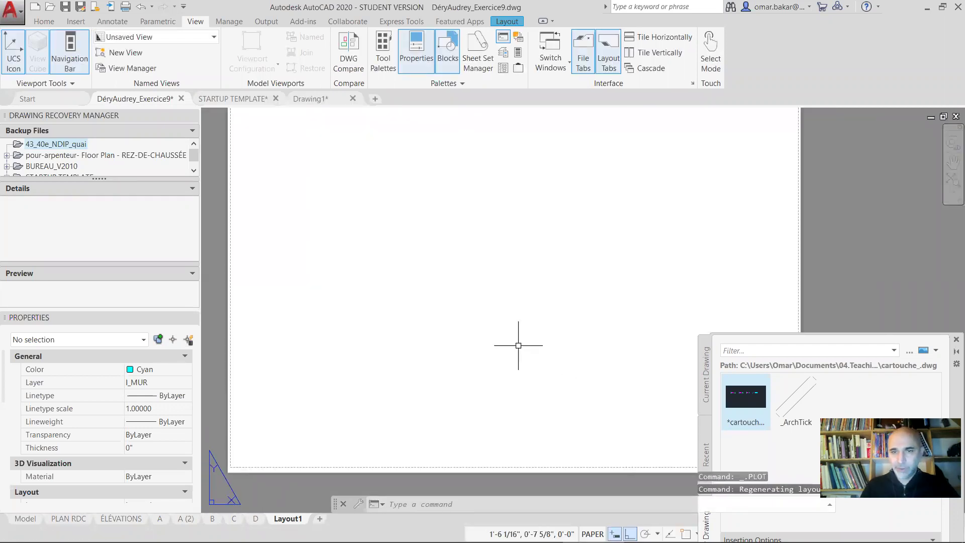
scroll(518, 346, down, 4)
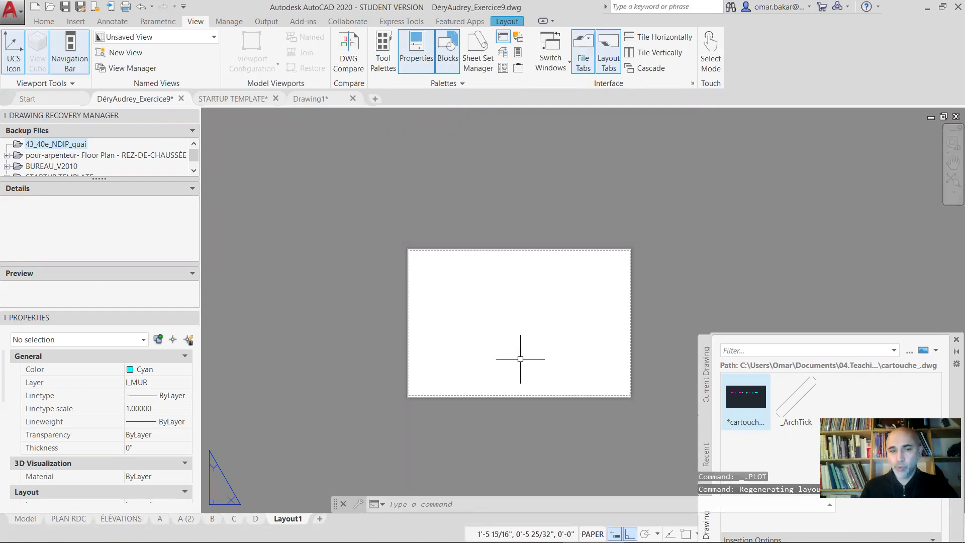
Rename the Layout1 layout as Légende
double_click(297, 514)
text(Légende)
key(Return)
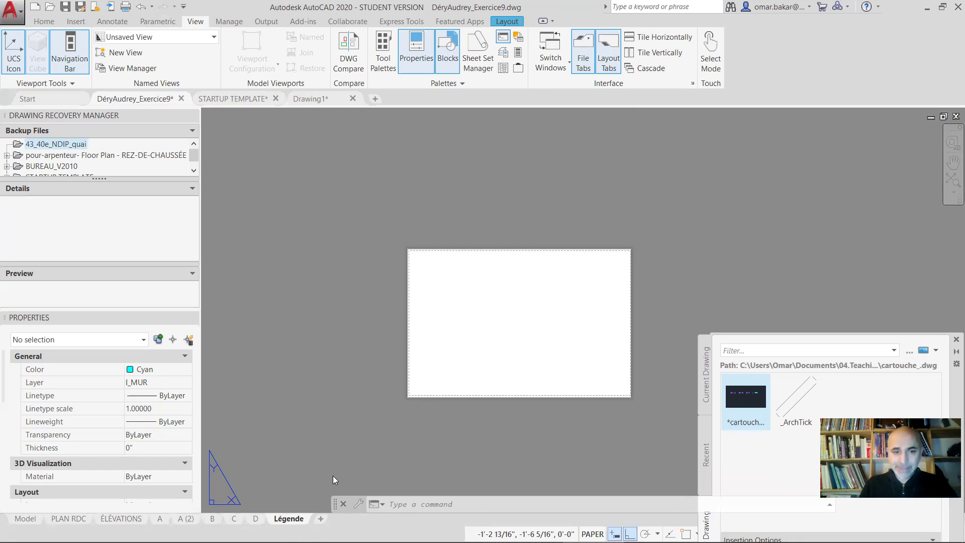
scroll(559, 349, up, 4)
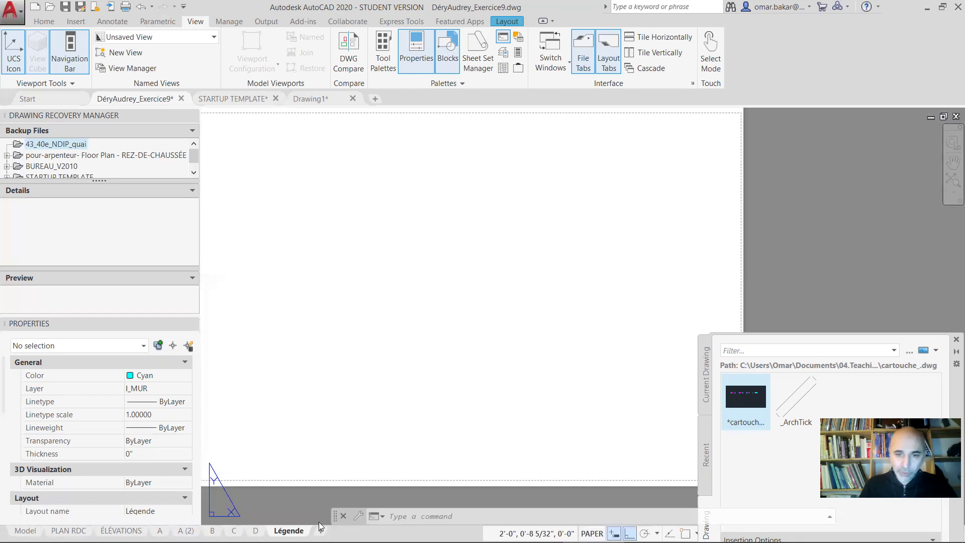
scroll(385, 399, down, 4)
mouse_move(387, 392)
middle_down()
mouse_move(409, 384)
mouse_move(435, 347)
middle_up()
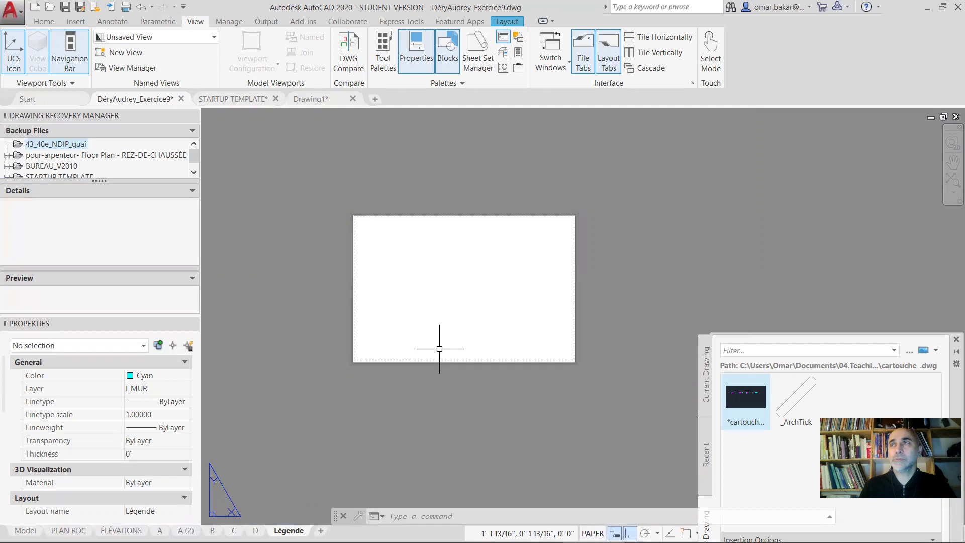
Copy the row of scale 12 reference bubbles from the STARTUP TEMPLATE model space and return to the Exercice9 drawing
click(233, 99)
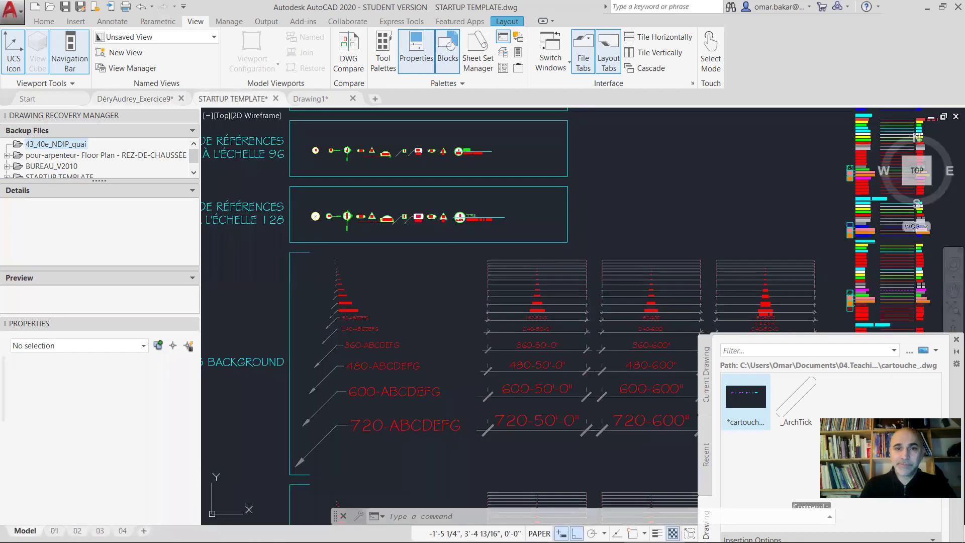
scroll(453, 290, down, 4)
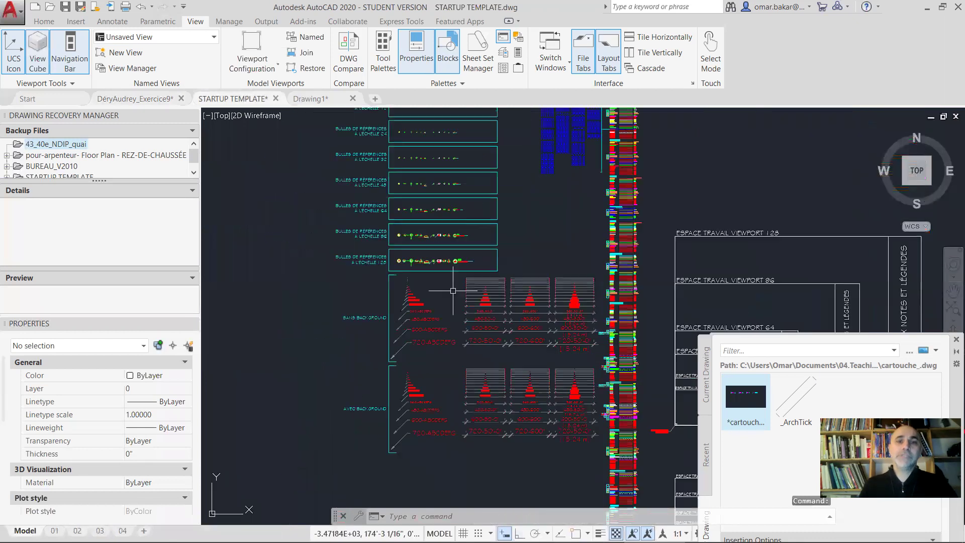
middle_drag(453, 290, 455, 503)
scroll(374, 302, up, 4)
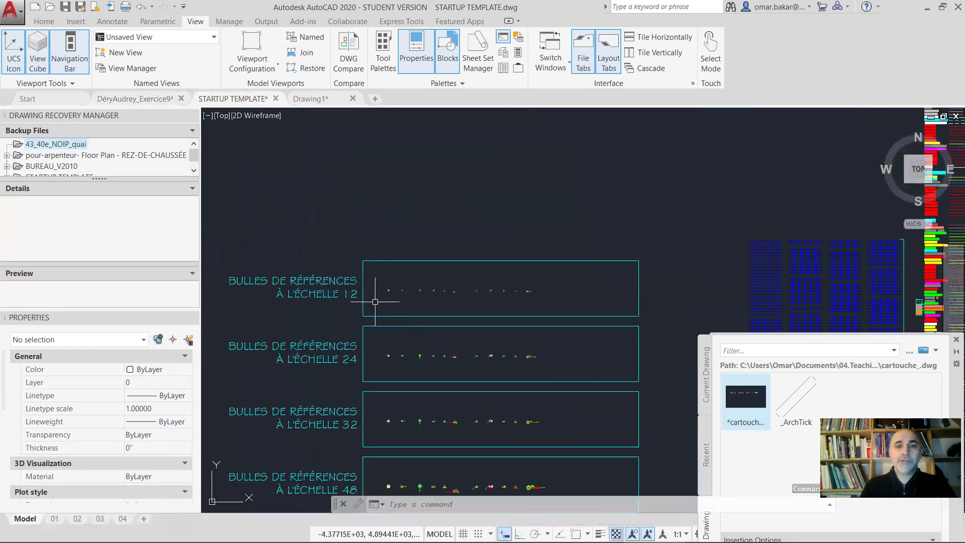
scroll(376, 297, up, 2)
click(369, 273)
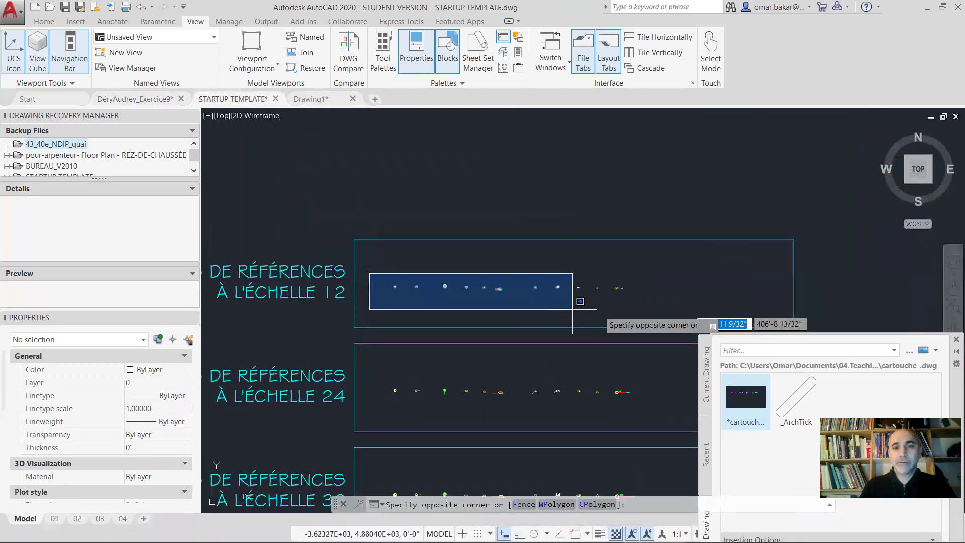
click(654, 309)
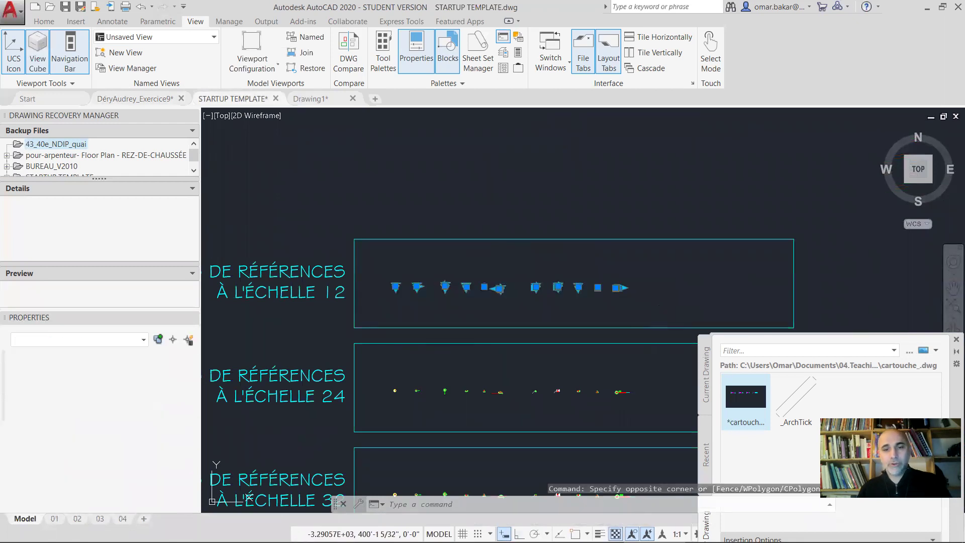
key(ctrl+c)
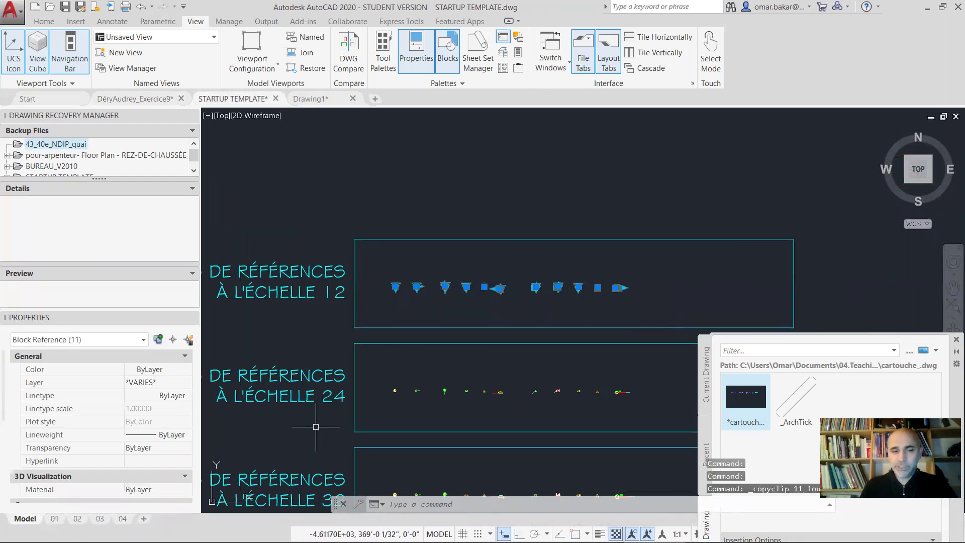
click(310, 98)
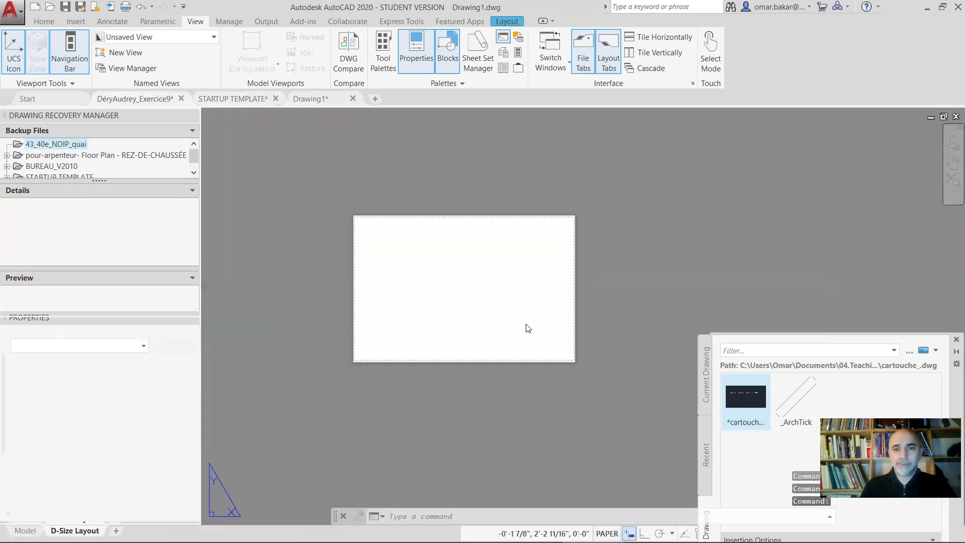
key(ctrl+Tab)
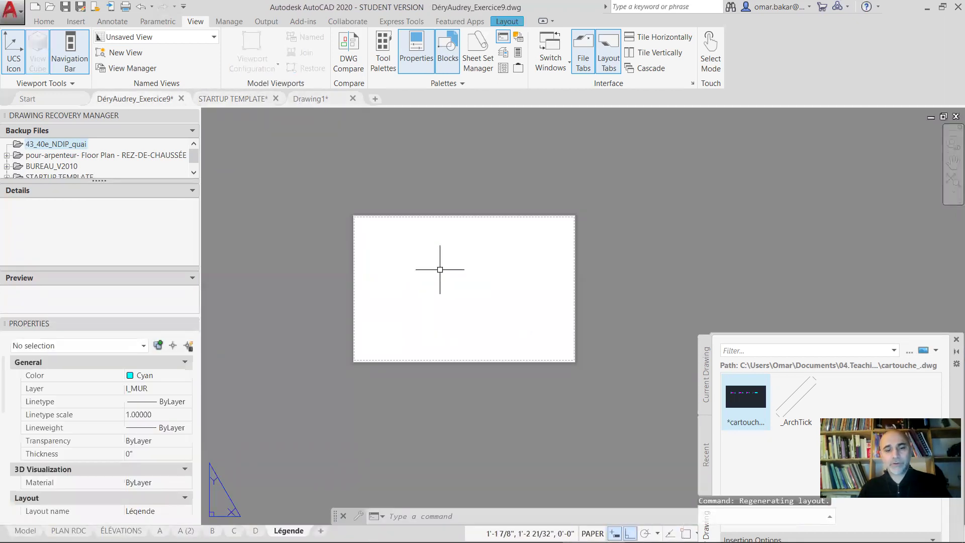
Paste the copied reference bubbles into the model space of the Exercice9 drawing, just above the floor plan
key(ctrl+v)
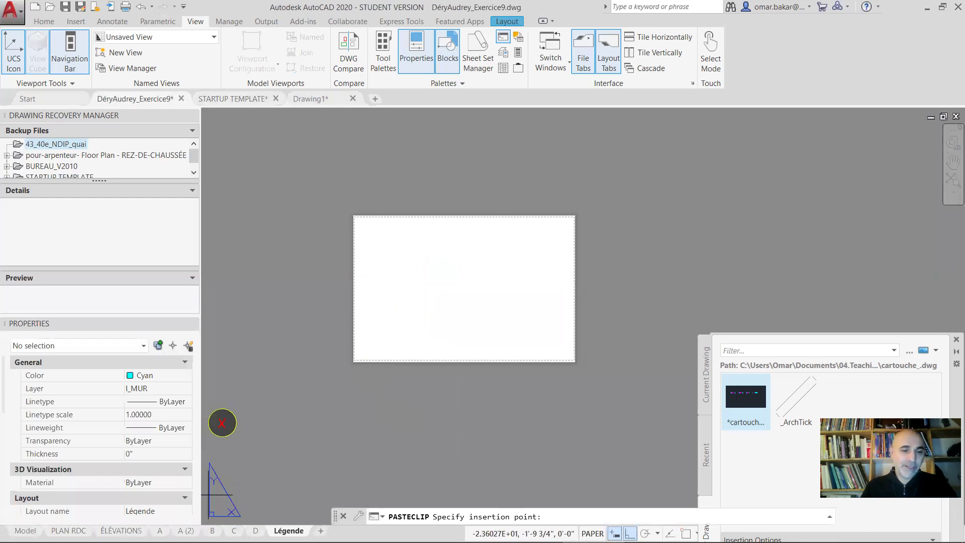
key(Escape)
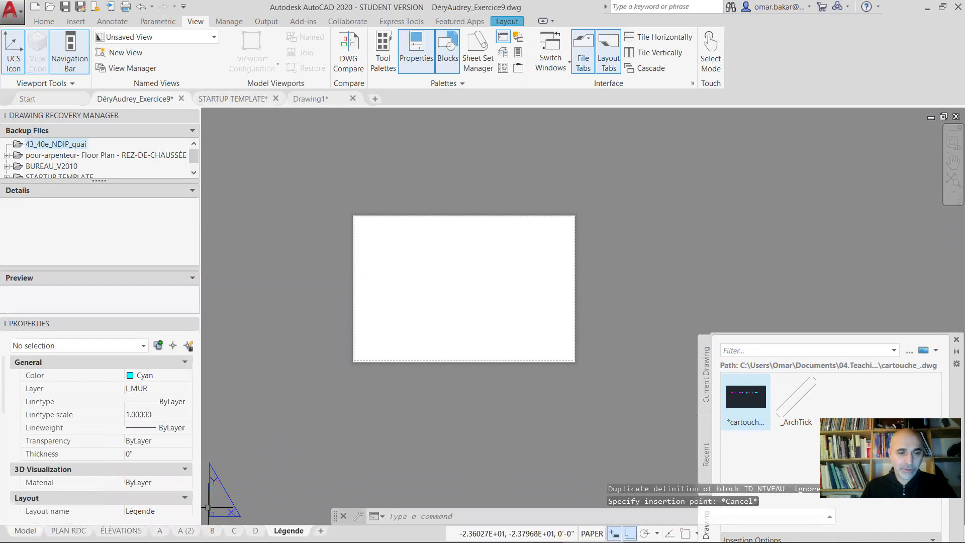
click(25, 530)
scroll(455, 269, down, 3)
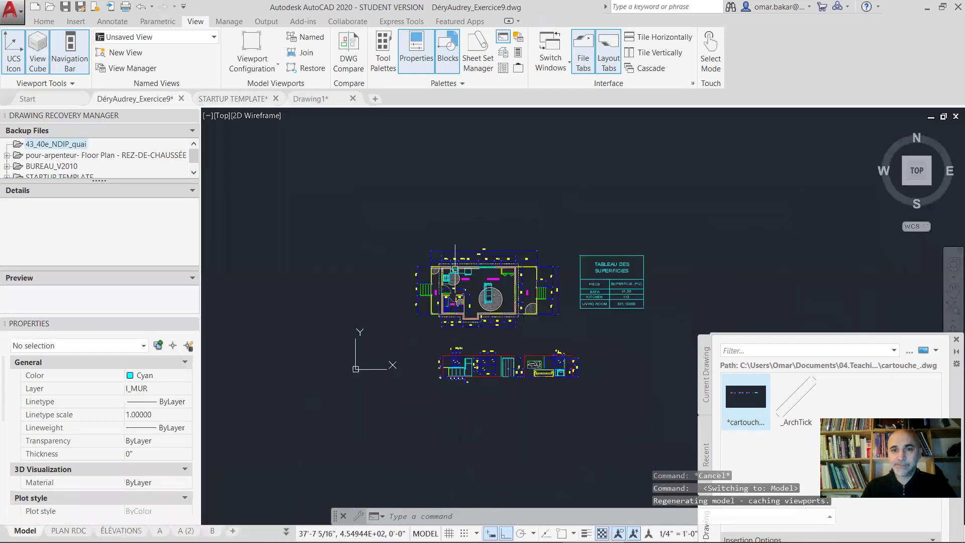
key(ctrl+shift+v)
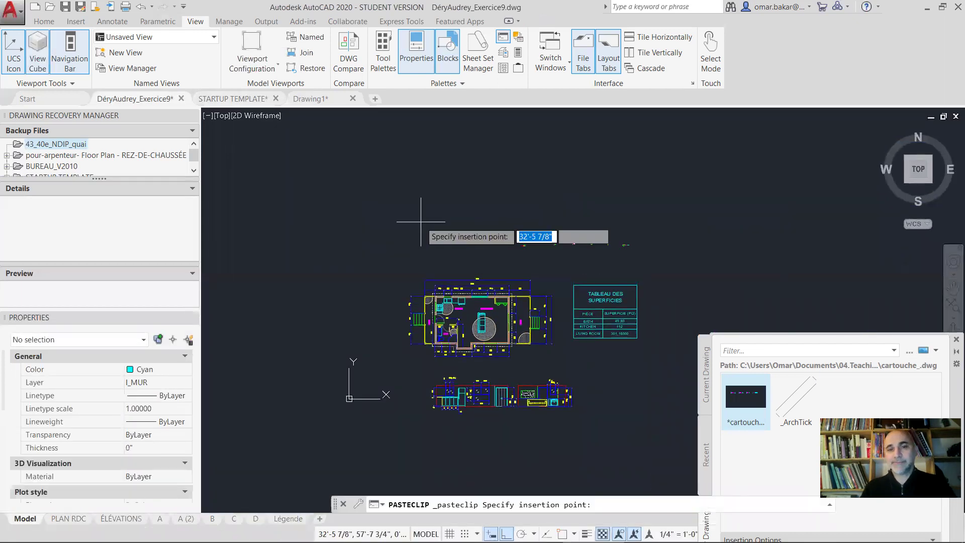
click(450, 251)
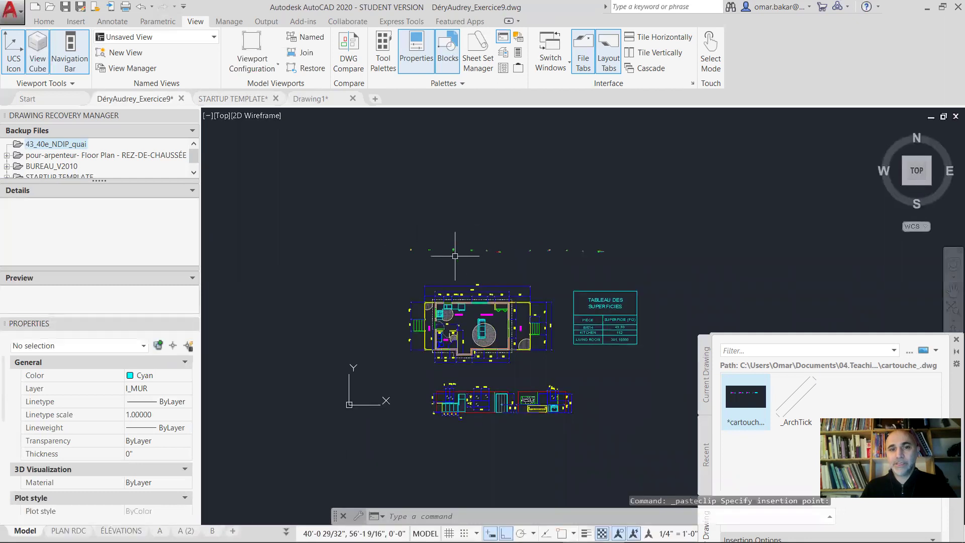
Move all the pasted bubbles except the first one horizontally left, close to the first bubble
scroll(427, 259, up, 2)
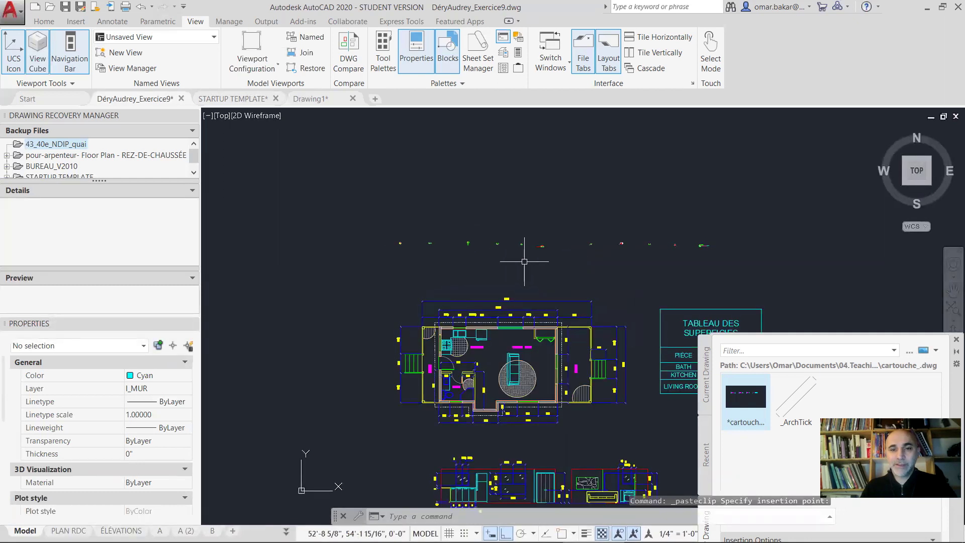
text(m)
key(Return)
click(734, 217)
click(397, 288)
key(Return)
click(432, 265)
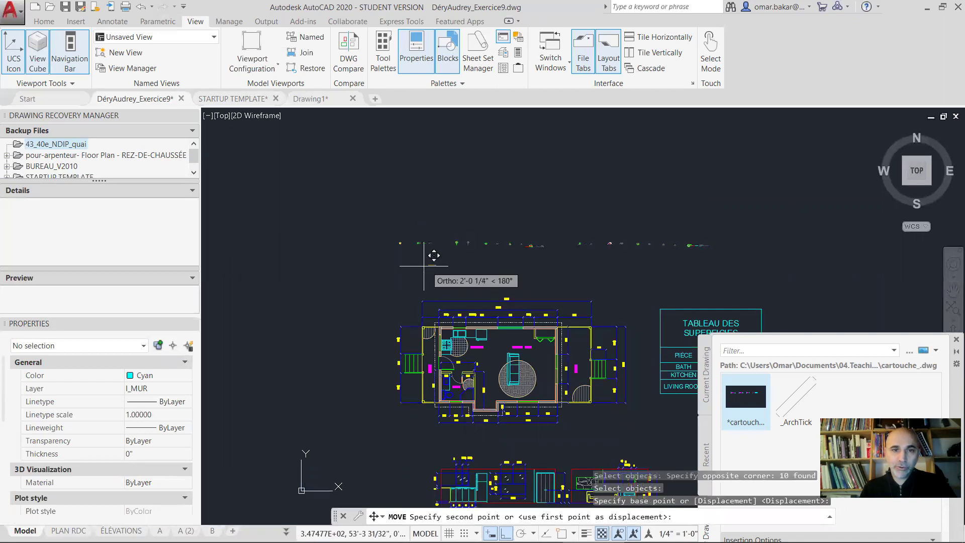
click(421, 266)
Move the third and all following bubbles horizontally left, close to the second bubble
key(Return)
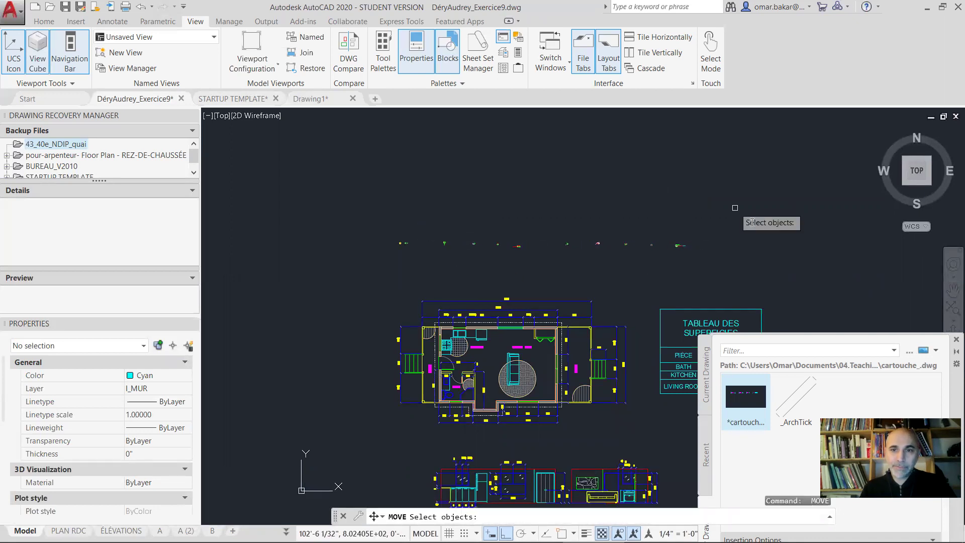
click(744, 217)
click(434, 262)
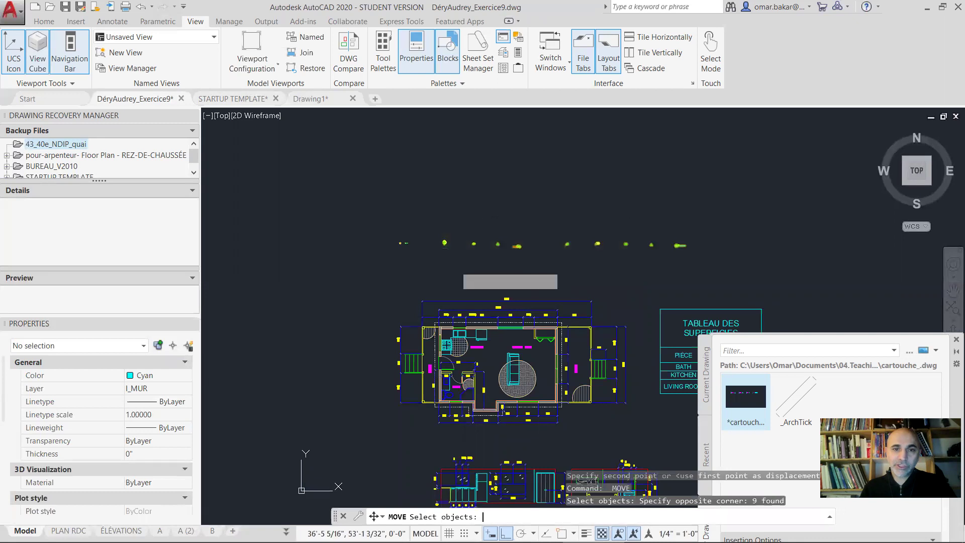
key(Return)
click(448, 261)
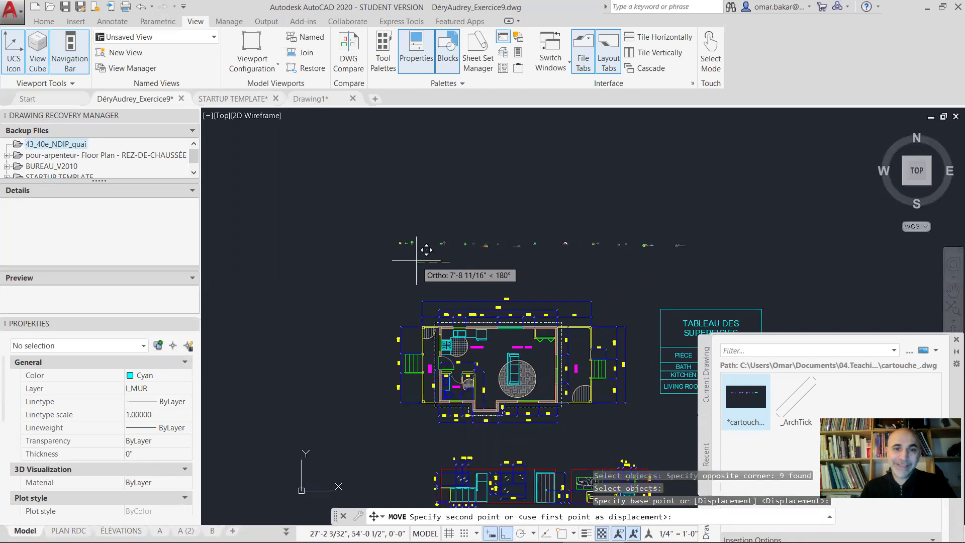
click(416, 260)
Move the fourth and all following bubbles horizontally left, close to the third bubble
key(Return)
click(692, 226)
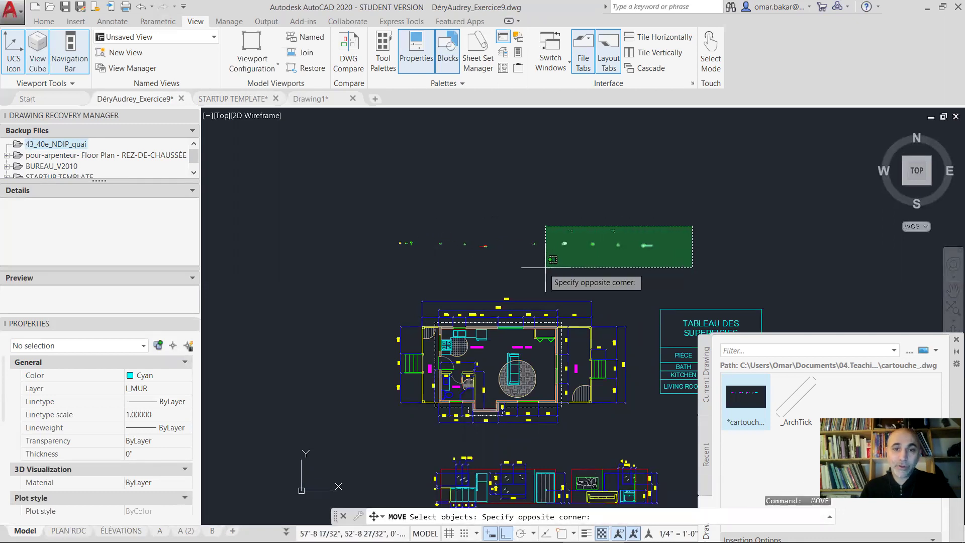
click(417, 263)
key(Return)
click(508, 262)
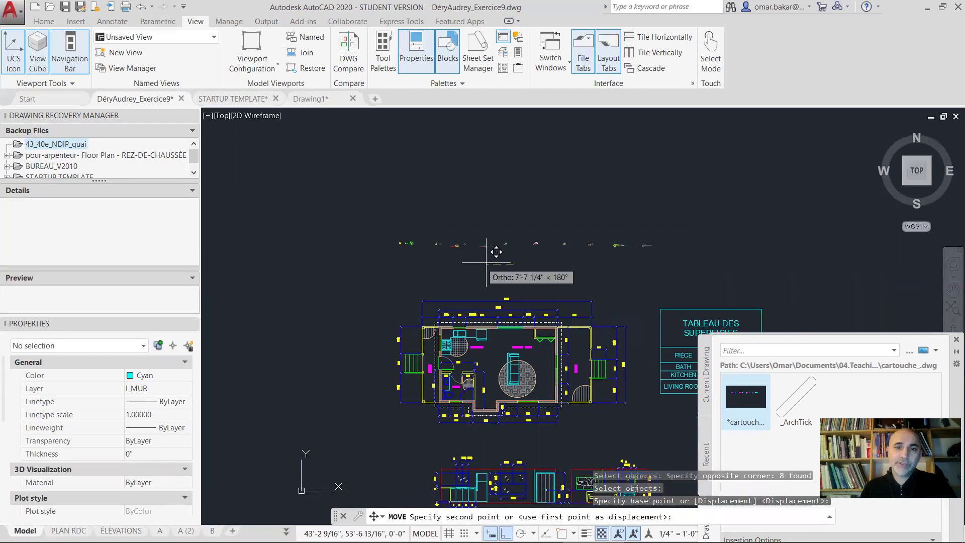
click(489, 262)
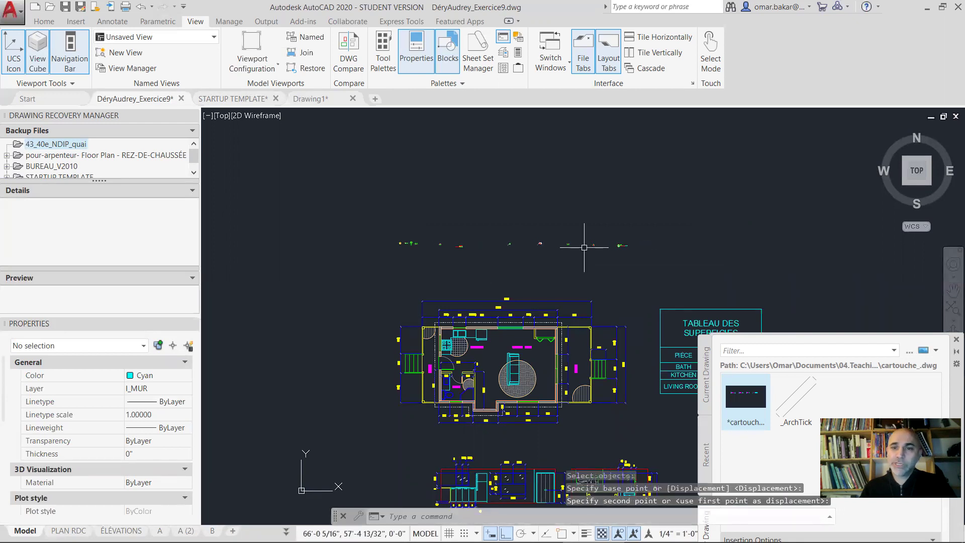
Move the fifth and all following bubbles horizontally left, close to the fourth bubble
key(Return)
click(645, 225)
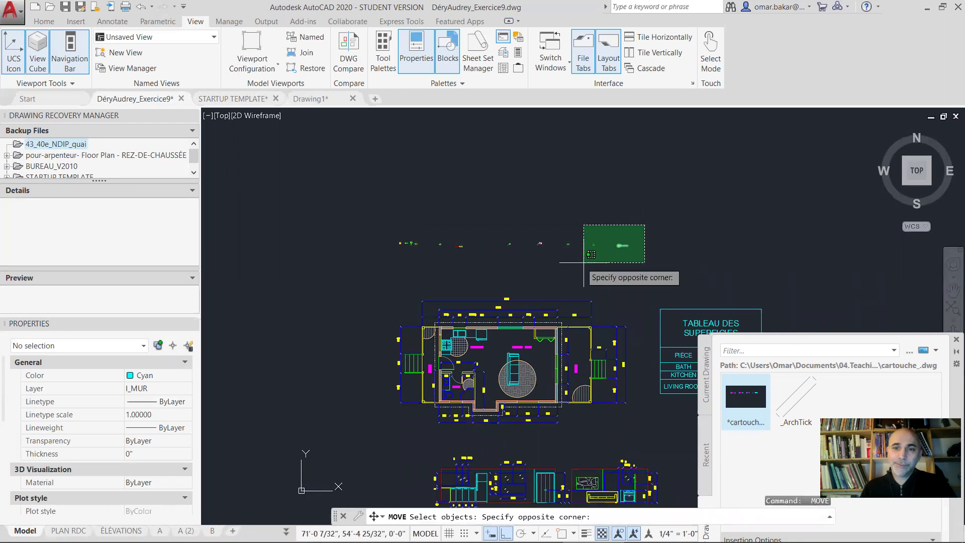
click(437, 267)
key(Return)
click(470, 274)
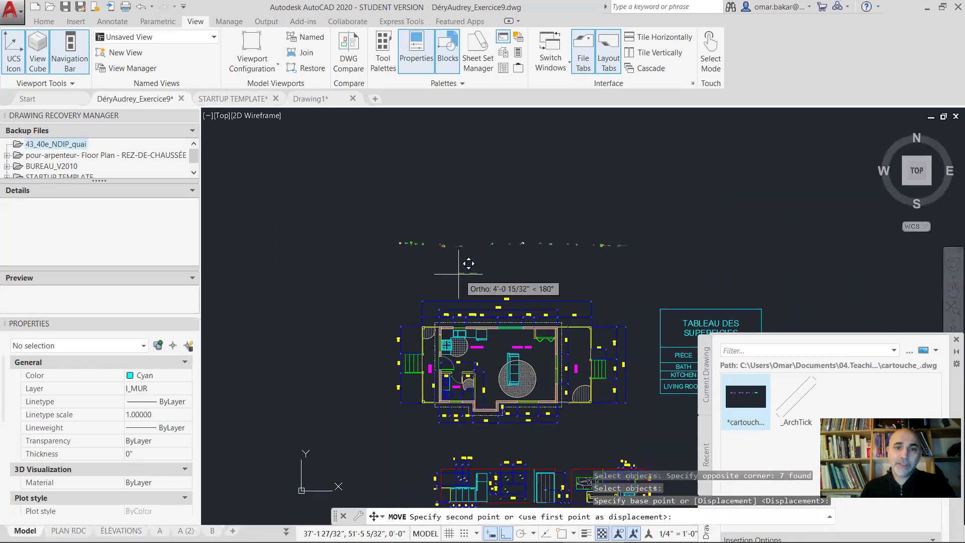
click(469, 263)
Move the sixth and all following bubbles horizontally left, close to the fifth bubble
key(Return)
click(642, 222)
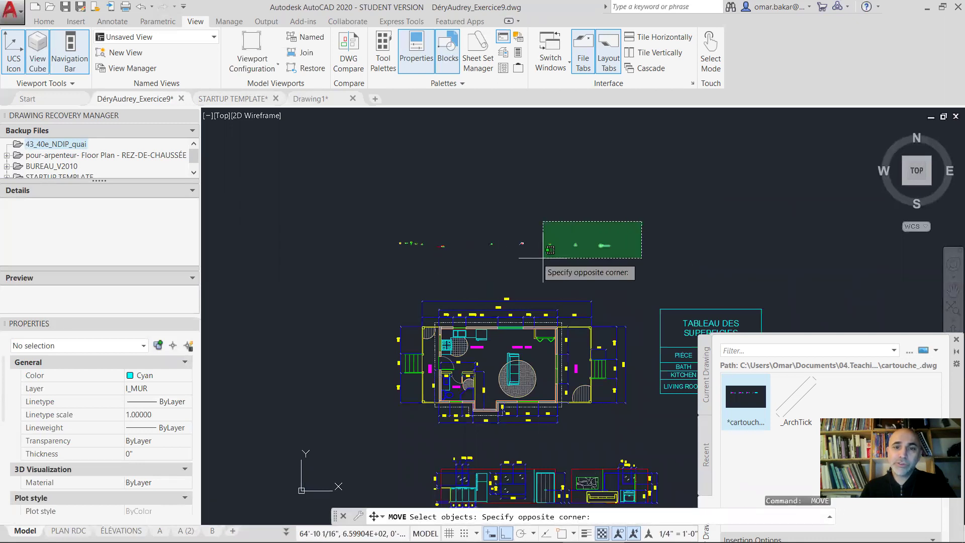
click(435, 268)
key(Return)
click(470, 268)
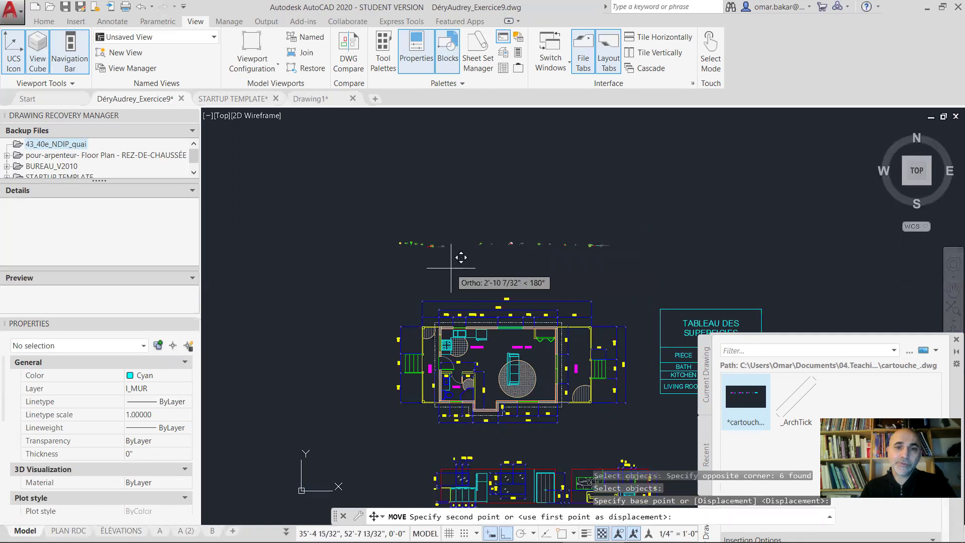
click(461, 257)
Move the seventh and all following bubbles horizontally left, close to the sixth bubble
key(Return)
click(665, 218)
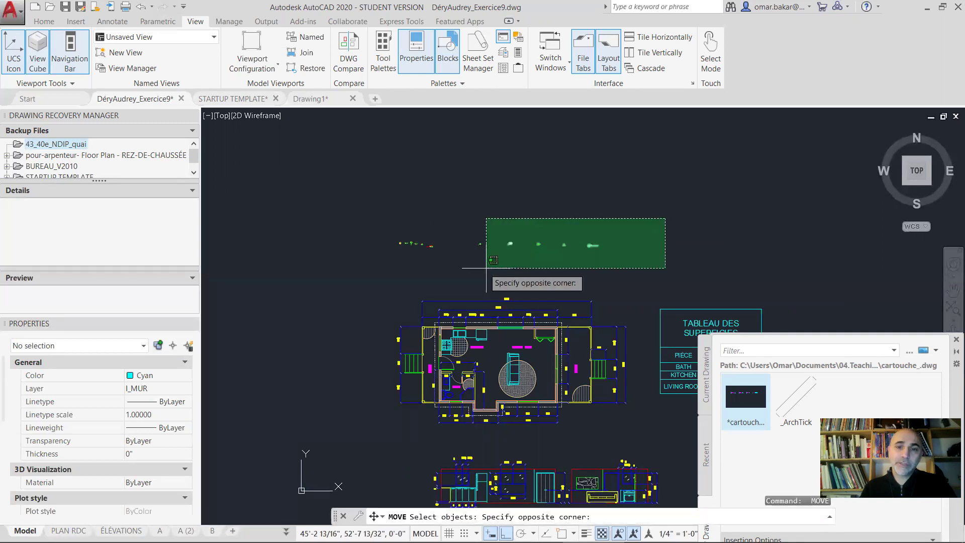
click(485, 271)
key(Return)
click(530, 258)
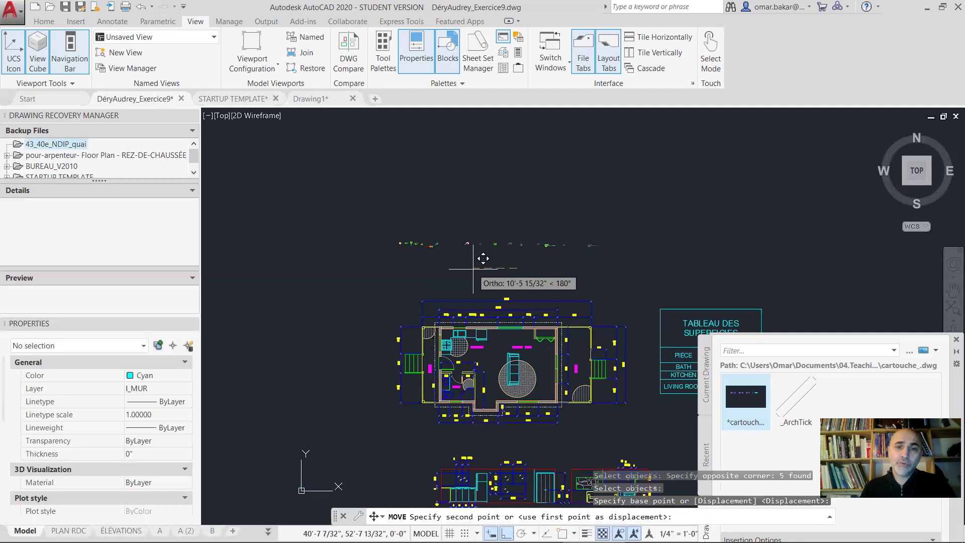
click(483, 258)
Move the last four bubbles horizontally left, close to the seventh bubble
key(Return)
click(598, 220)
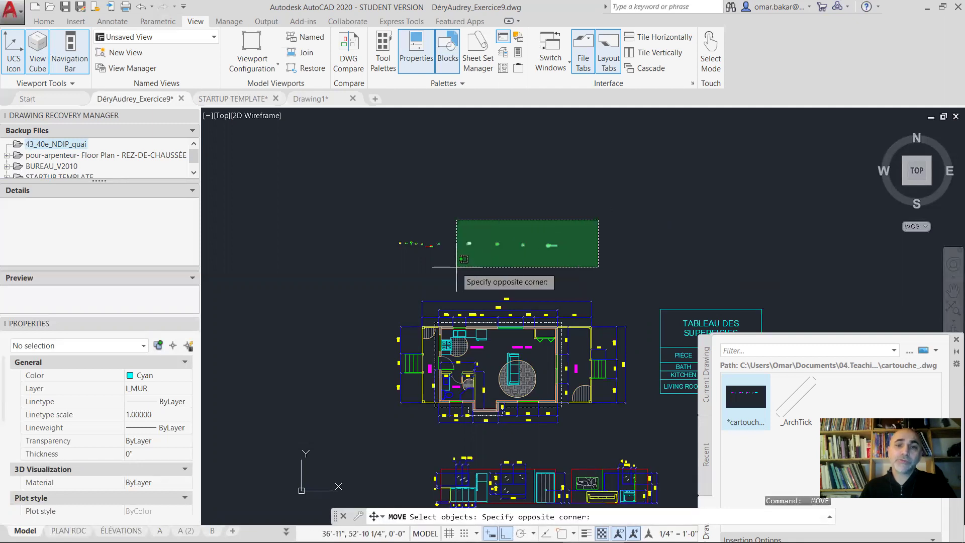
click(456, 267)
key(Return)
click(499, 266)
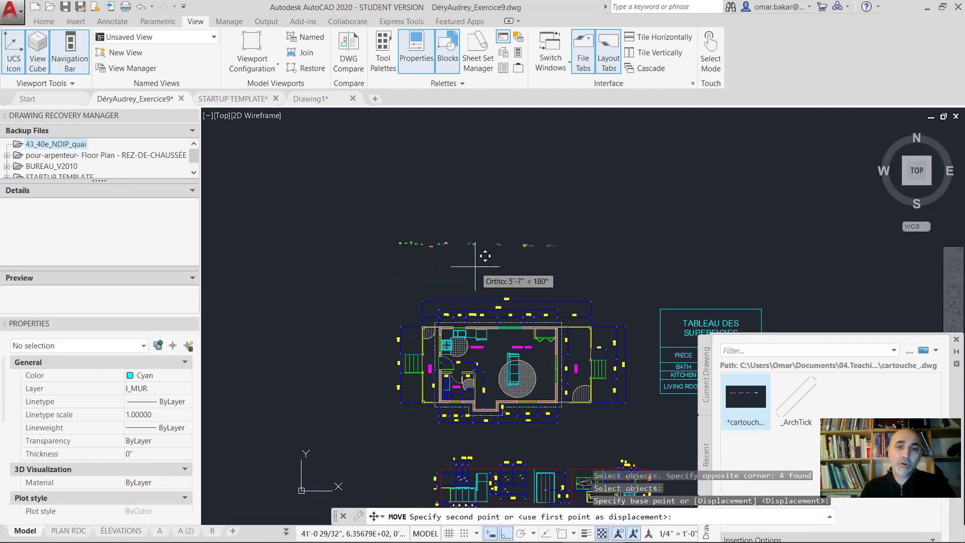
click(474, 266)
Move the last three bubbles horizontally left, close to the eighth bubble
key(Return)
click(562, 224)
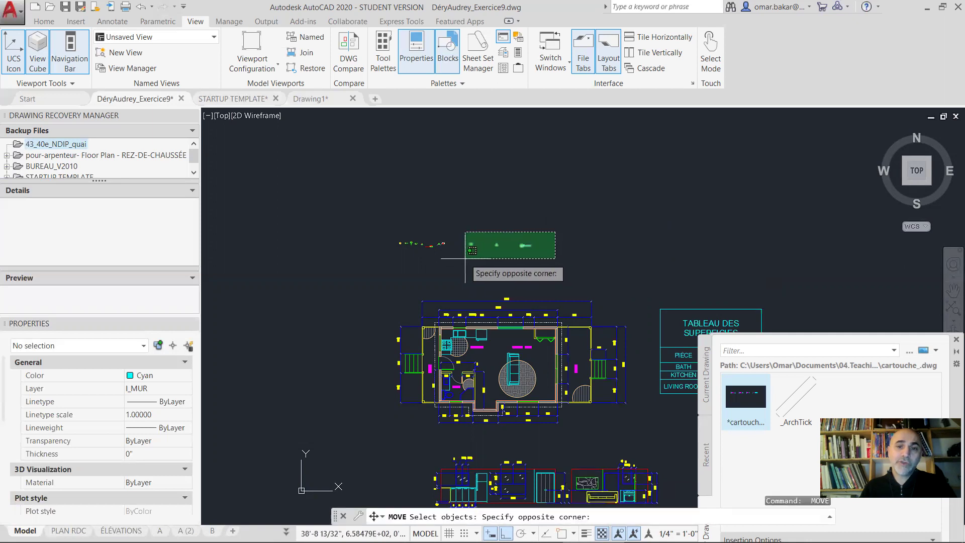
click(465, 258)
key(Return)
click(497, 268)
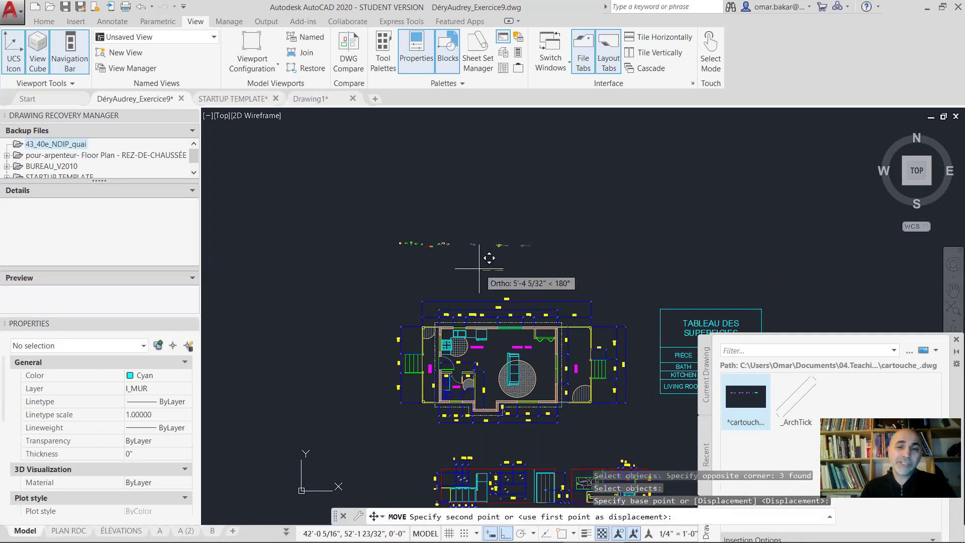
click(481, 269)
Move the last two bubbles horizontally left, close to the ninth bubble
key(Return)
click(546, 232)
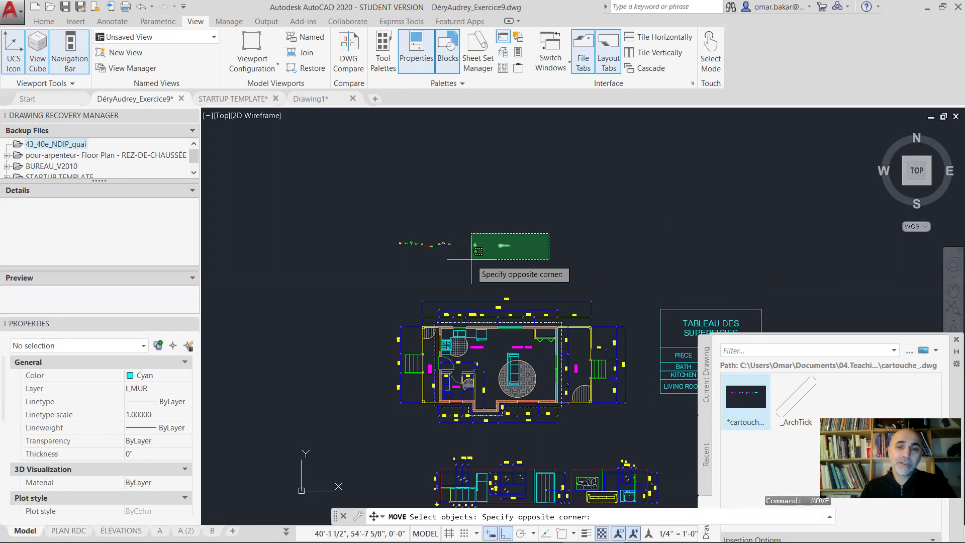
click(480, 264)
key(Return)
click(496, 264)
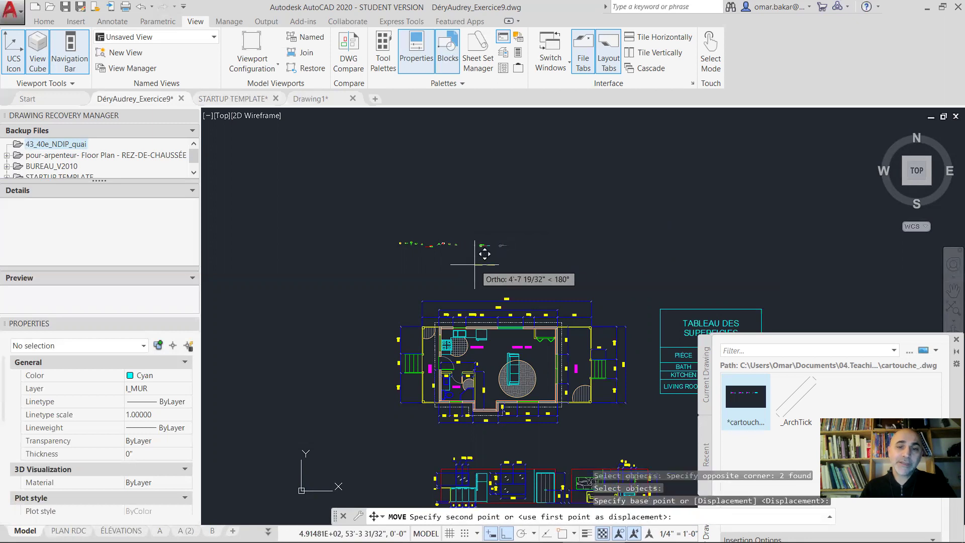
click(471, 264)
Move the last bubble, the drawing title marker, horizontally left, close to the tenth bubble
key(Return)
click(502, 234)
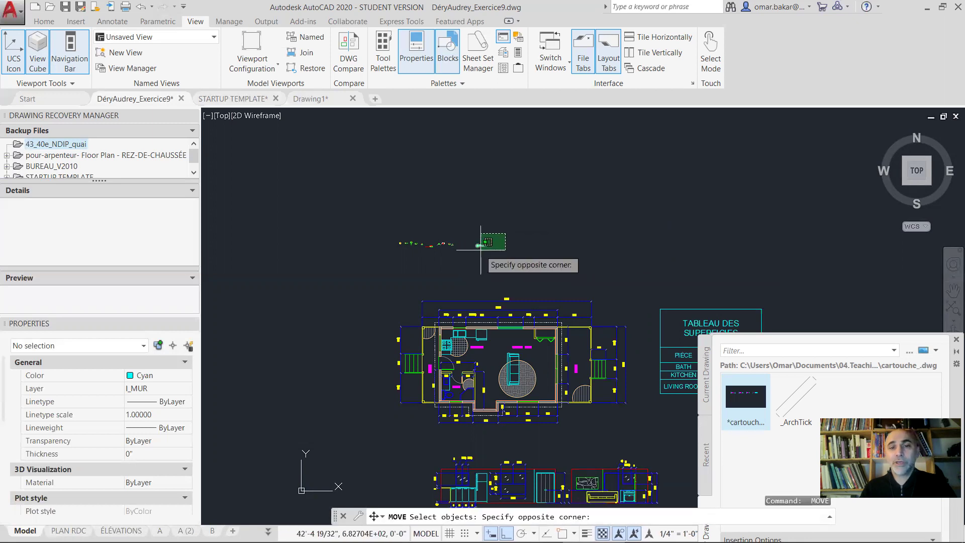
click(474, 257)
key(Return)
click(497, 263)
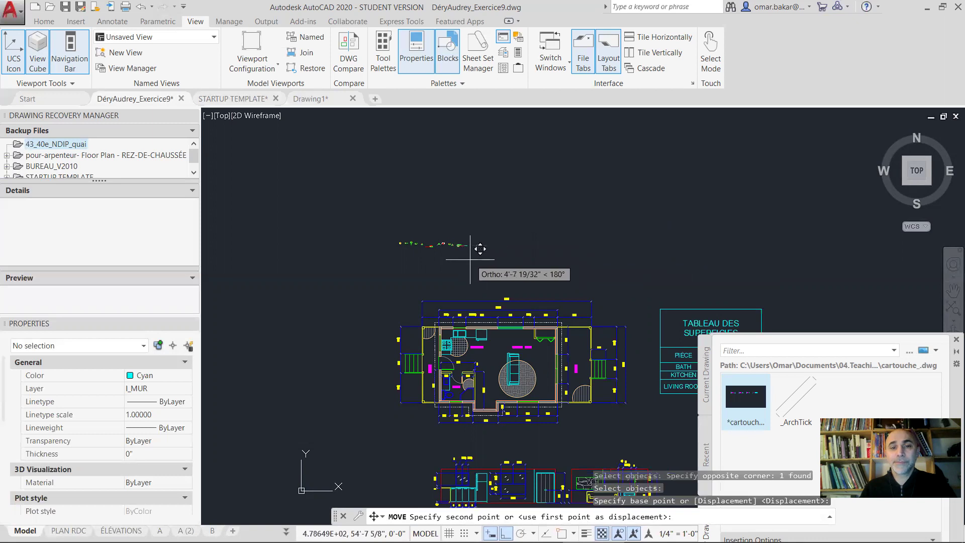
click(478, 263)
Measure the text height of the 100'-0" label in the semicircular level bubble
text(z)
key(Return)
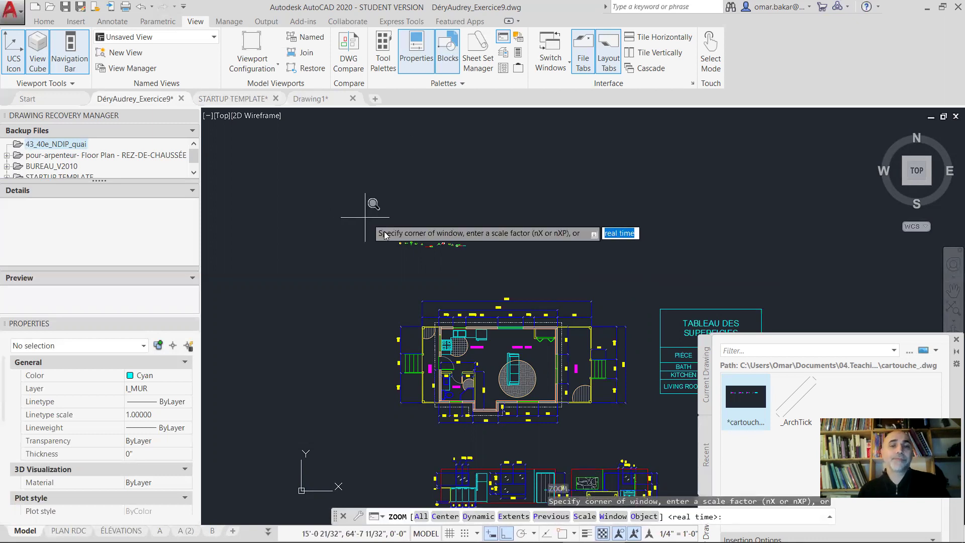
click(385, 231)
click(482, 263)
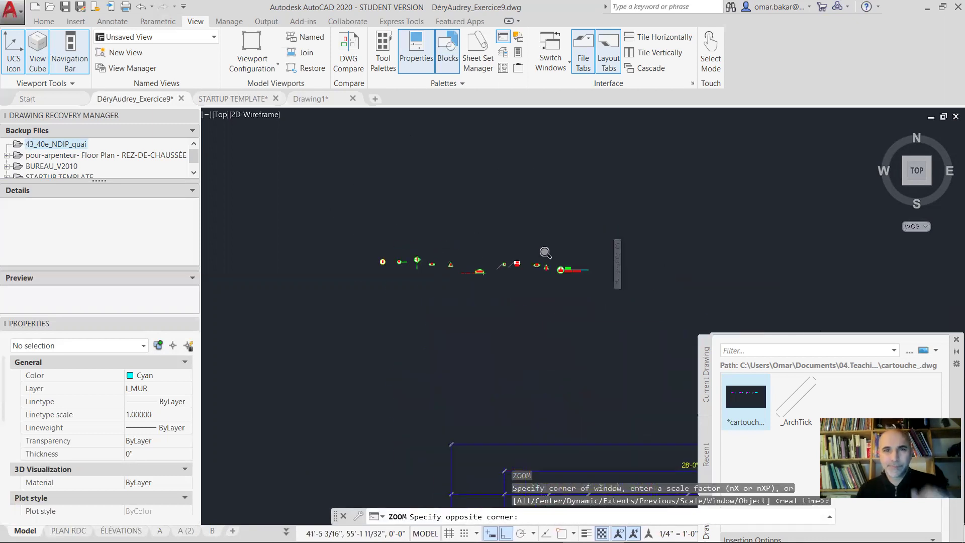
middle_drag(586, 309, 550, 222)
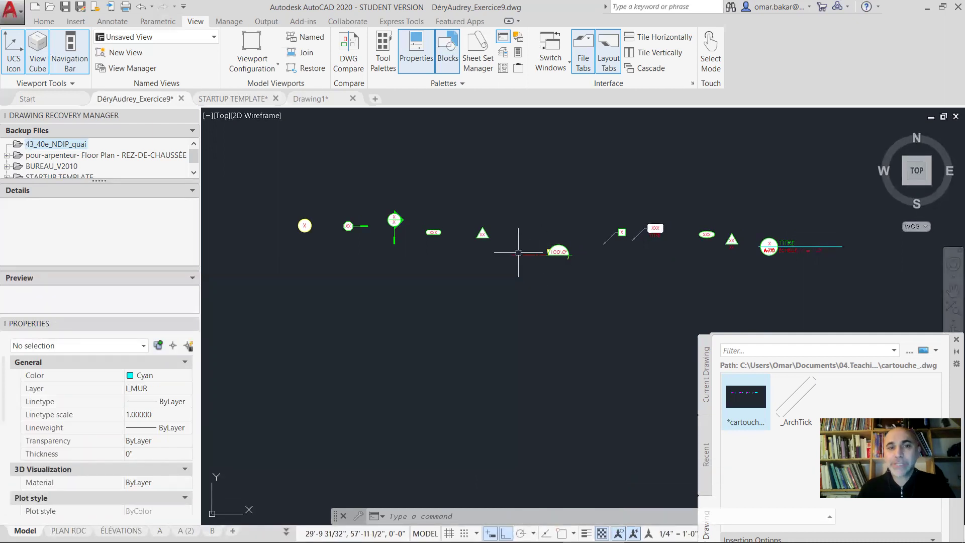
scroll(571, 262, up, 6)
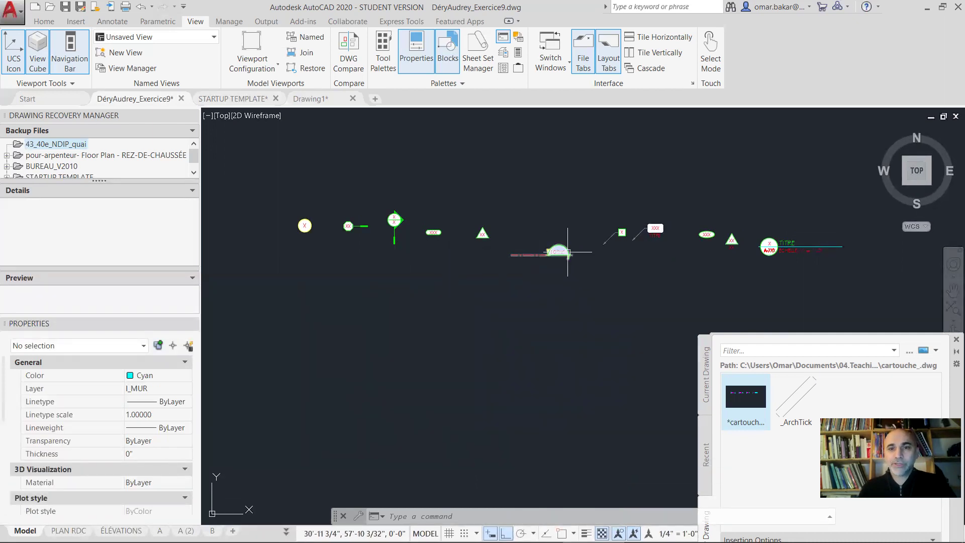
text(di)
key(Return)
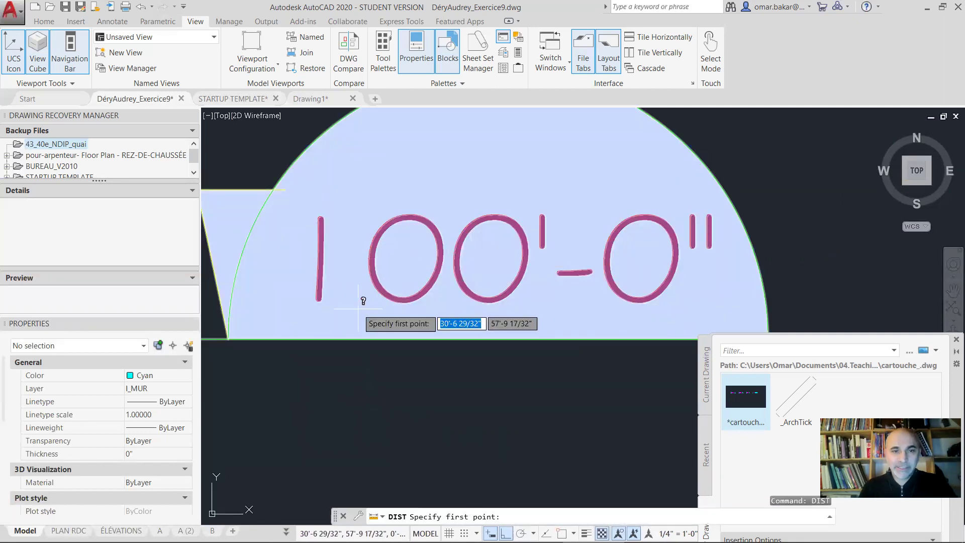
click(319, 301)
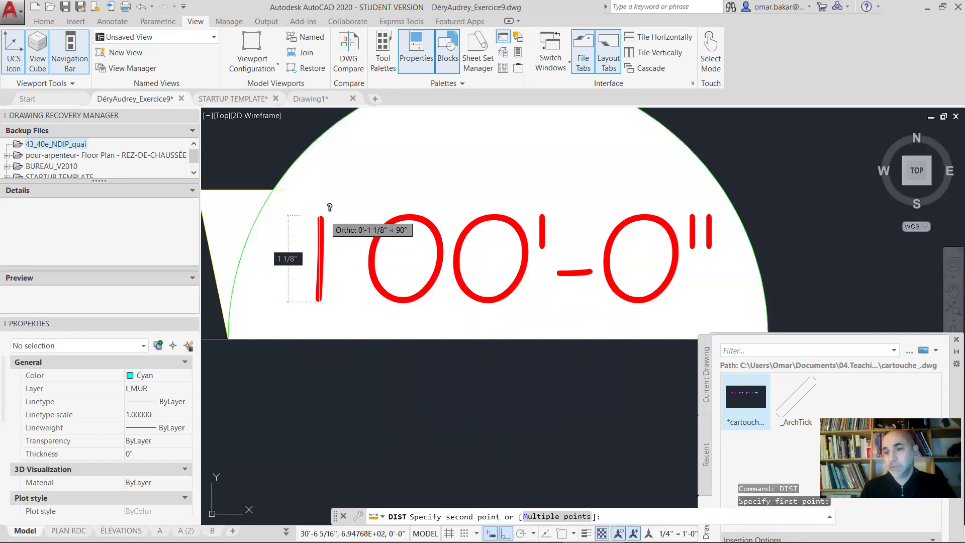
key(Escape)
scroll(440, 256, down, 5)
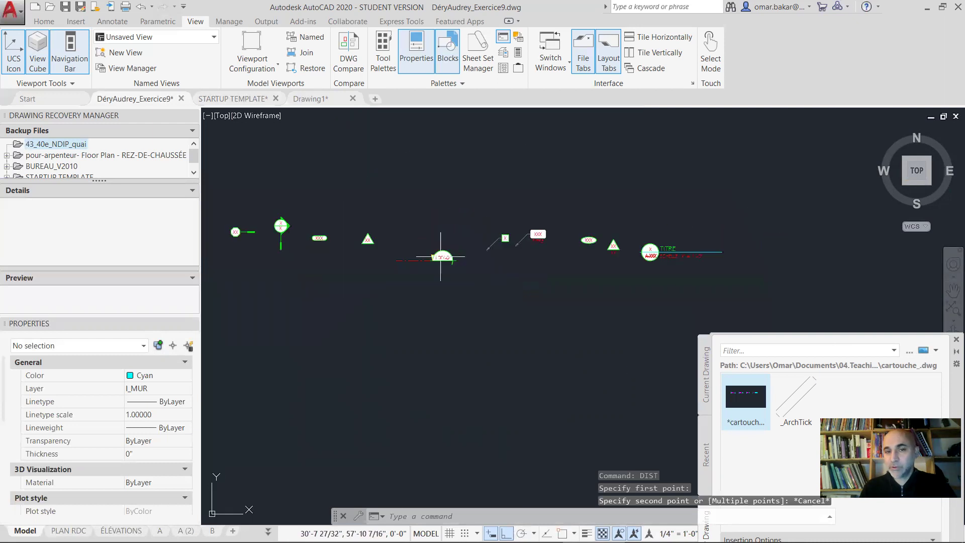
middle_drag(493, 252, 602, 245)
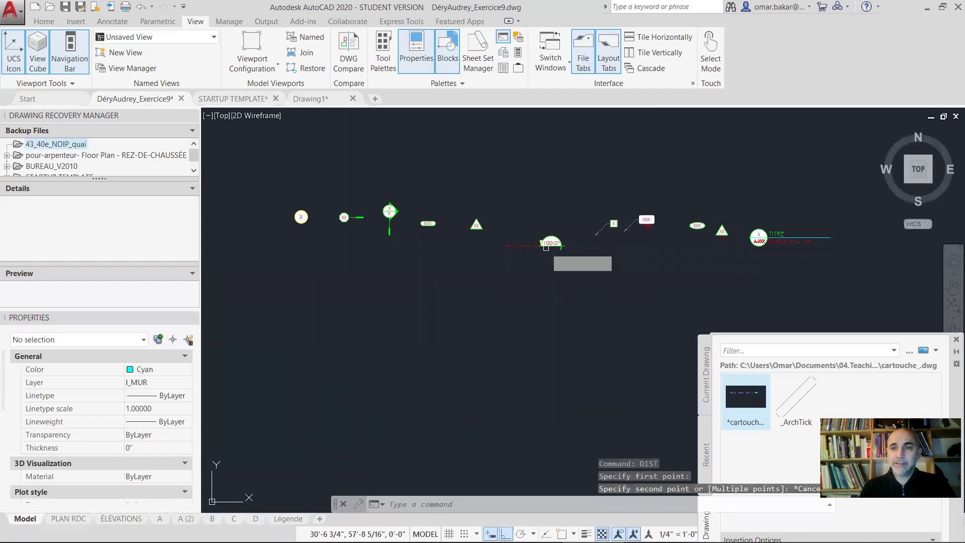
Scale the whole row of bubbles by reference, from a reference length of 1-1/8" to a new length of 3/32"
text(sc)
key(Return)
click(847, 180)
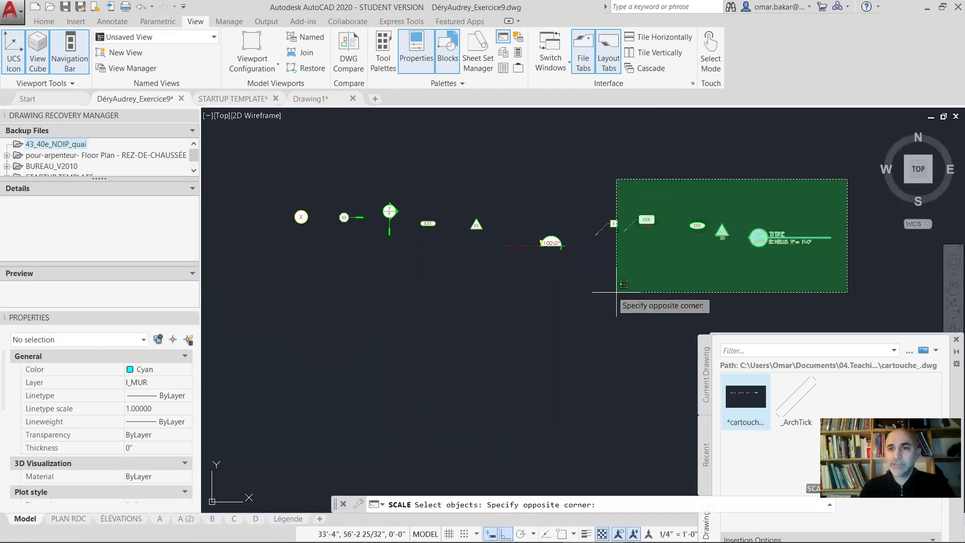
drag(616, 292, 301, 282)
click(294, 282)
key(Return)
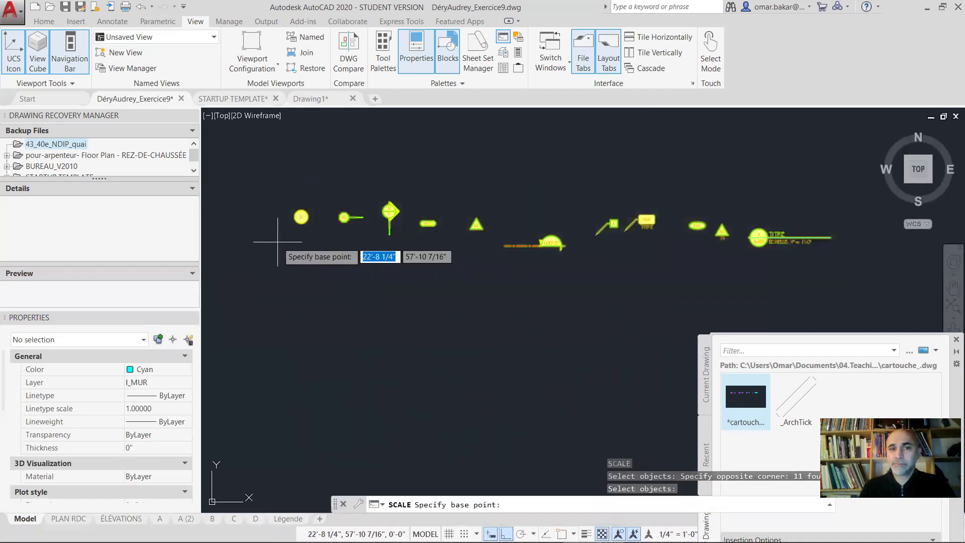
click(512, 229)
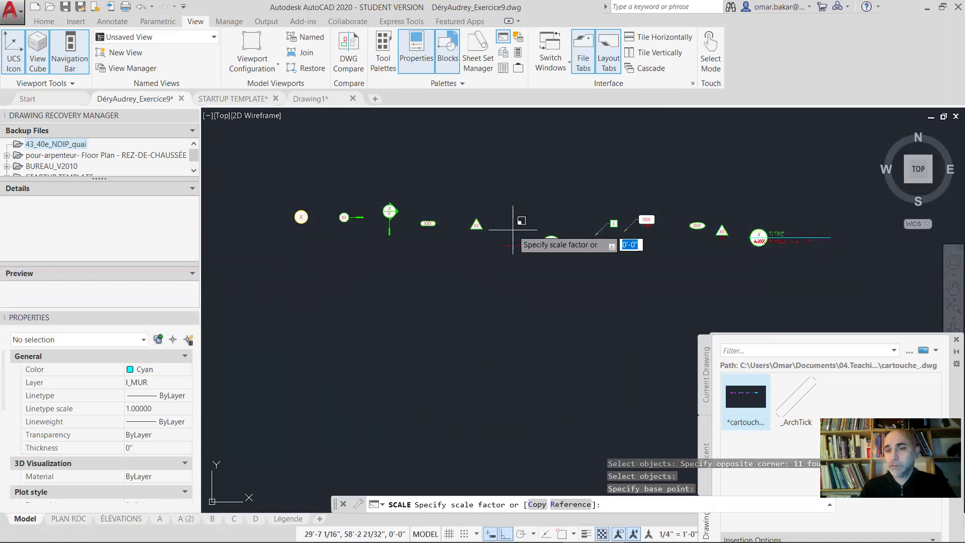
text(r)
key(Return)
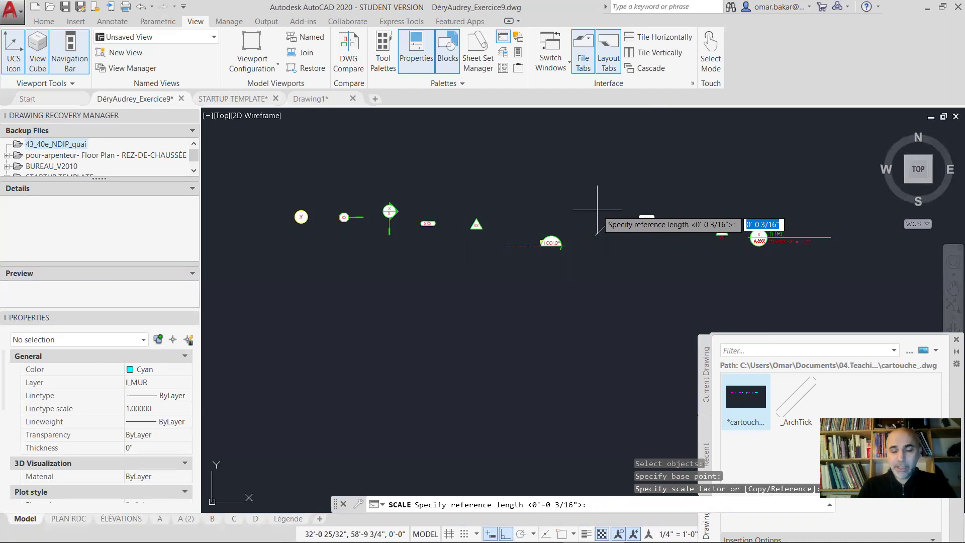
text(1-1/8)
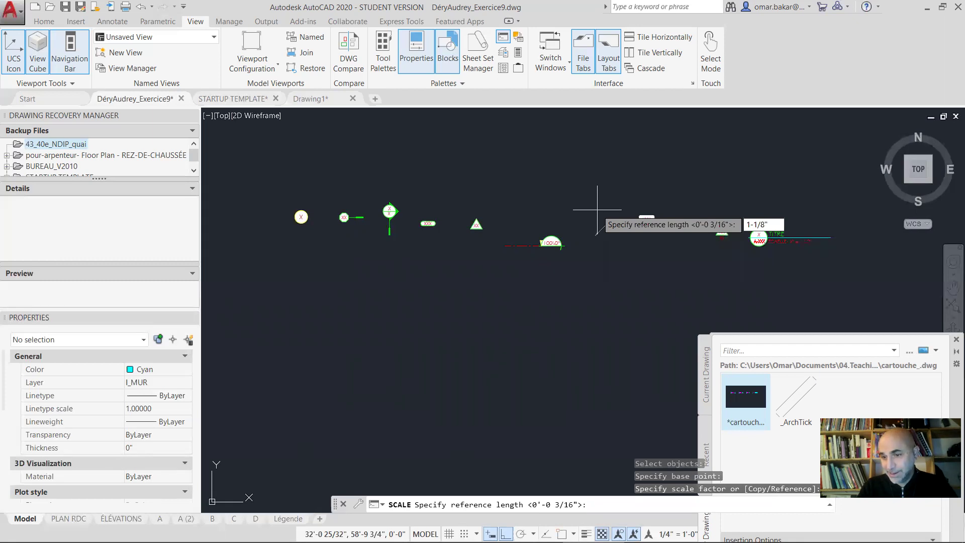
key(Return)
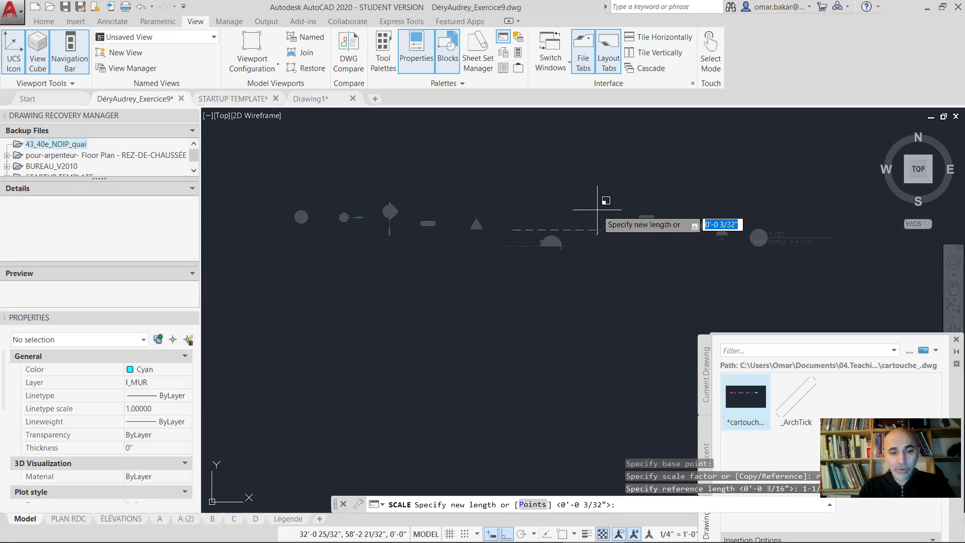
text(3/3)
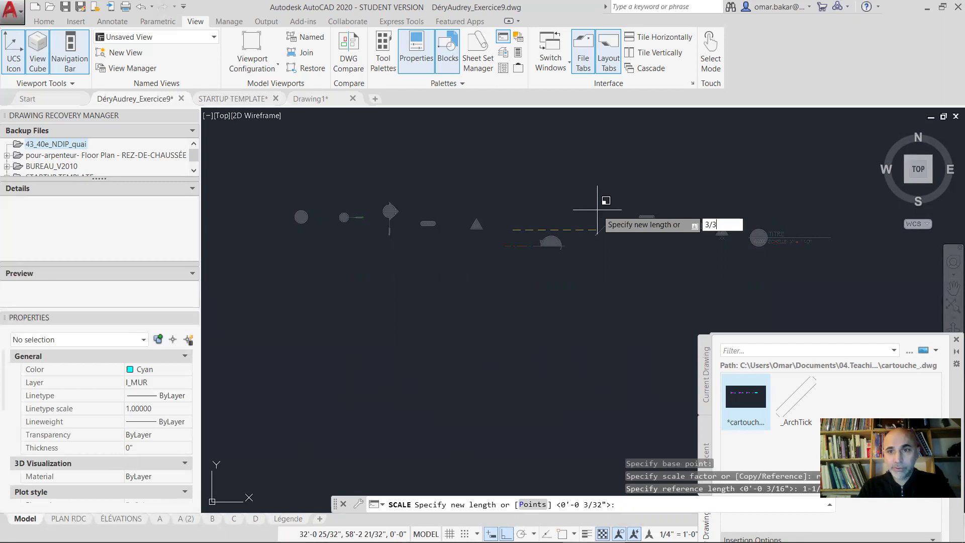
text(2)
key(Return)
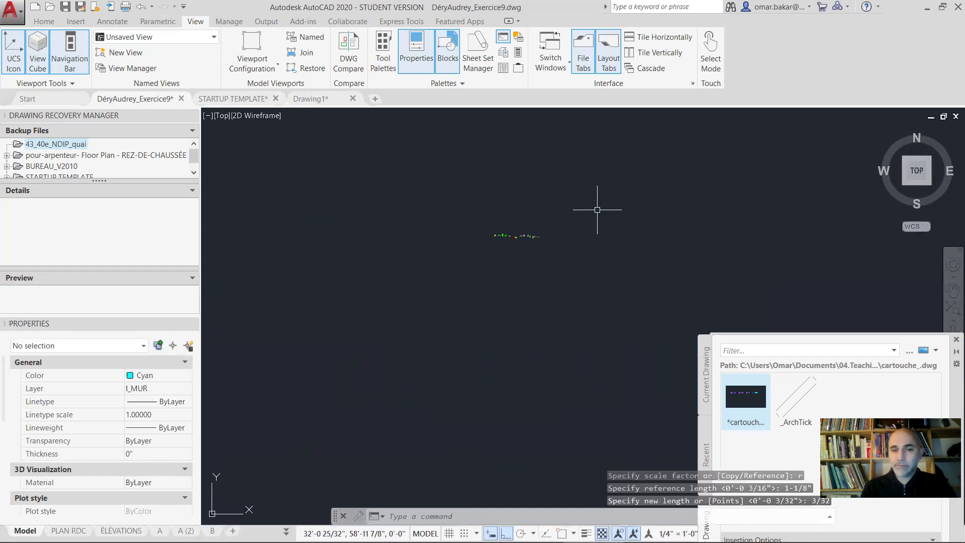
Measure the text height of the 100'-0" label again on the scaled level bubble
scroll(486, 245, up, 6)
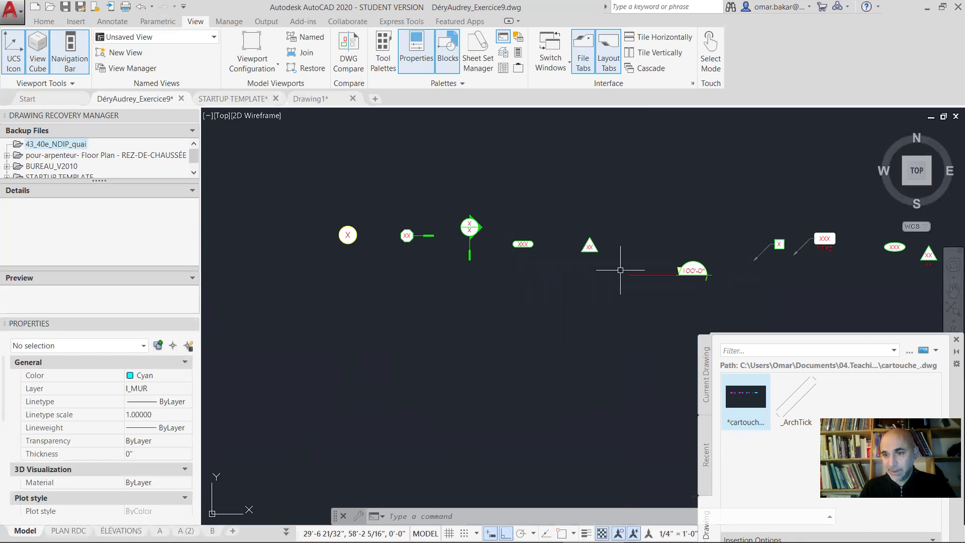
scroll(578, 249, up, 4)
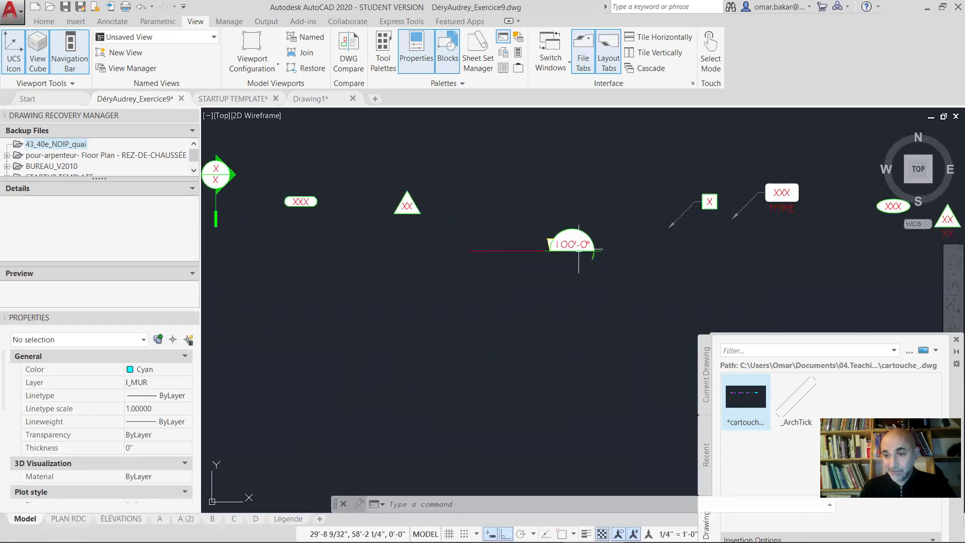
scroll(578, 249, up, 2)
scroll(578, 251, up, 4)
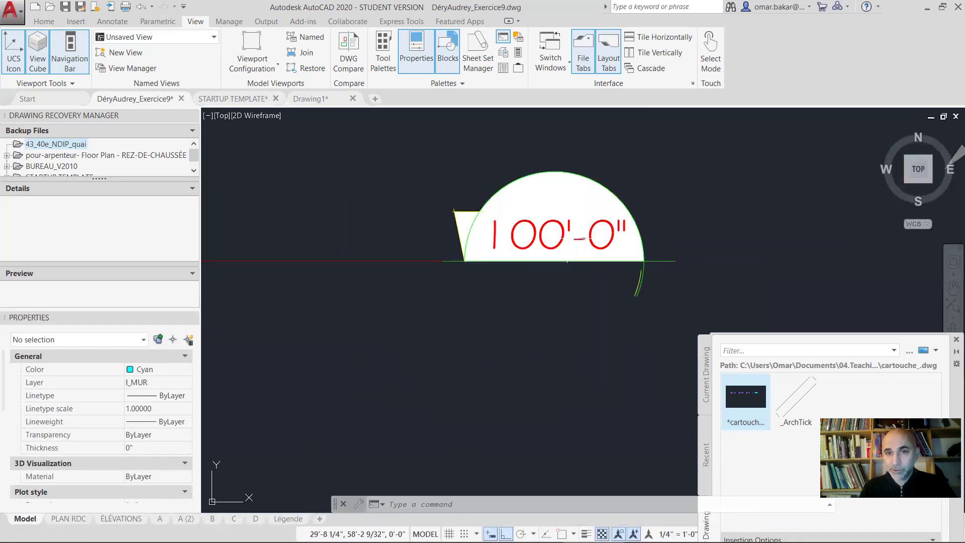
text(di)
key(Return)
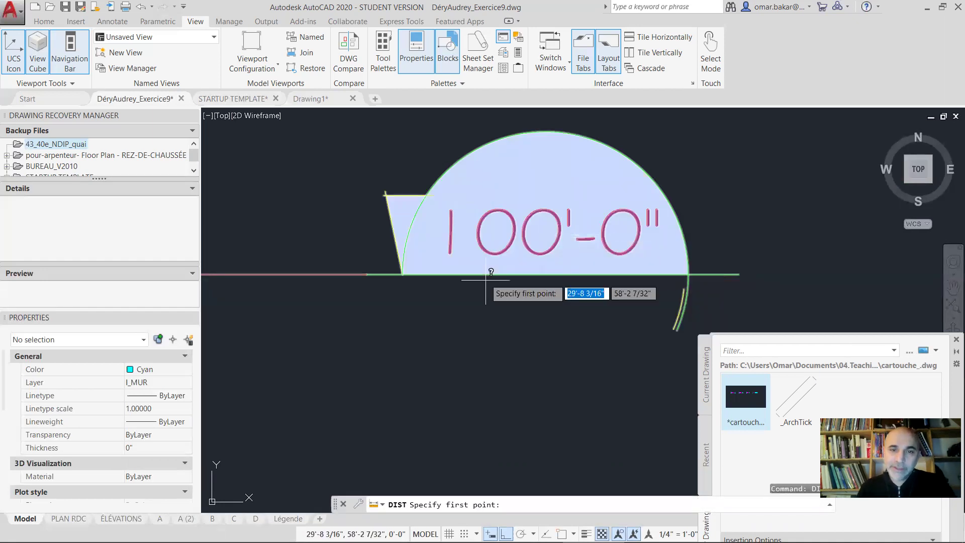
click(451, 252)
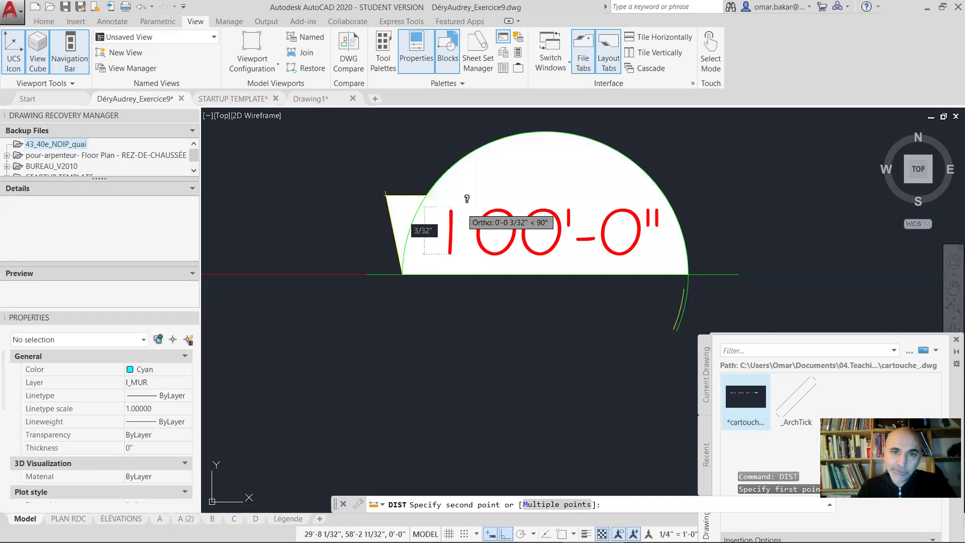
key(Escape)
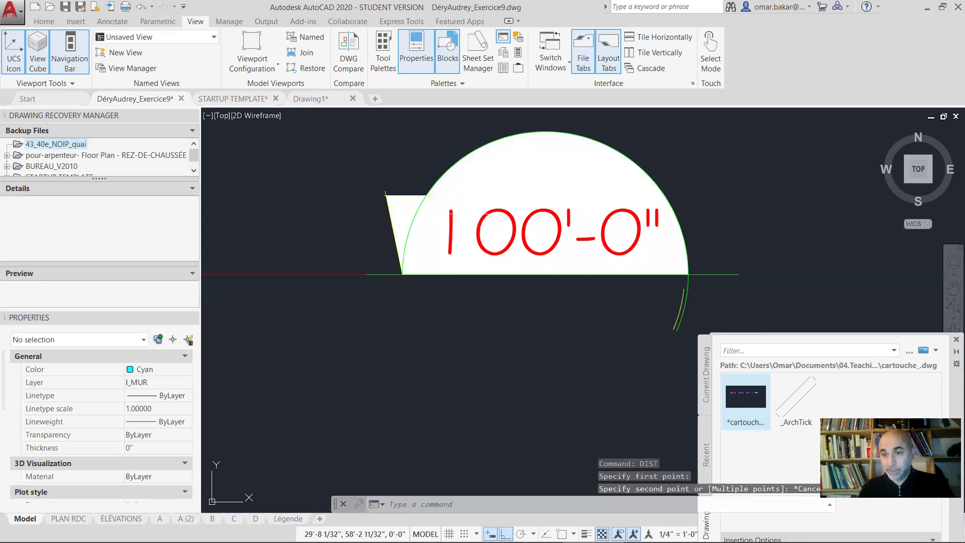
scroll(552, 246, down, 12)
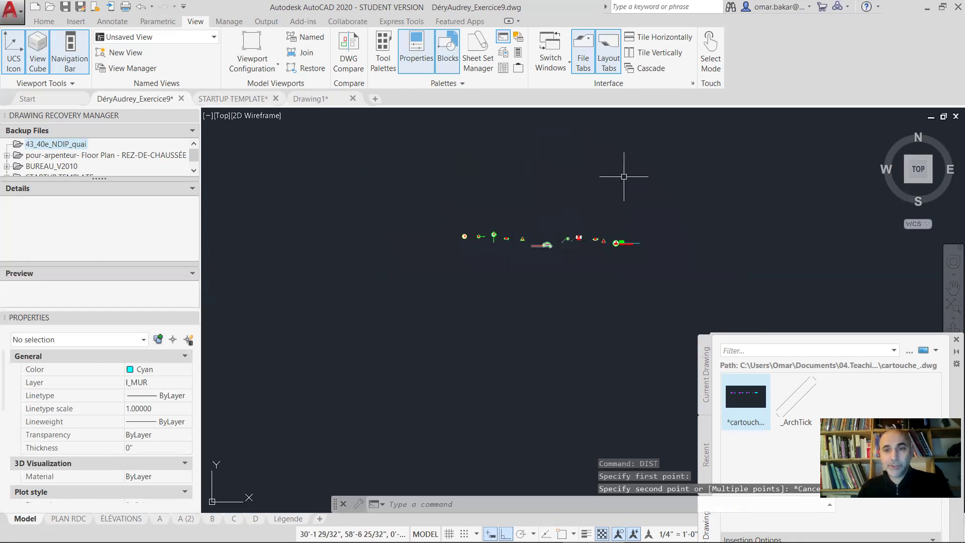
Cut the whole row of reference bubbles from model space and paste it onto the upper part of the Légende layout sheet
click(674, 204)
click(424, 281)
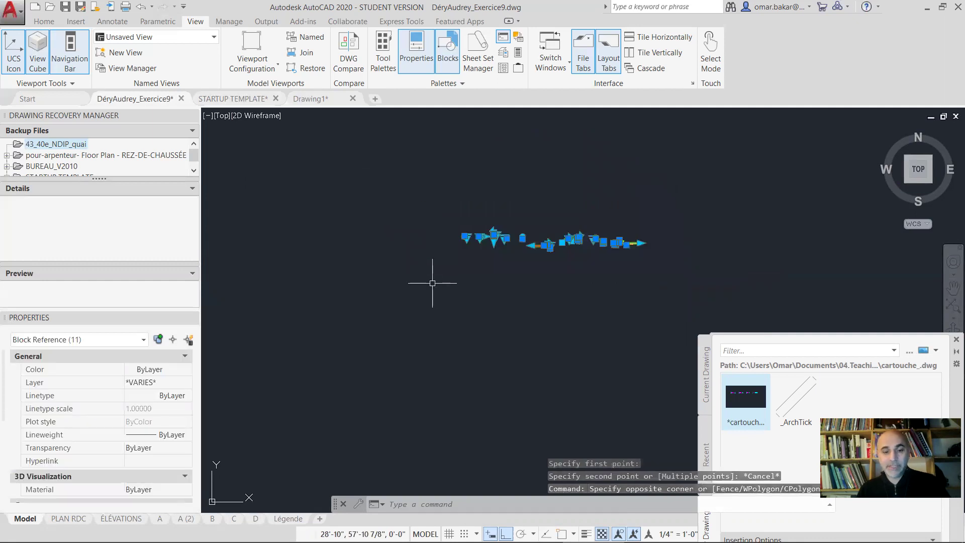
key(Escape)
key(ctrl+x)
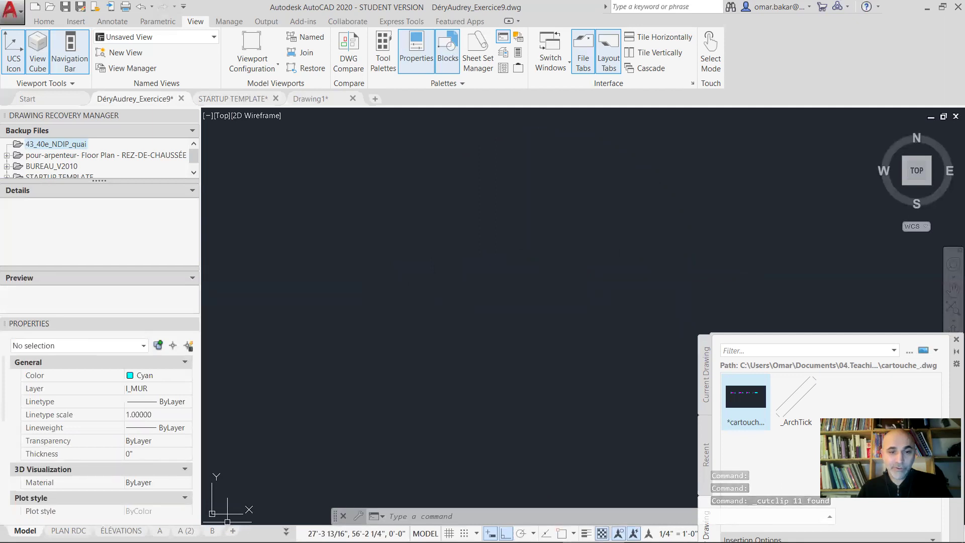
click(286, 531)
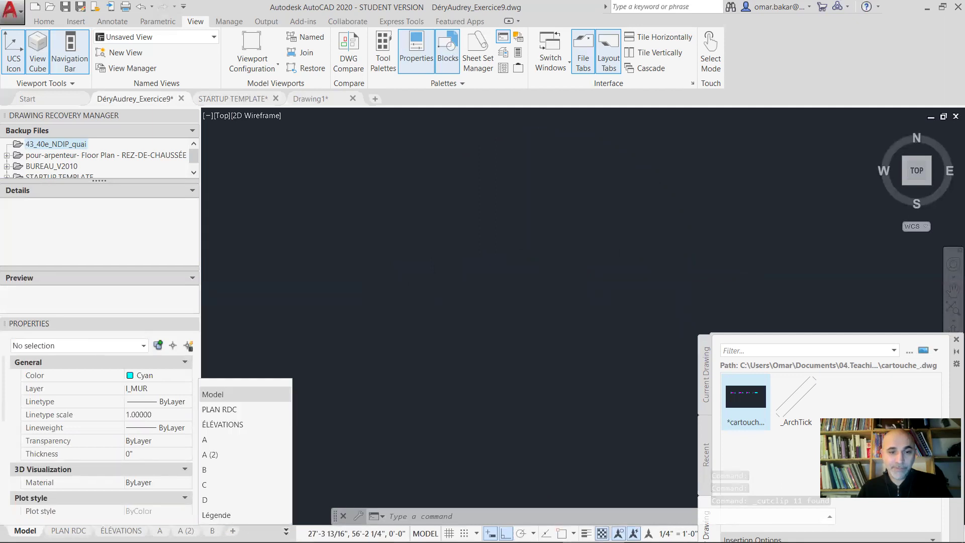
click(236, 514)
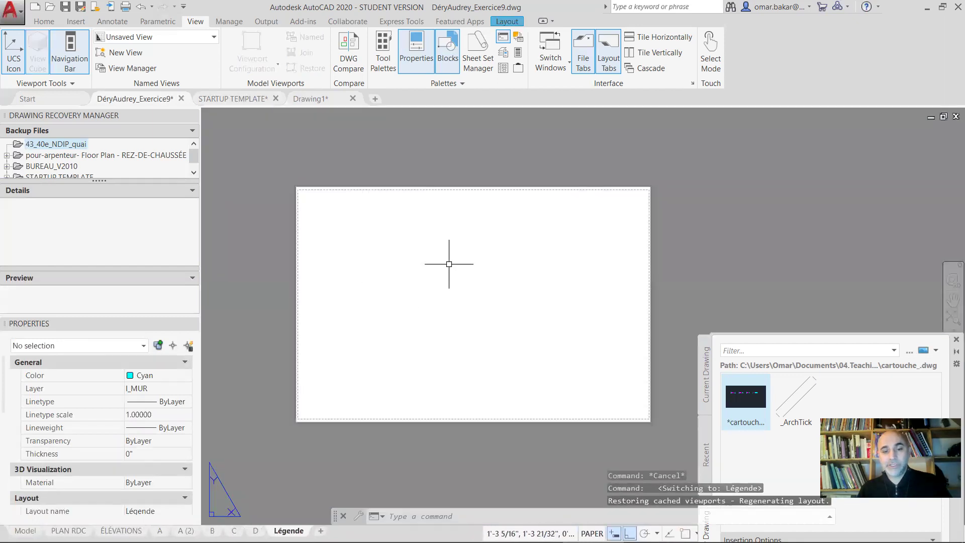
key(ctrl+v)
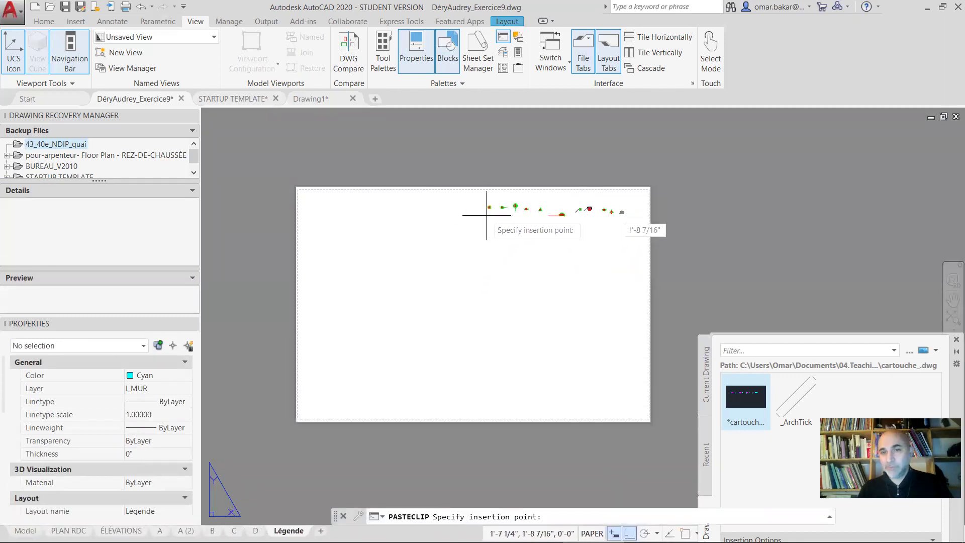
click(461, 213)
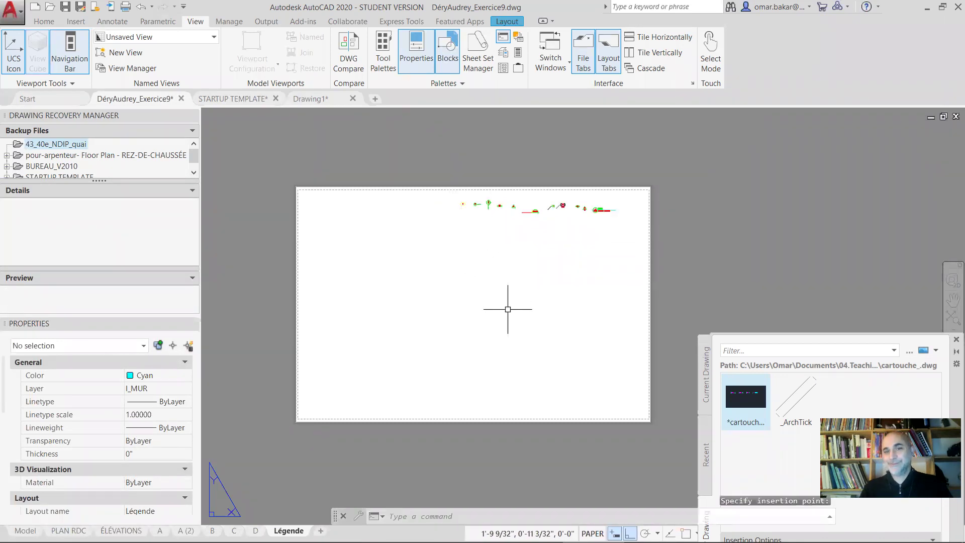
Cut the semicircular 100'-0" level bubble out of the row on the Légende layout
scroll(471, 201, up, 2)
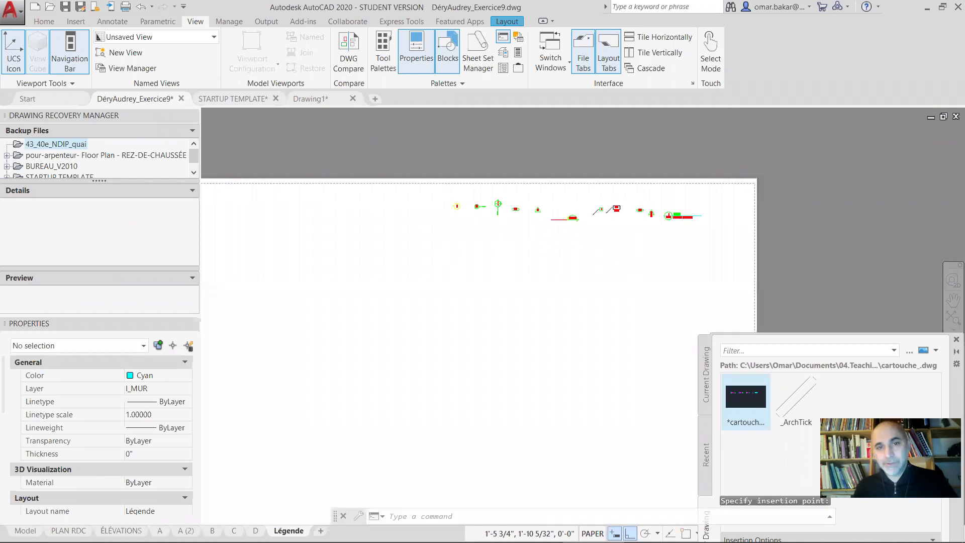
scroll(493, 199, up, 3)
scroll(518, 225, down, 4)
scroll(518, 225, up, 1)
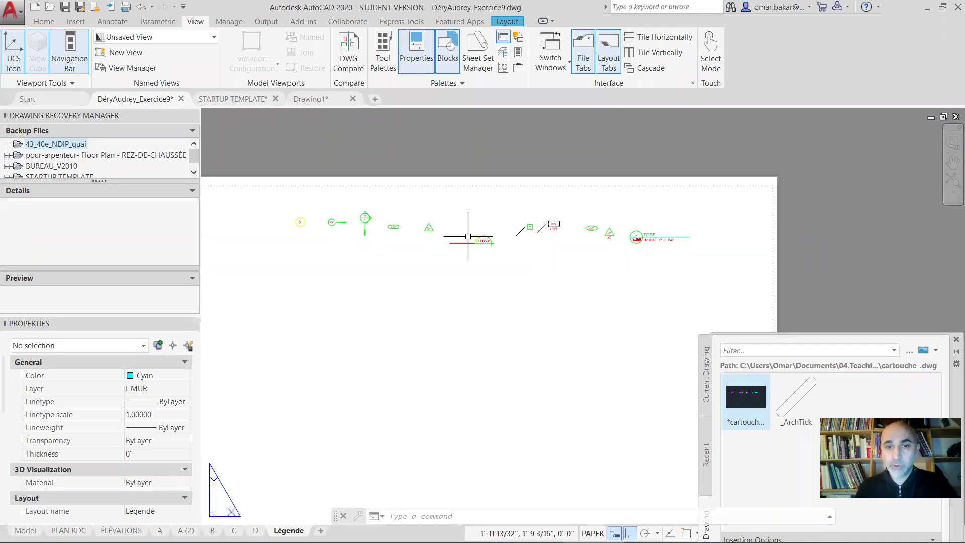
scroll(475, 236, up, 5)
click(660, 194)
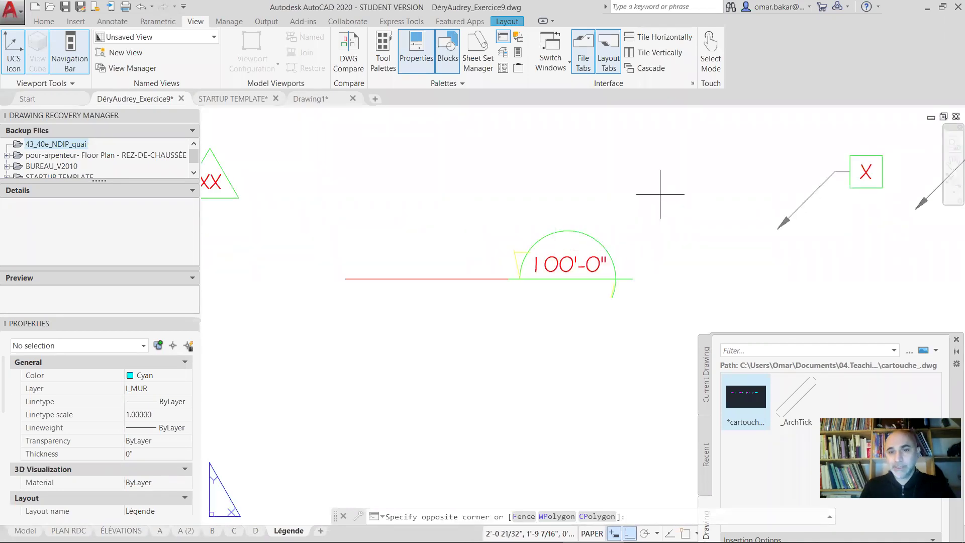
click(326, 348)
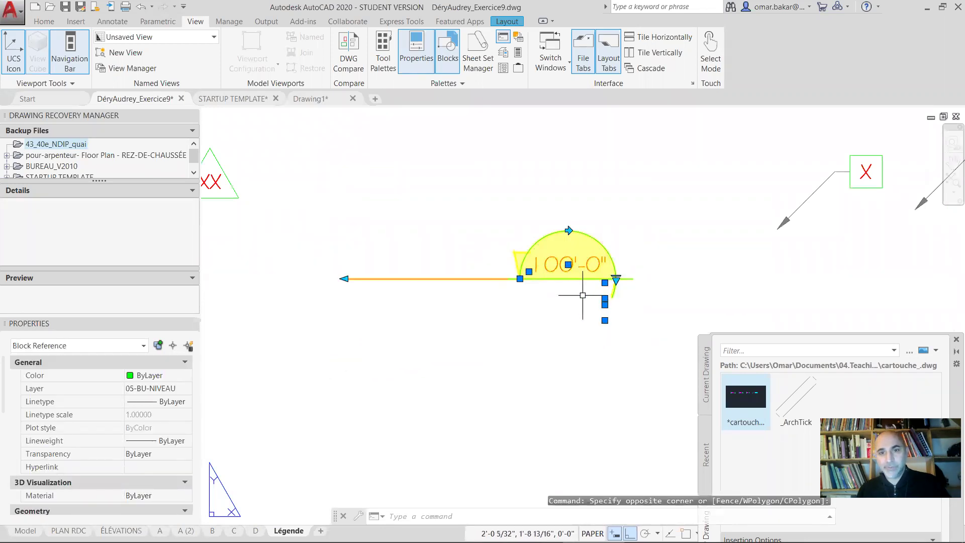
key(ctrl+x)
scroll(513, 317, down, 2)
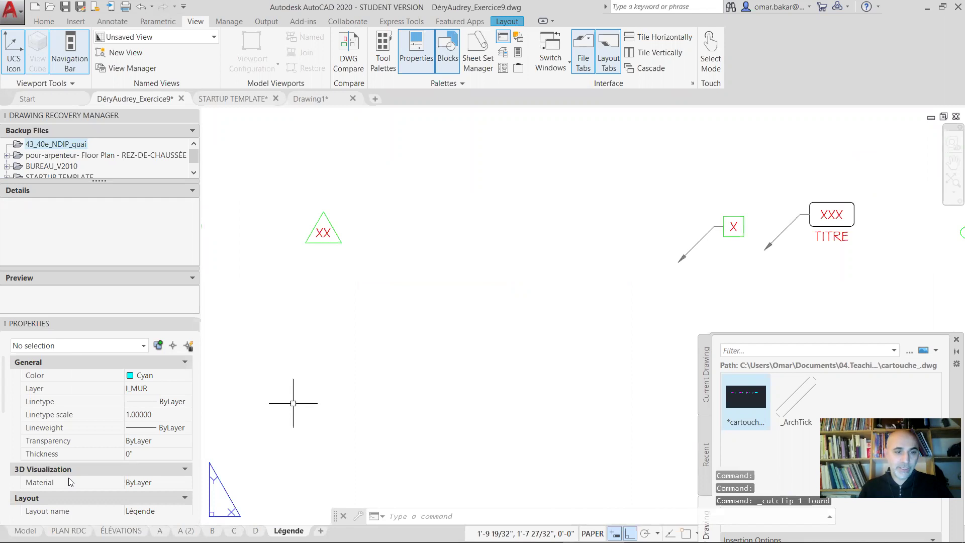
Paste the level bubble into model space, in the empty area beside the interior elevation with the stove
click(25, 531)
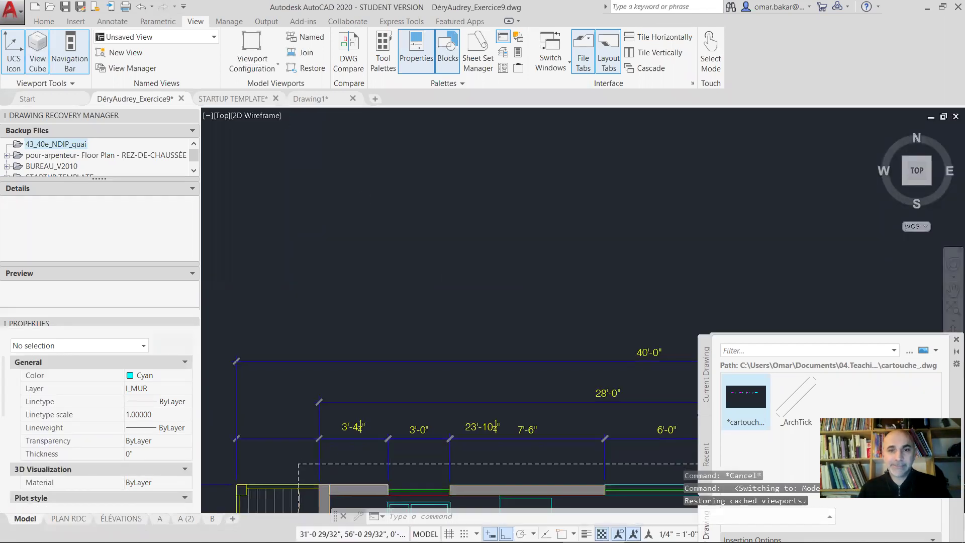
middle_click(519, 352)
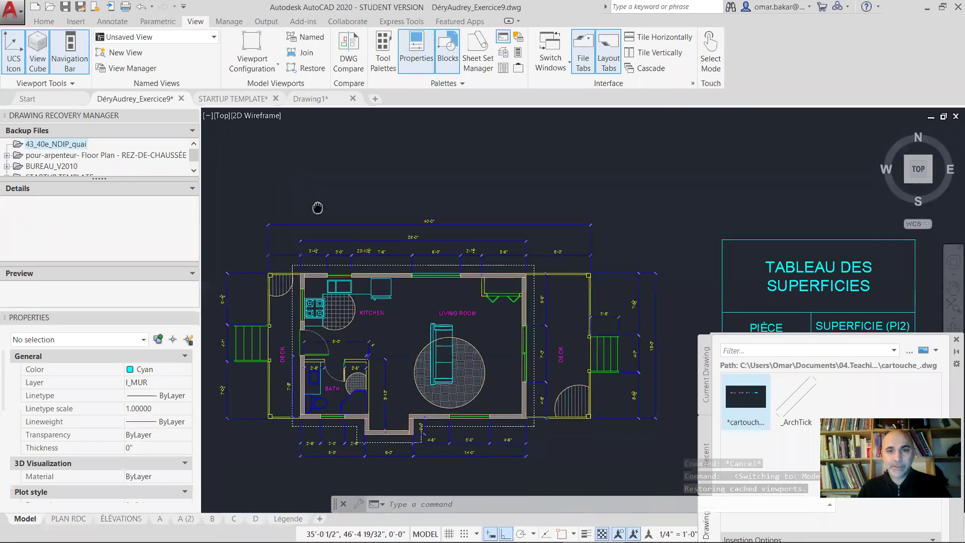
middle_drag(428, 353, 247, 183)
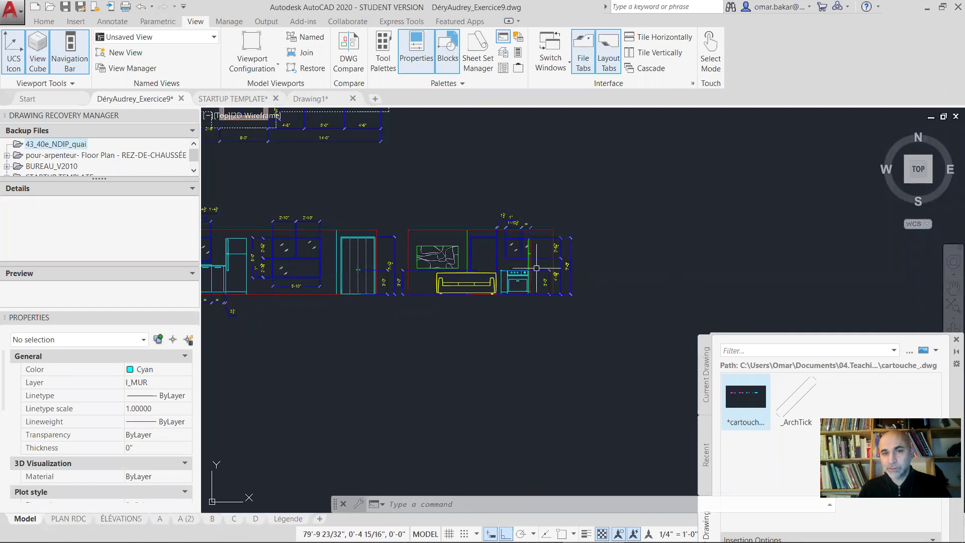
middle_drag(536, 267, 382, 276)
scroll(451, 211, up, 3)
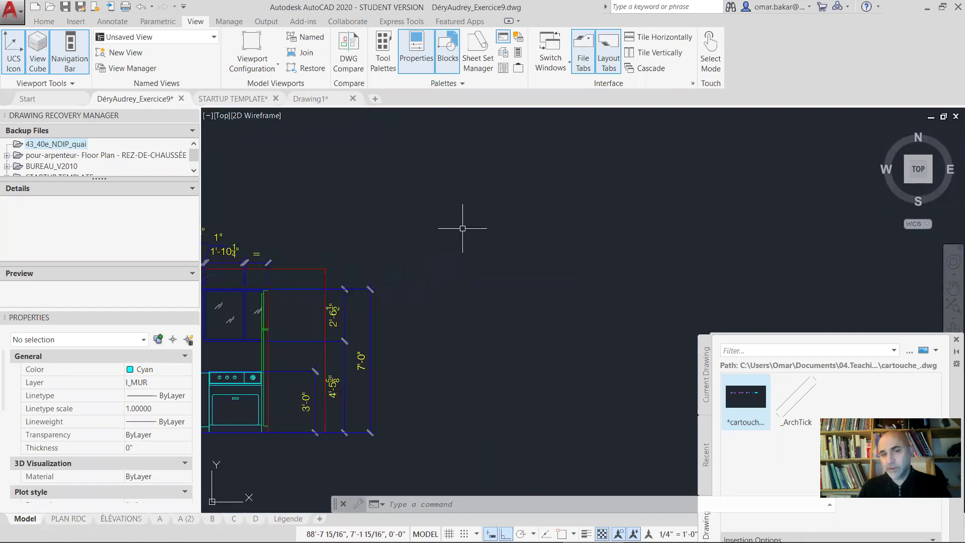
key(ctrl+v)
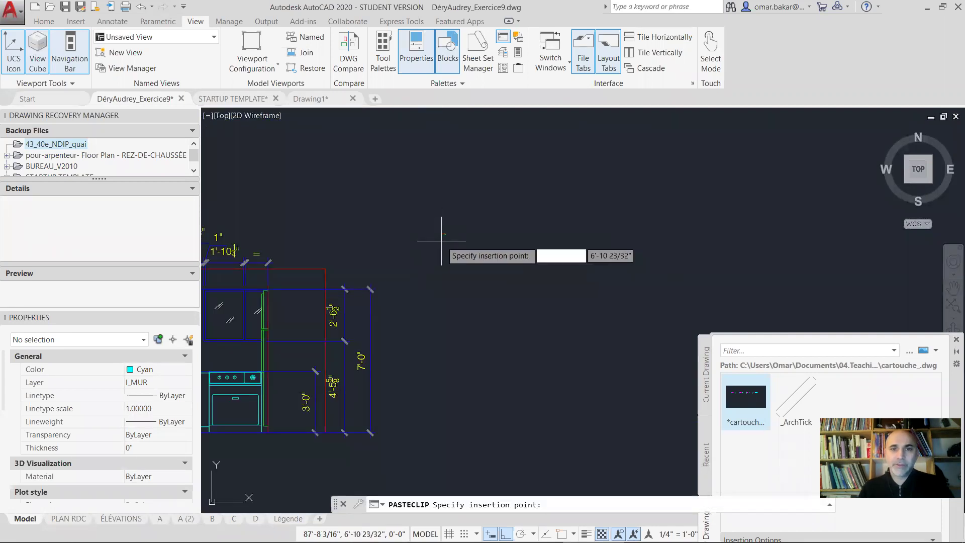
click(440, 244)
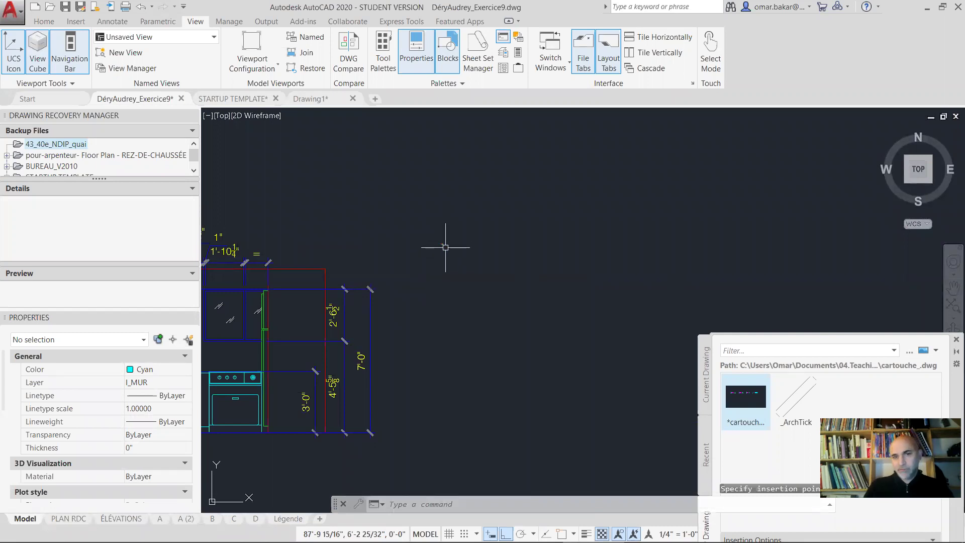
Close the Drawing Recovery Manager and review the block properties of the pasted level bubble
scroll(445, 245, up, 3)
scroll(436, 263, up, 3)
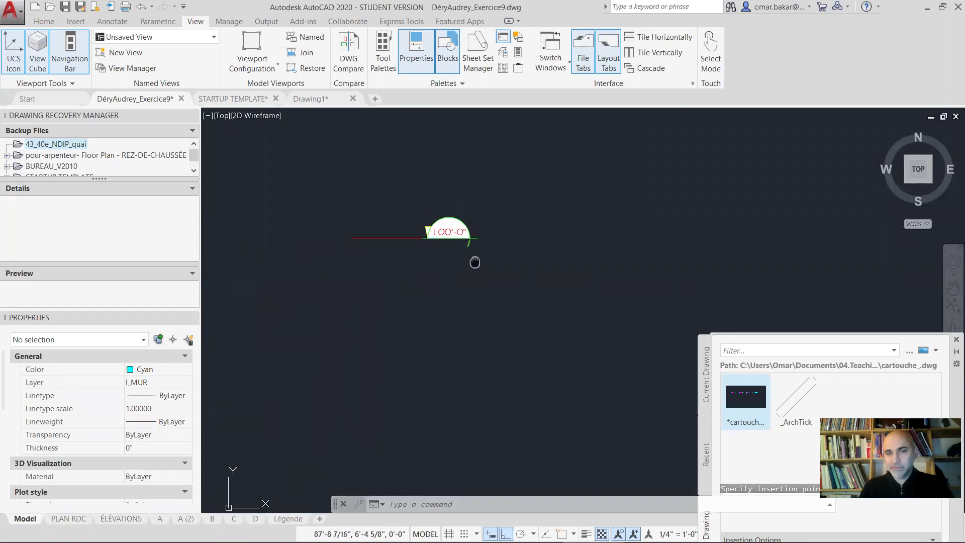
middle_drag(473, 261, 509, 302)
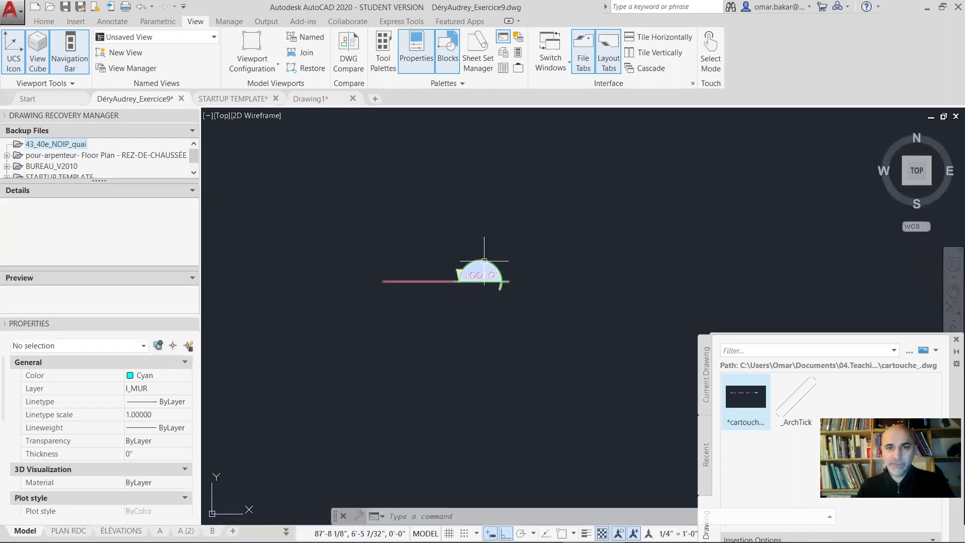
click(477, 271)
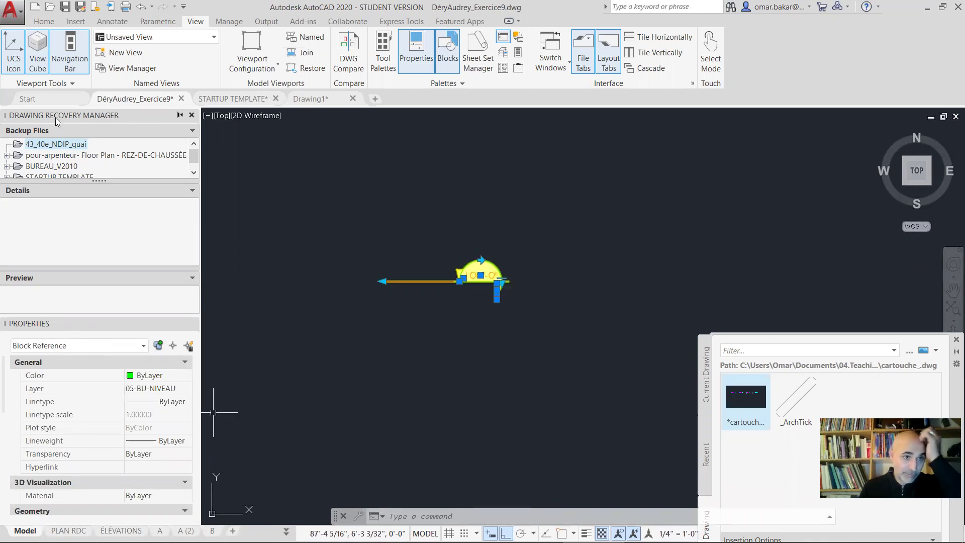
drag(332, 150, 332, 150)
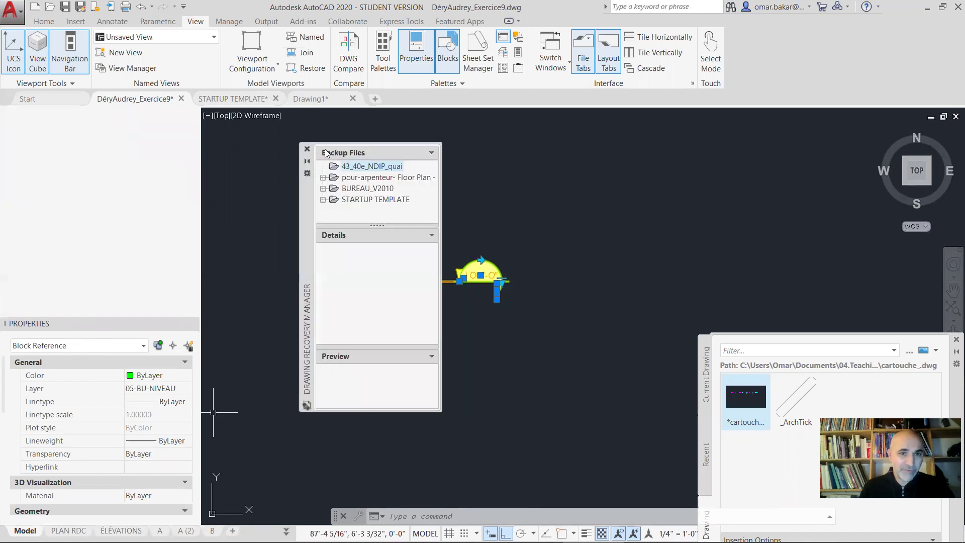
click(302, 147)
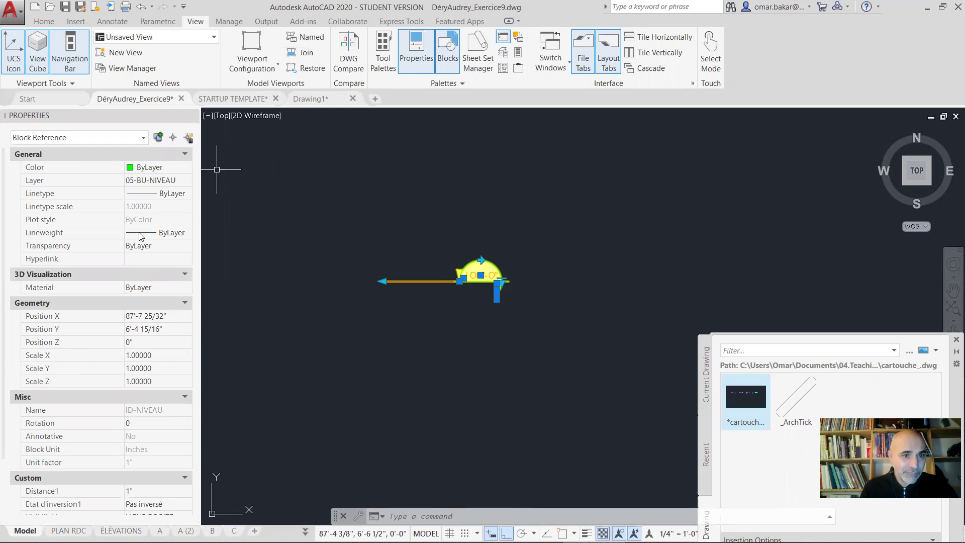
scroll(114, 400, down, 2)
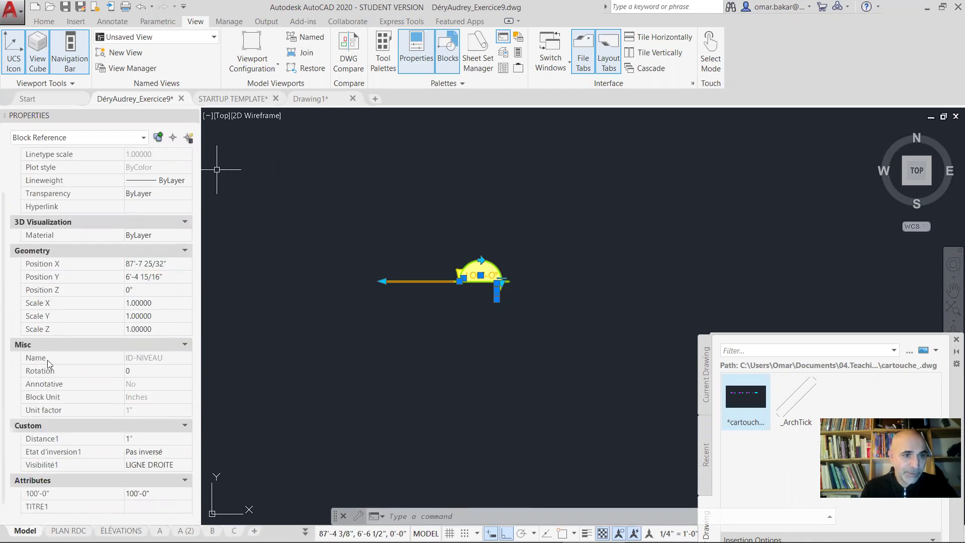
scroll(50, 361, down, 1)
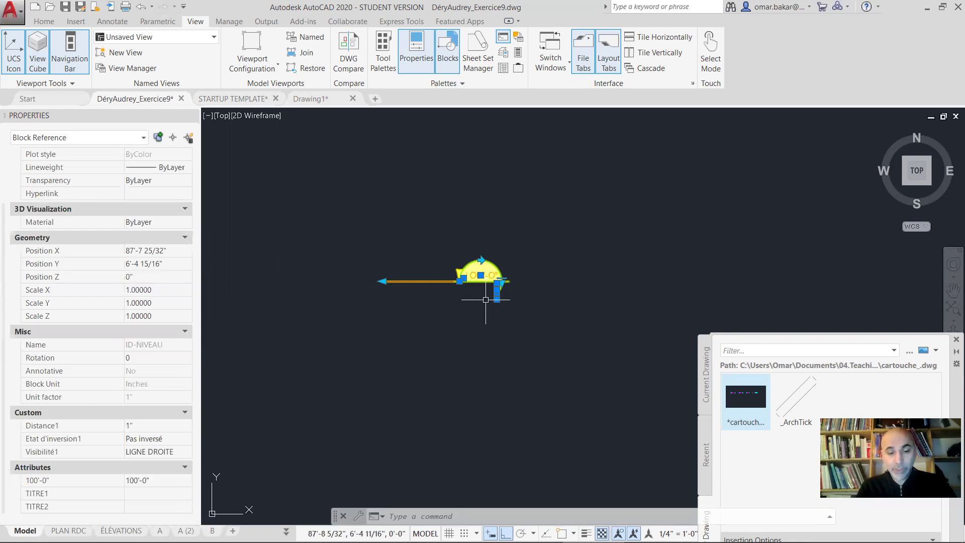
text(wblock)
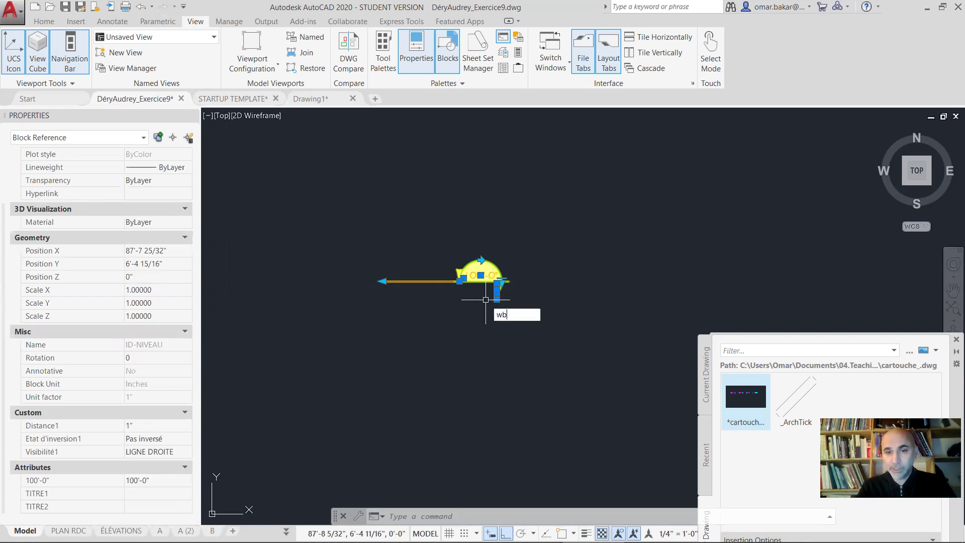
key(Return)
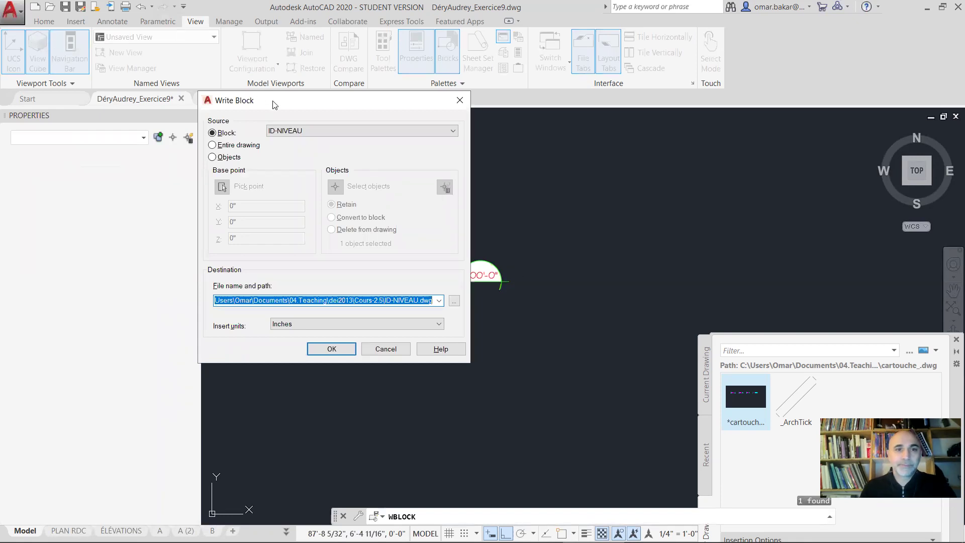
drag(275, 105, 581, 139)
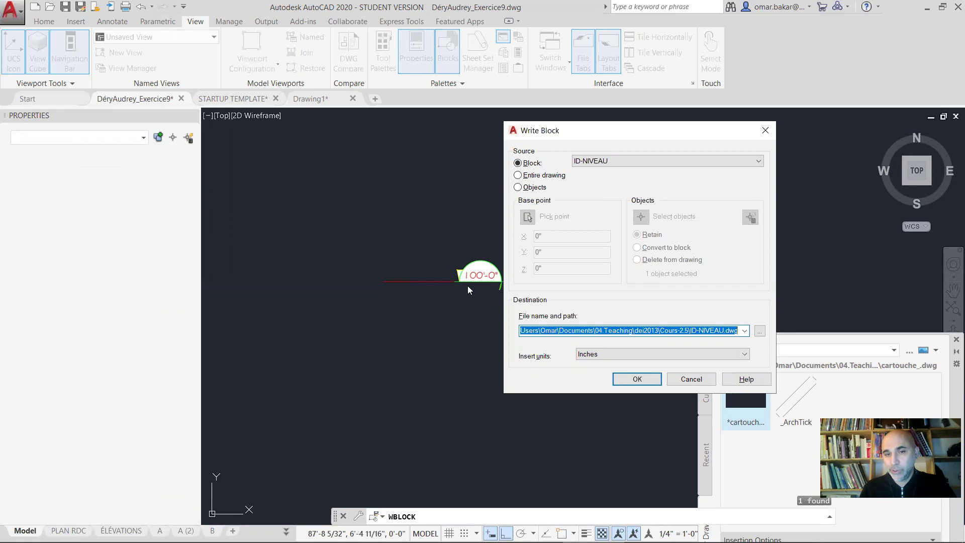
click(639, 160)
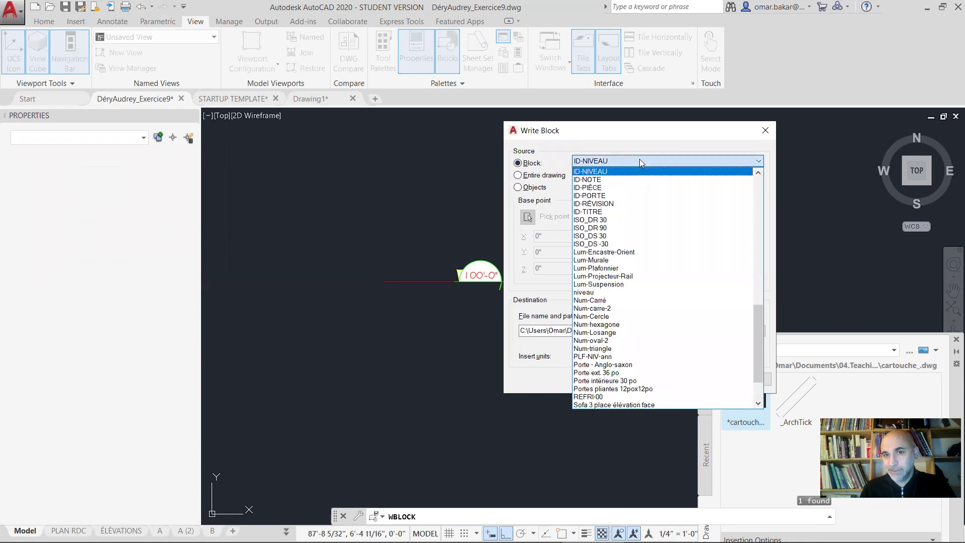
click(598, 172)
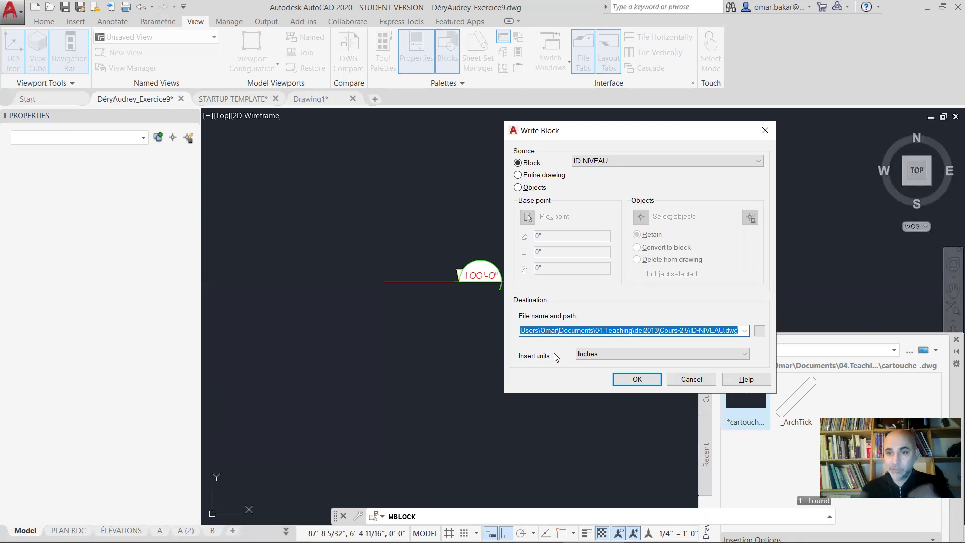
click(703, 380)
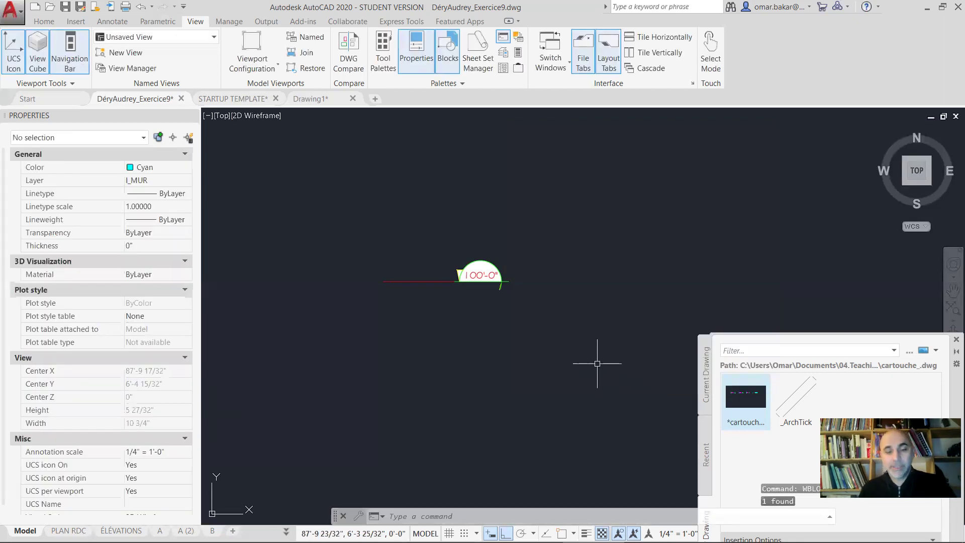
Explode the level bubble block into its separate lines and attribute texts
text(explode)
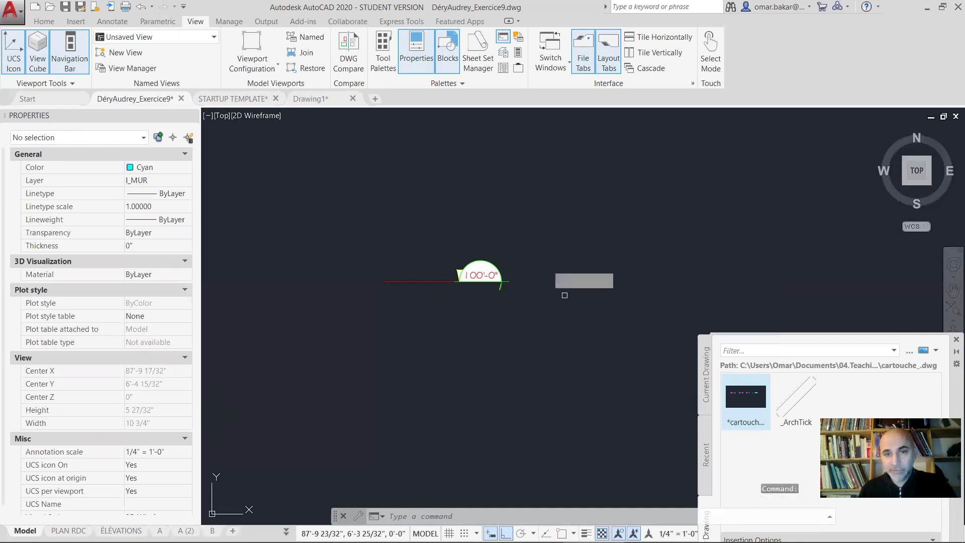
key(Return)
click(517, 216)
click(500, 306)
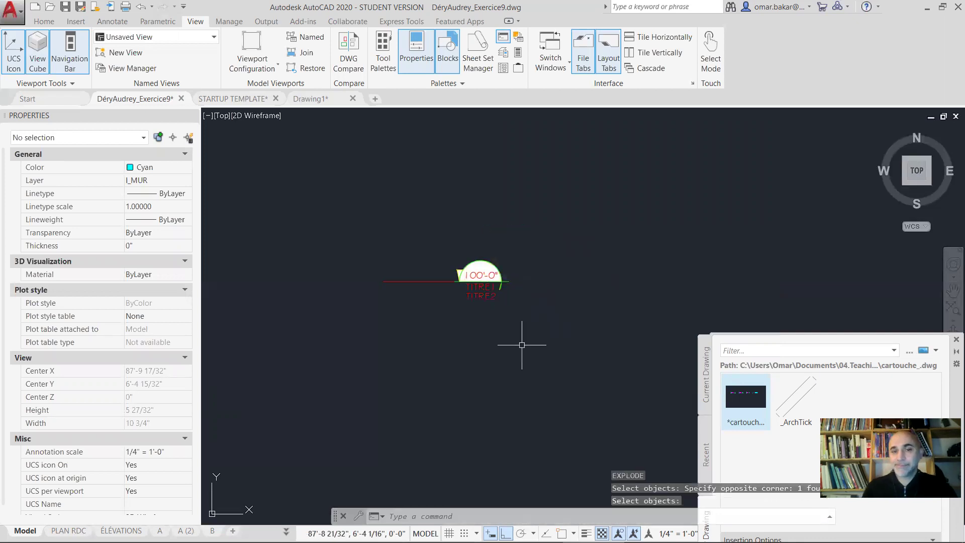
scroll(503, 295, up, 6)
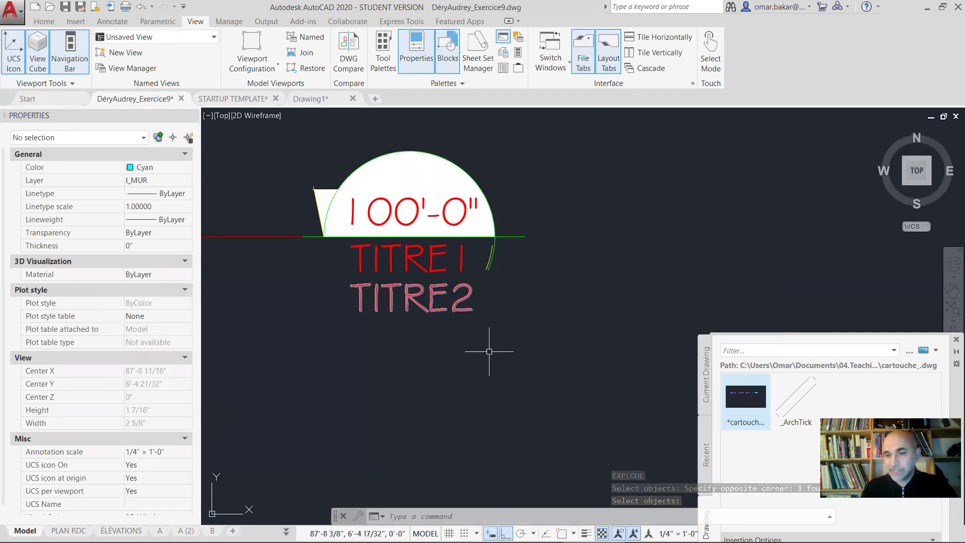
middle_drag(452, 295, 578, 298)
scroll(561, 331, down, 2)
scroll(547, 363, down, 2)
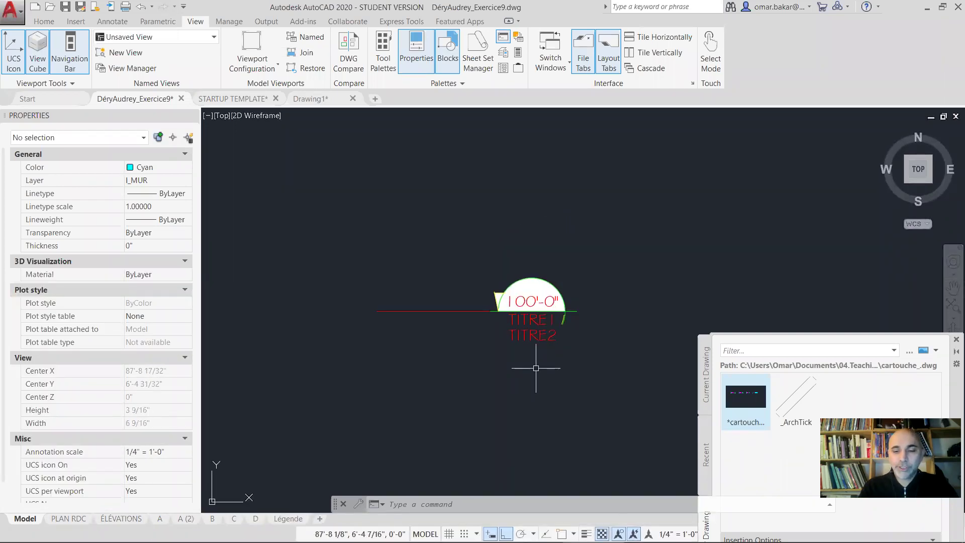
text(b)
key(Return)
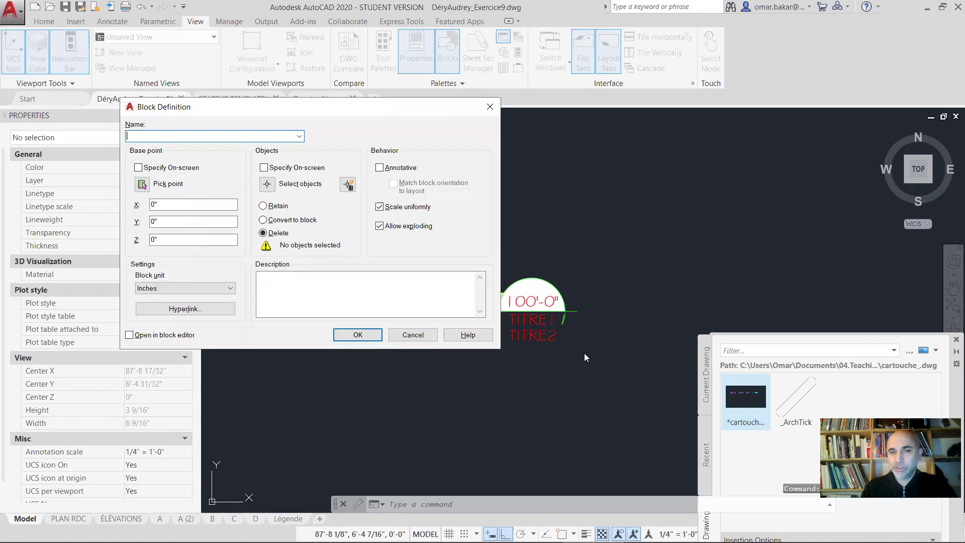
drag(390, 110, 297, 111)
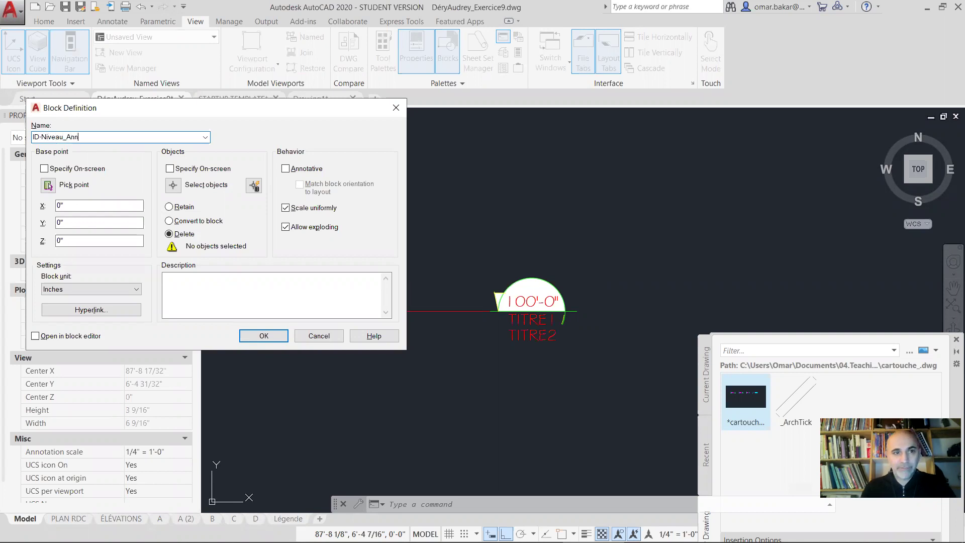
click(48, 184)
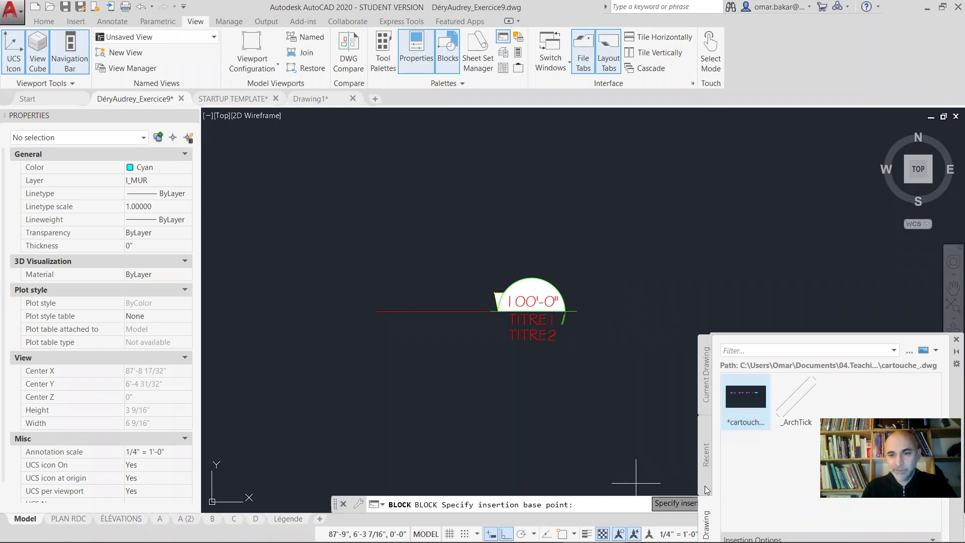
click(956, 340)
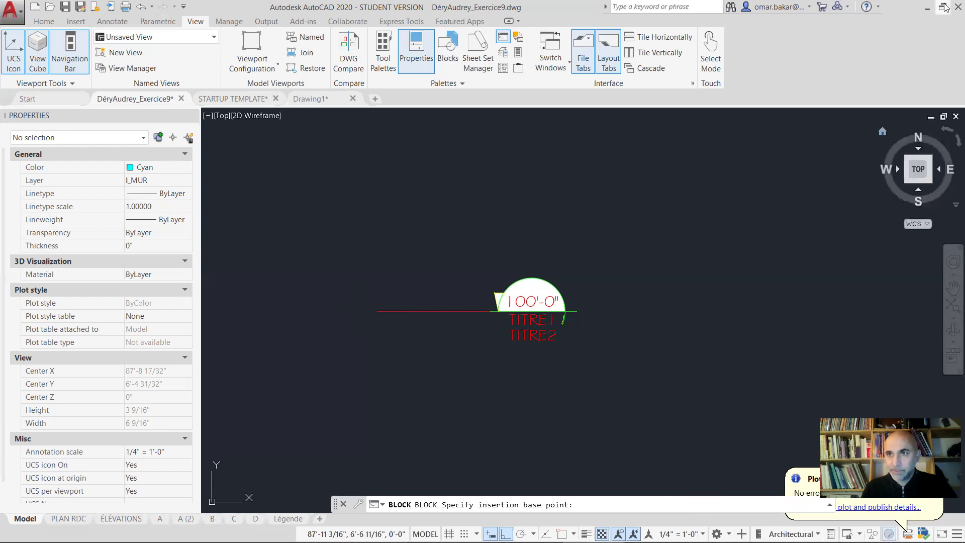
key(Escape)
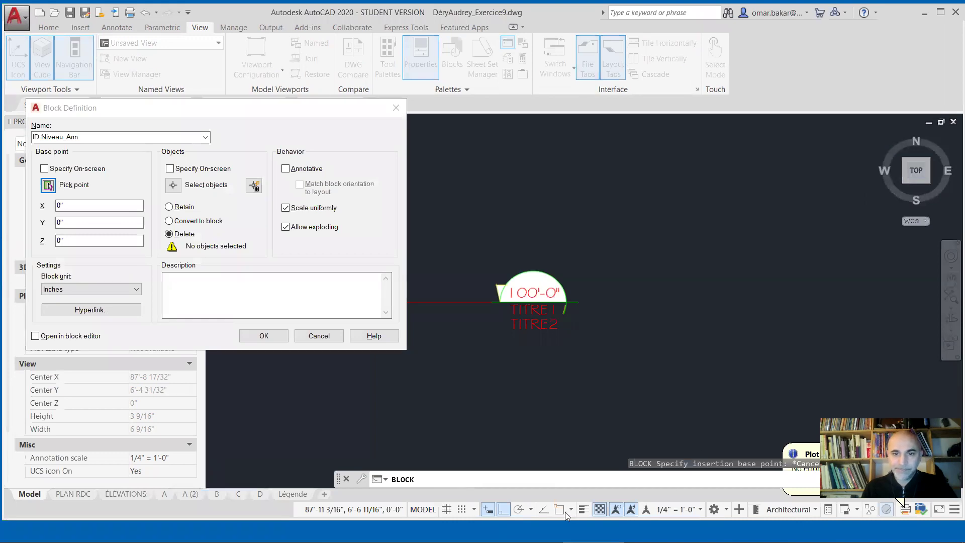
click(318, 336)
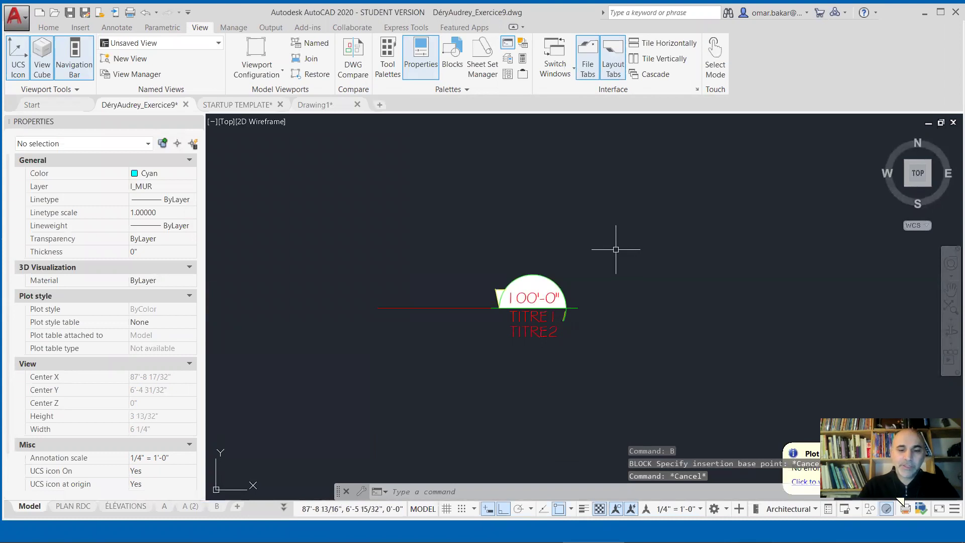
Start a block definition named id-niveau-Ann with its base point at the free end of the level bubble's red line
text(b)
key(Return)
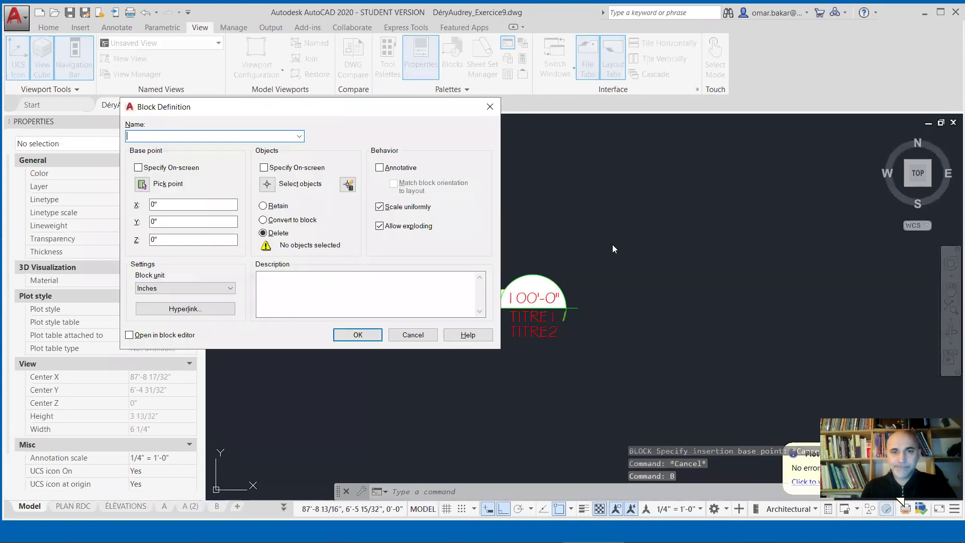
text(id-niveau-Ann)
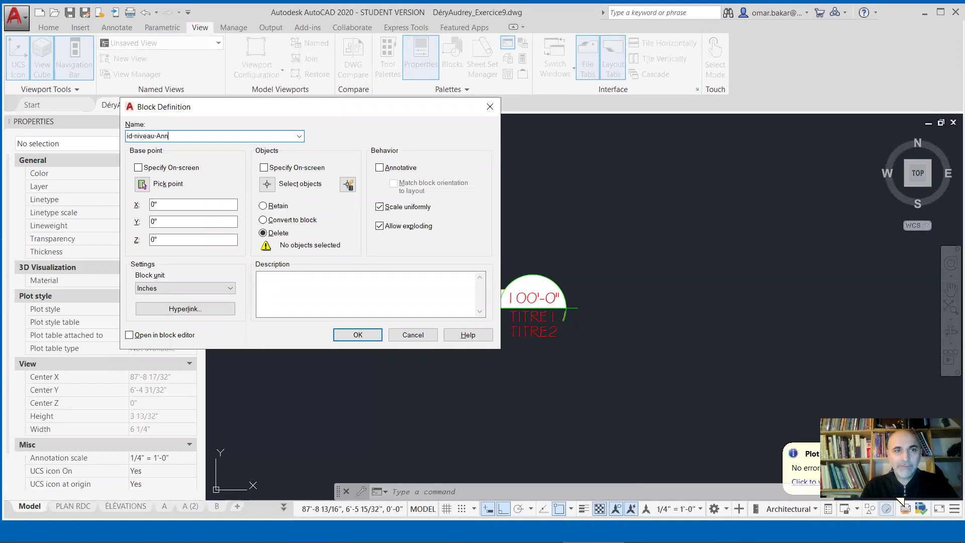
click(142, 183)
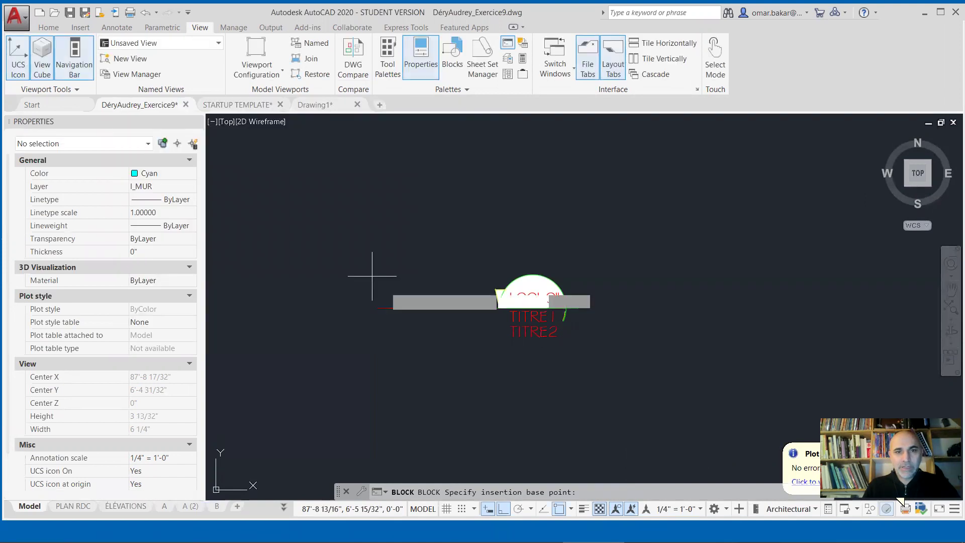
click(374, 310)
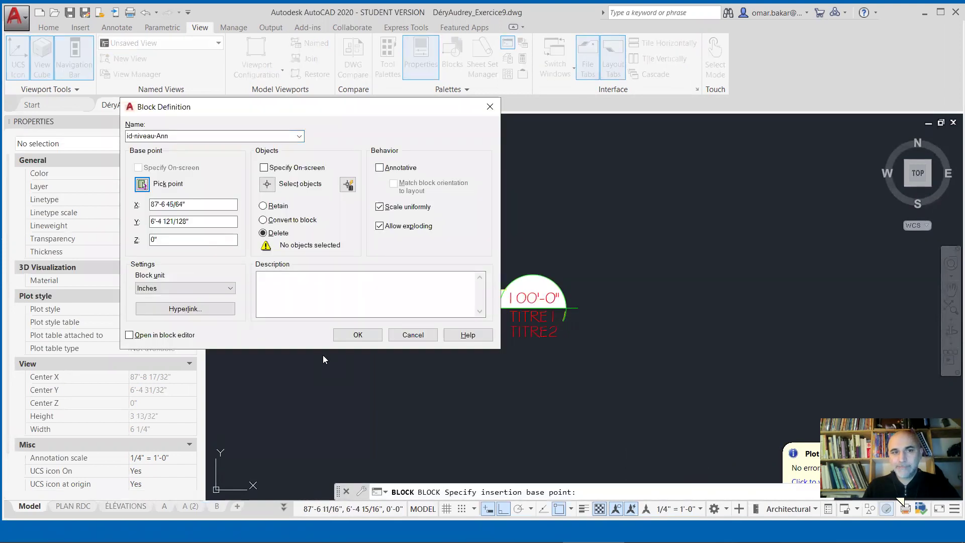
Create the block as annotative from all of the level bubble's lines, fill and attribute texts
click(268, 184)
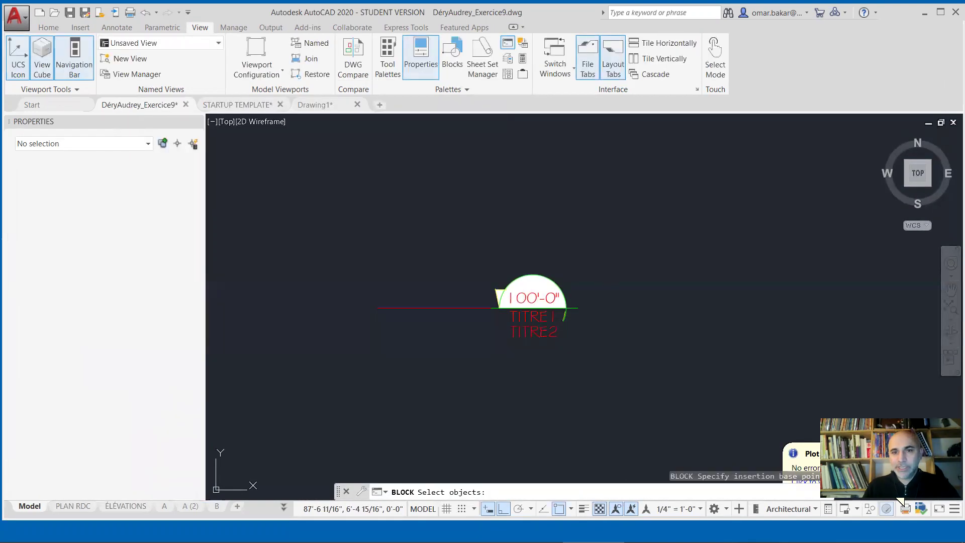
click(601, 245)
click(344, 405)
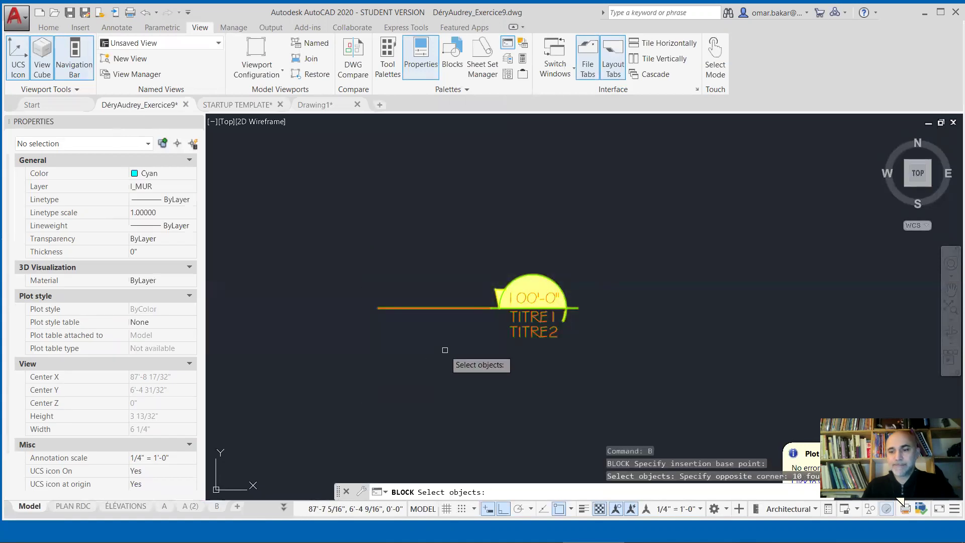
key(Return)
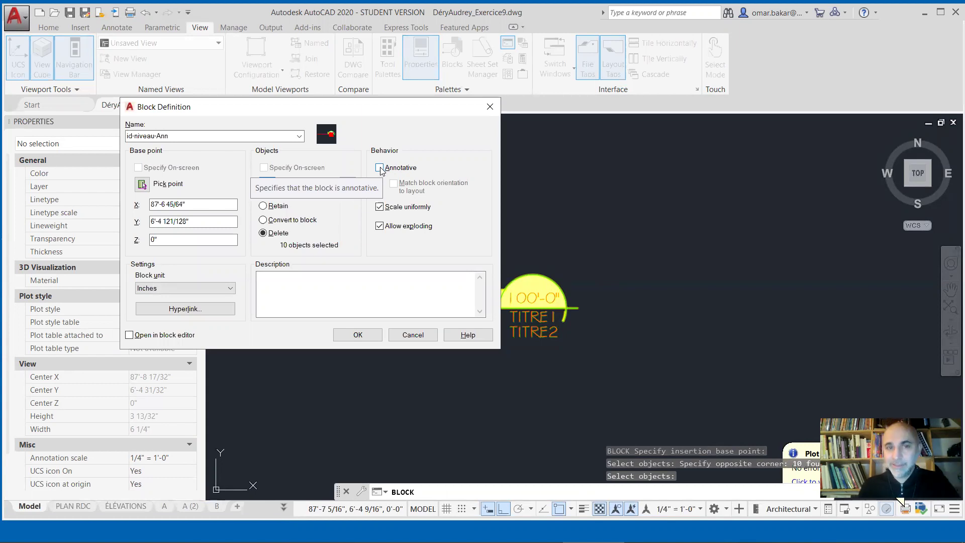
click(380, 168)
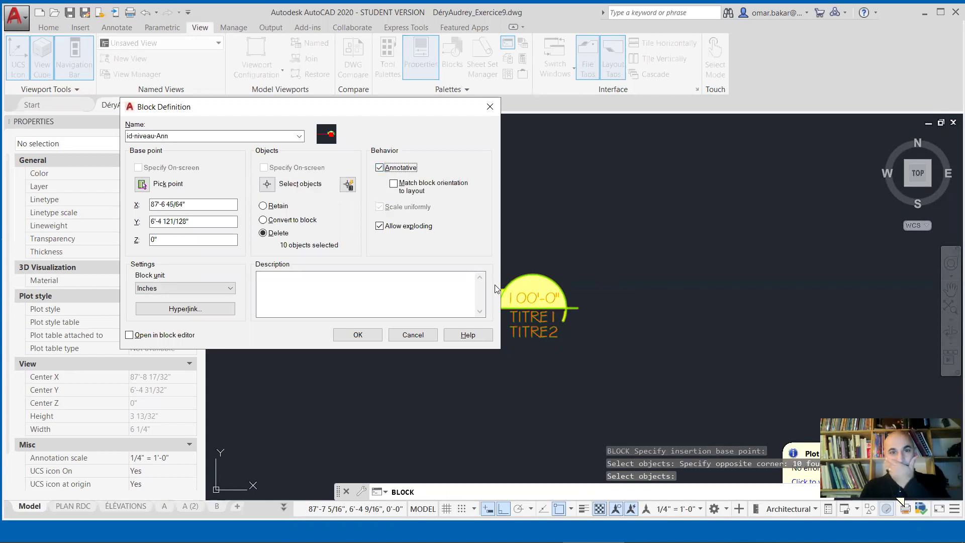
click(356, 334)
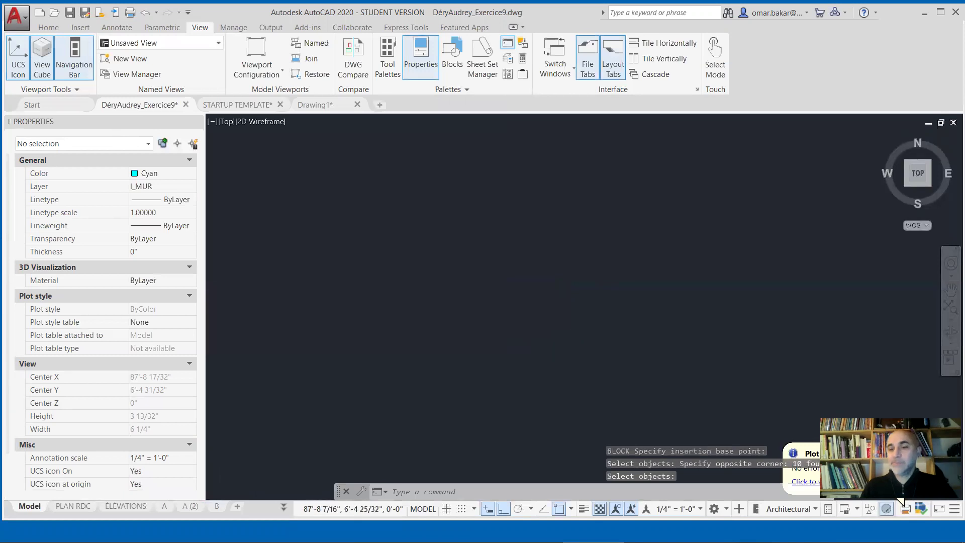
Insert the id-niveau-Ann block just beside the upper right corner of the interior elevation with the stove
scroll(577, 333, down, 10)
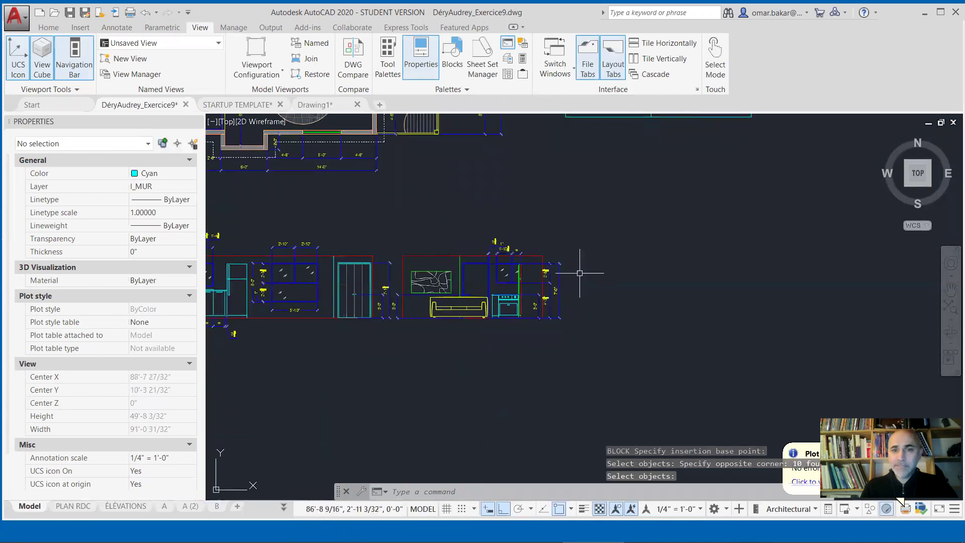
scroll(566, 307, up, 2)
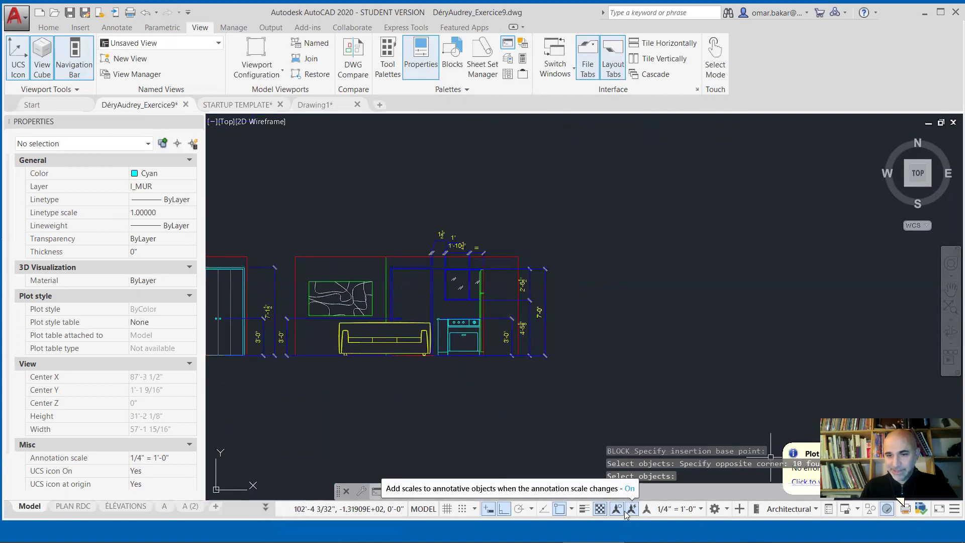
middle_drag(598, 234, 586, 245)
text(I)
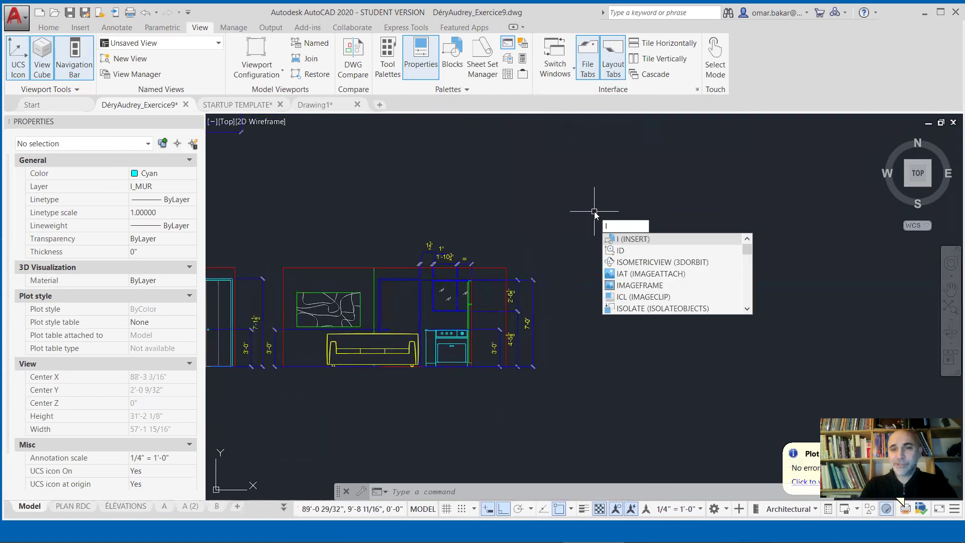
key(Return)
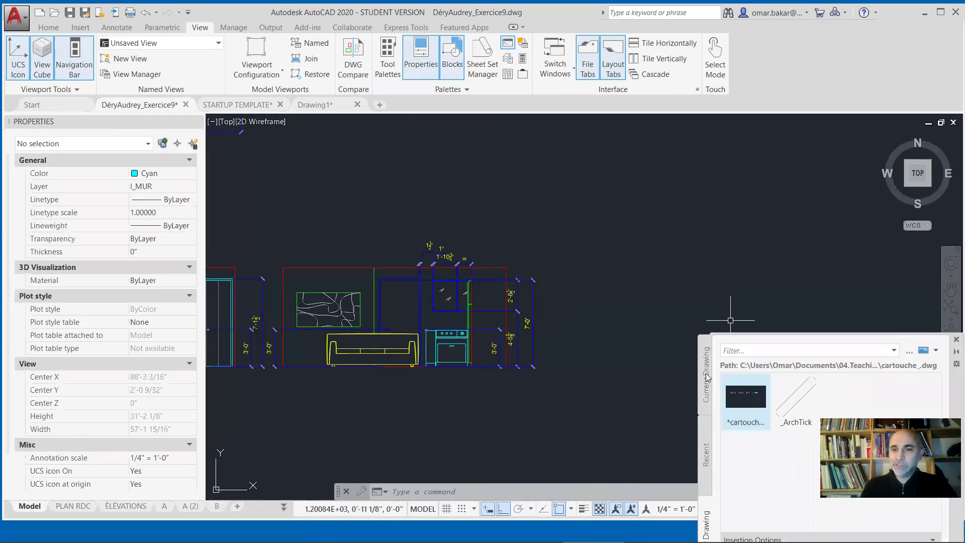
click(707, 453)
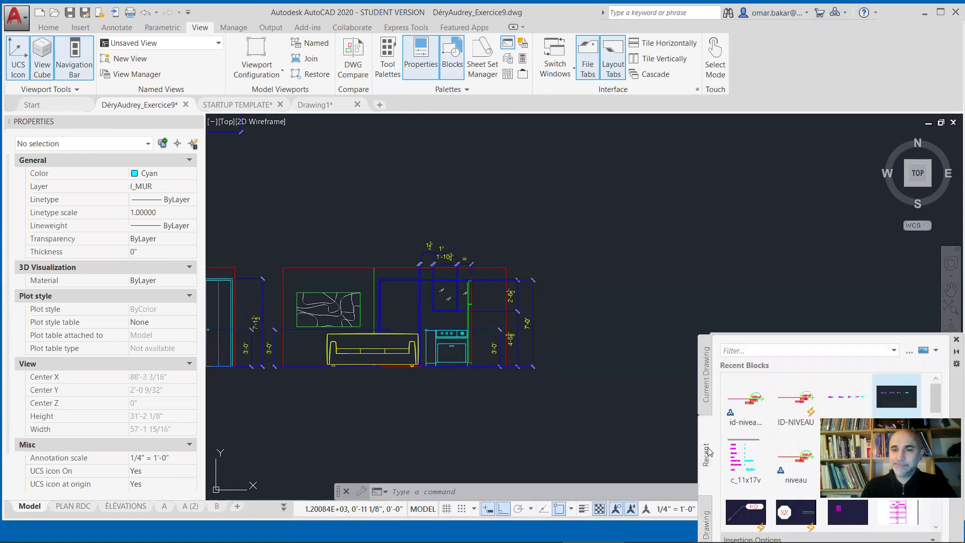
click(737, 416)
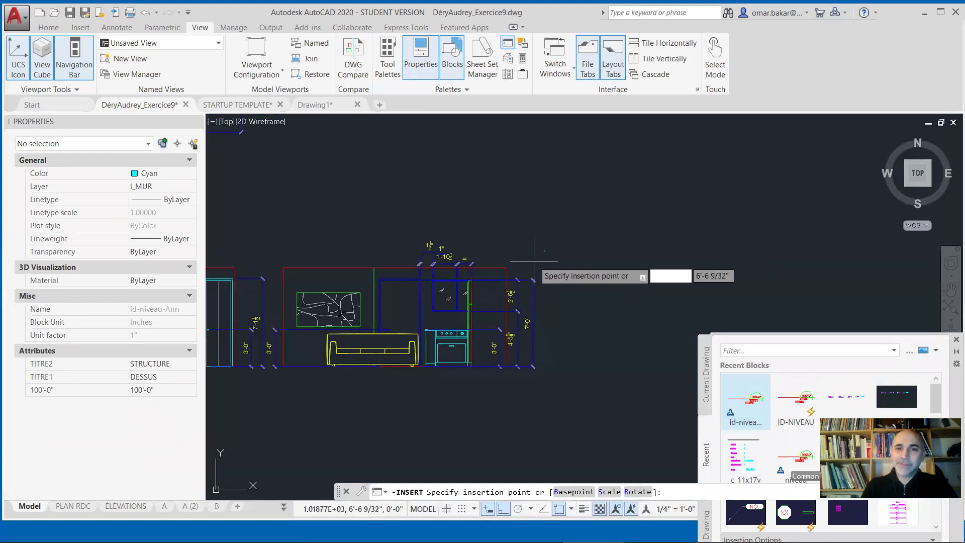
scroll(533, 261, up, 5)
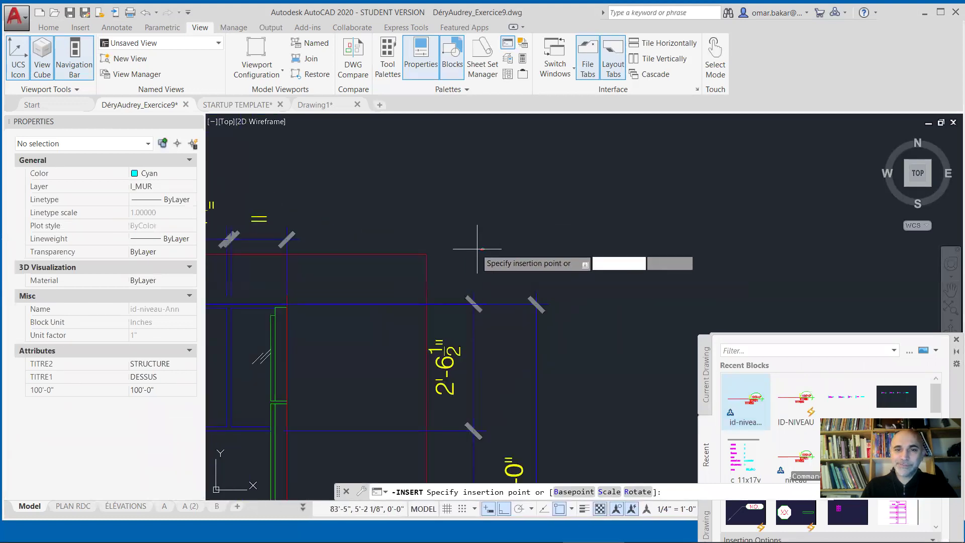
click(431, 254)
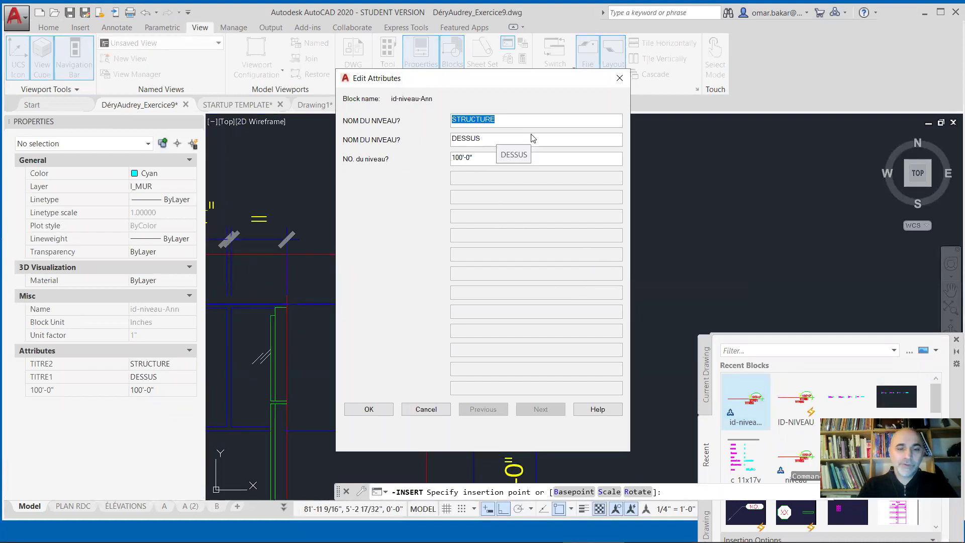
Fill in the level bubble's attributes with PLAFOND as the first level name, a blank second name and level number 110'-0"
text(PLAFOND)
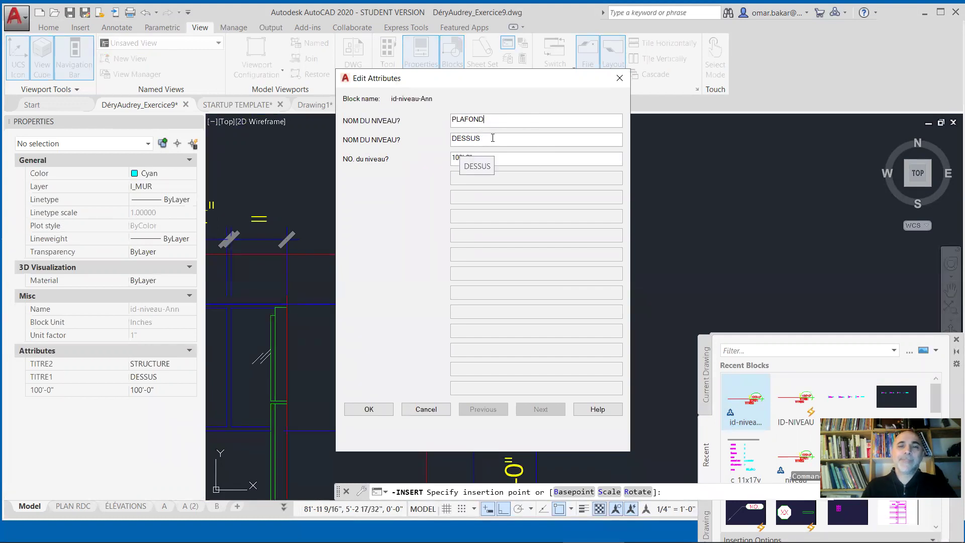
key(Tab)
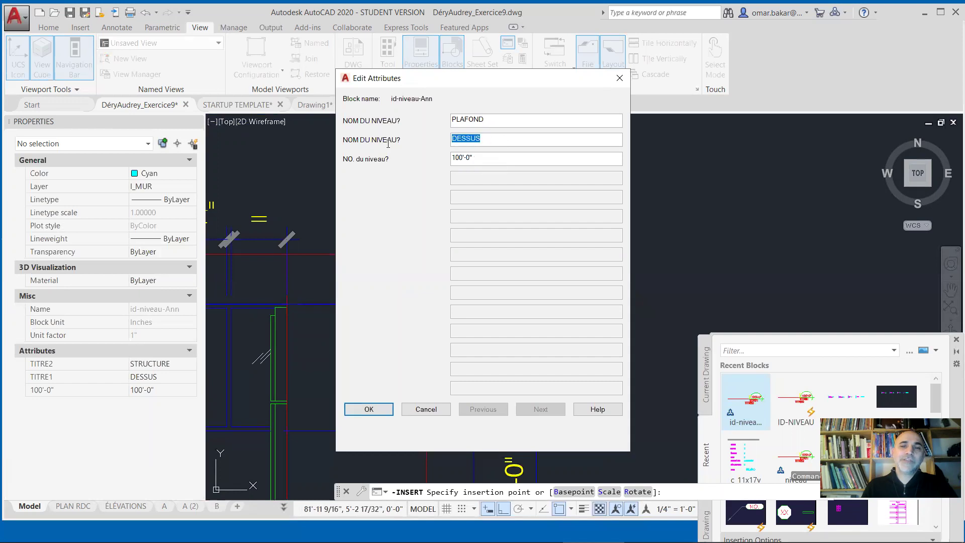
key(BackSpace)
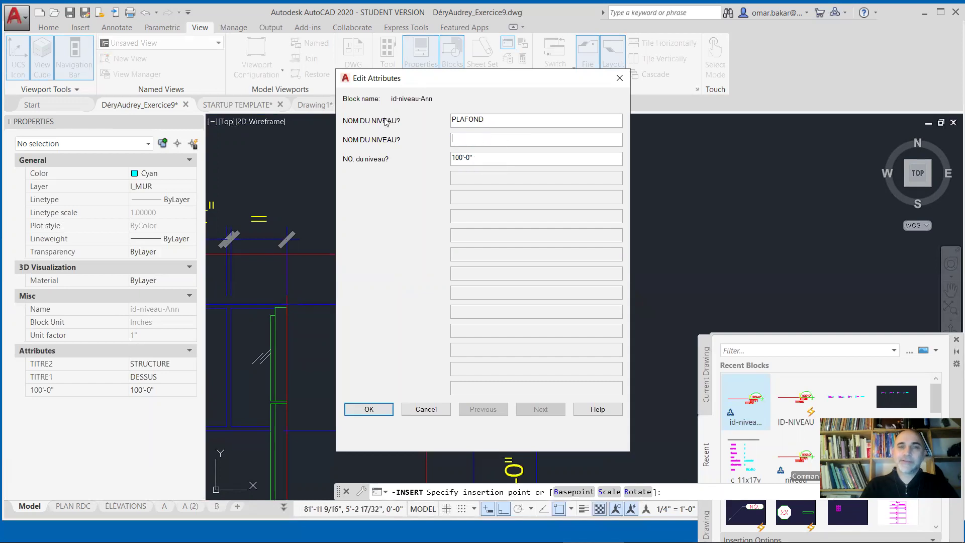
click(458, 158)
key(BackSpace)
text(1)
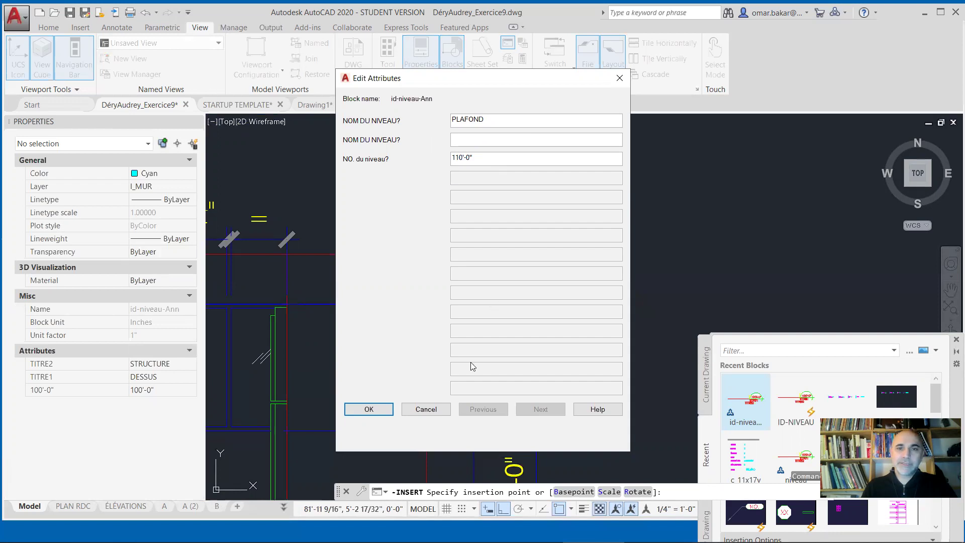
click(369, 409)
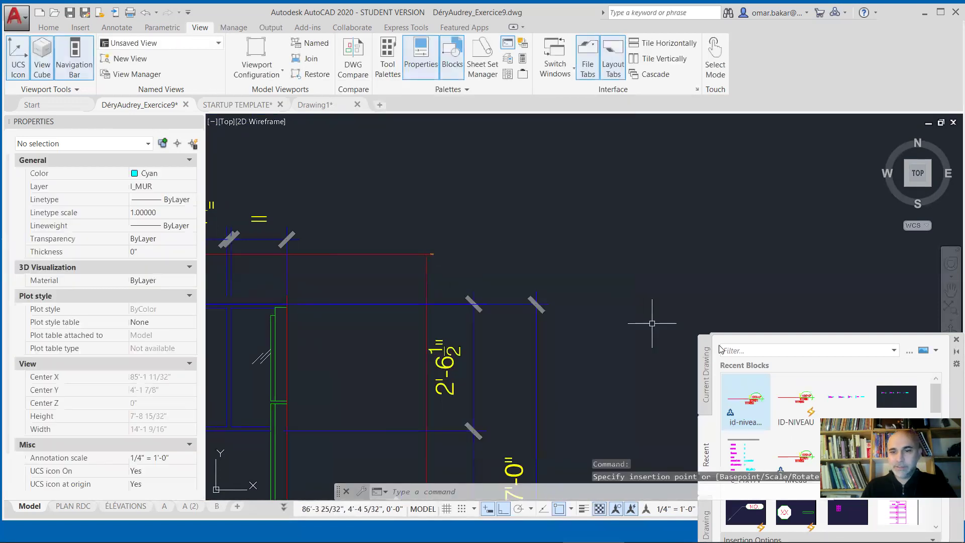
Close the Blocks palette and check the annotative scale of the inserted level bubble
drag(950, 389, 426, 326)
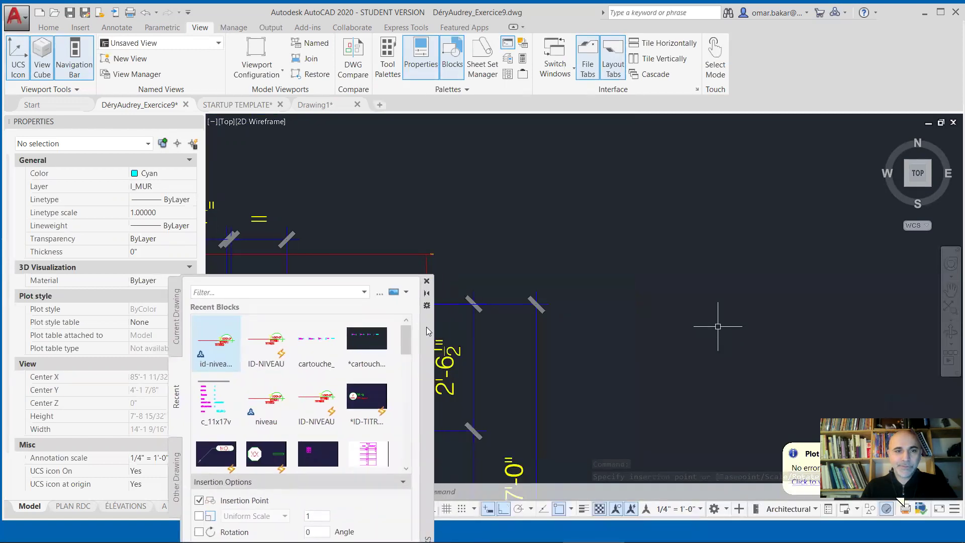
click(426, 282)
click(437, 252)
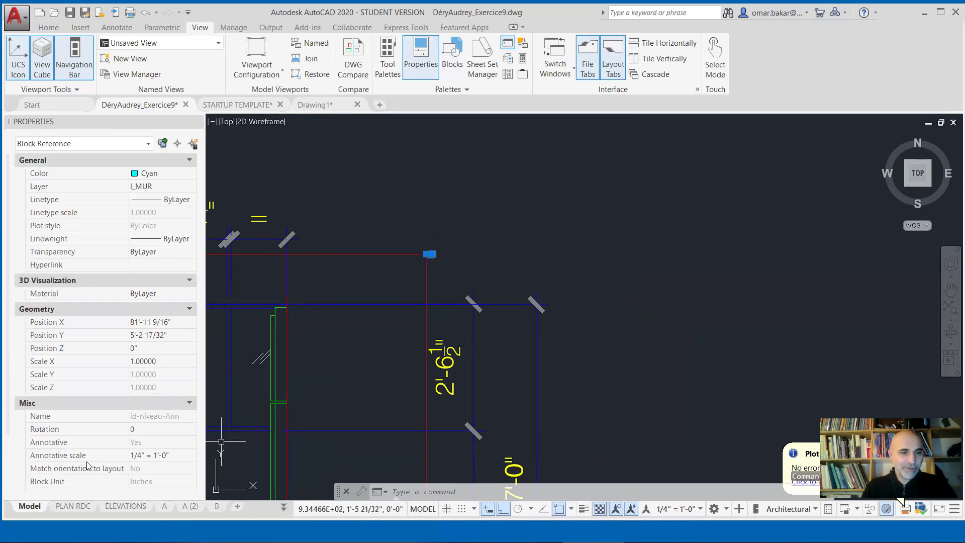
click(146, 456)
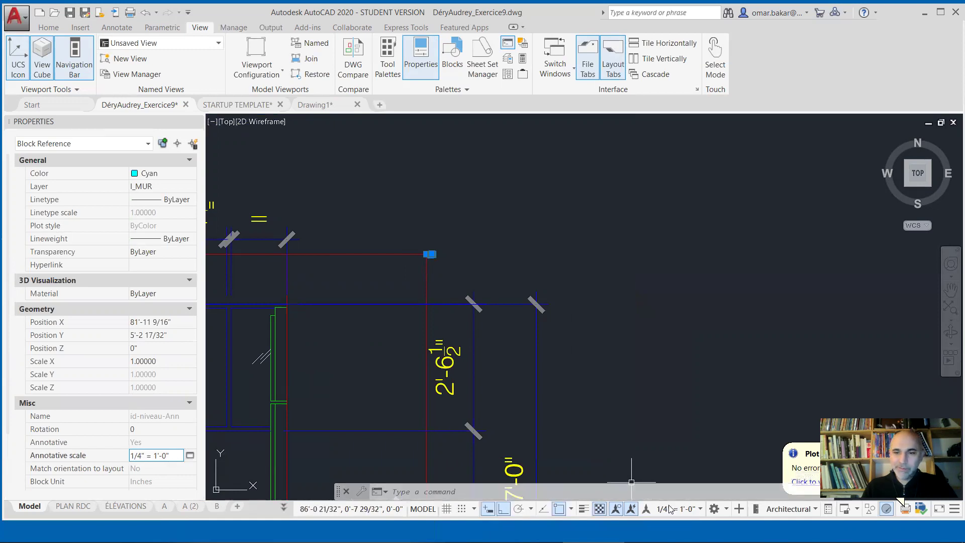
Switch the annotation scale to 1/8" = 1'-0" and back to 1/4" = 1'-0" to compare the level bubble's size
click(700, 509)
click(591, 461)
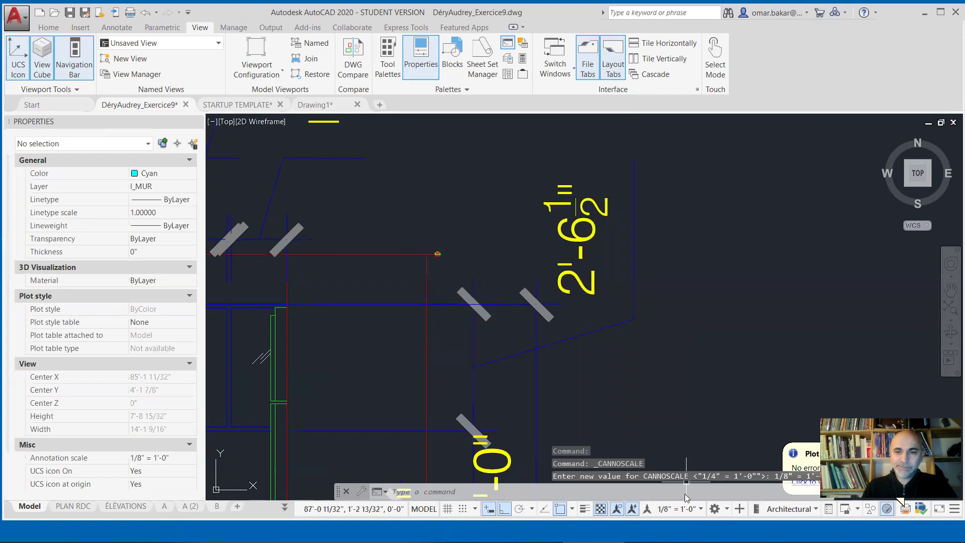
click(678, 508)
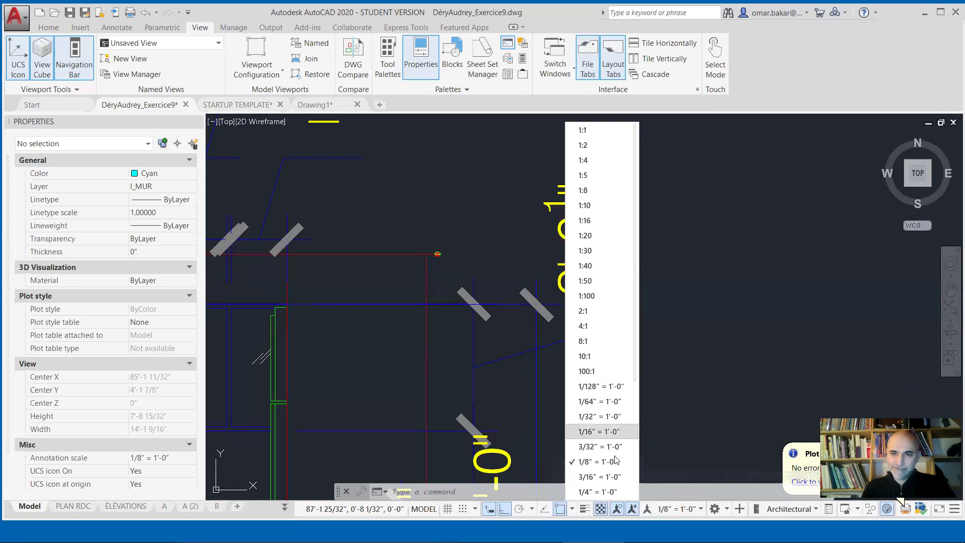
click(597, 491)
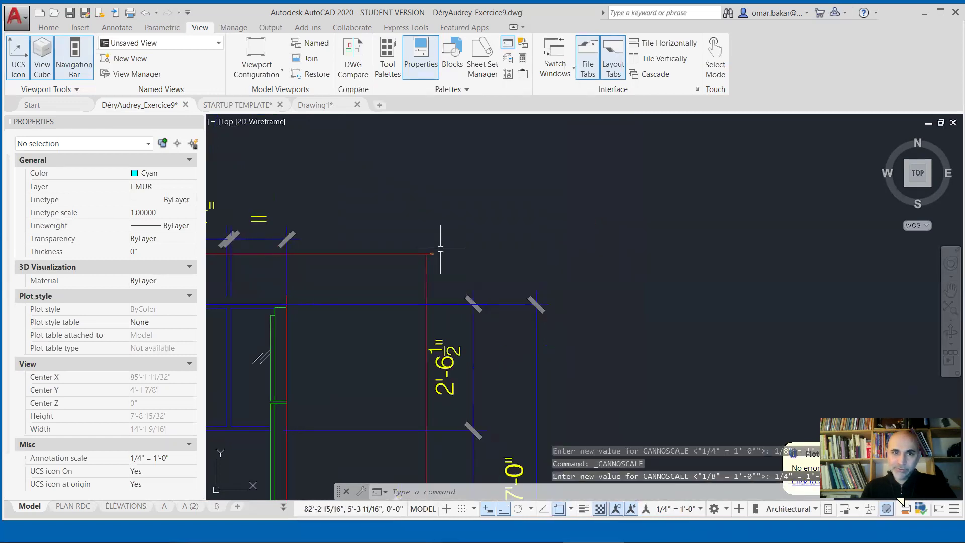
Try to measure the height of the PLAFOND text in the inserted level bubble
scroll(444, 256, up, 5)
scroll(535, 282, up, 7)
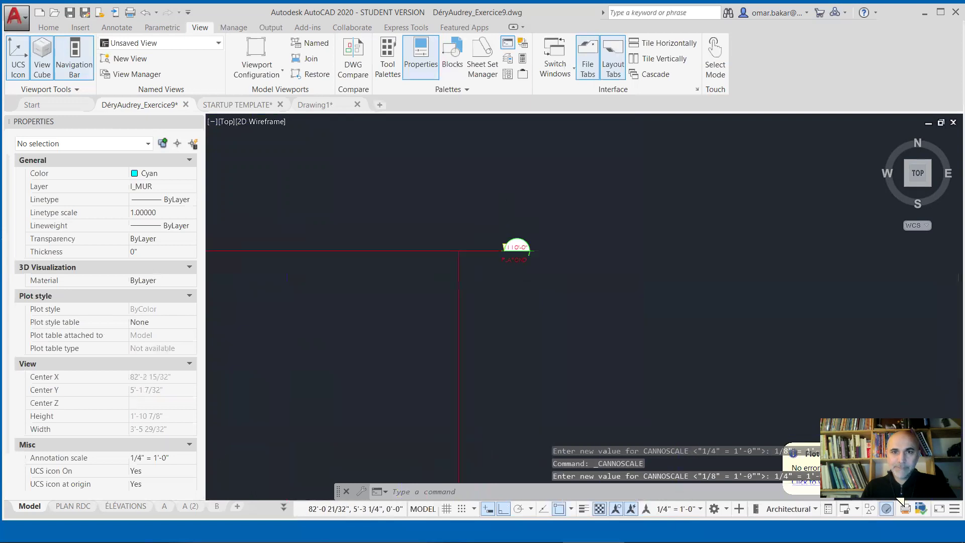
scroll(541, 300, up, 4)
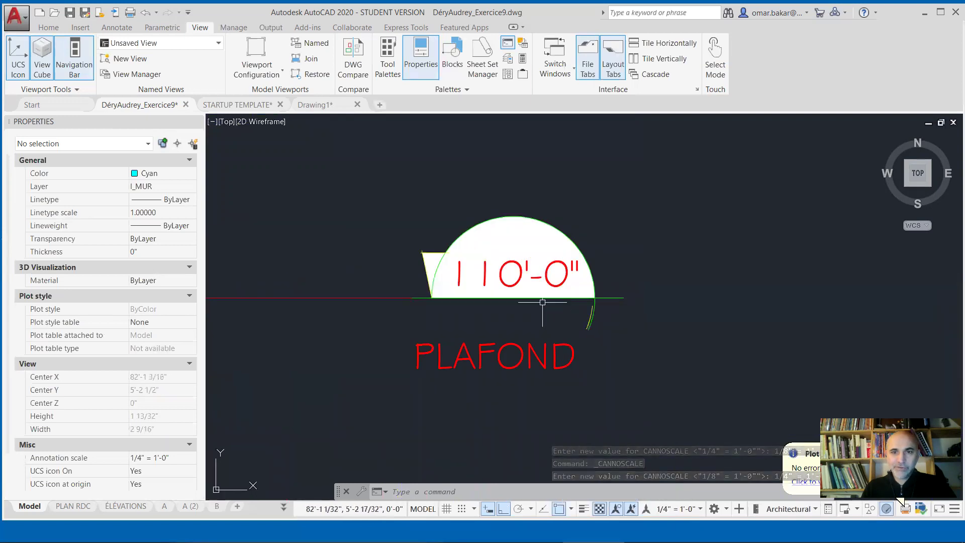
text(dist)
key(Return)
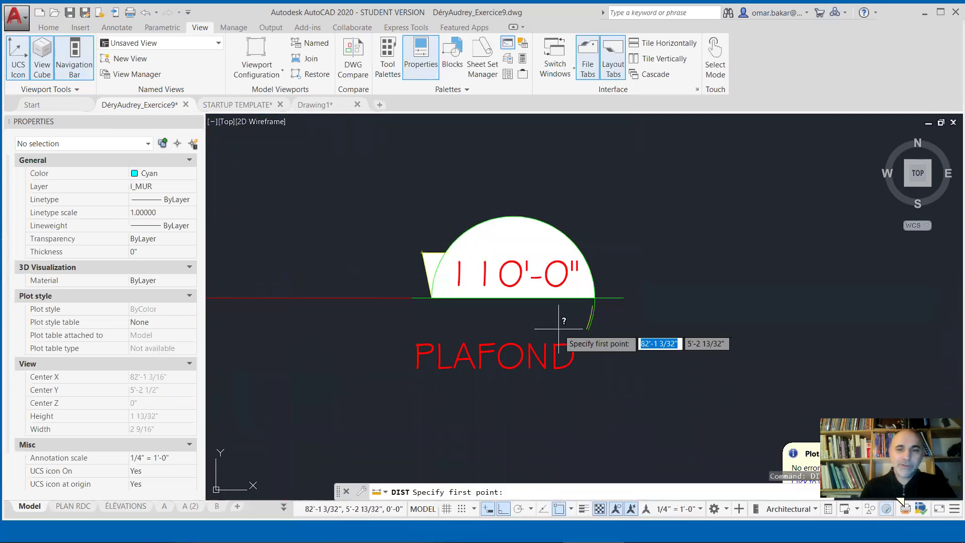
click(468, 367)
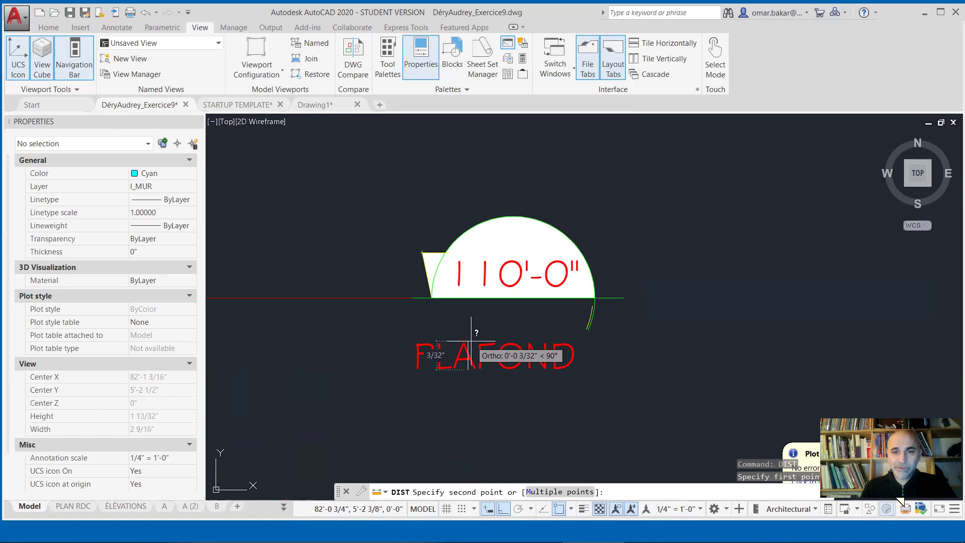
key(Escape)
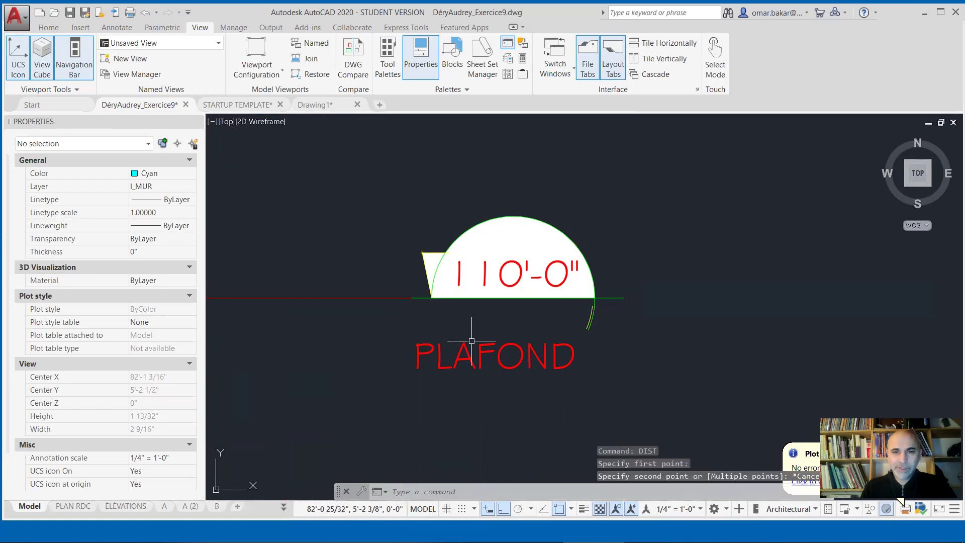
scroll(538, 338, down, 6)
scroll(539, 349, up, 5)
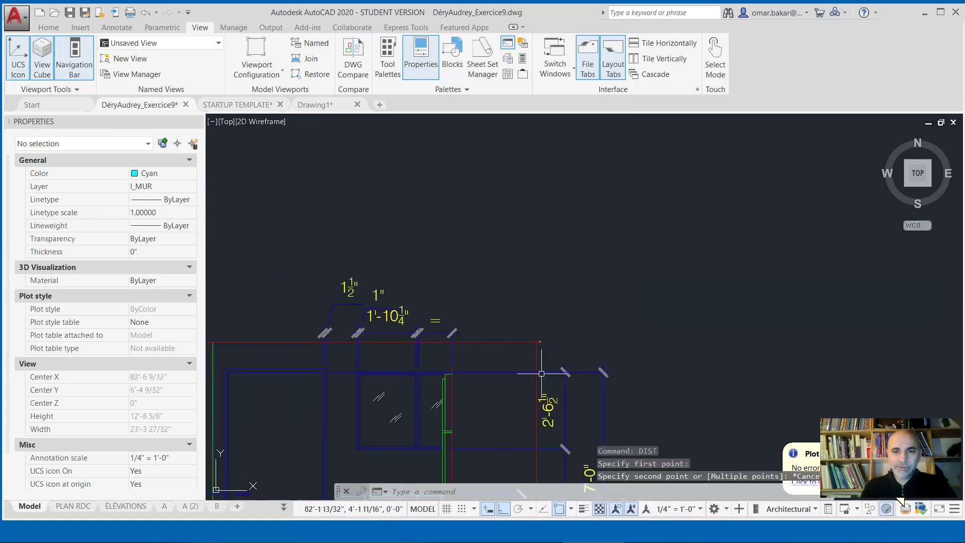
middle_drag(536, 366, 507, 267)
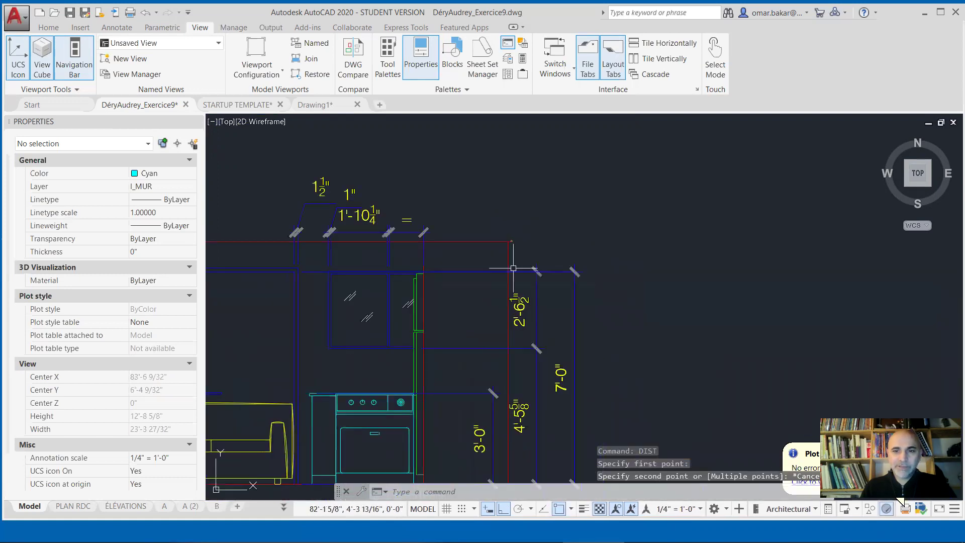
click(692, 510)
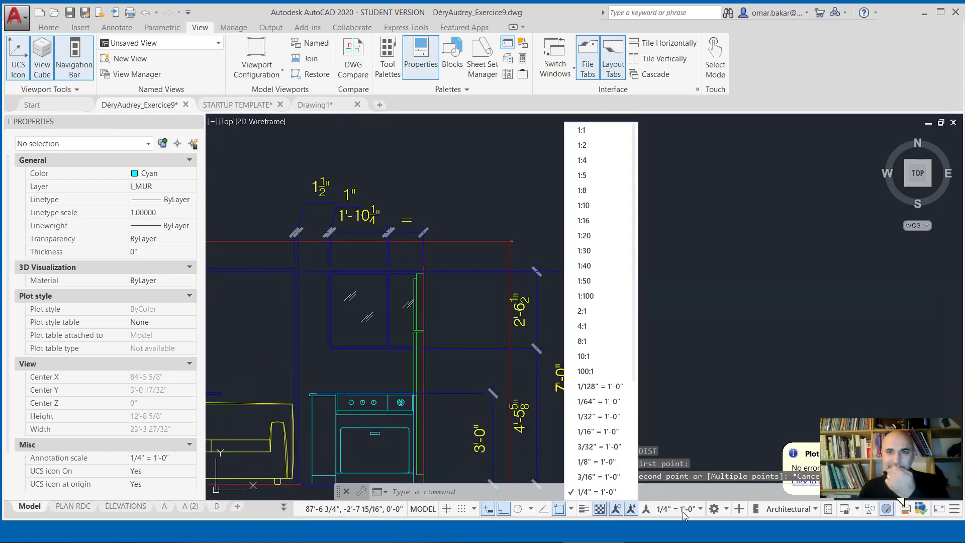
key(Escape)
key(Escape)
key(Escape)
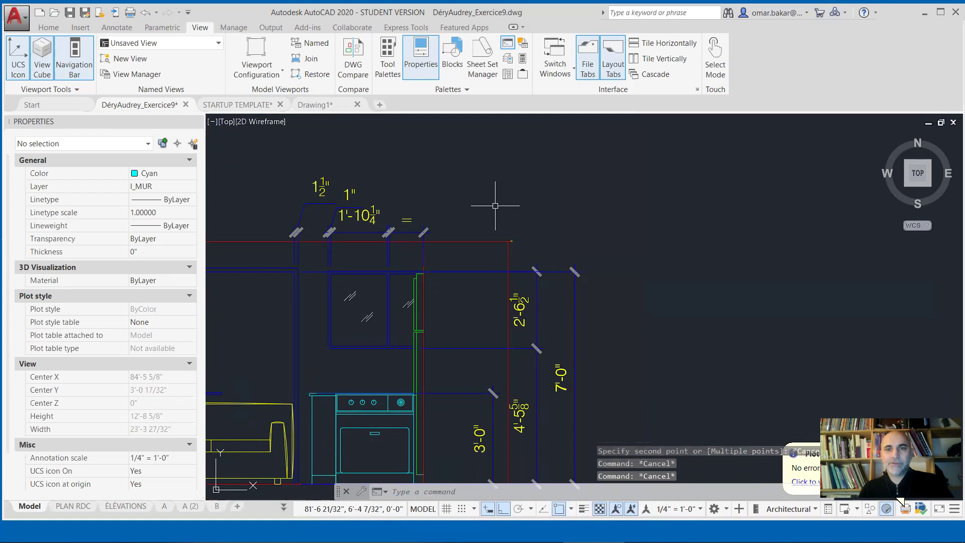
scroll(513, 244, up, 8)
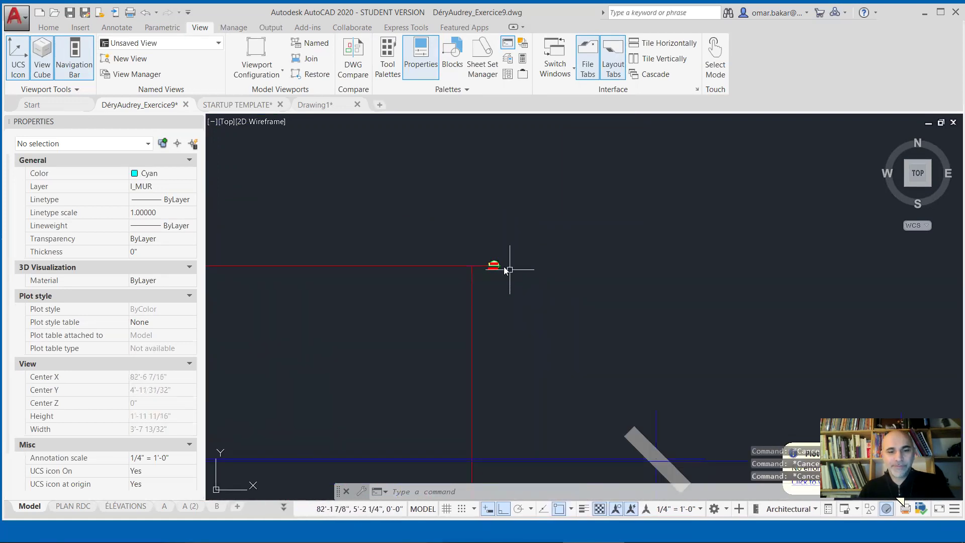
text(e)
key(Return)
click(511, 242)
click(491, 270)
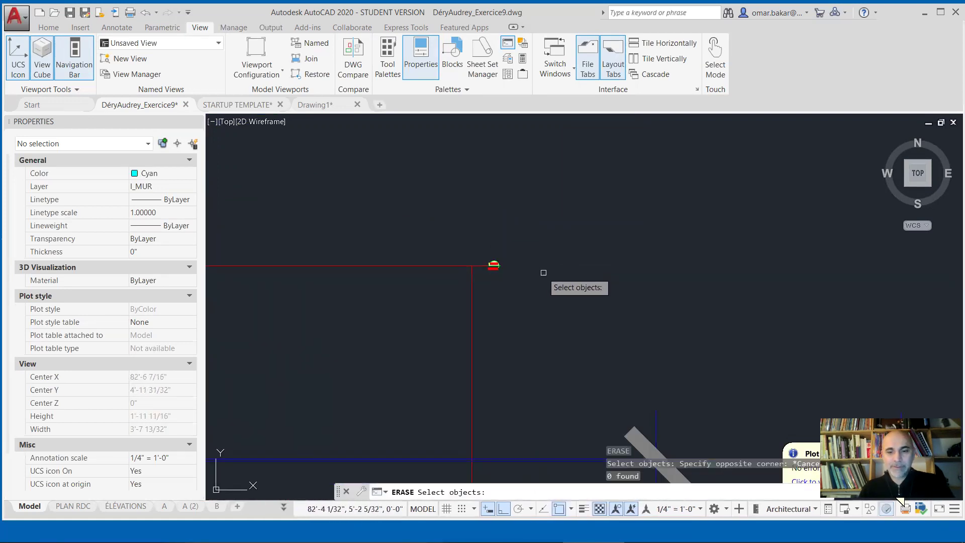
key(F1)
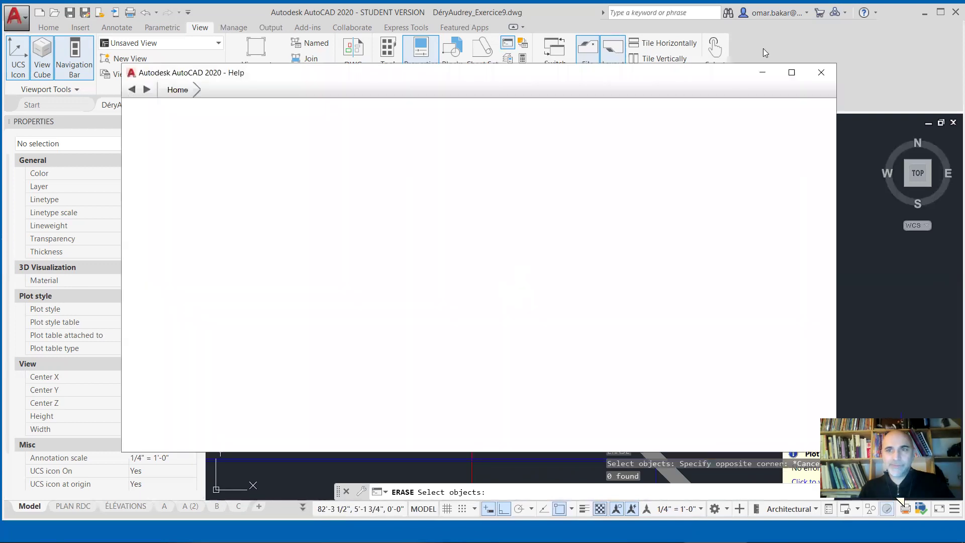
click(822, 71)
key(Escape)
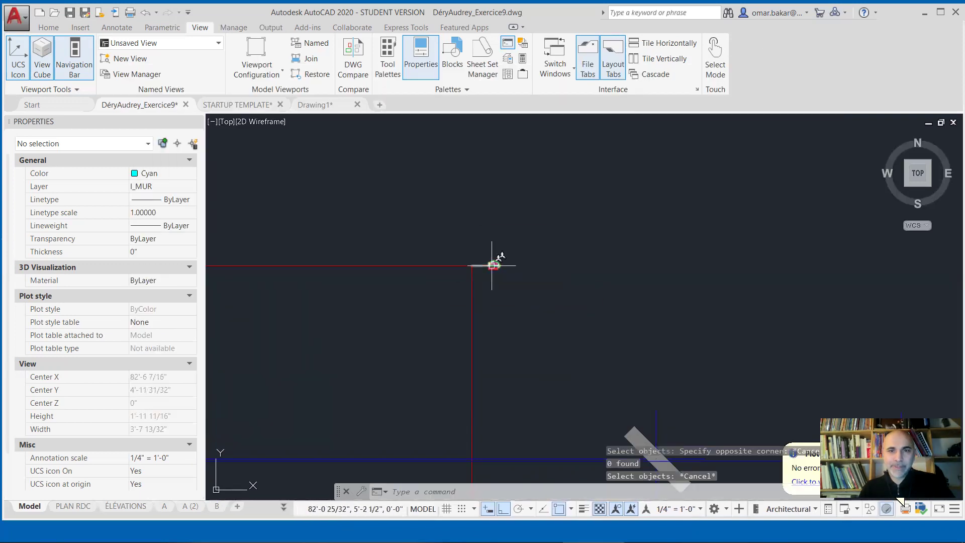
key(Escape)
key(Escape)
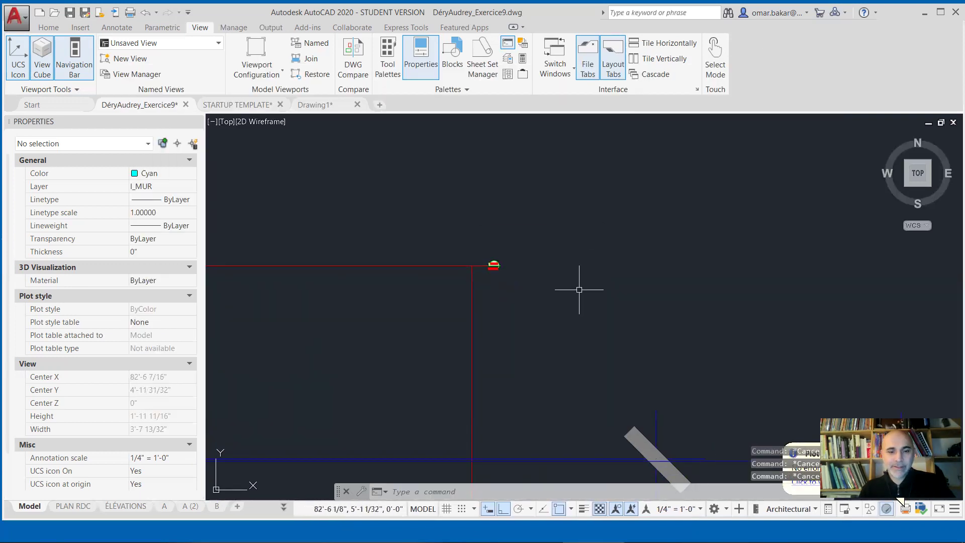
Explode the inserted level bubble beside the upper right corner of the elevation into its lines, fill and attribute definitions
text(x)
key(Return)
click(526, 274)
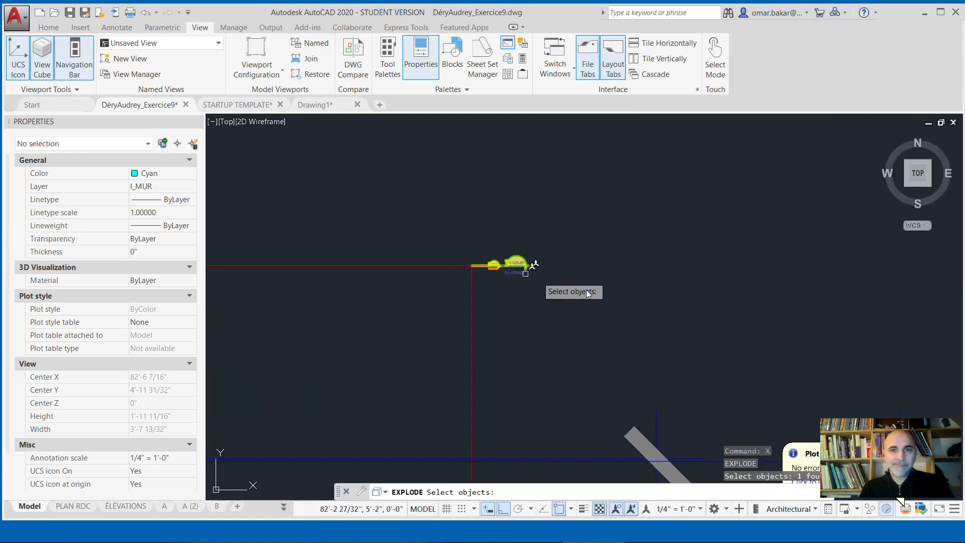
key(Return)
key(Return)
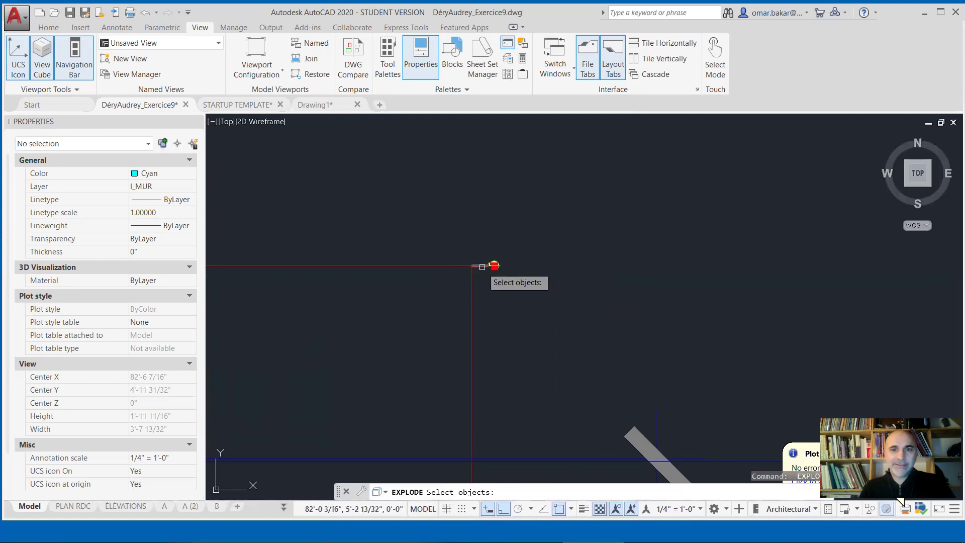
key(Return)
scroll(495, 271, up, 10)
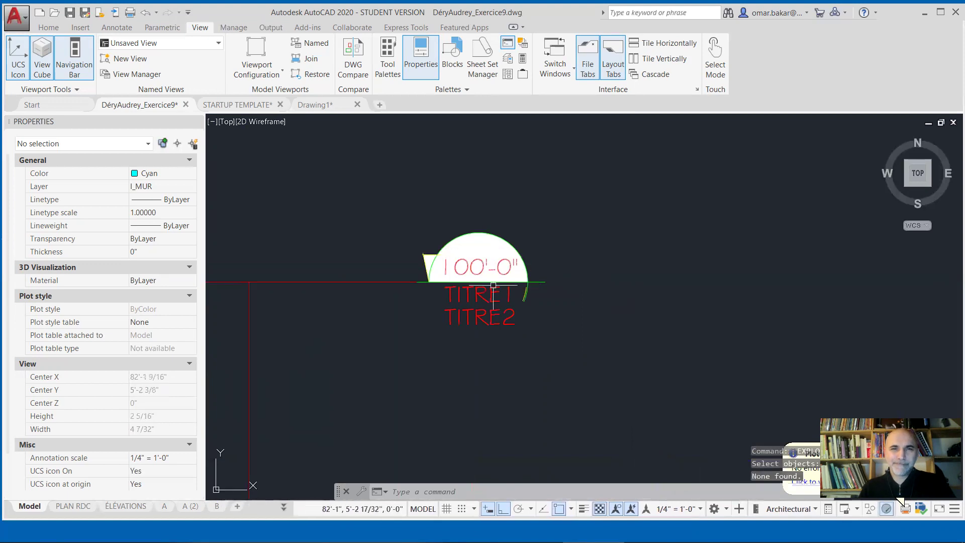
Set the annotation scale to 1:1 with the exploded level bubble in view
click(693, 508)
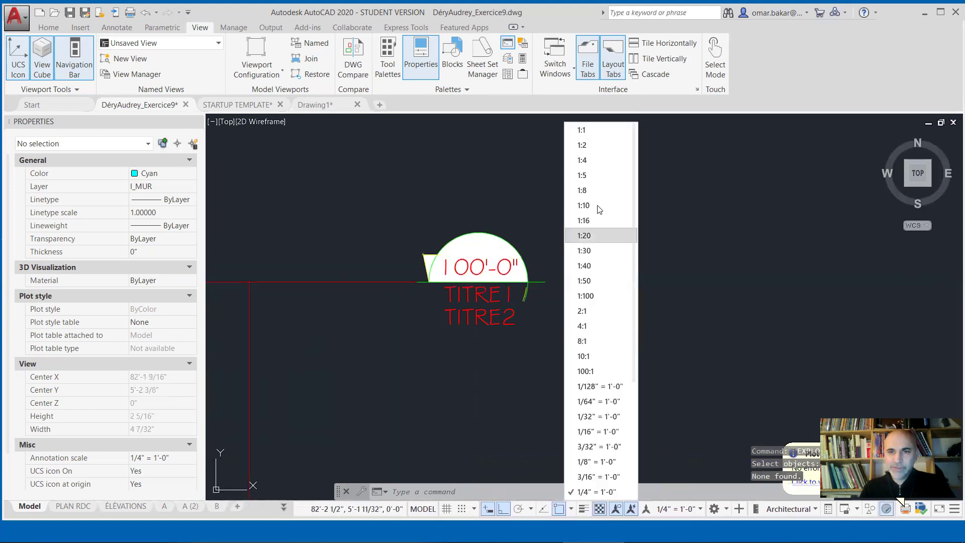
click(590, 132)
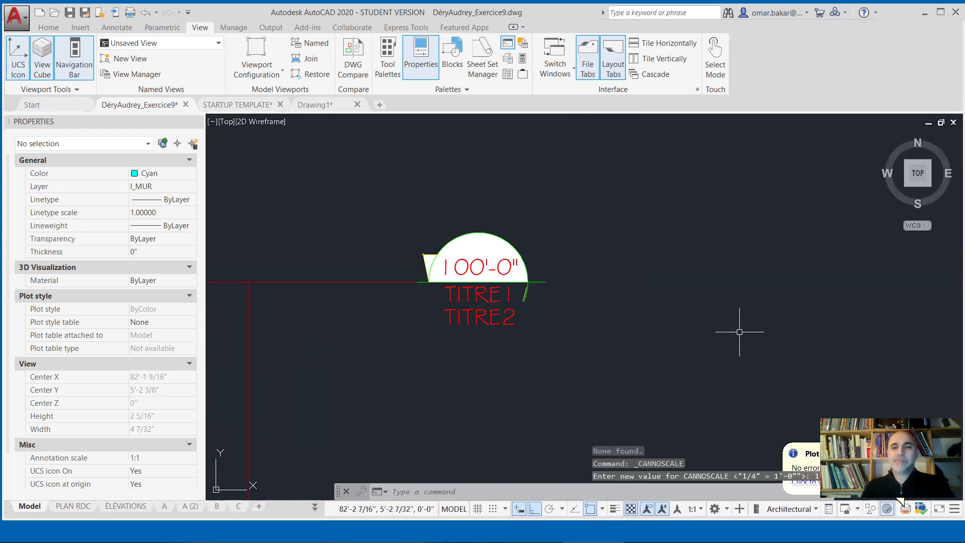
scroll(493, 364, down, 10)
middle_drag(524, 376, 562, 213)
scroll(501, 276, up, 5)
scroll(441, 256, up, 12)
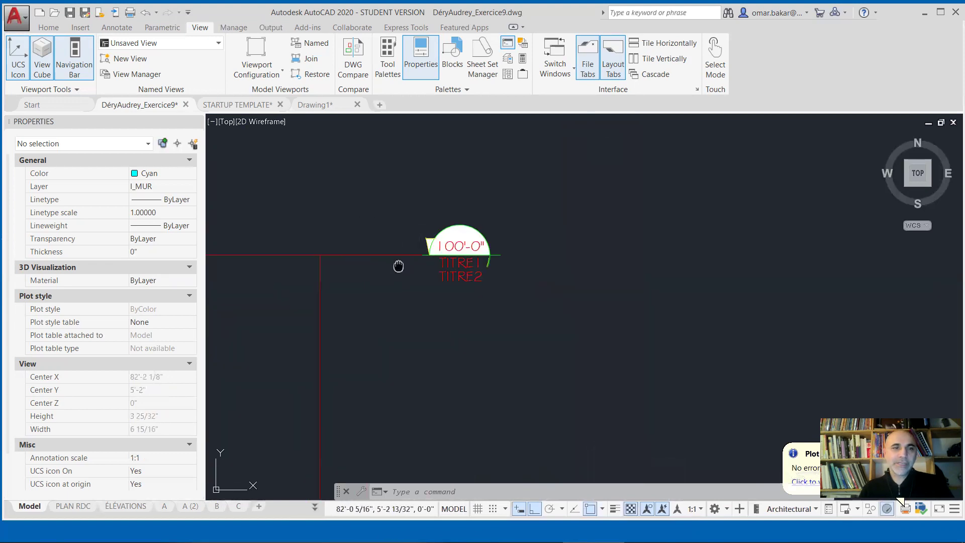
middle_drag(398, 266, 529, 295)
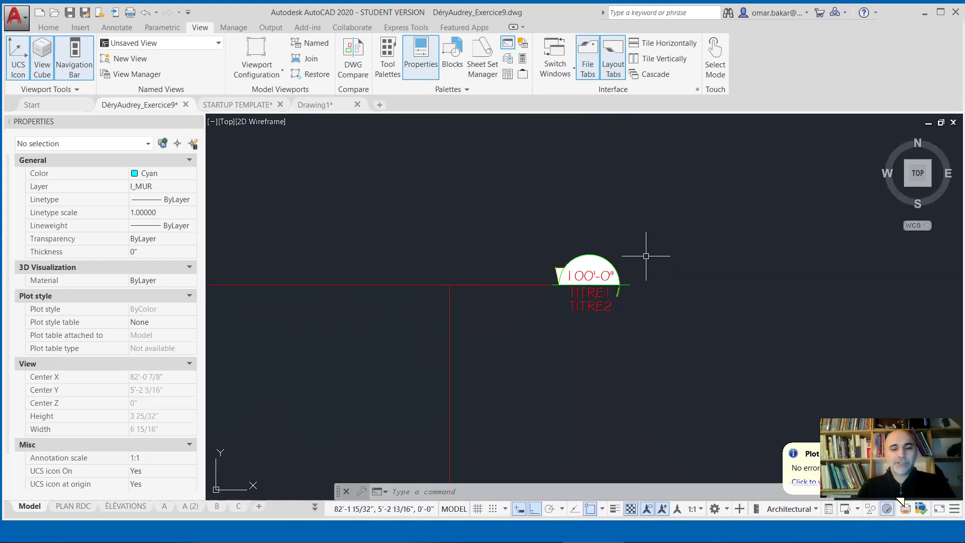
Start redefining the existing annotative block id-niveau-Ann, with its base point at the elevation corner where the bubble's line starts
text(b)
key(Return)
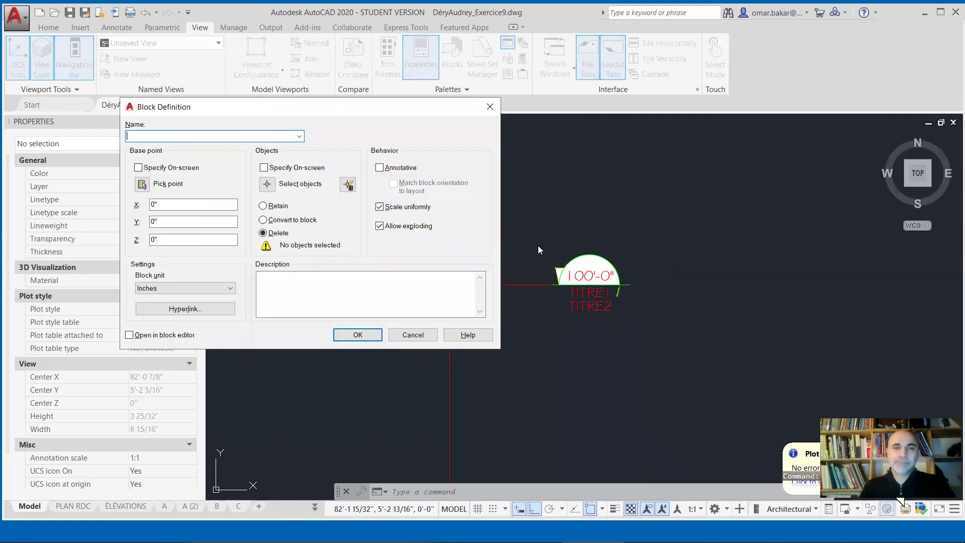
click(299, 137)
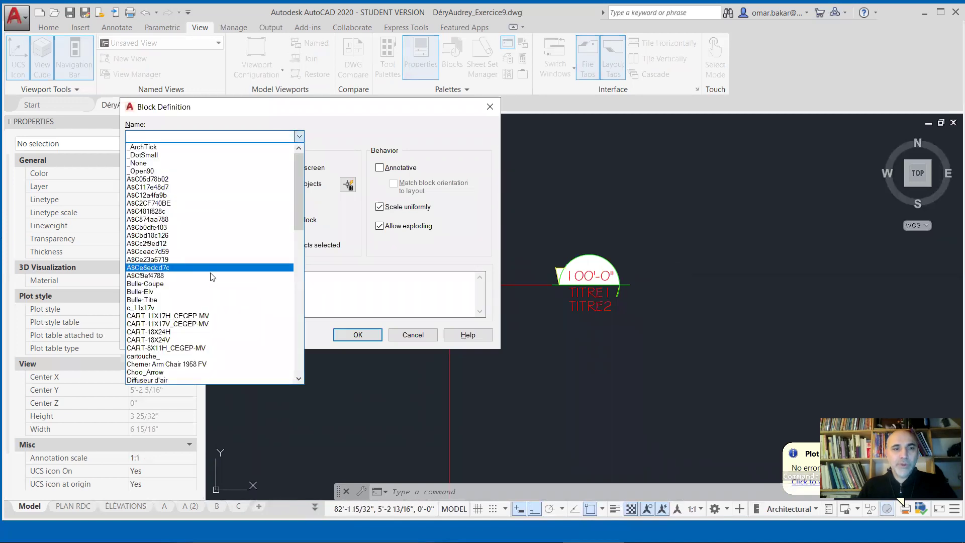
scroll(200, 257, down, 4)
scroll(199, 258, down, 9)
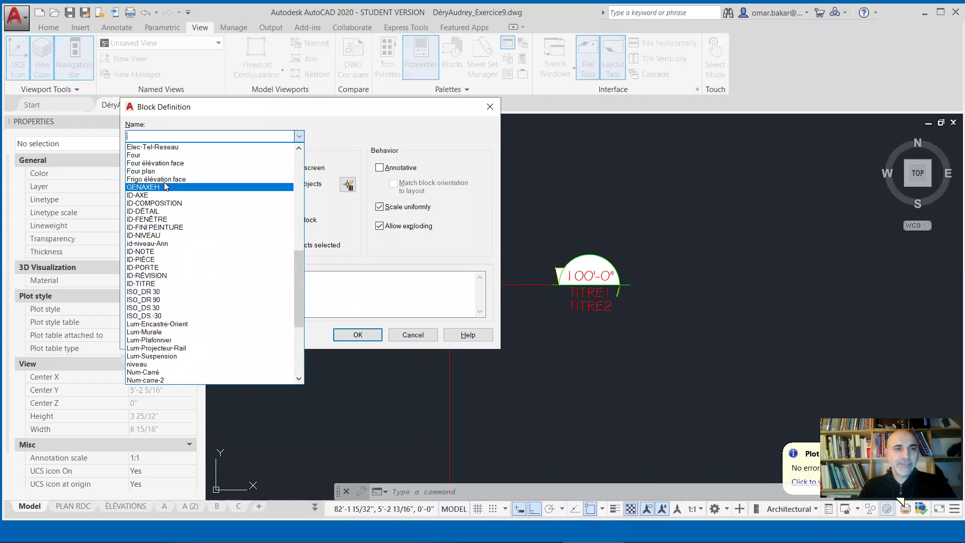
click(151, 243)
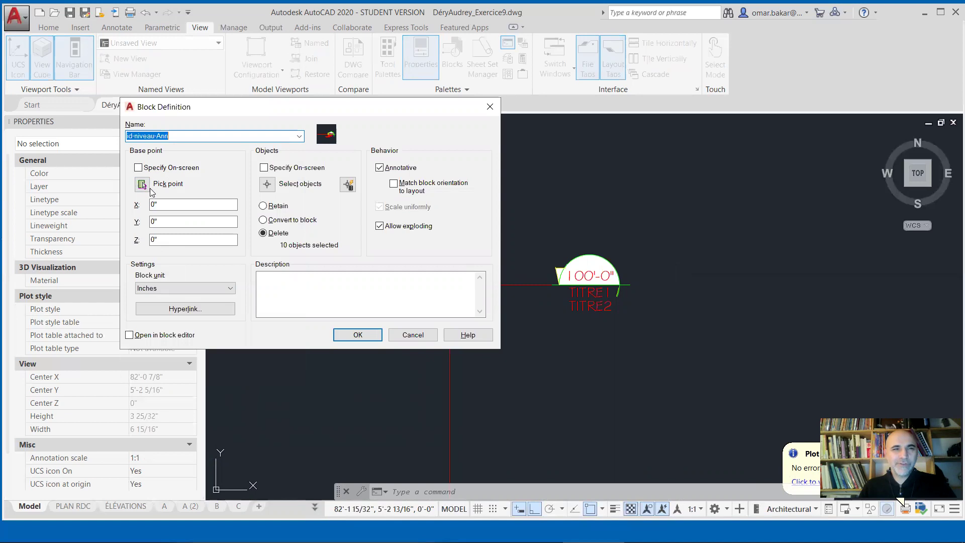
click(143, 185)
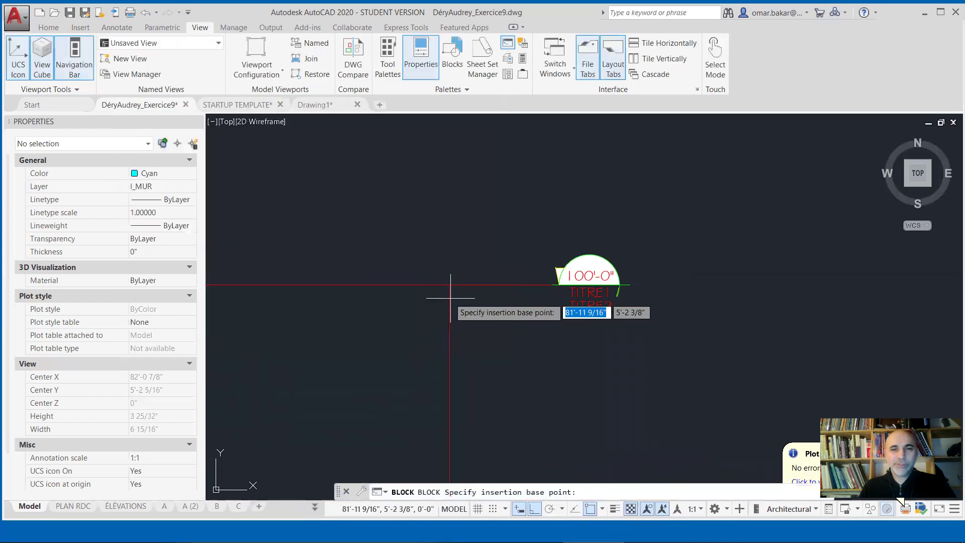
click(450, 285)
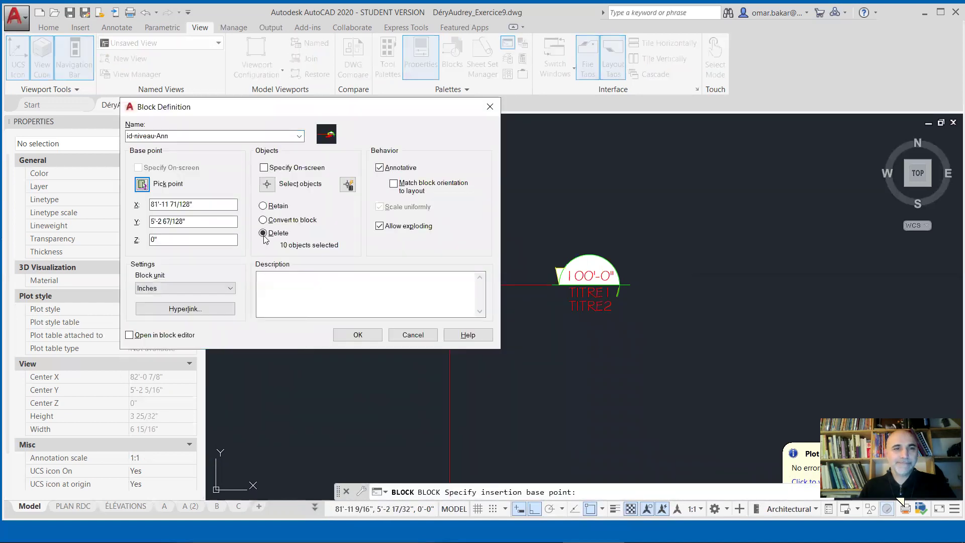
Select all of the exploded bubble's lines, fill and attribute texts as the block's objects and overwrite the existing id-niveau-Ann definition
click(267, 185)
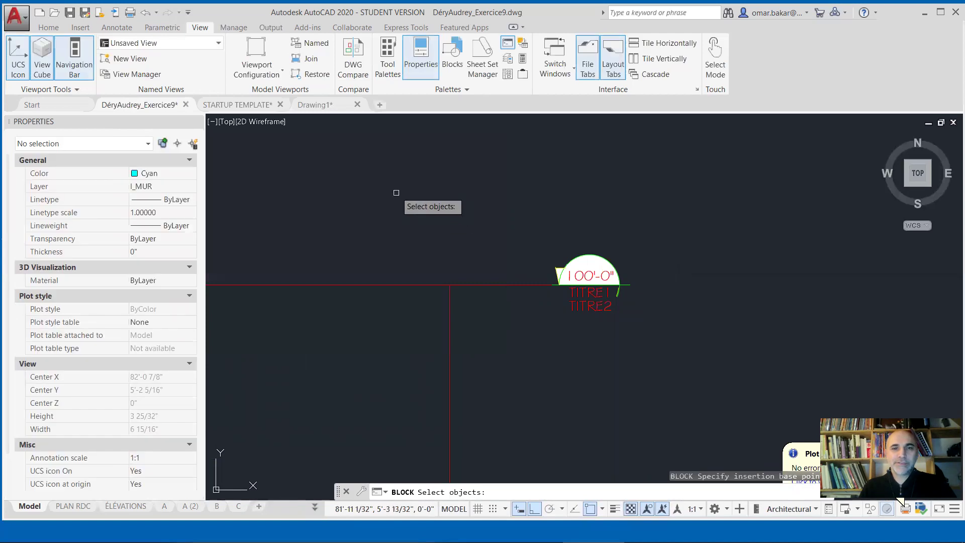
click(399, 190)
click(705, 377)
key(Return)
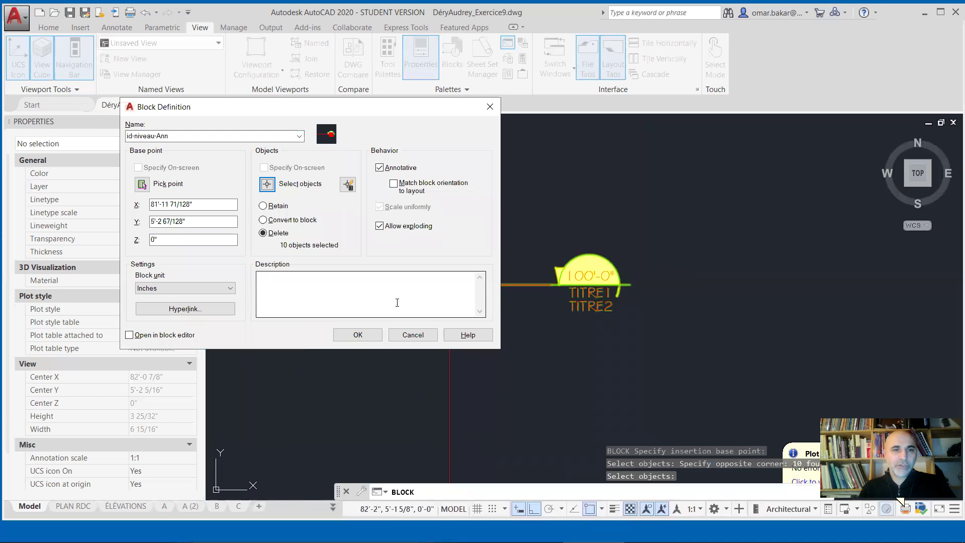
click(358, 336)
click(505, 285)
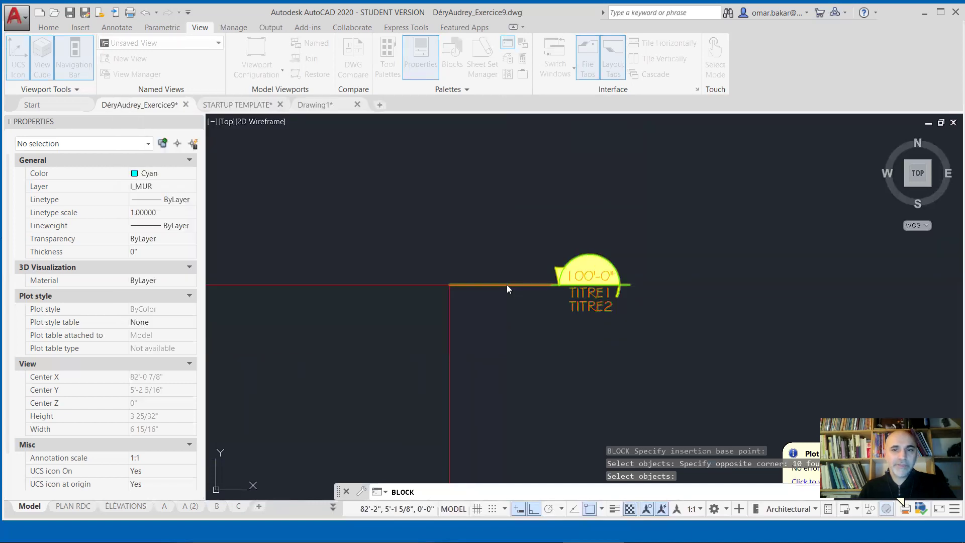
Set the annotation scale to 1/4" = 1'-0" with the interior elevation in view
mouse_move(517, 287)
middle_down()
mouse_move(547, 295)
mouse_move(592, 275)
mouse_move(534, 303)
mouse_move(607, 250)
middle_up()
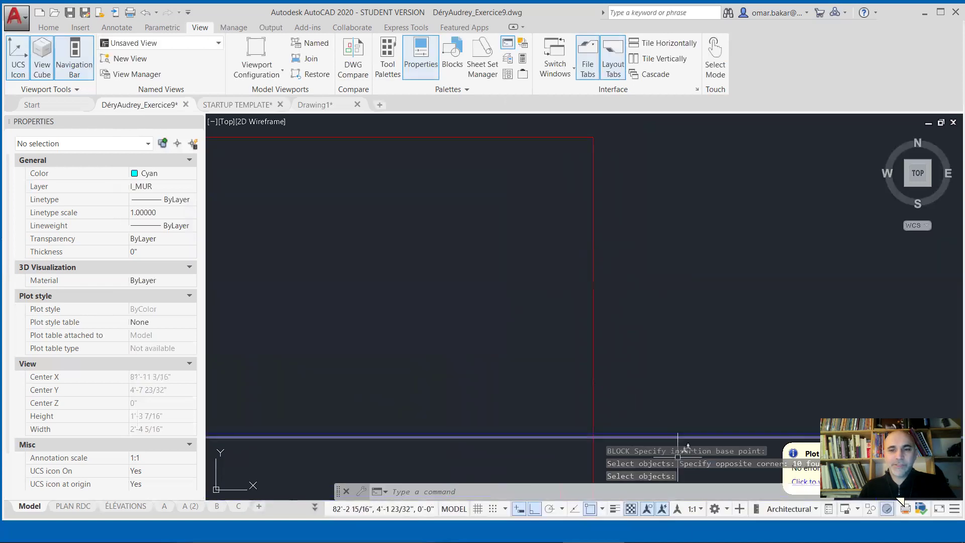
click(699, 508)
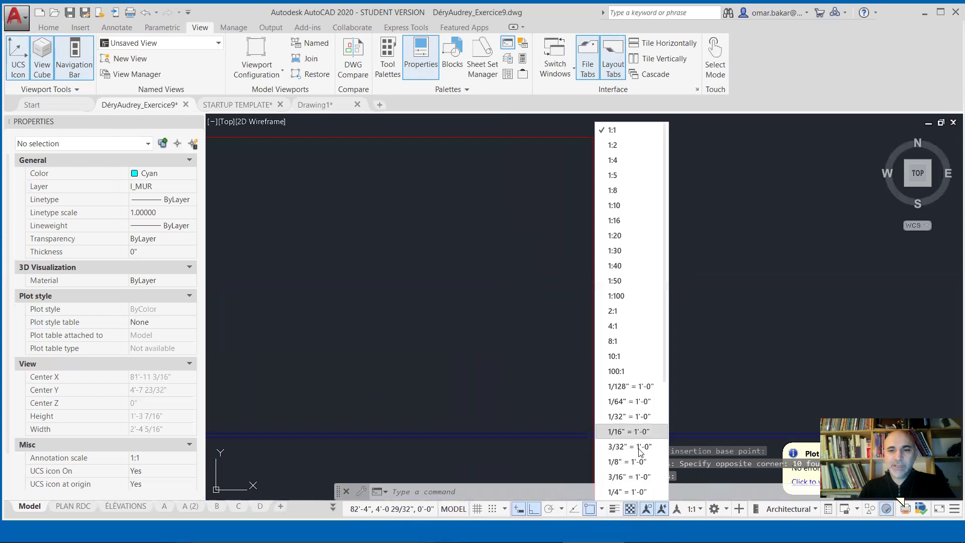
click(629, 461)
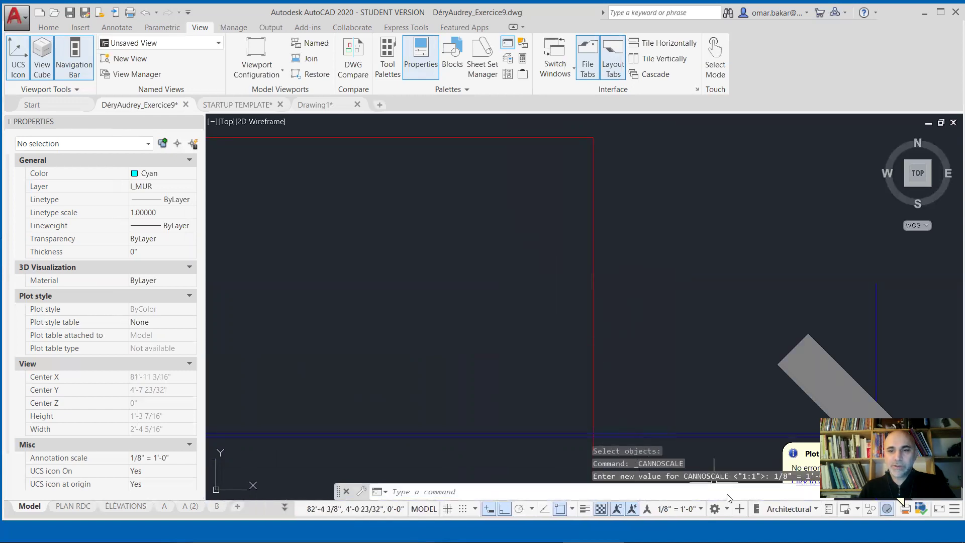
click(690, 508)
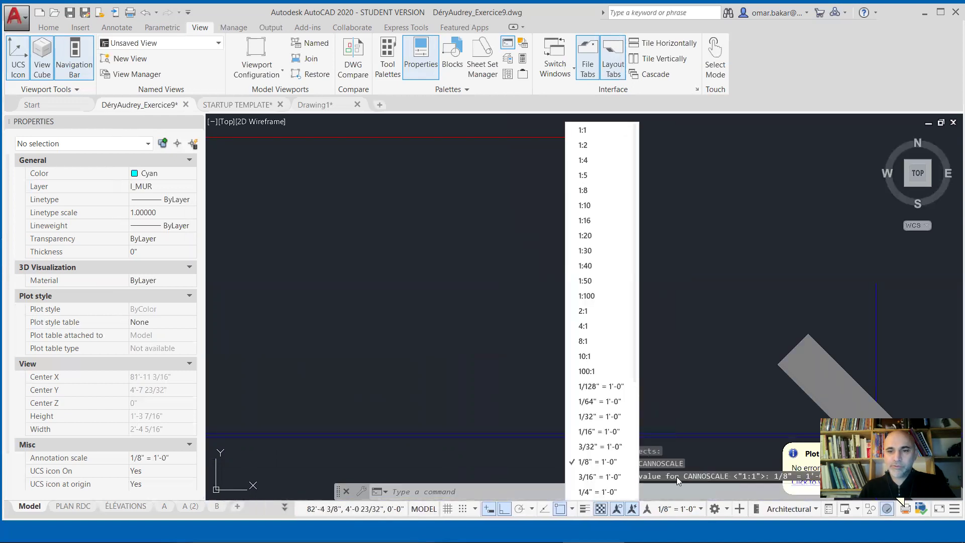
click(593, 491)
scroll(588, 317, down, 3)
scroll(517, 295, up, 4)
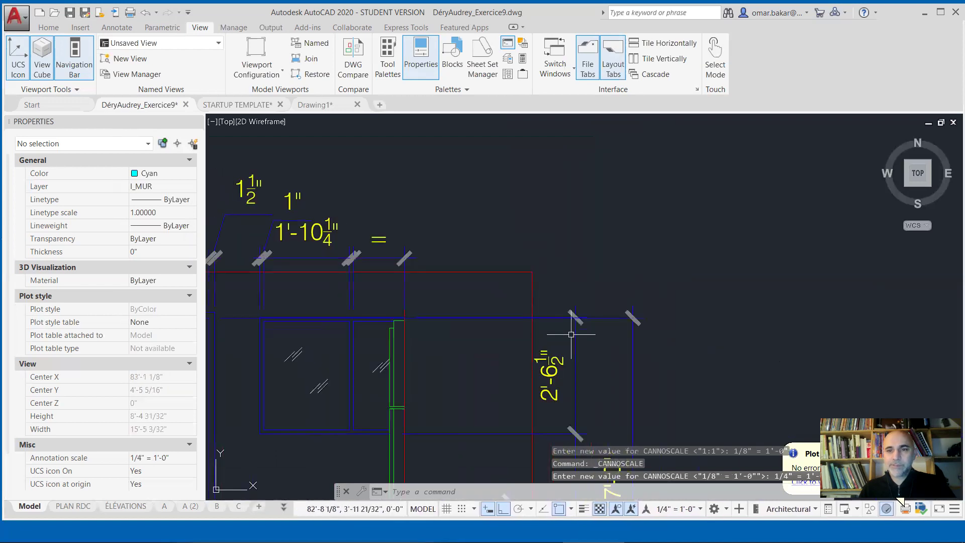
mouse_move(431, 318)
middle_down()
mouse_move(733, 195)
mouse_move(628, 181)
middle_up()
scroll(606, 207, down, 6)
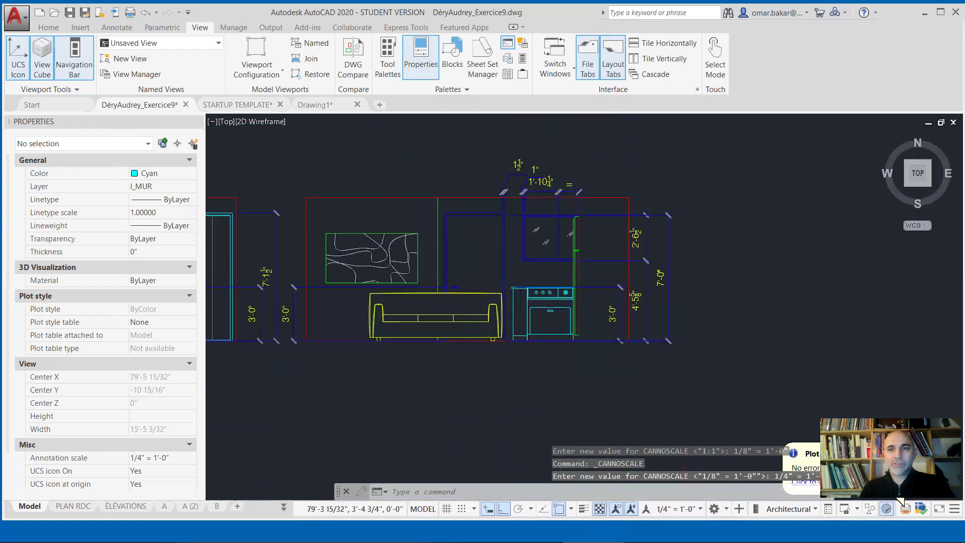
scroll(606, 206, up, 3)
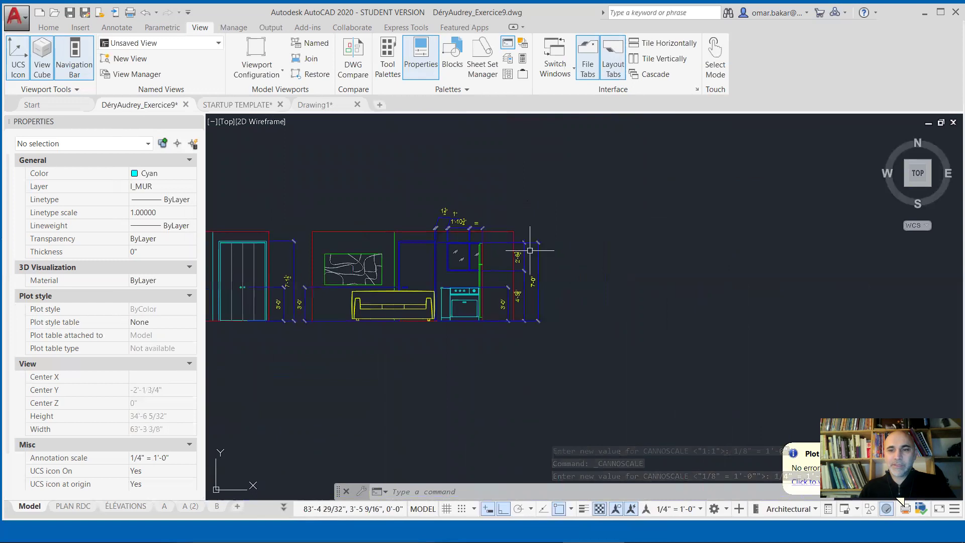
Insert the redefined annotative block id-niveau-Ann at the upper right corner of the interior elevation
text(i)
key(Return)
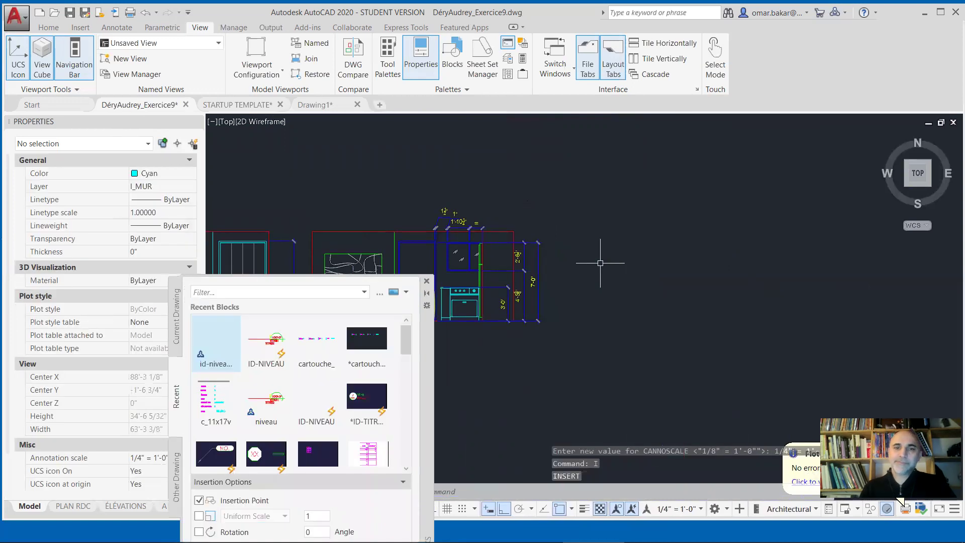
click(223, 354)
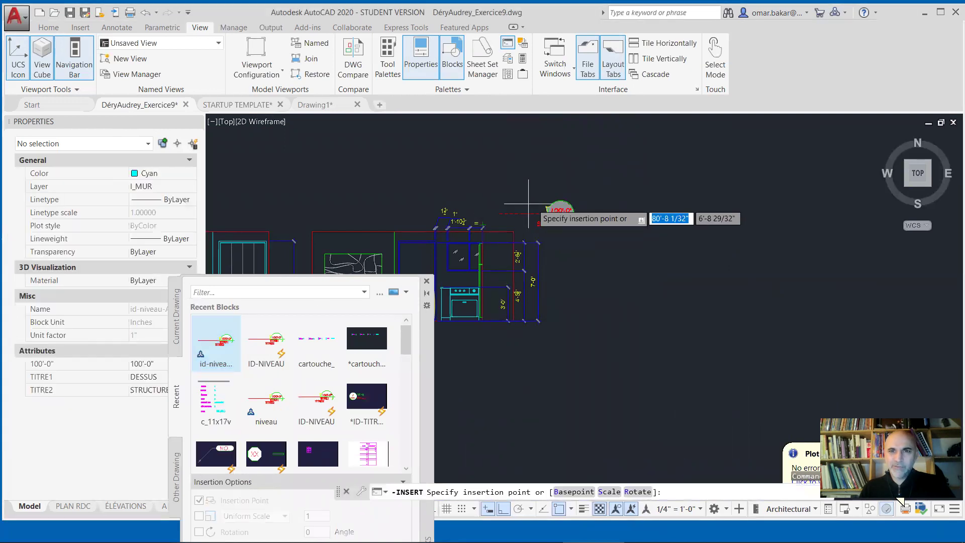
scroll(528, 208, up, 5)
scroll(652, 185, up, 2)
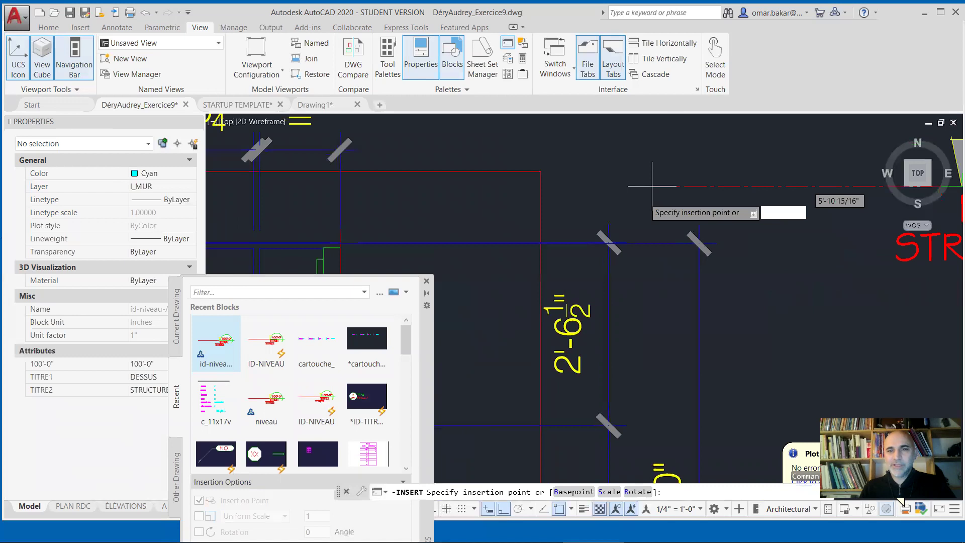
scroll(651, 185, down, 2)
click(553, 182)
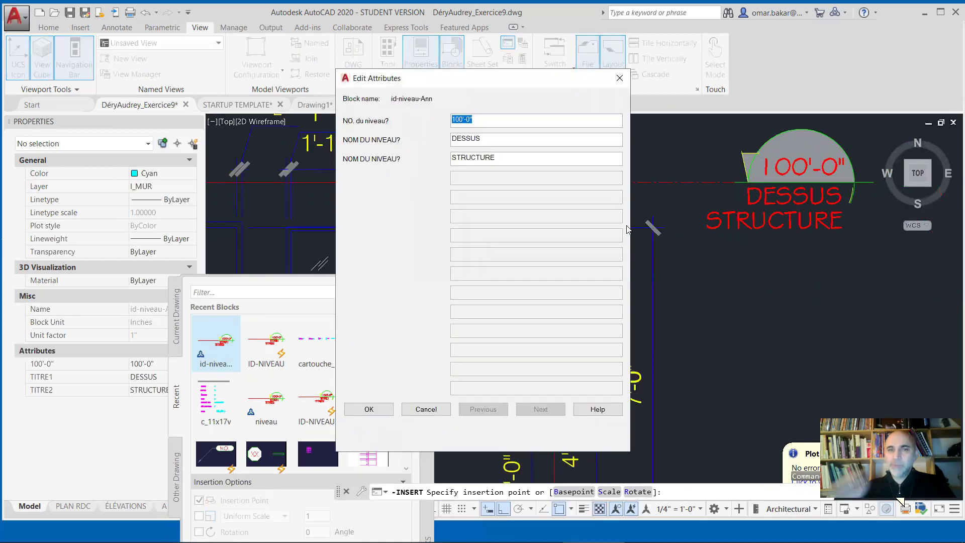
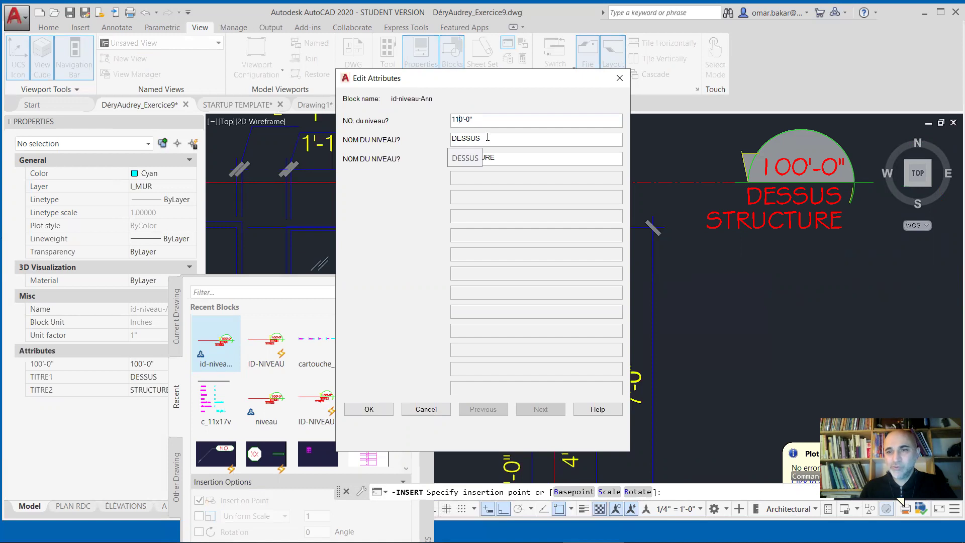
Give the level bubble the number 110'-0" and the name PLAFOND, leave its second name line empty, and finish inserting blocks
key(Tab)
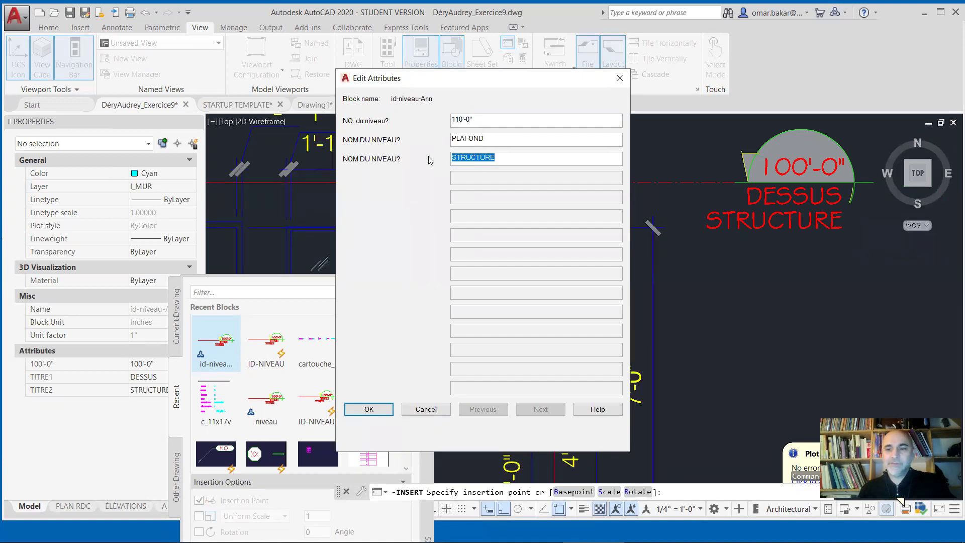
click(369, 409)
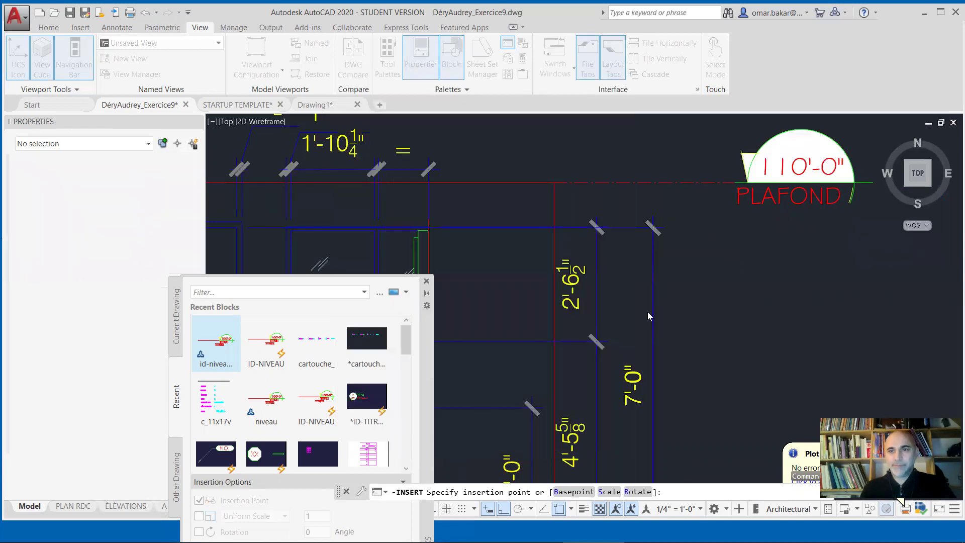
scroll(712, 243, down, 5)
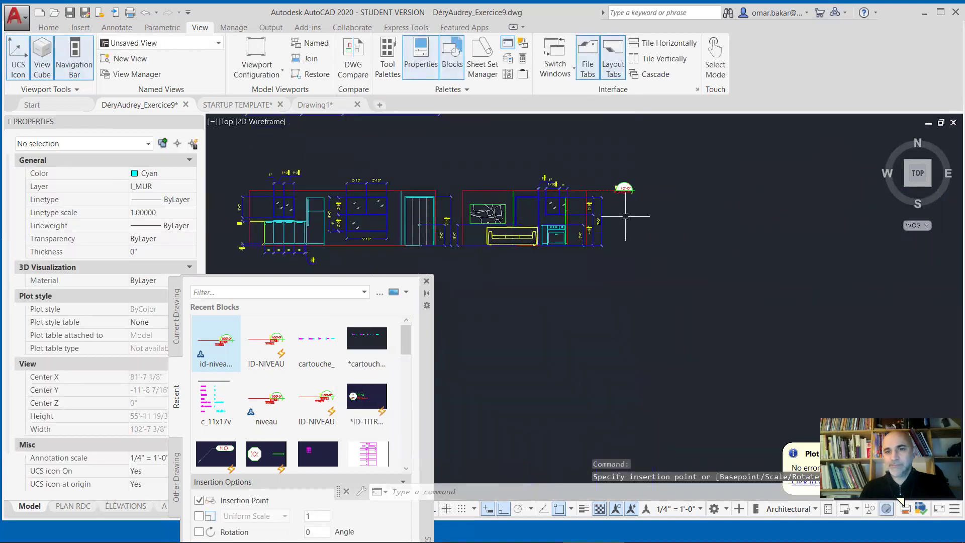
click(427, 280)
scroll(614, 196, up, 5)
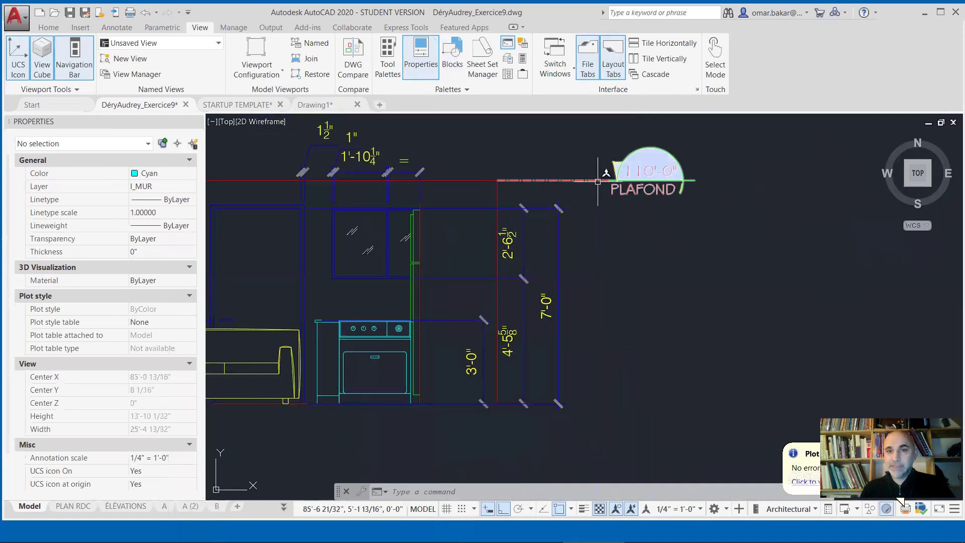
Select the placed level bubble and check its annotative properties and its size relative to the elevation
click(645, 187)
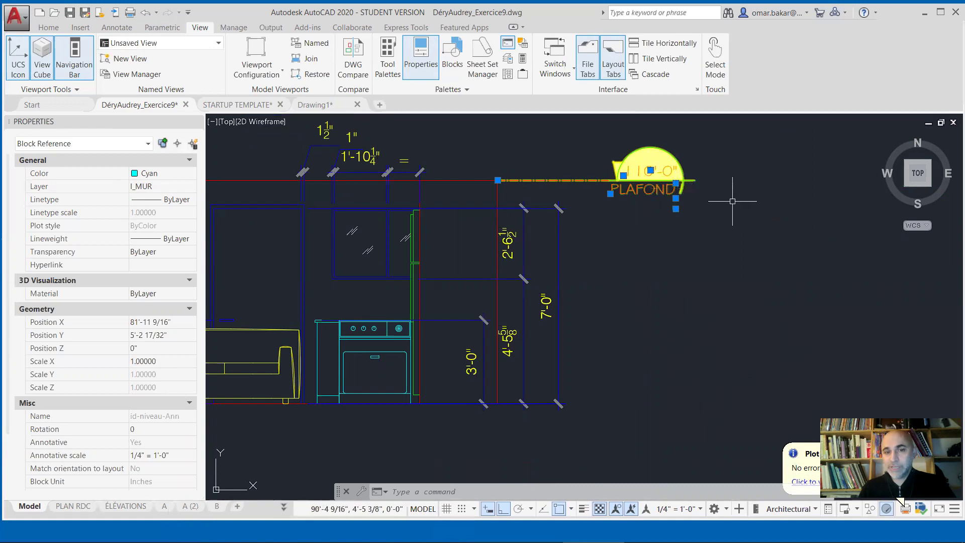
scroll(755, 328, down, 3)
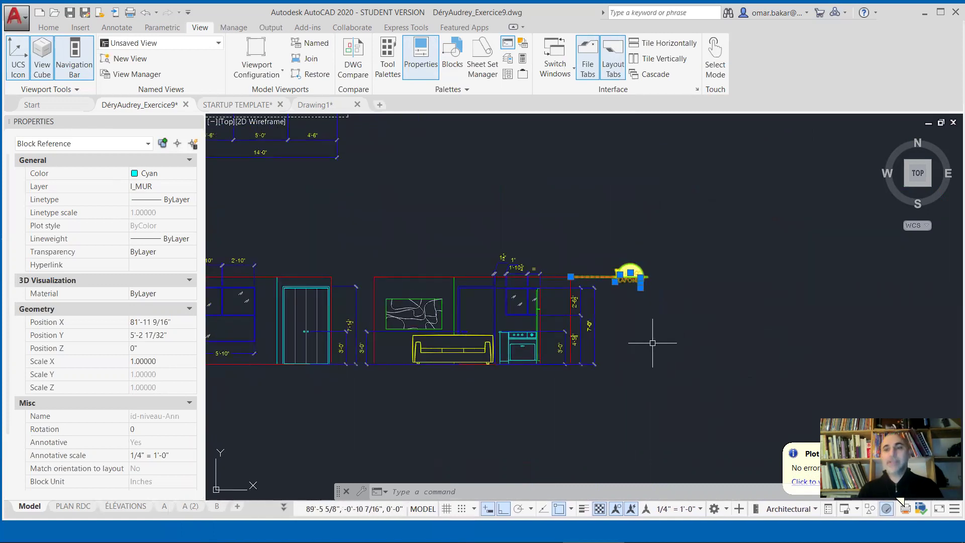
scroll(634, 266, up, 4)
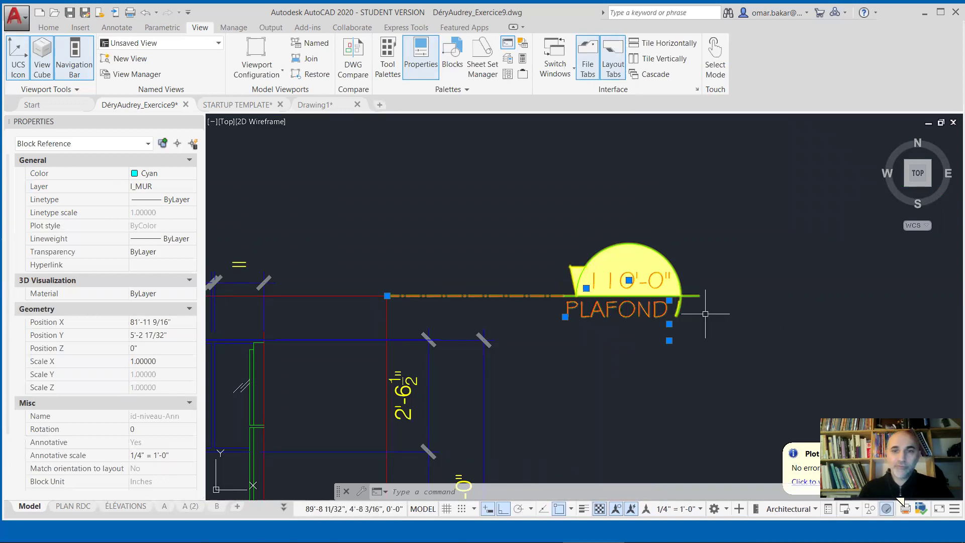
scroll(498, 300, down, 4)
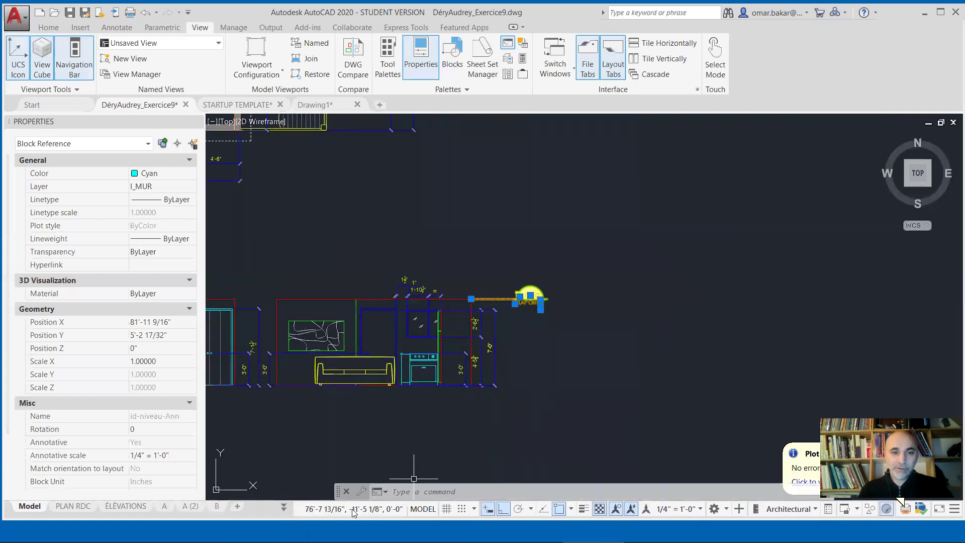
Open the Légende layout and examine its octagon, section-marker, rounded-tag and triangle symbols
click(284, 507)
click(228, 491)
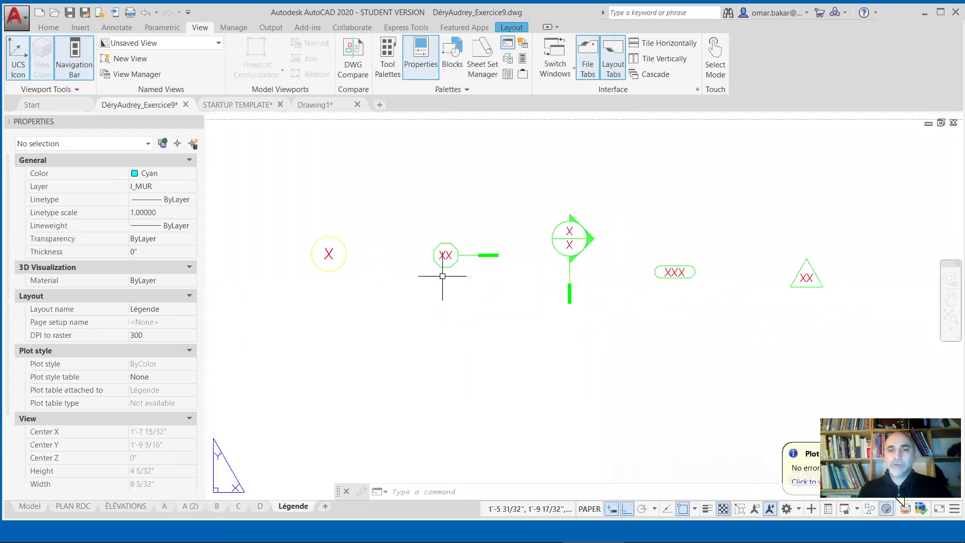
scroll(593, 301, up, 5)
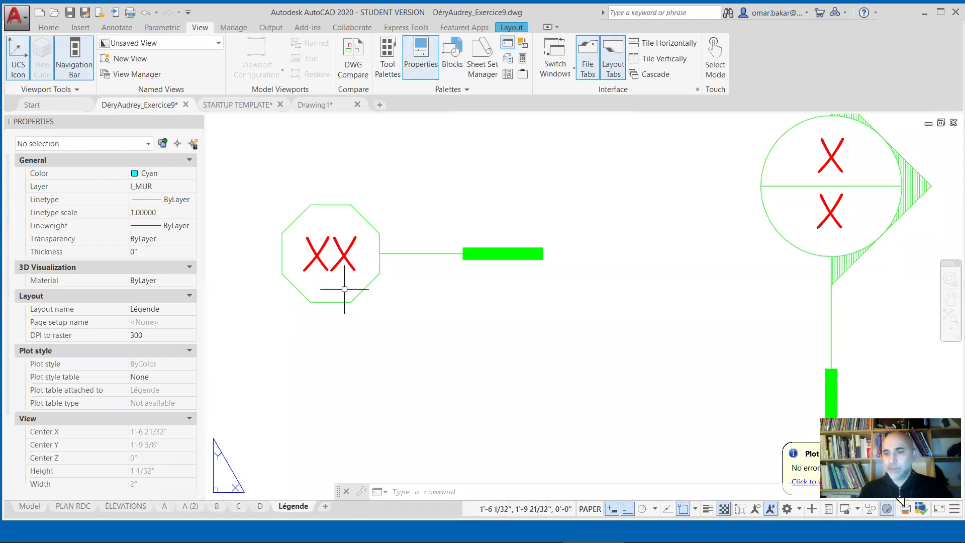
middle_drag(812, 295, 483, 337)
scroll(605, 336, down, 4)
middle_drag(609, 334, 384, 318)
scroll(486, 336, up, 4)
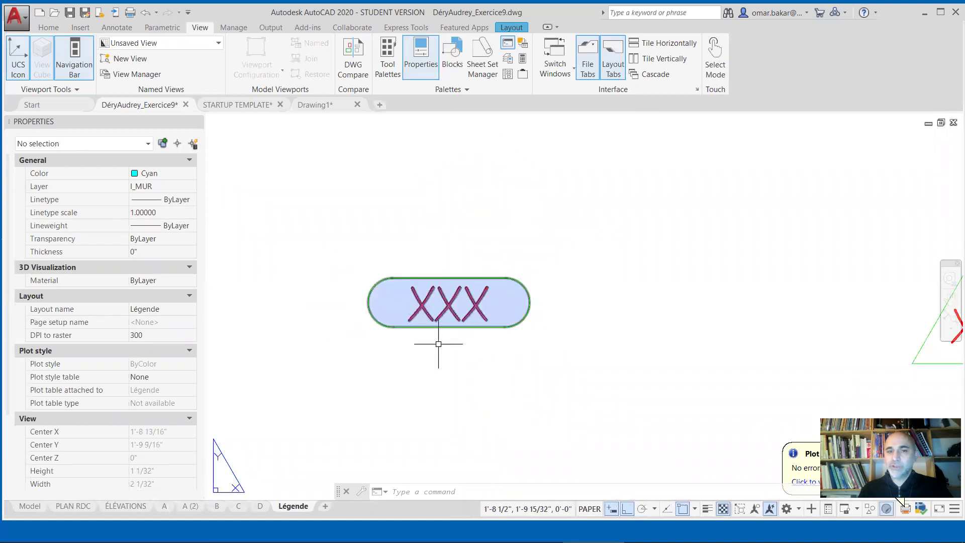
middle_drag(603, 332, 487, 318)
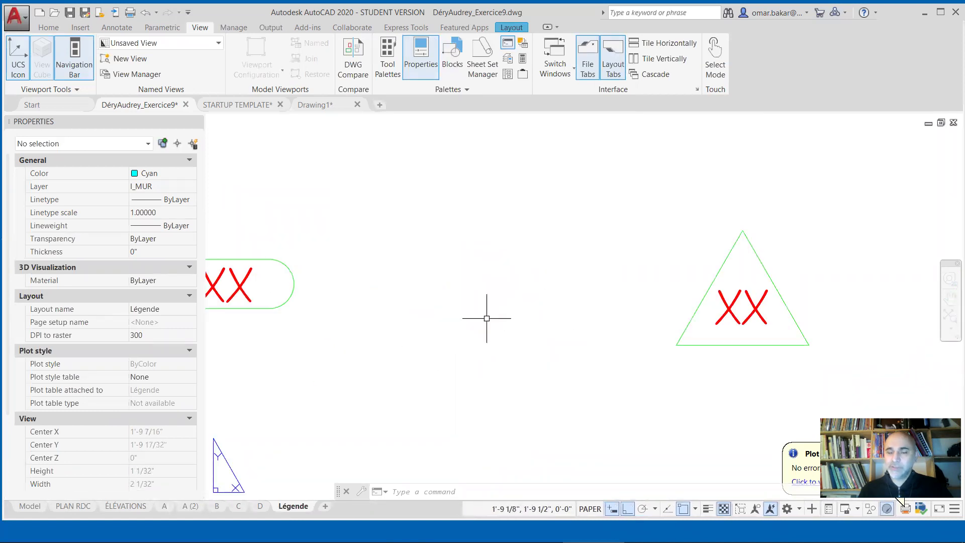
scroll(468, 323, down, 2)
middle_drag(558, 336, 469, 305)
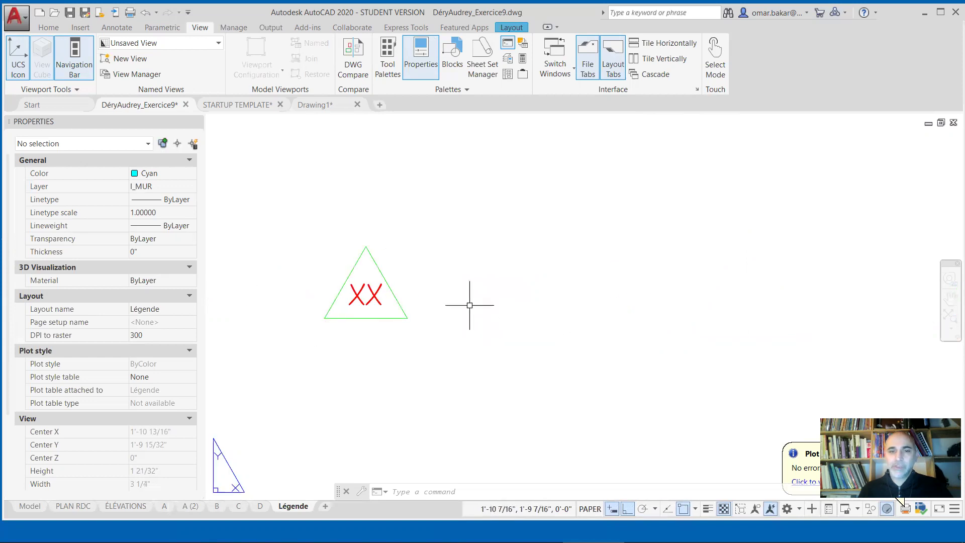
scroll(583, 347, down, 2)
middle_drag(581, 339, 405, 325)
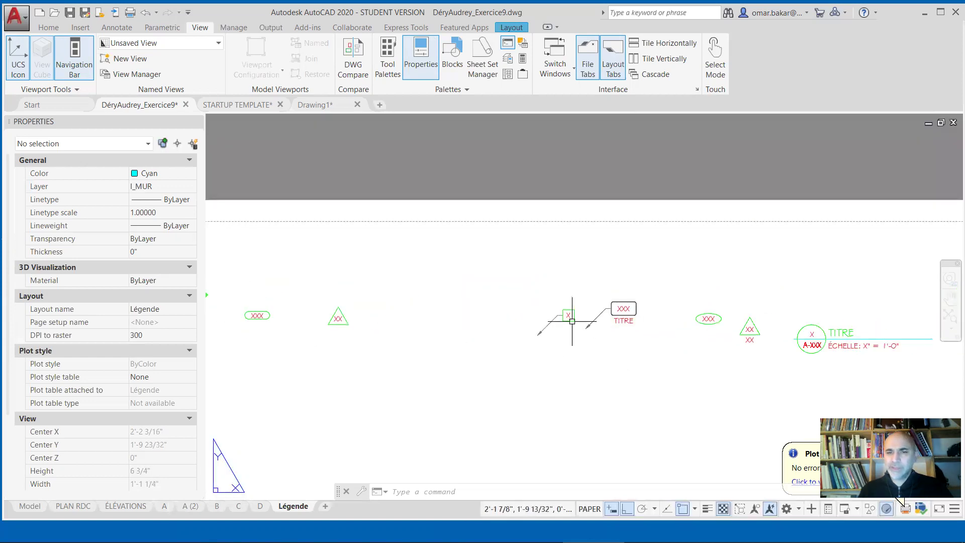
Examine the Légende layout's leader tags, ellipse, captioned triangle and drawing-title symbol, ending with the whole sheet in view
scroll(582, 321, up, 3)
scroll(580, 316, up, 2)
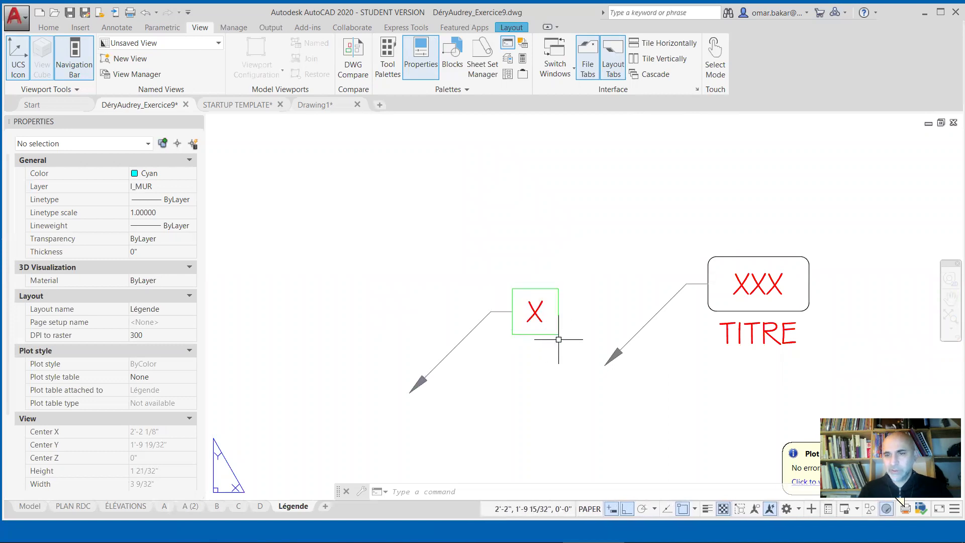
scroll(556, 334, down, 1)
middle_drag(612, 351, 357, 318)
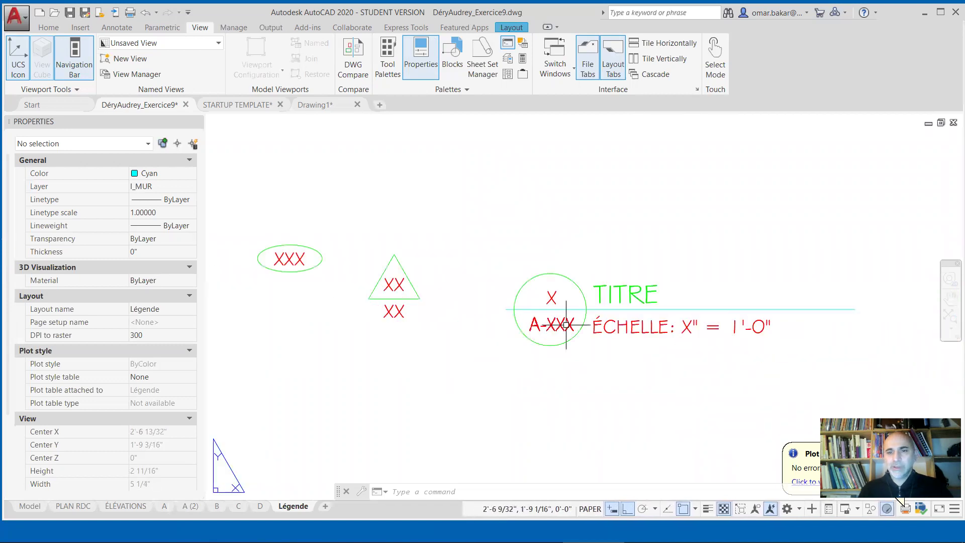
scroll(663, 347, up, 2)
middle_drag(695, 344, 540, 321)
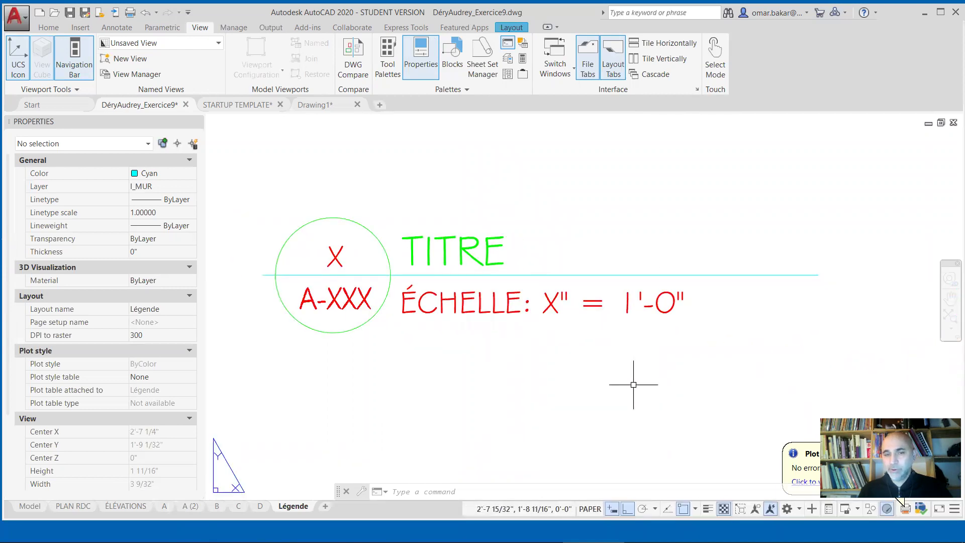
scroll(619, 353, down, 6)
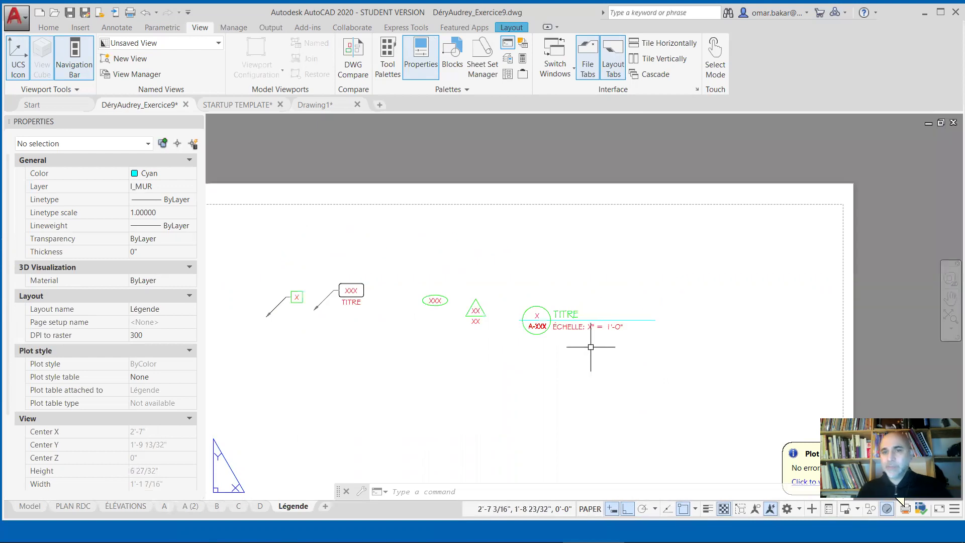
middle_drag(463, 345, 717, 321)
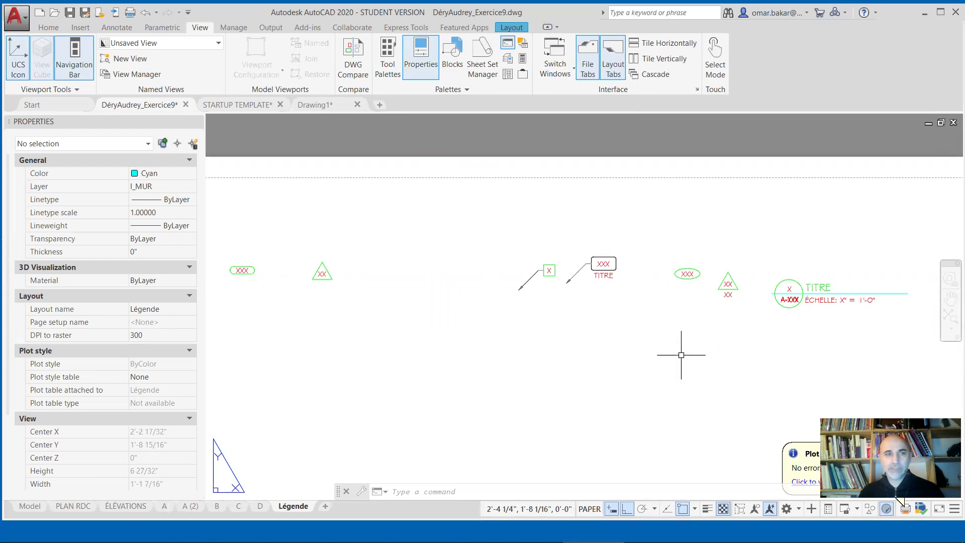
scroll(523, 347, down, 4)
middle_drag(506, 380, 639, 243)
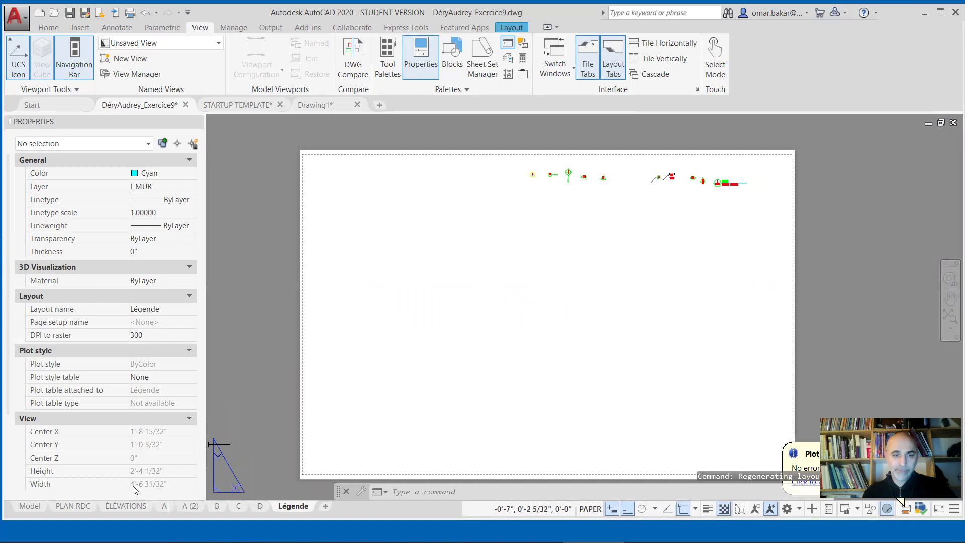
Switch to layout A, show the Tool Palettes and dock them on the side of the drawing area opposite the Properties
click(163, 506)
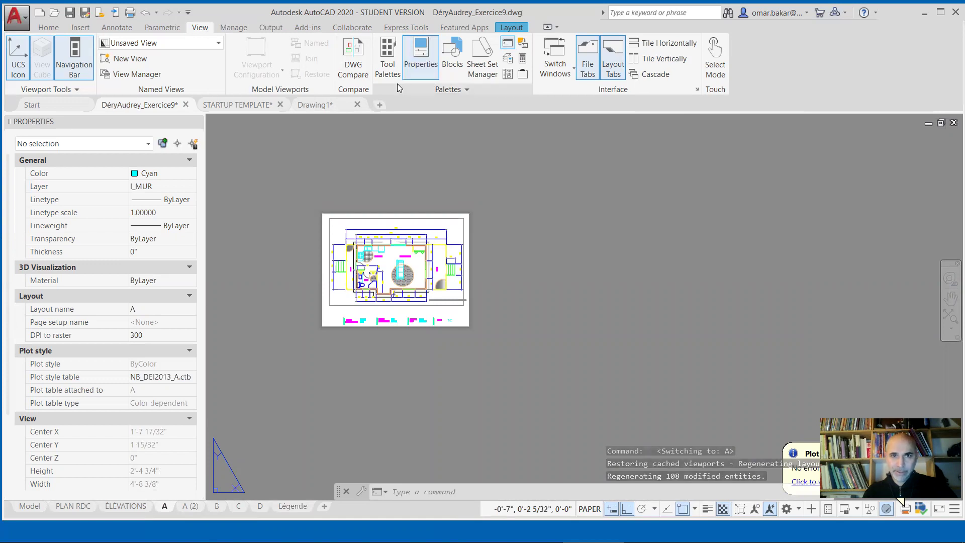
click(389, 61)
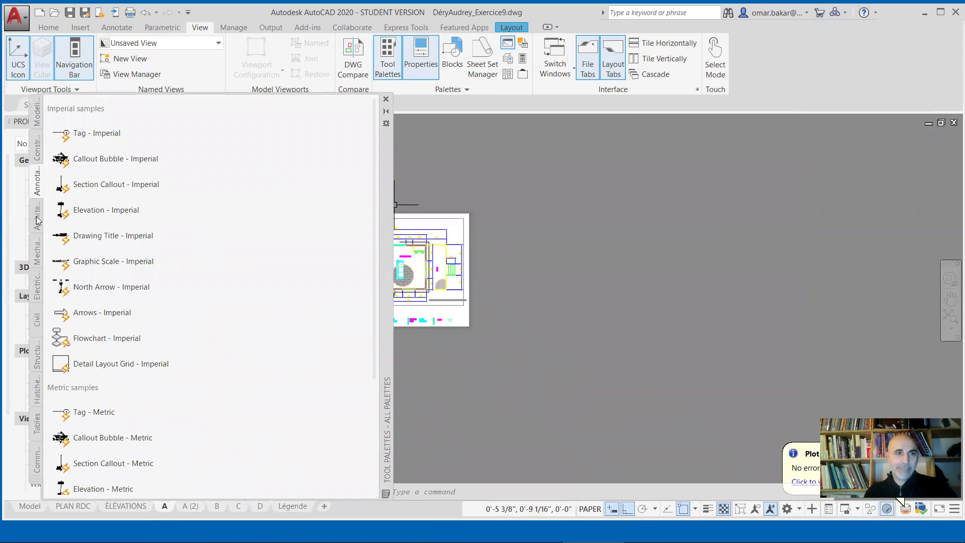
mouse_move(385, 134)
mouse_down()
mouse_move(671, 146)
mouse_move(851, 139)
mouse_up()
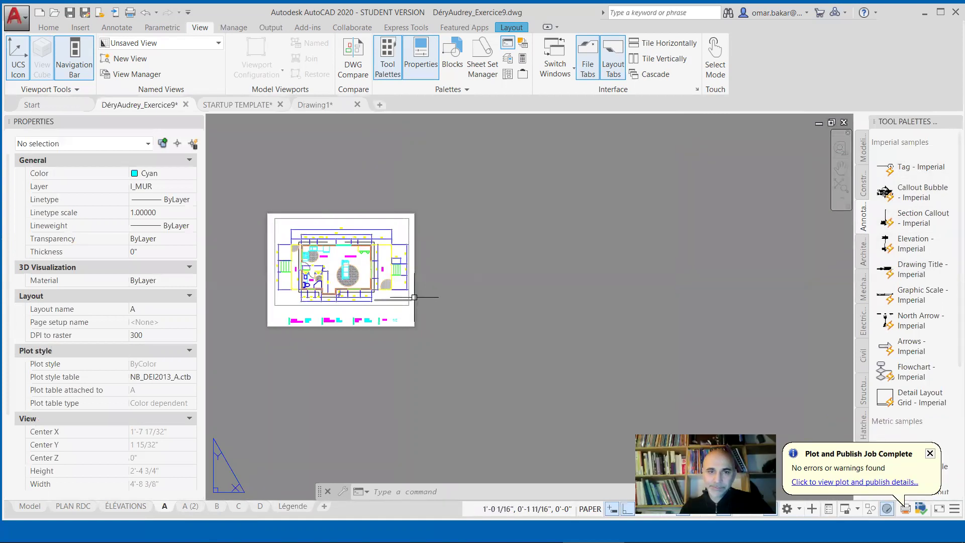
Examine layout A's plan and title block, browse the Imperial and Metric annotation samples, and preview the Tag - Imperial symbol
scroll(327, 302, up, 8)
middle_drag(404, 303, 534, 278)
scroll(535, 278, down, 8)
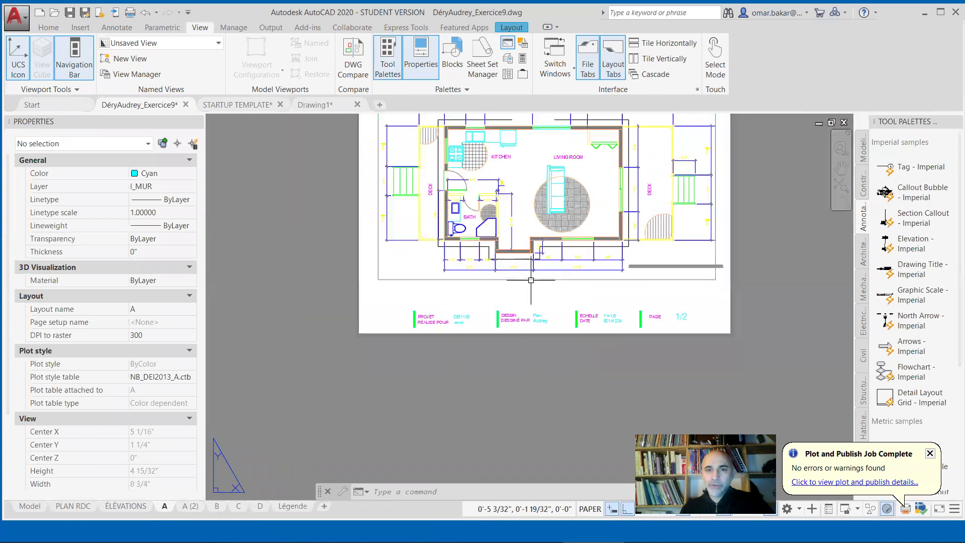
scroll(432, 330, up, 4)
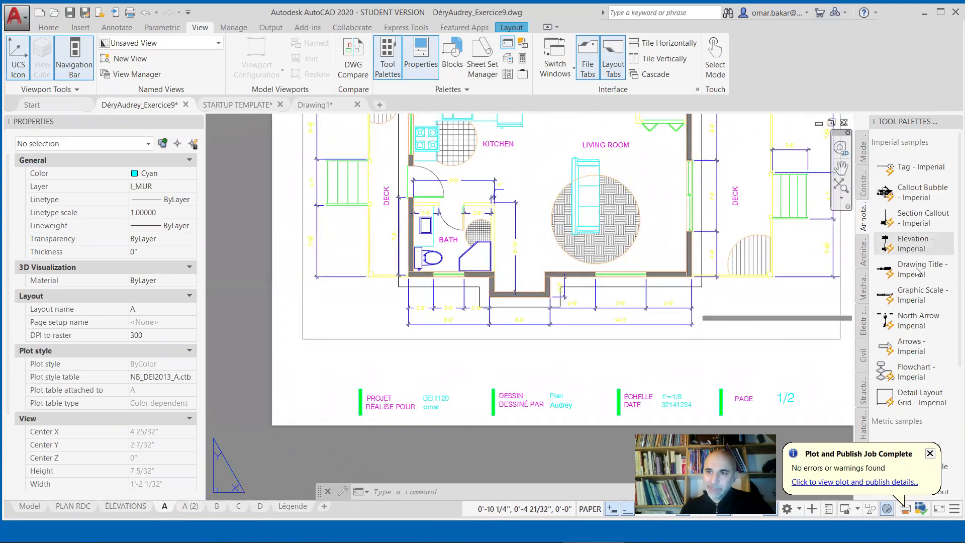
scroll(914, 351, down, 5)
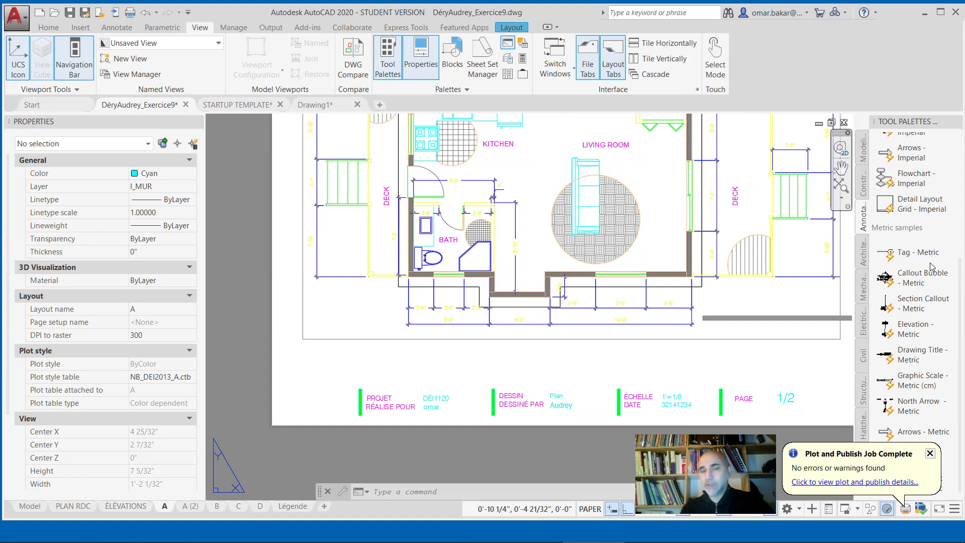
scroll(927, 266, up, 5)
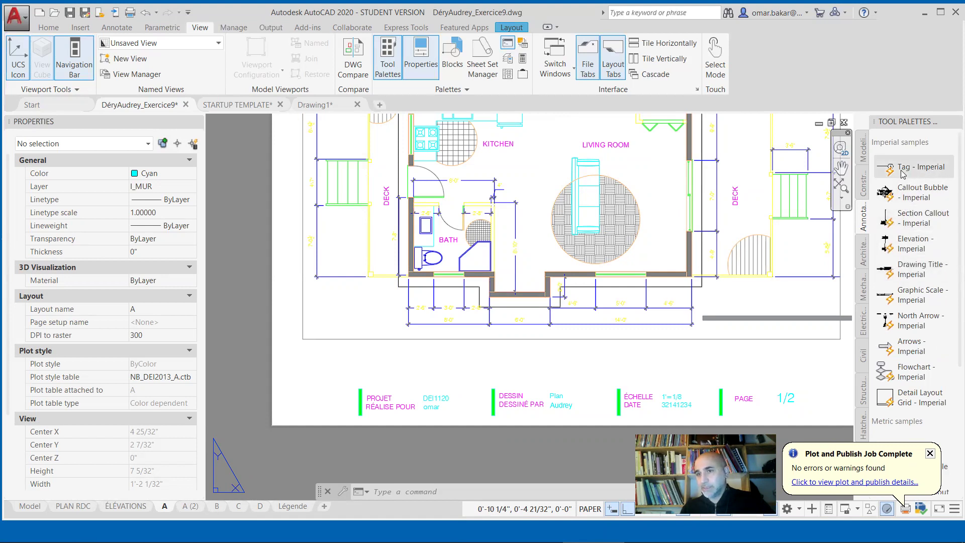
click(888, 169)
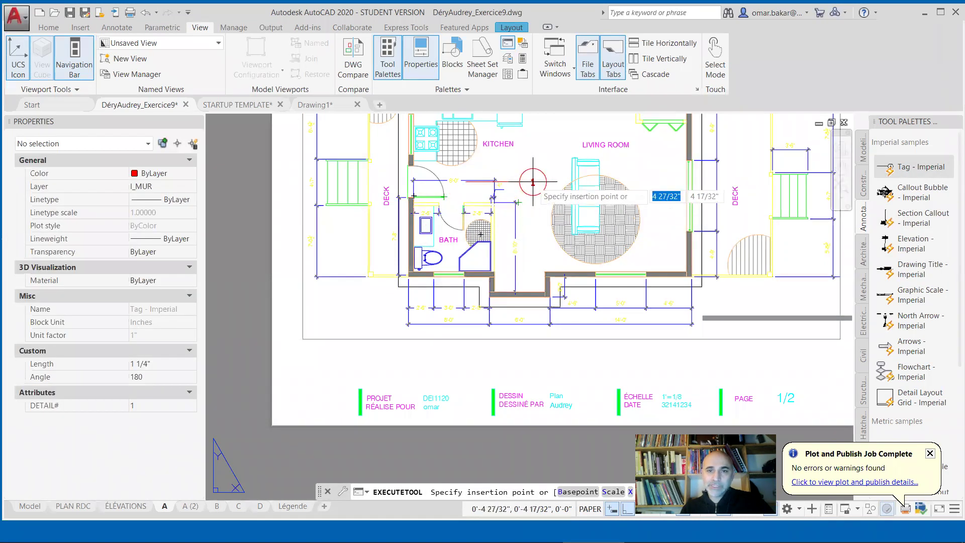
key(Escape)
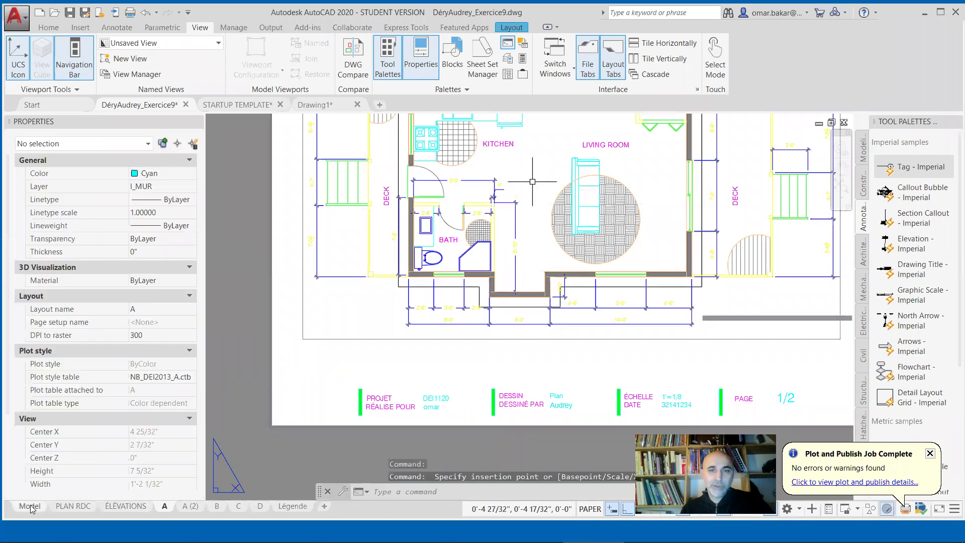
In model space, place the Tag - Imperial symbol in the living room between the sofa and the east wall
click(31, 509)
scroll(470, 273, up, 5)
middle_drag(152, 273, 493, 416)
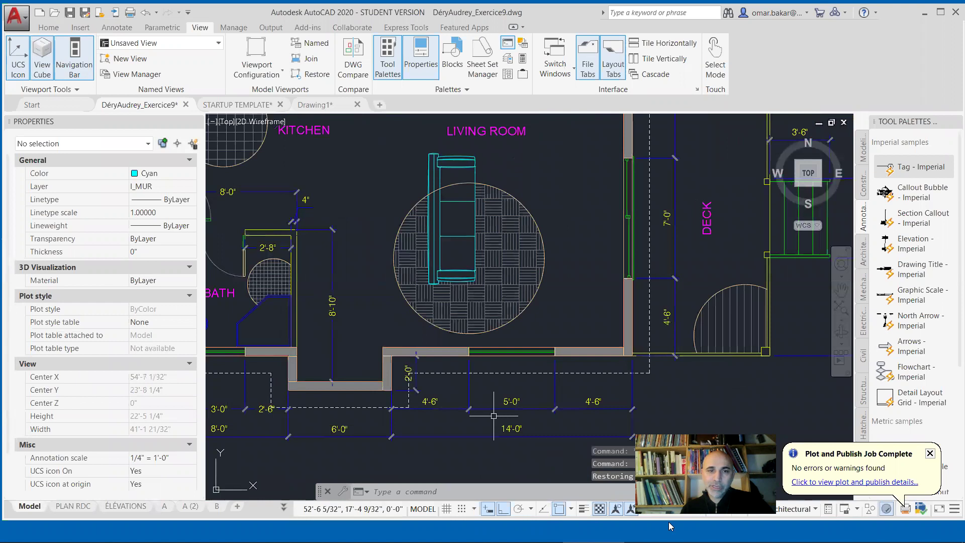
middle_drag(252, 226, 378, 374)
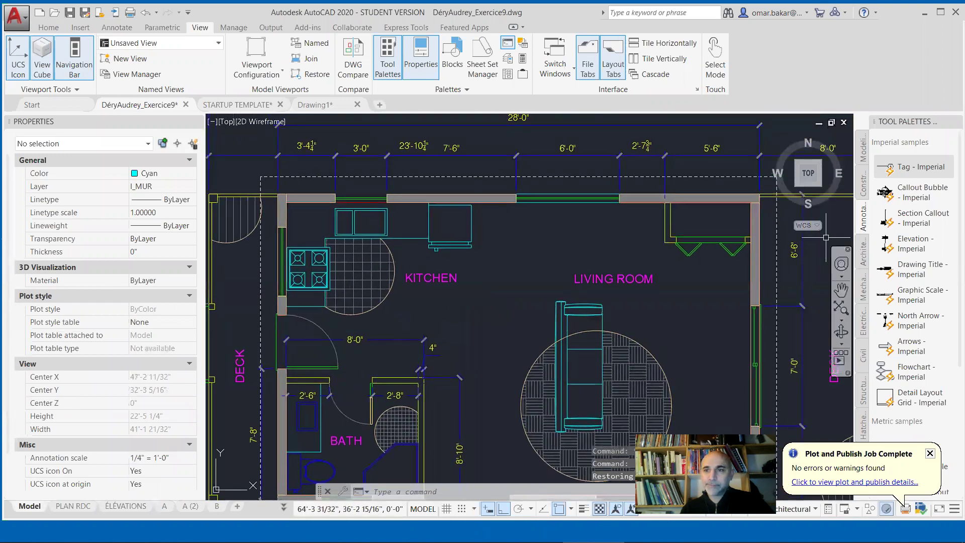
click(890, 171)
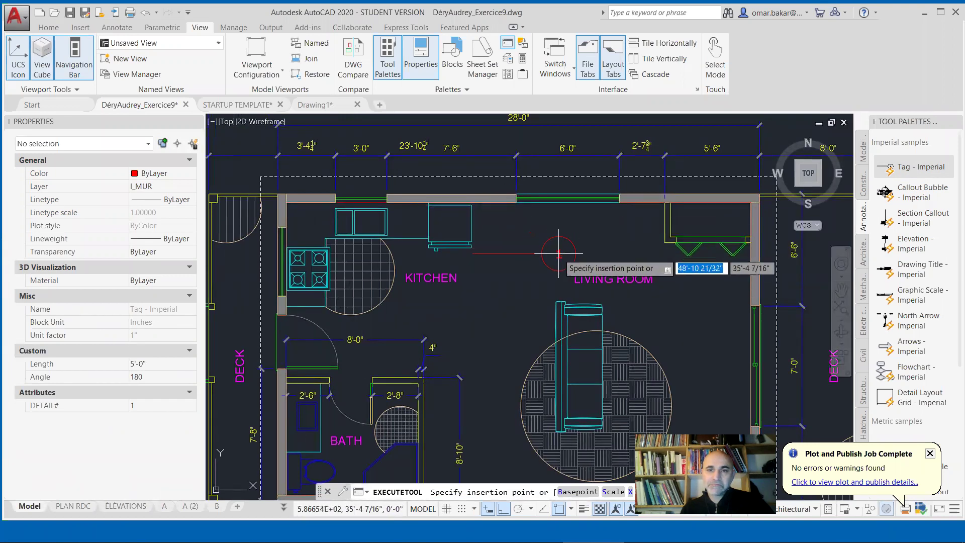
click(672, 312)
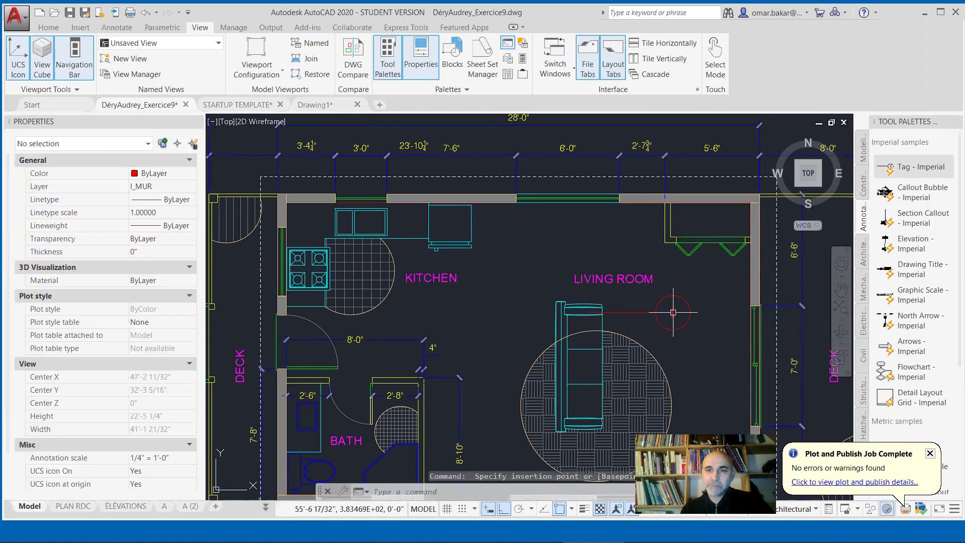
Stretch the tag's leader end to the upper end of the east wall's 7'-0" opening
click(636, 311)
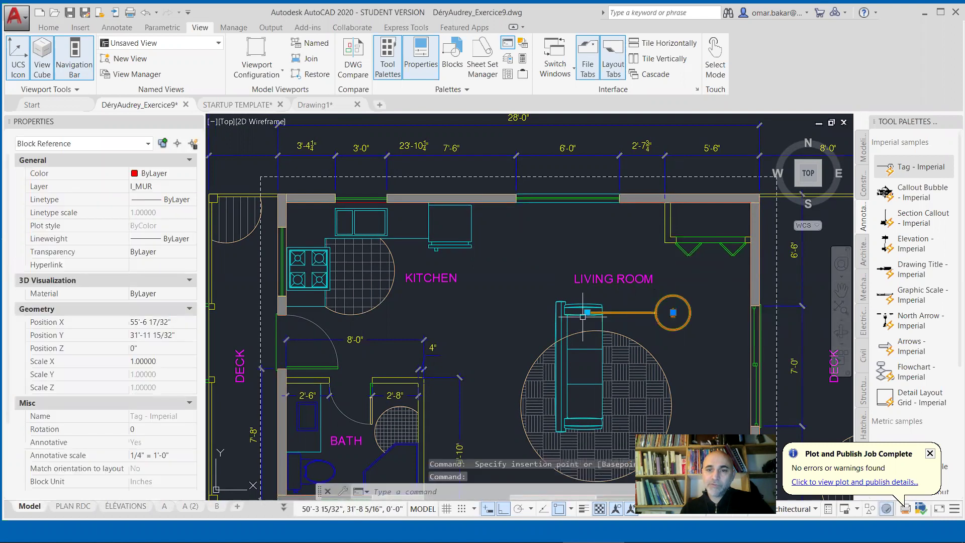
click(673, 312)
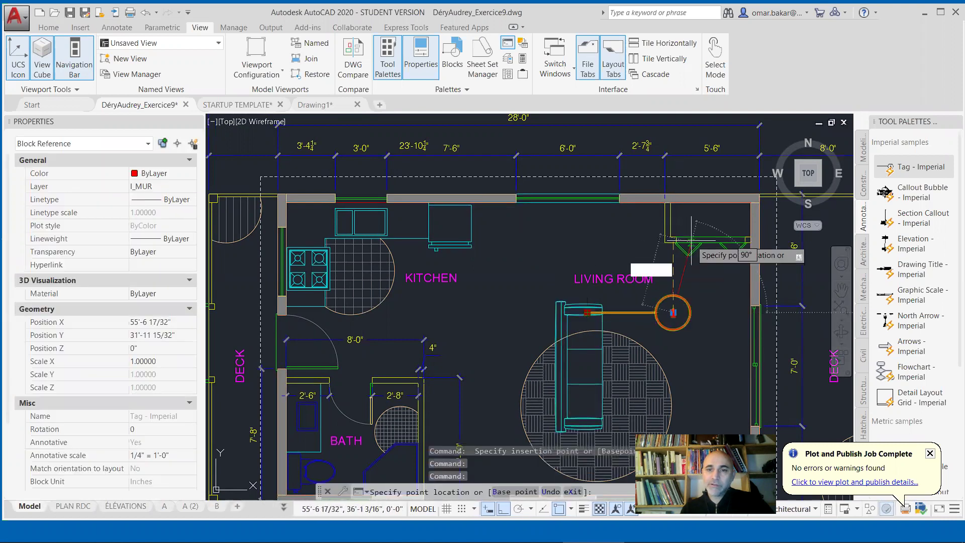
click(752, 304)
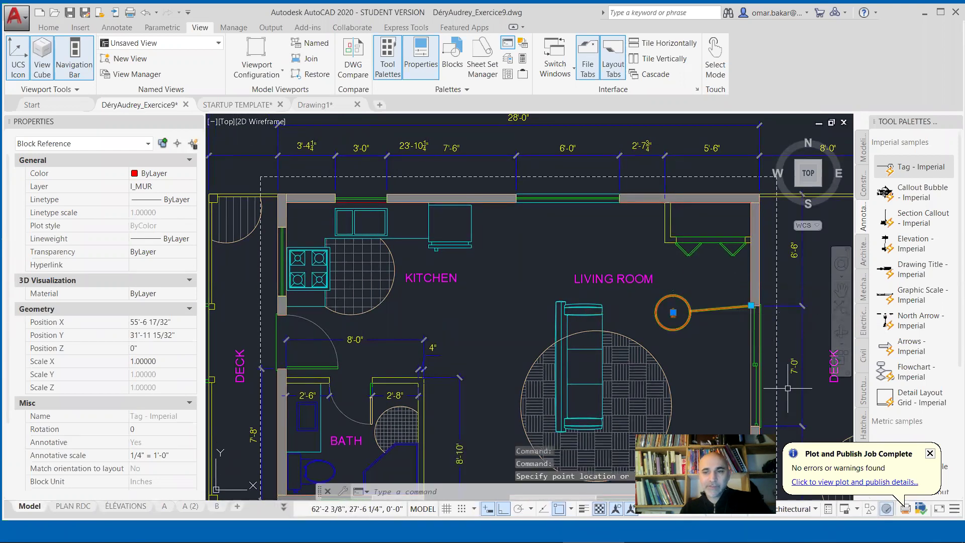
key(Escape)
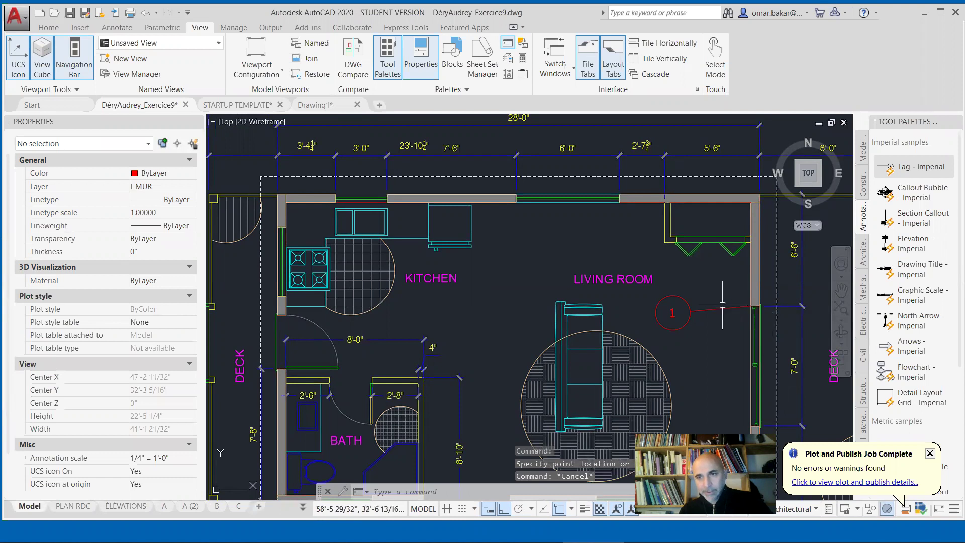
Move the tag's leader end to the lower-left corner of the living room closet and deselect the tag
scroll(728, 324, up, 4)
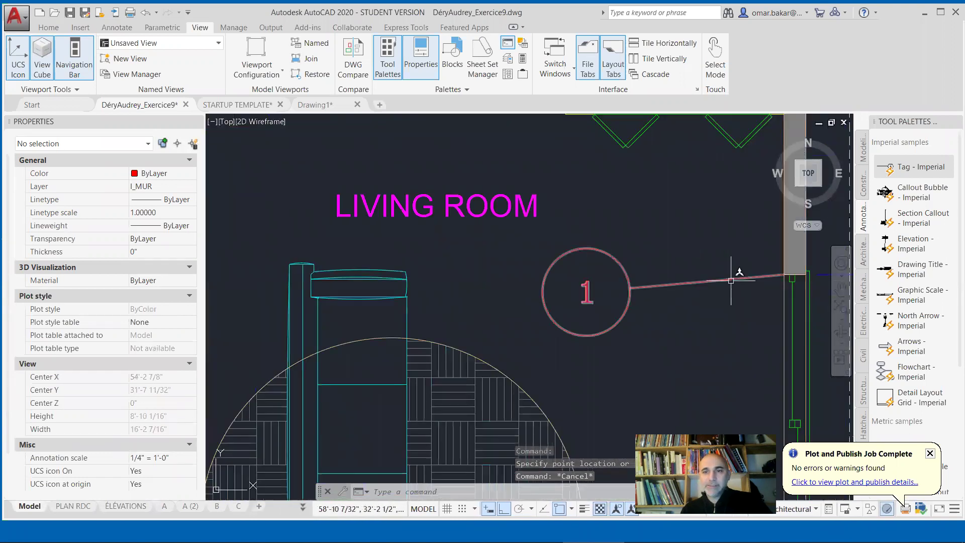
click(731, 280)
click(784, 273)
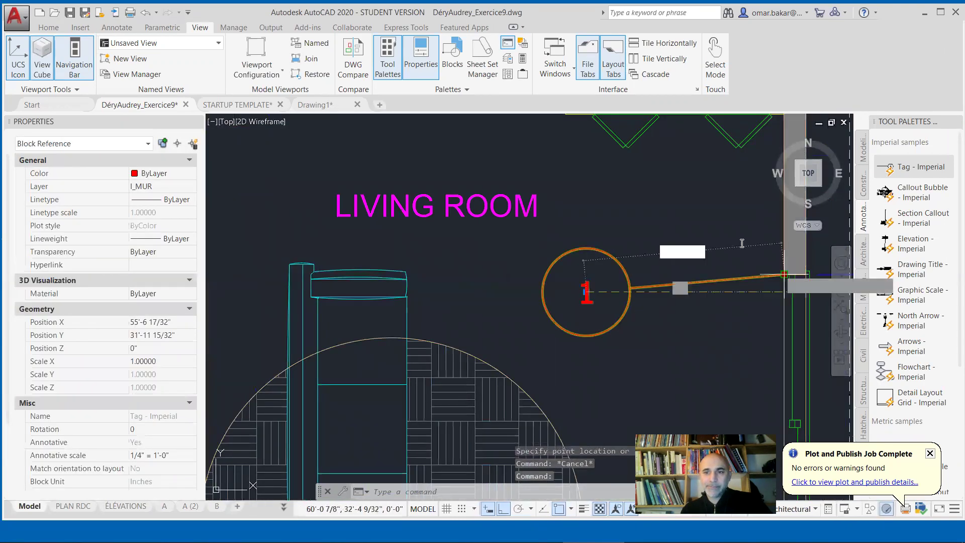
scroll(682, 294, down, 4)
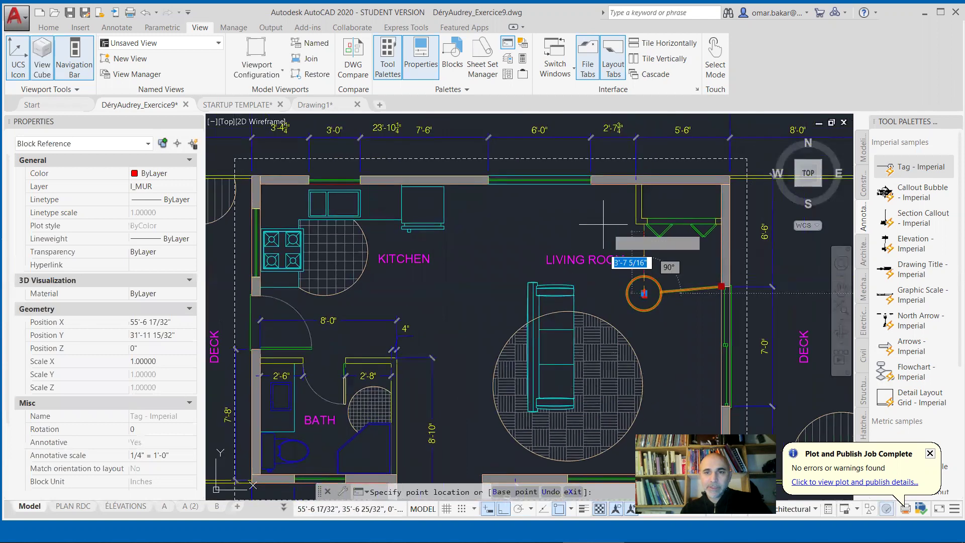
click(642, 223)
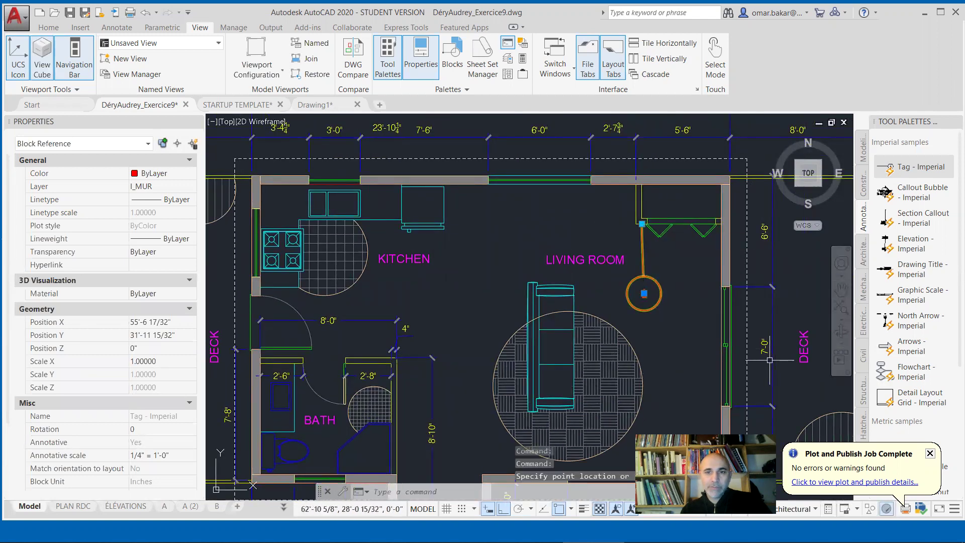
key(Escape)
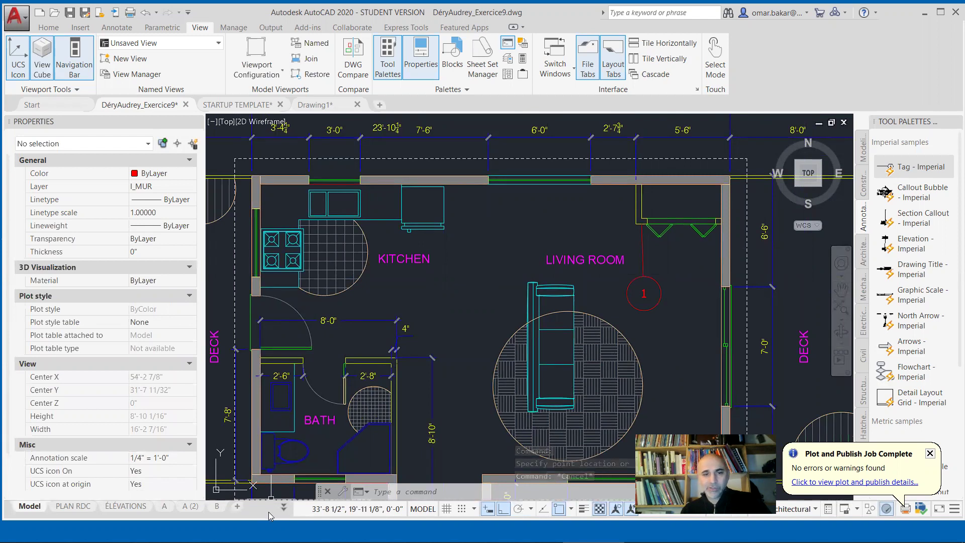
Open the Légende layout, examine the octagon leader symbol and the neighbouring section marker, and return to model space
click(283, 506)
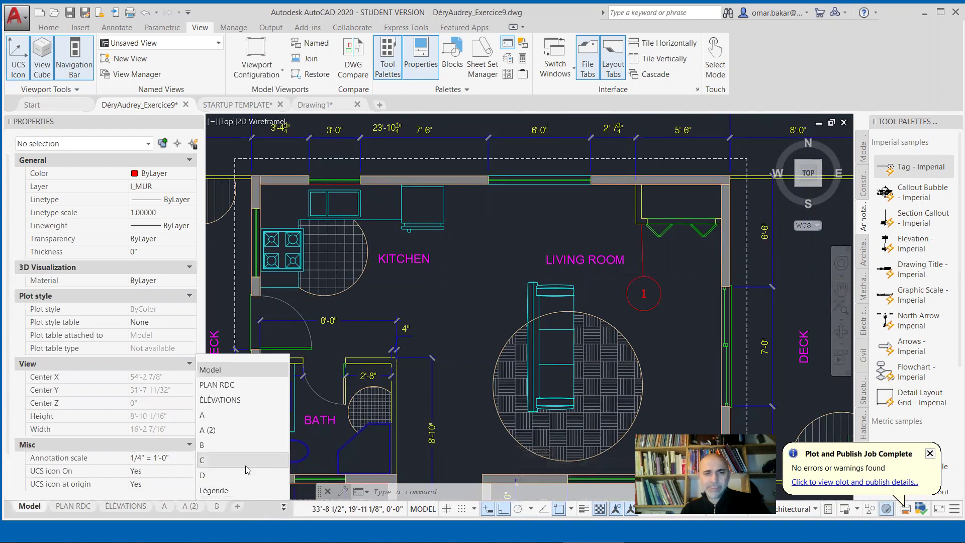
click(228, 490)
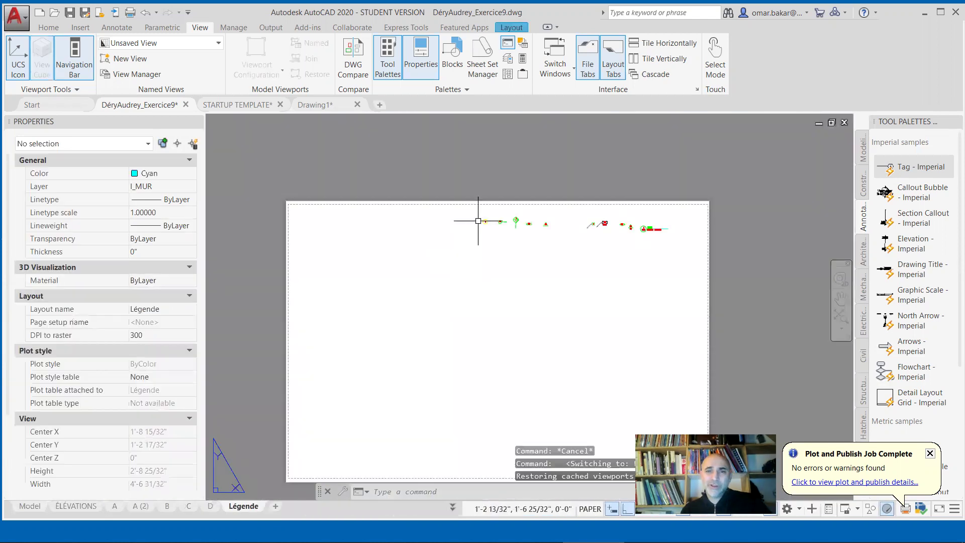
scroll(495, 220, up, 5)
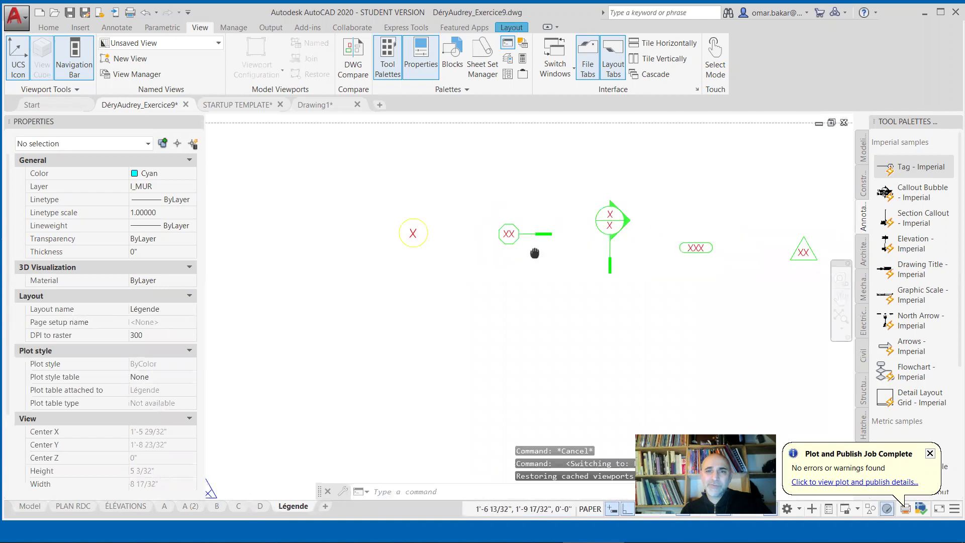
scroll(470, 244, up, 8)
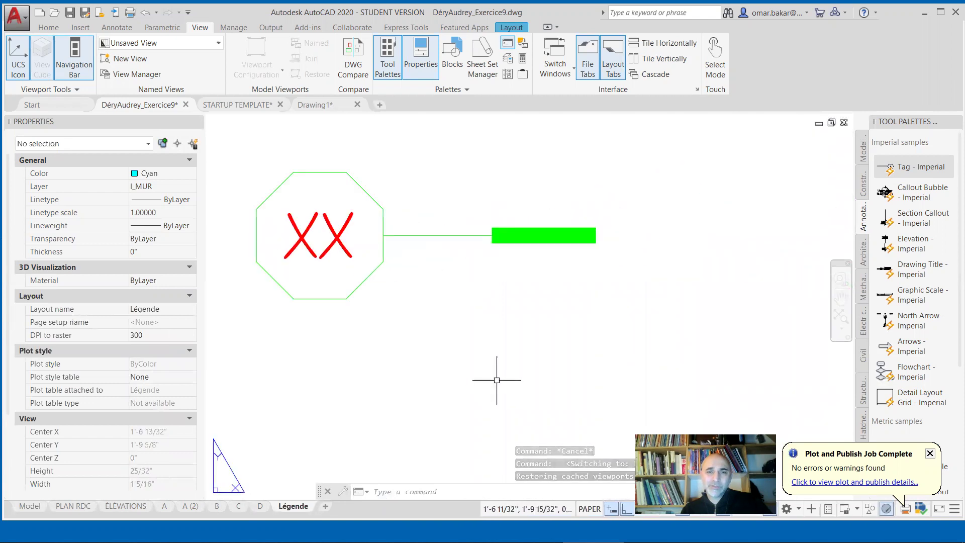
middle_drag(495, 382, 512, 405)
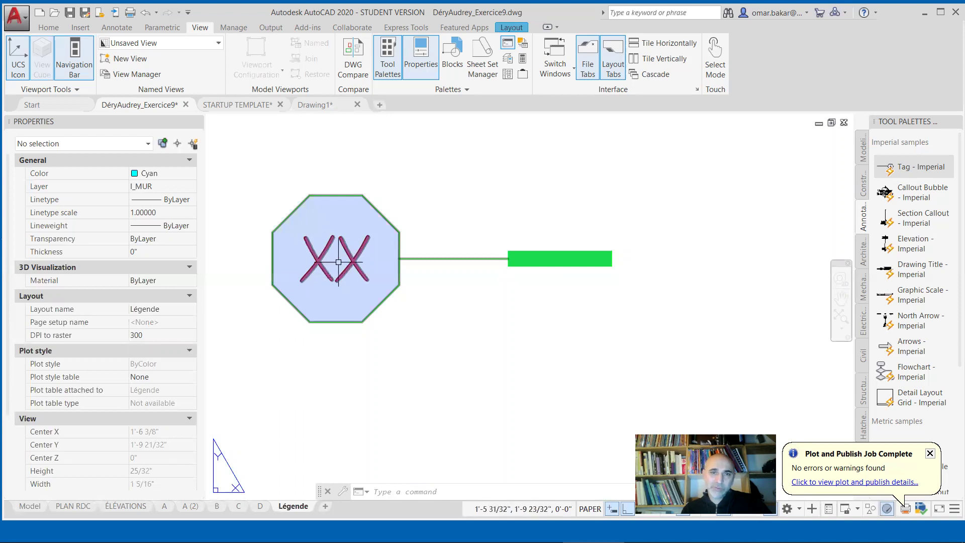
scroll(491, 308, down, 5)
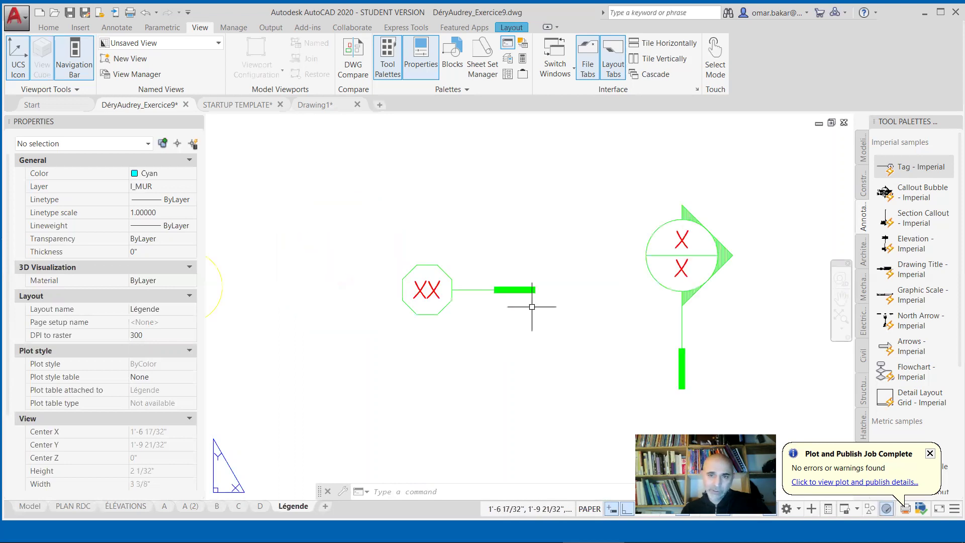
middle_drag(528, 308, 362, 301)
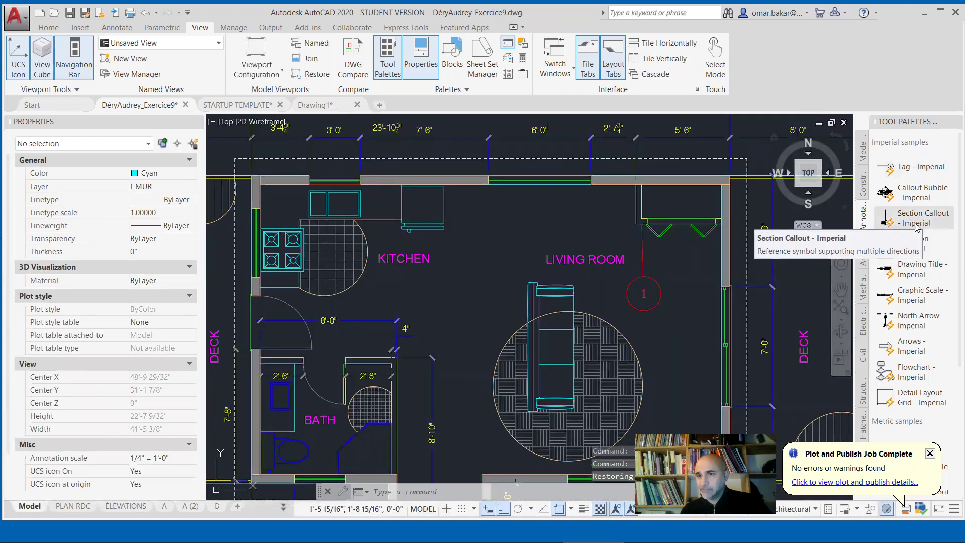
Place the Callout Bubble - Imperial symbol between the bath and the living room sofa, and flip its arrow to point left
click(913, 196)
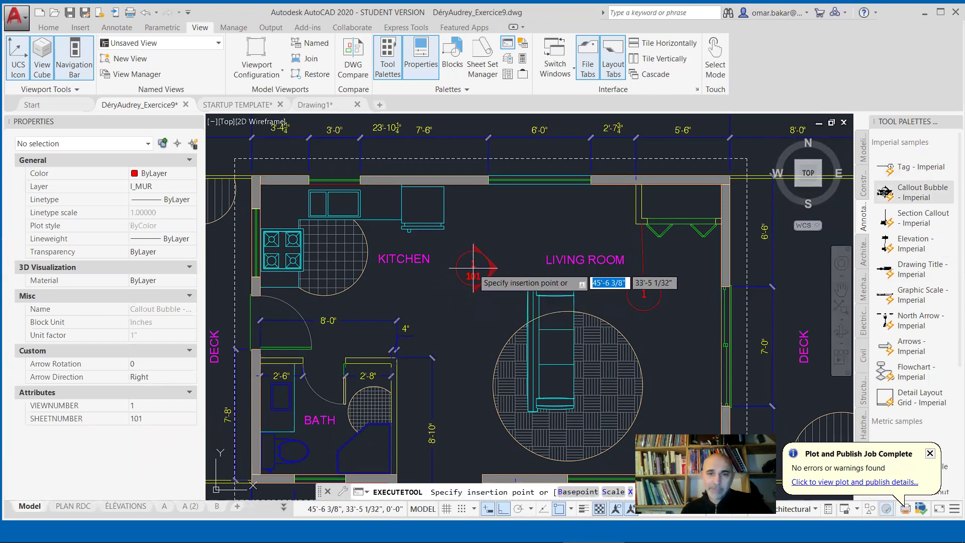
click(464, 326)
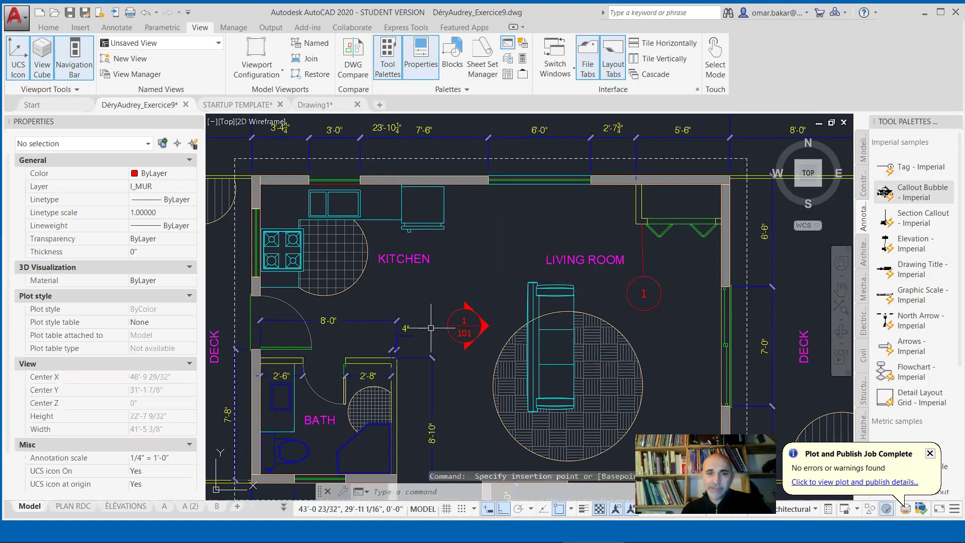
click(457, 326)
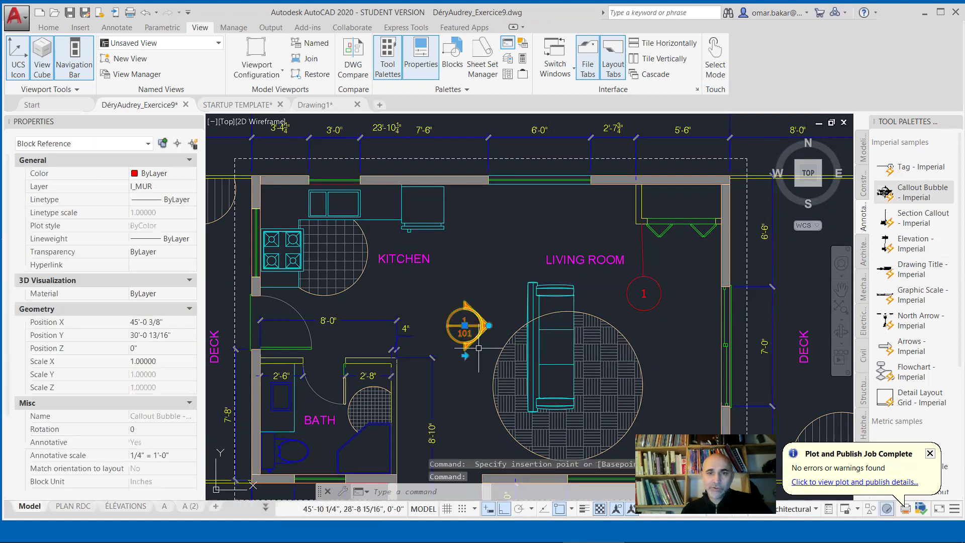
click(465, 355)
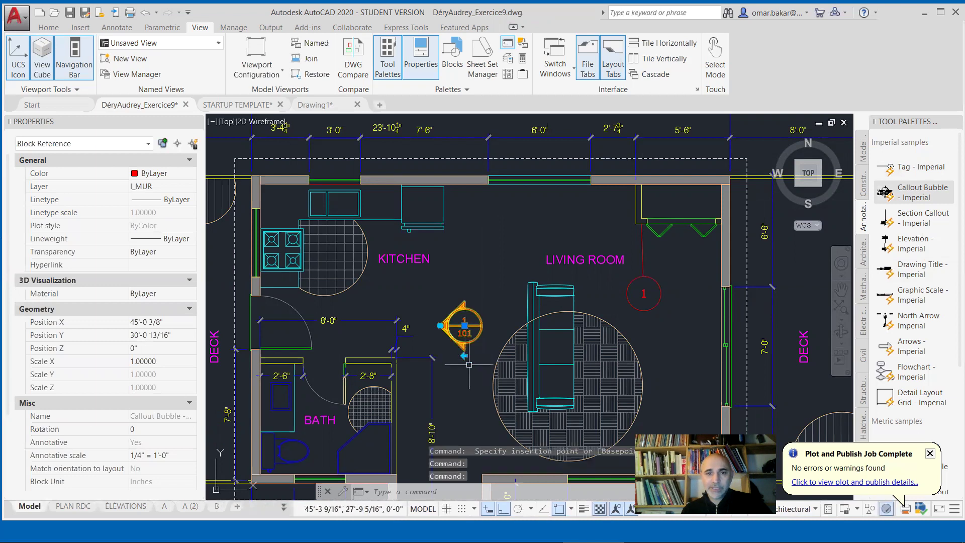
Rotate the callout bubble's arrow to point straight up at 90°, and rotate it again to point straight down at 270°
scroll(446, 358, up, 4)
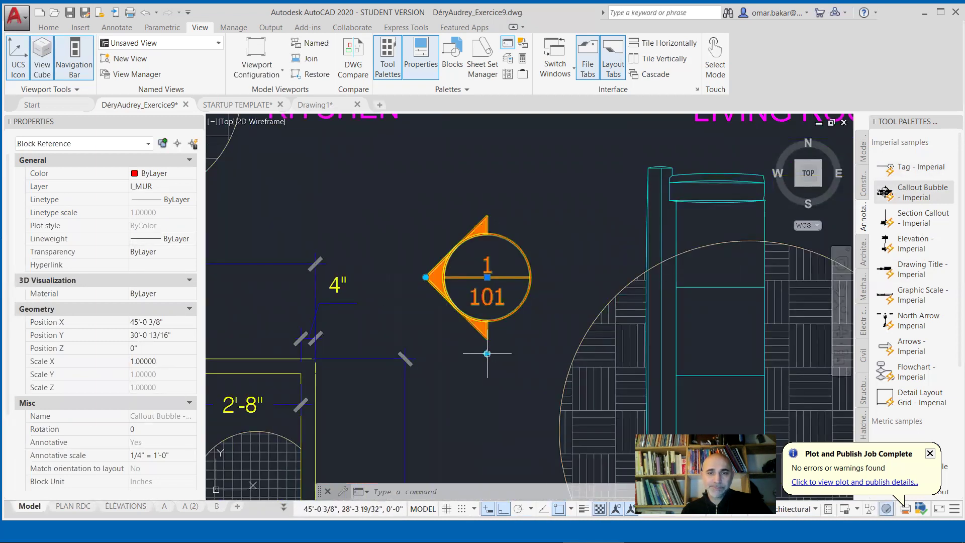
click(426, 276)
key(space)
key(space)
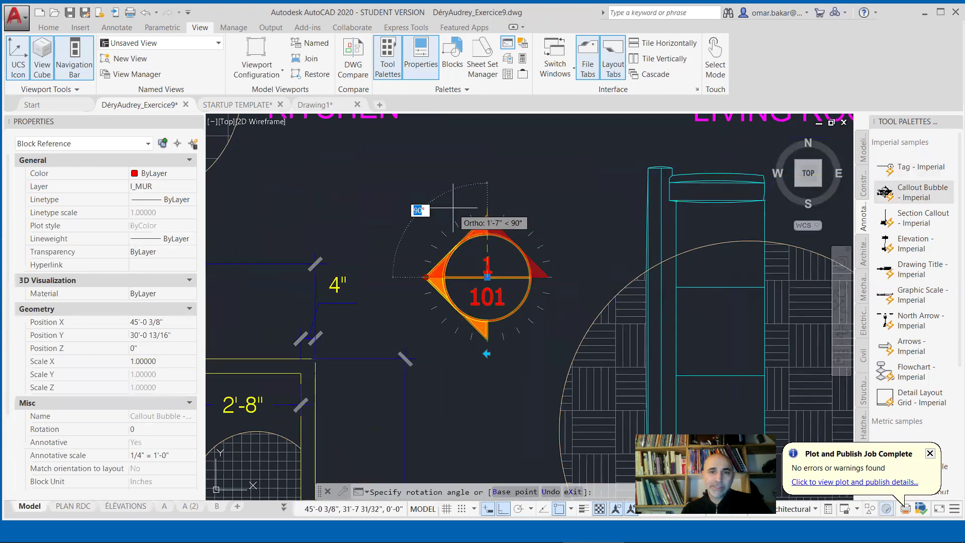
key(Escape)
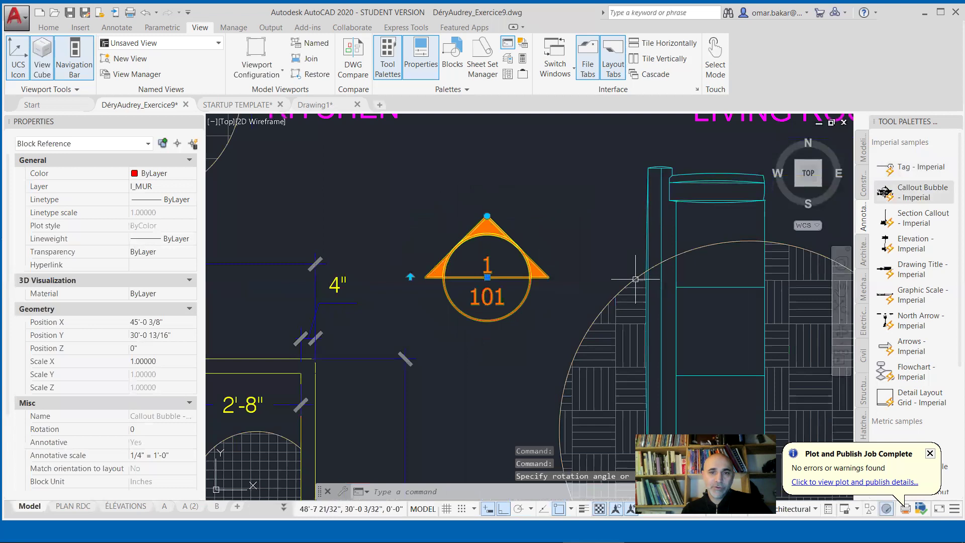
click(487, 215)
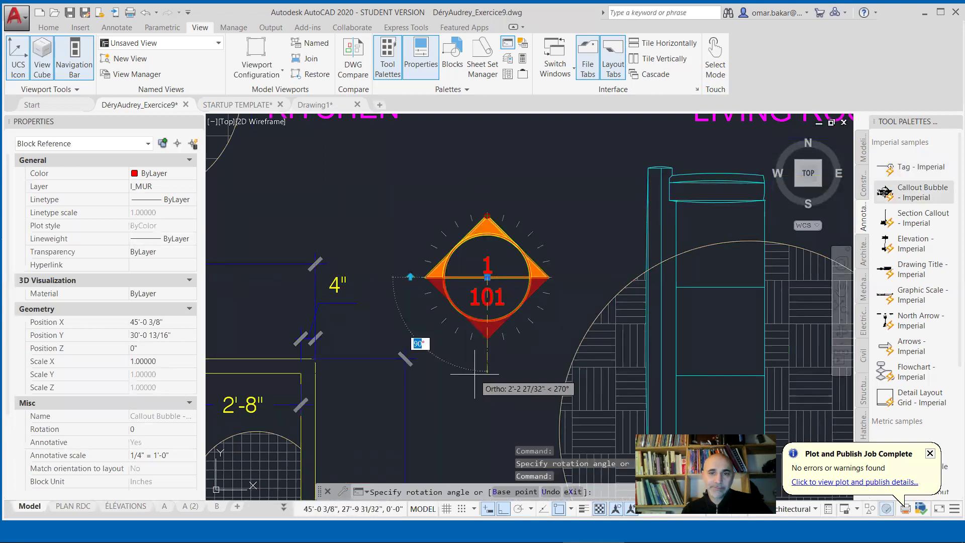
click(490, 374)
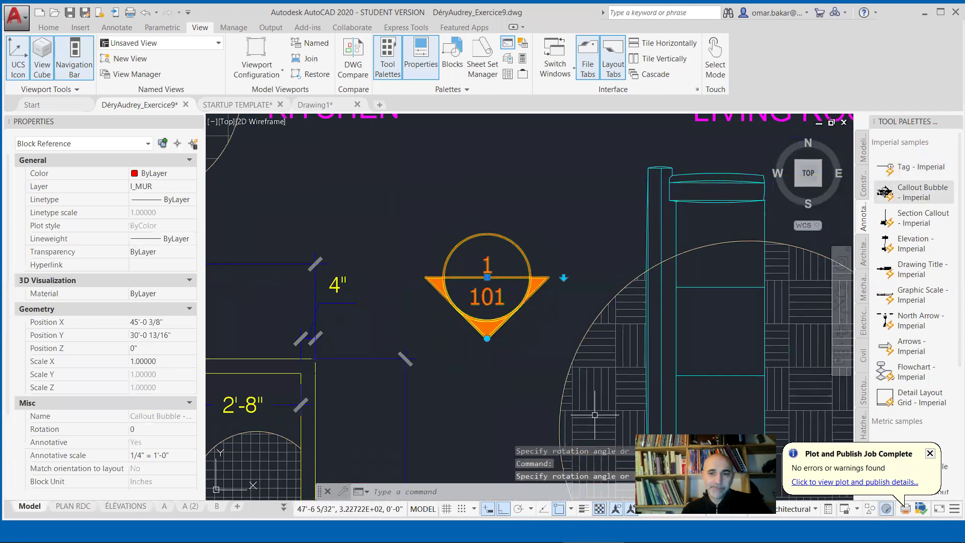
Turn Ortho off, rotate the callout bubble's arrow to point diagonally toward the lower right, and deselect the bubble
click(487, 338)
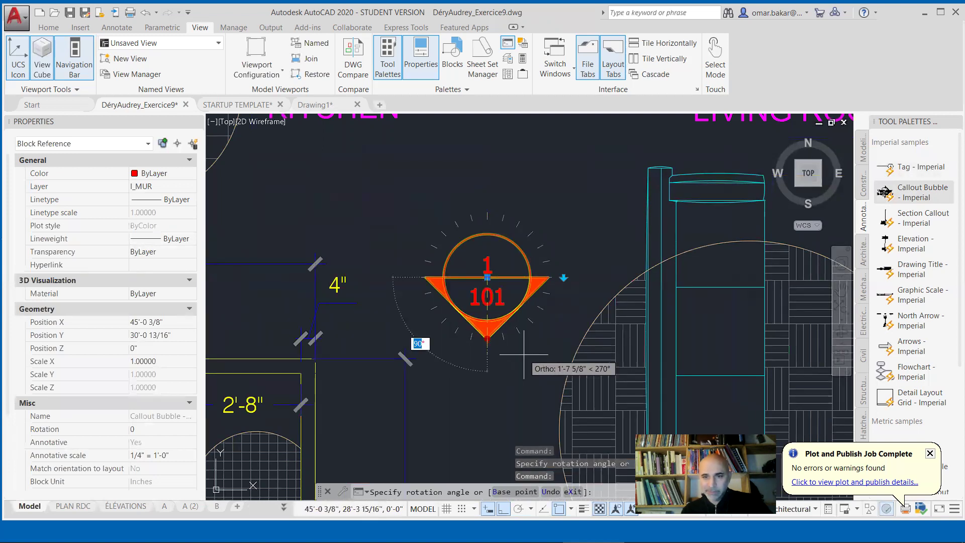
key(Escape)
key(F8)
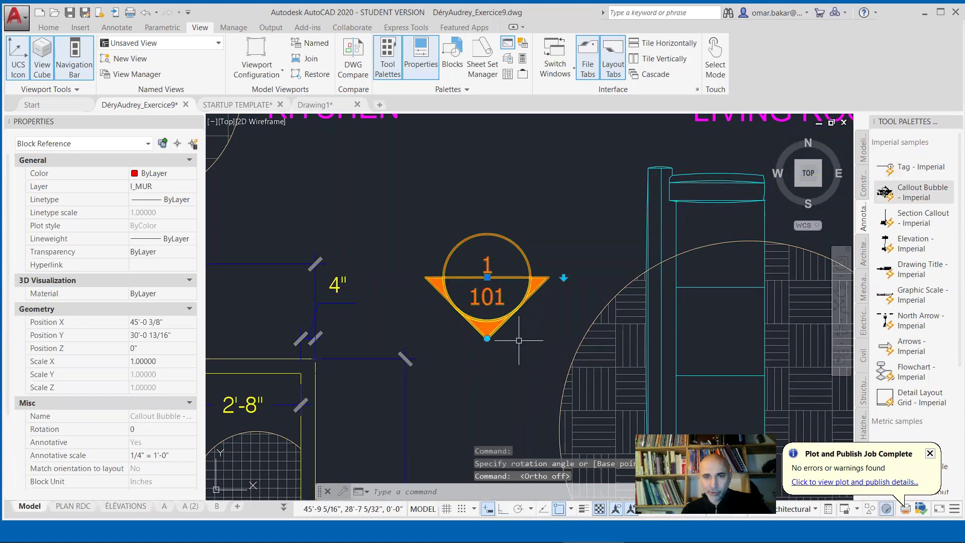
click(487, 339)
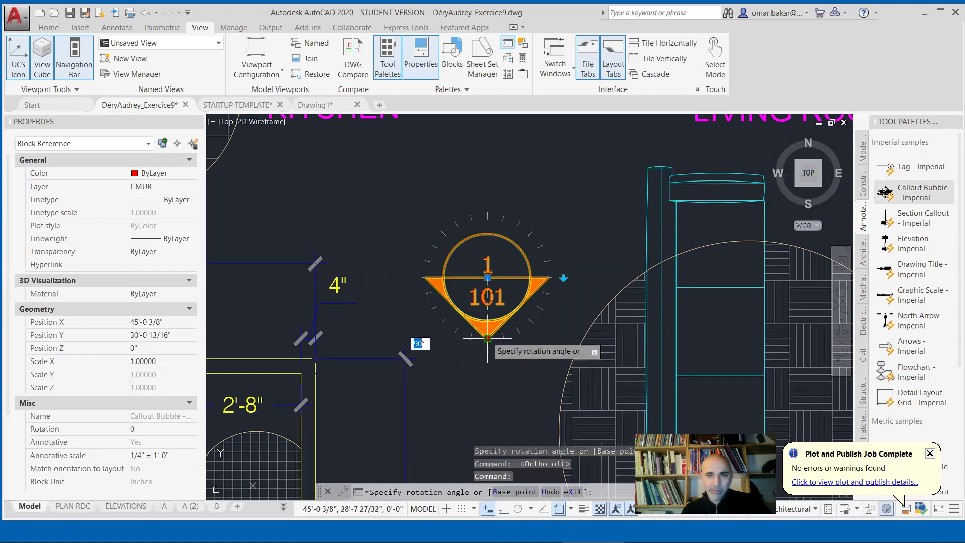
click(530, 325)
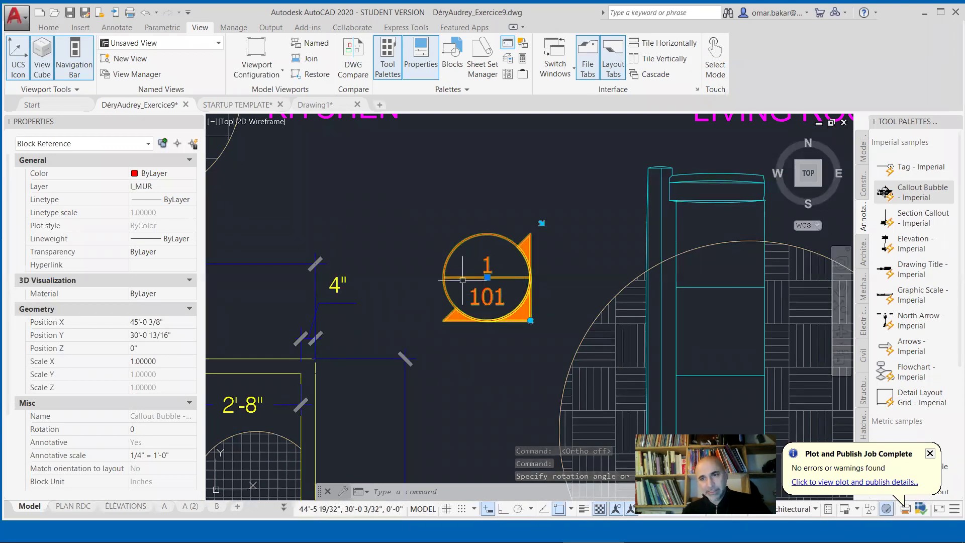
key(Escape)
scroll(575, 321, down, 4)
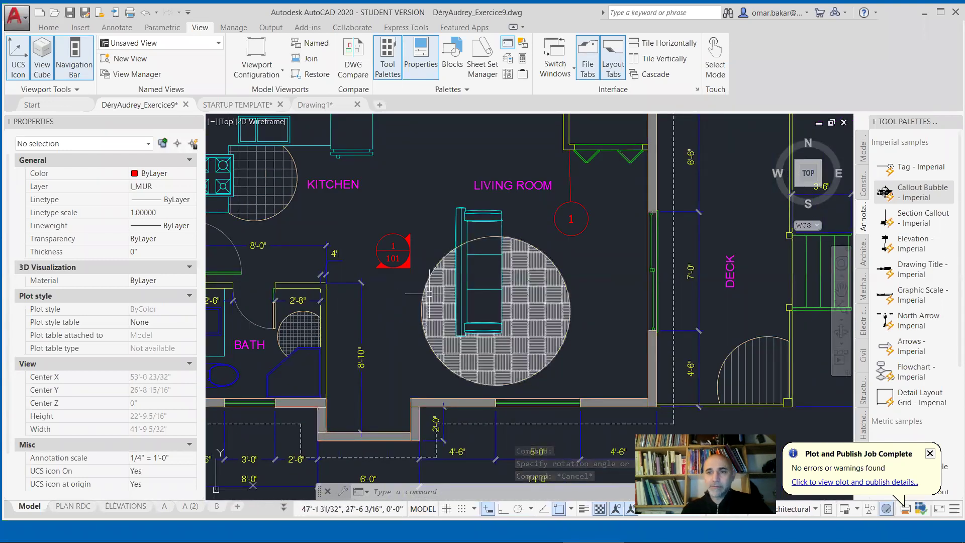
Place the Section Callout - Imperial symbol below the 6'-0" recess, with its reference line crossing the exterior wall
mouse_move(429, 293)
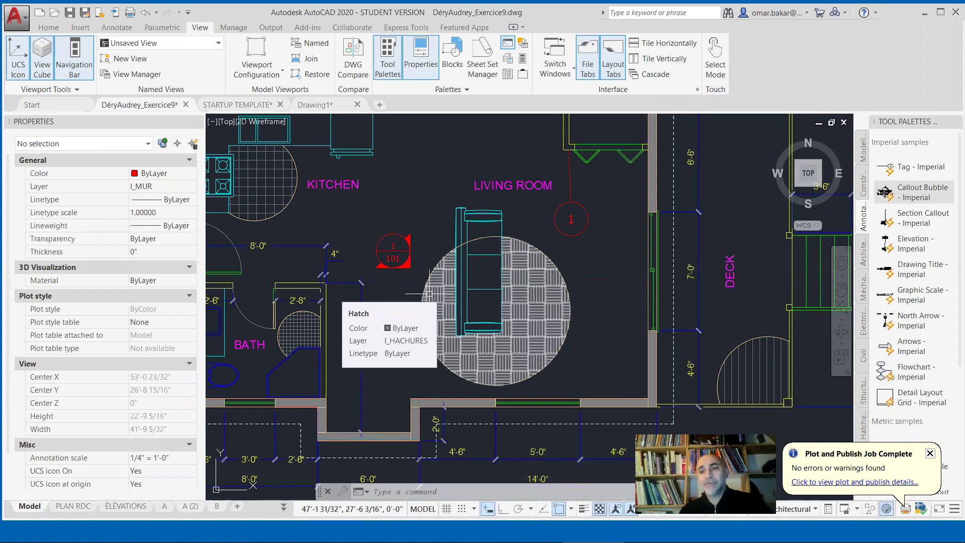
click(912, 219)
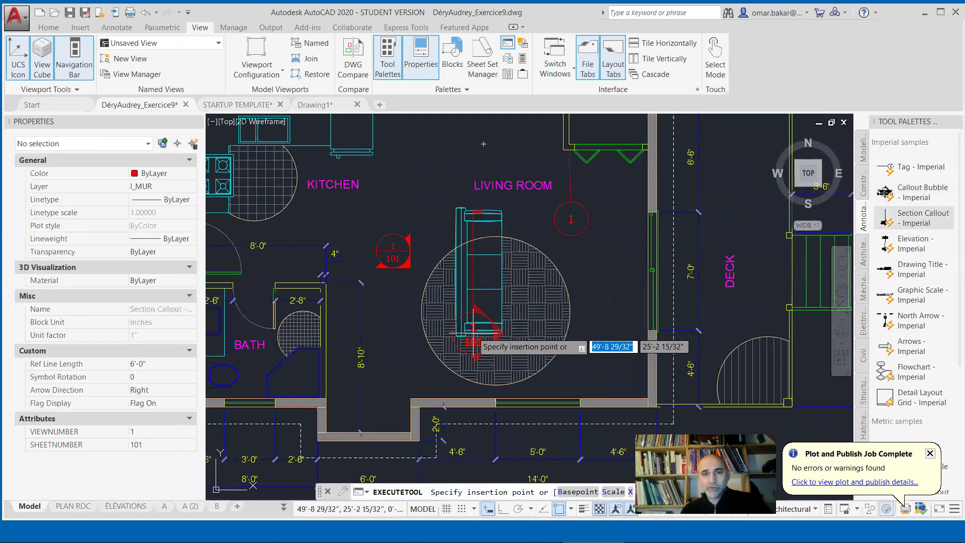
scroll(453, 387, down, 5)
middle_drag(433, 444, 422, 409)
scroll(416, 307, up, 3)
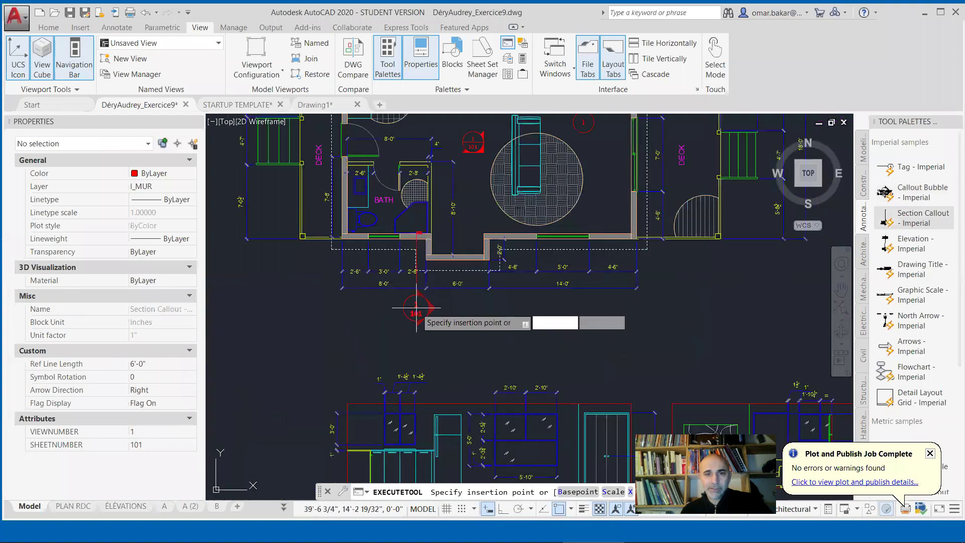
click(469, 310)
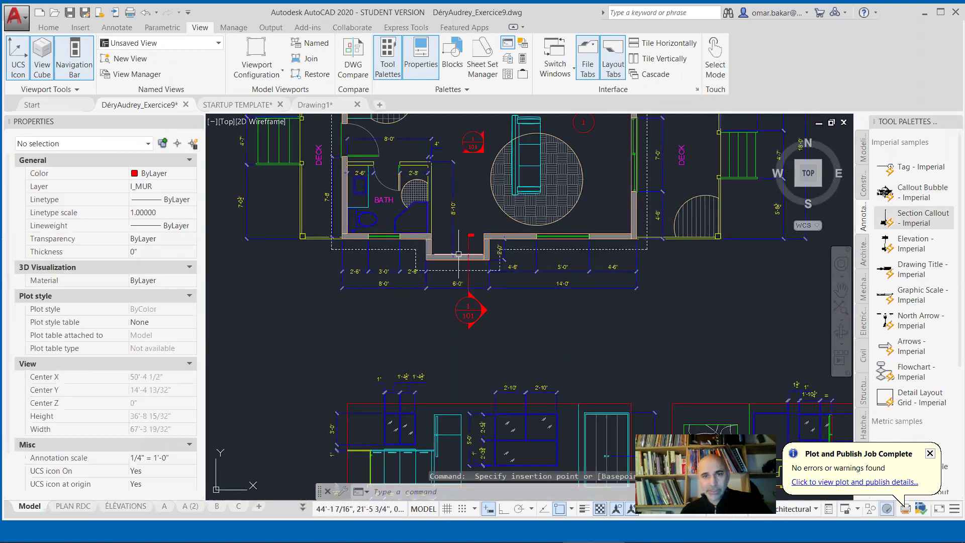
scroll(482, 309, up, 5)
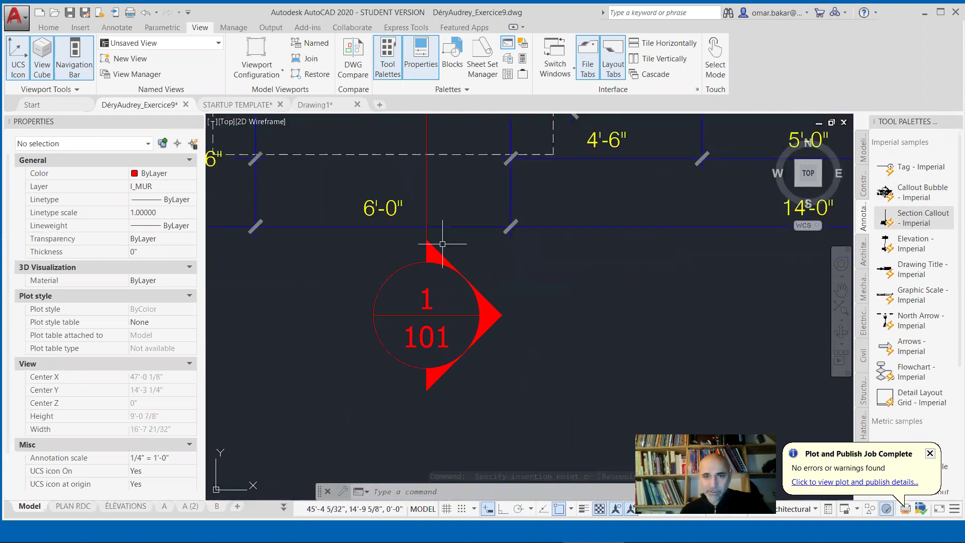
middle_drag(417, 292, 406, 366)
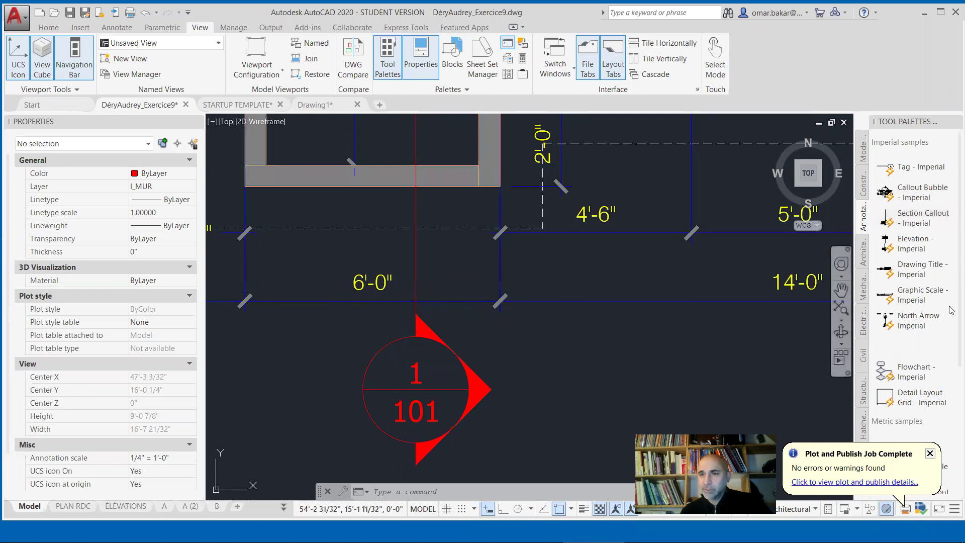
click(915, 273)
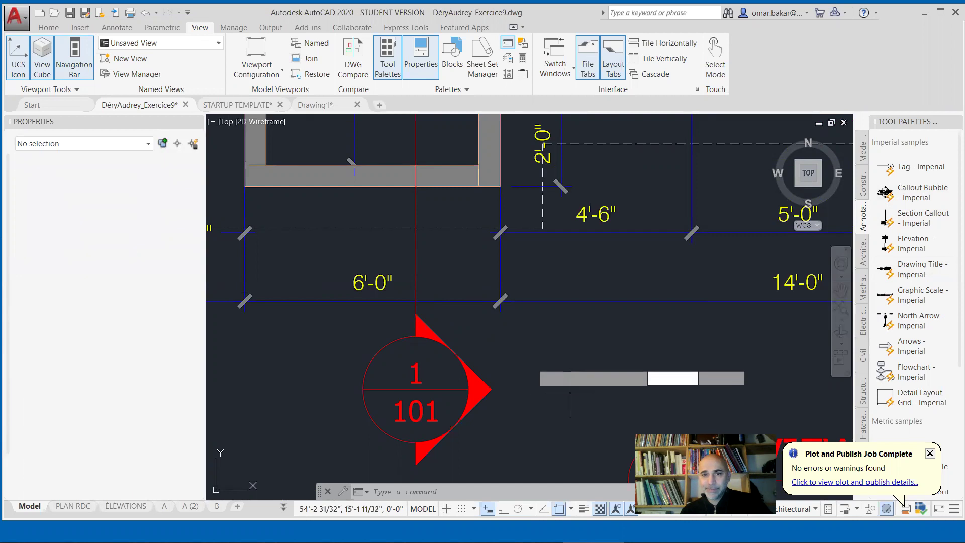
scroll(499, 289, down, 6)
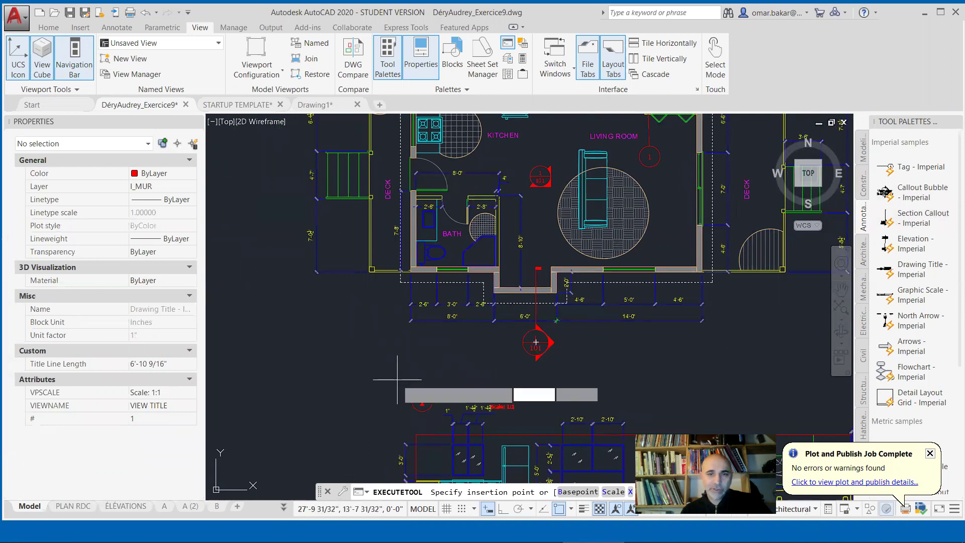
scroll(574, 327, up, 6)
key(Escape)
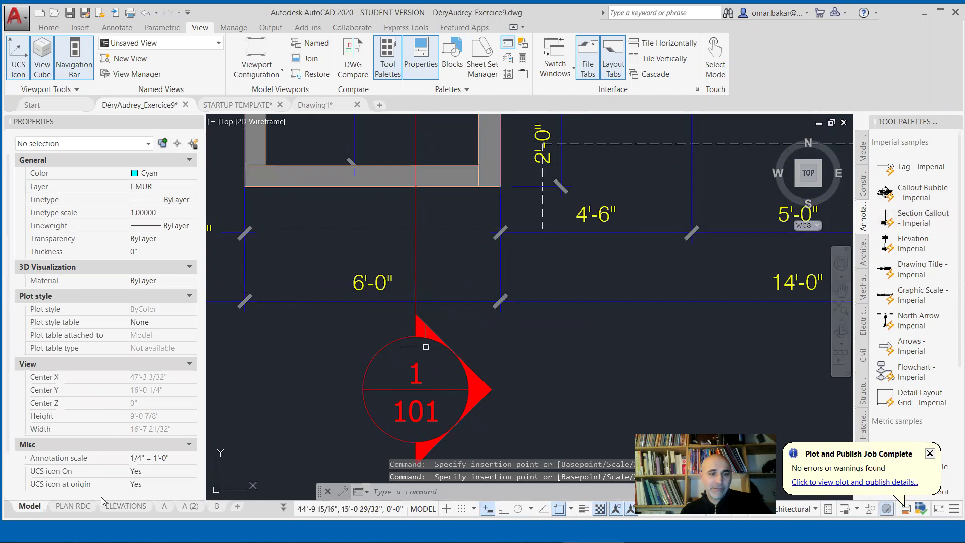
Open the PLAN RDC layout and examine the drawing title bubble and its text below the plan
click(78, 506)
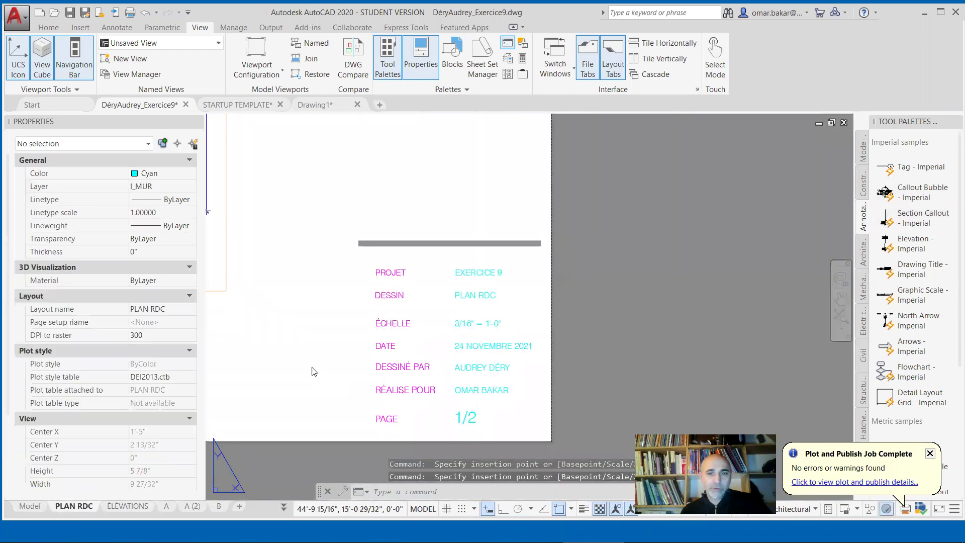
scroll(351, 317, down, 5)
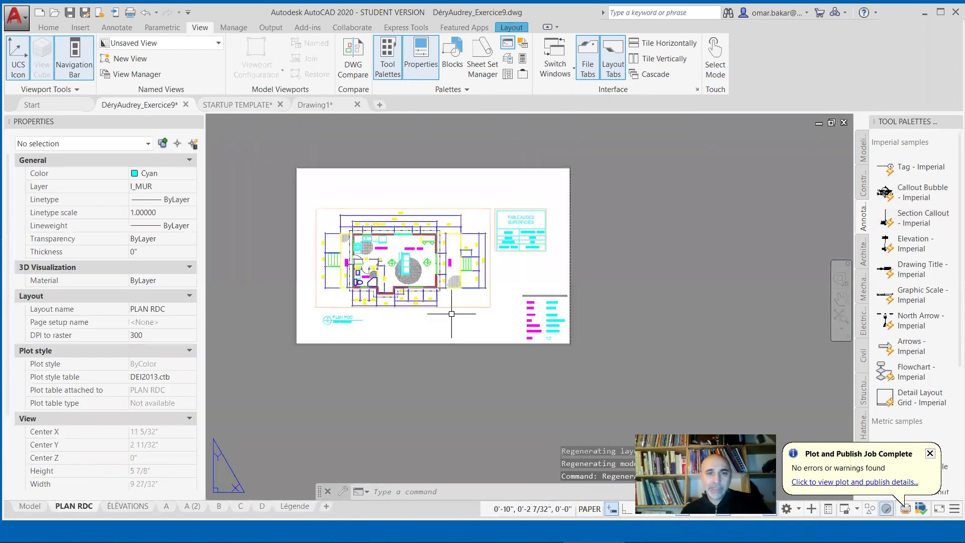
scroll(371, 338, up, 4)
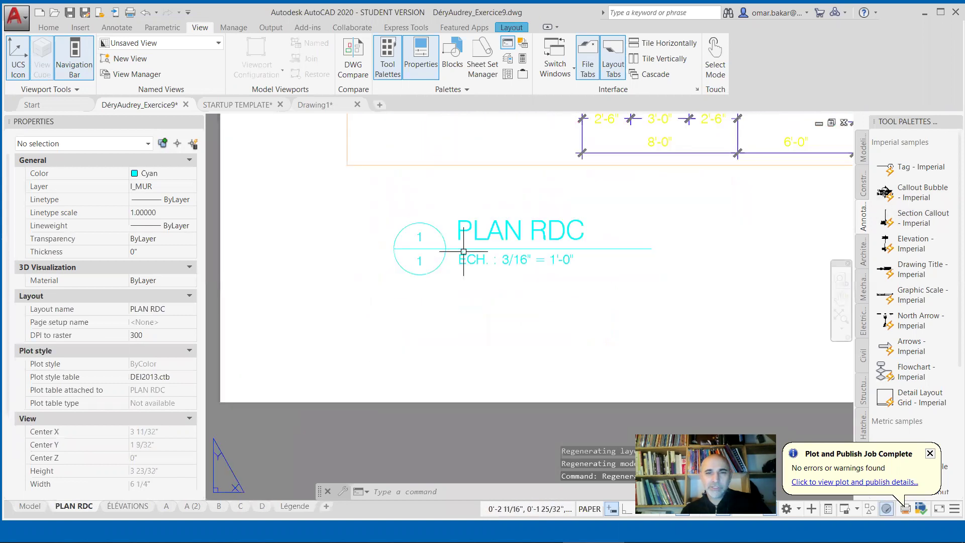
scroll(463, 251, up, 3)
click(477, 252)
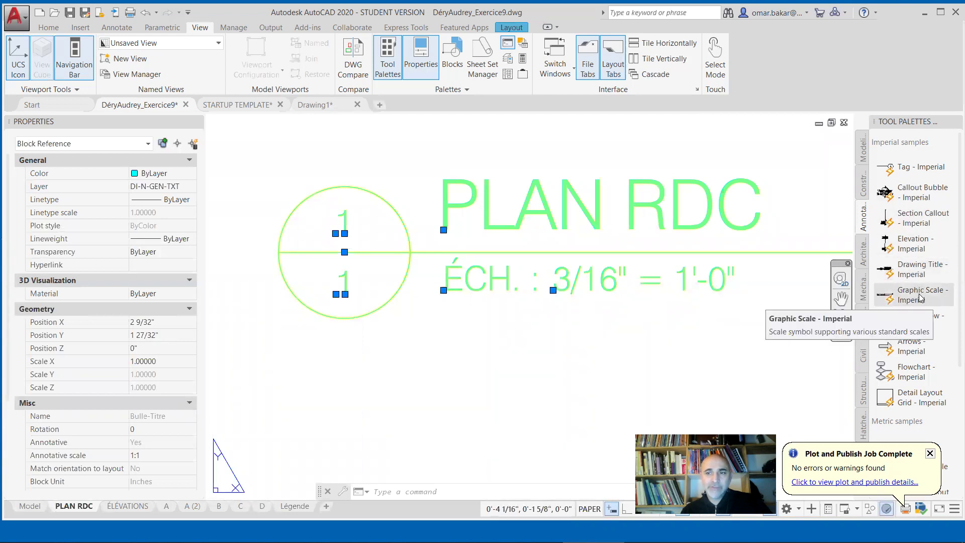
scroll(556, 290, down, 2)
middle_drag(609, 275, 463, 290)
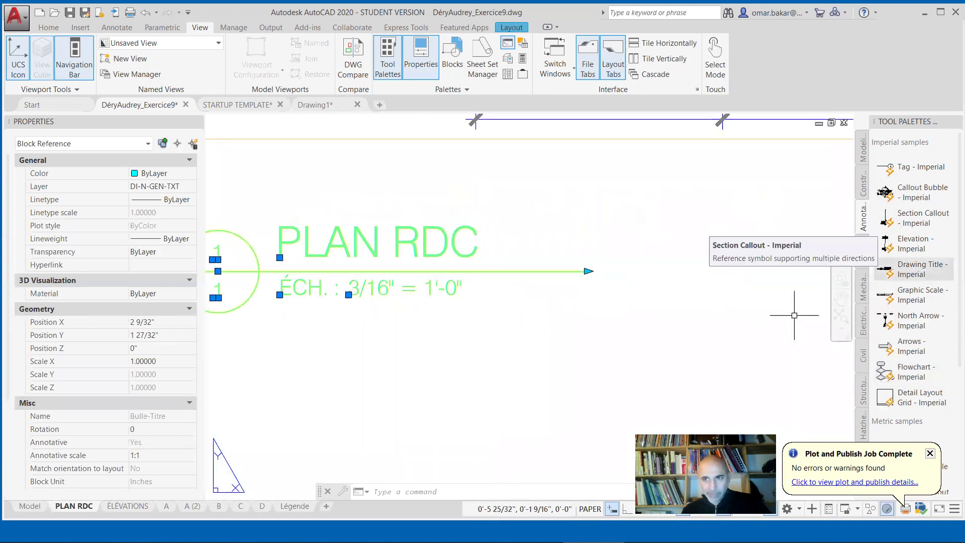
click(900, 217)
scroll(527, 269, down, 4)
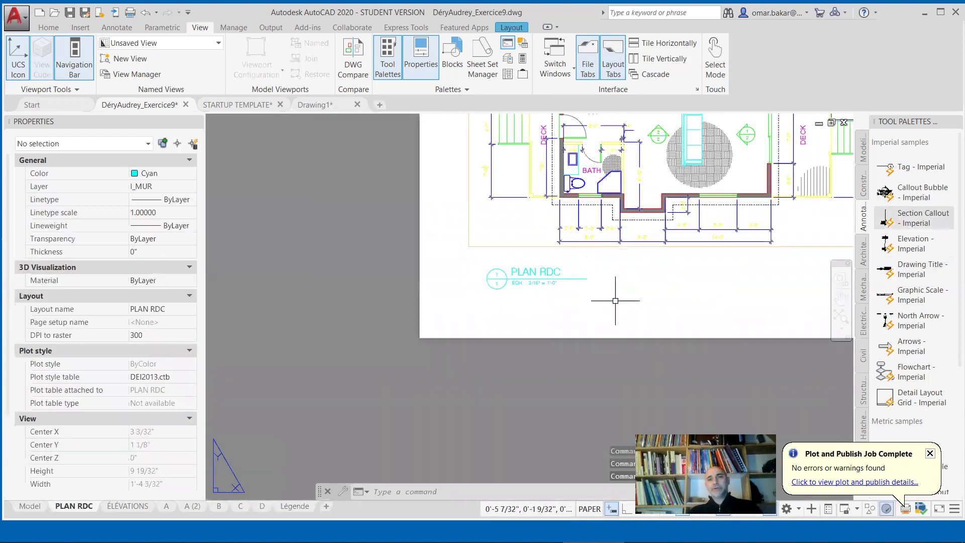
scroll(409, 403, down, 3)
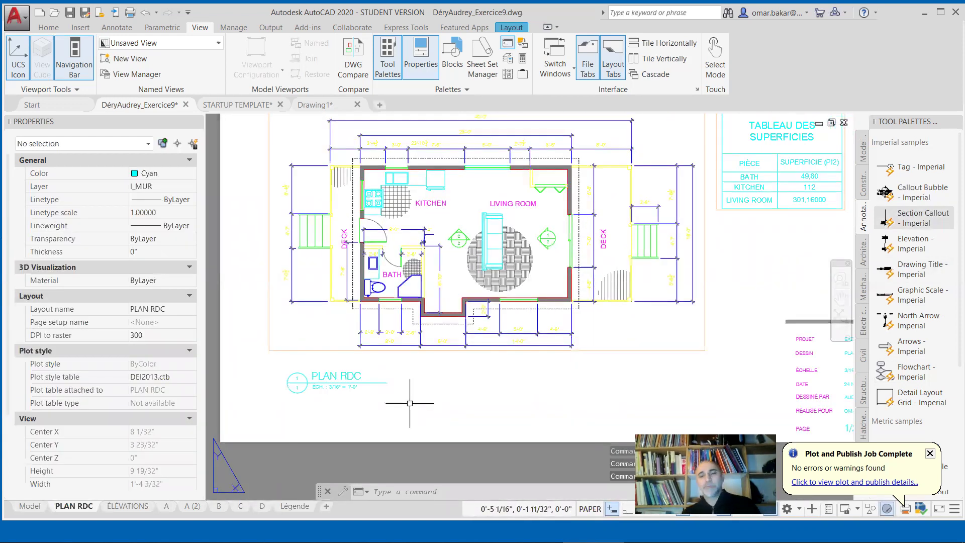